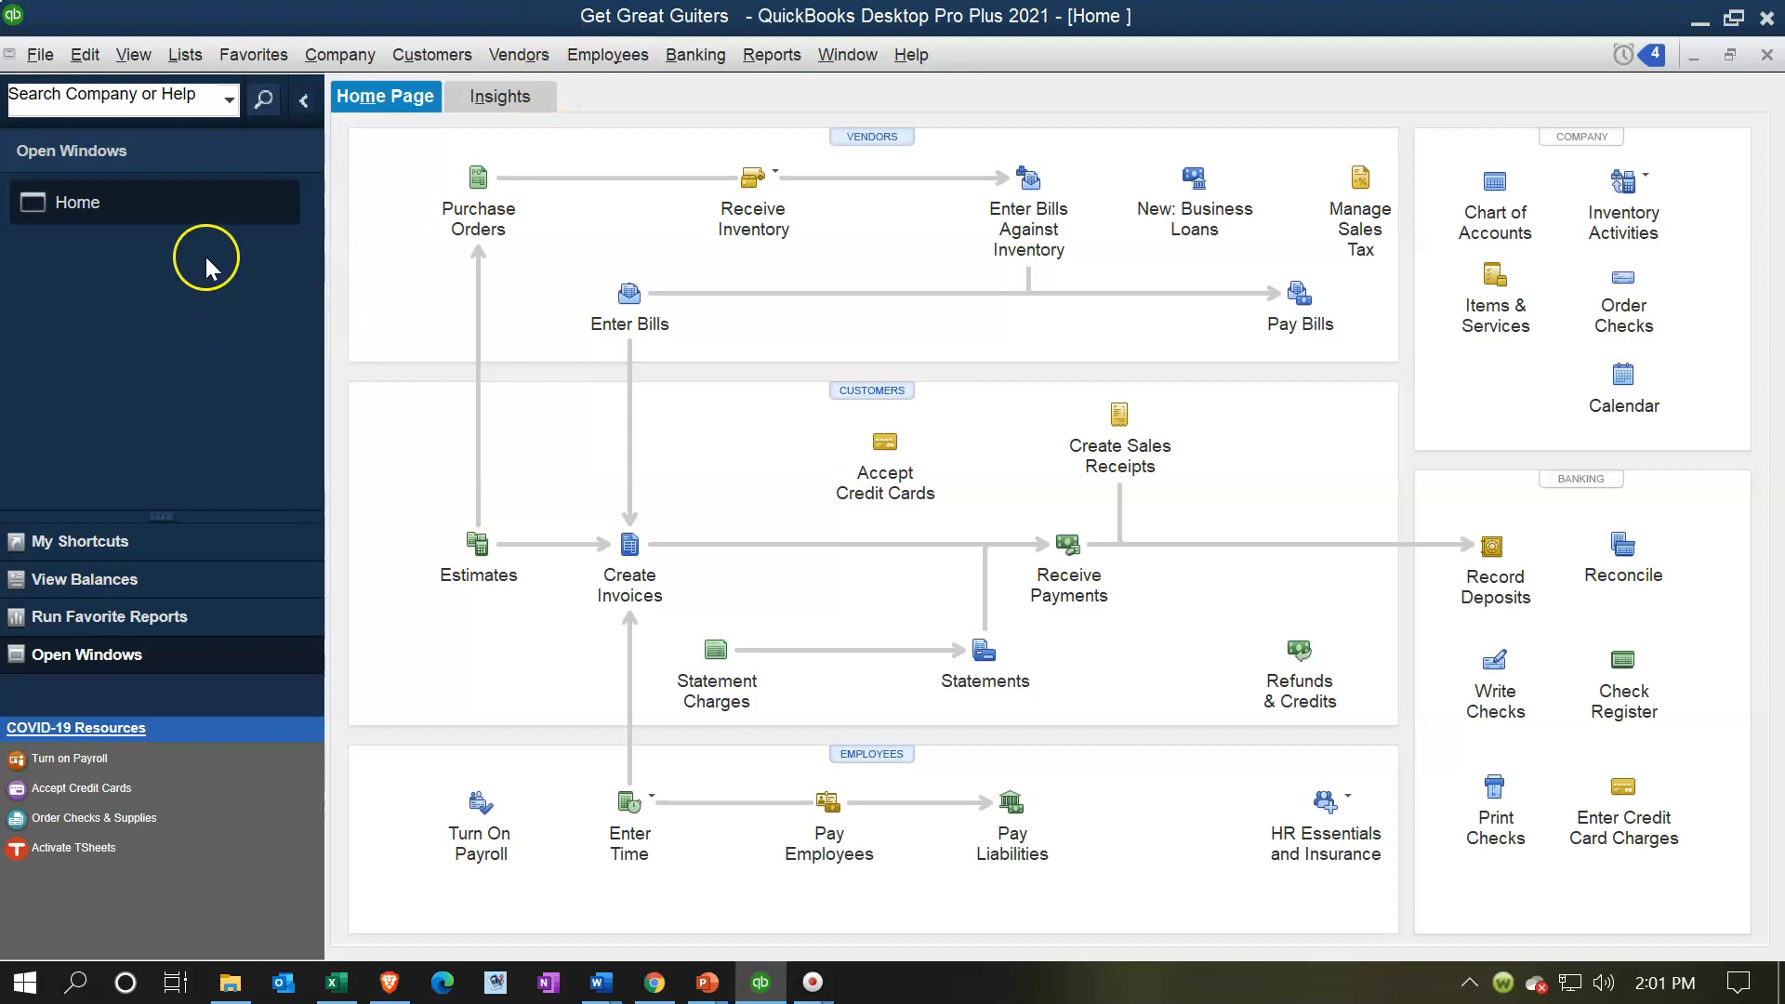
Display the list of open windows alongside the home page
left_click(148, 61)
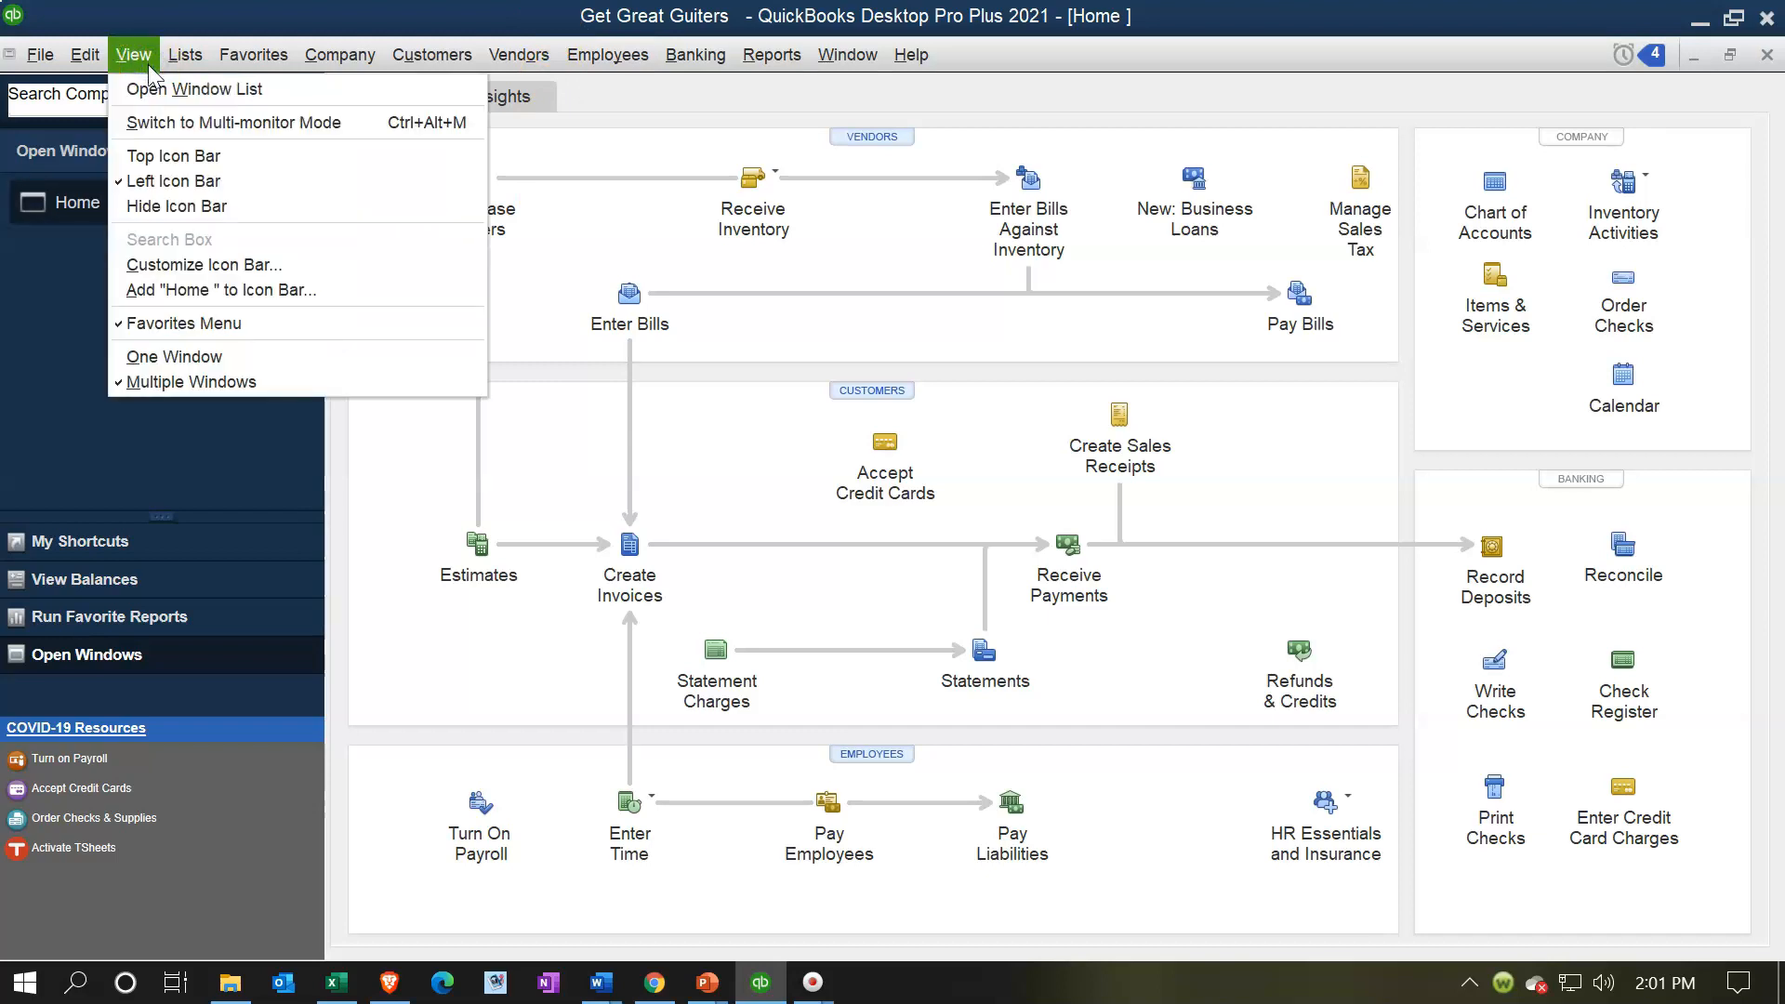
left_click(149, 89)
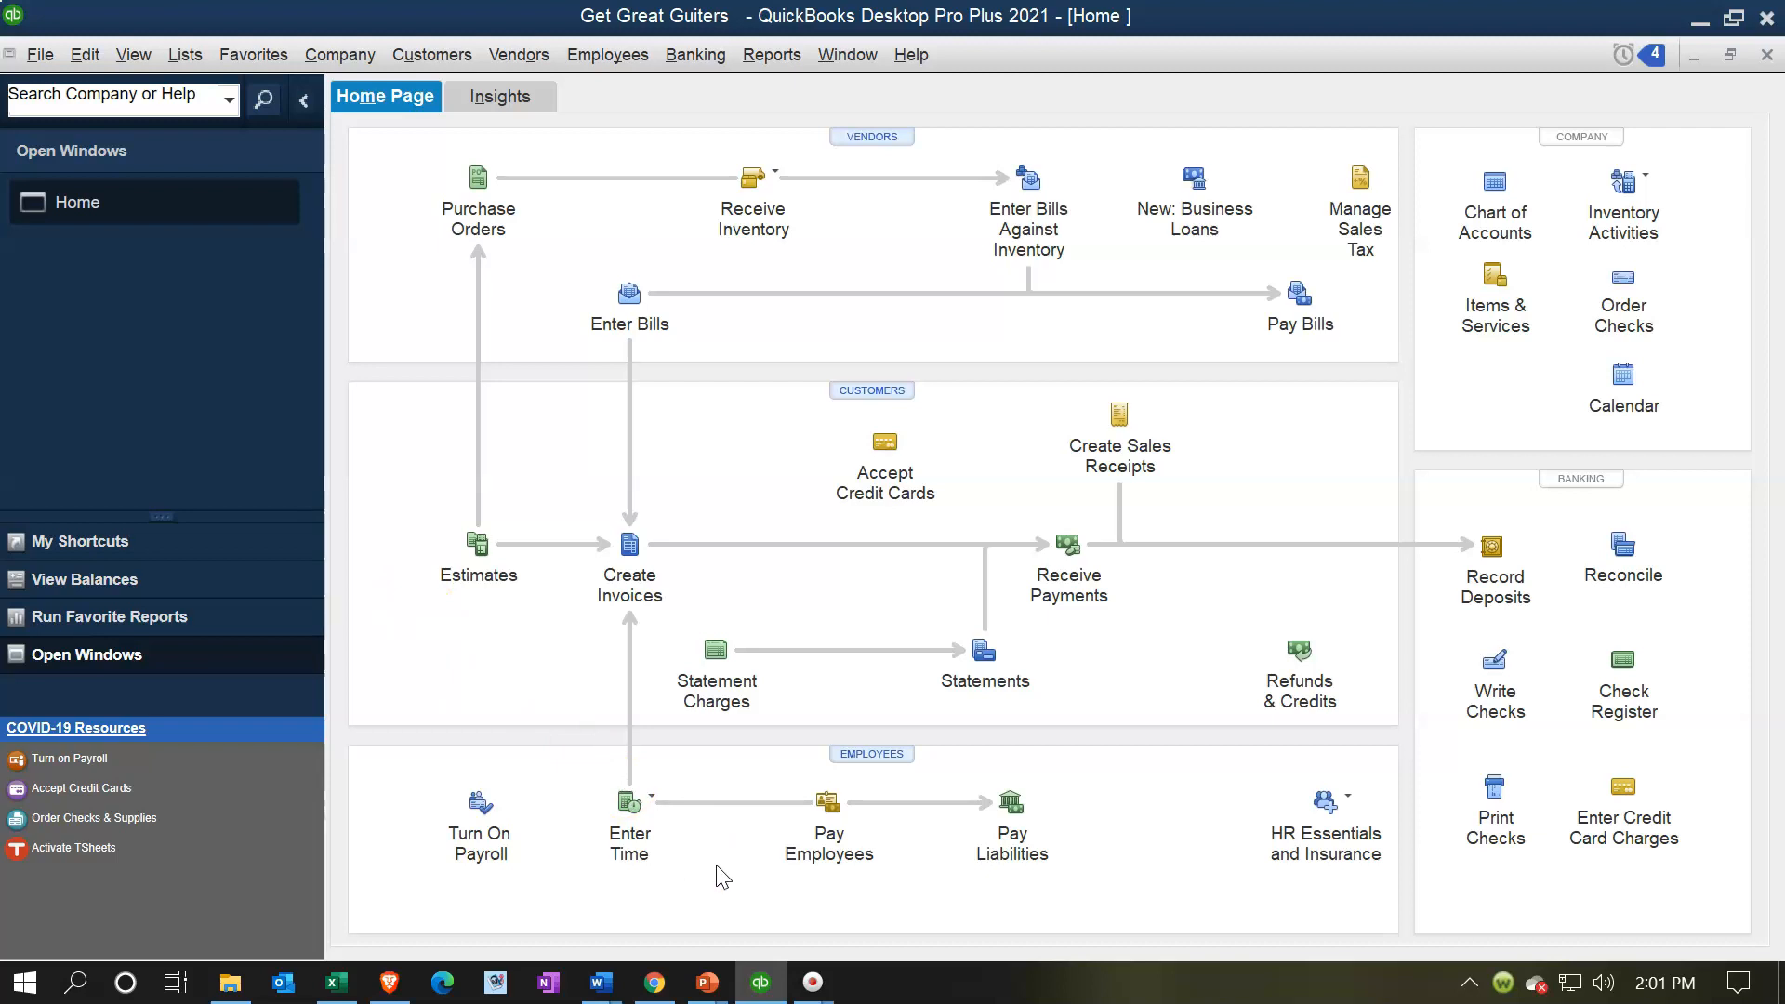
left_click(874, 867)
Review the company preferences for Payroll & Employees, including the Full payroll and Manual Payroll options, and close the preferences
left_click(85, 55)
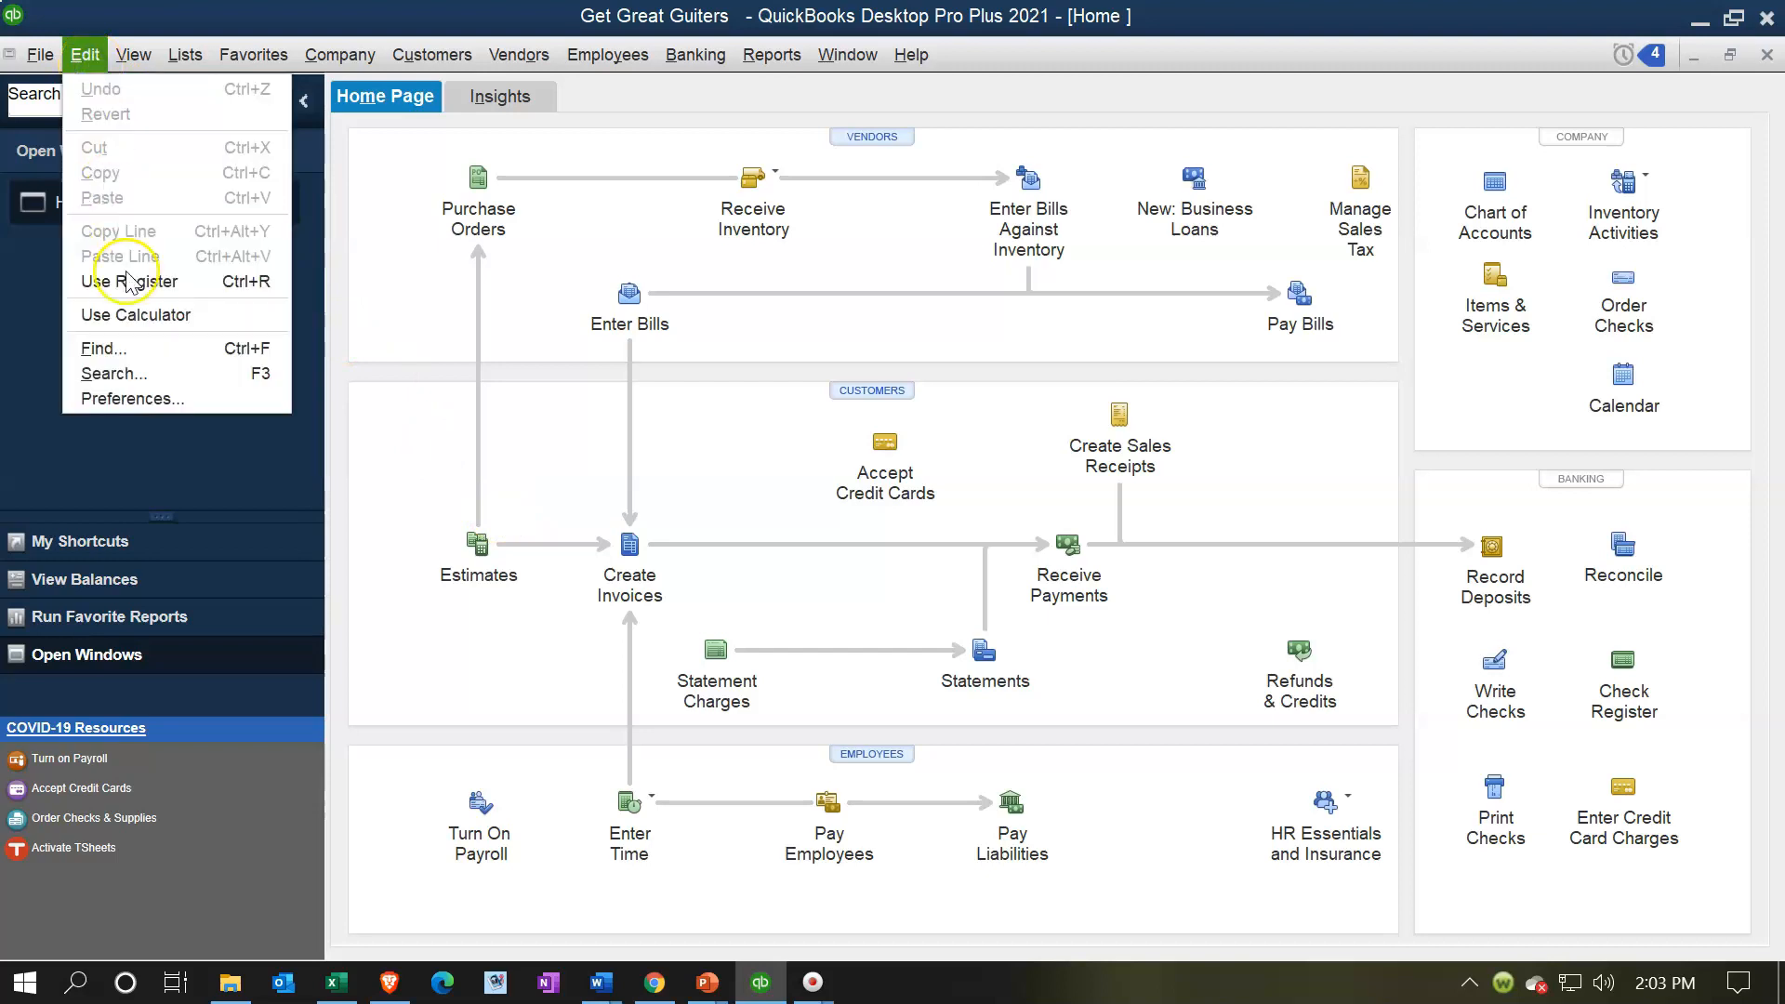
left_click(141, 399)
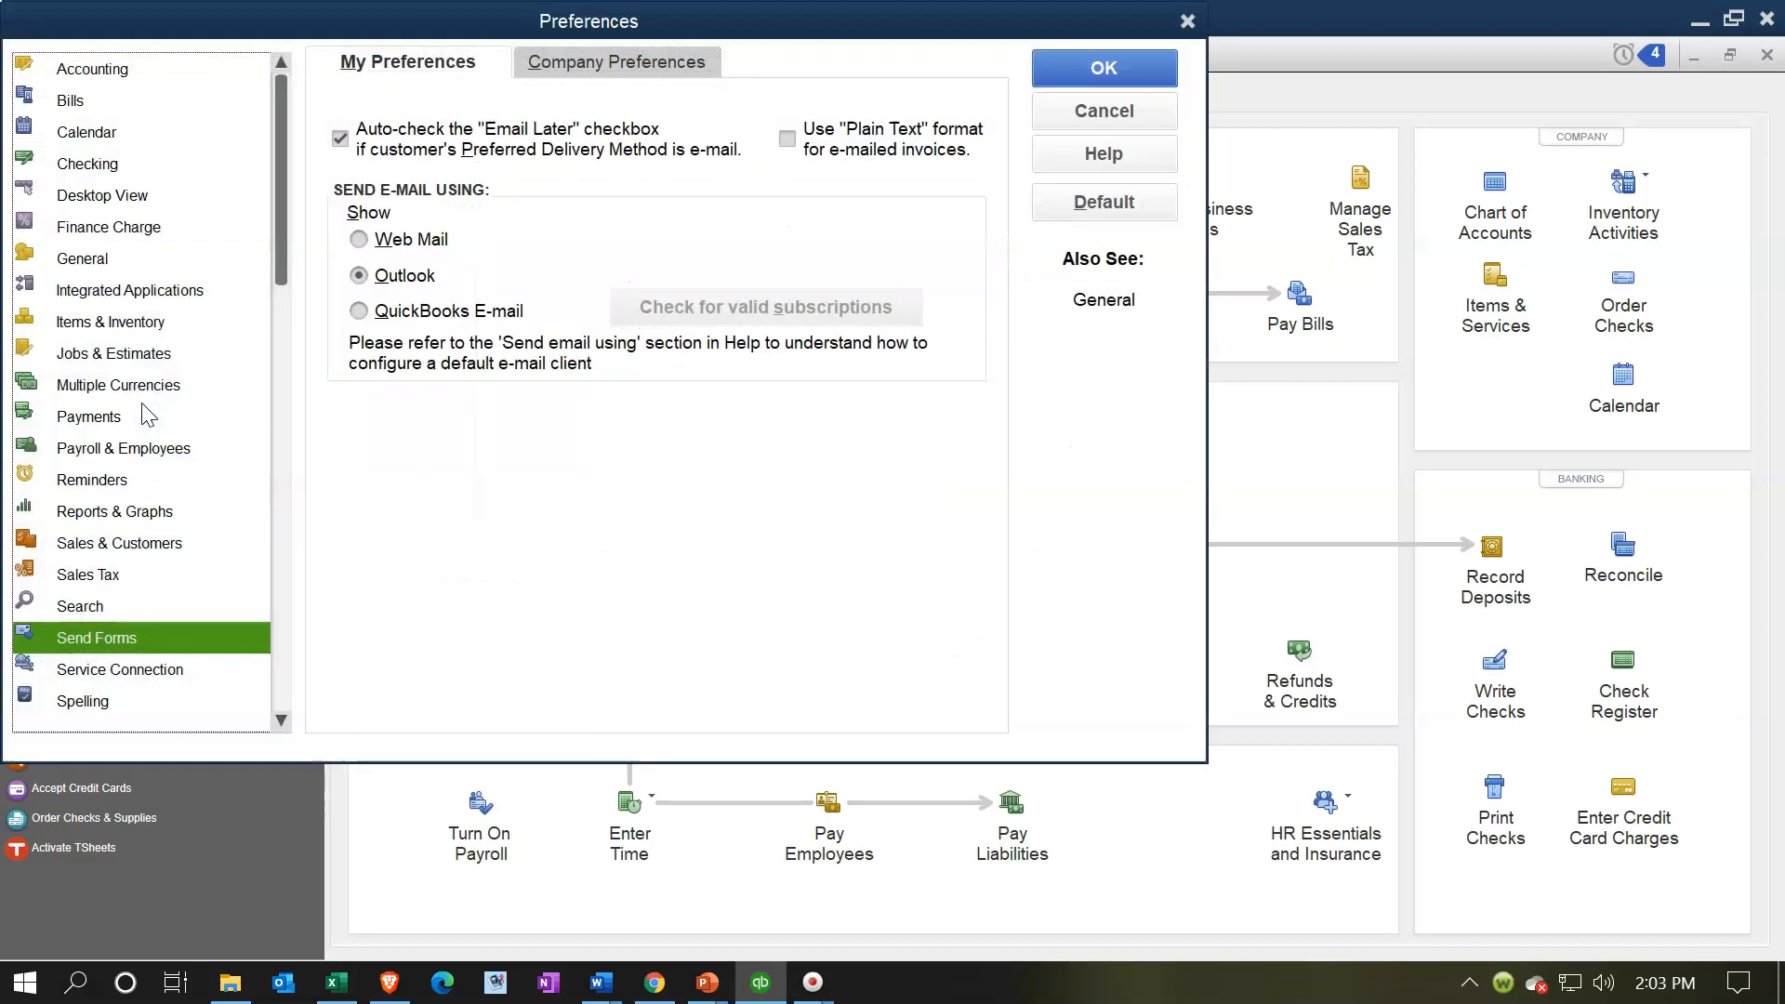
left_click_drag(466, 20, 611, 63)
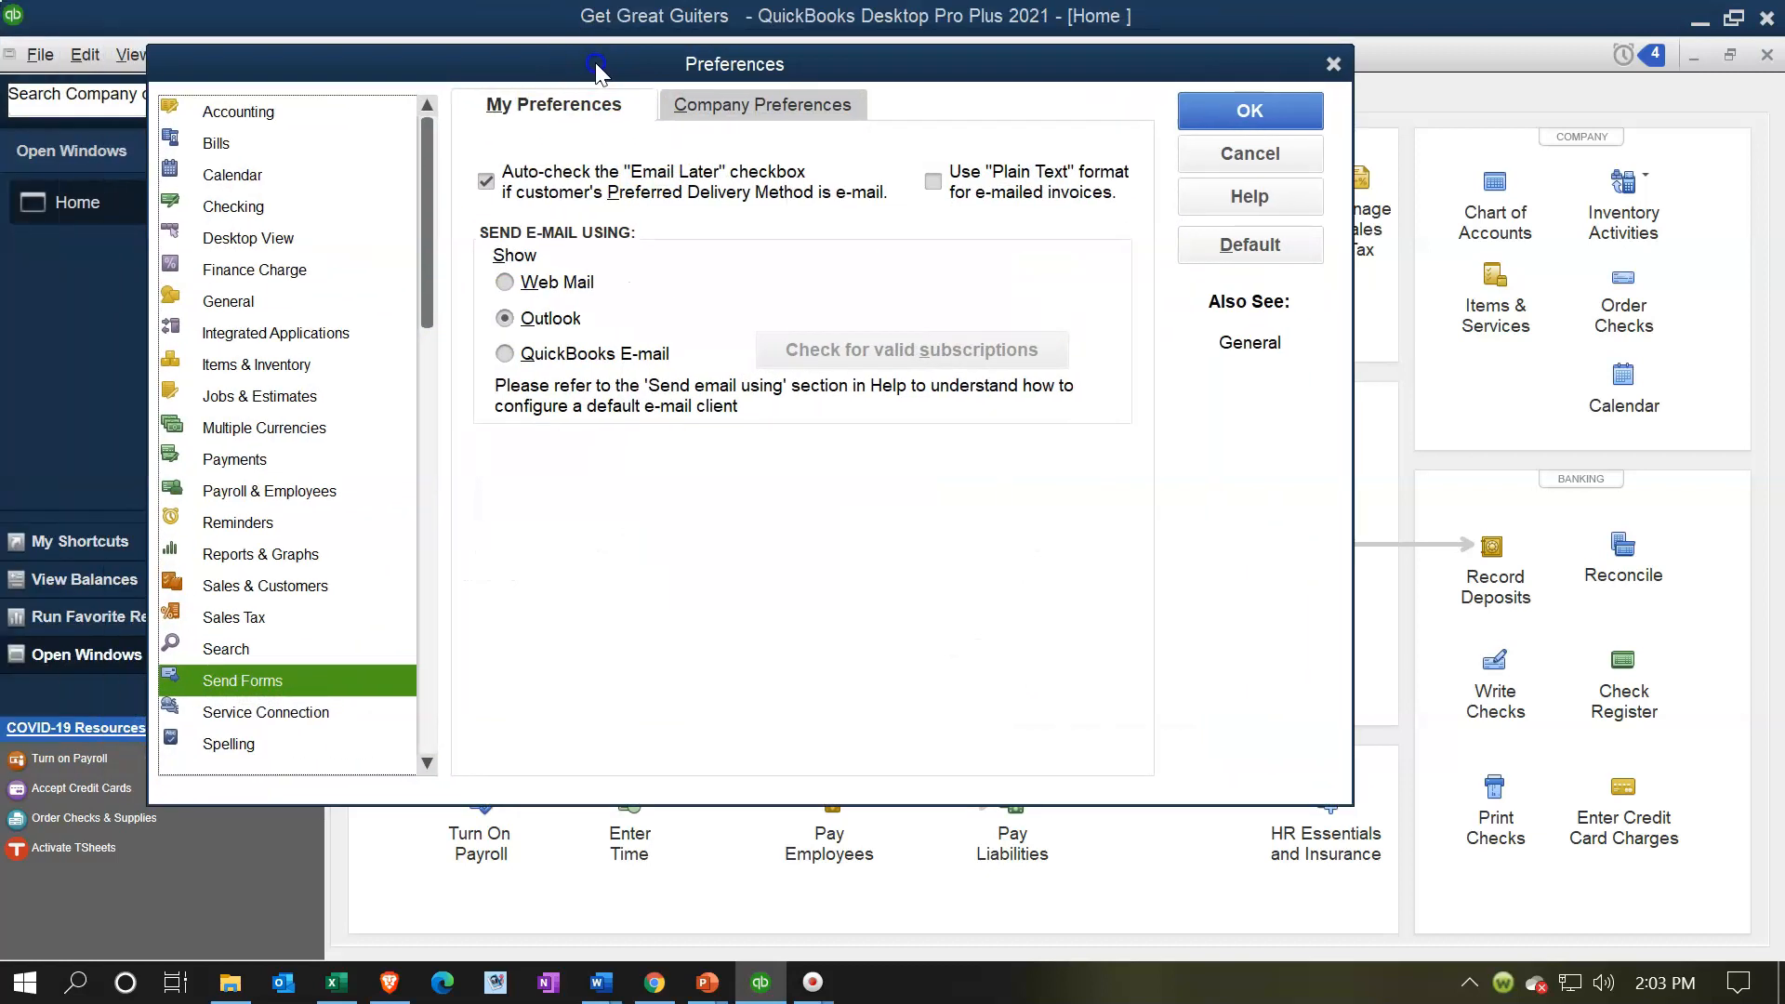
left_click(251, 491)
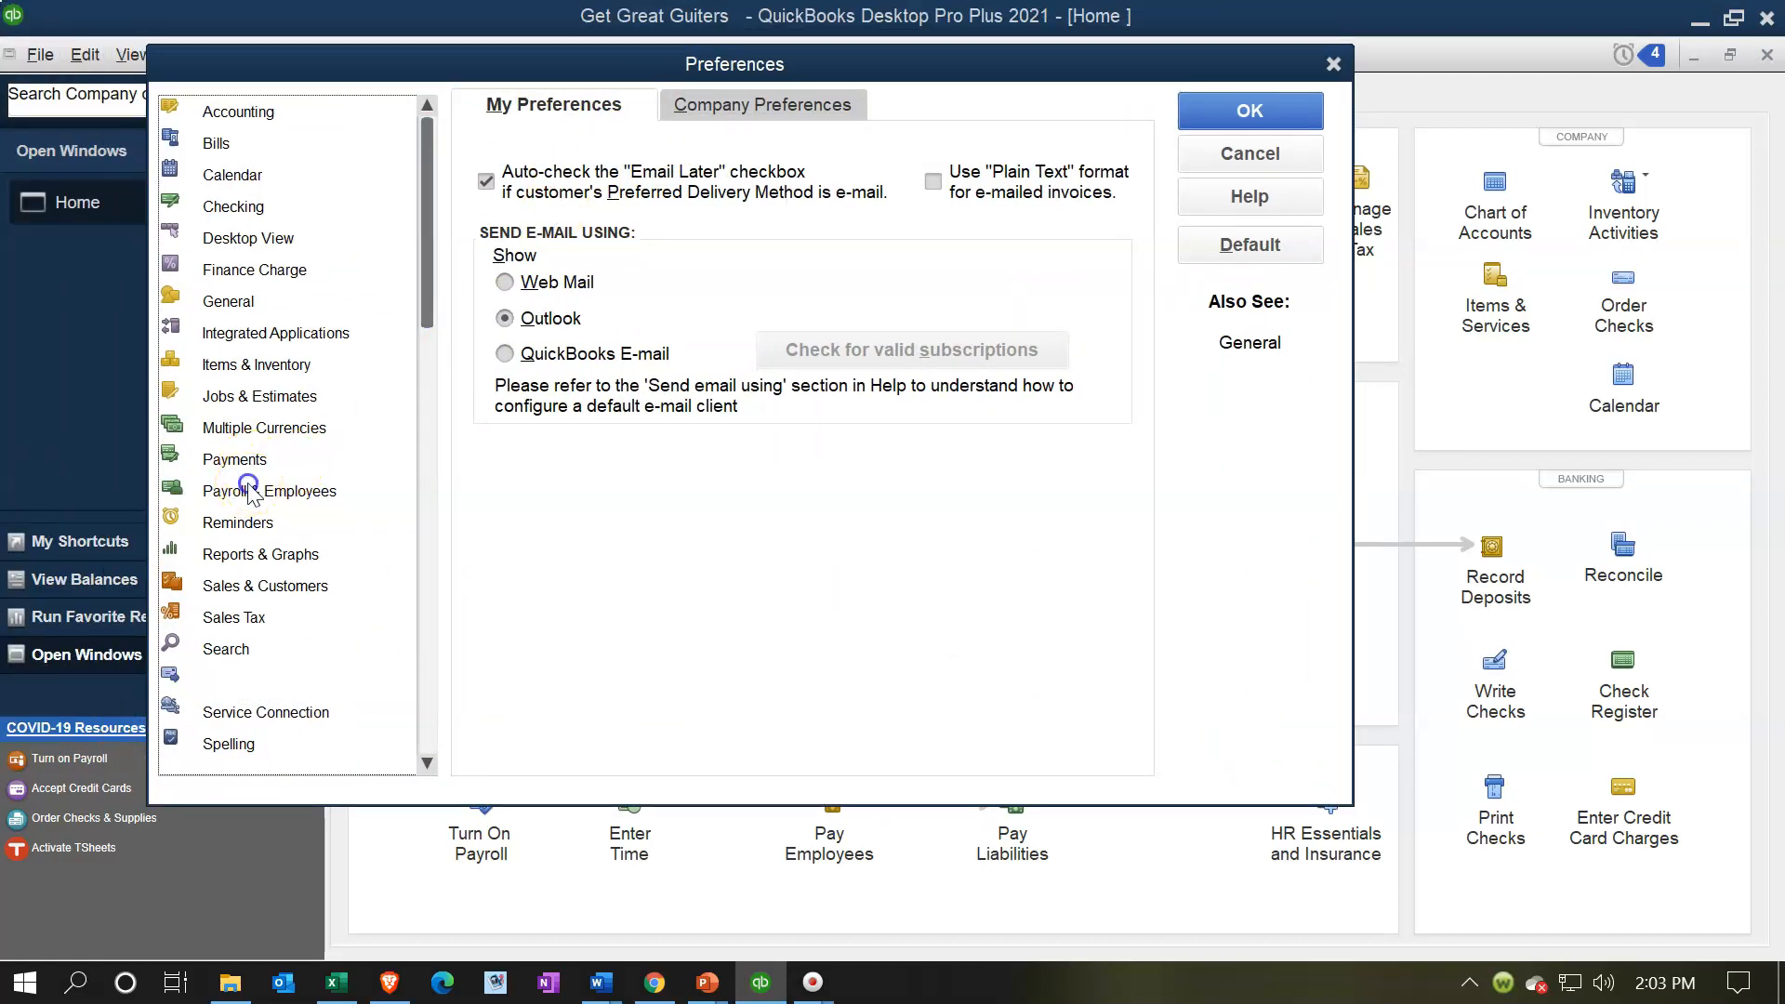
left_click(735, 106)
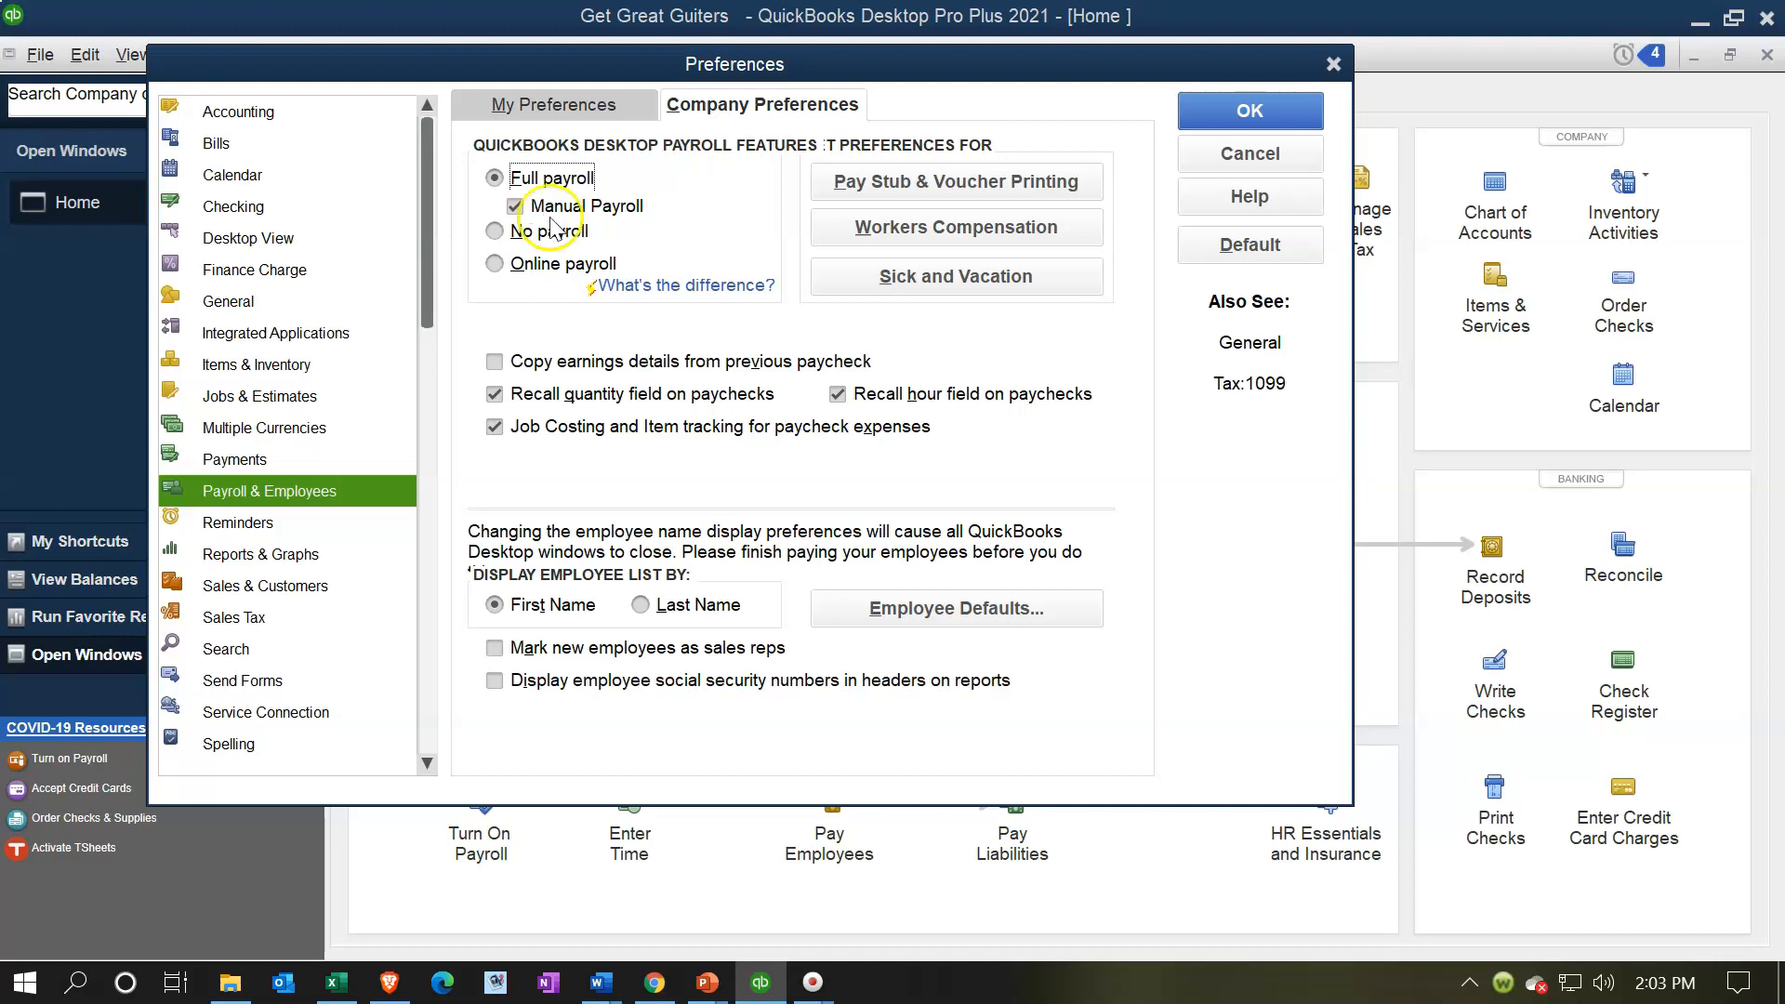
left_click(1333, 66)
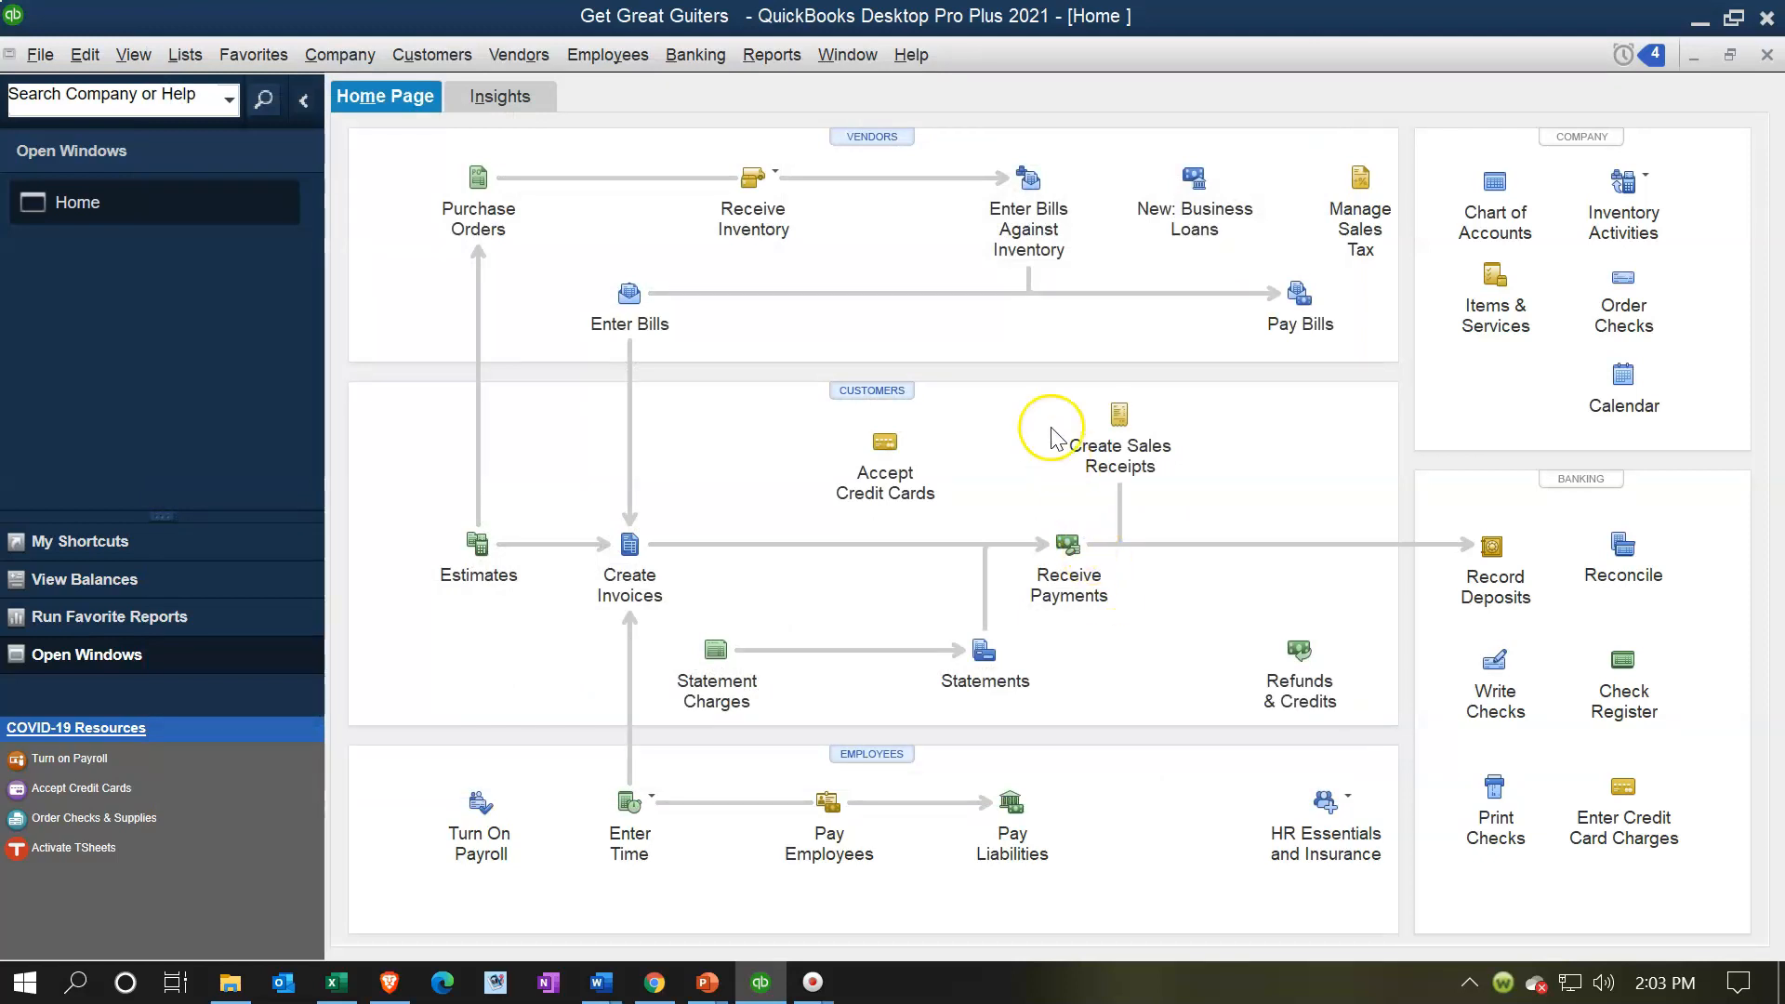
Bring up QuickBooks Desktop Help, move its window clear of the edge, and close it
left_click(918, 56)
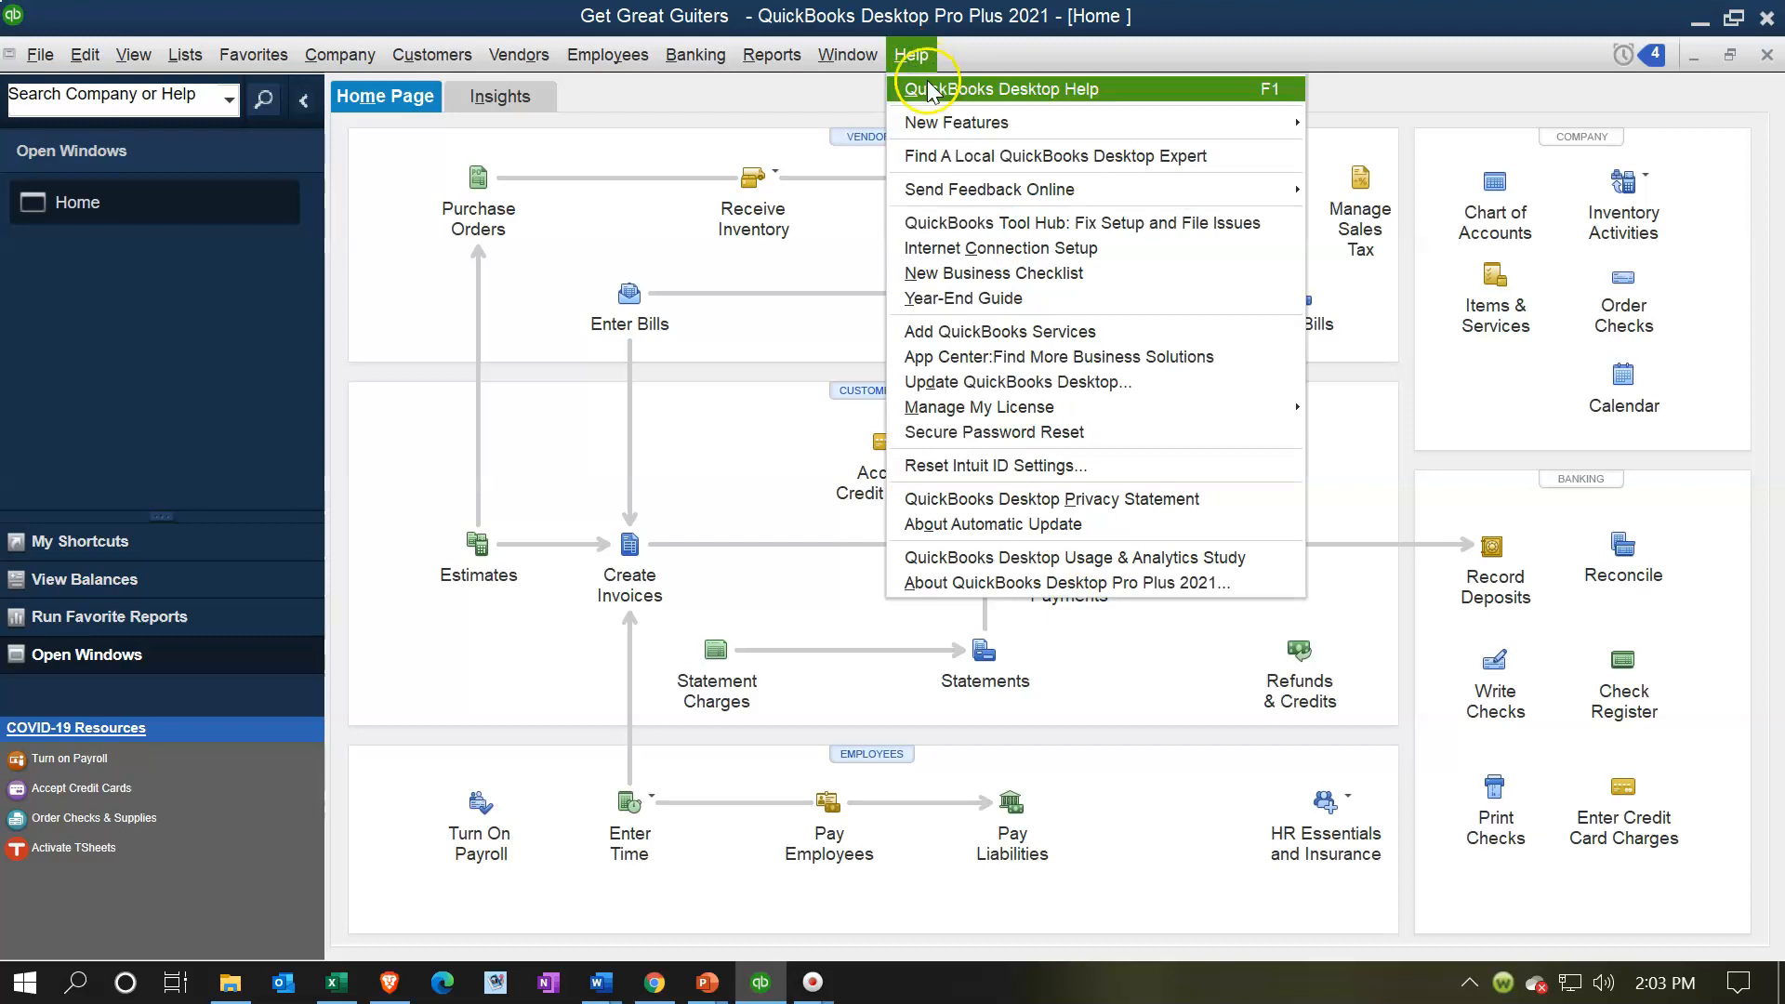
left_click(929, 86)
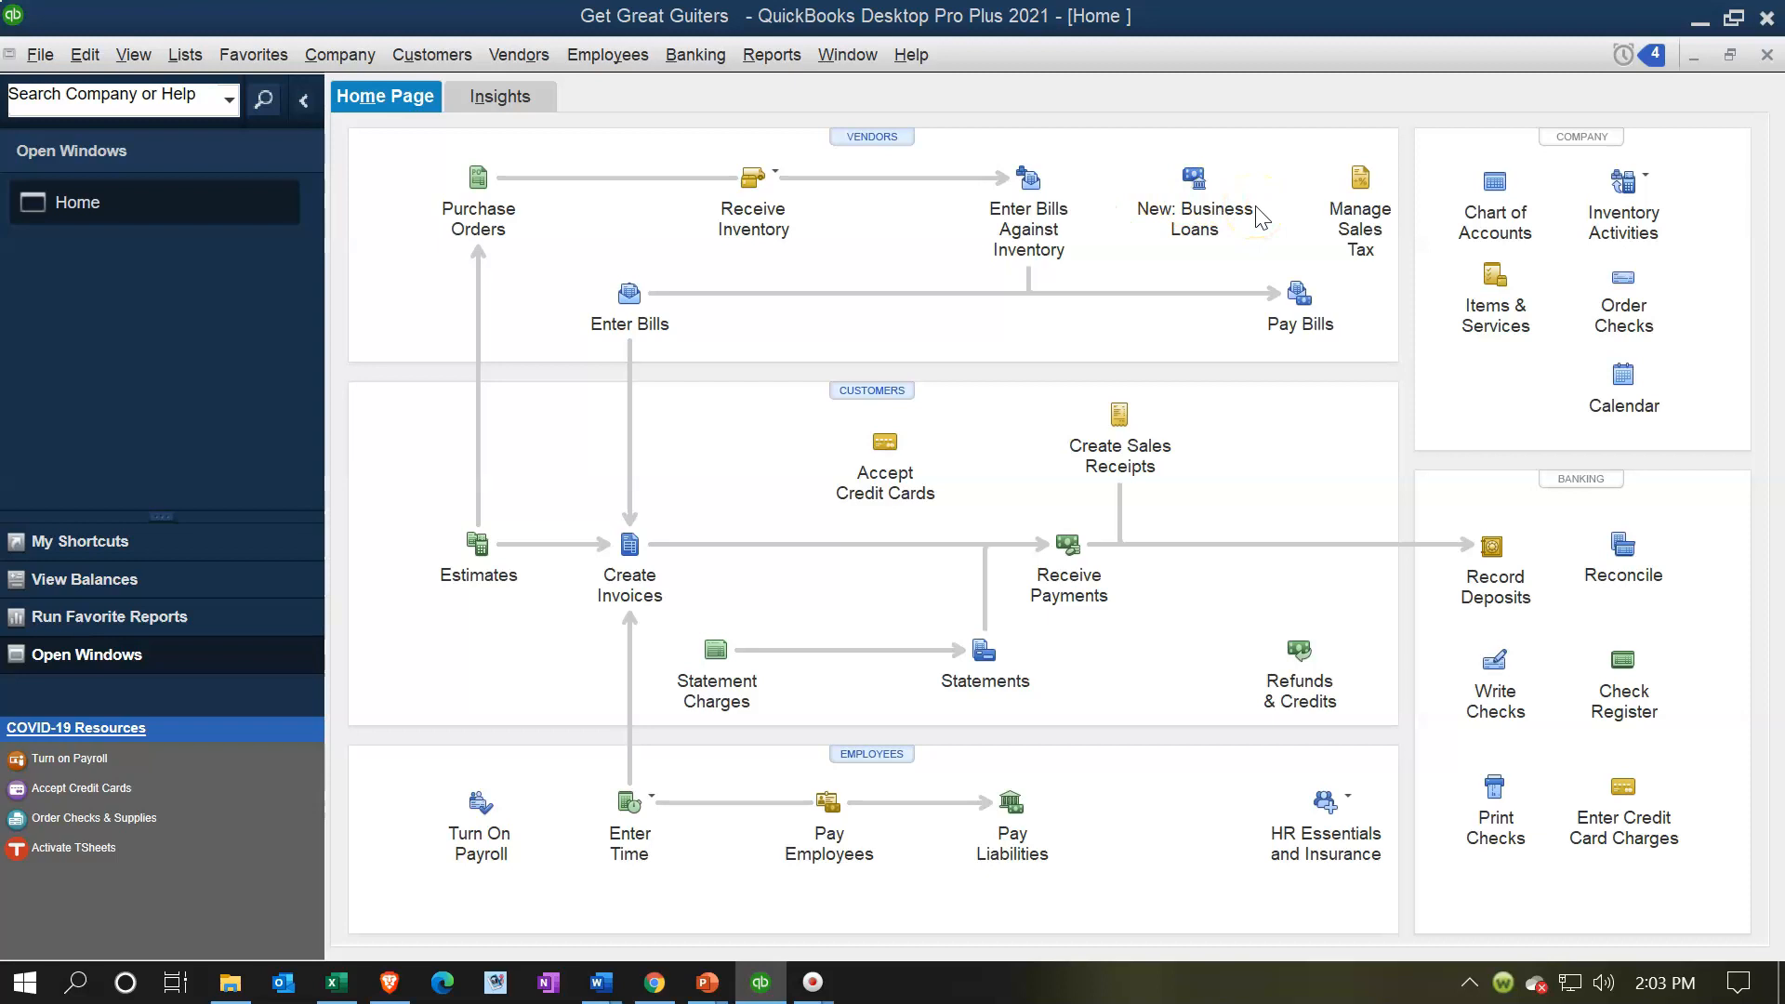
key("F1")
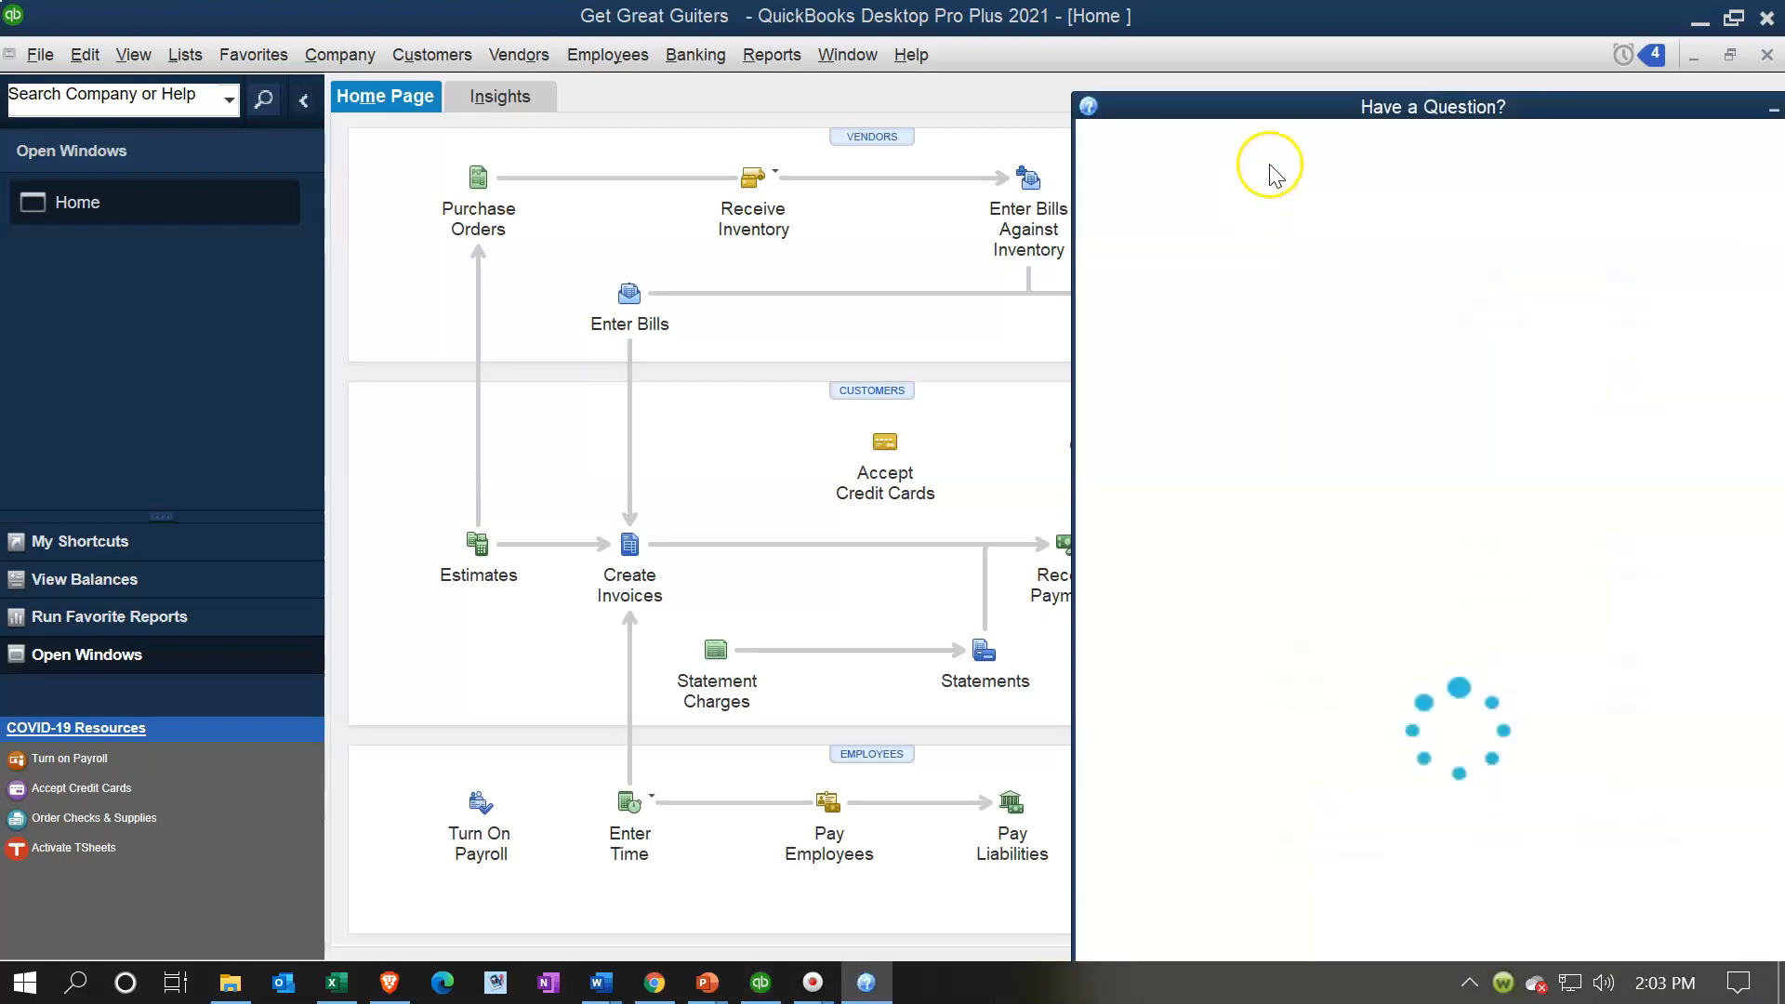
left_click_drag(1287, 111, 1167, 88)
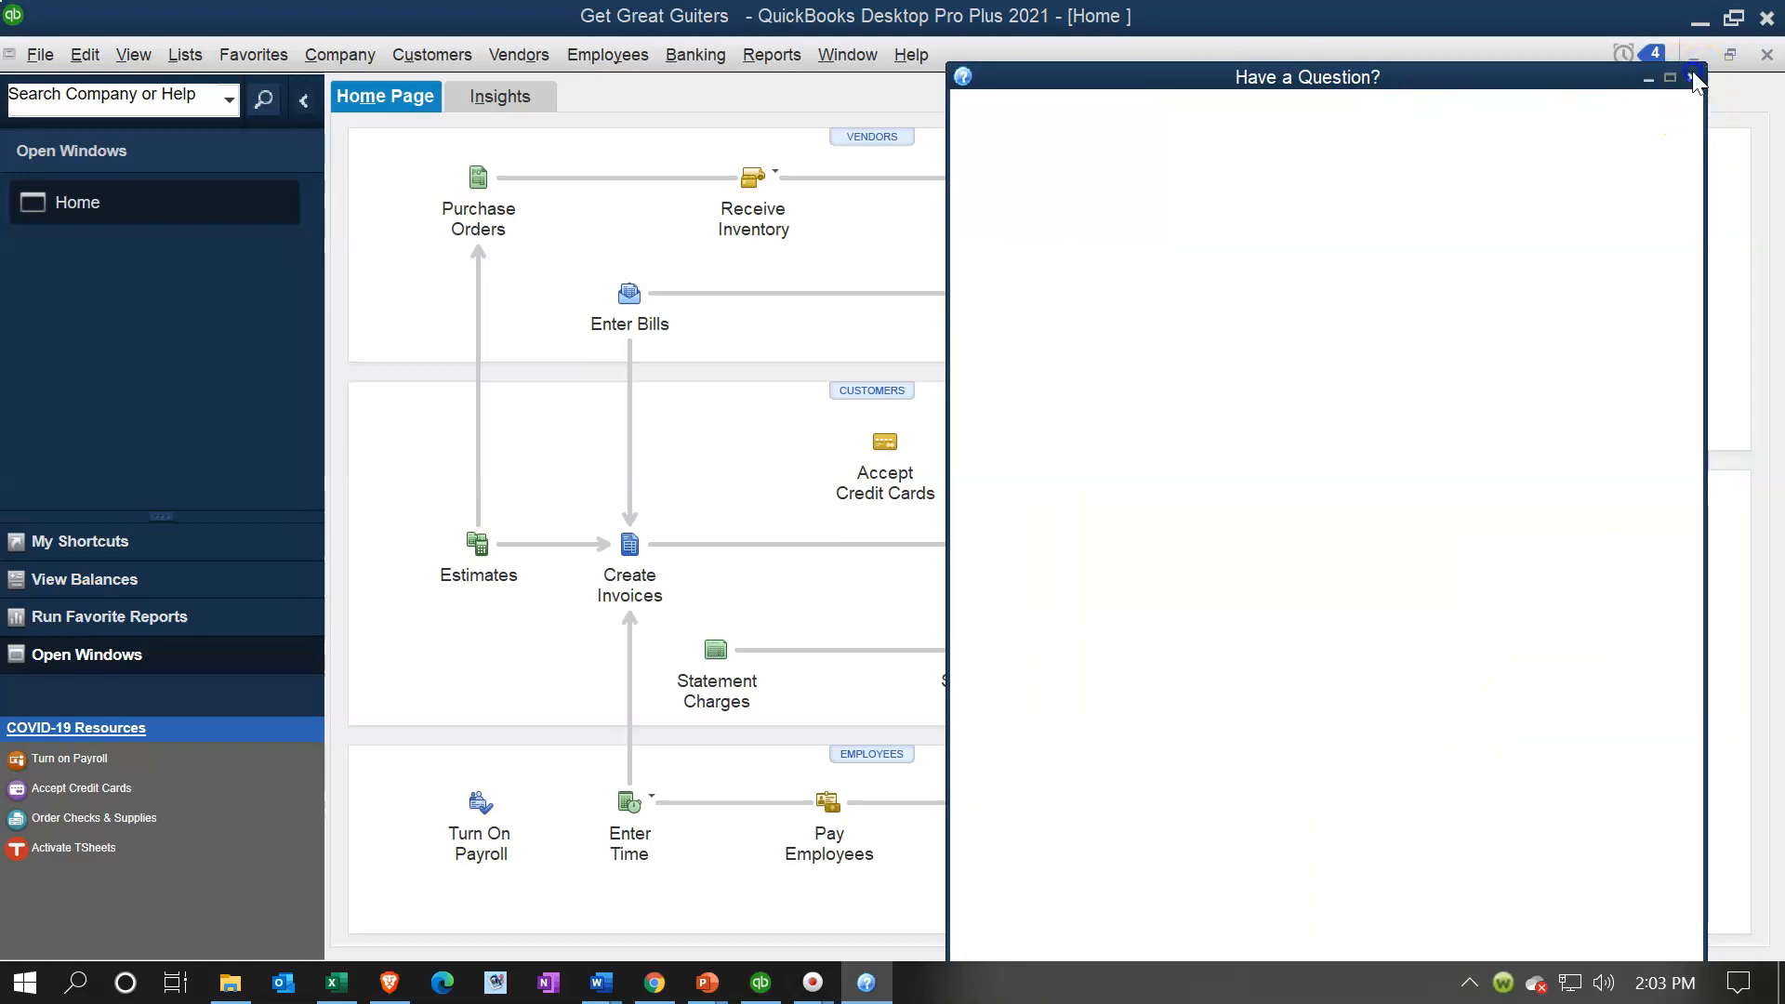
left_click(1691, 78)
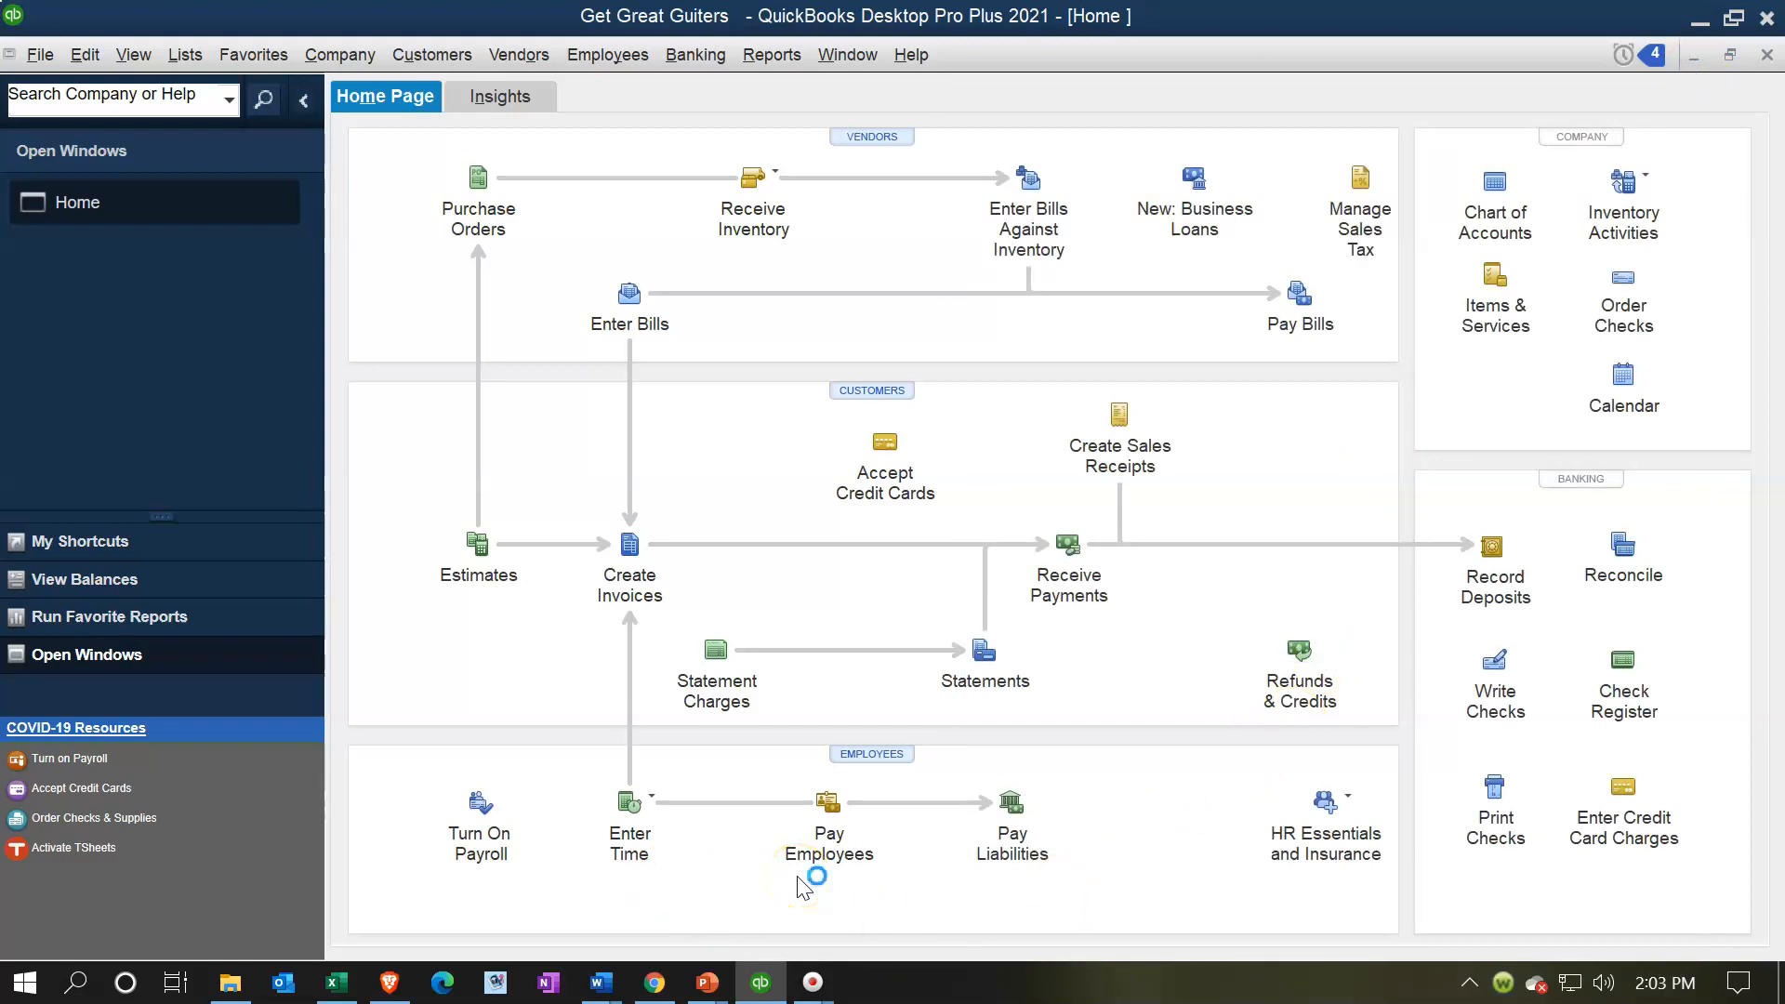
Start paying employees with the pay period end and check date both set to 01/31/2021, keeping Checking as the bank account
left_click(827, 817)
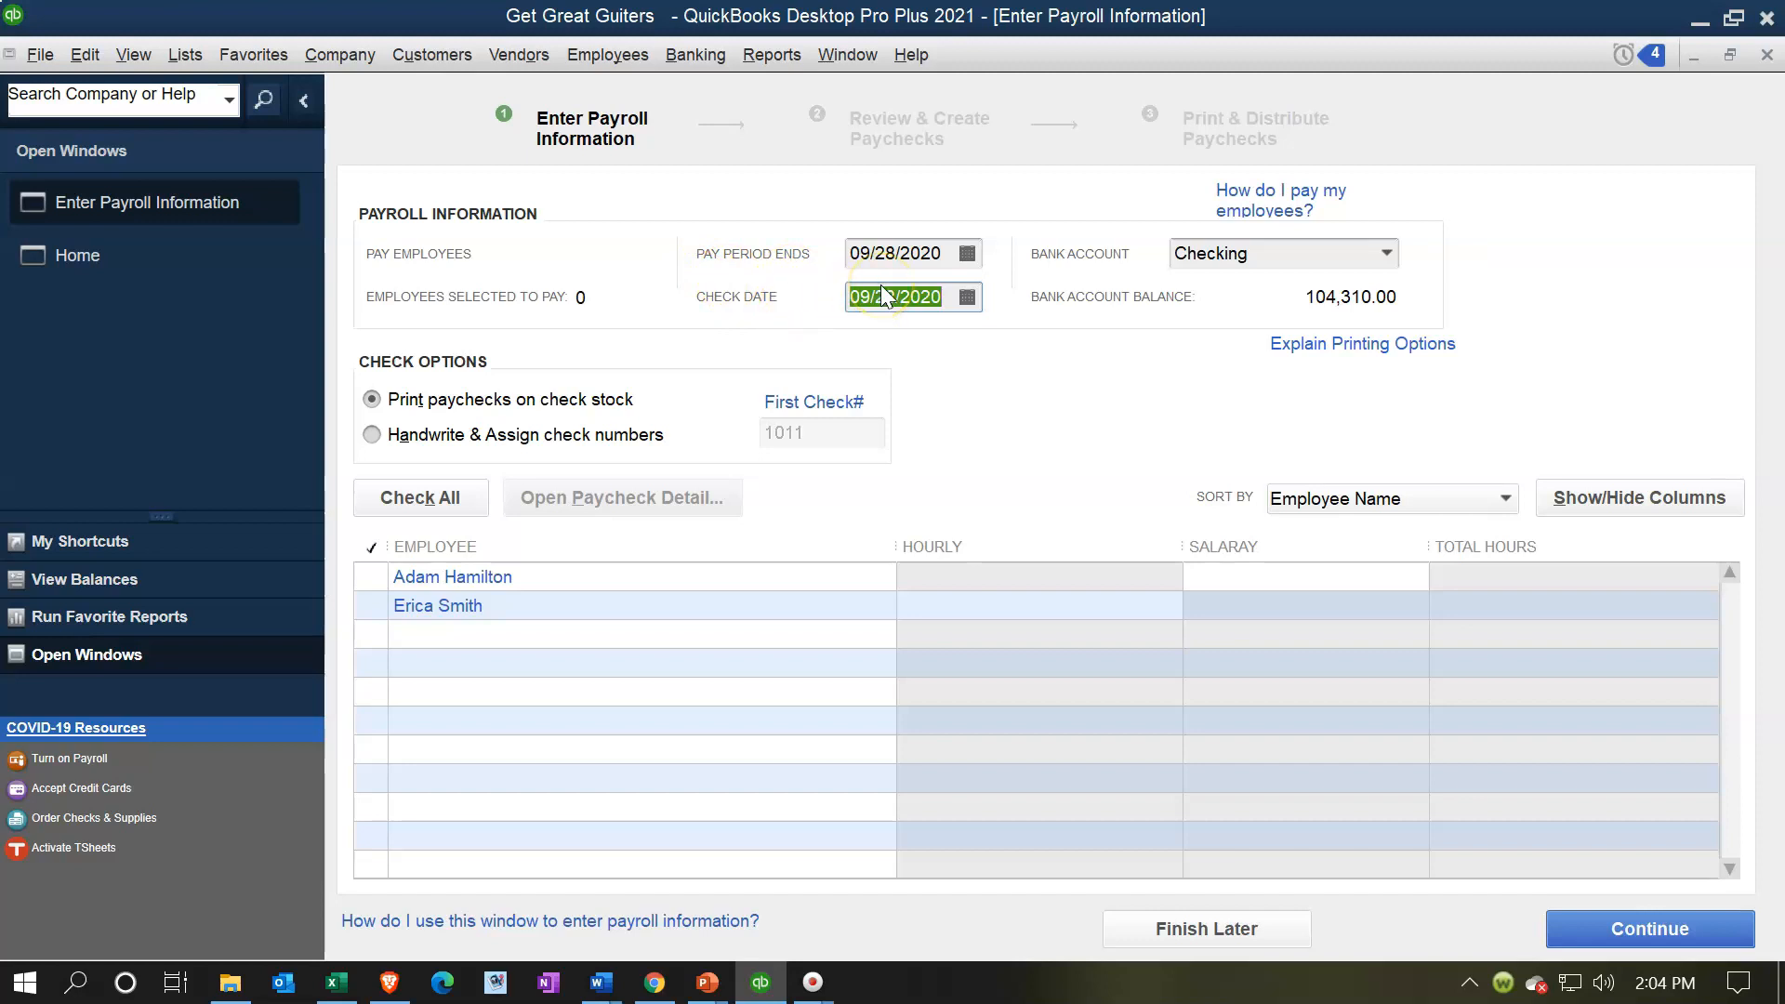
left_click(939, 247)
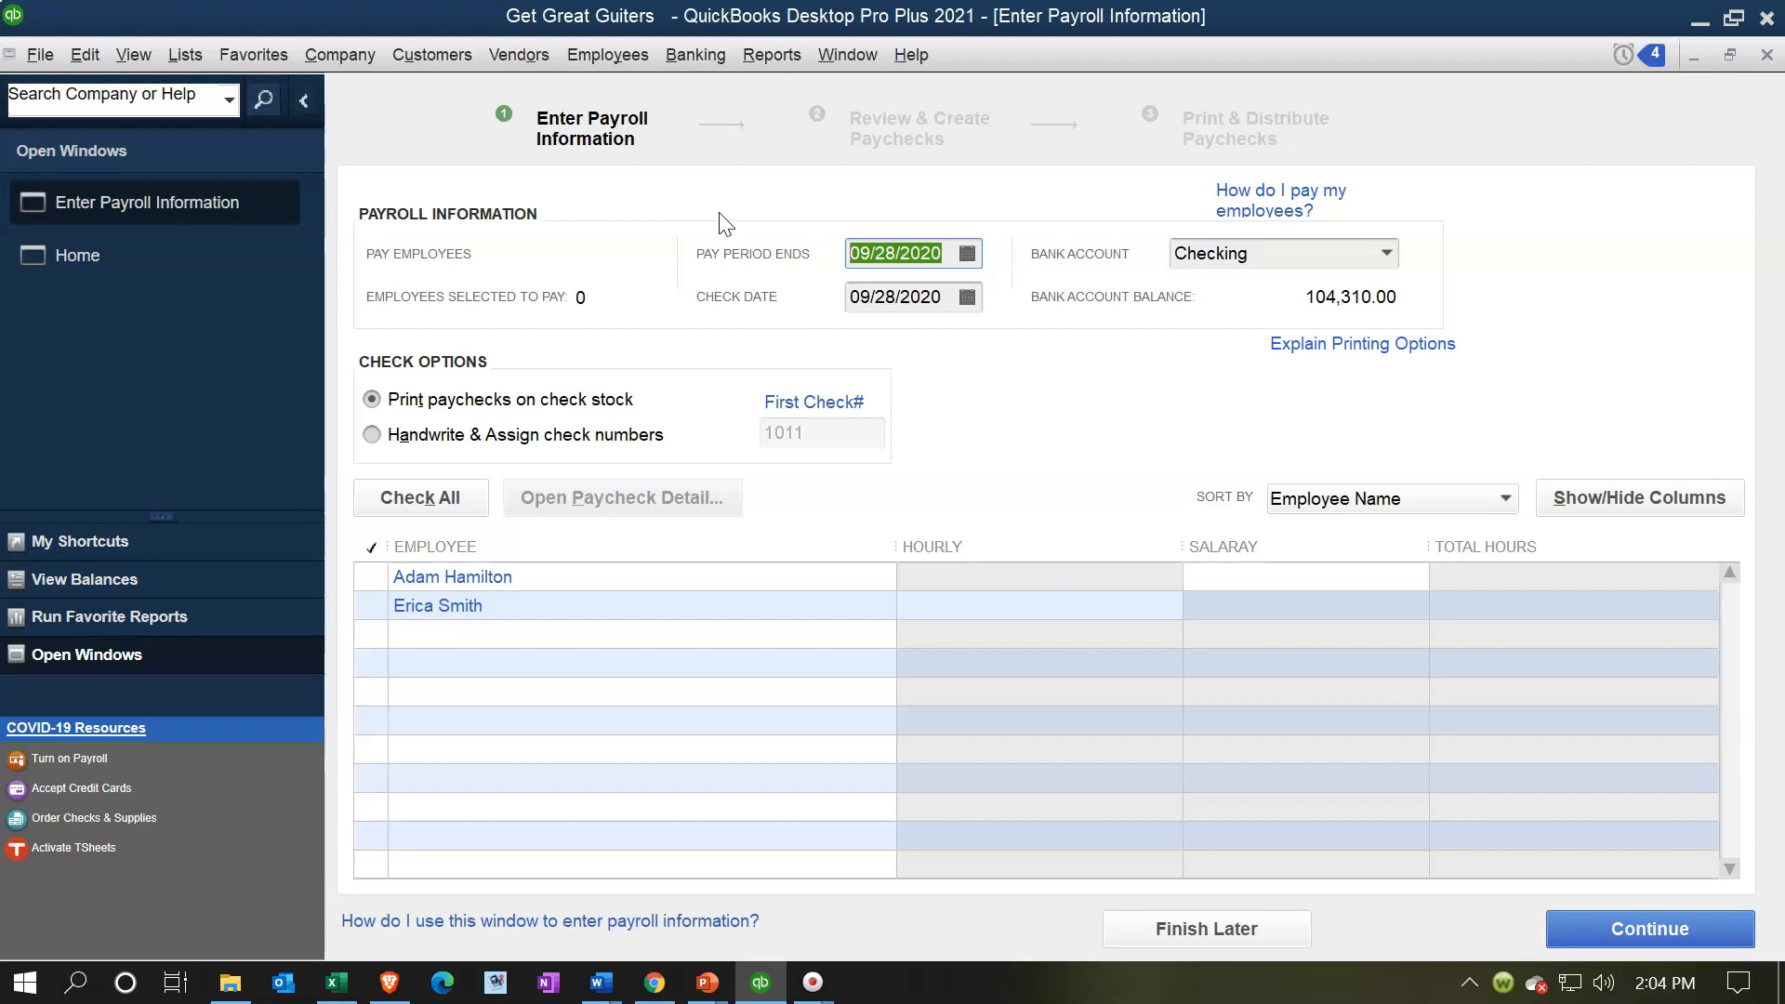
type("0131")
key("Tab")
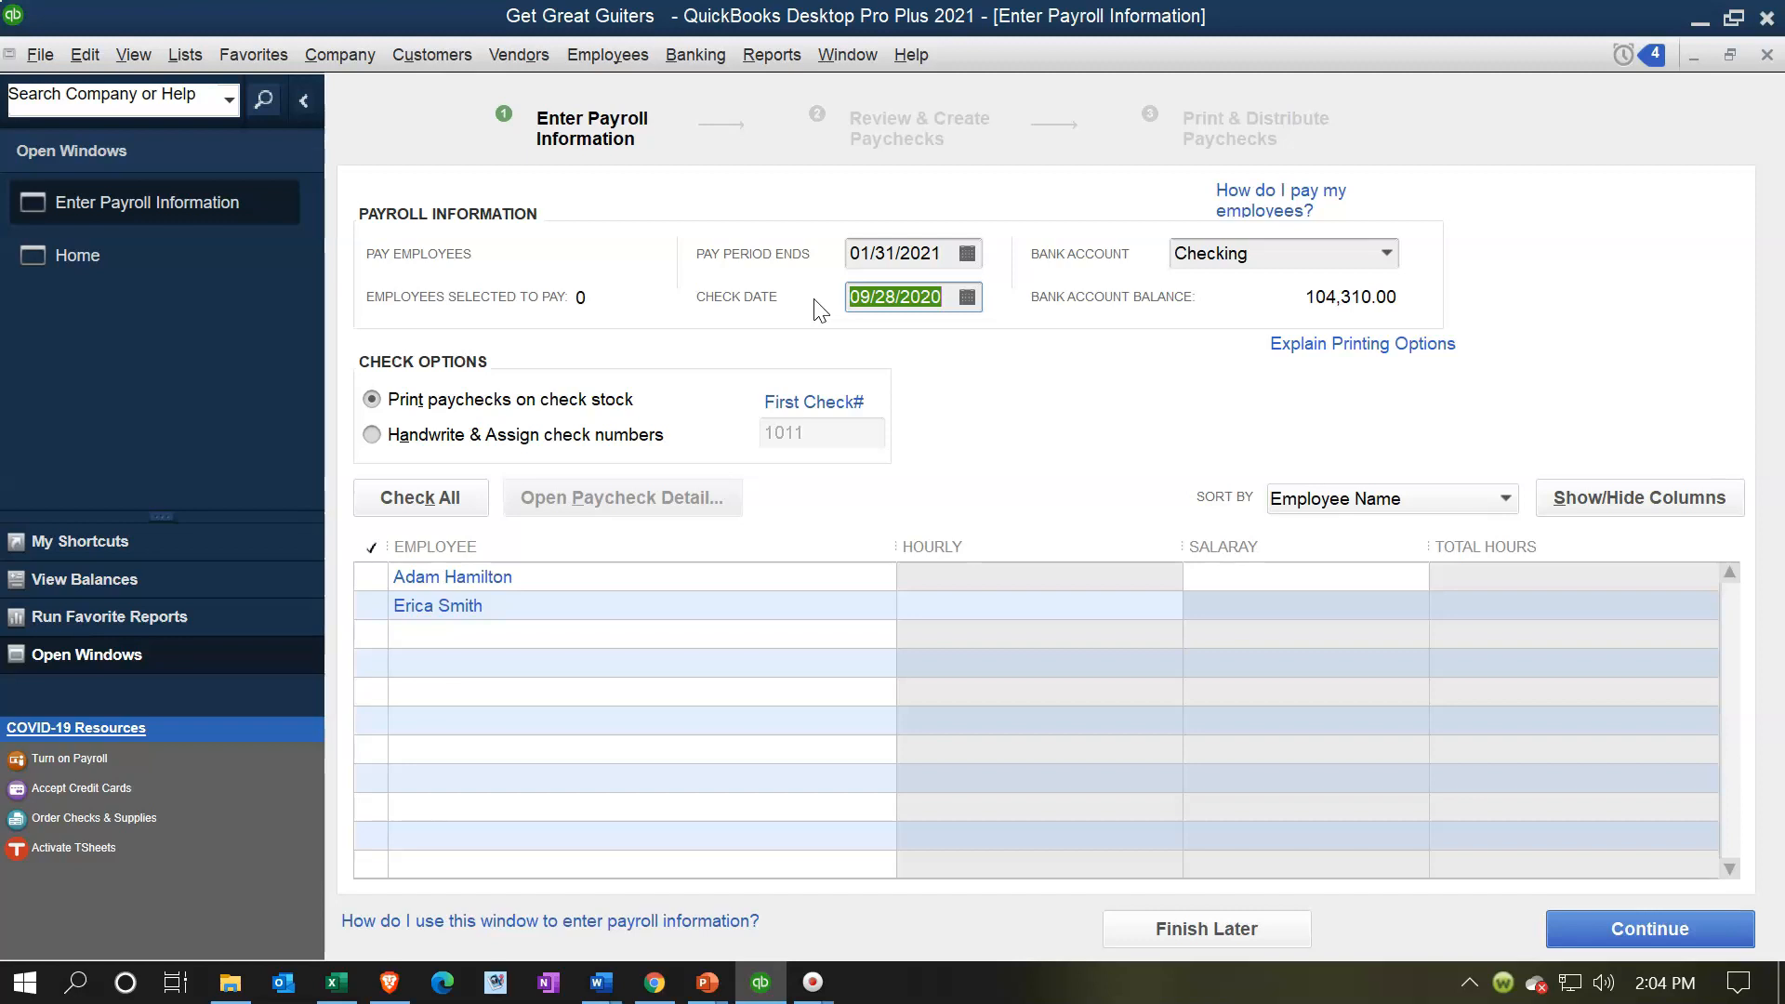
type("013121")
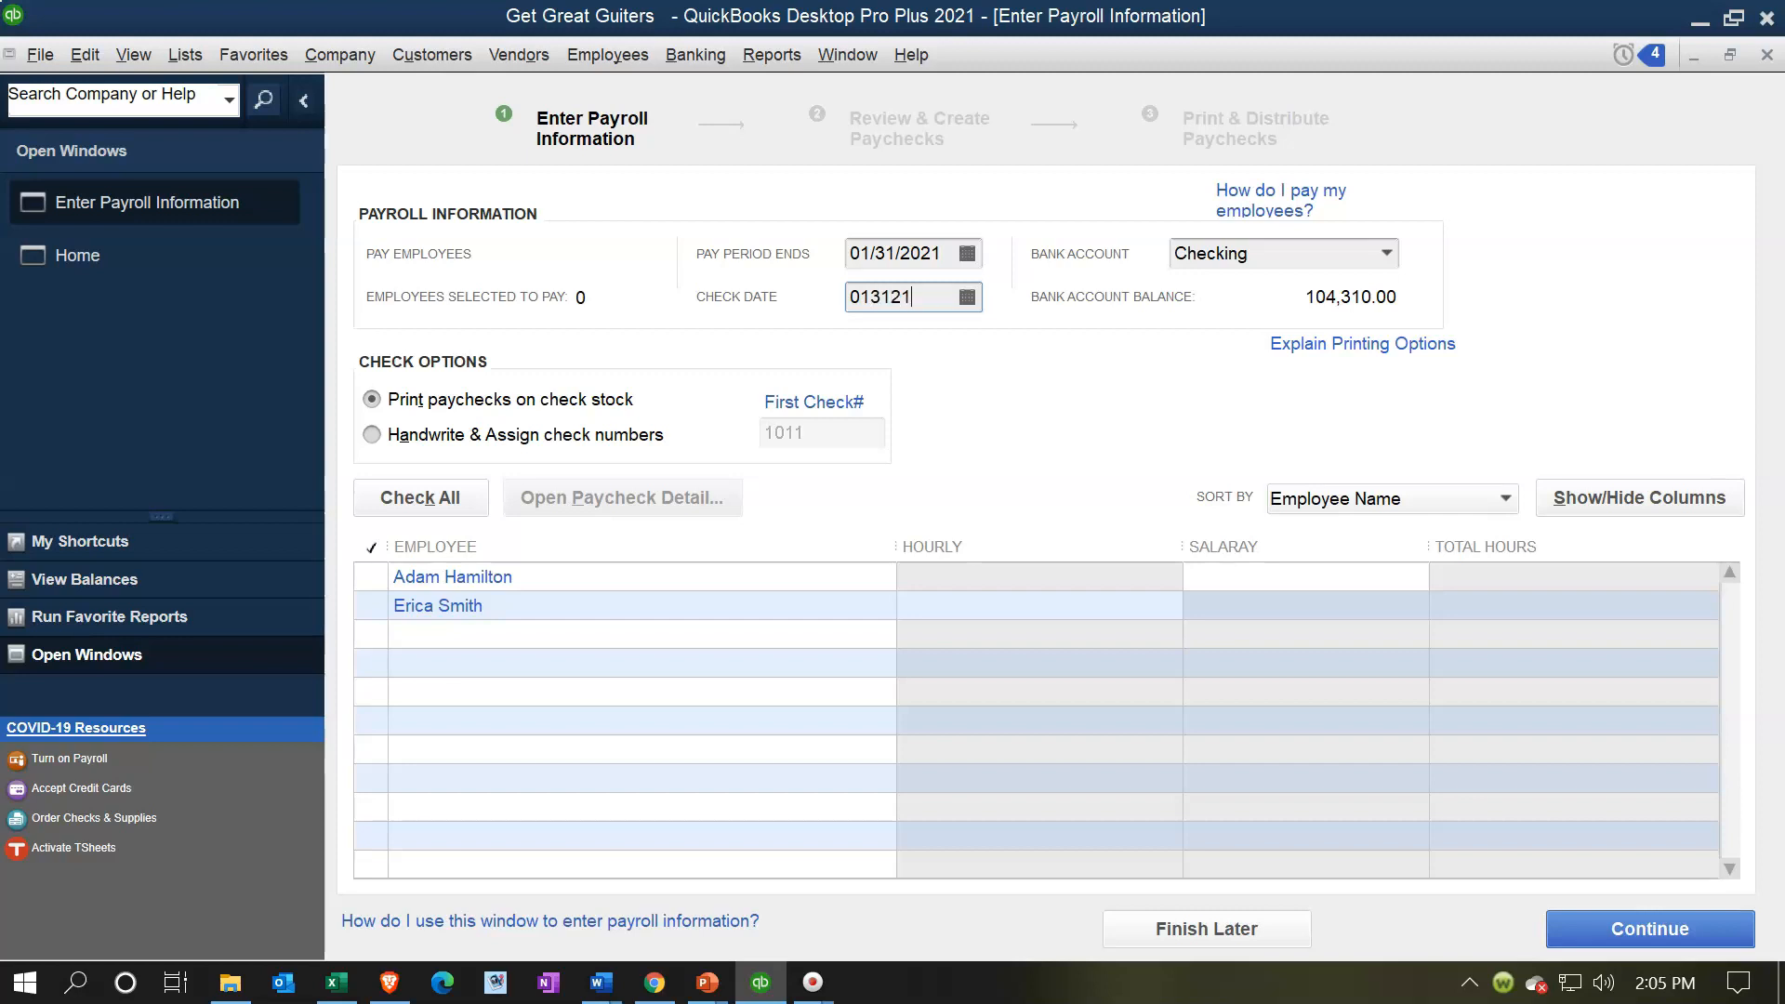
key("Tab")
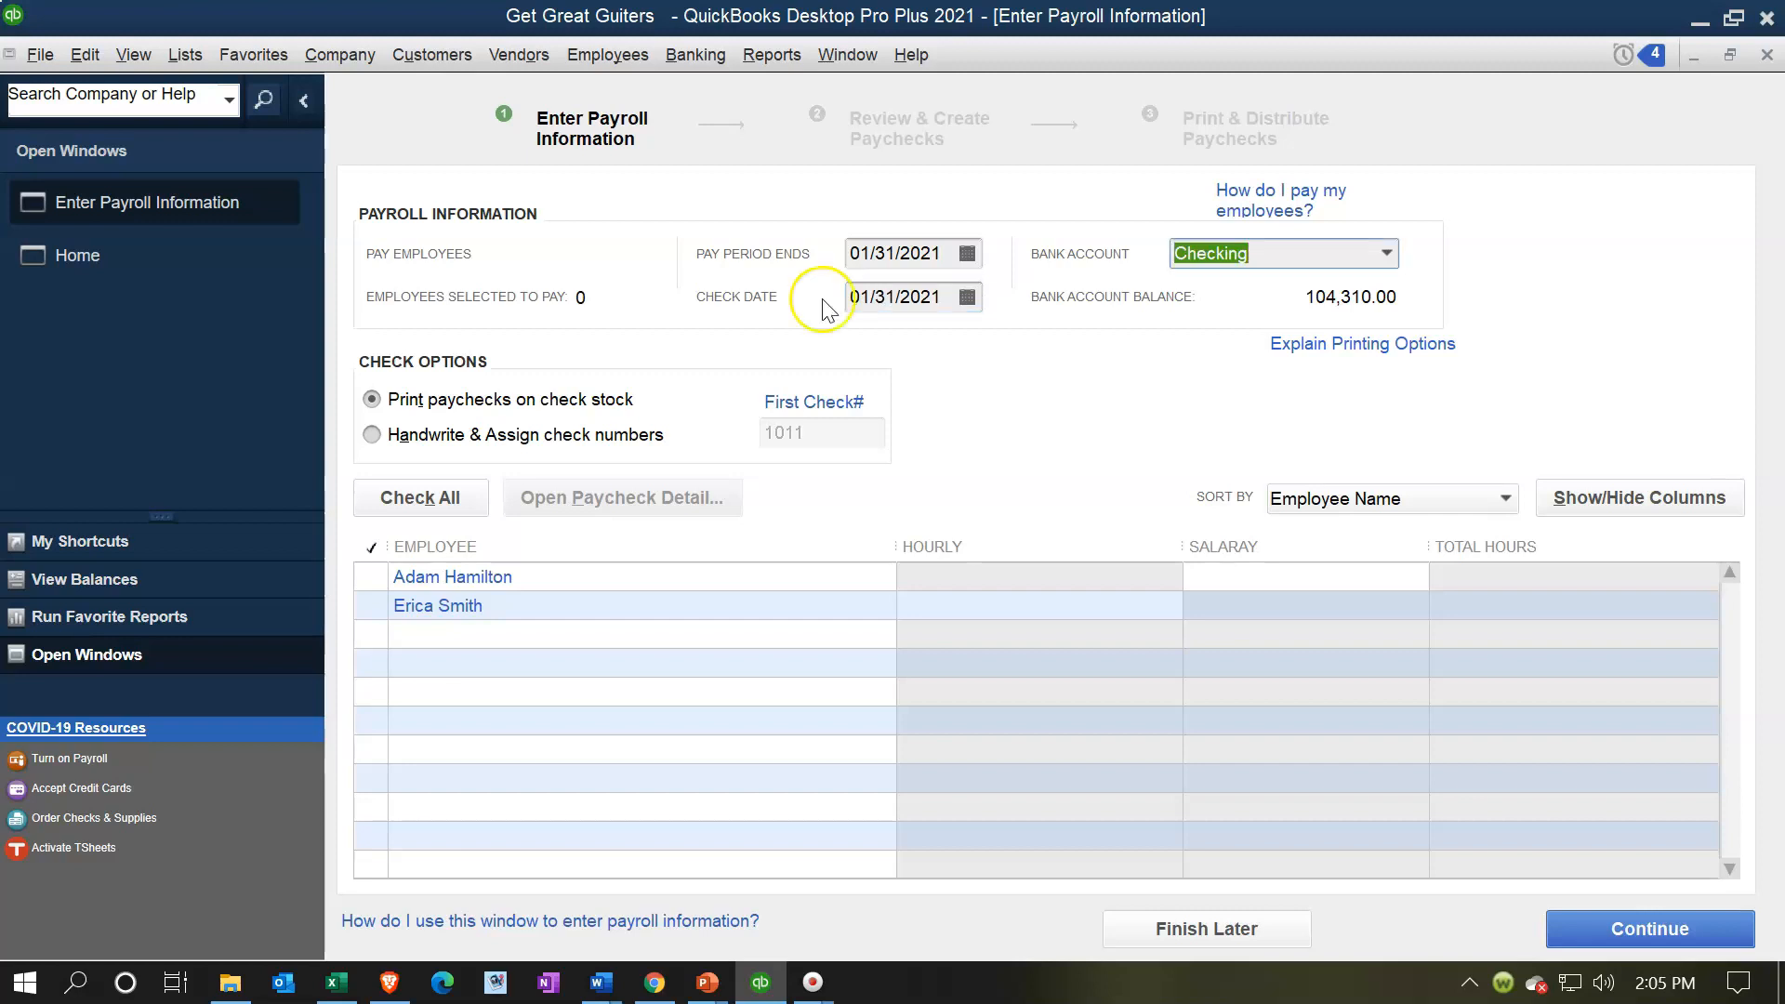
left_click(1385, 254)
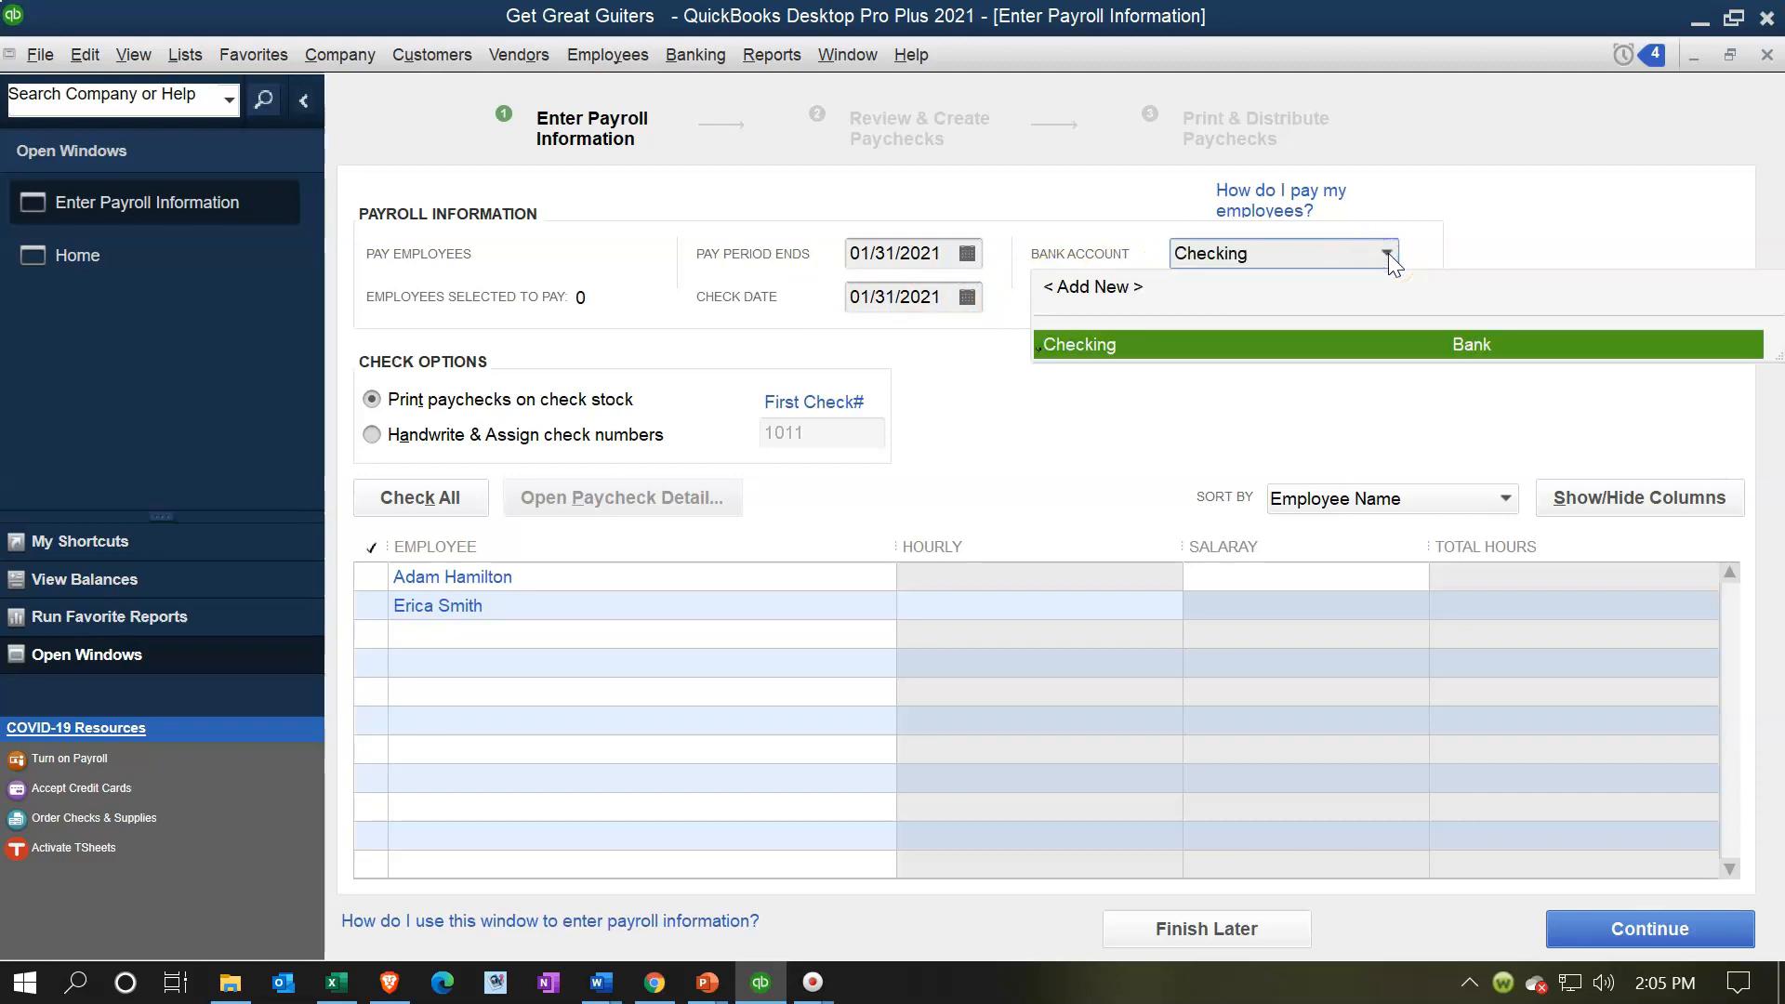
left_click(1386, 253)
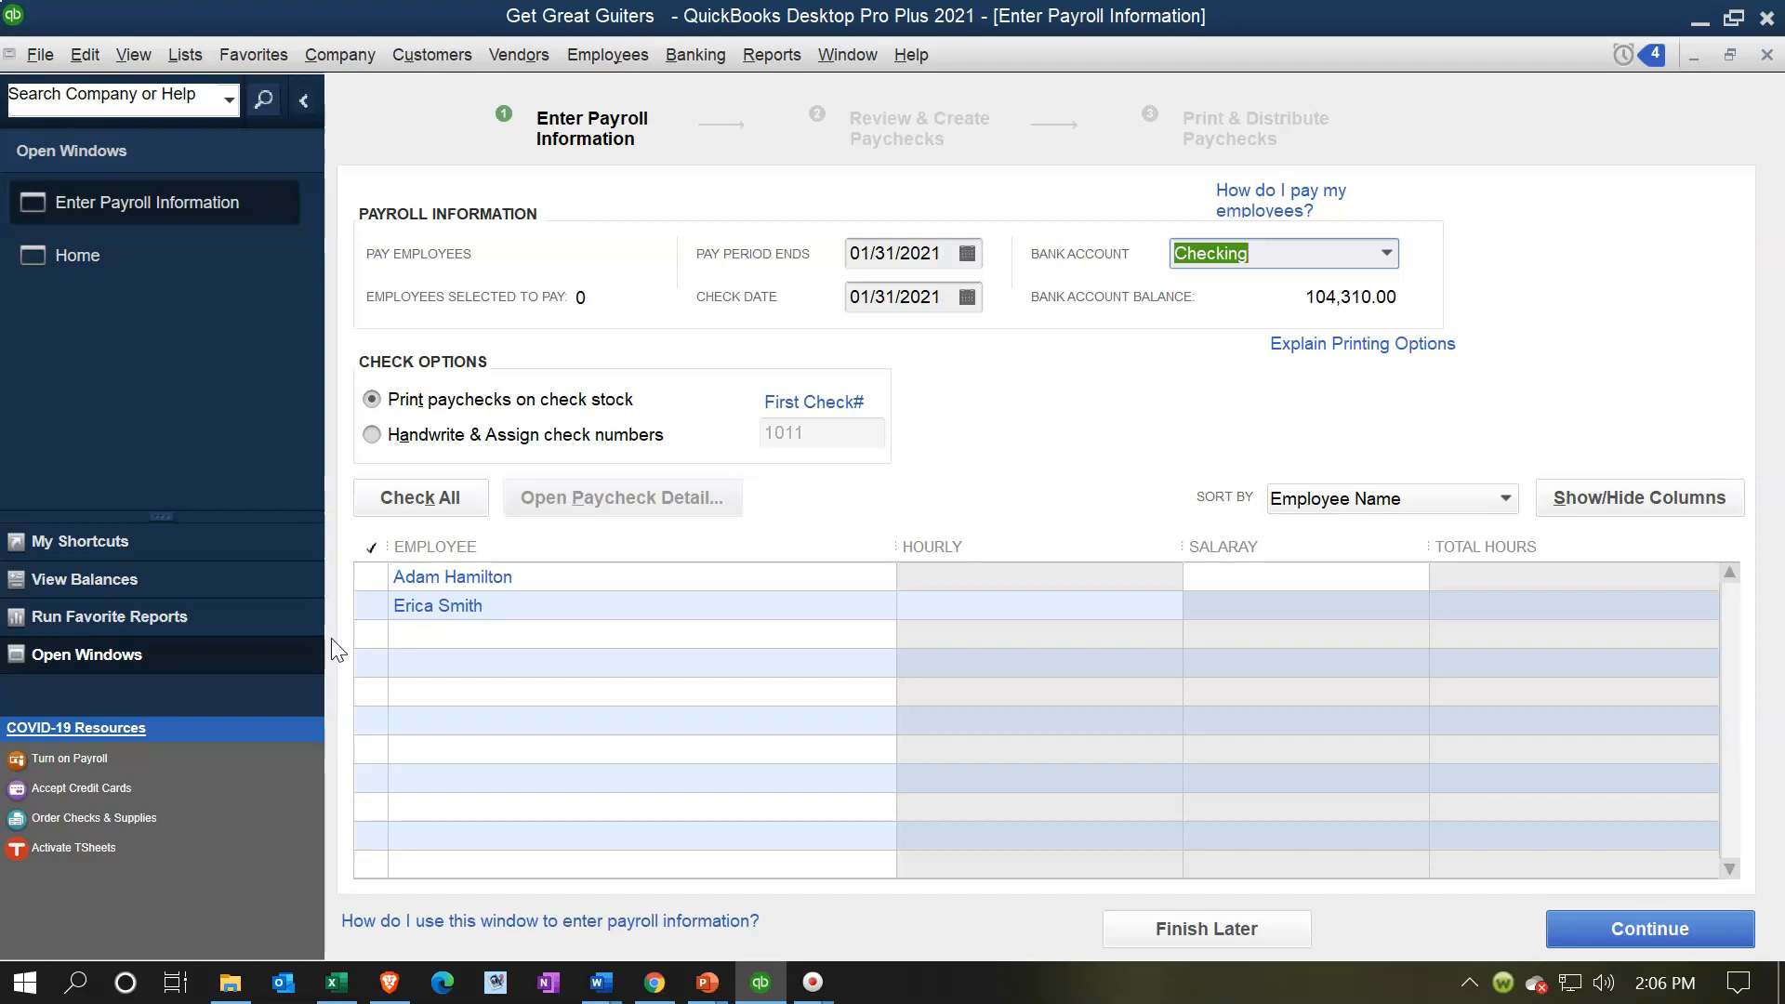
Select both listed employees for payment and choose to handwrite and assign check numbers
left_click(370, 574)
left_click(374, 573)
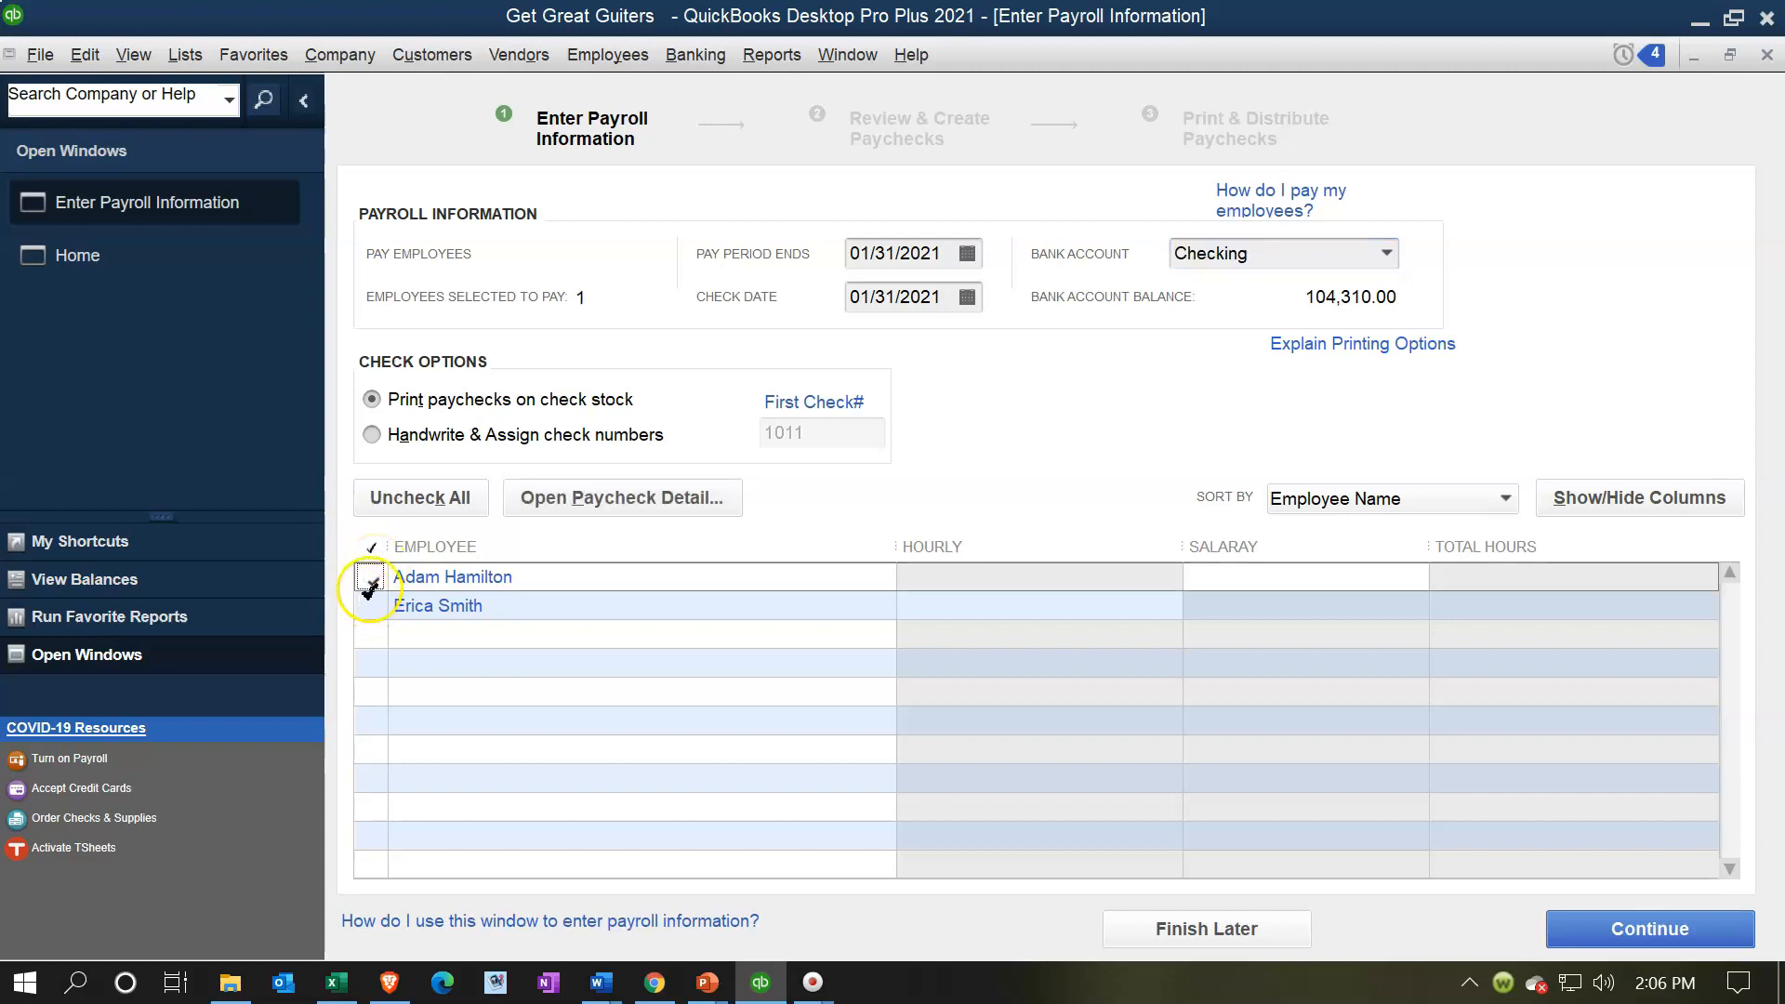
left_click(370, 584)
left_click(371, 604)
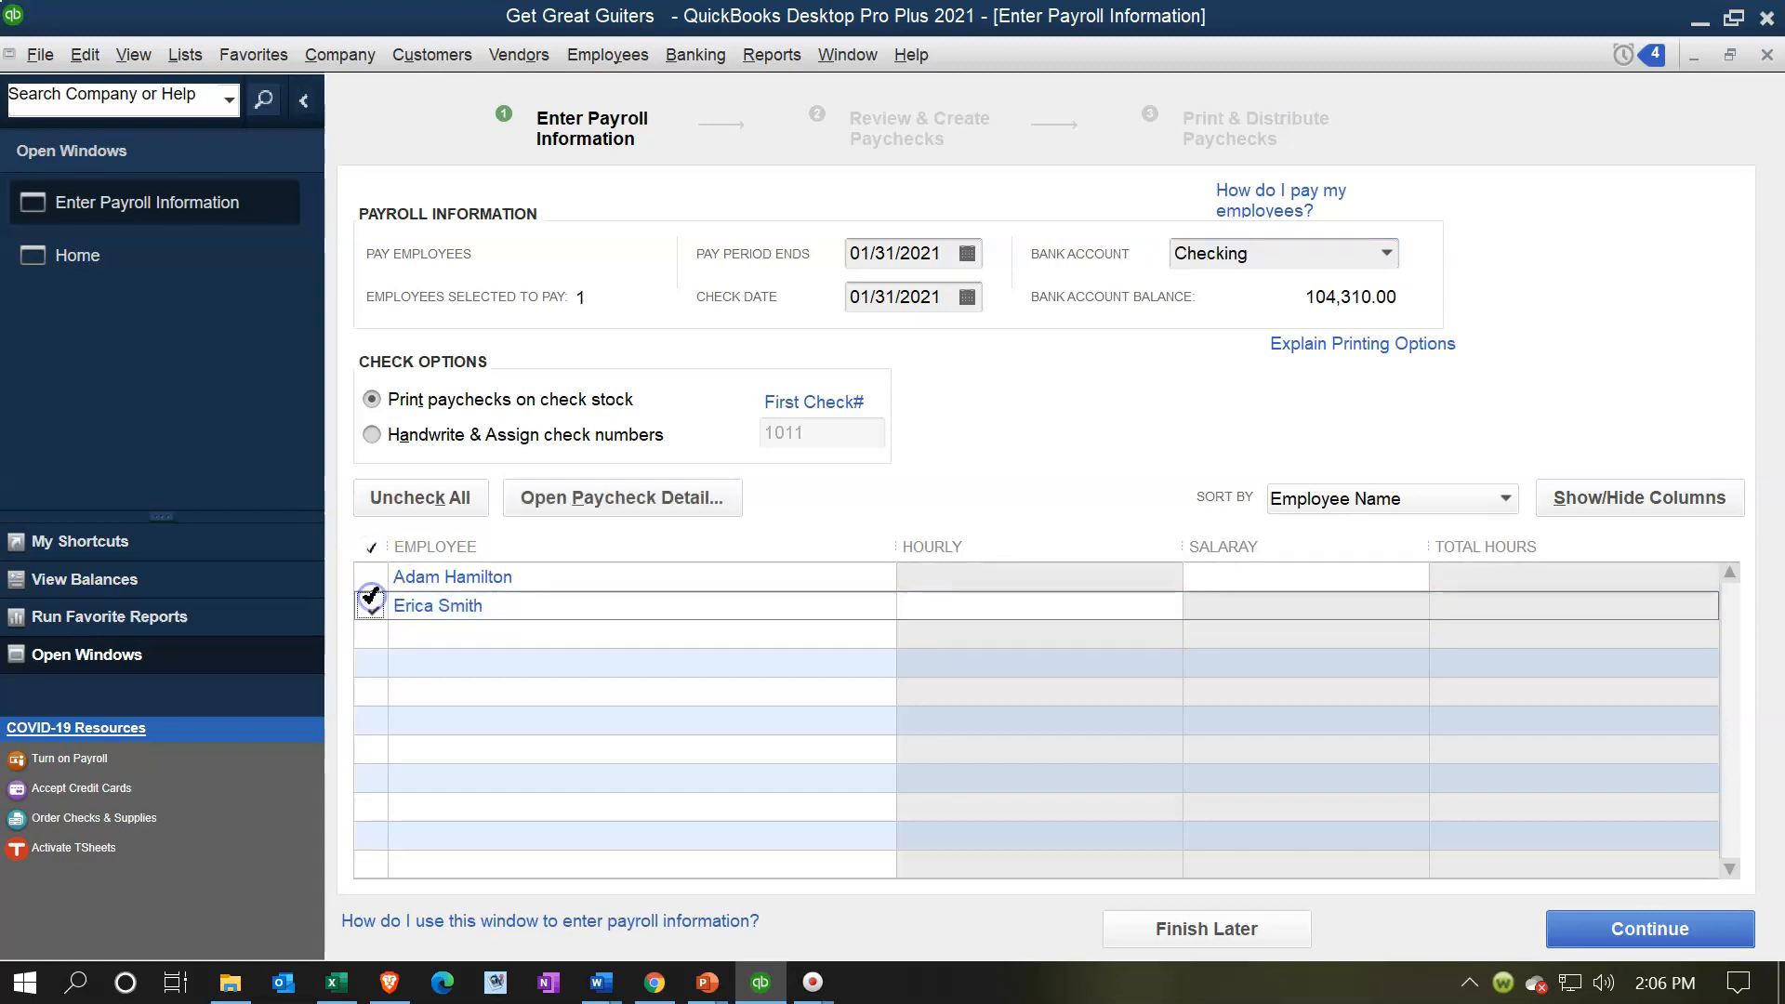
left_click(372, 574)
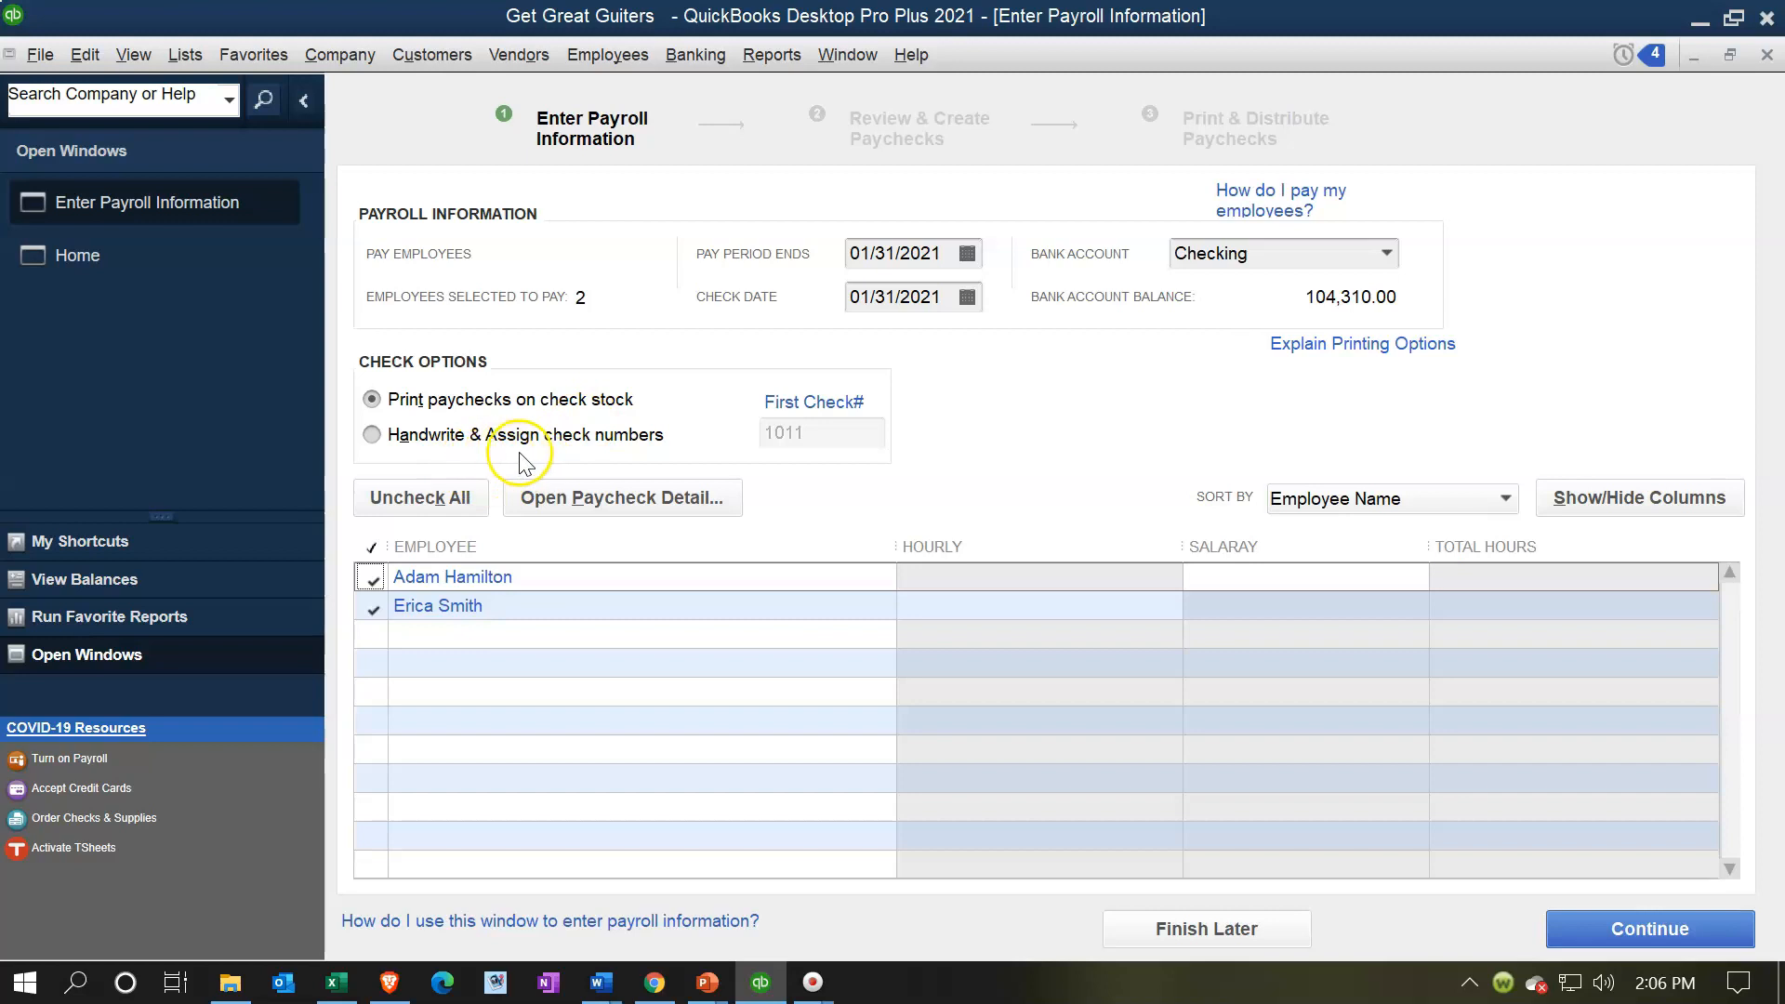
left_click(372, 436)
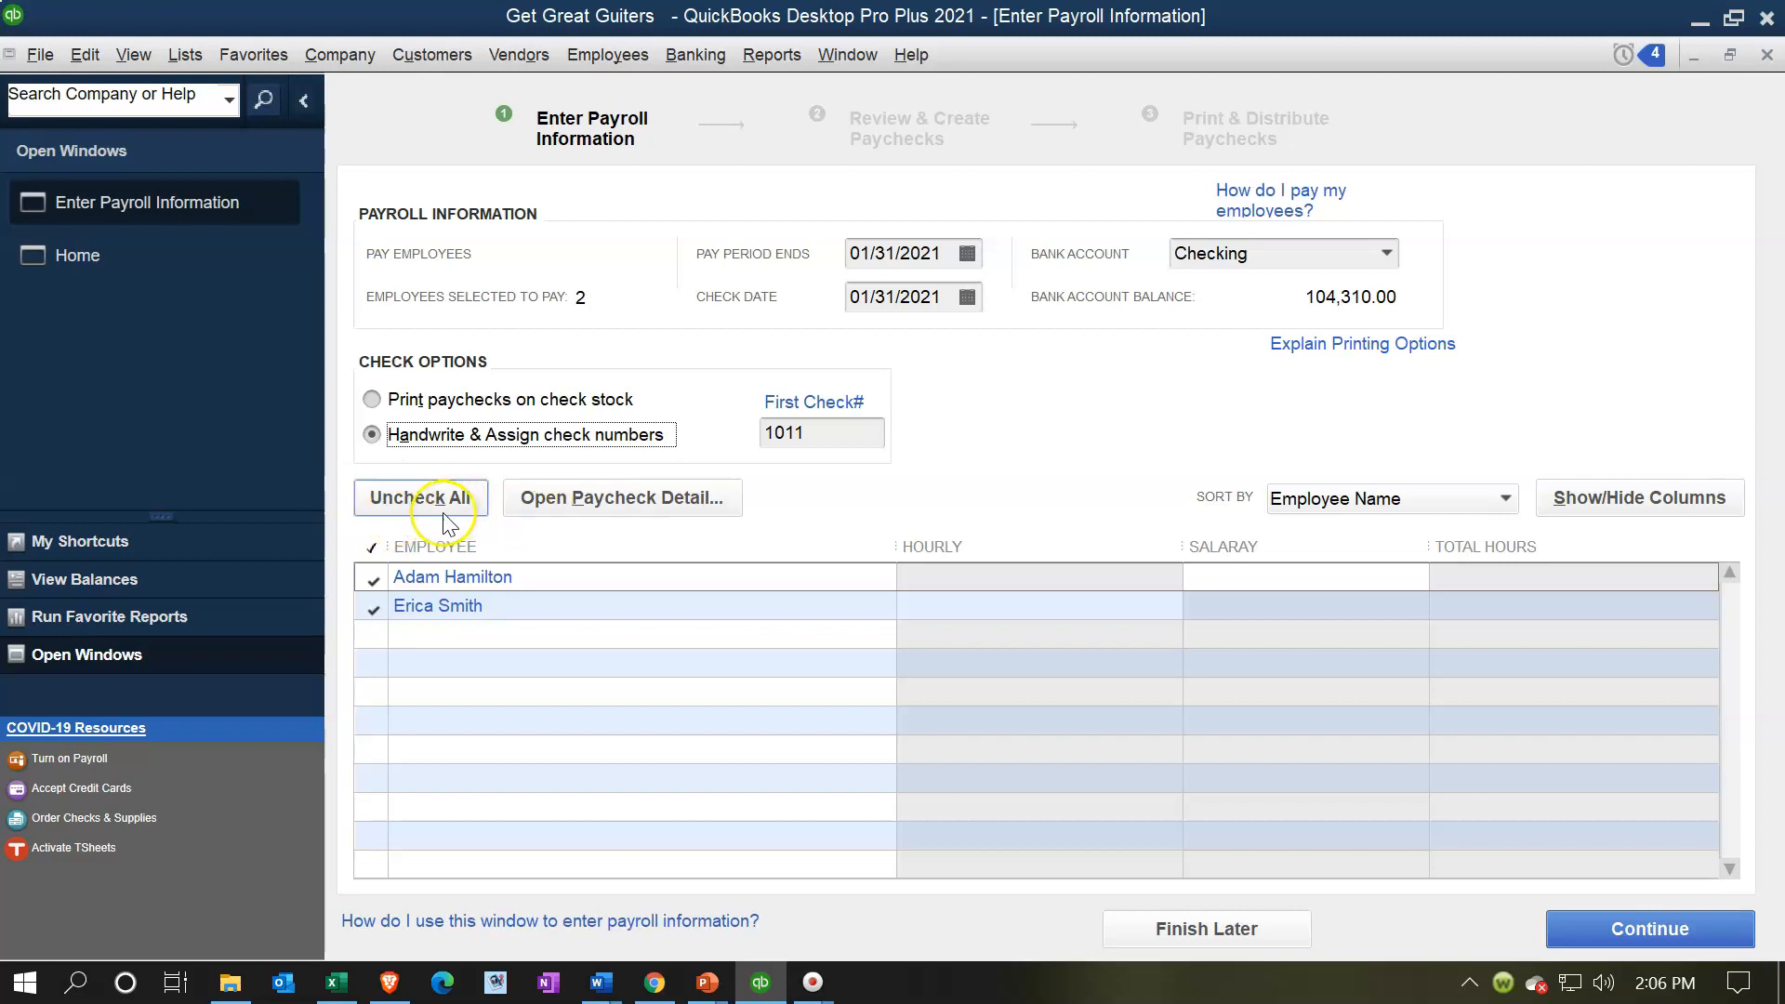
Open the paycheck preview for the first listed employee and move its window up to reveal more of the payroll screen
left_click(426, 578)
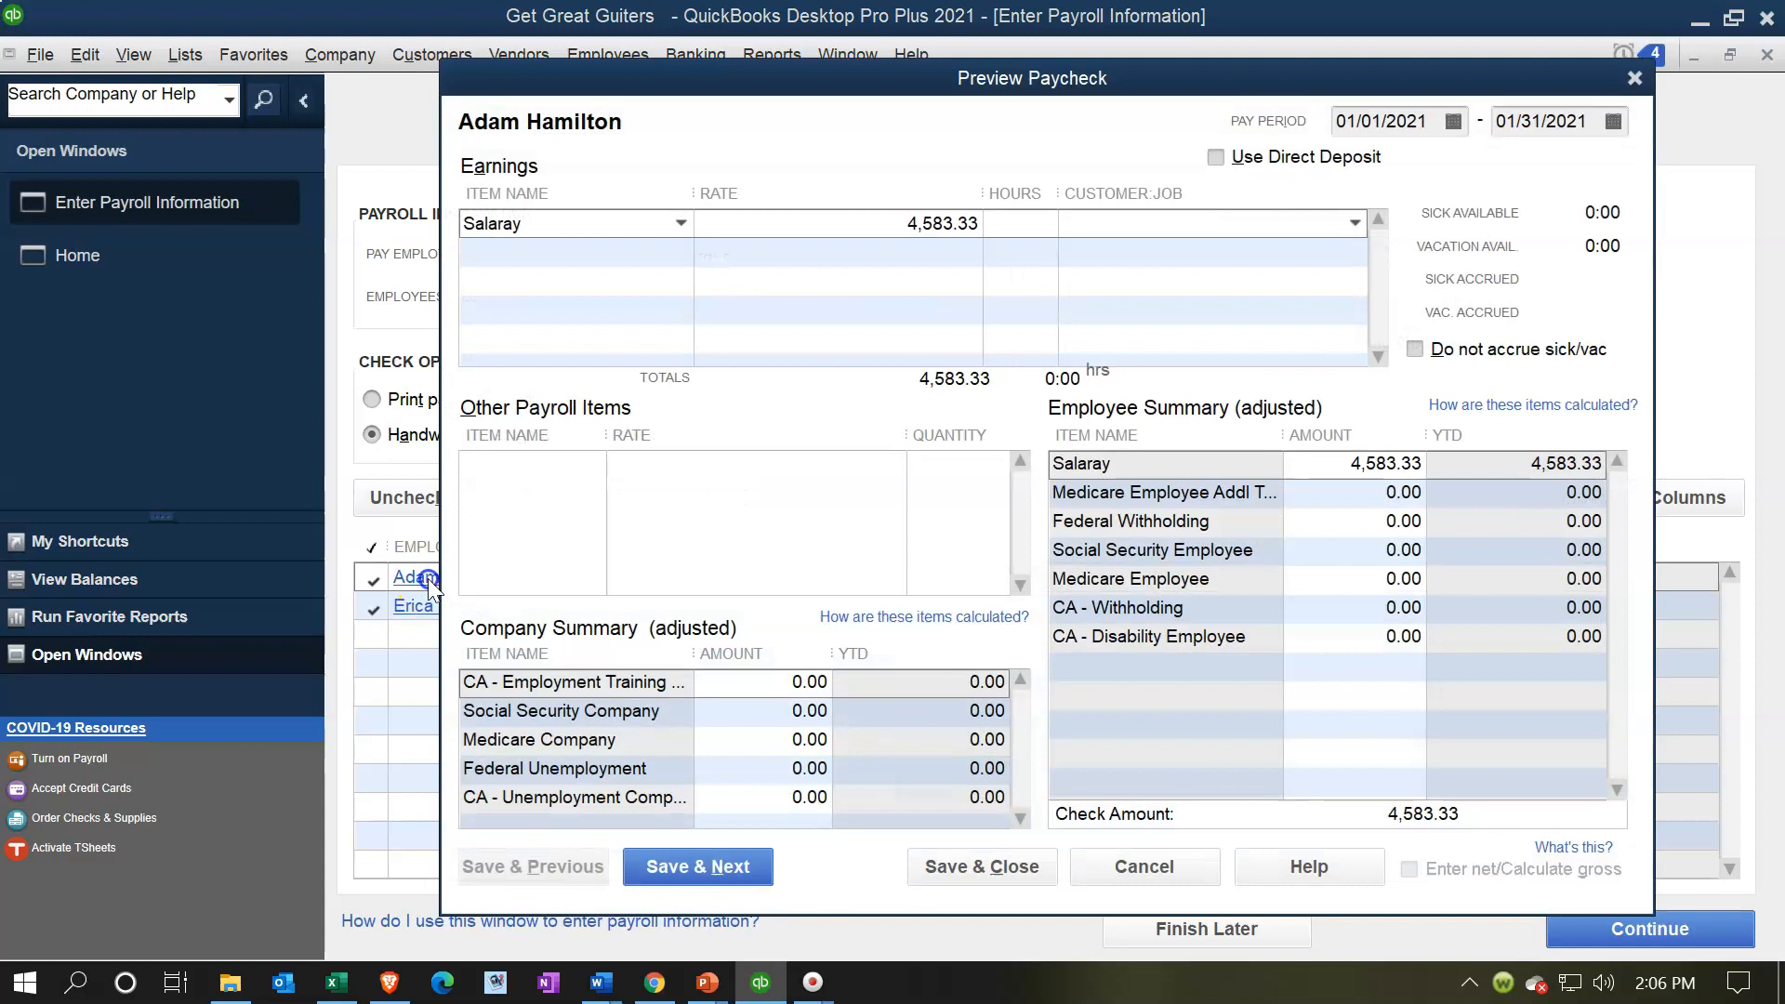
left_click(795, 307)
left_click_drag(873, 85, 860, 34)
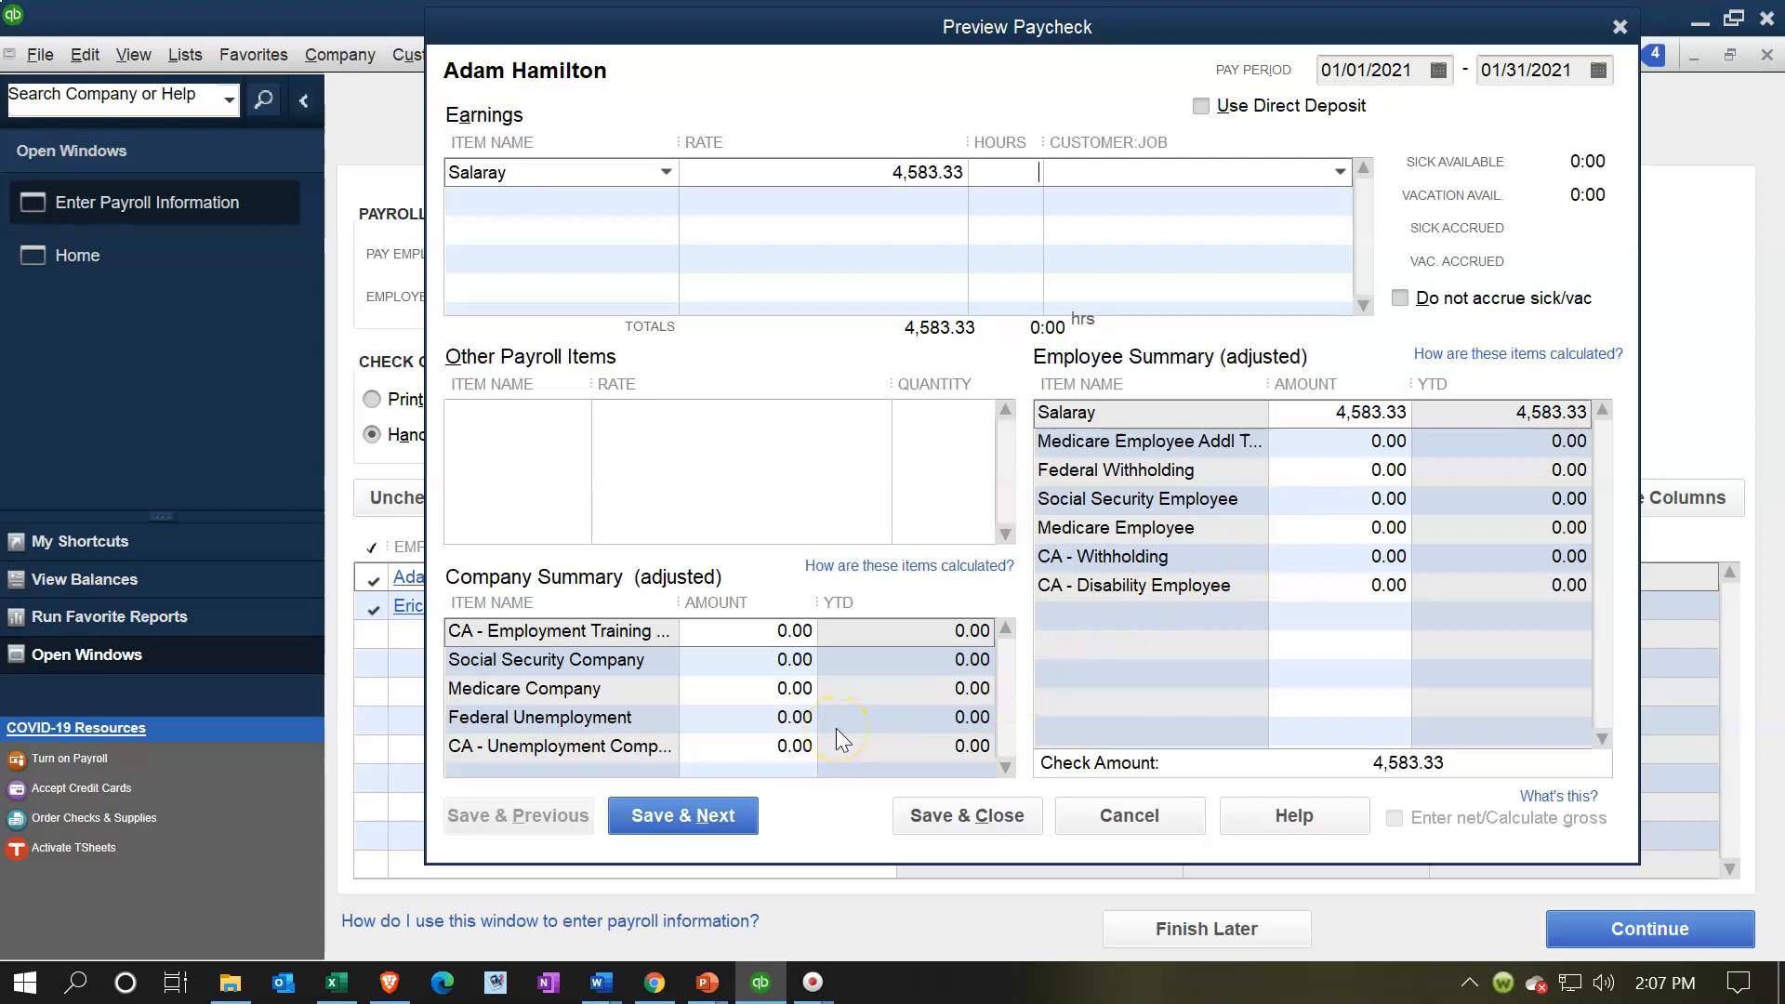
Switch to the Payroll.xlsx workbook in Excel and calculate the first employee's total earnings in C5 with =55000/12
left_click(339, 982)
left_click(537, 712)
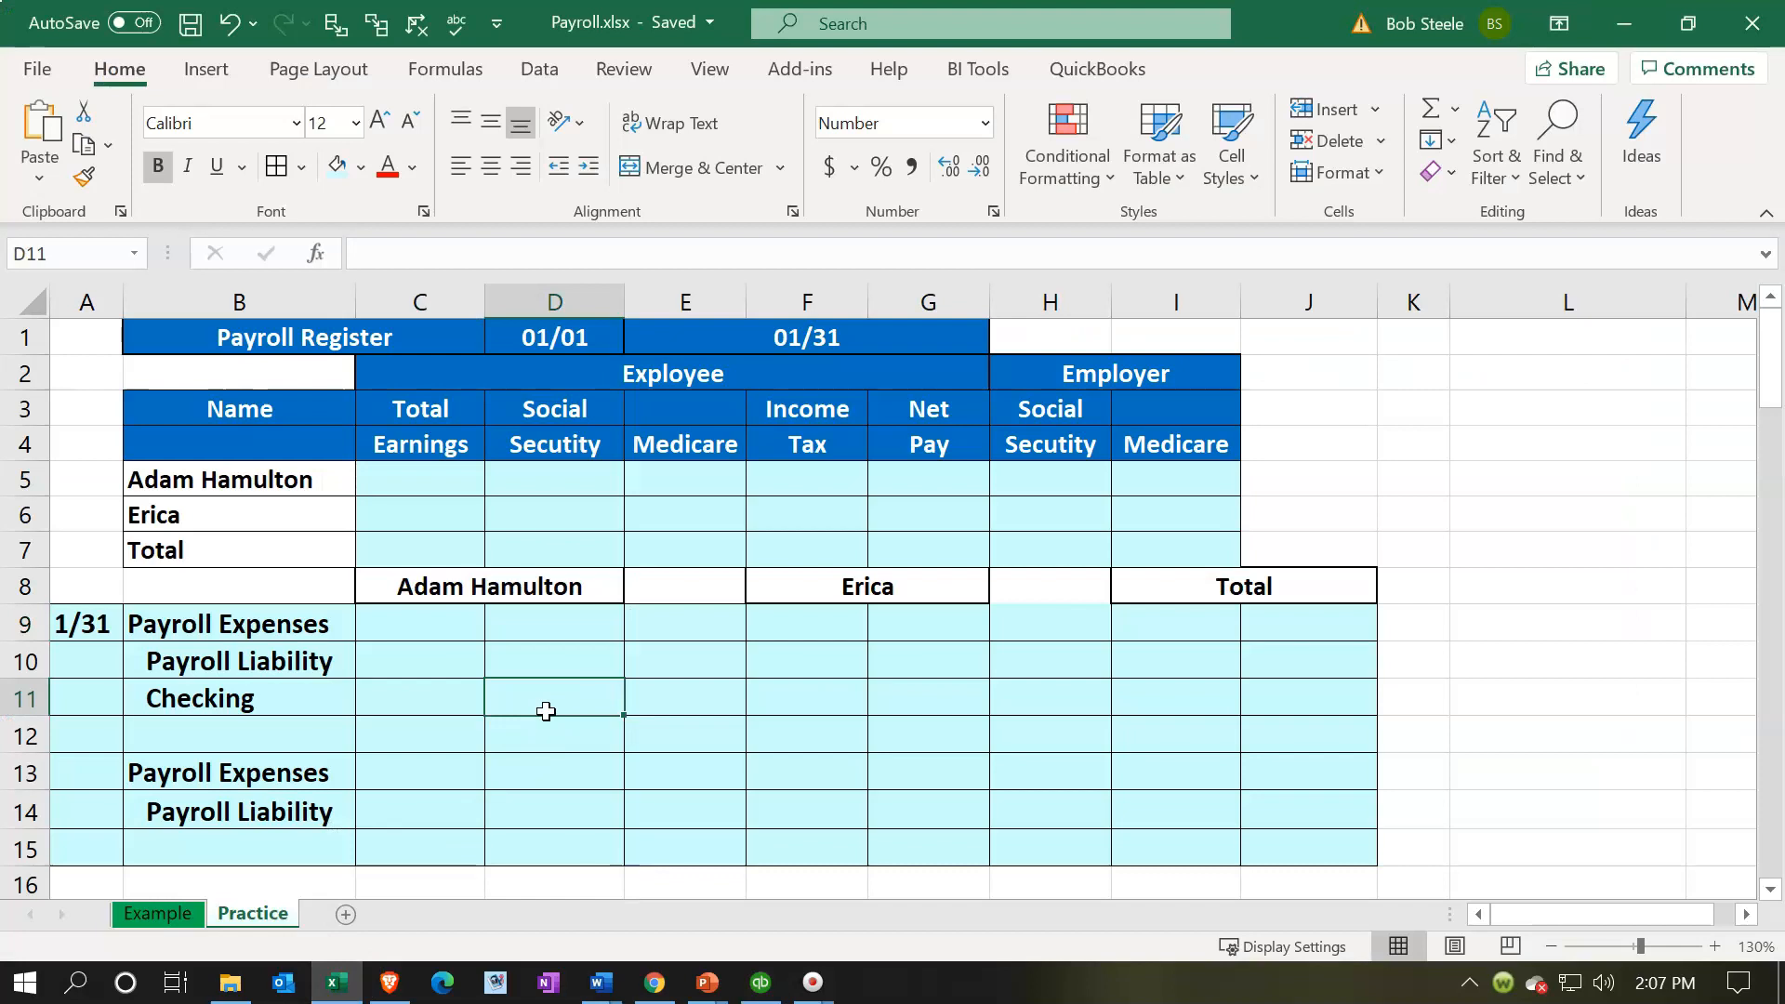
left_click(410, 476)
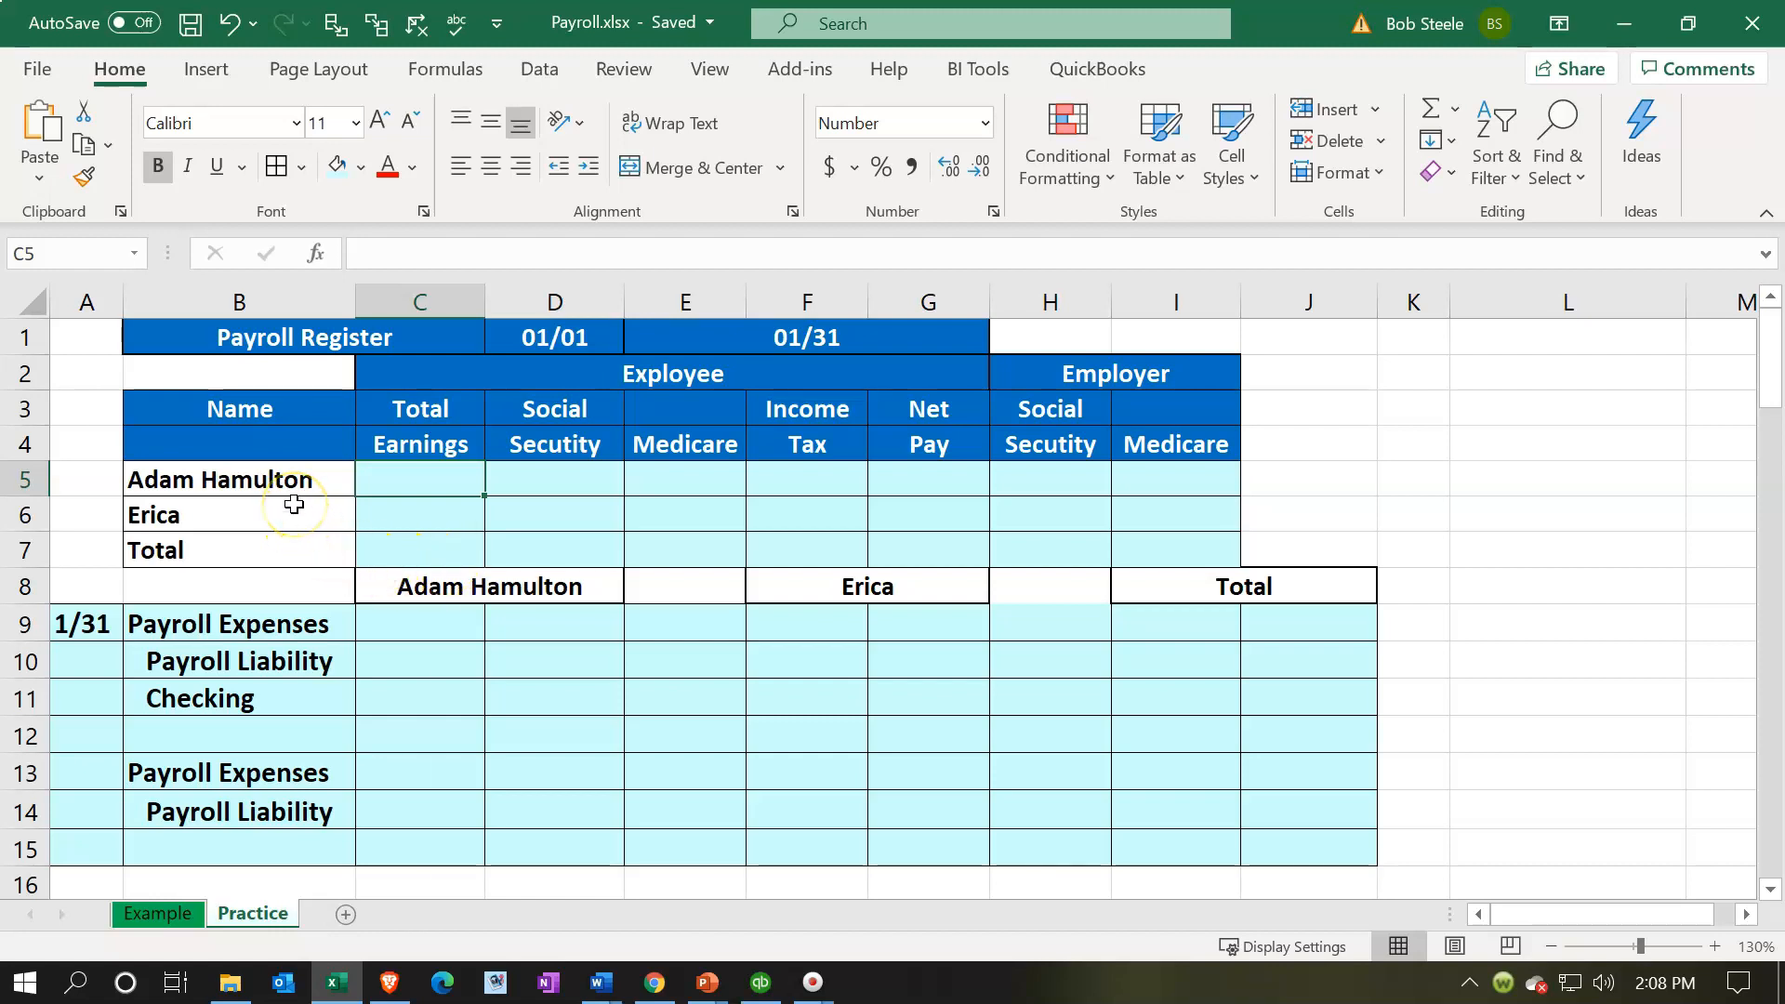
type("=")
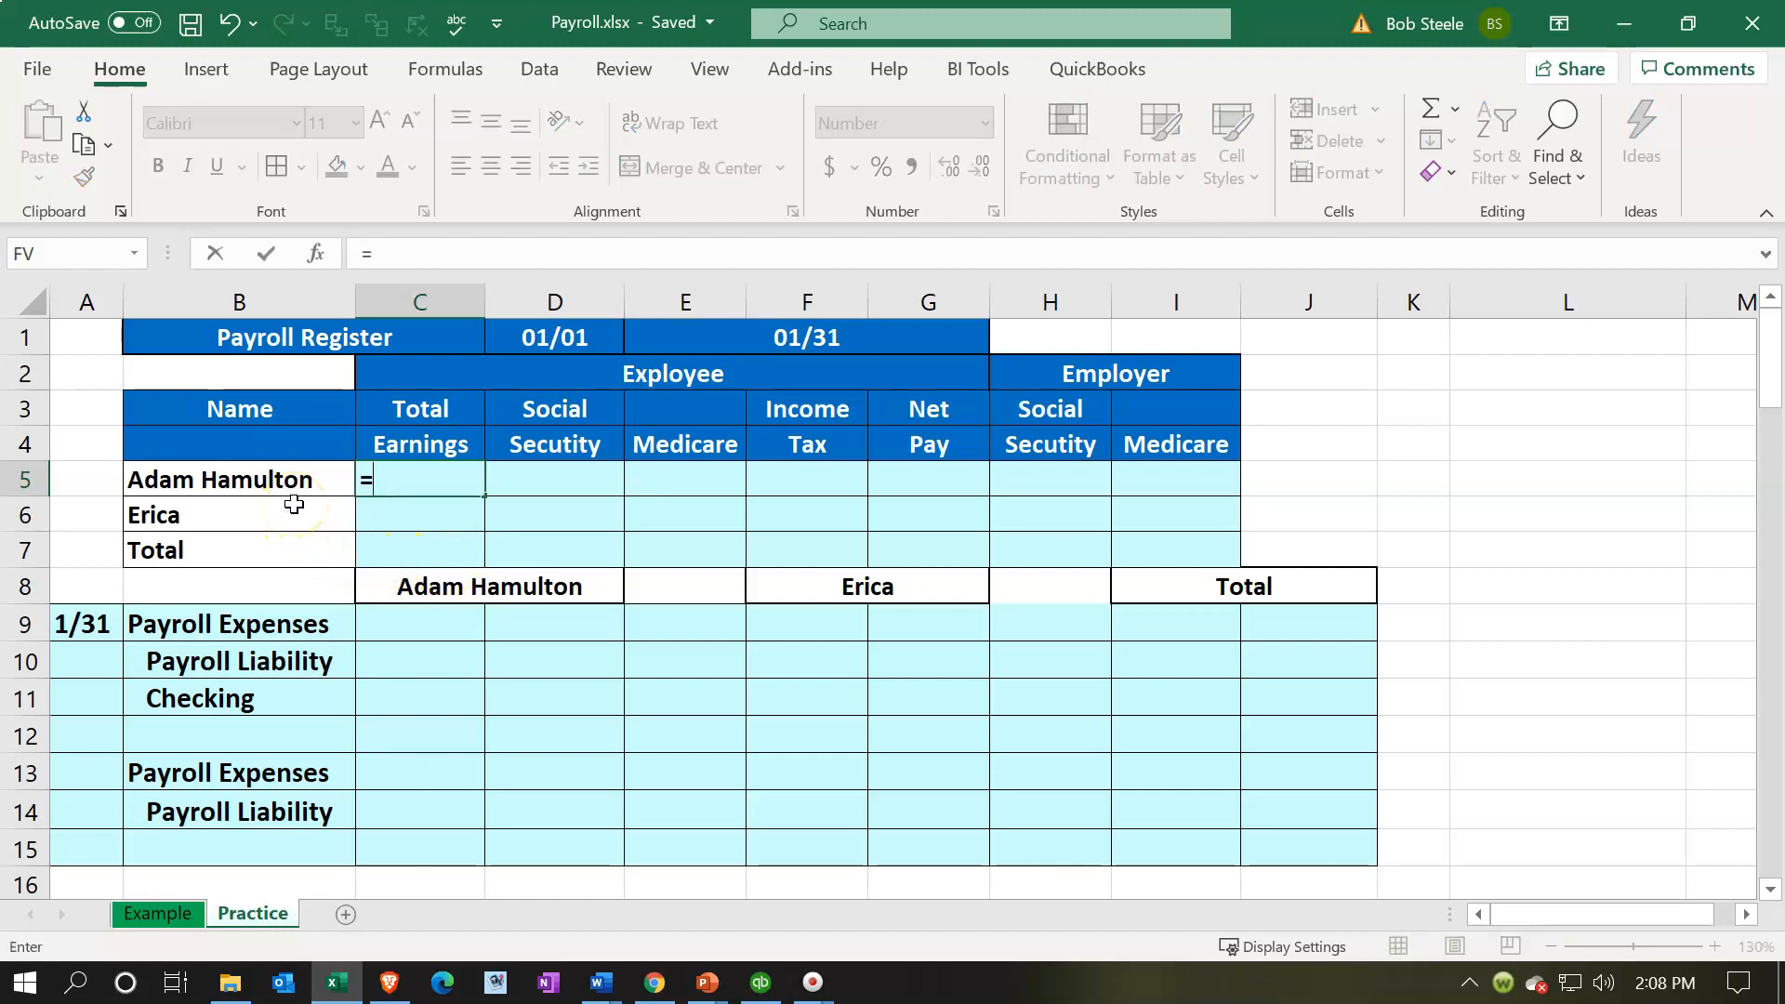
type("55000")
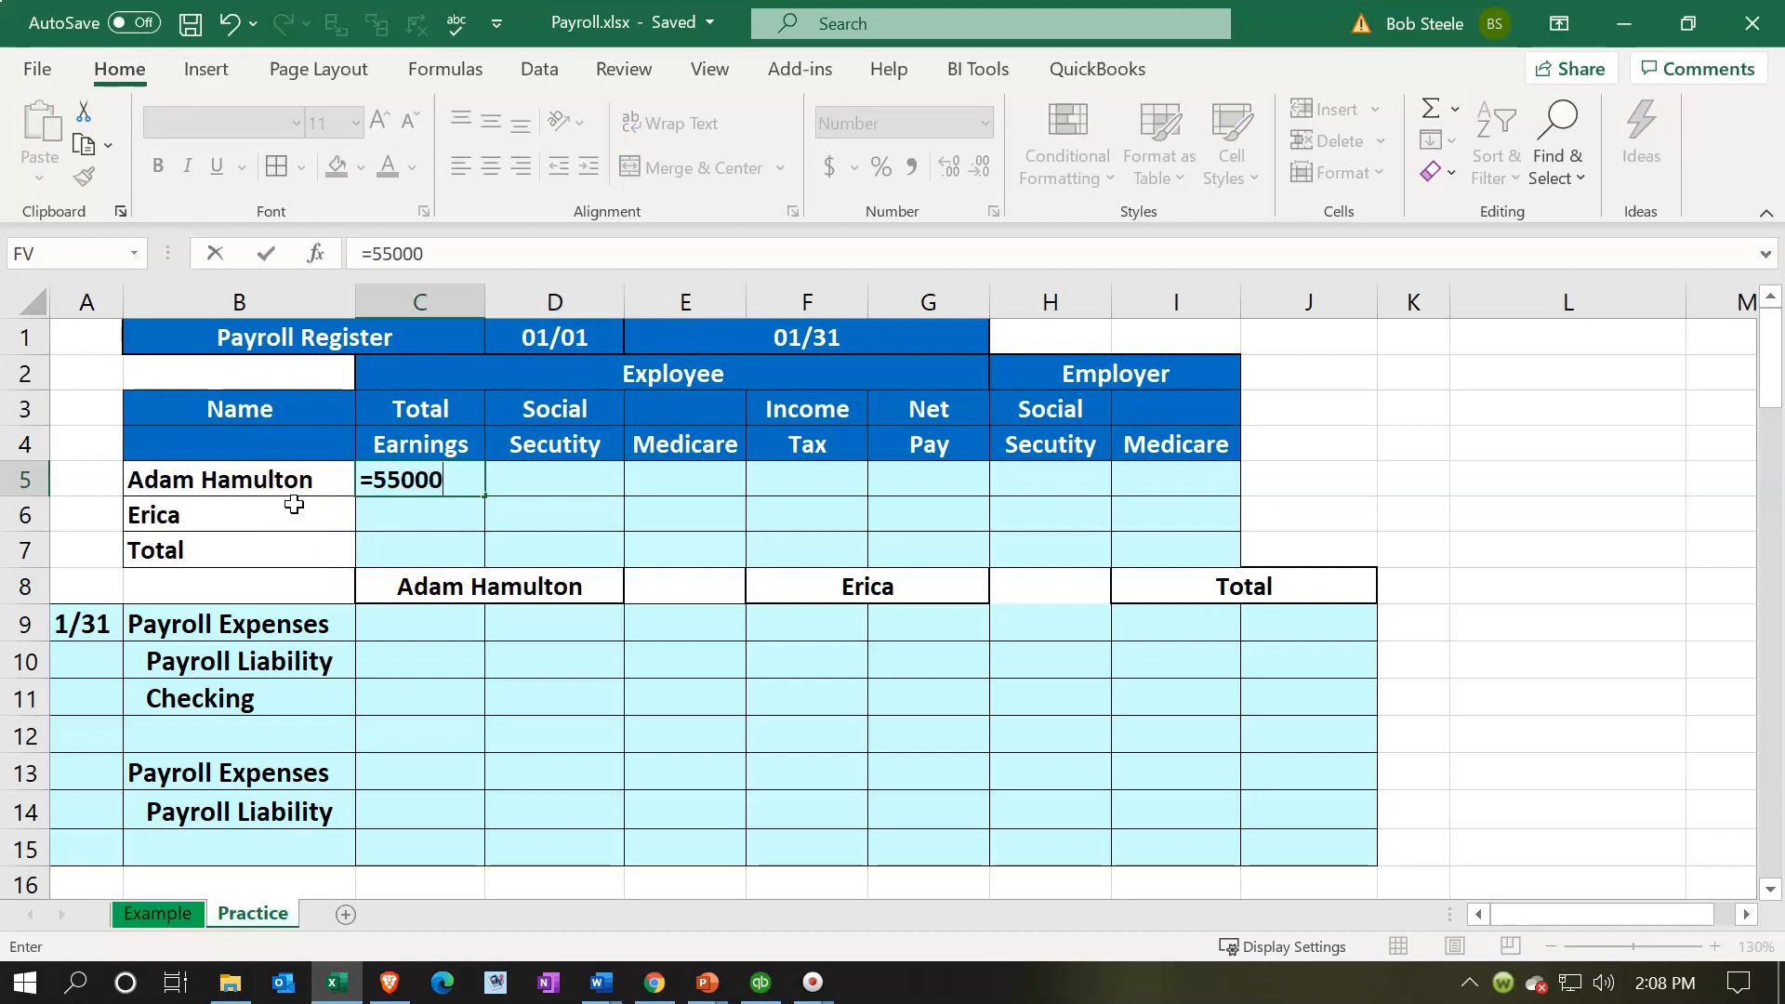
type("/12")
key("Tab")
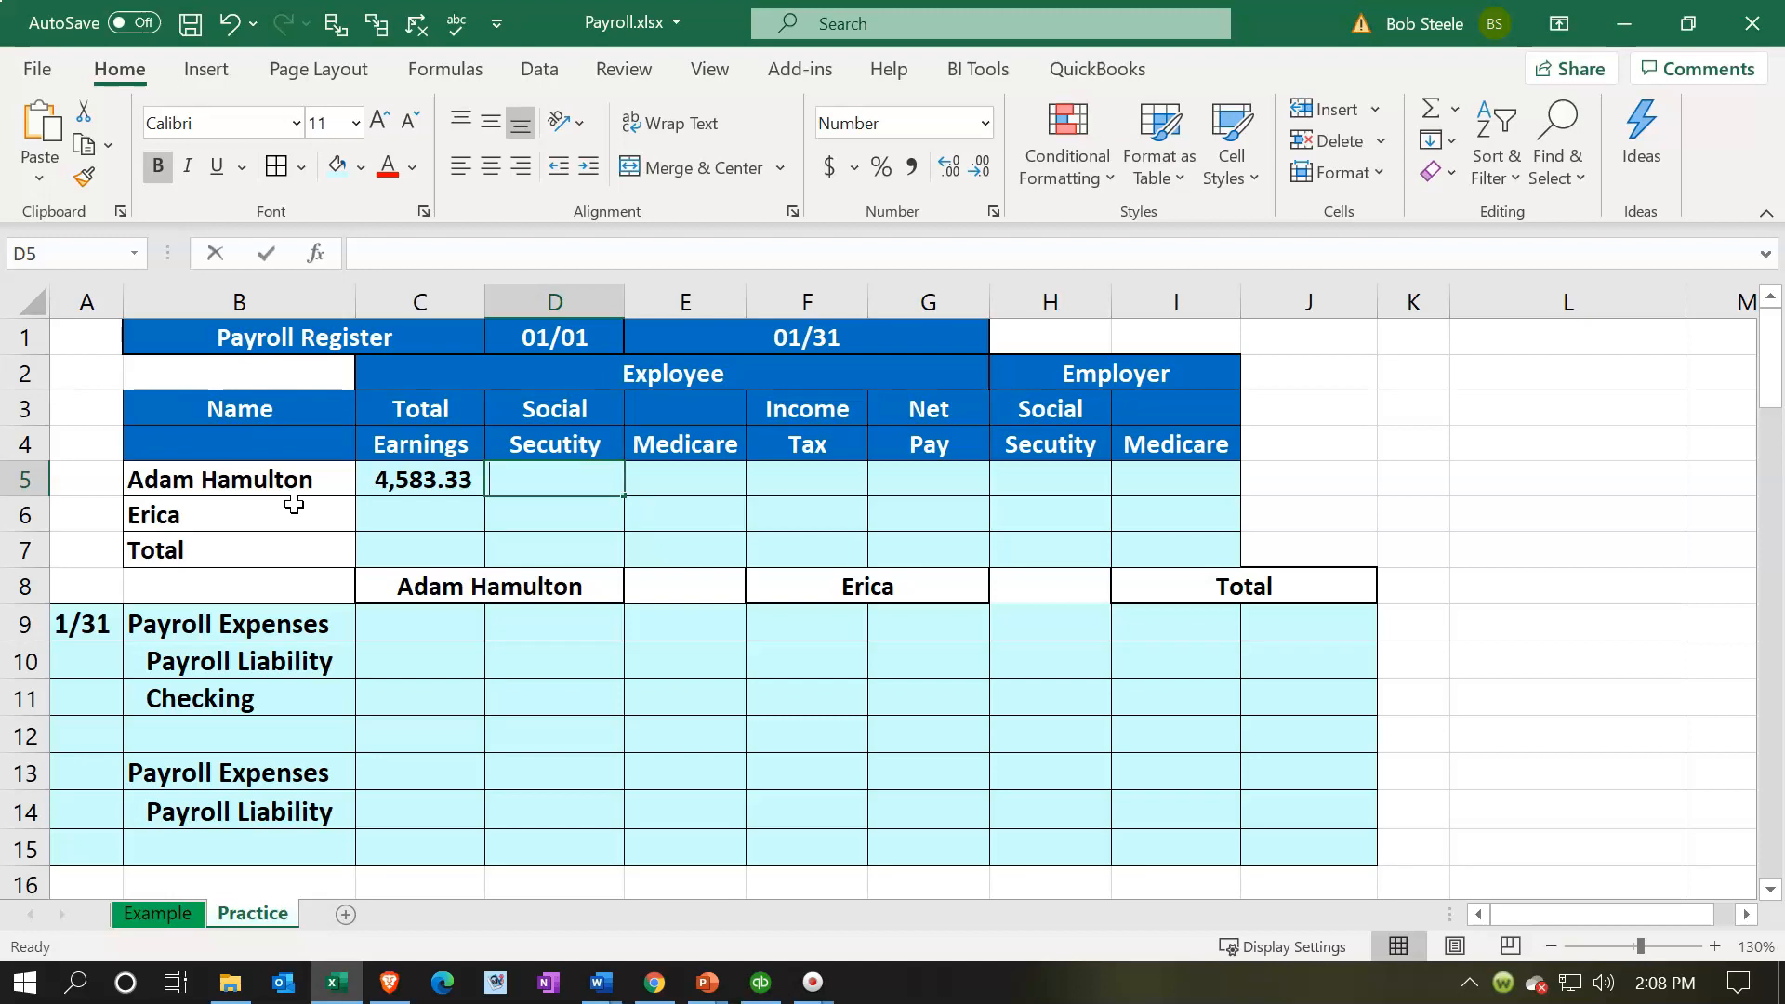
Calculate the first employee's Social Security withholding in D5 with the formula =C5*.062
type("=-")
key("BackSpace")
key("Left")
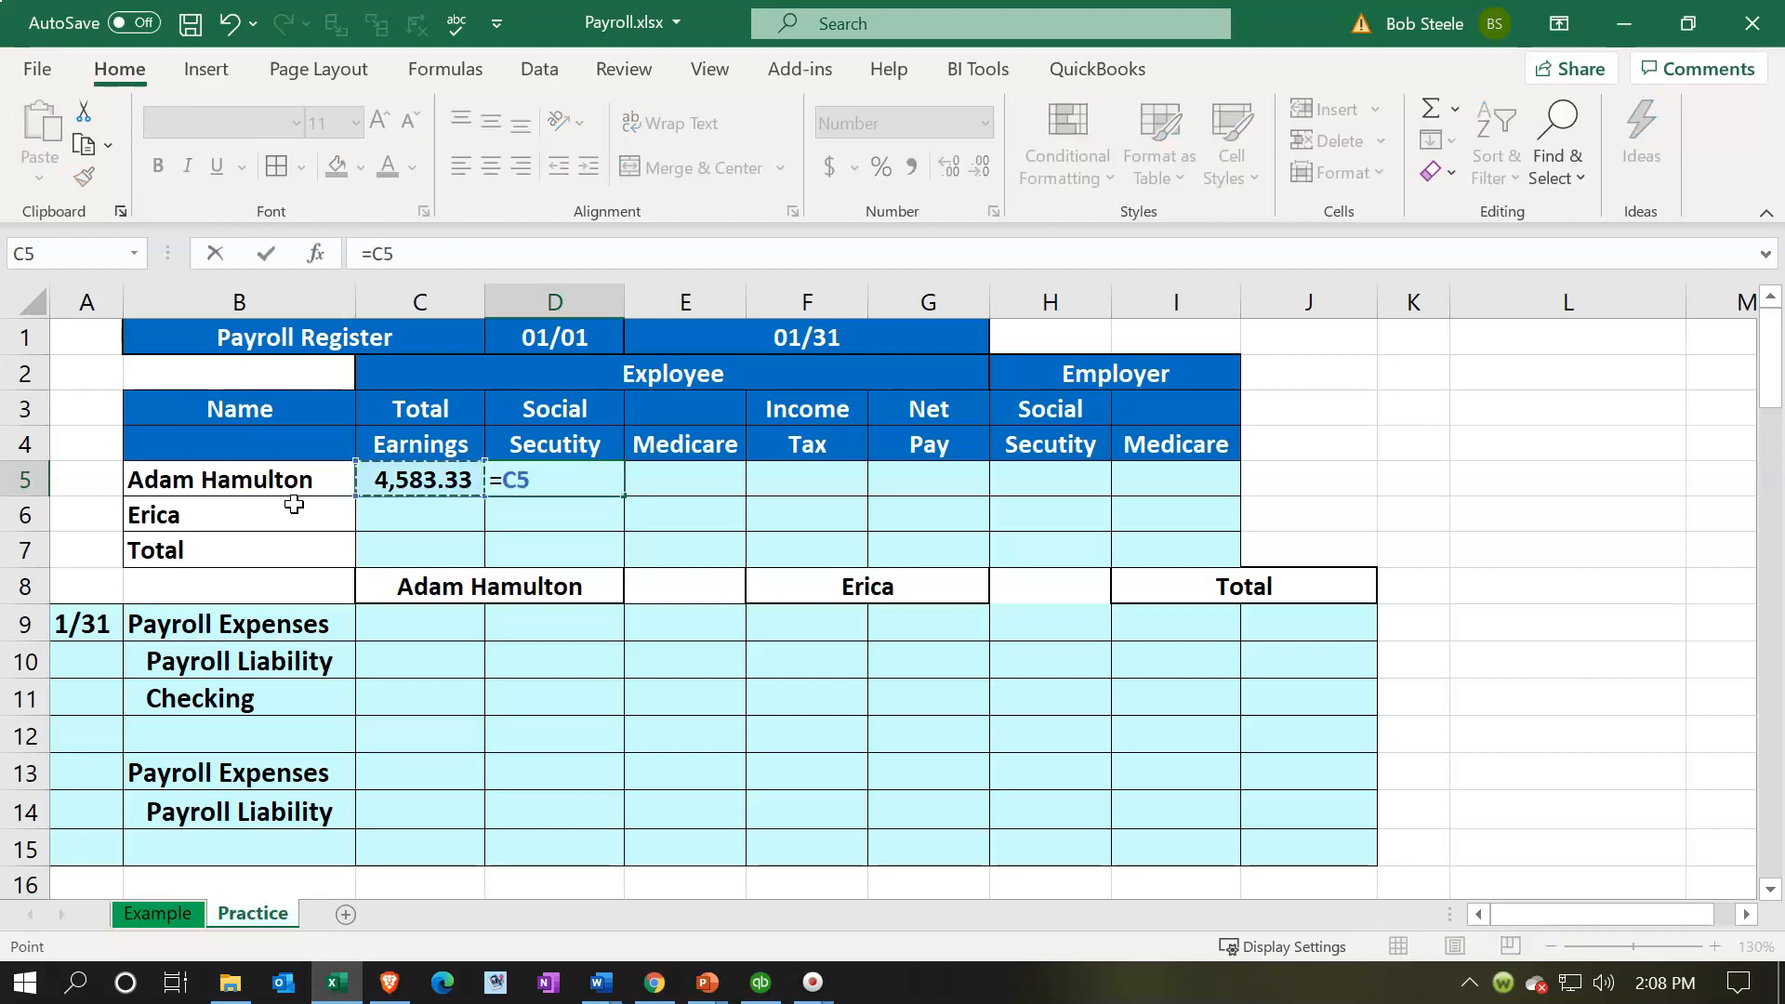
type("*.062")
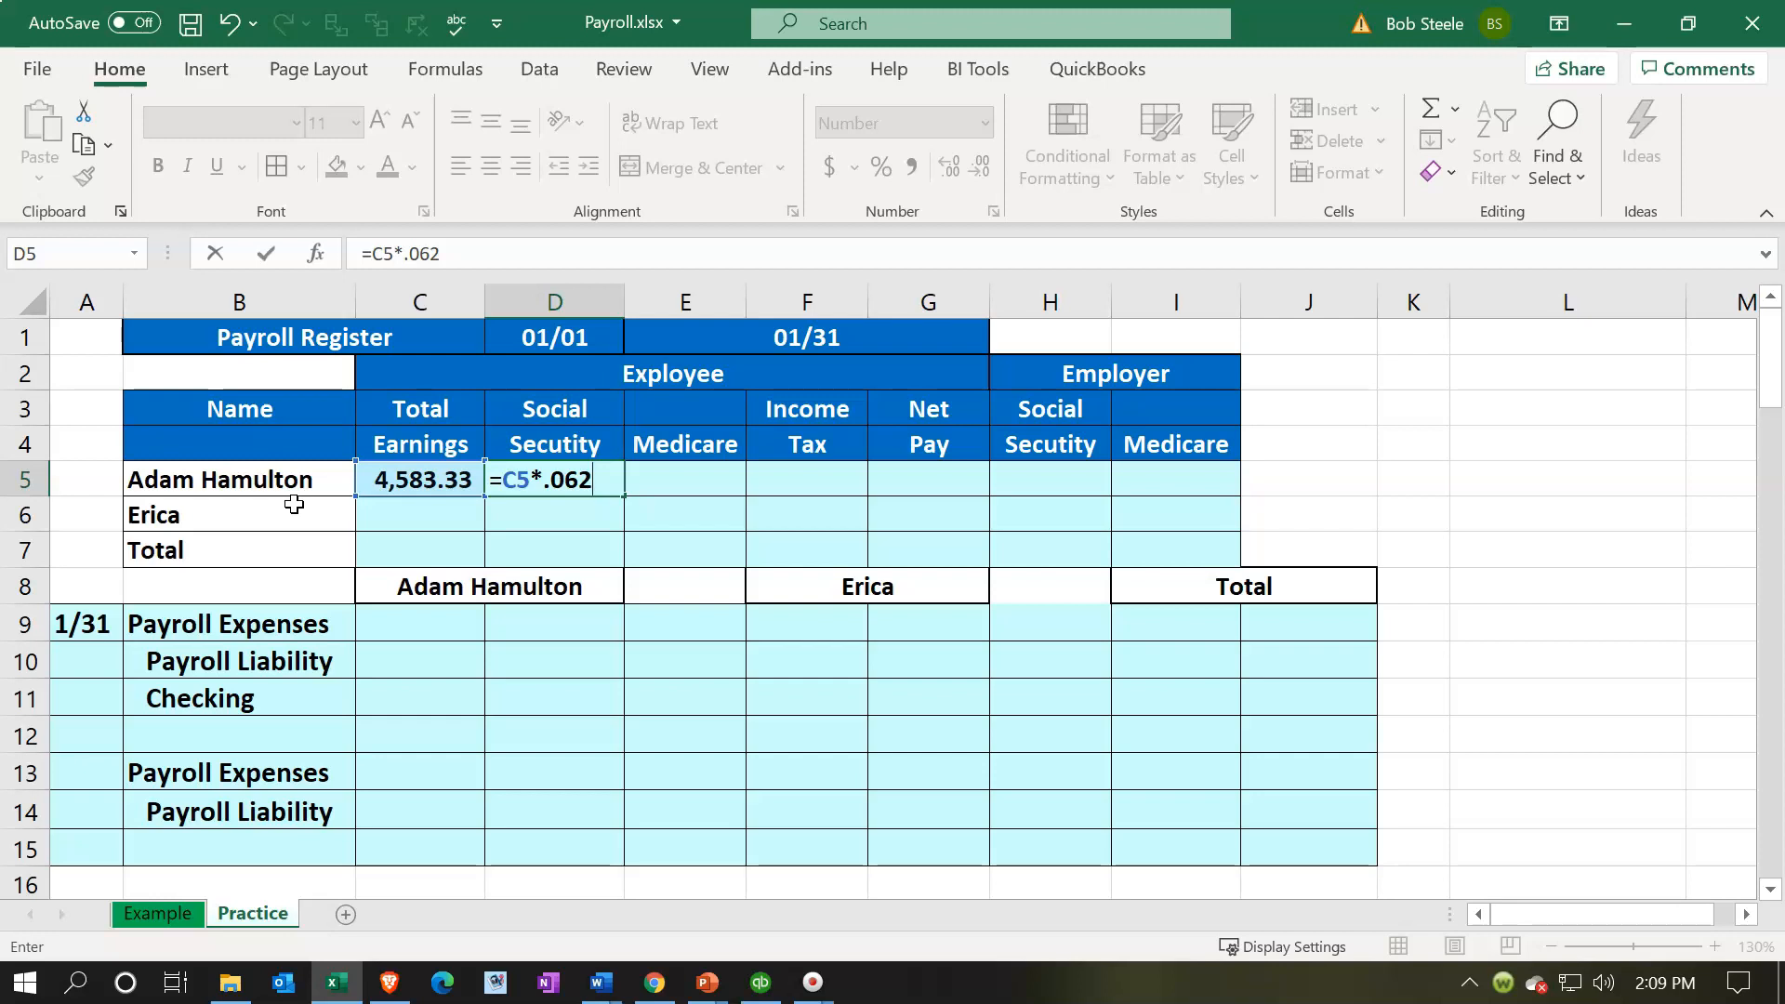
key("Left")
key("Right")
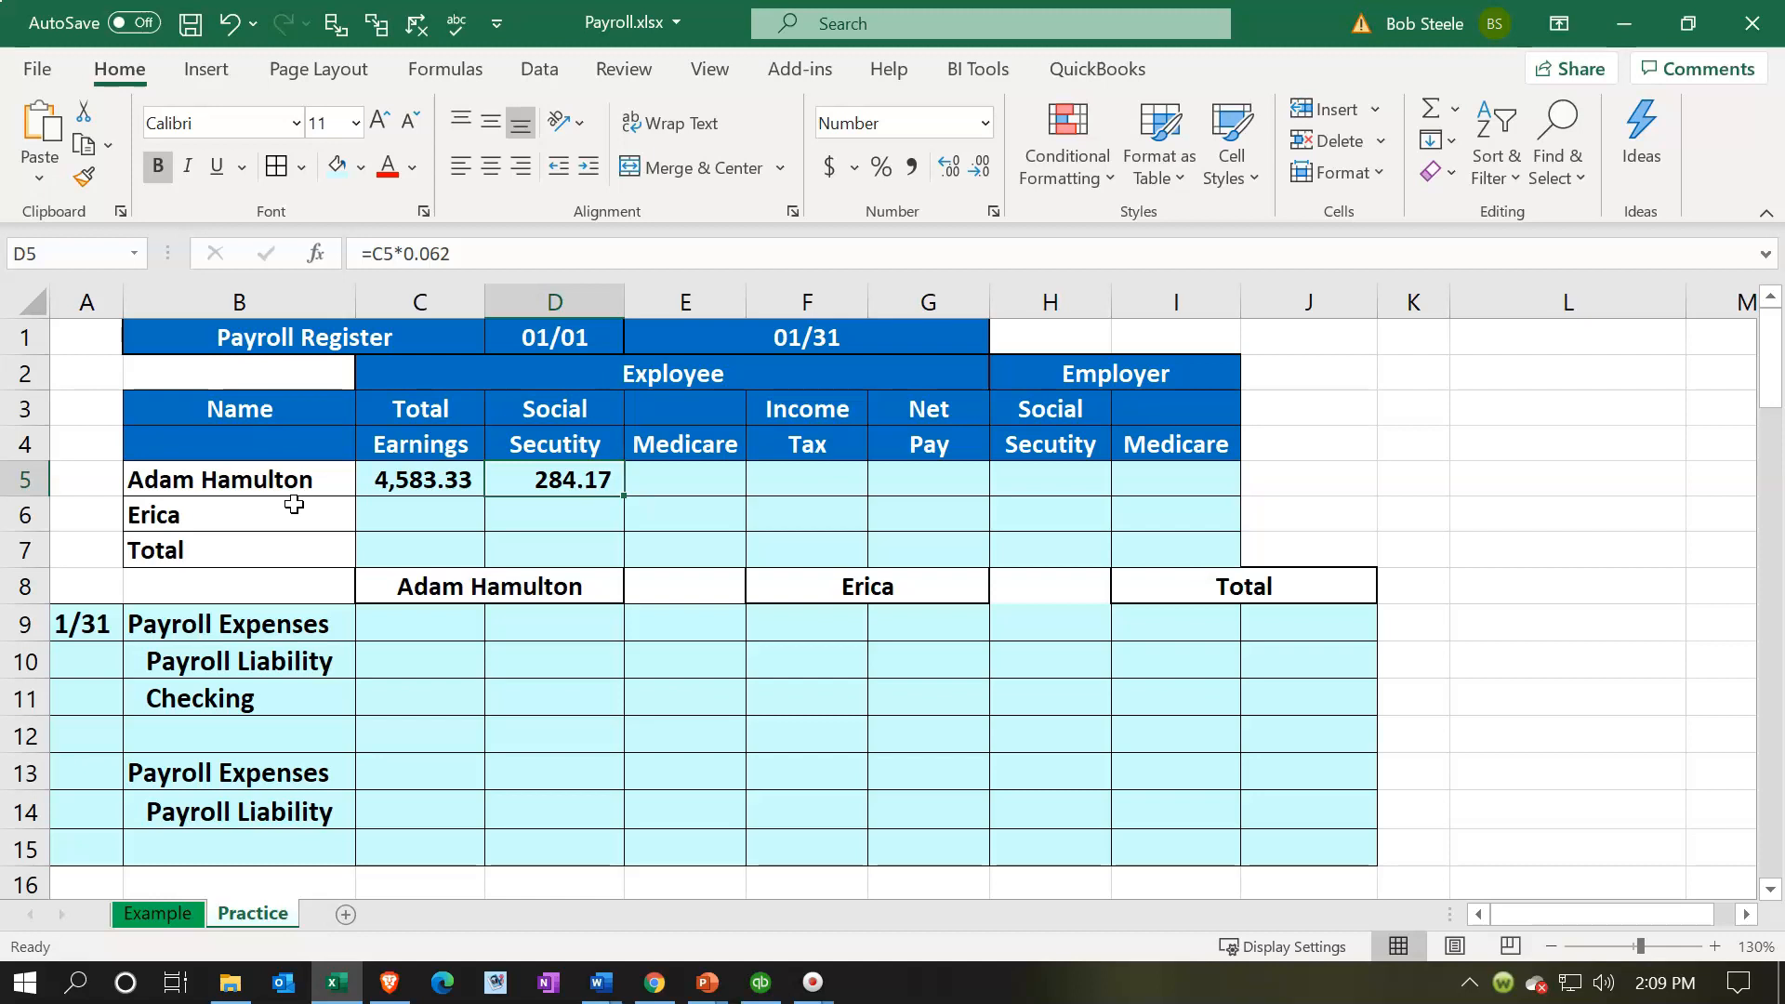
key("Right")
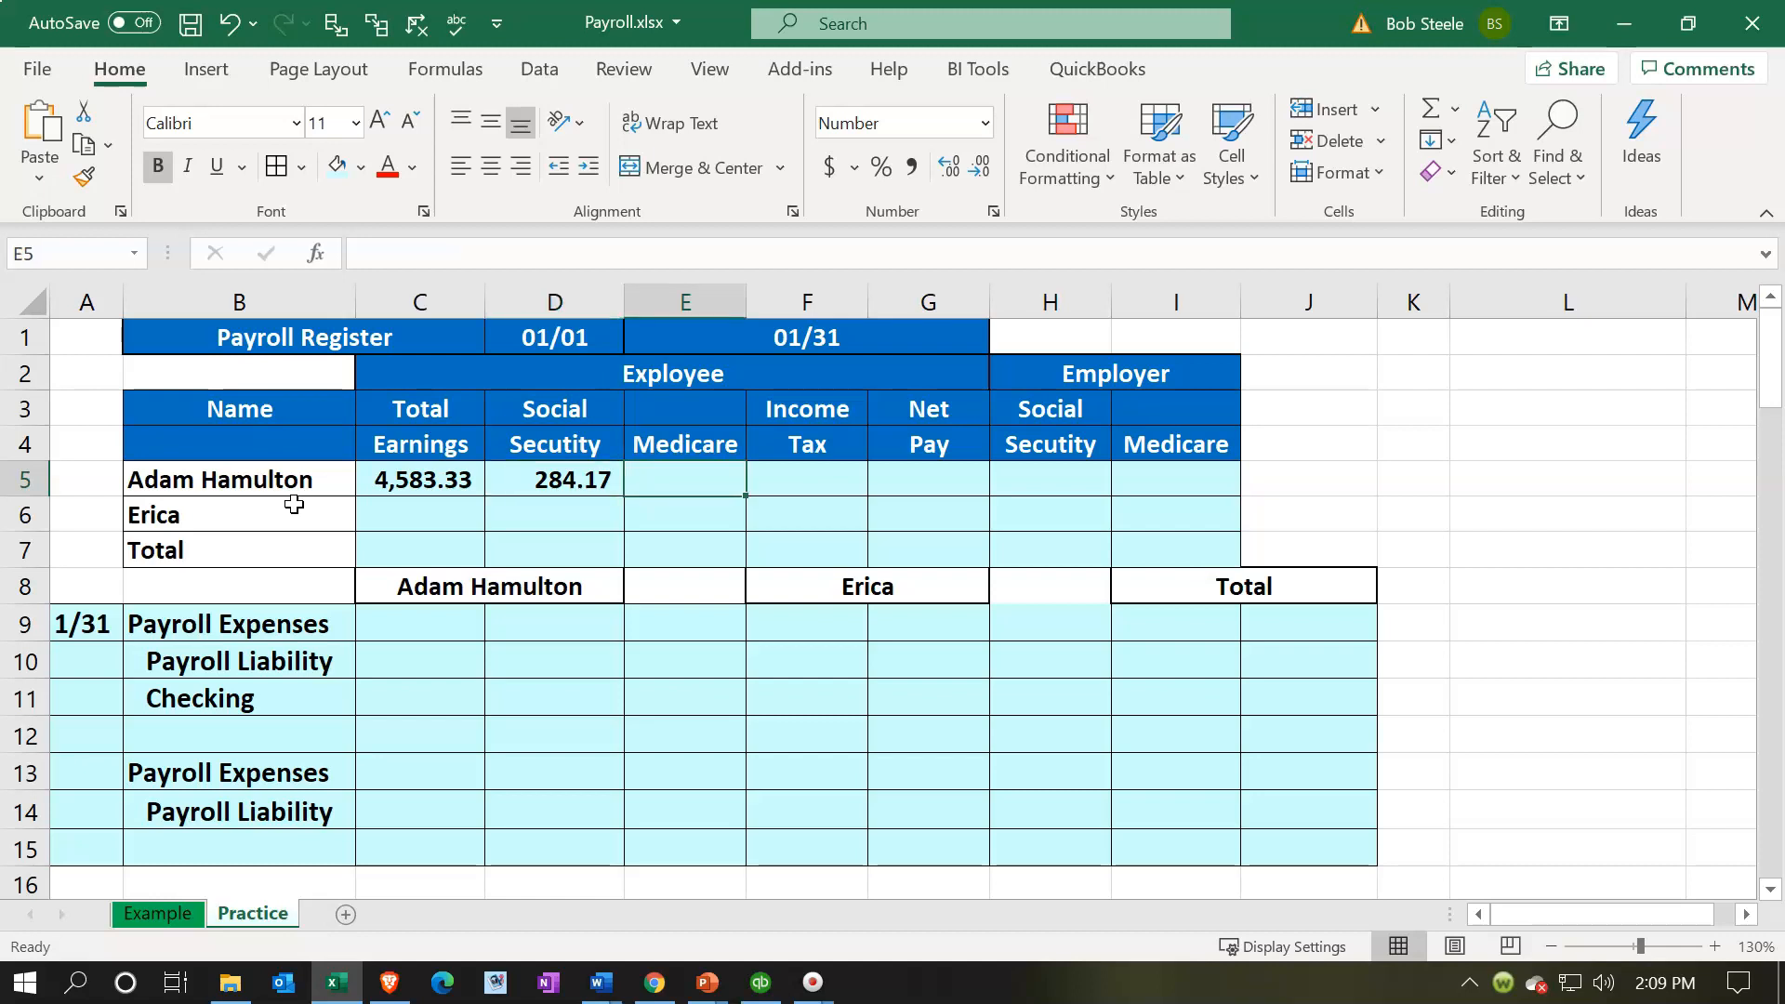
Calculate the first employee's Medicare withholding in E5 with the formula =C5*.0145
type("=")
key("Left")
key("Left")
type("*.0145")
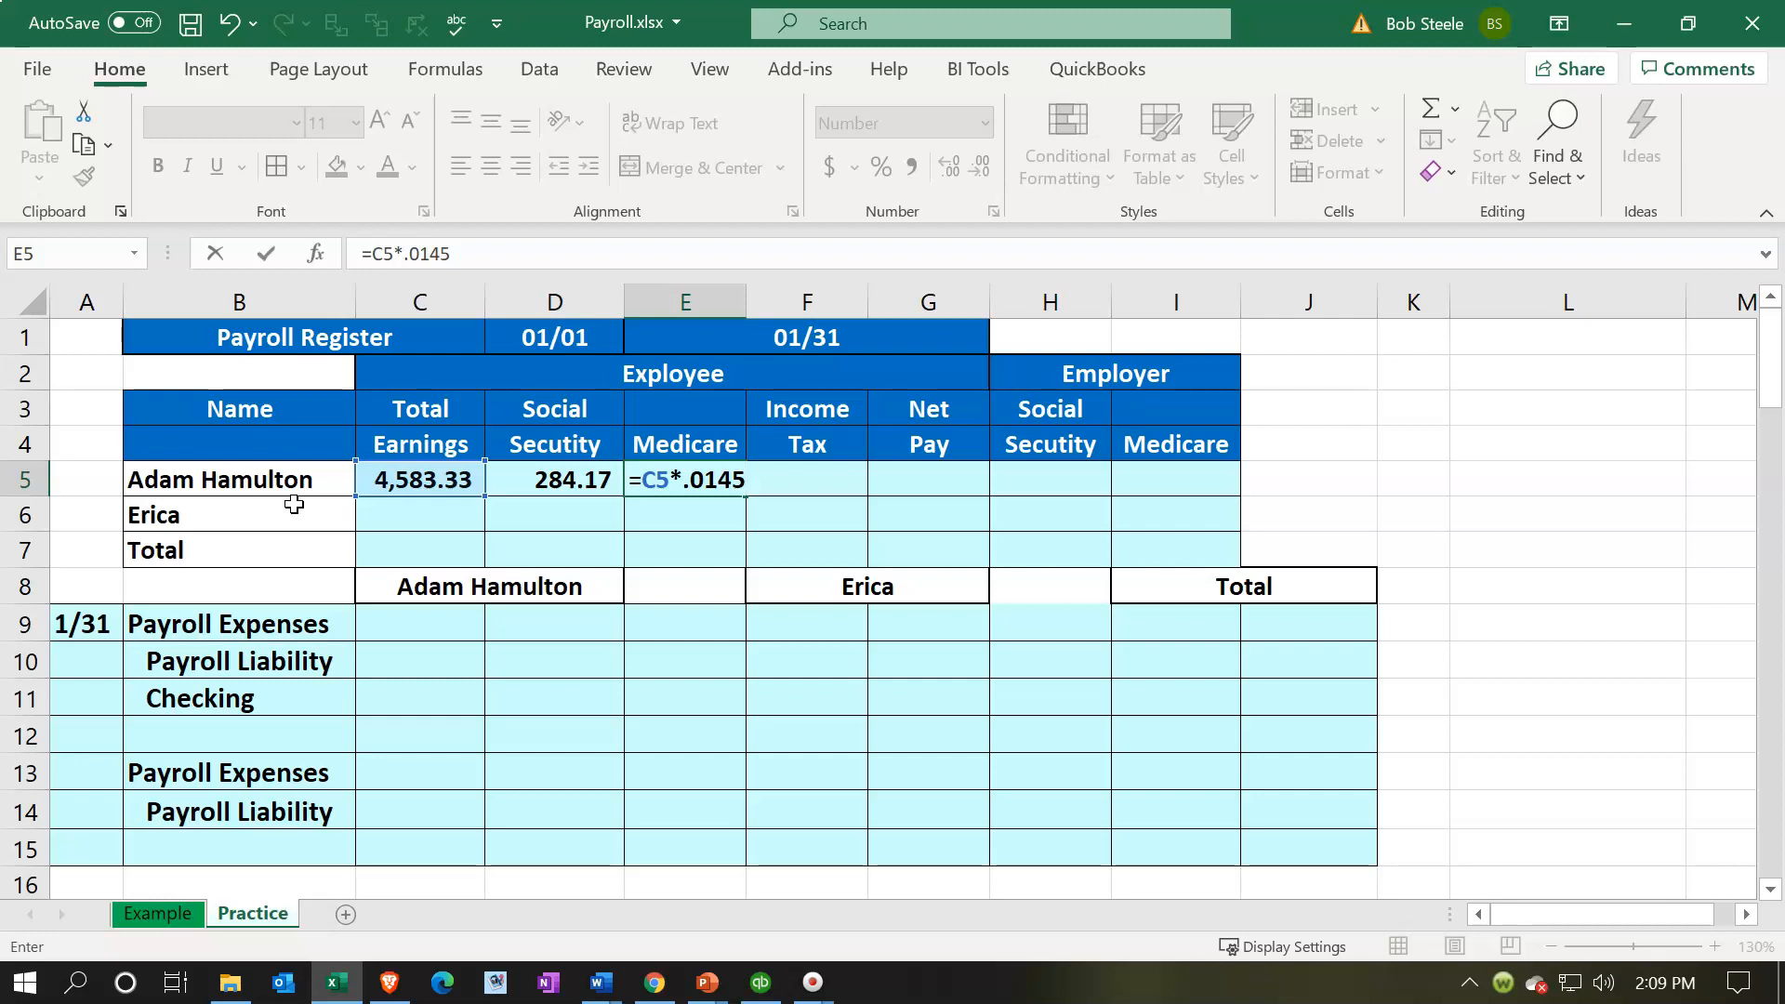
key("Return")
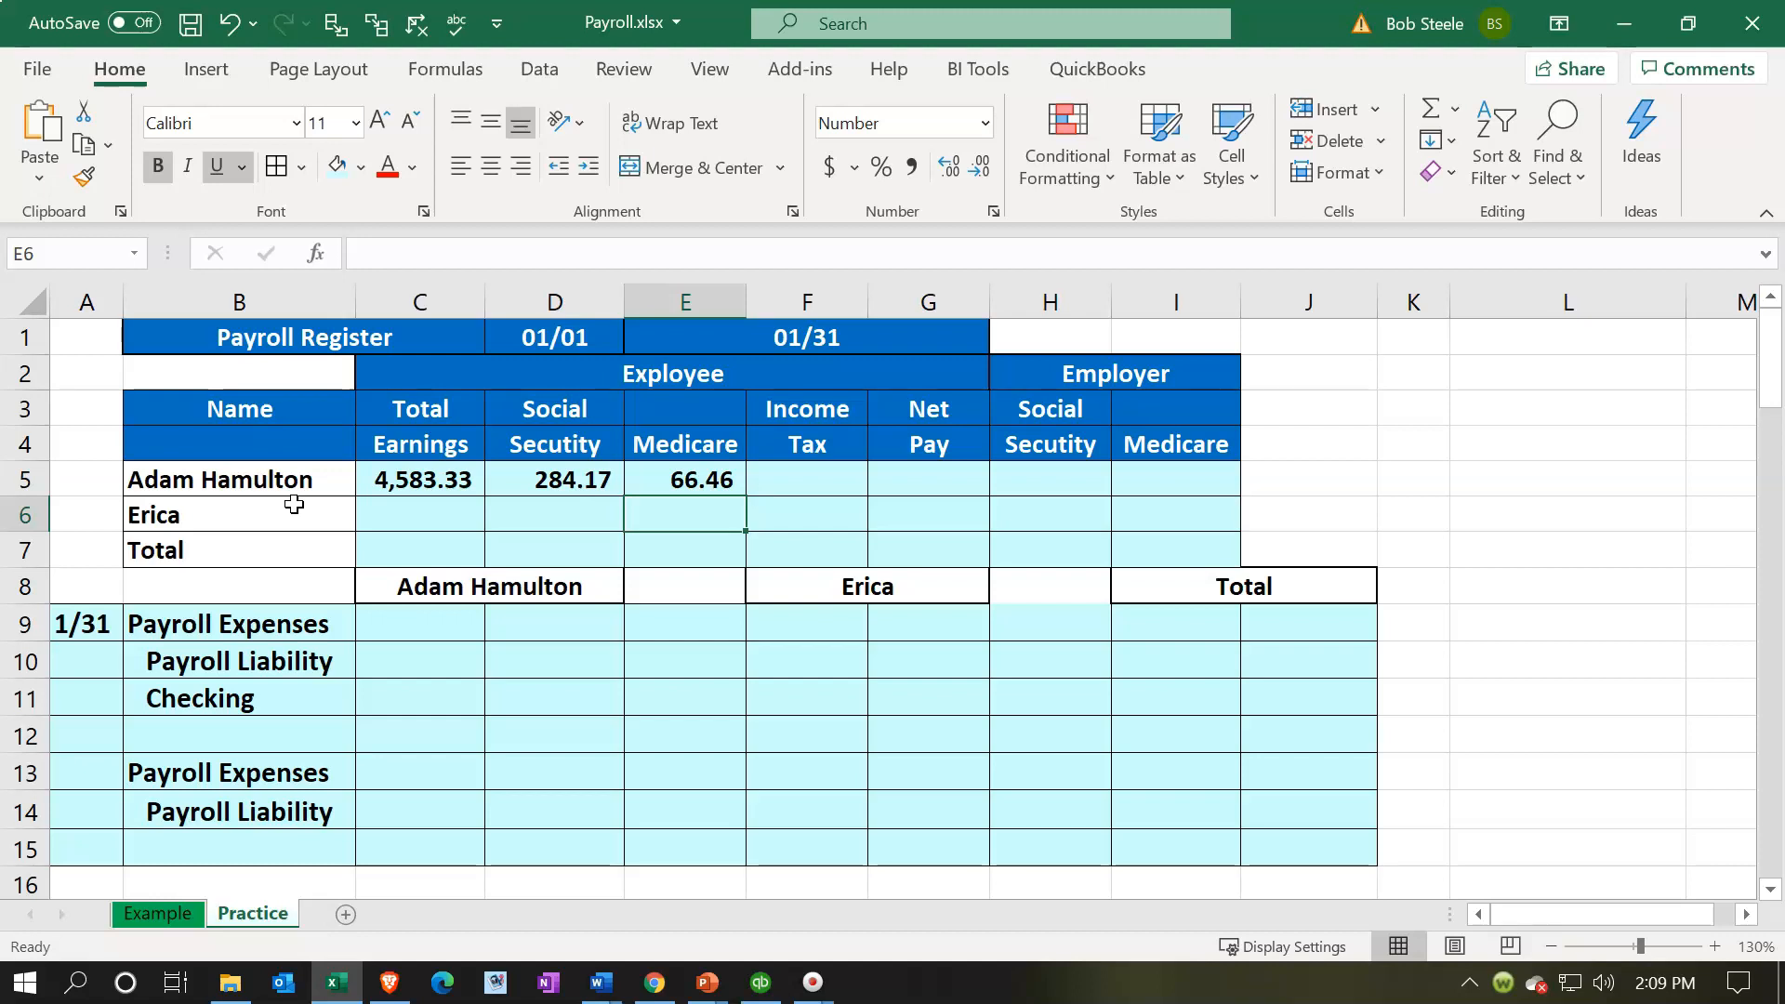
Enter 720 as the first employee's income tax withholding in F5
key("Right")
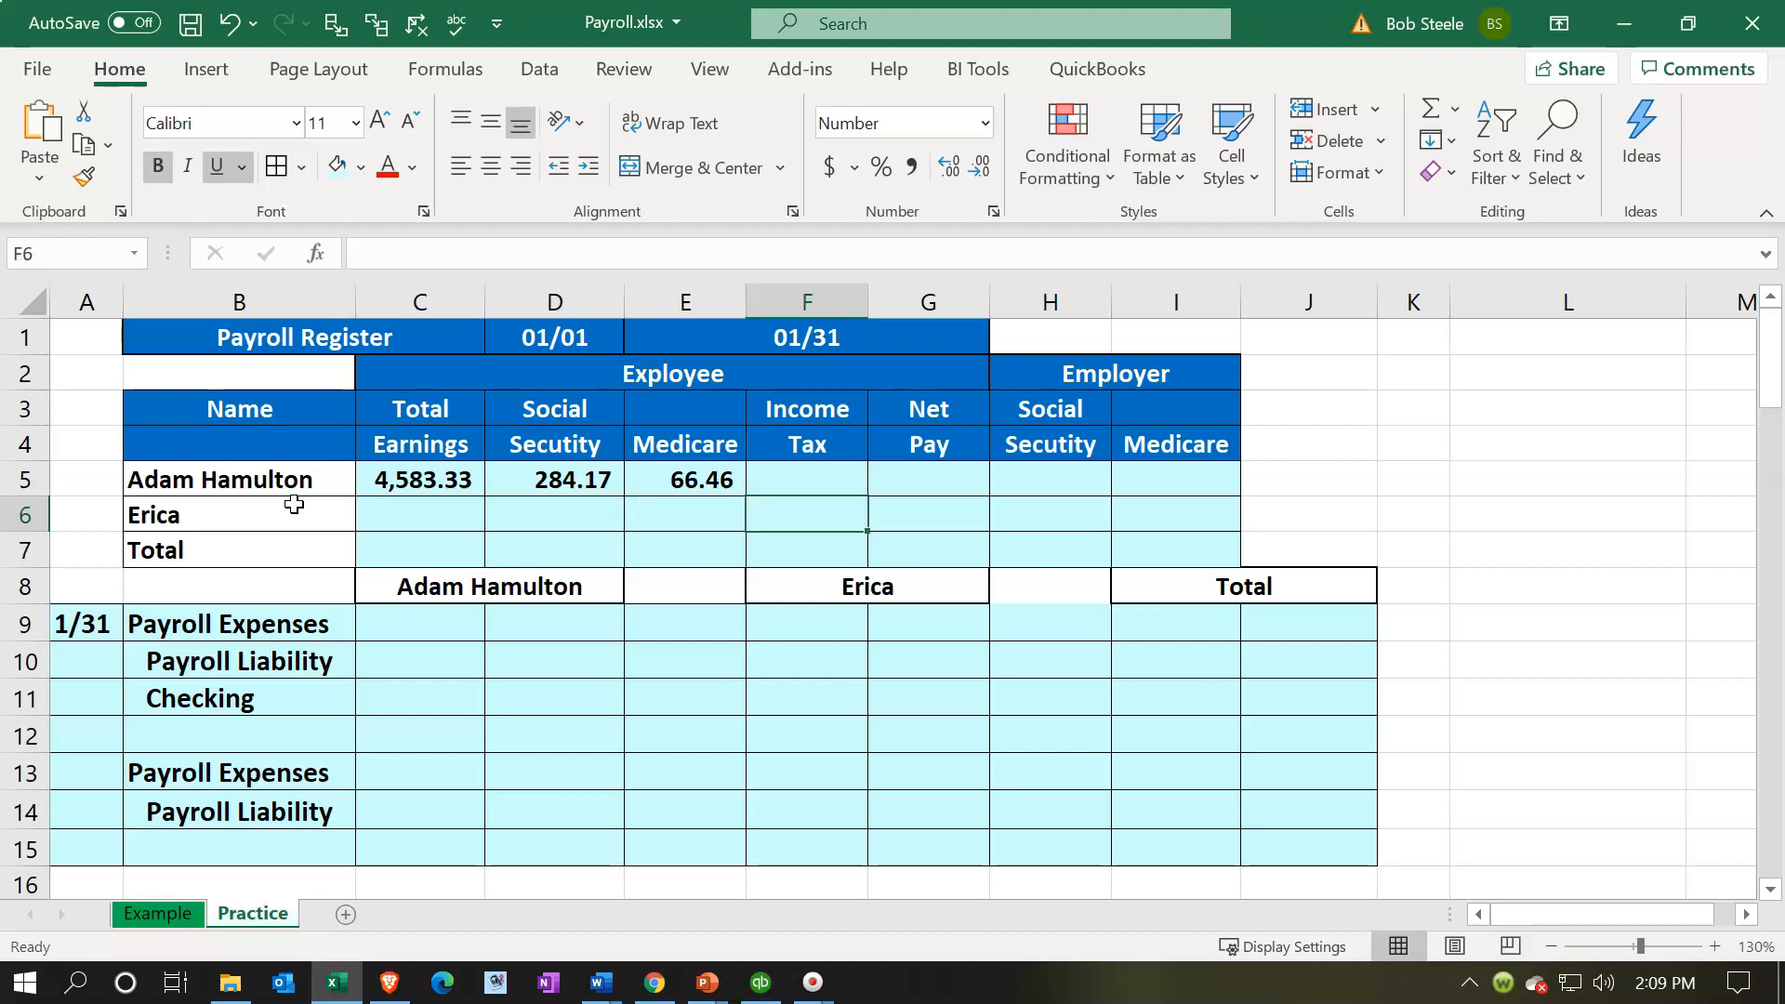
key("Up")
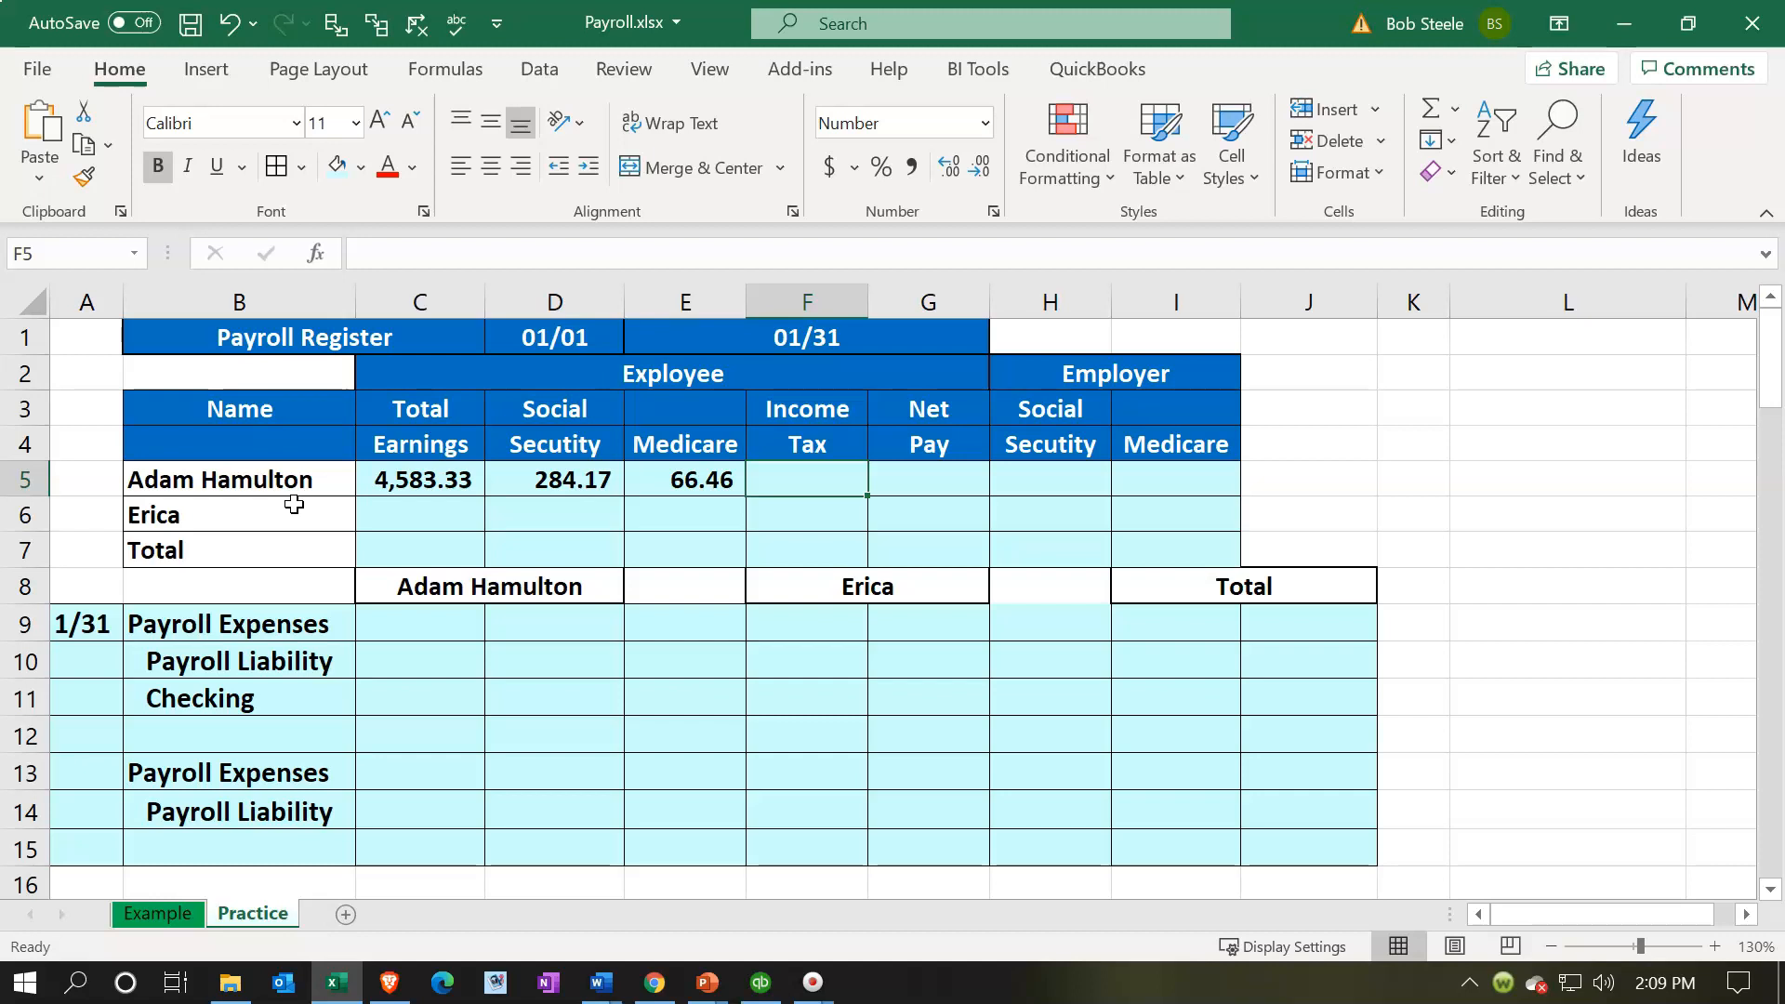
key("Left")
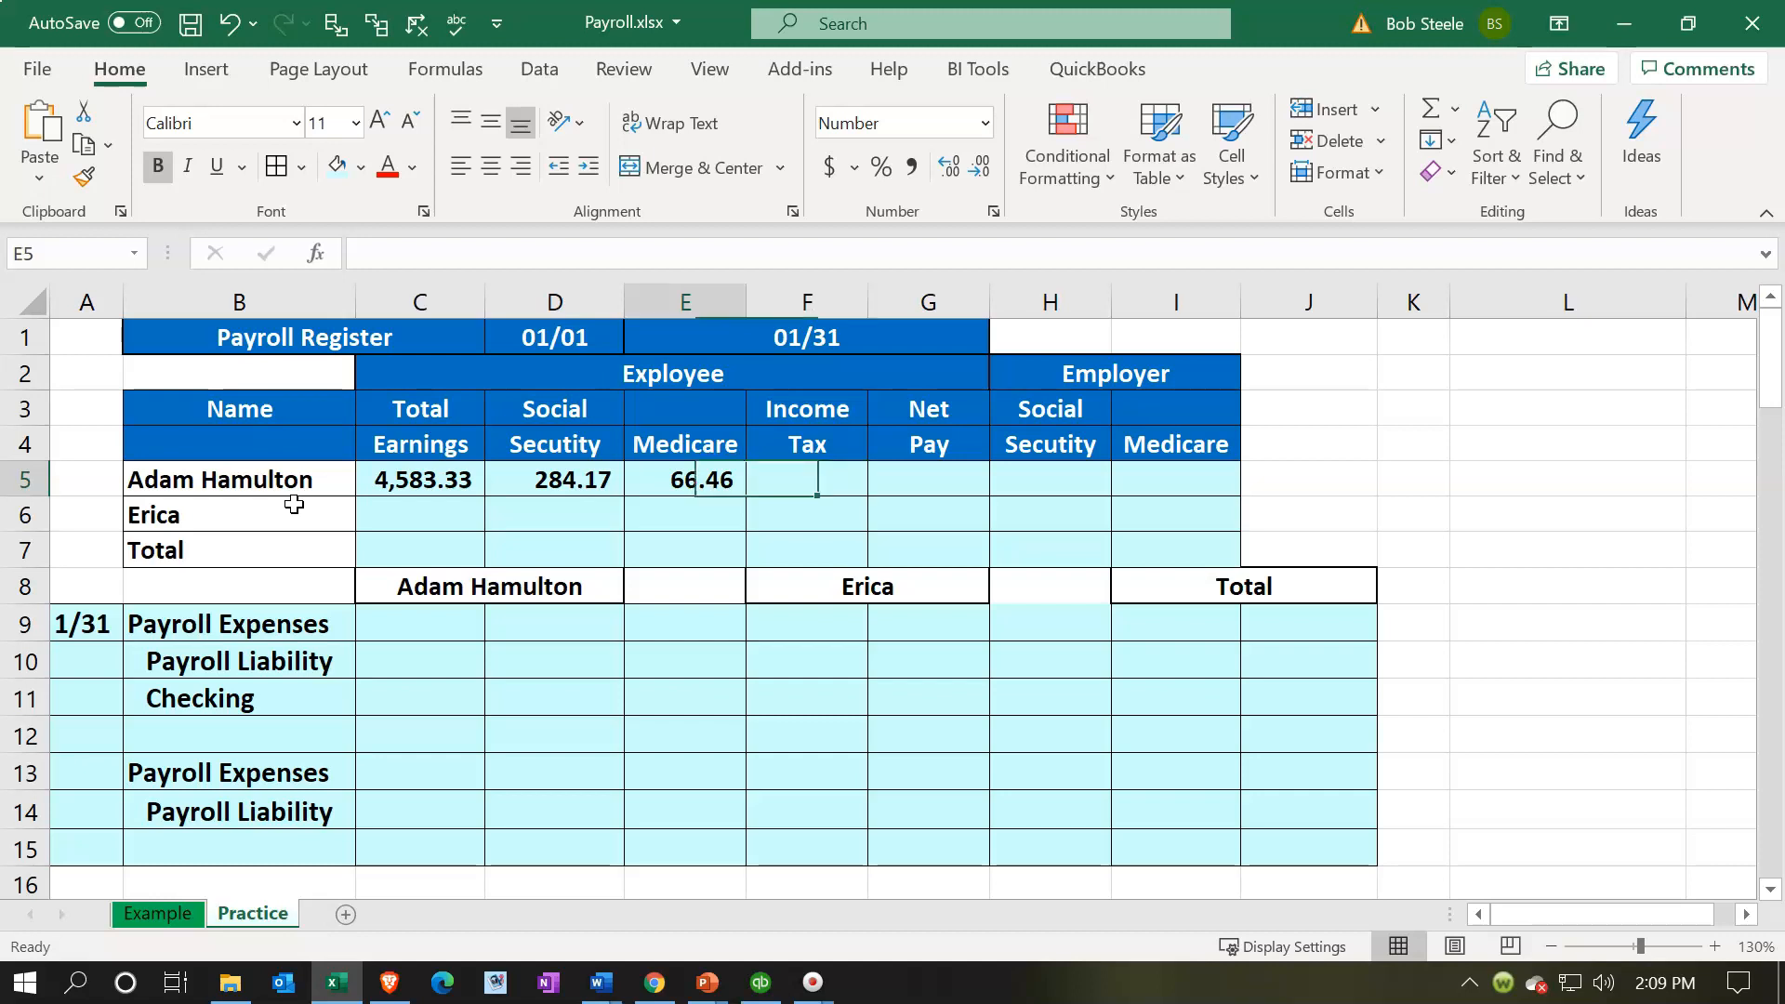
key("Right")
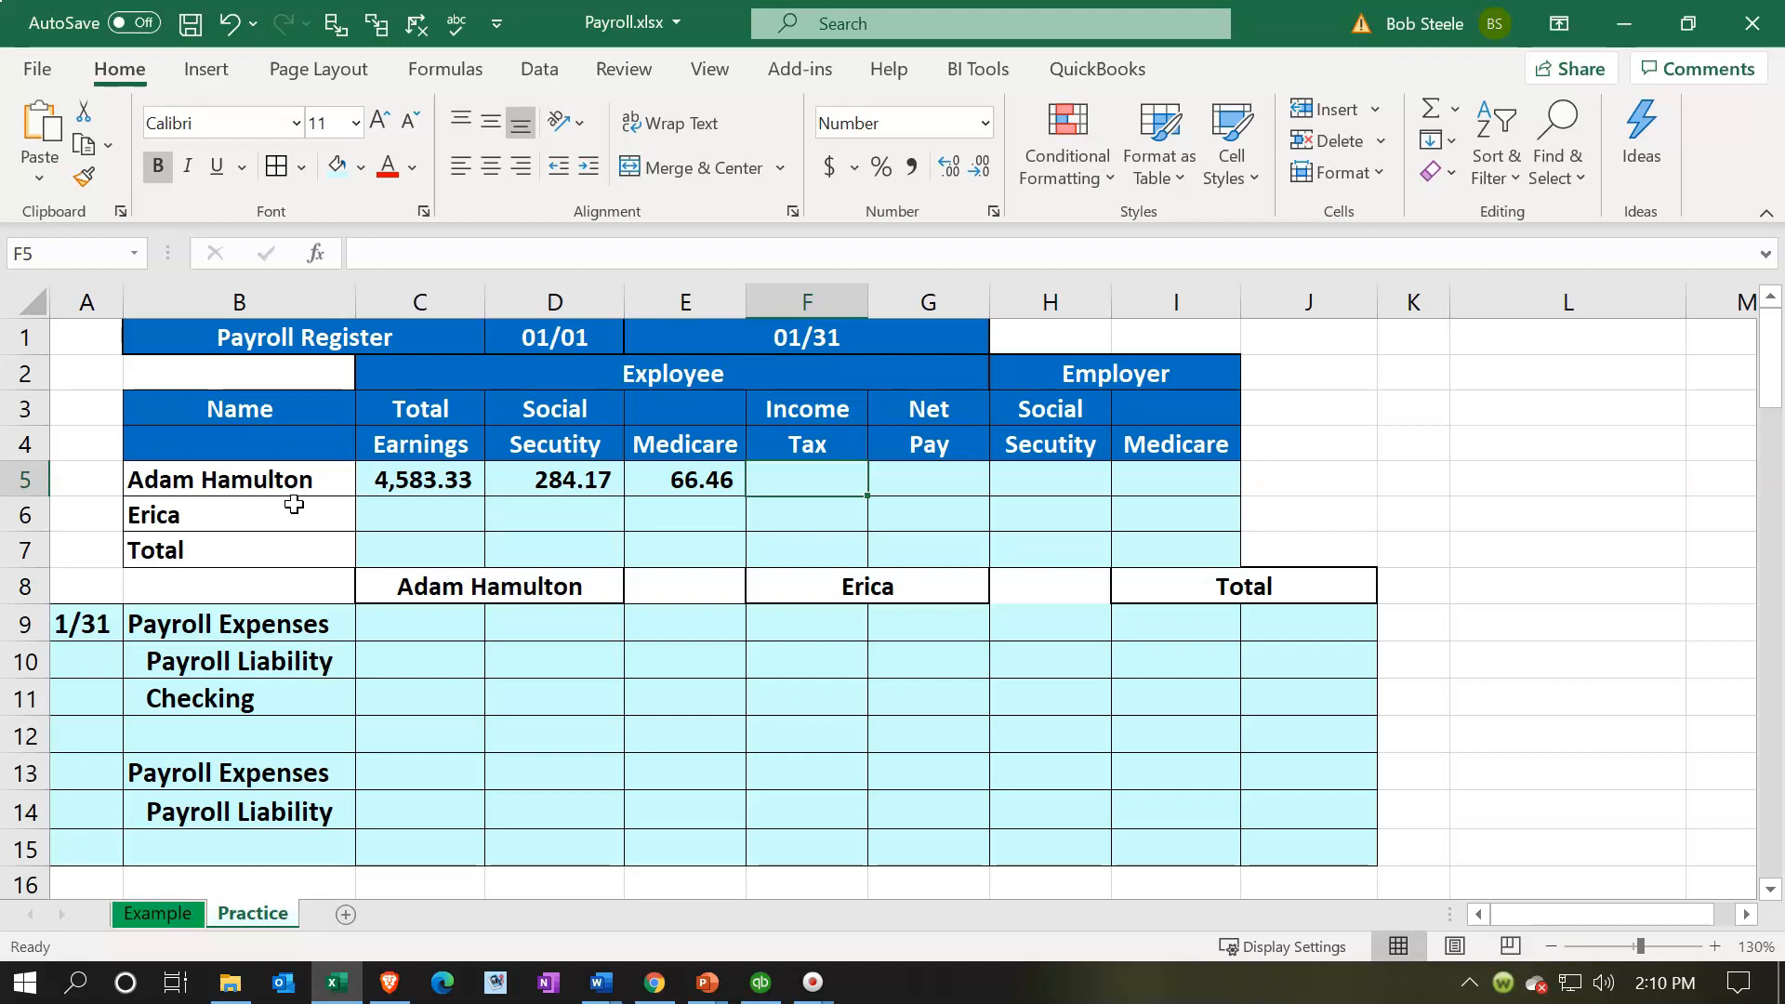
type("720")
key("Tab")
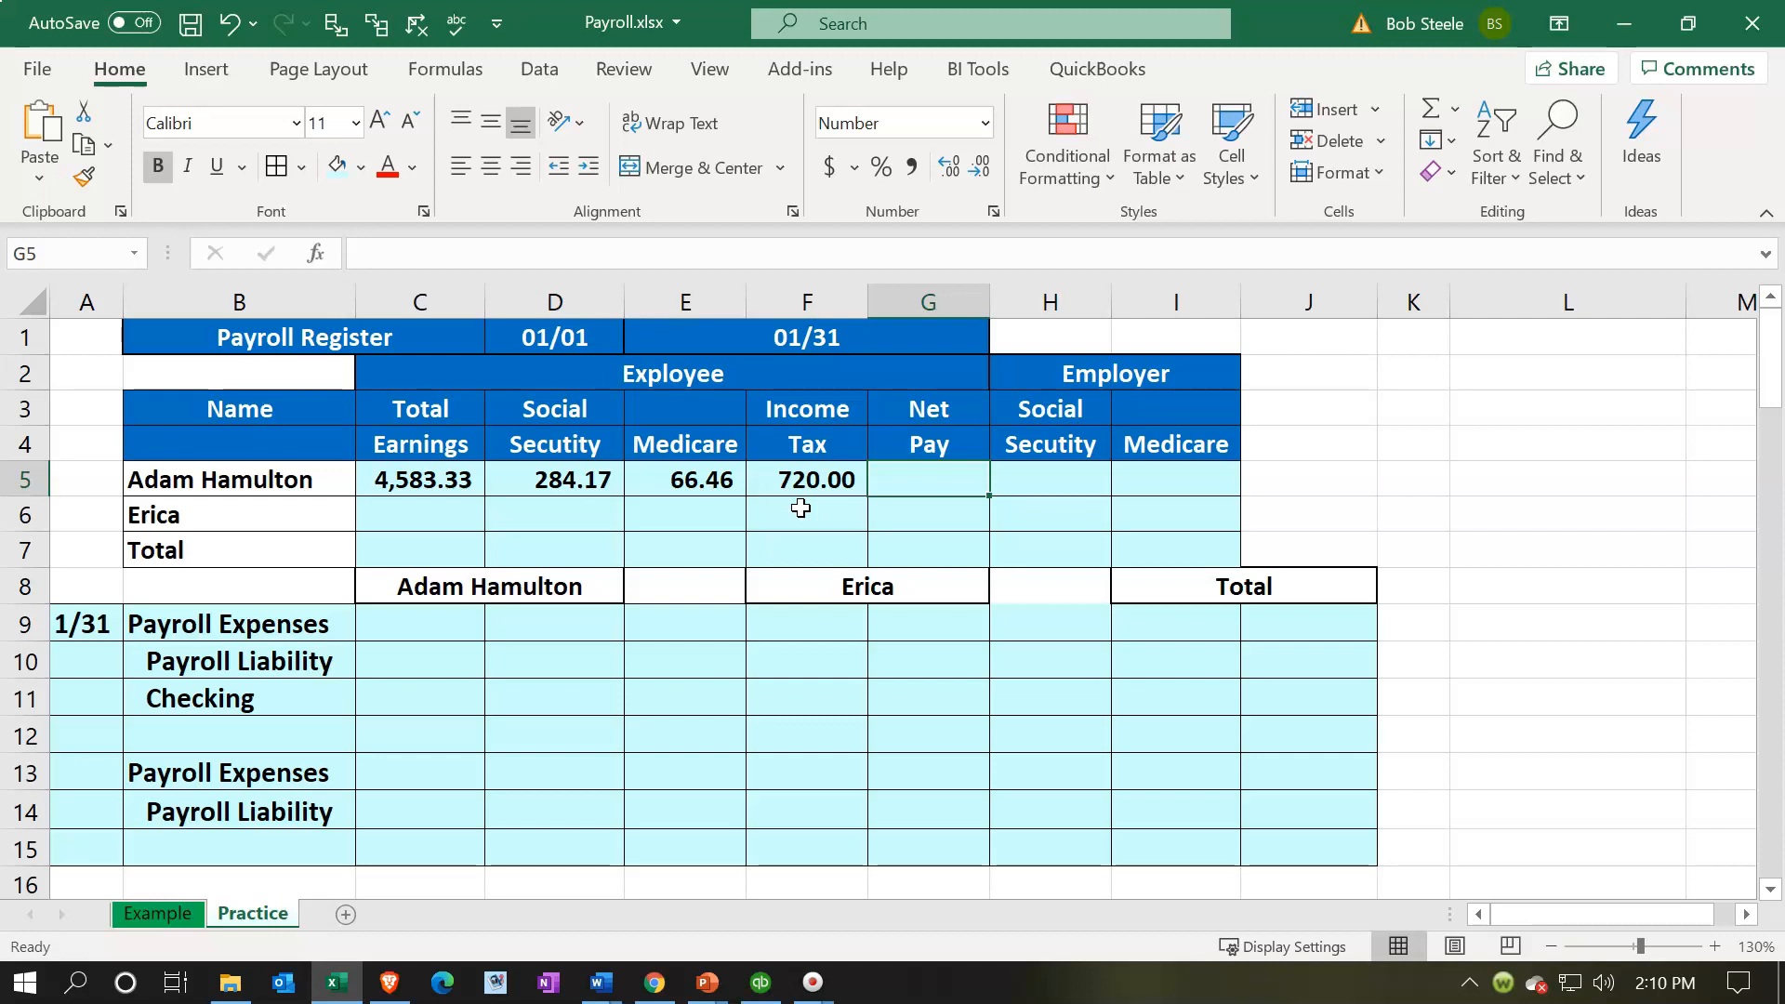
left_click(817, 478)
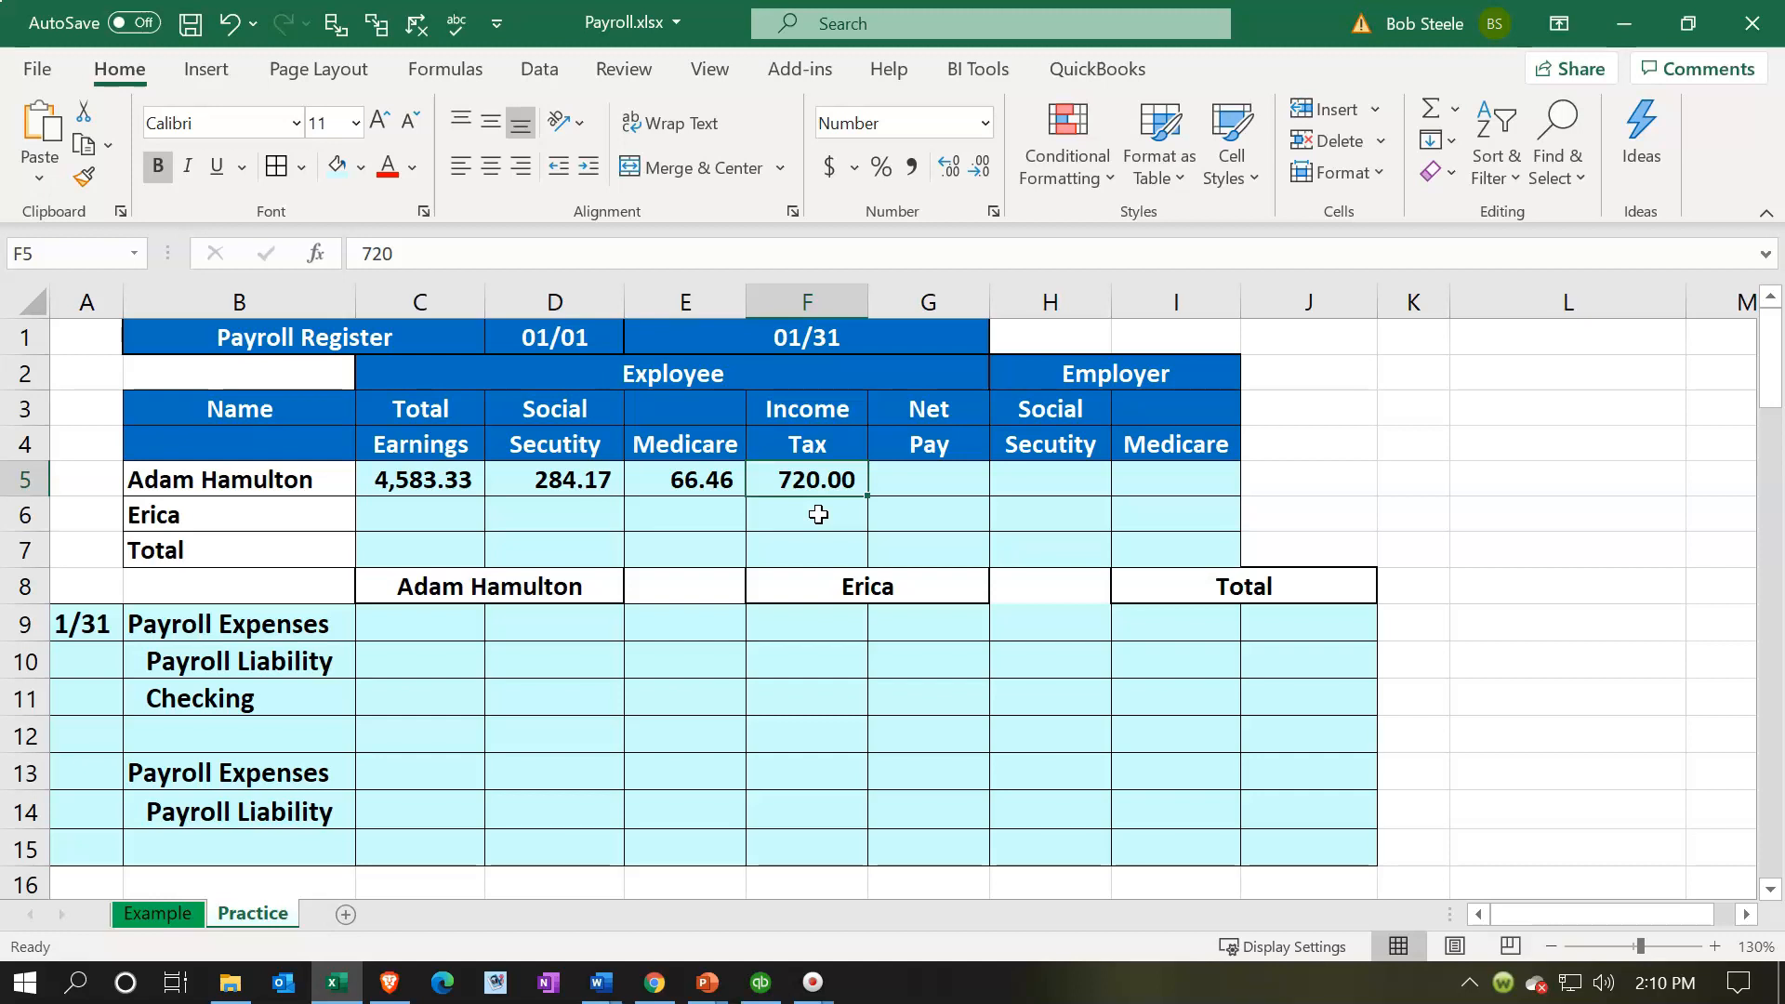
Calculate the first employee's net pay in G5 with =C5-D5-E5-F5 and check it against the withholdings in D5:F5
key("Right")
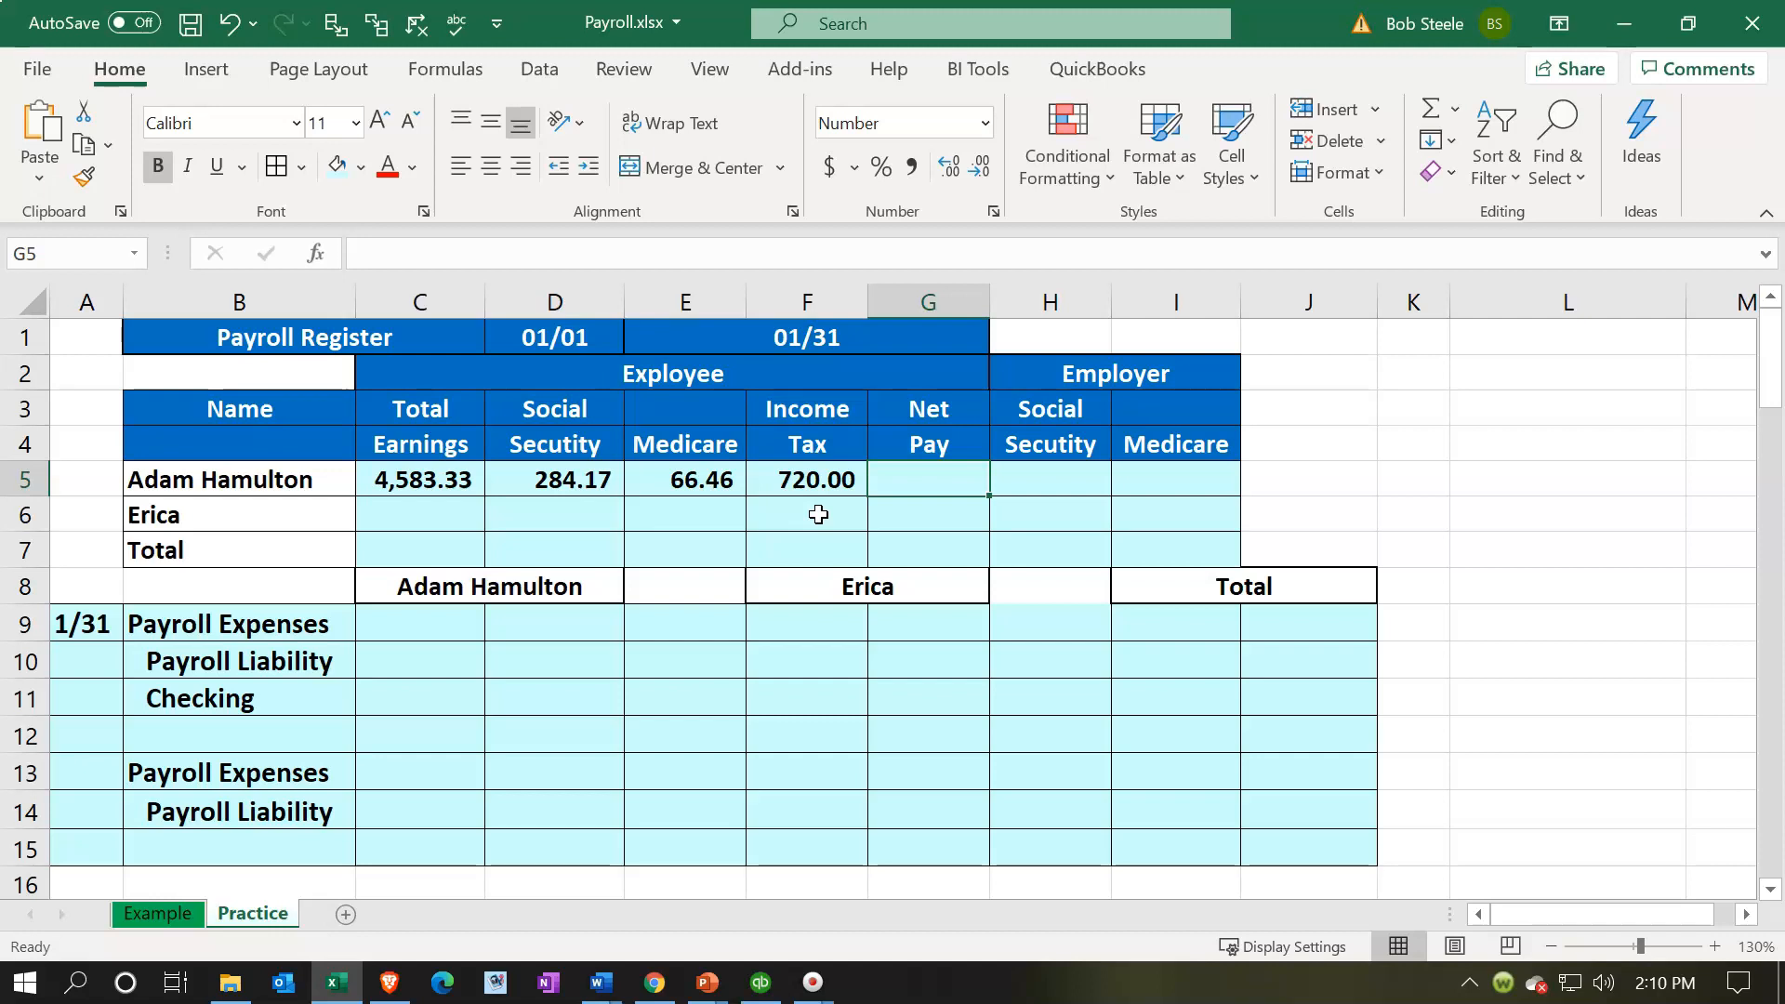
type("=")
key("Left")
key("Left")
key("Left")
key("Left")
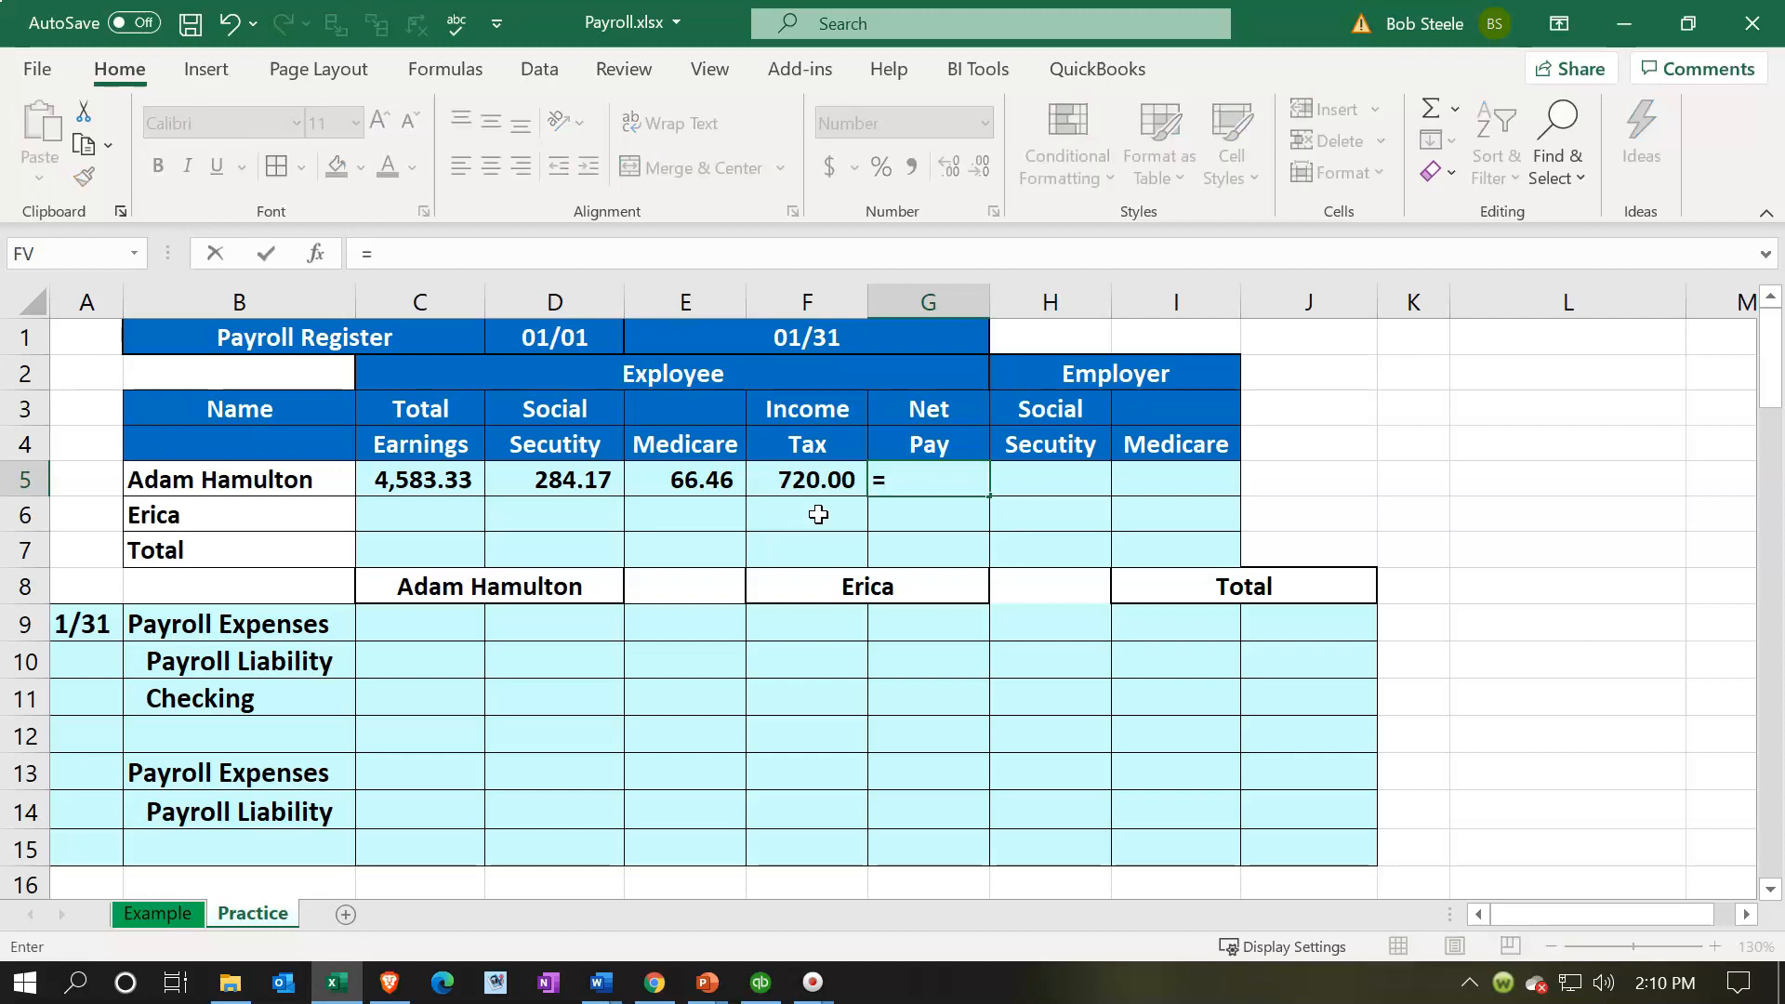
type("-")
key("Left")
key("Left")
key("Left")
type("-")
key("Left")
key("Left")
type("-")
key("Left")
key("ctrl+Return")
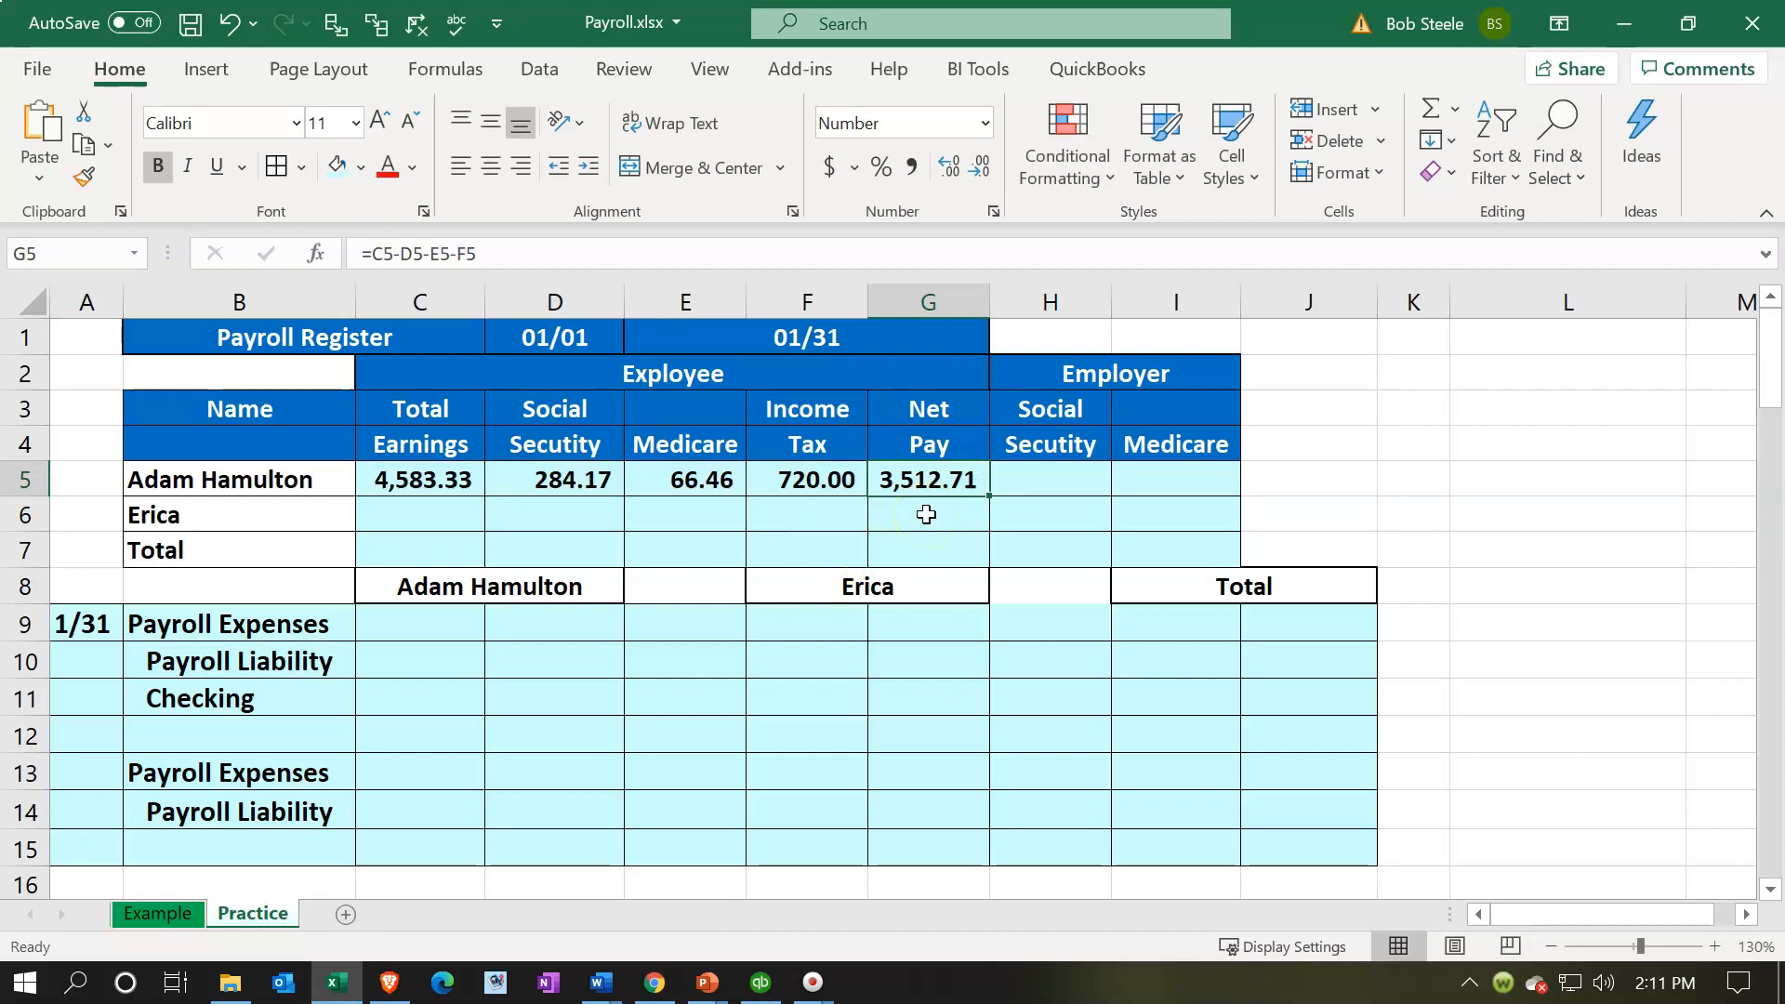
left_click_drag(590, 478, 768, 472)
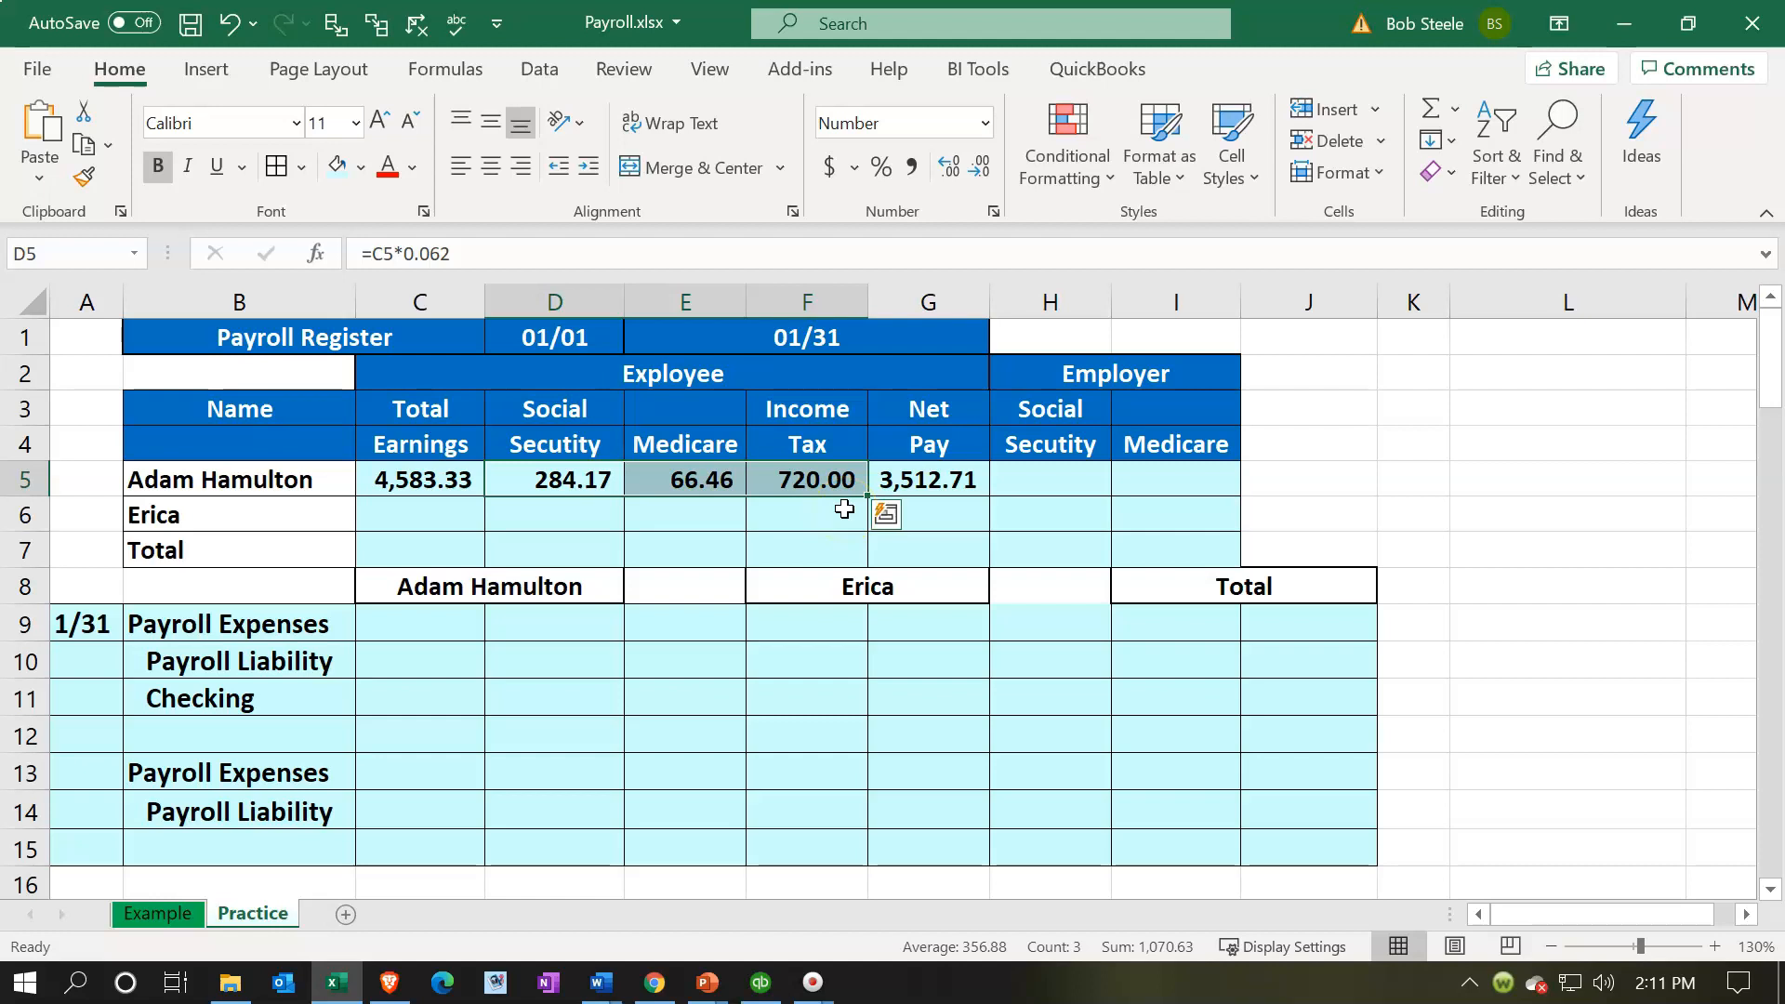
Link the employer's Social Security for the first employee in H5 to the employee amount with =D5
left_click(1029, 475)
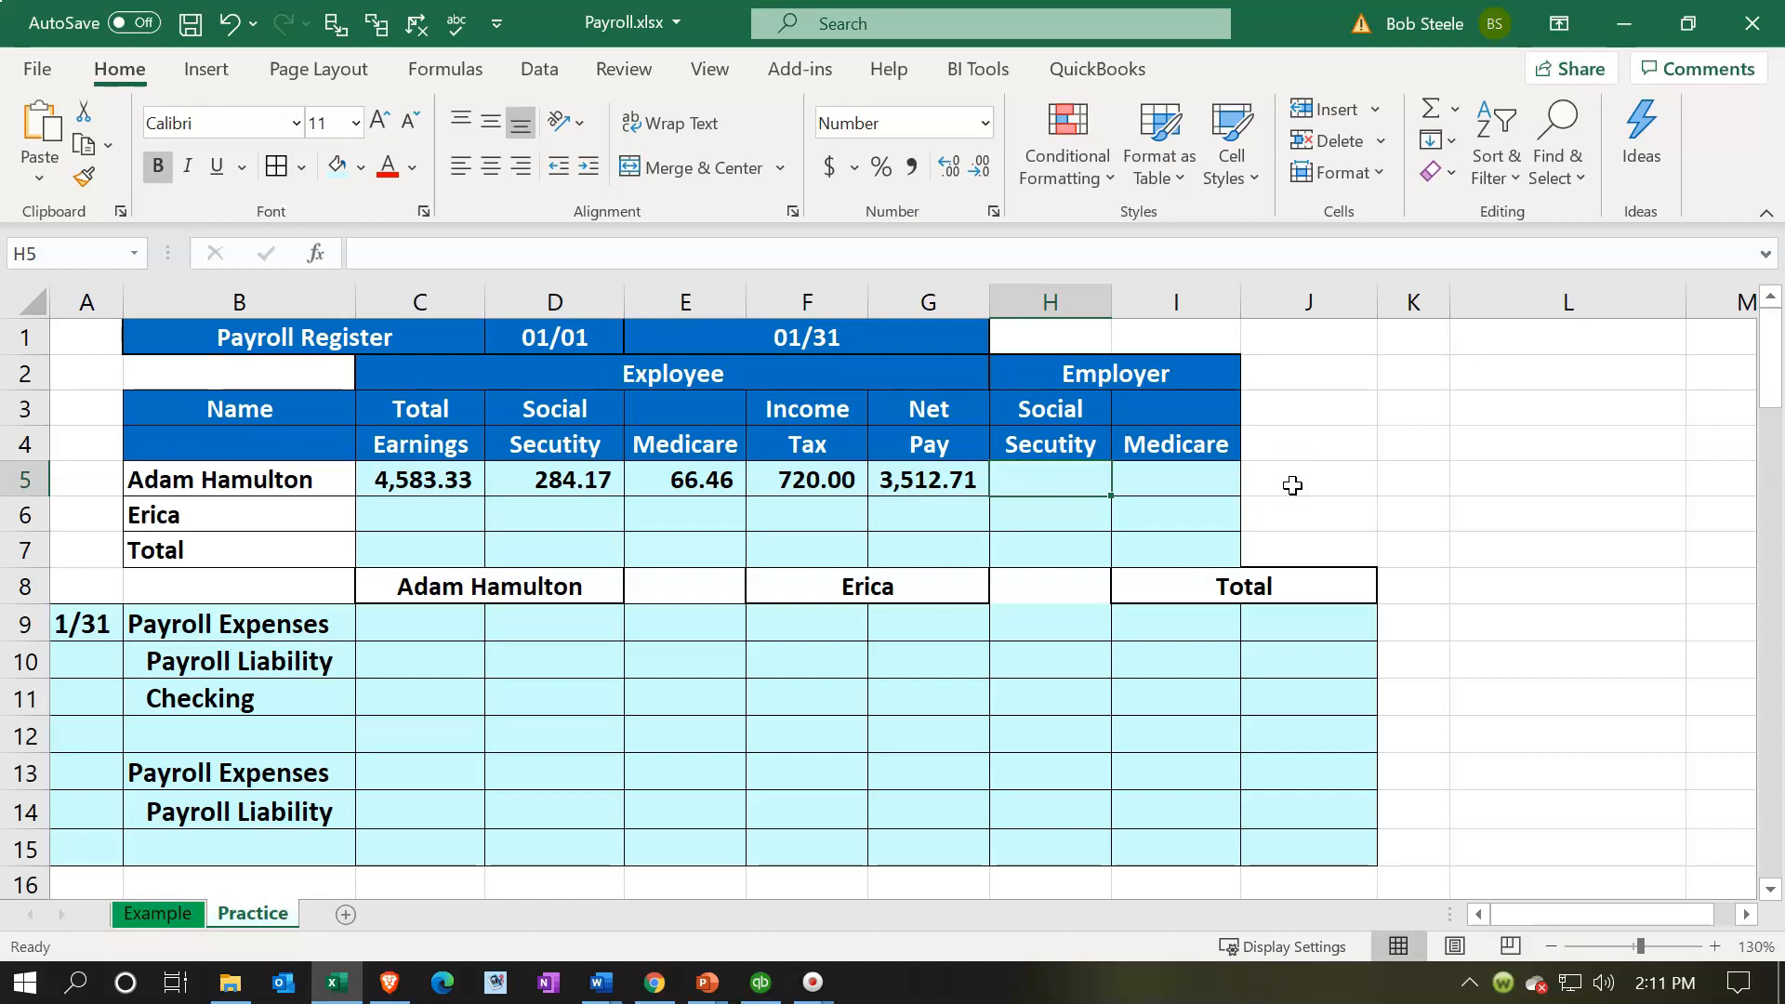
type("=")
key("Left")
key("Left")
key("Left")
key("Left")
key("Tab")
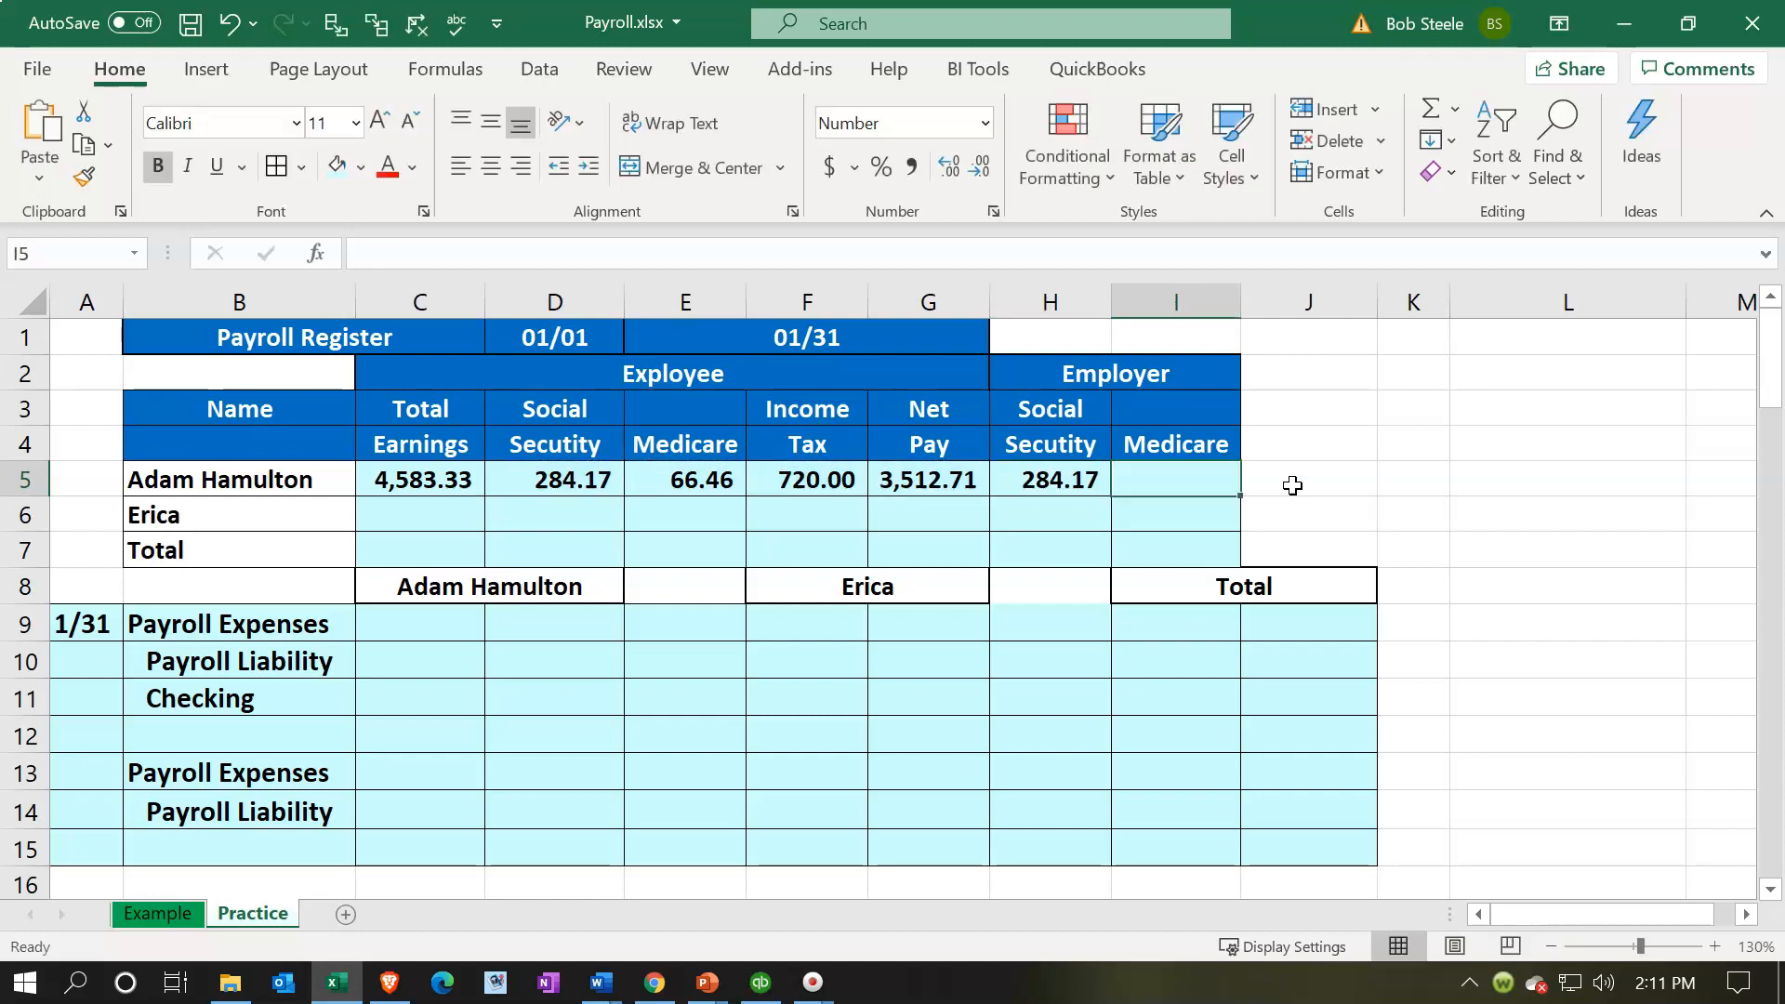
Link the employer's Medicare for the first employee in I5 to the employee amount with =E5
type("=")
key("Left")
key("Left")
key("Left")
key("Left")
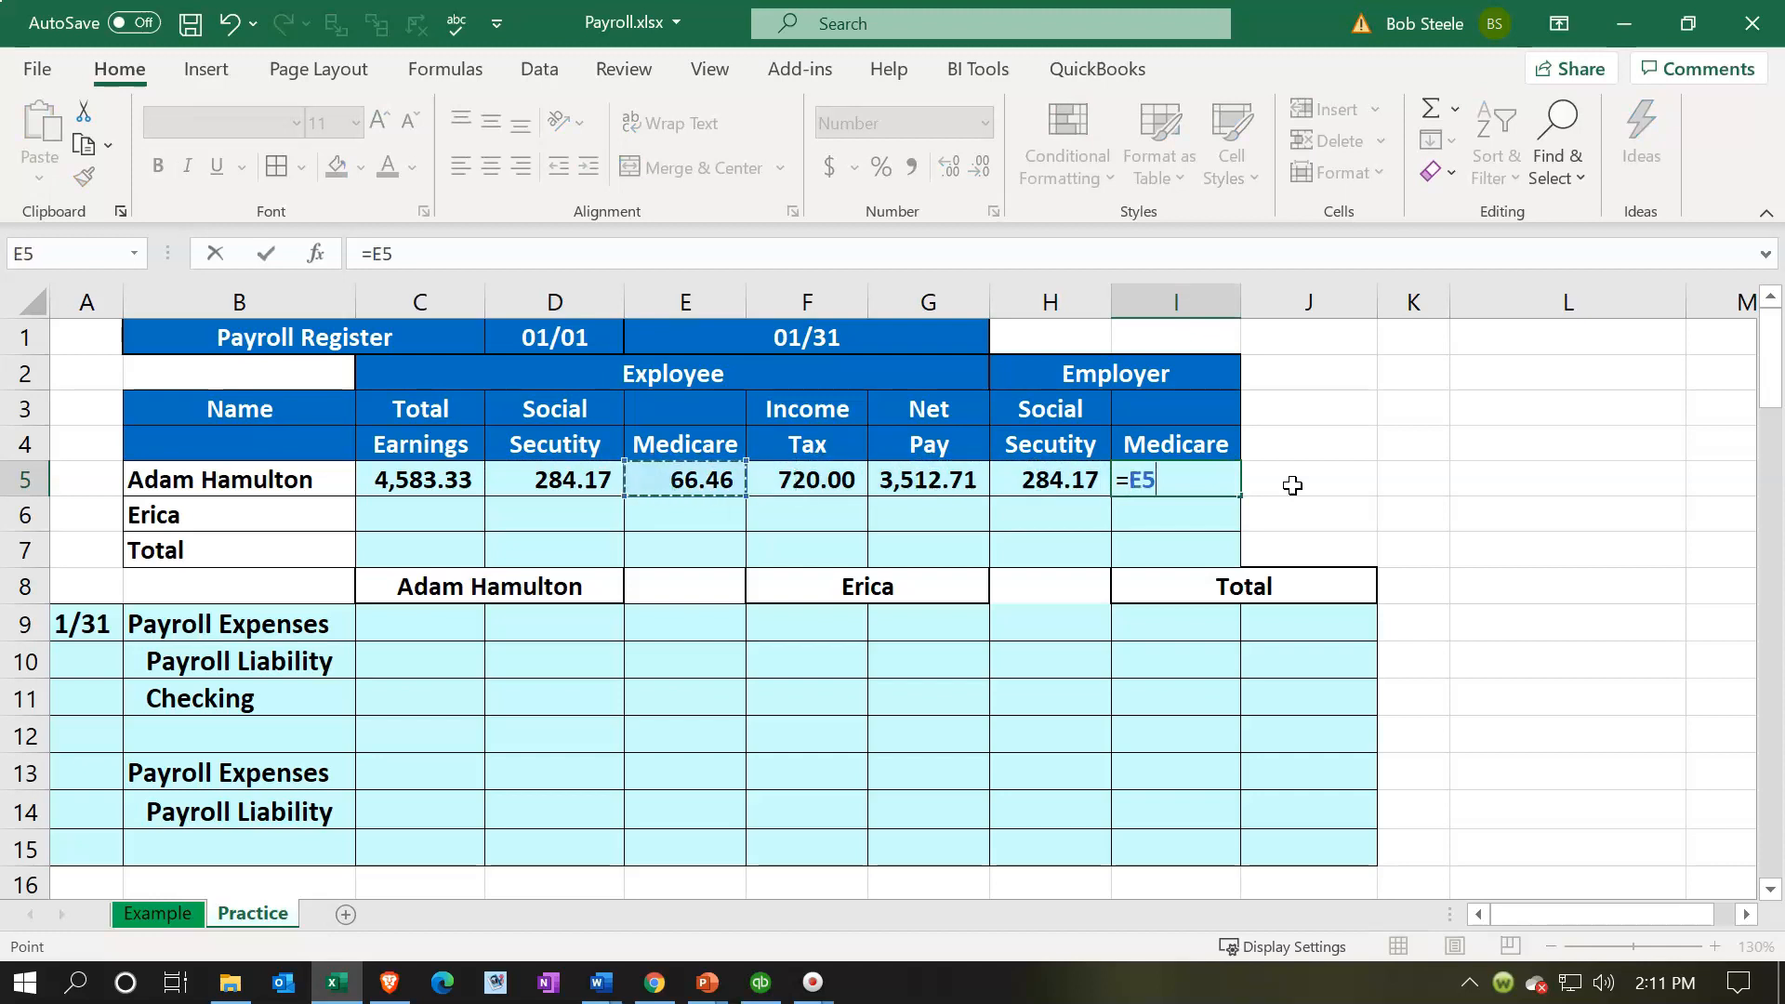
key("Return")
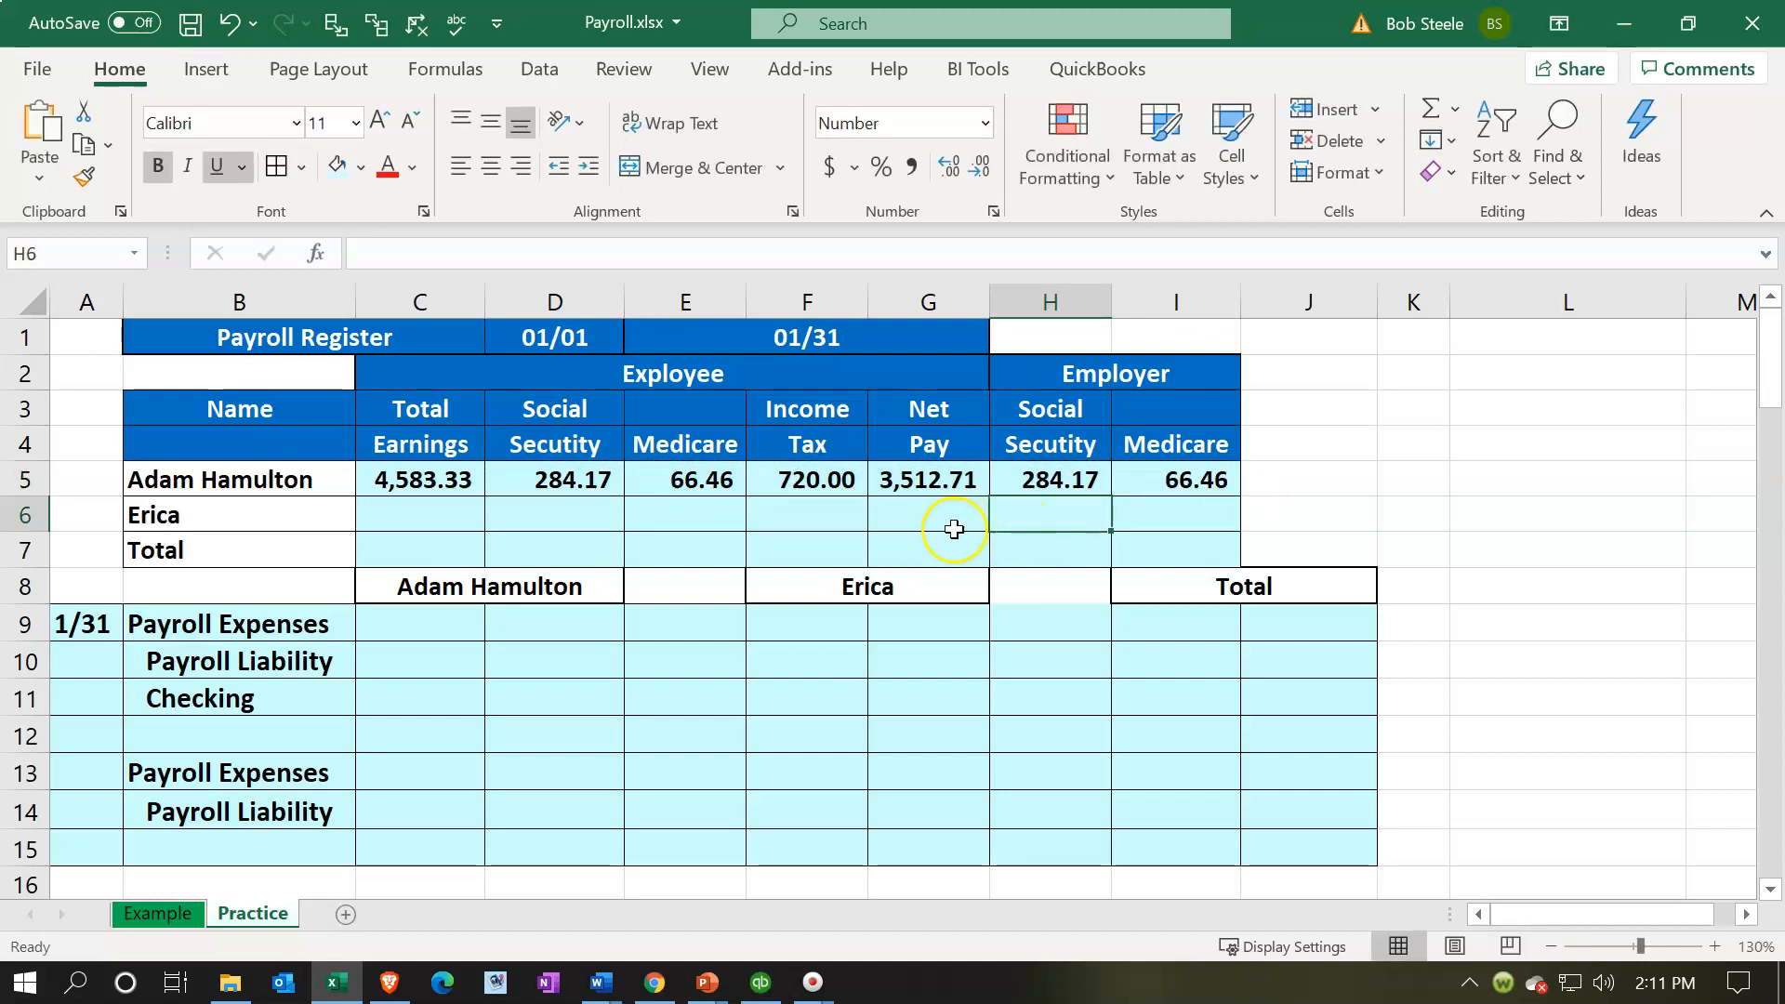
Review the first employee's total earnings, employer taxes, withholdings and net pay across row 5
left_click(438, 477)
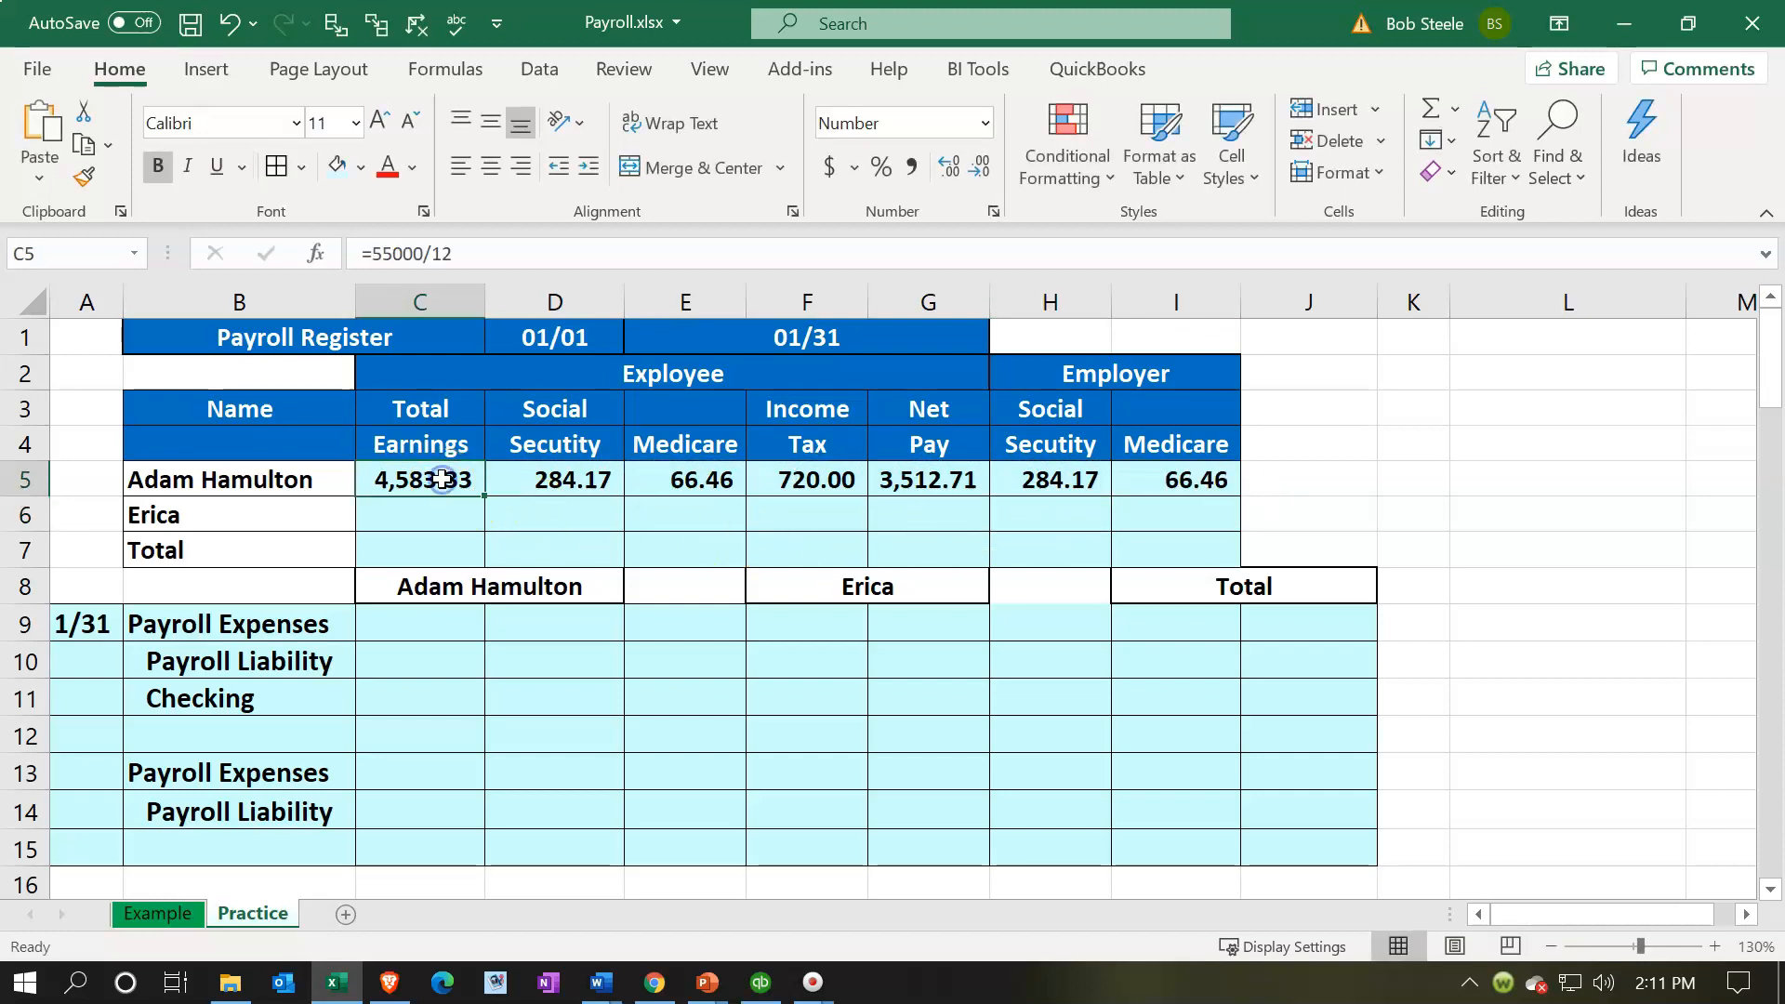
left_click_drag(1044, 474, 1126, 477)
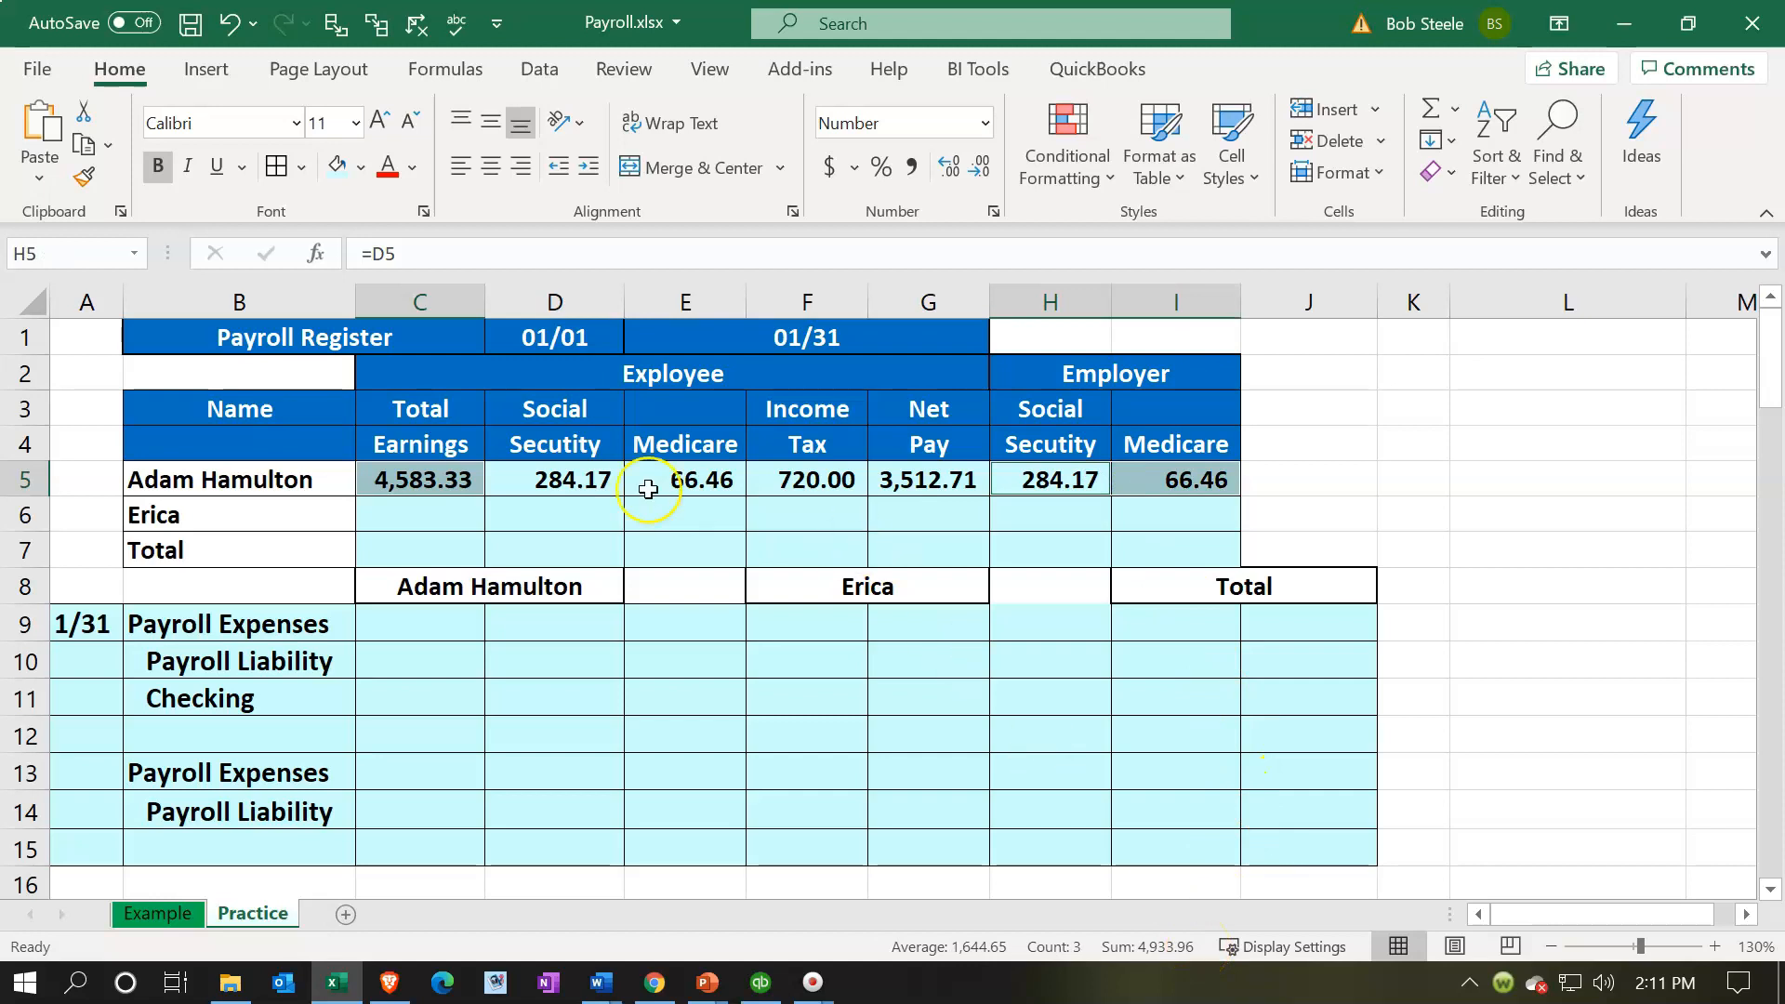
left_click_drag(598, 477, 758, 483)
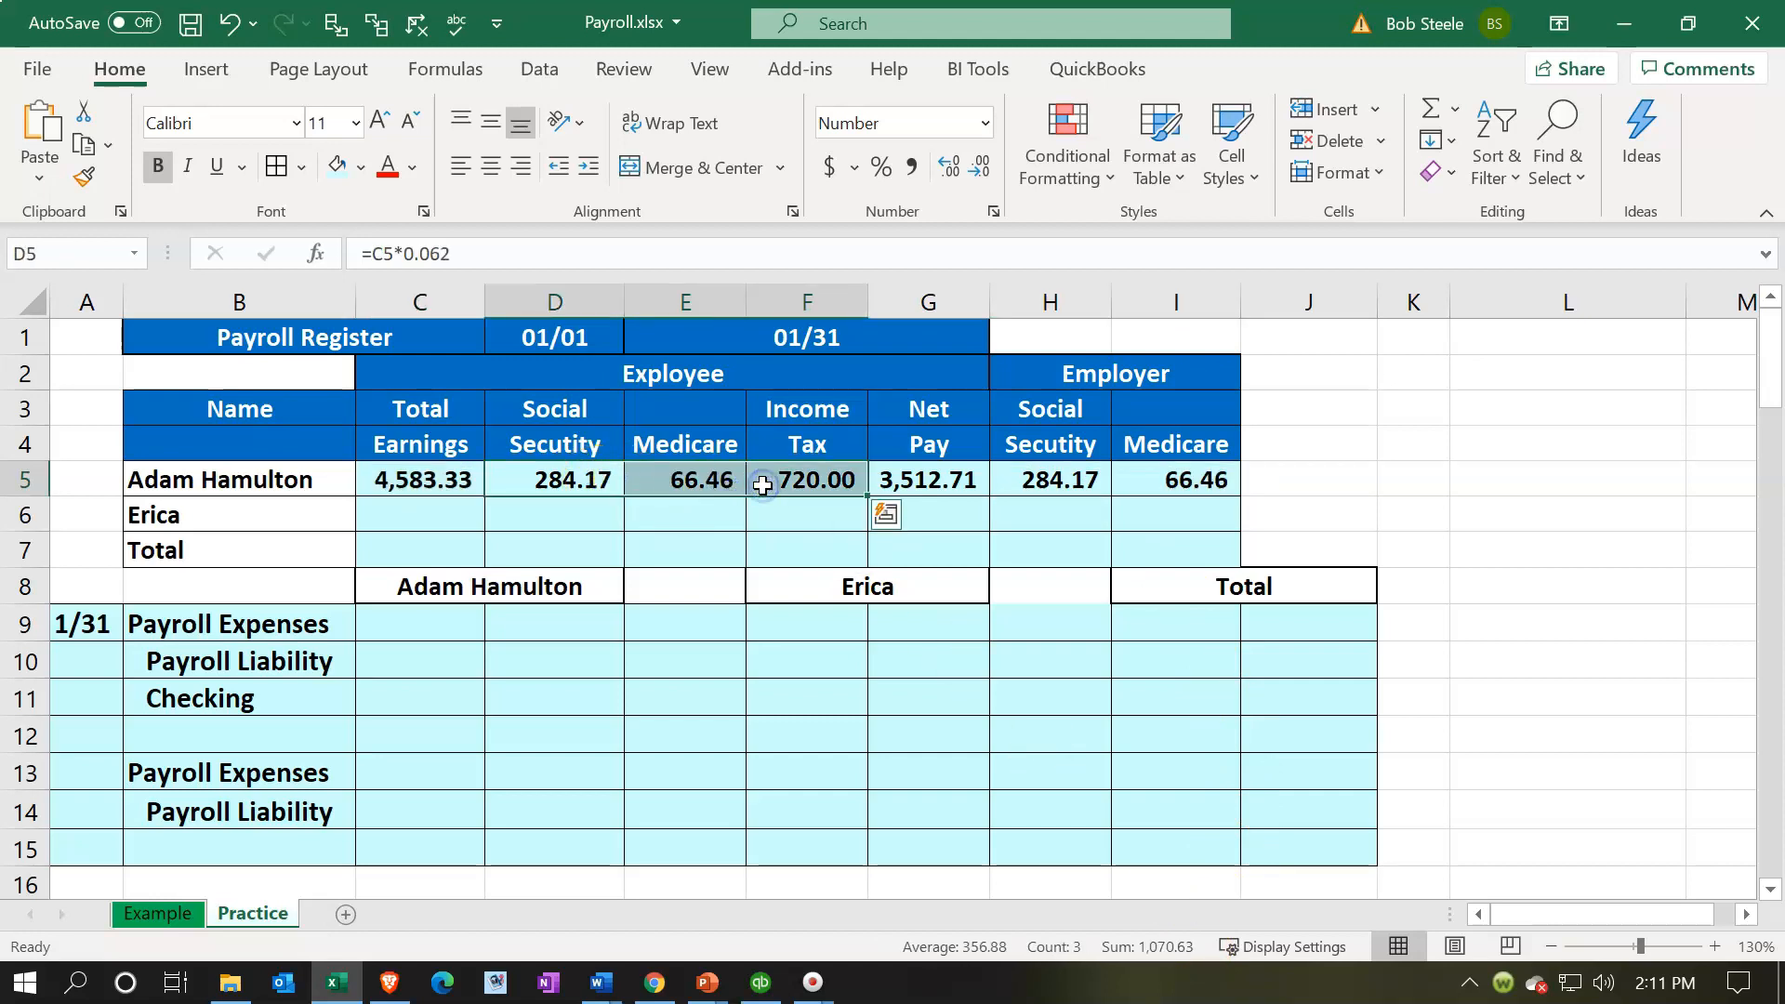
left_click(928, 490)
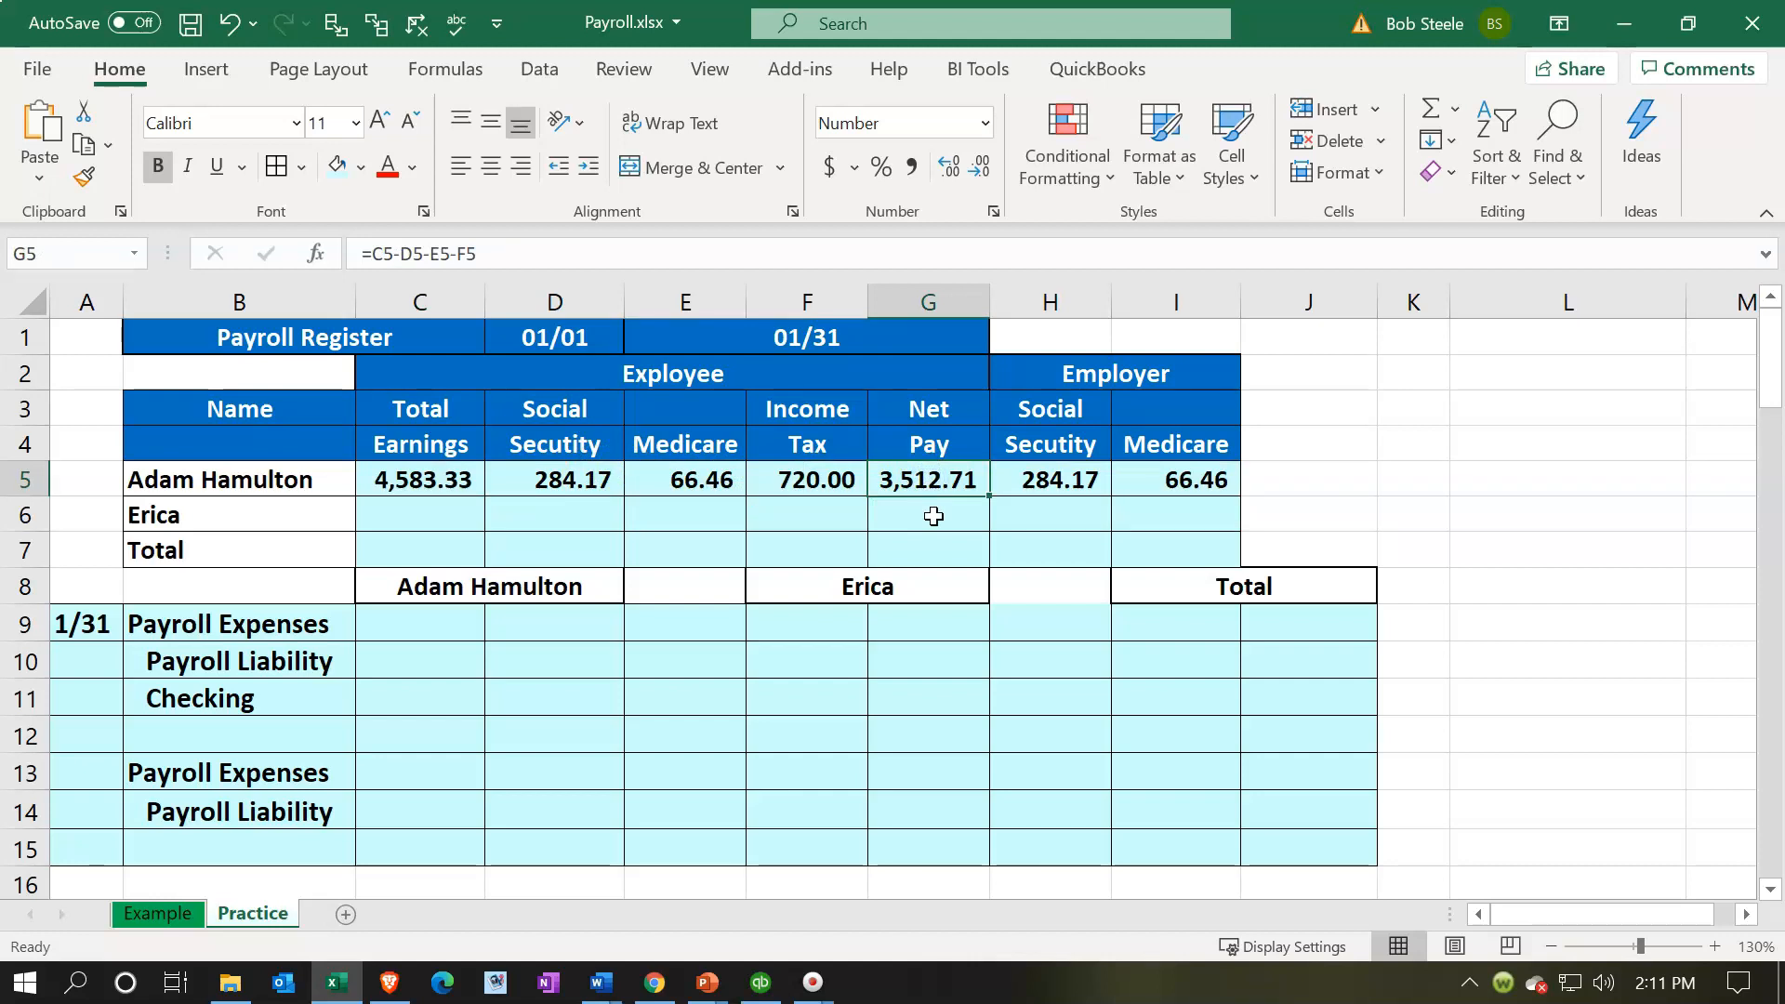
left_click_drag(586, 472, 767, 479)
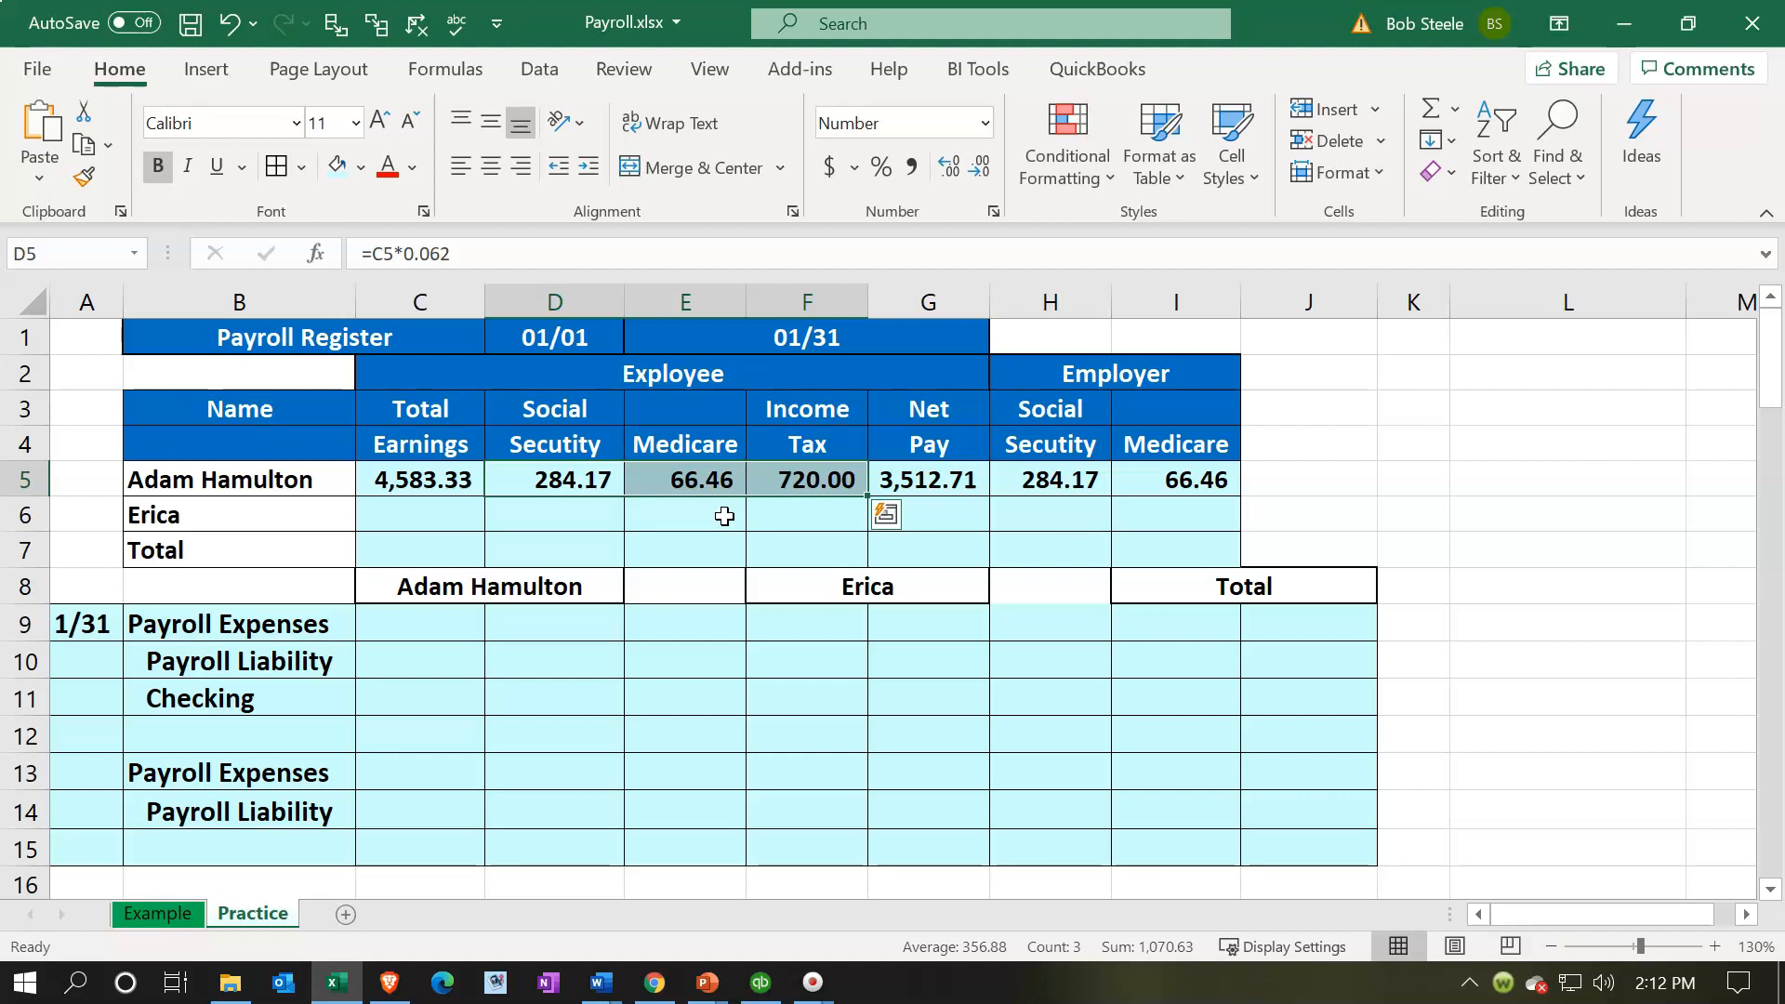
Calculate the second employee's total earnings in C6 with the formula =40*20
left_click(384, 513)
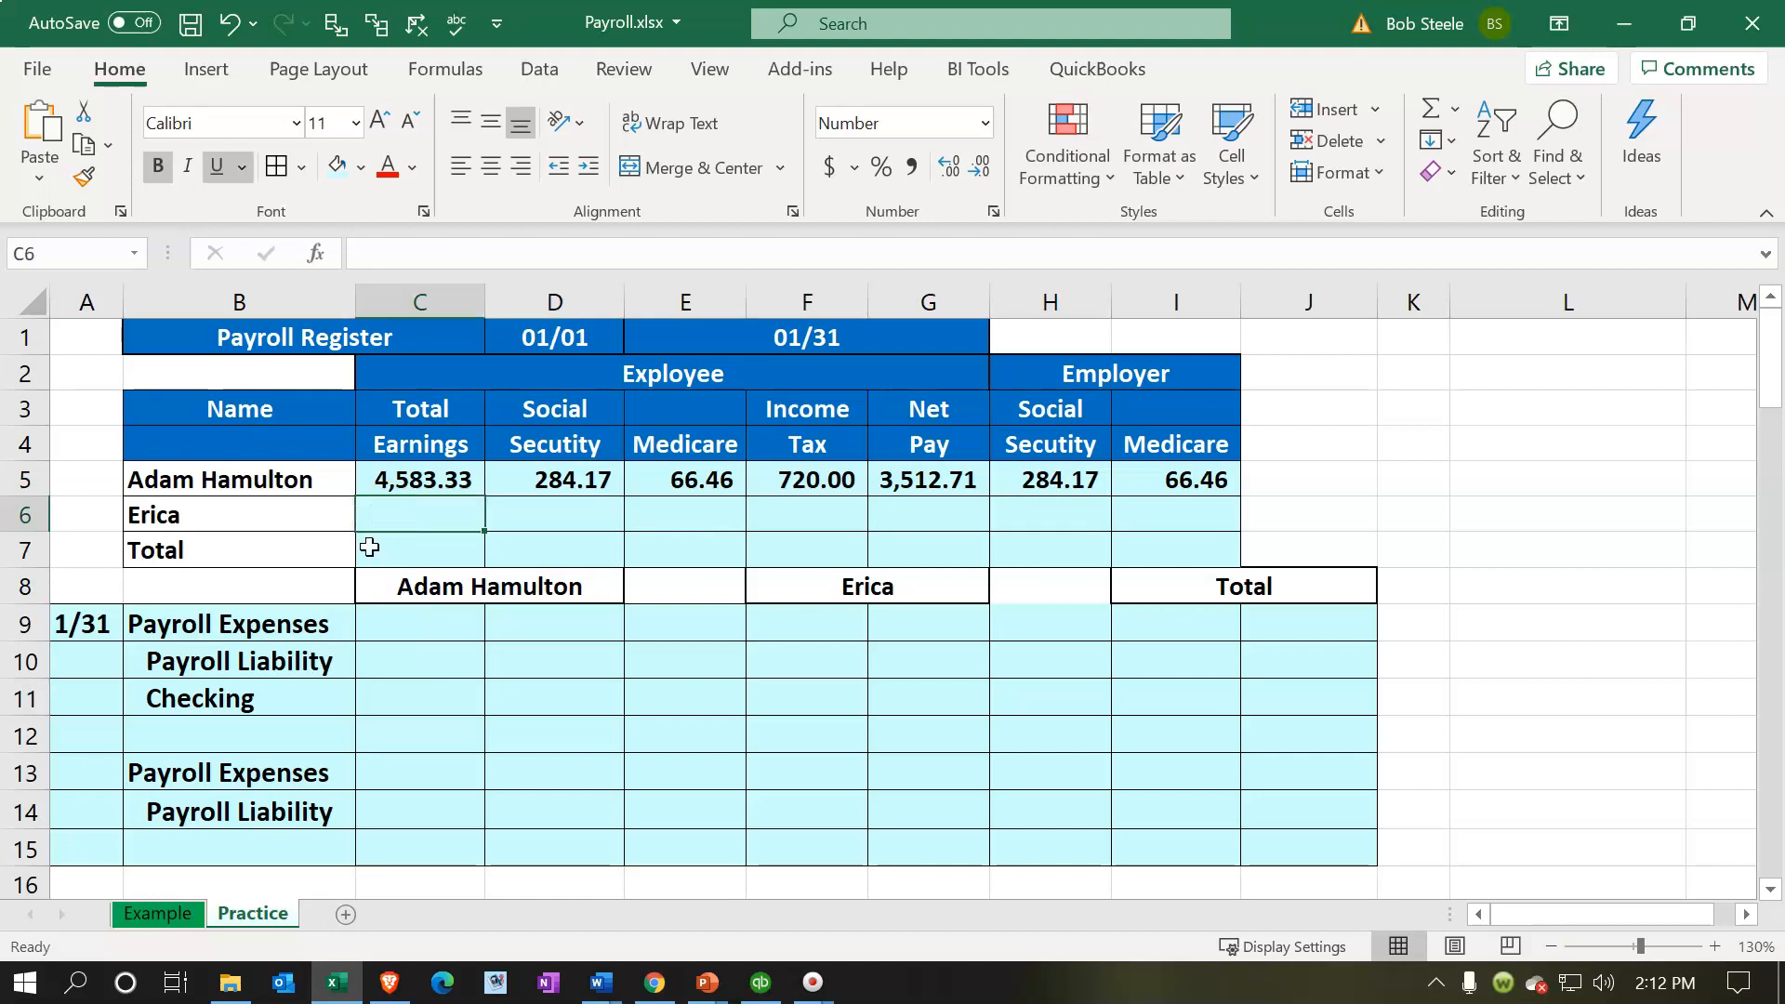
type("=40*")
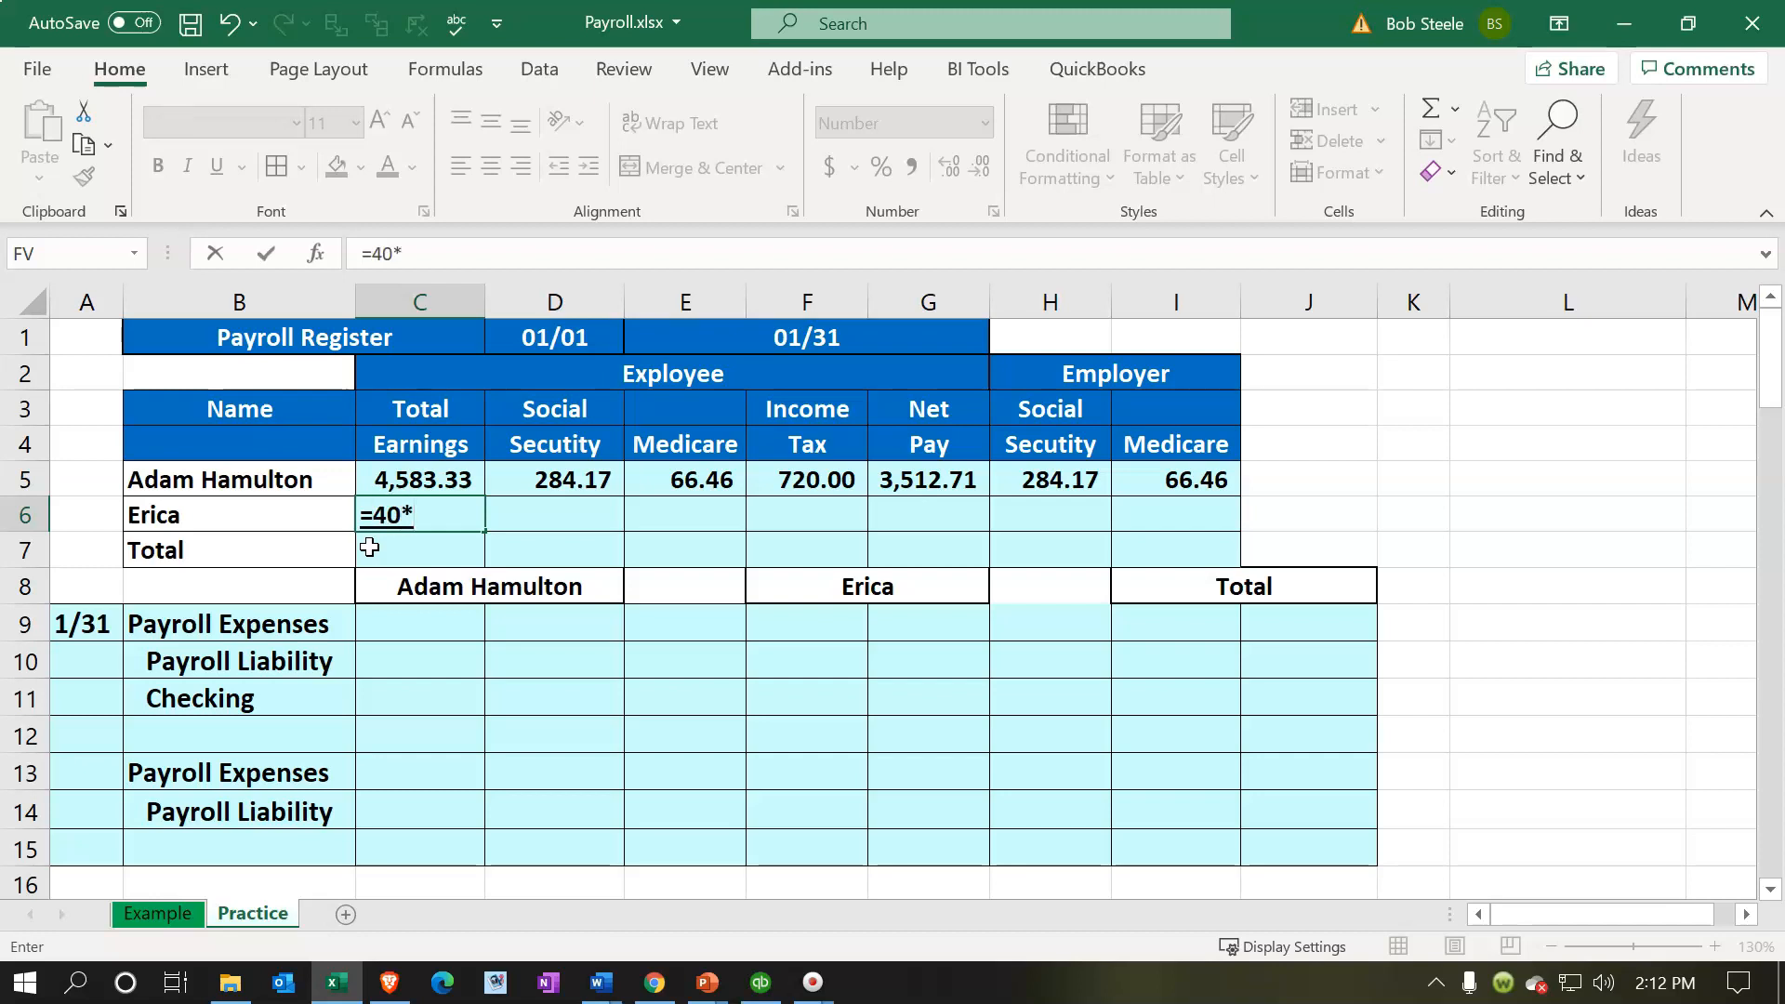
type("20")
key("Return")
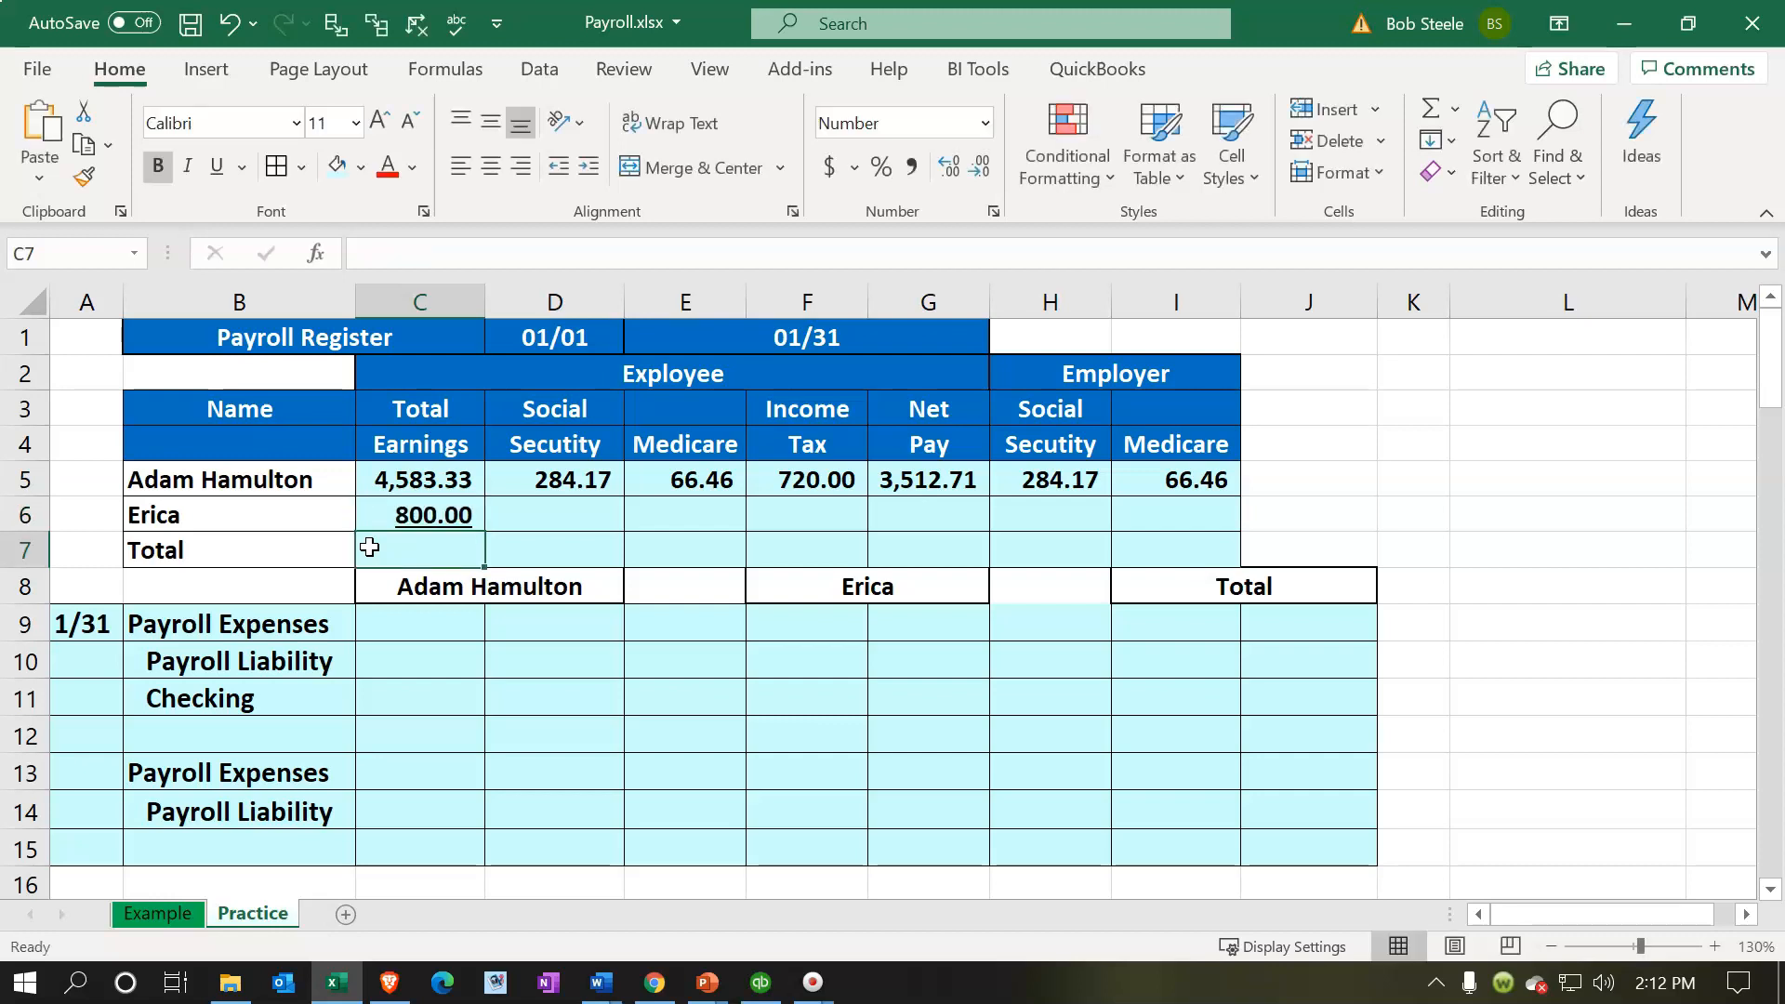
Calculate the second employee's Social Security withholding in D6 with the formula =C6*.062
key("Up")
key("Right")
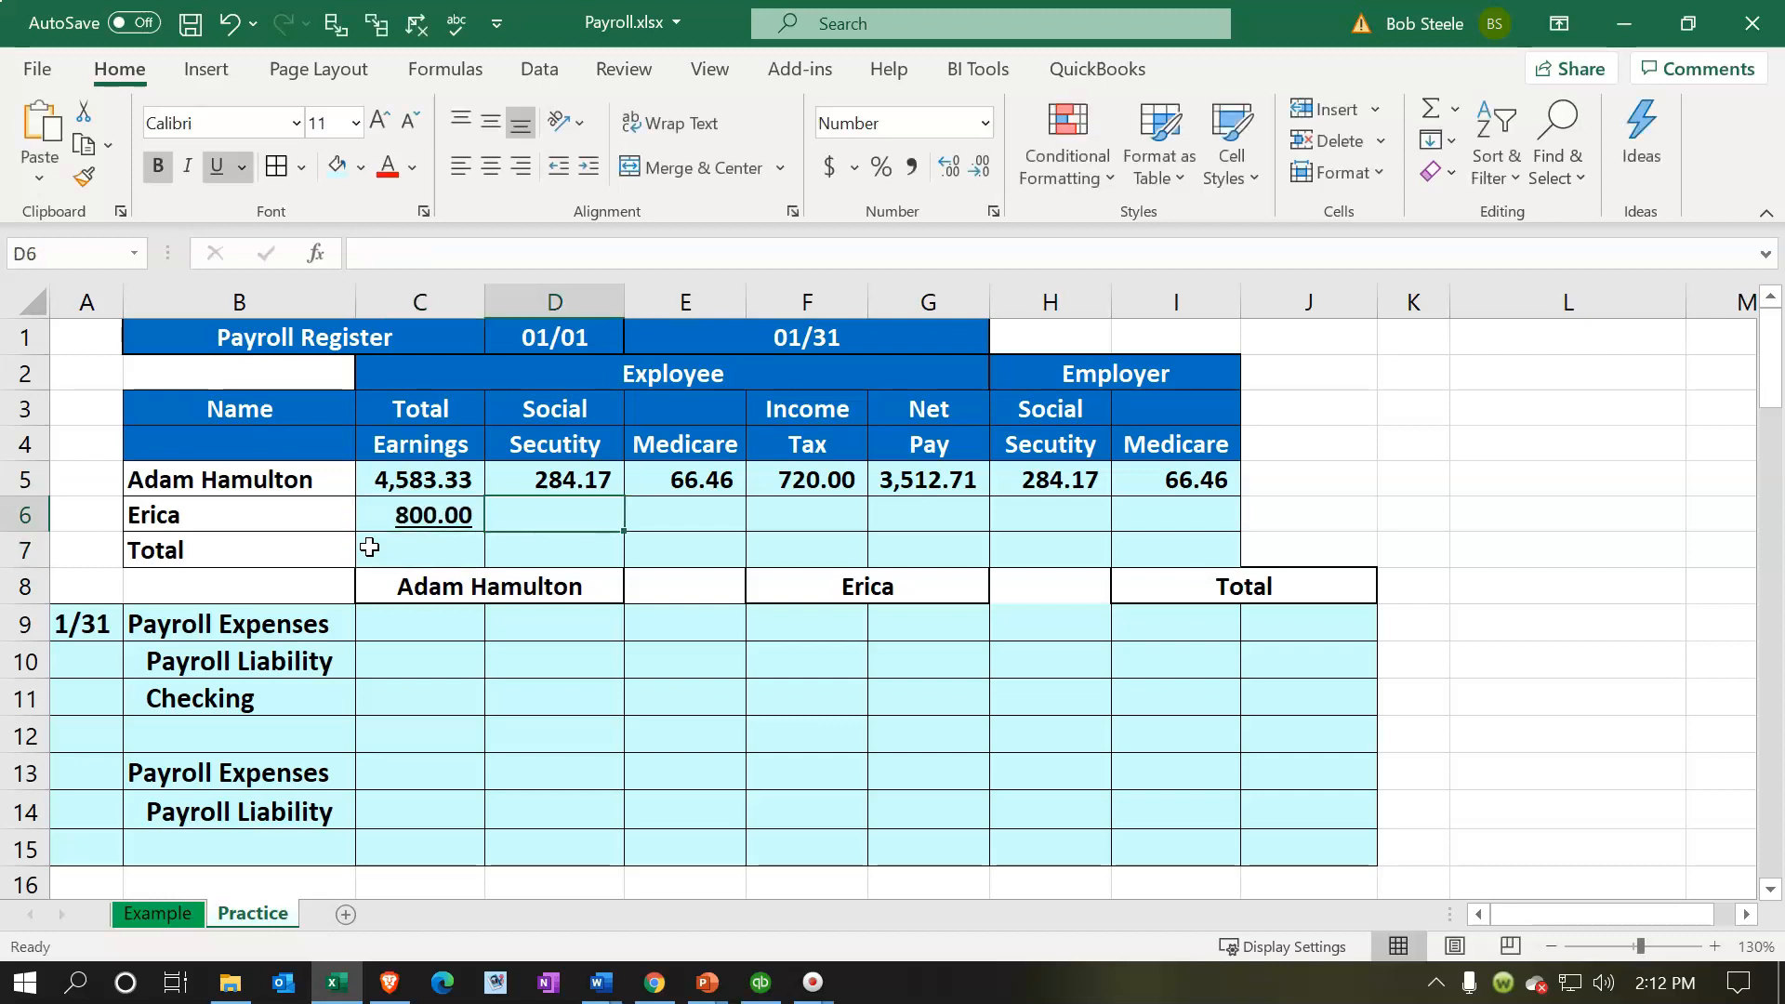
type("=")
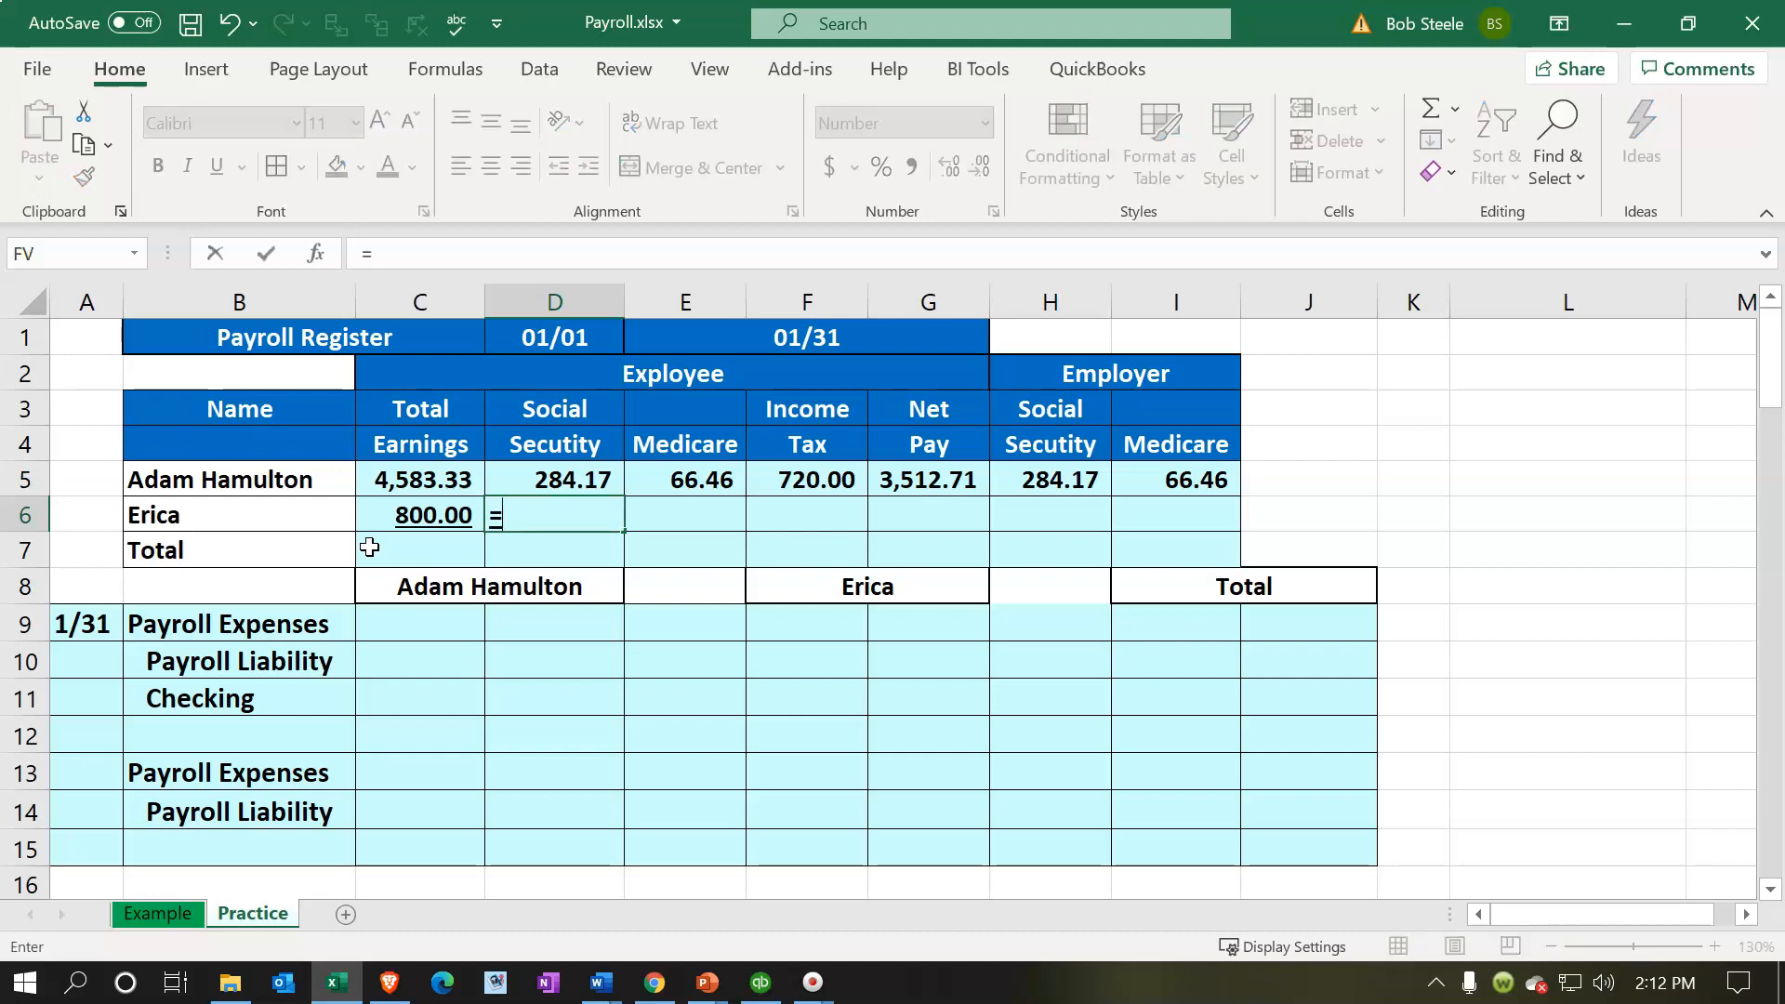
key("Left")
type("*.062")
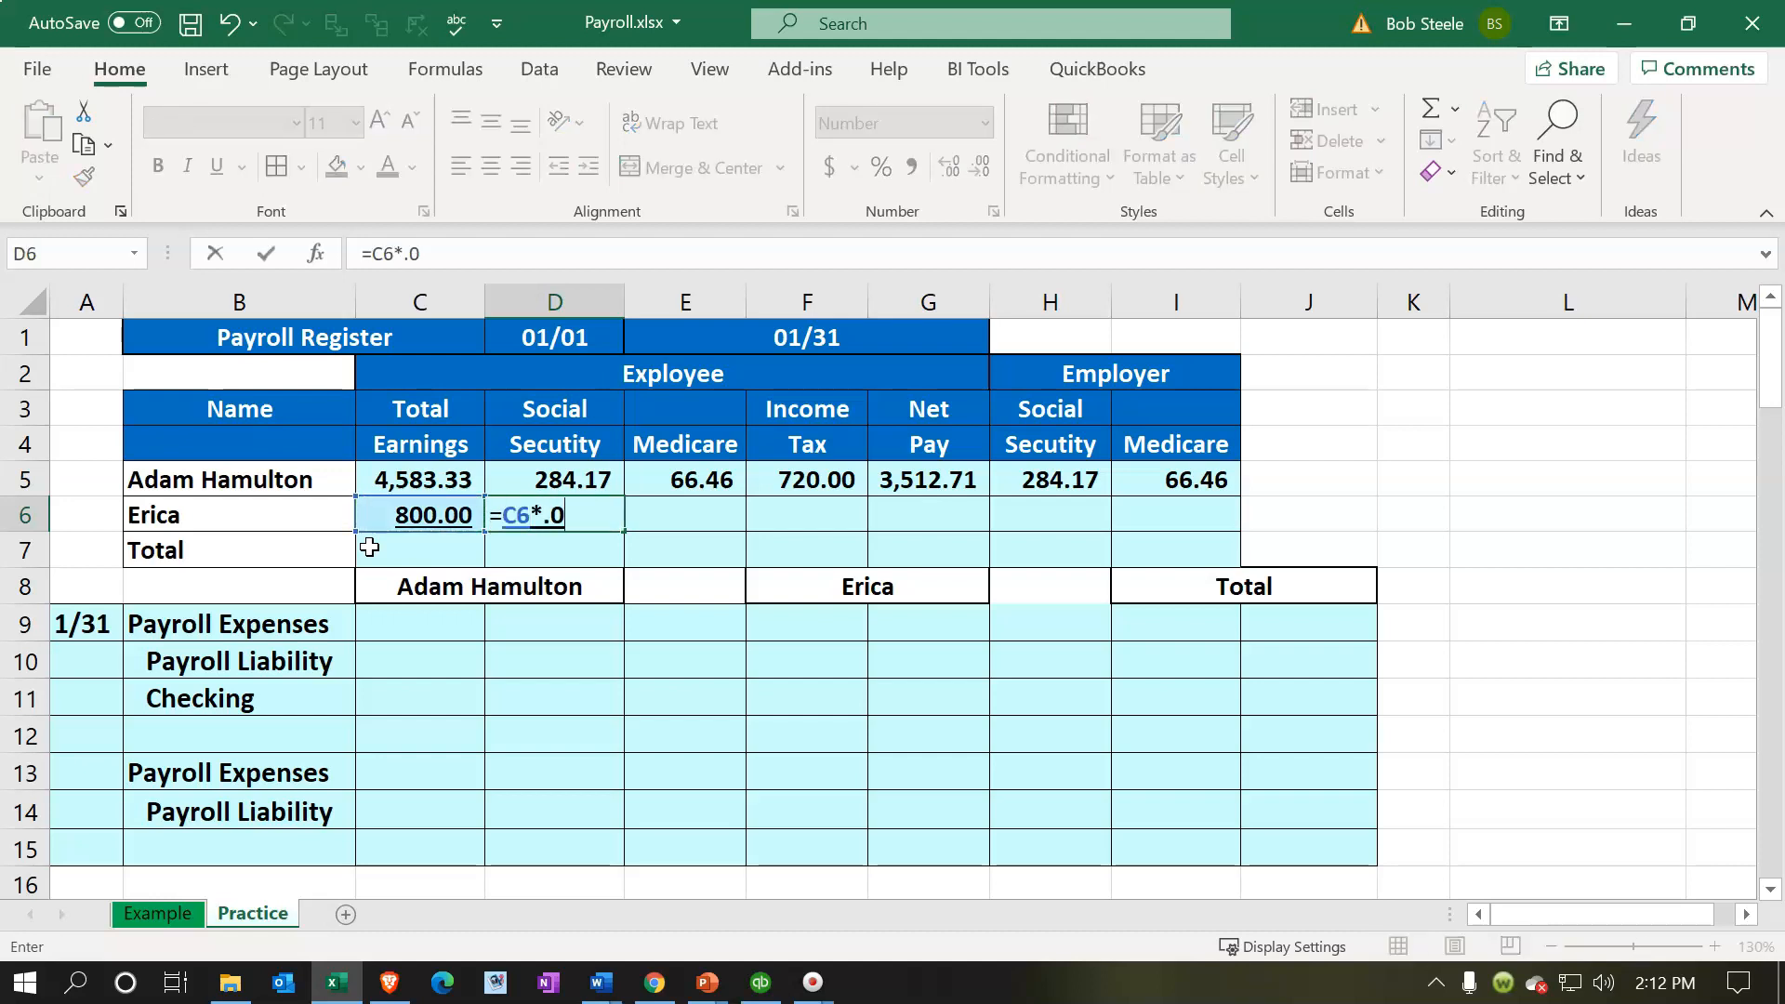
key("Return")
Calculate the second employee's Medicare withholding in E6 with the formula =C6*.0145
key("Right")
key("Up")
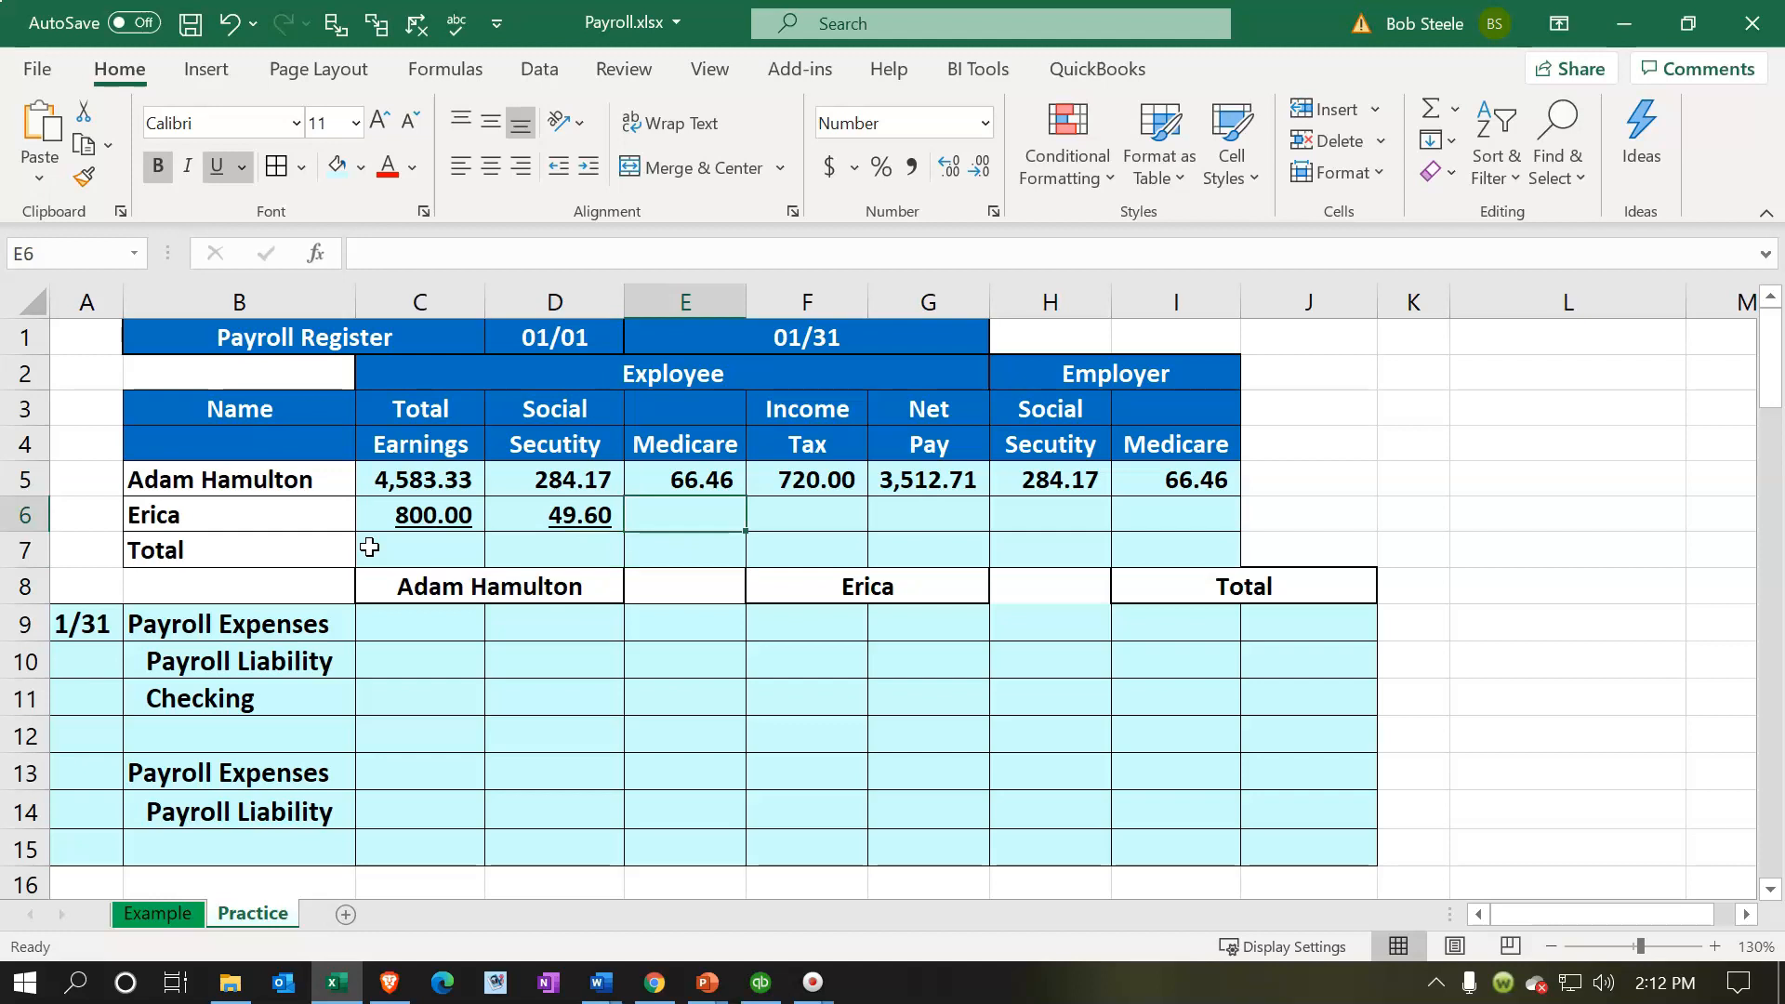
type("=")
key("Left")
key("Left")
type("*.0145")
key("Return")
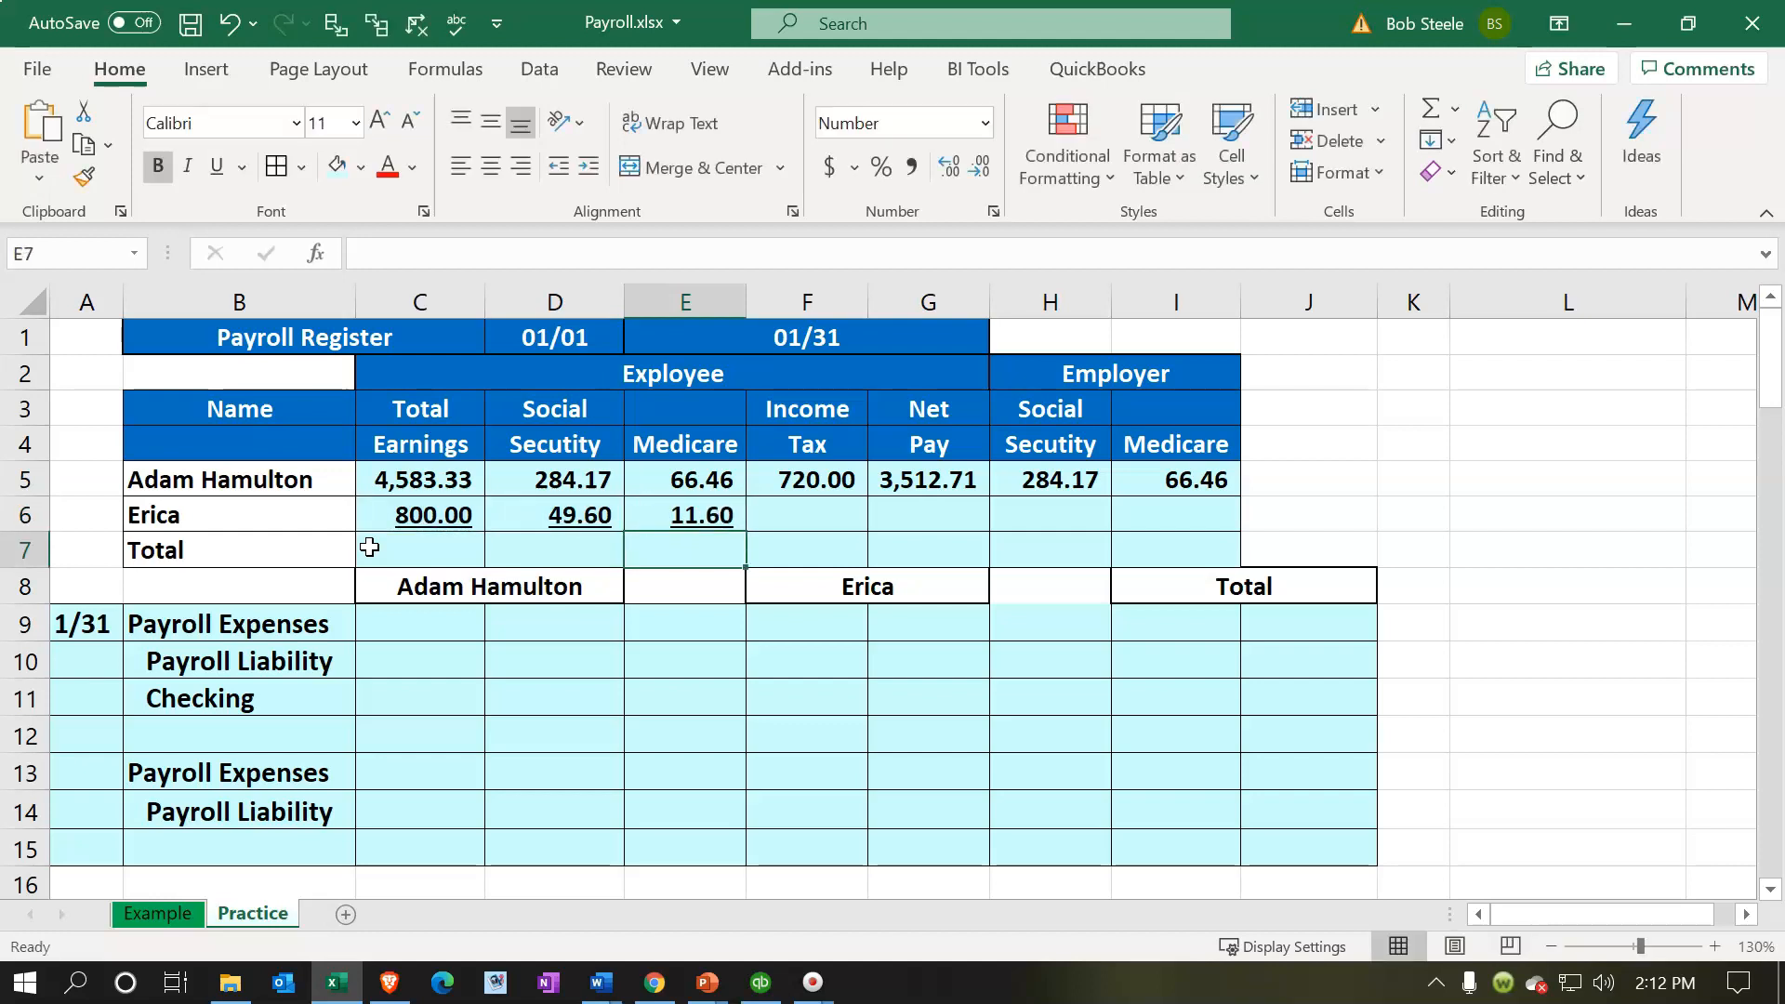
Enter 110 as the second employee's income tax withholding in F6
key("Right")
key("Up")
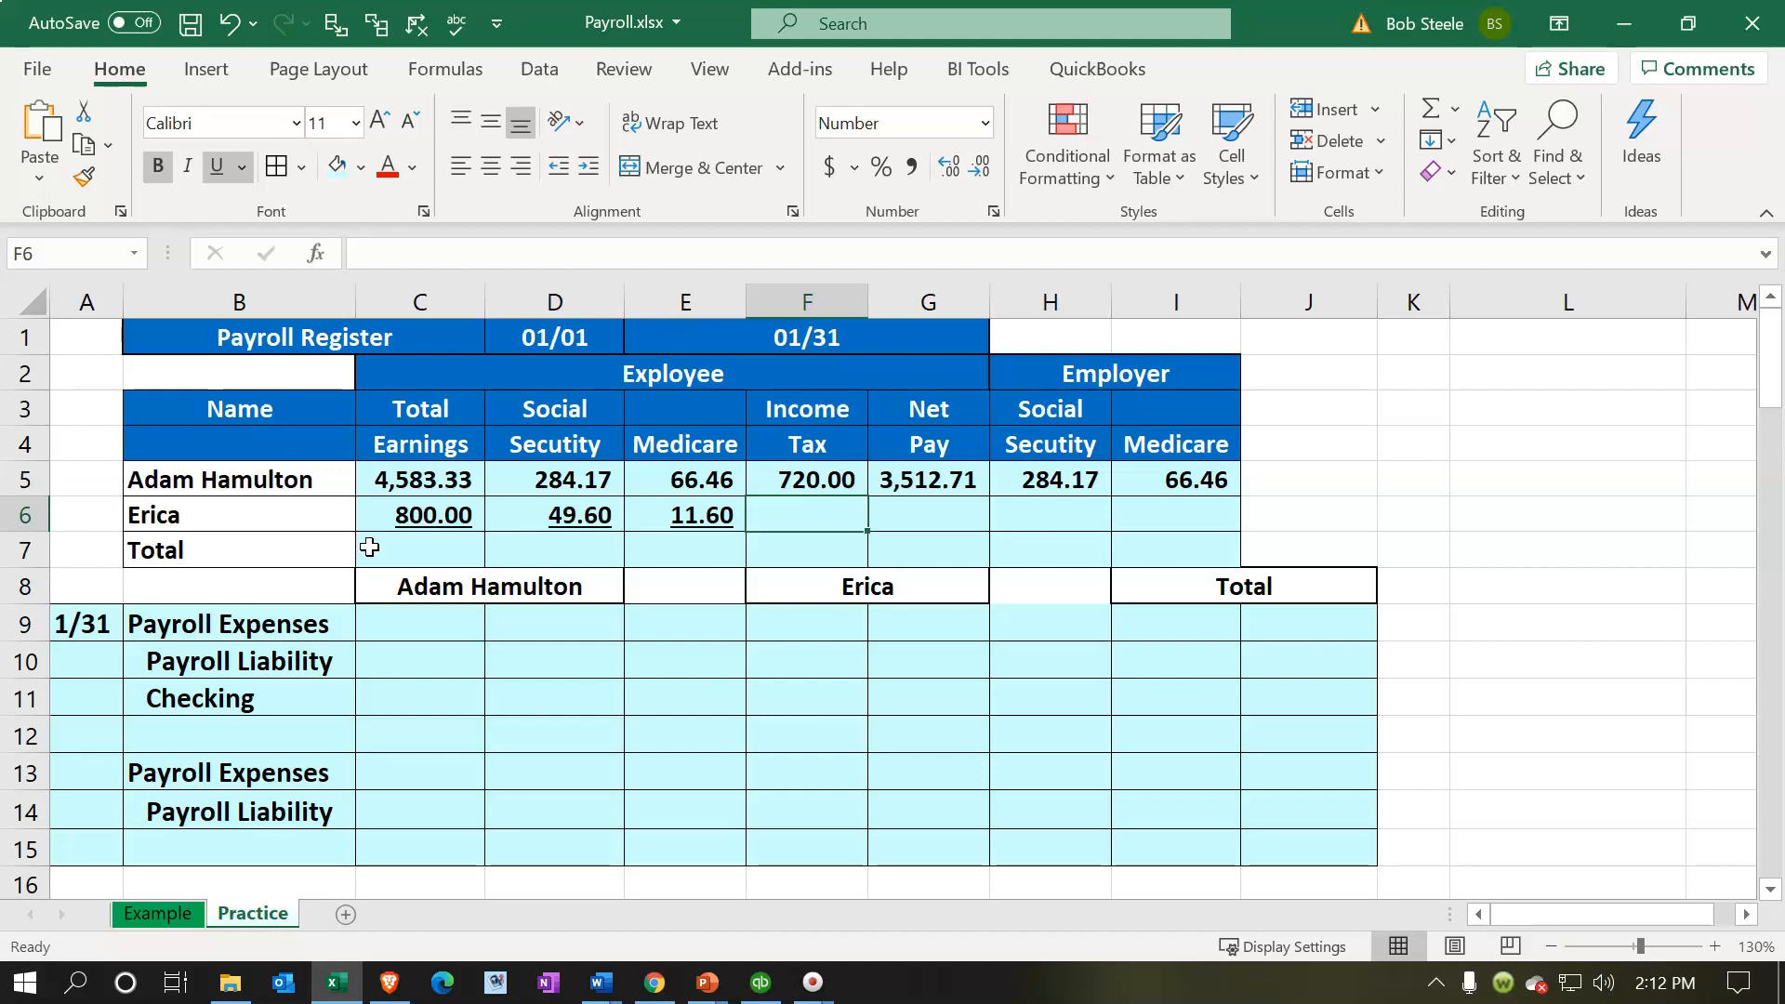
type("110")
key("Return")
key("Up")
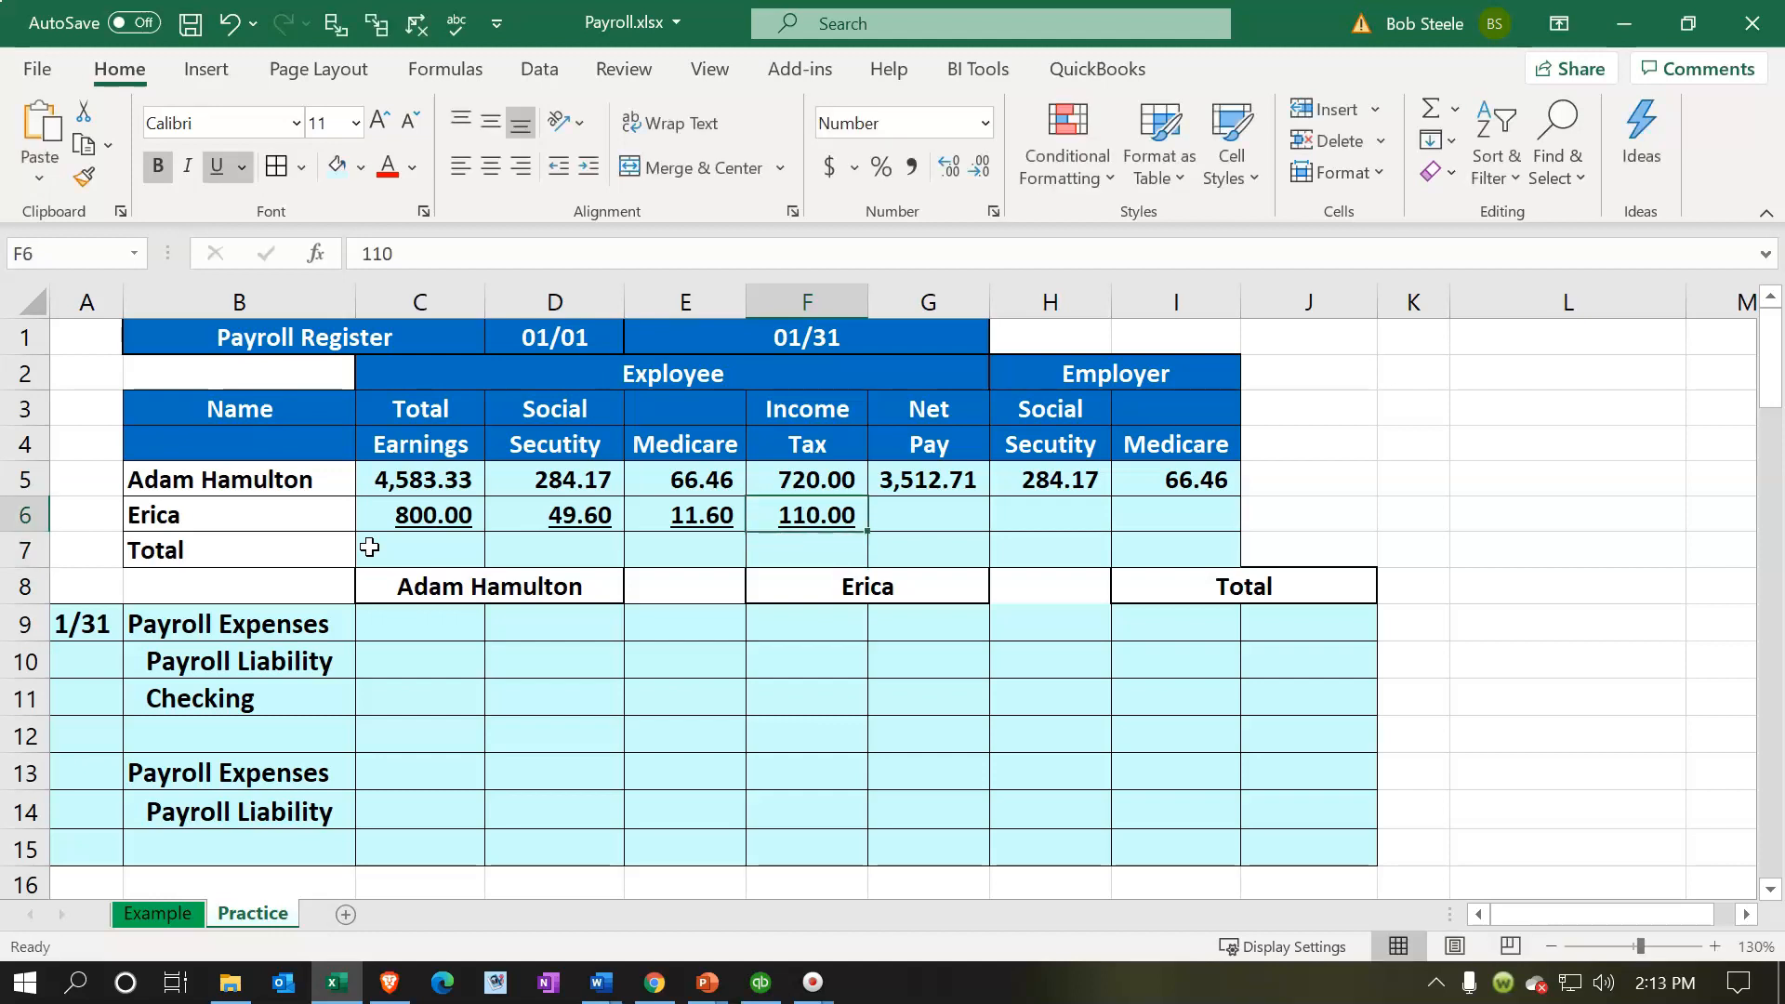
Calculate the second employee's net pay in G6 by subtracting the three withholdings from earnings with =C6-D6-E6-F6
key("Right")
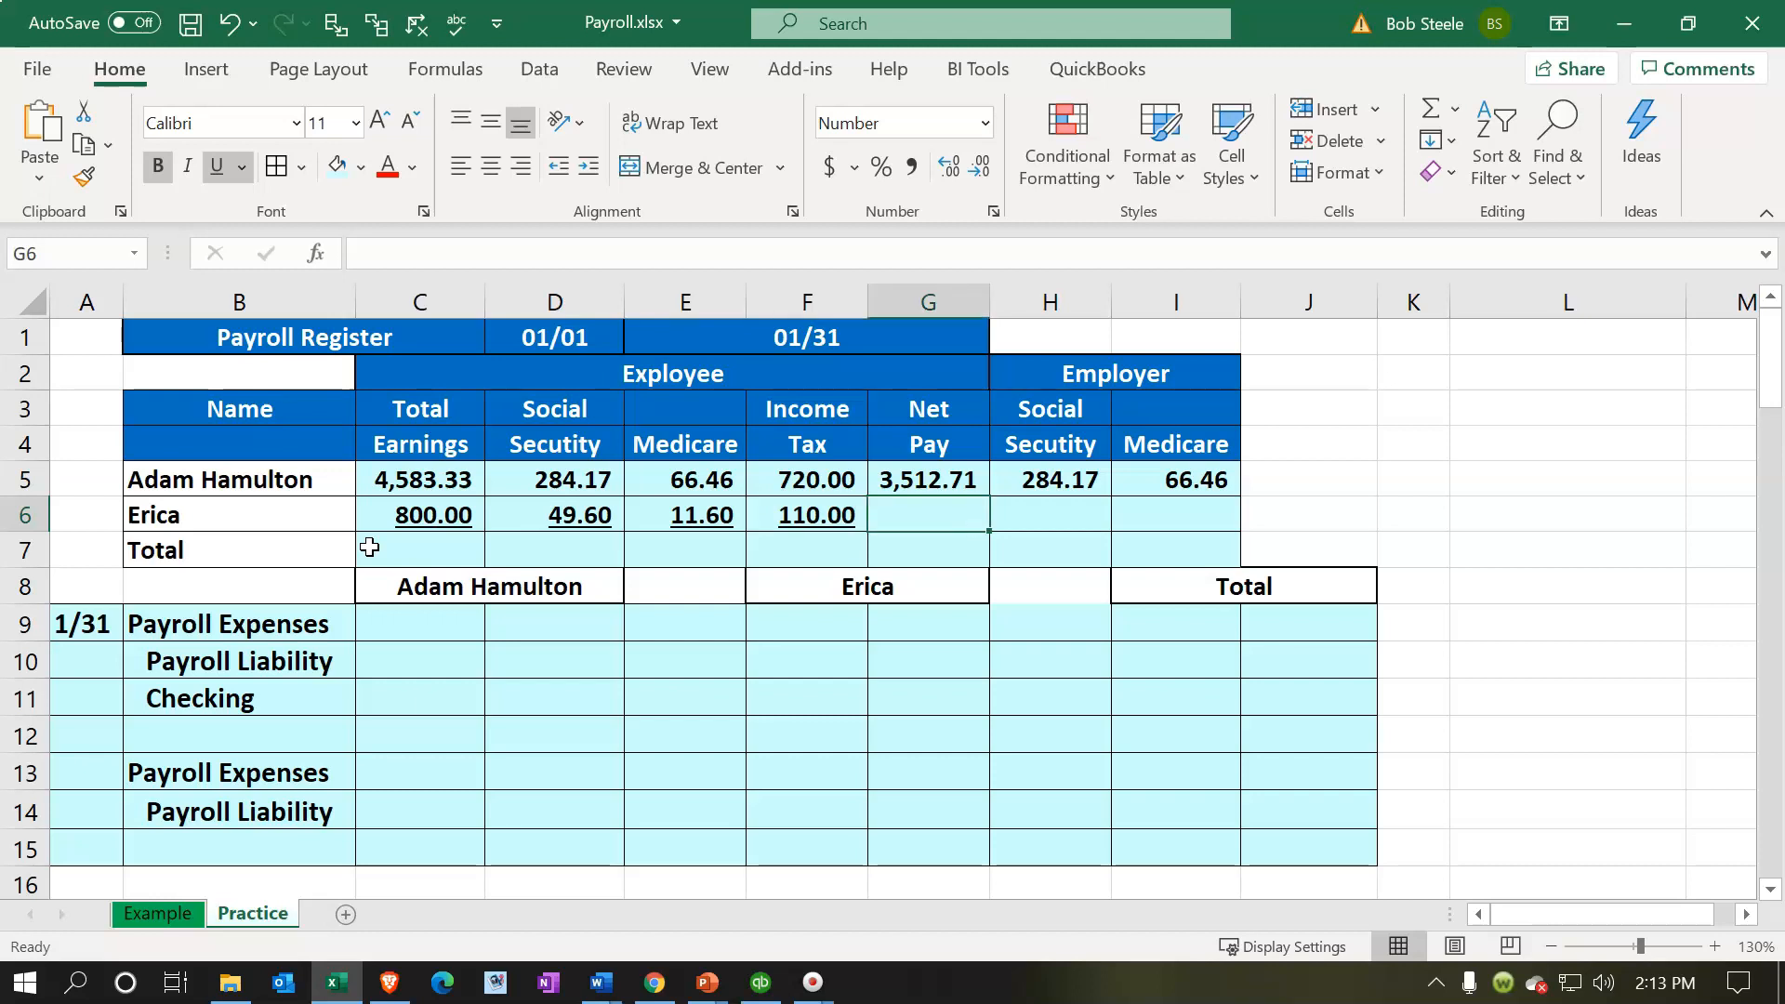
type("=")
key("Left")
key("Left")
key("Left")
key("Left")
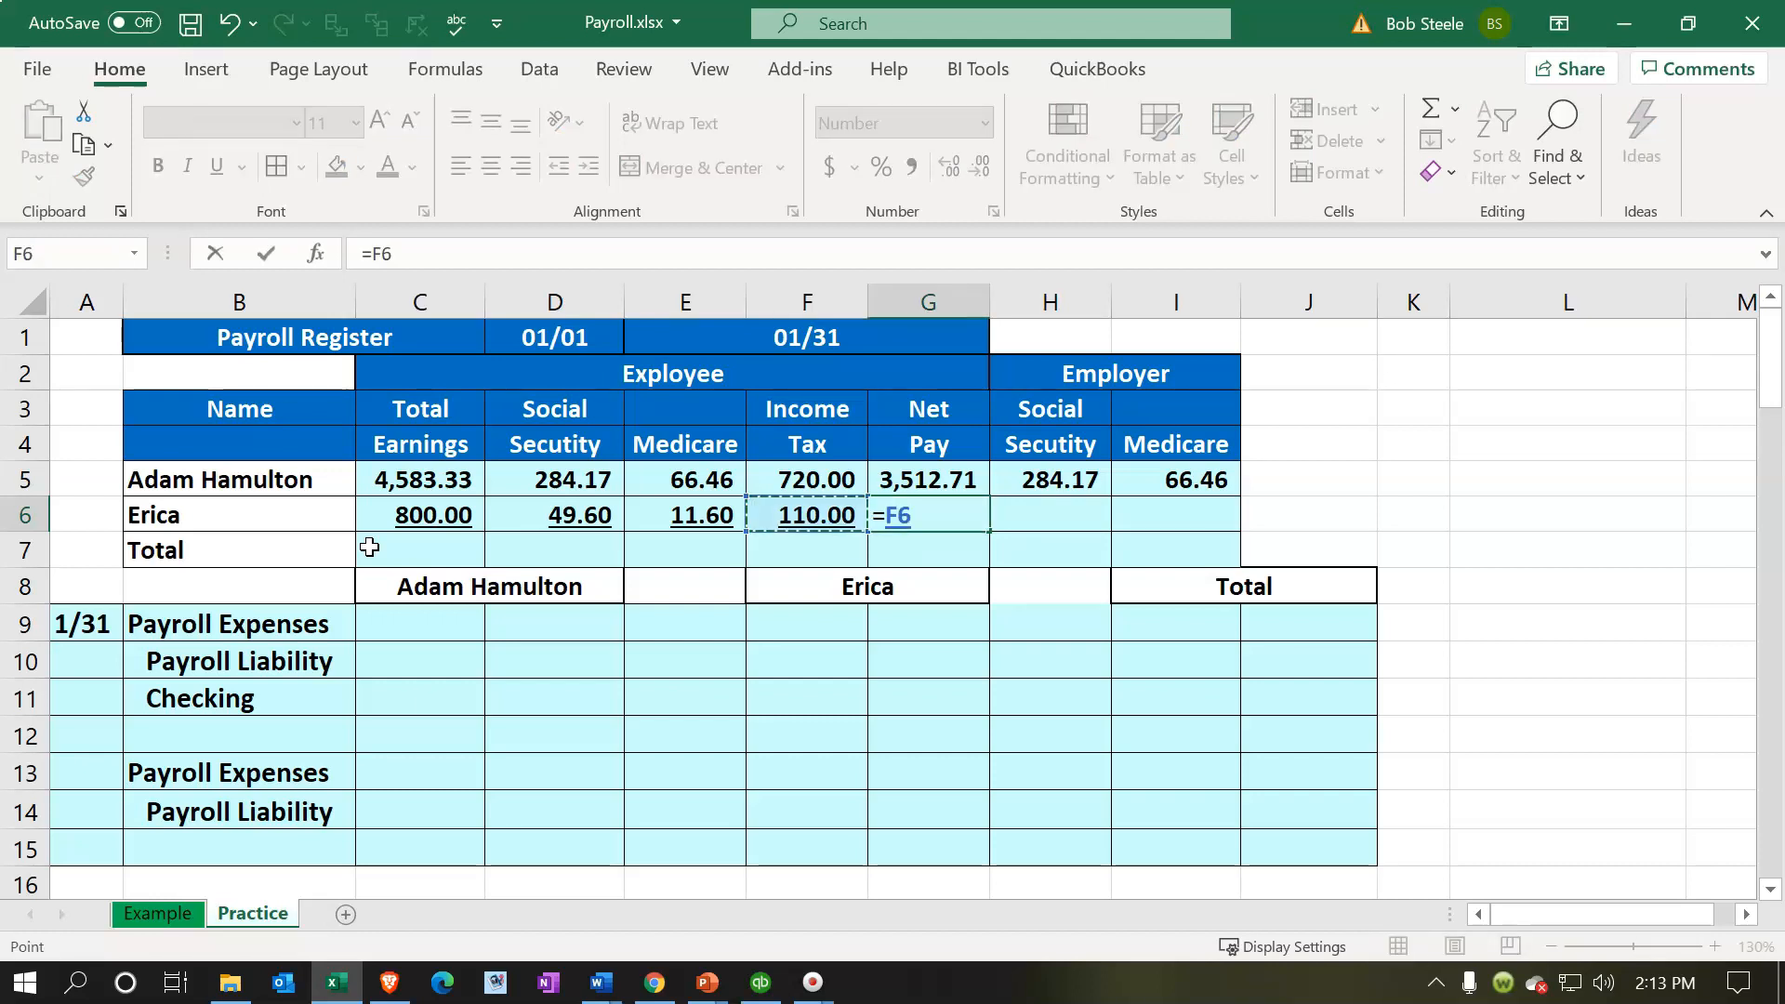
type("-")
key("Left")
key("Left")
key("Left")
type("-")
key("Left")
key("Left")
type("-")
key("Left")
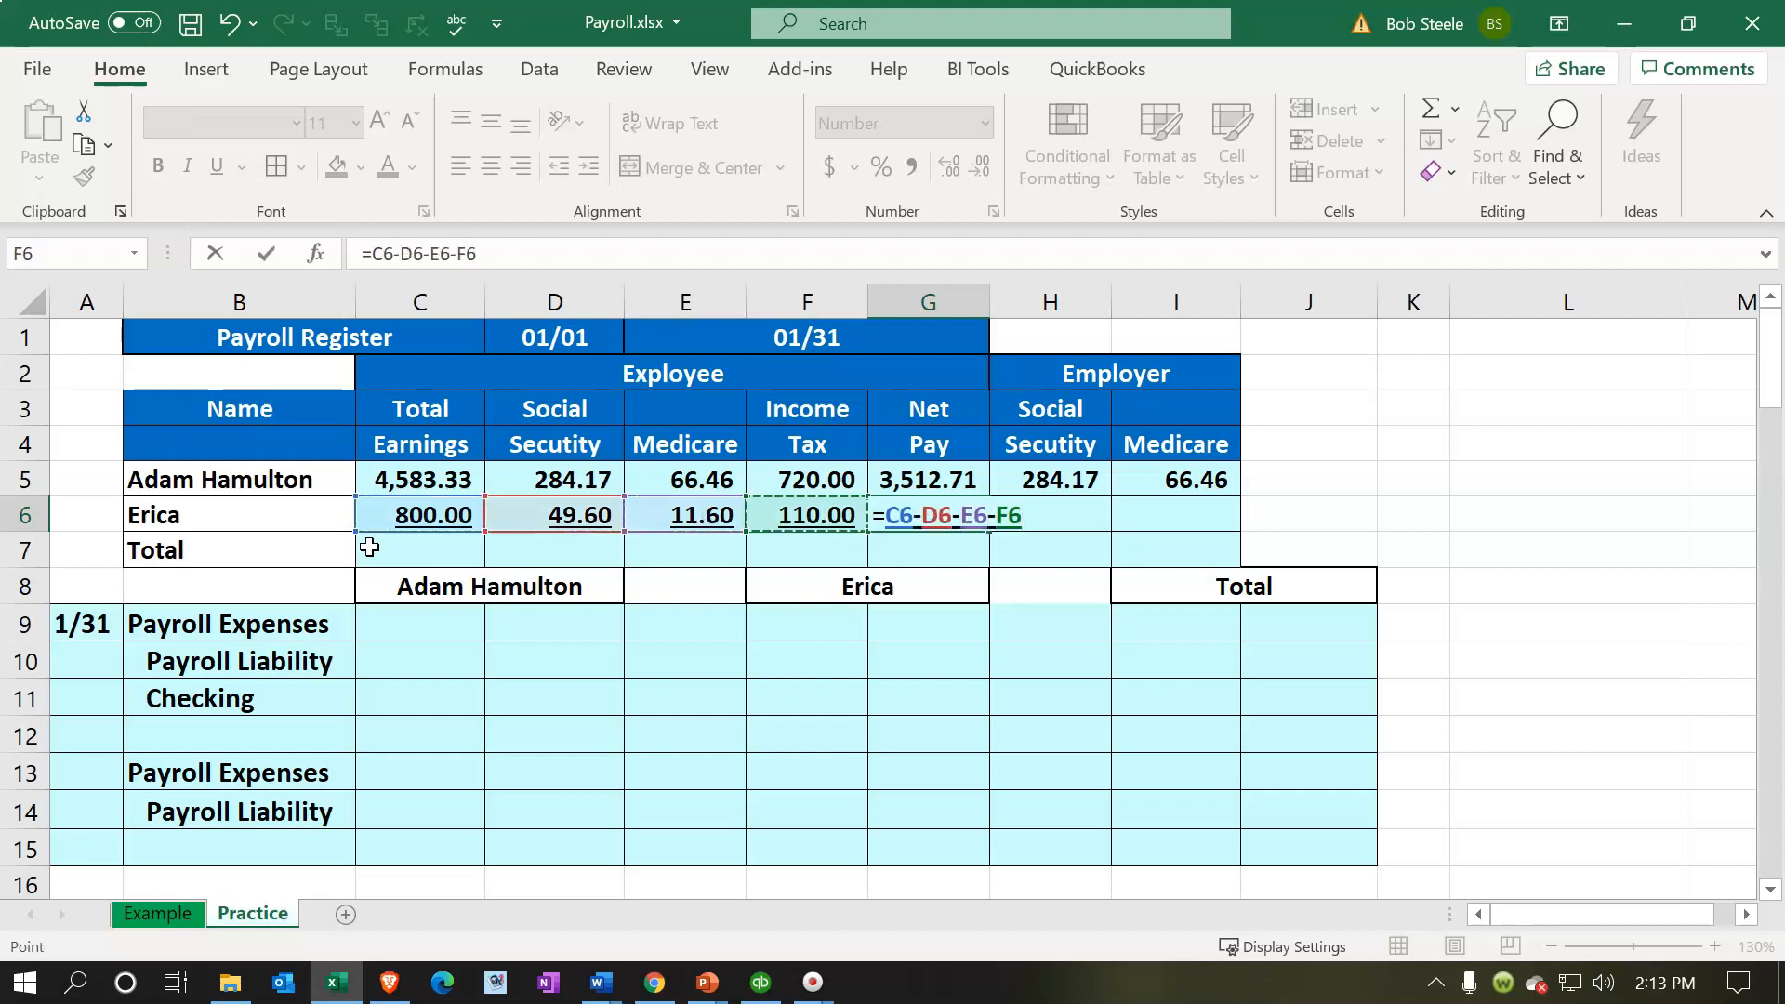
key("Return")
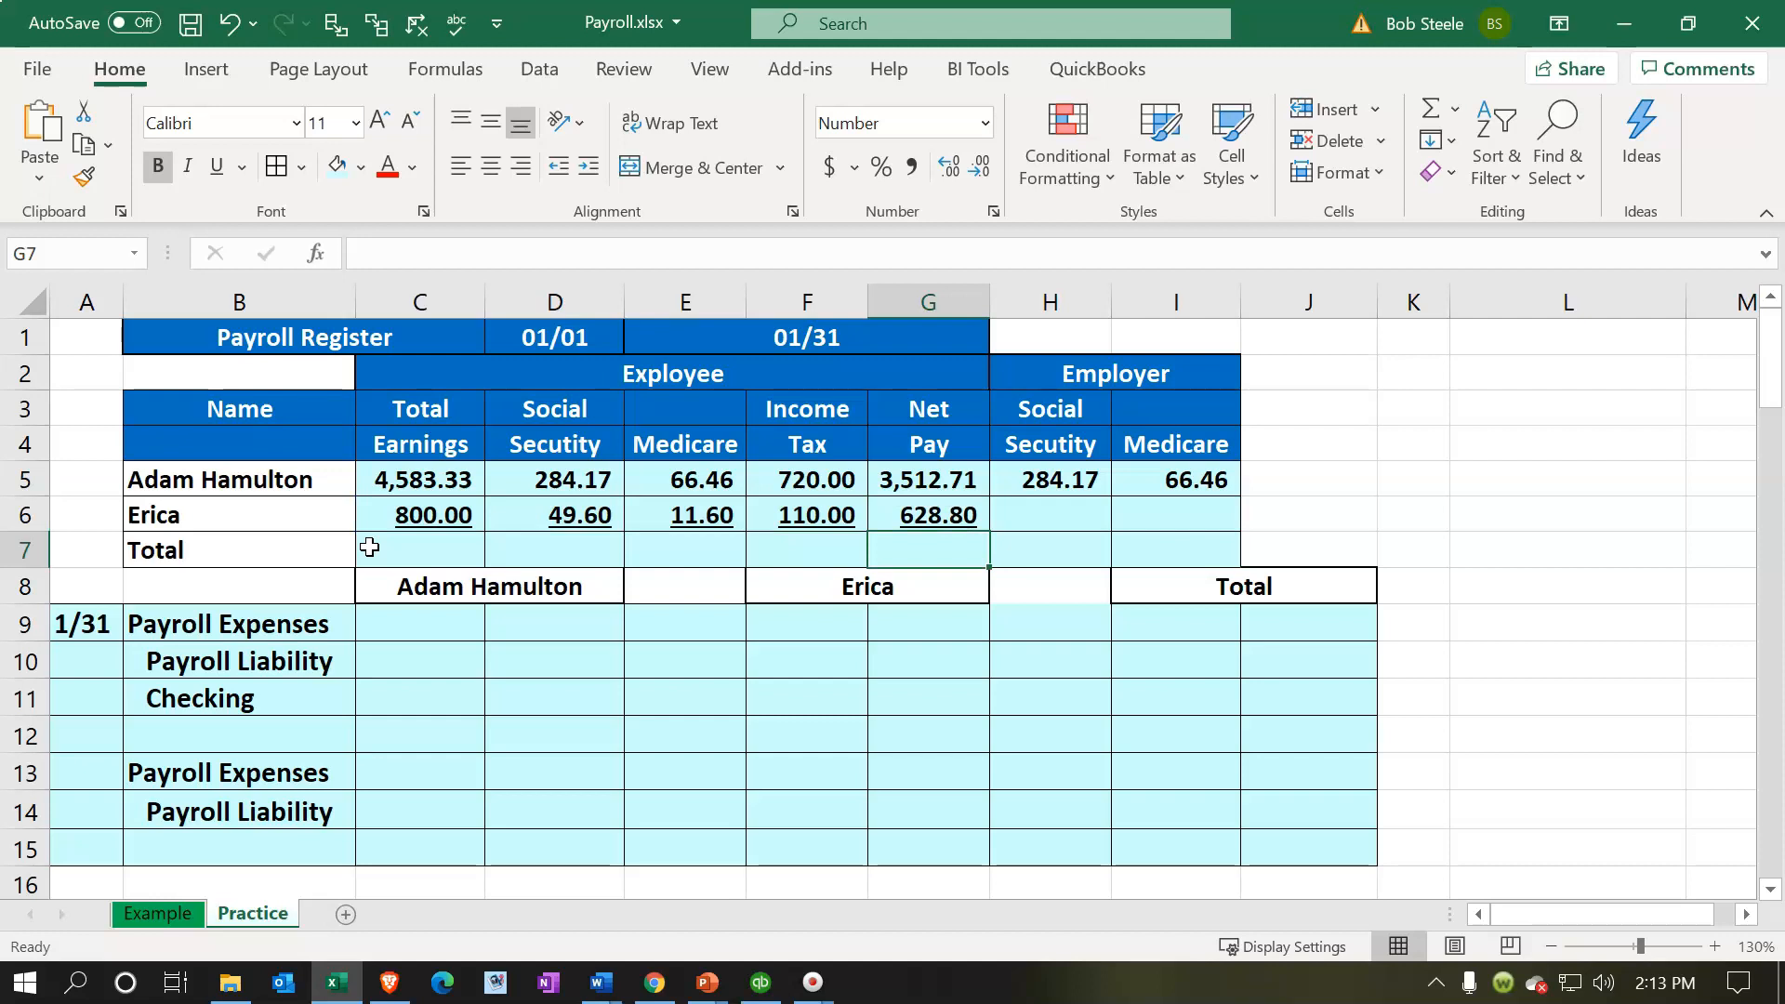
Set the second employee's employer Social Security in H6 to match the employee withholding with =D6
key("Up")
key("Right")
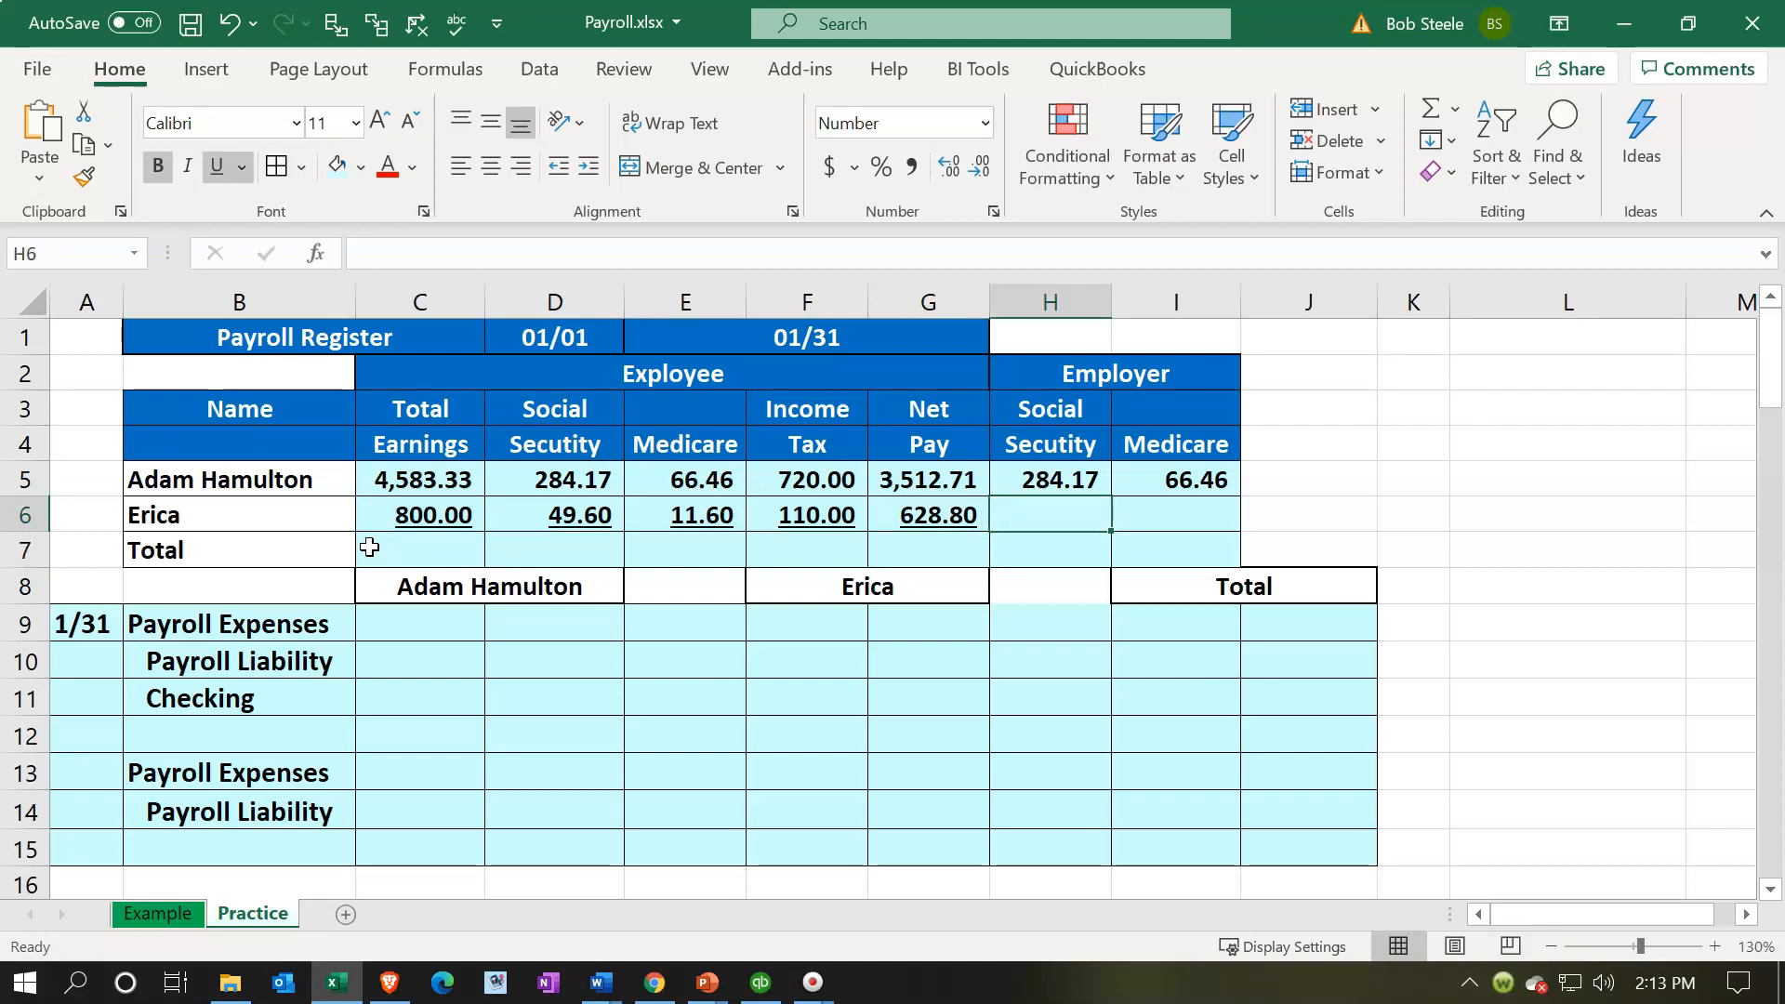
type("=")
key("Left")
key("Left")
key("Left")
key("Left")
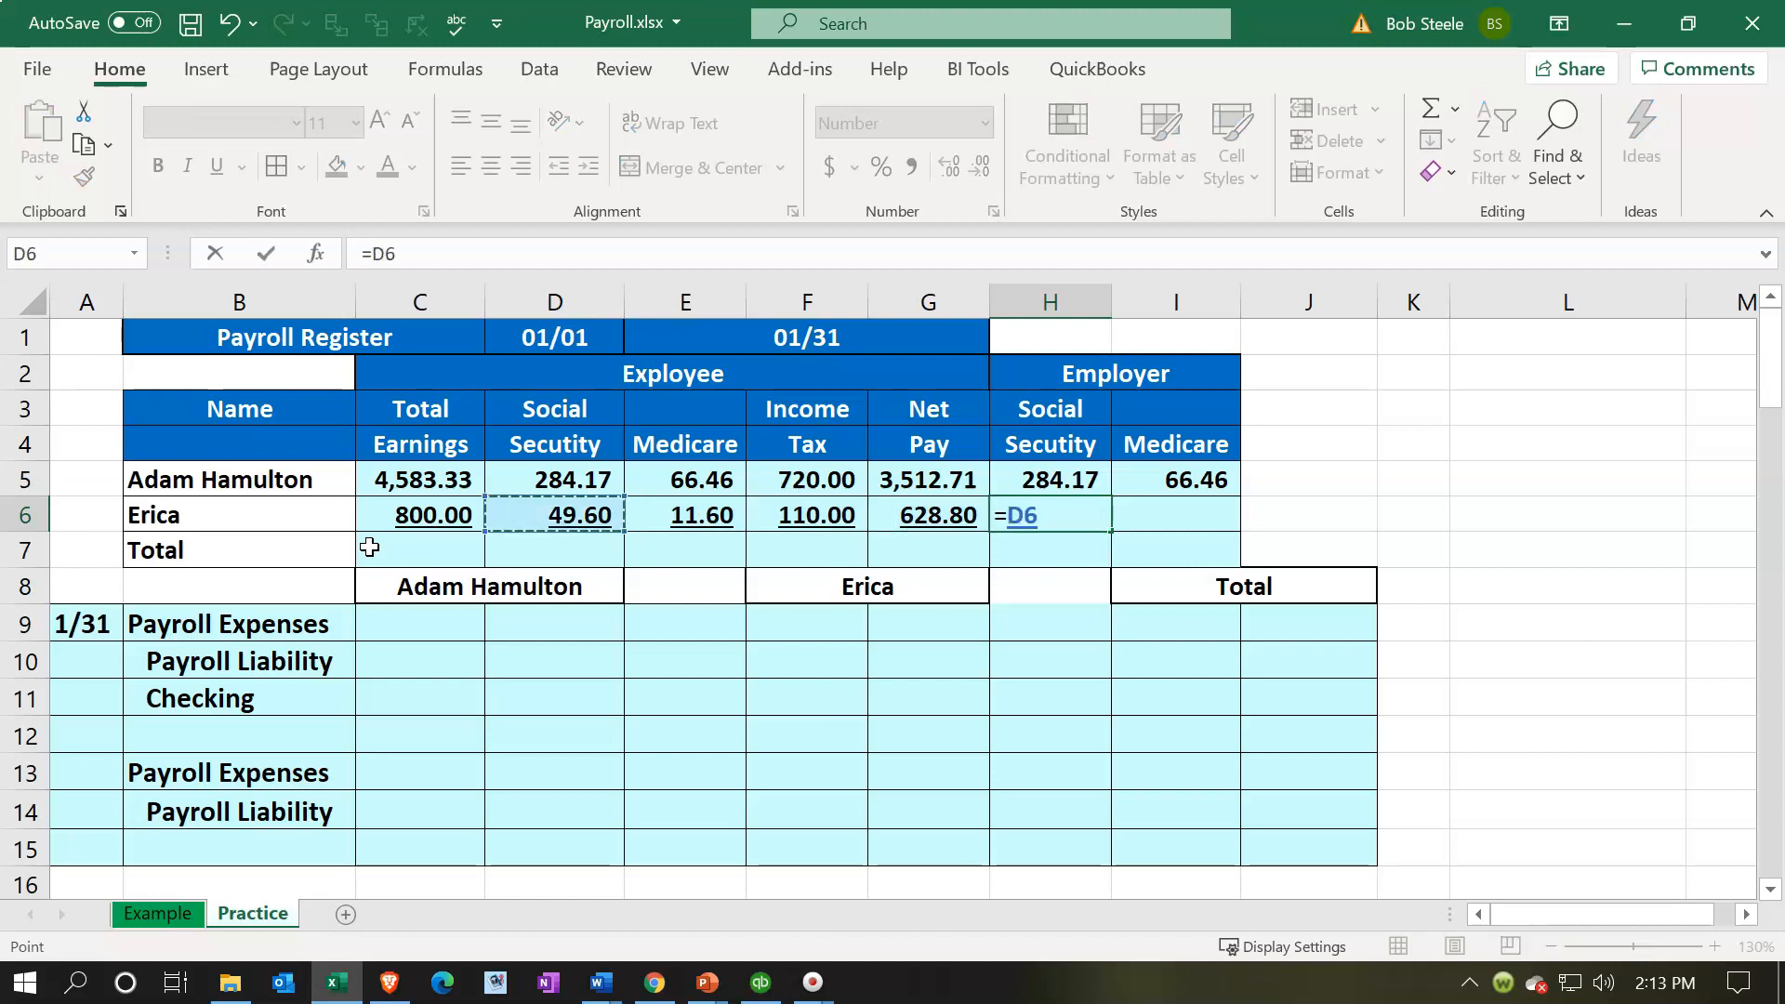
key("Tab")
Set the second employee's employer Medicare in I6 to match the employee withholding with =E6
type("=")
key("Left")
key("Left")
key("Left")
key("Left")
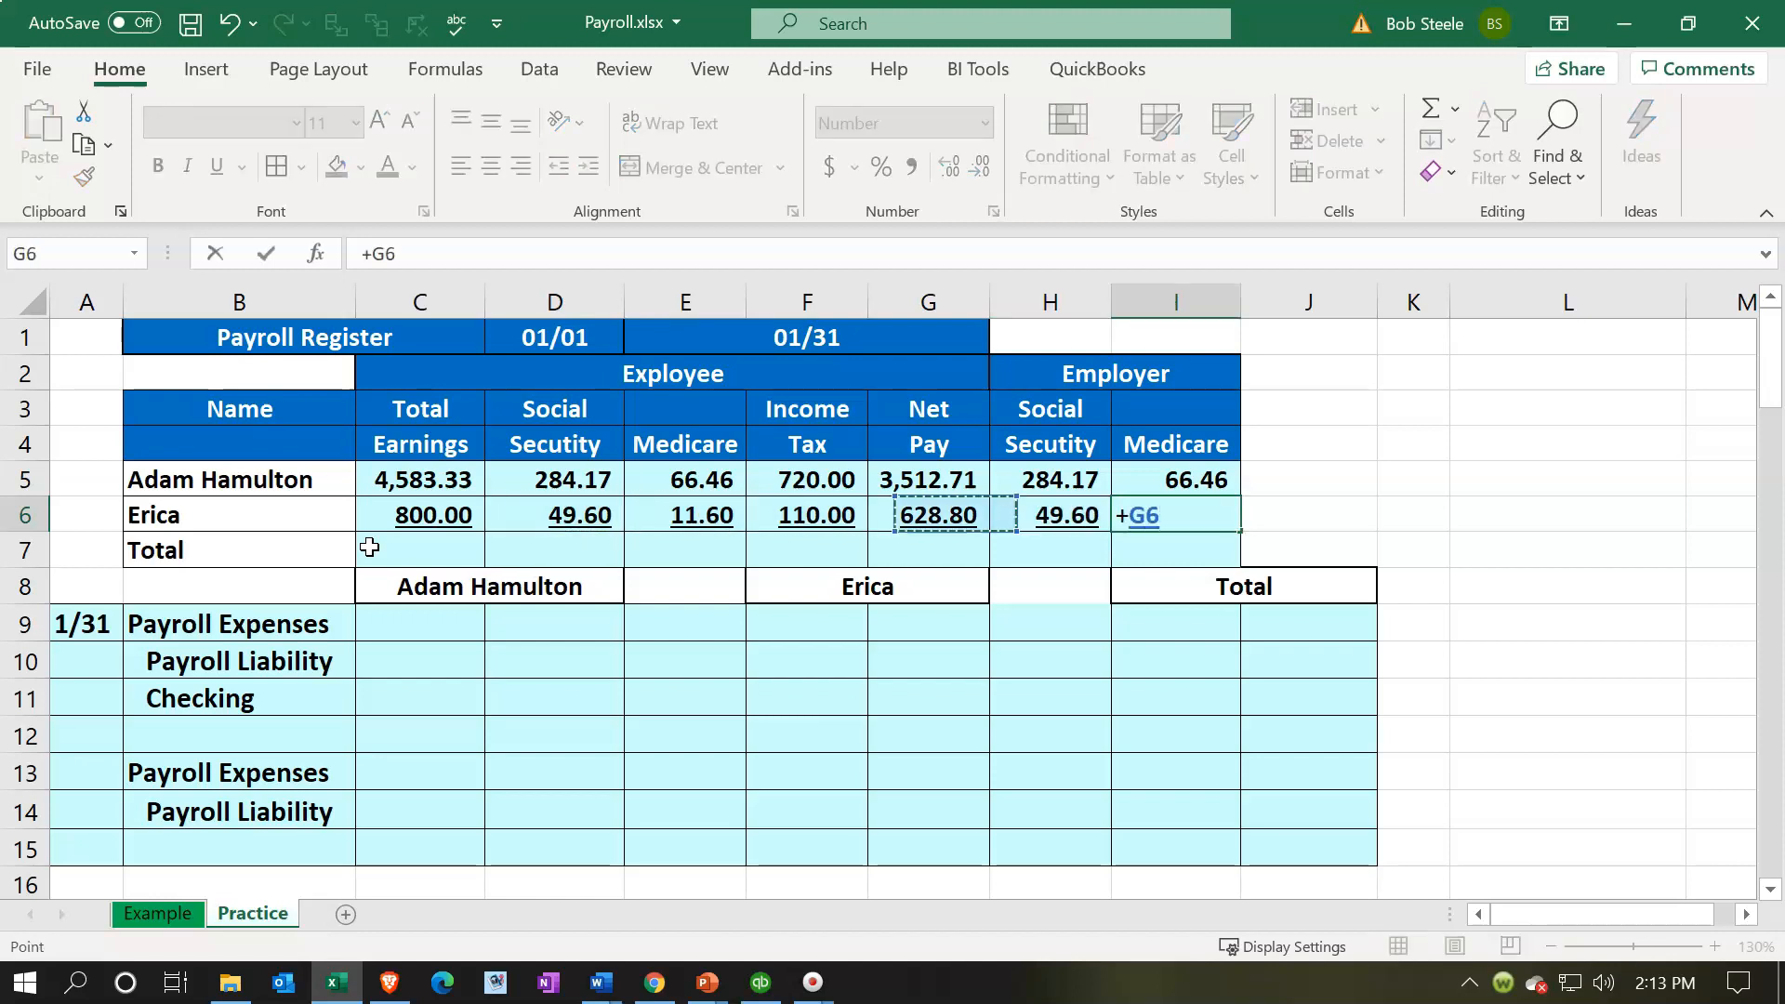
key("Return")
Total both employees' earnings in C7 with =SUM(C5:C6)
key("Left")
key("Left")
key("Left")
key("Left")
key("Left")
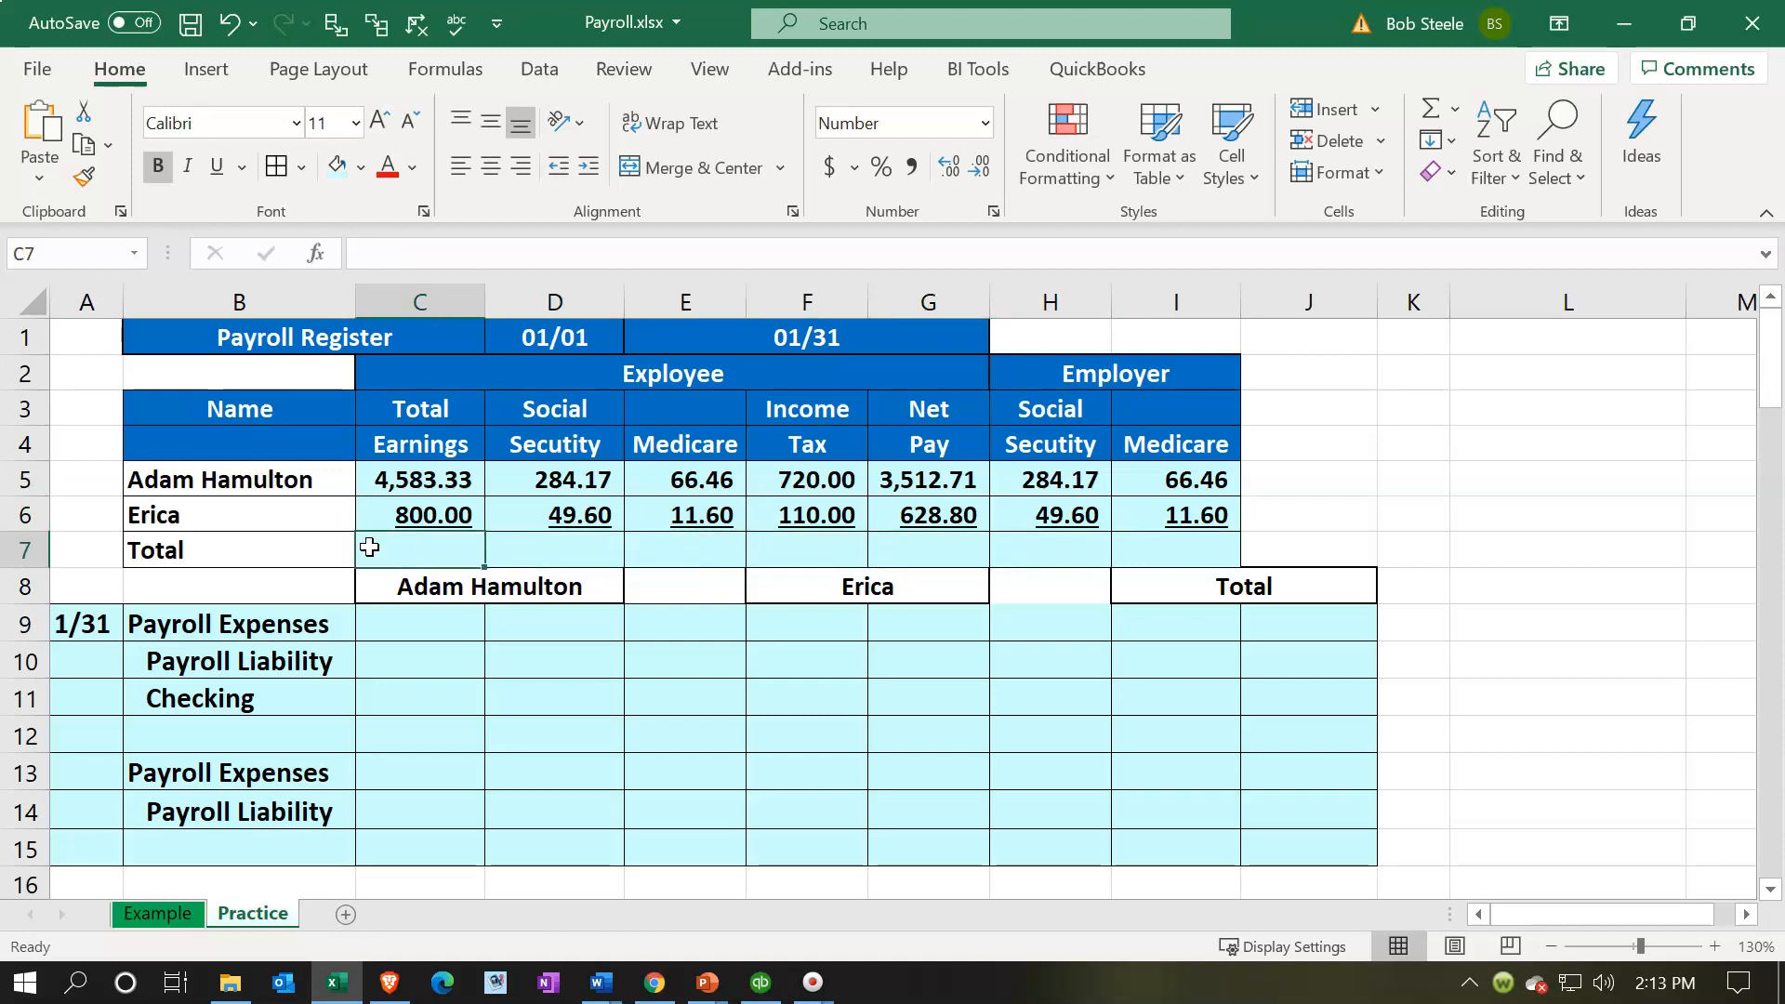
type("=sum(")
key("Up")
key("shift+Up")
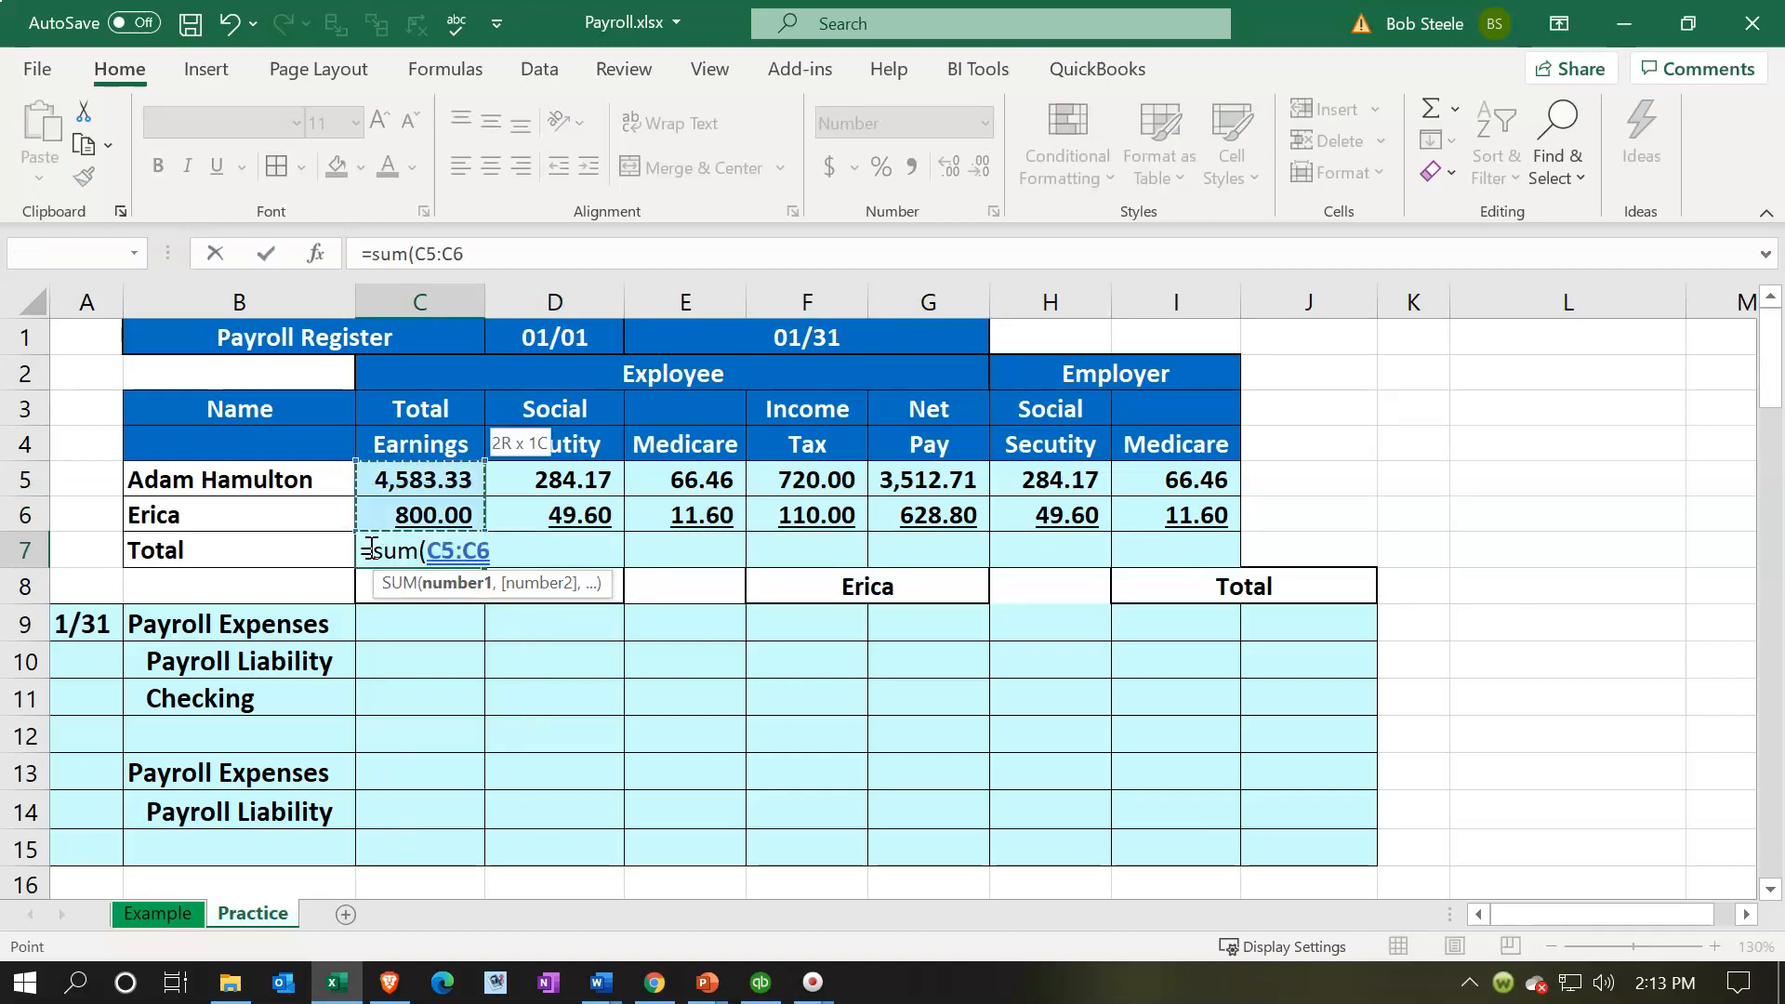
key("Return")
Copy the earnings total formula from C7 across the Total row to I7
key("Up")
key("Right")
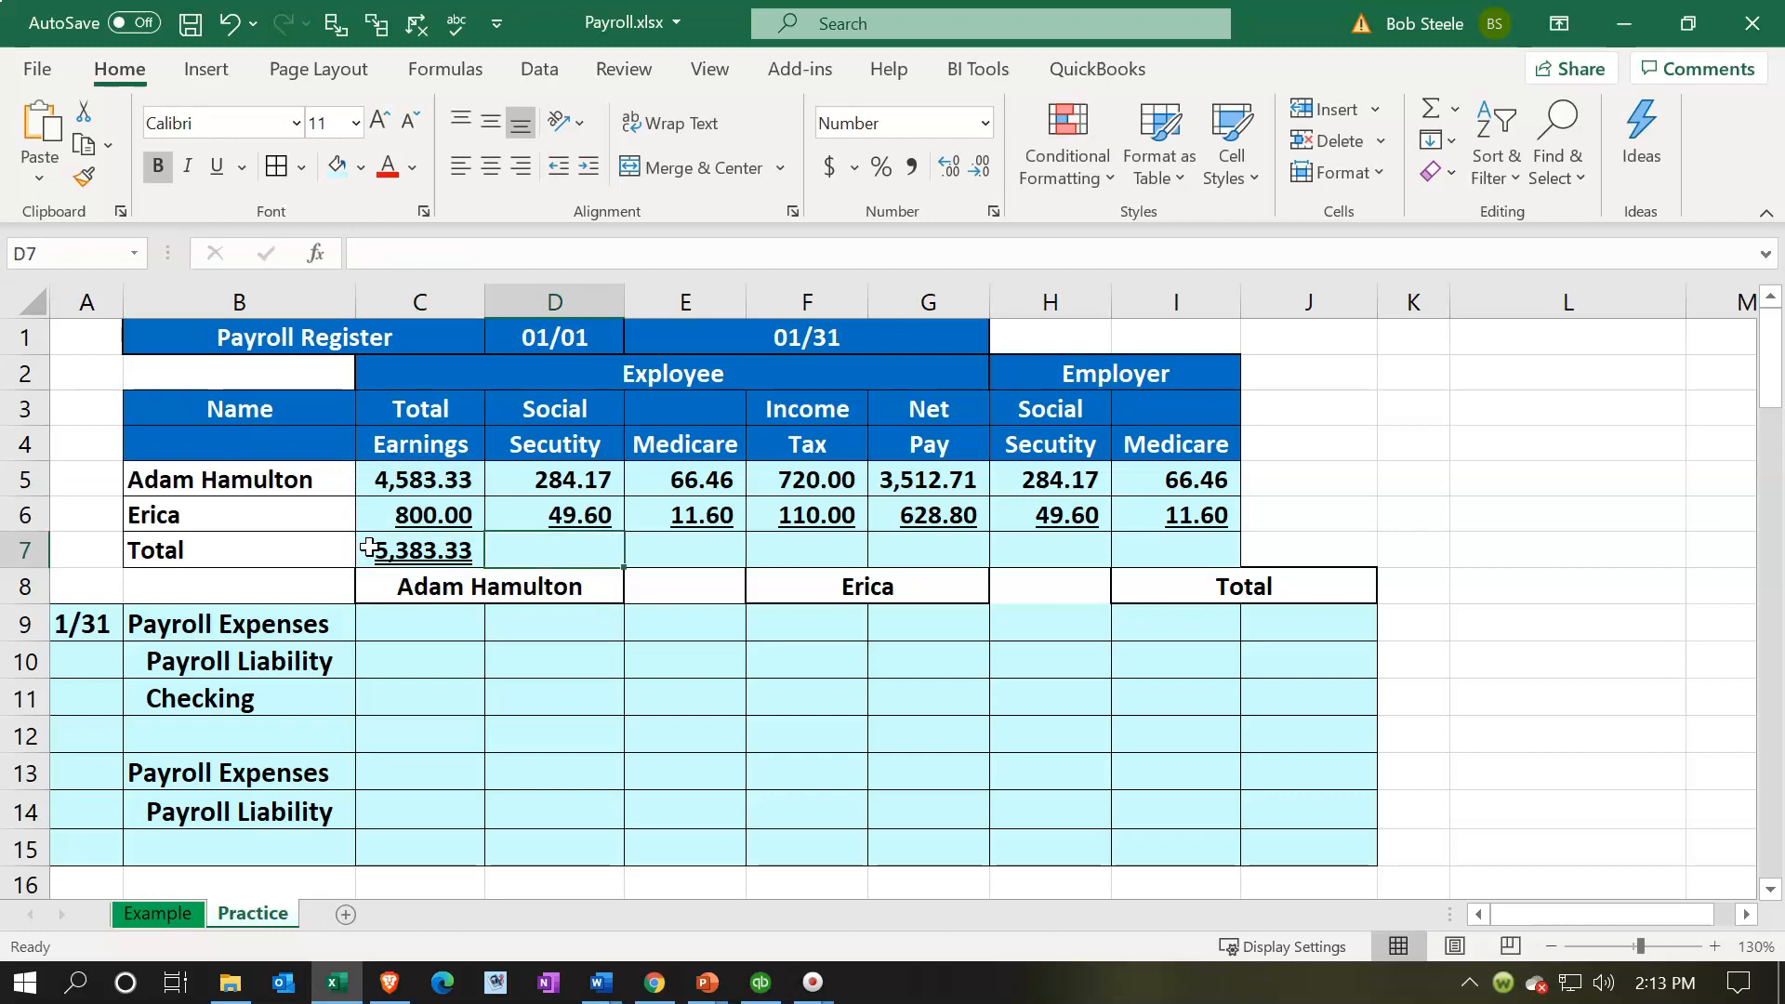
left_click(369, 548)
left_click_drag(486, 564, 1181, 556)
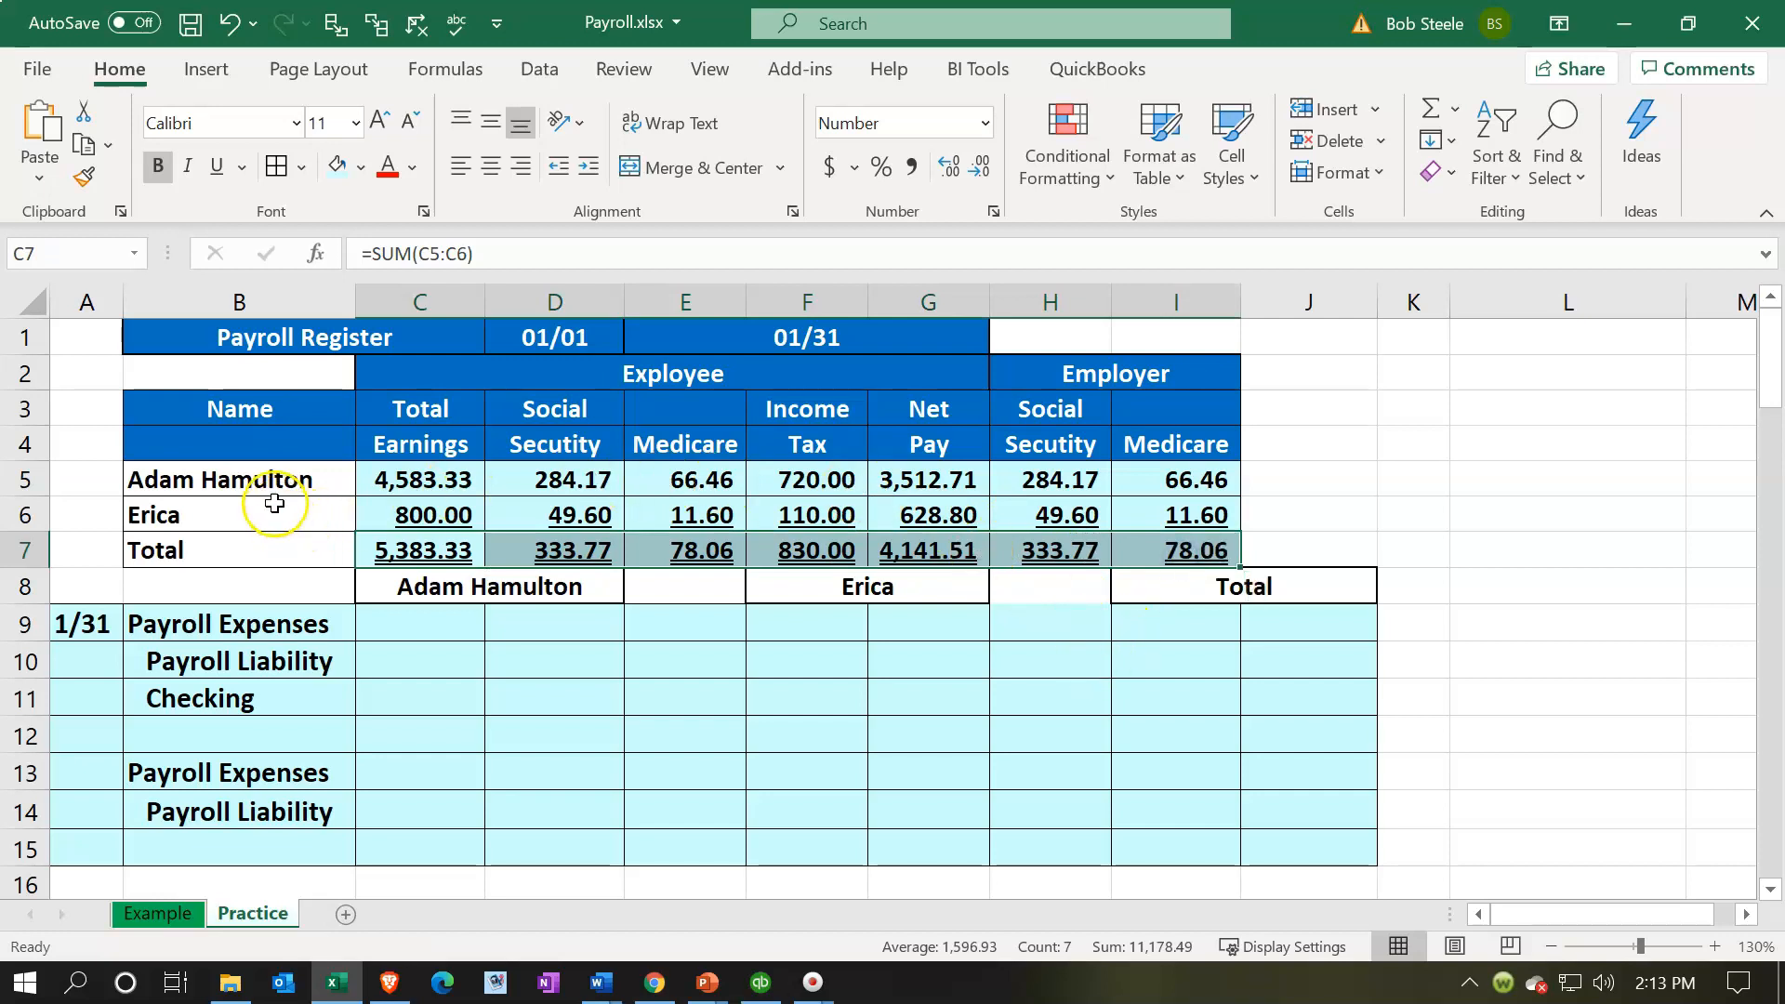
left_click(284, 474)
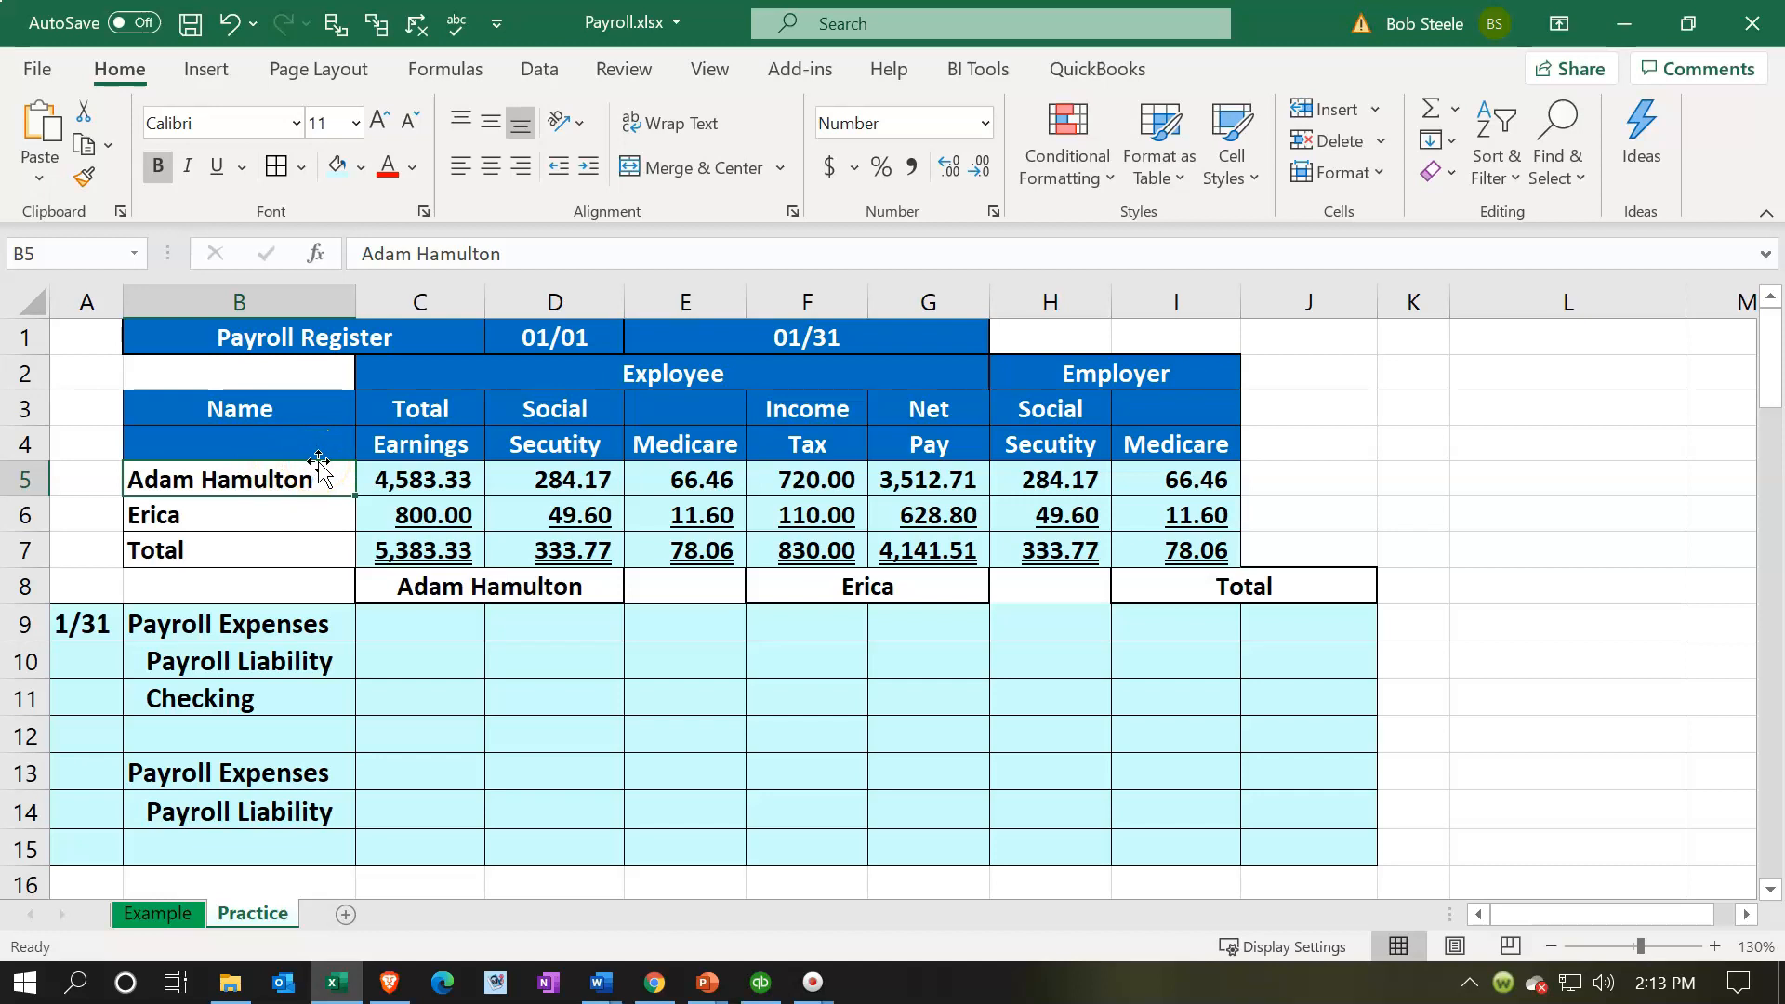
left_click_drag(400, 549, 586, 555)
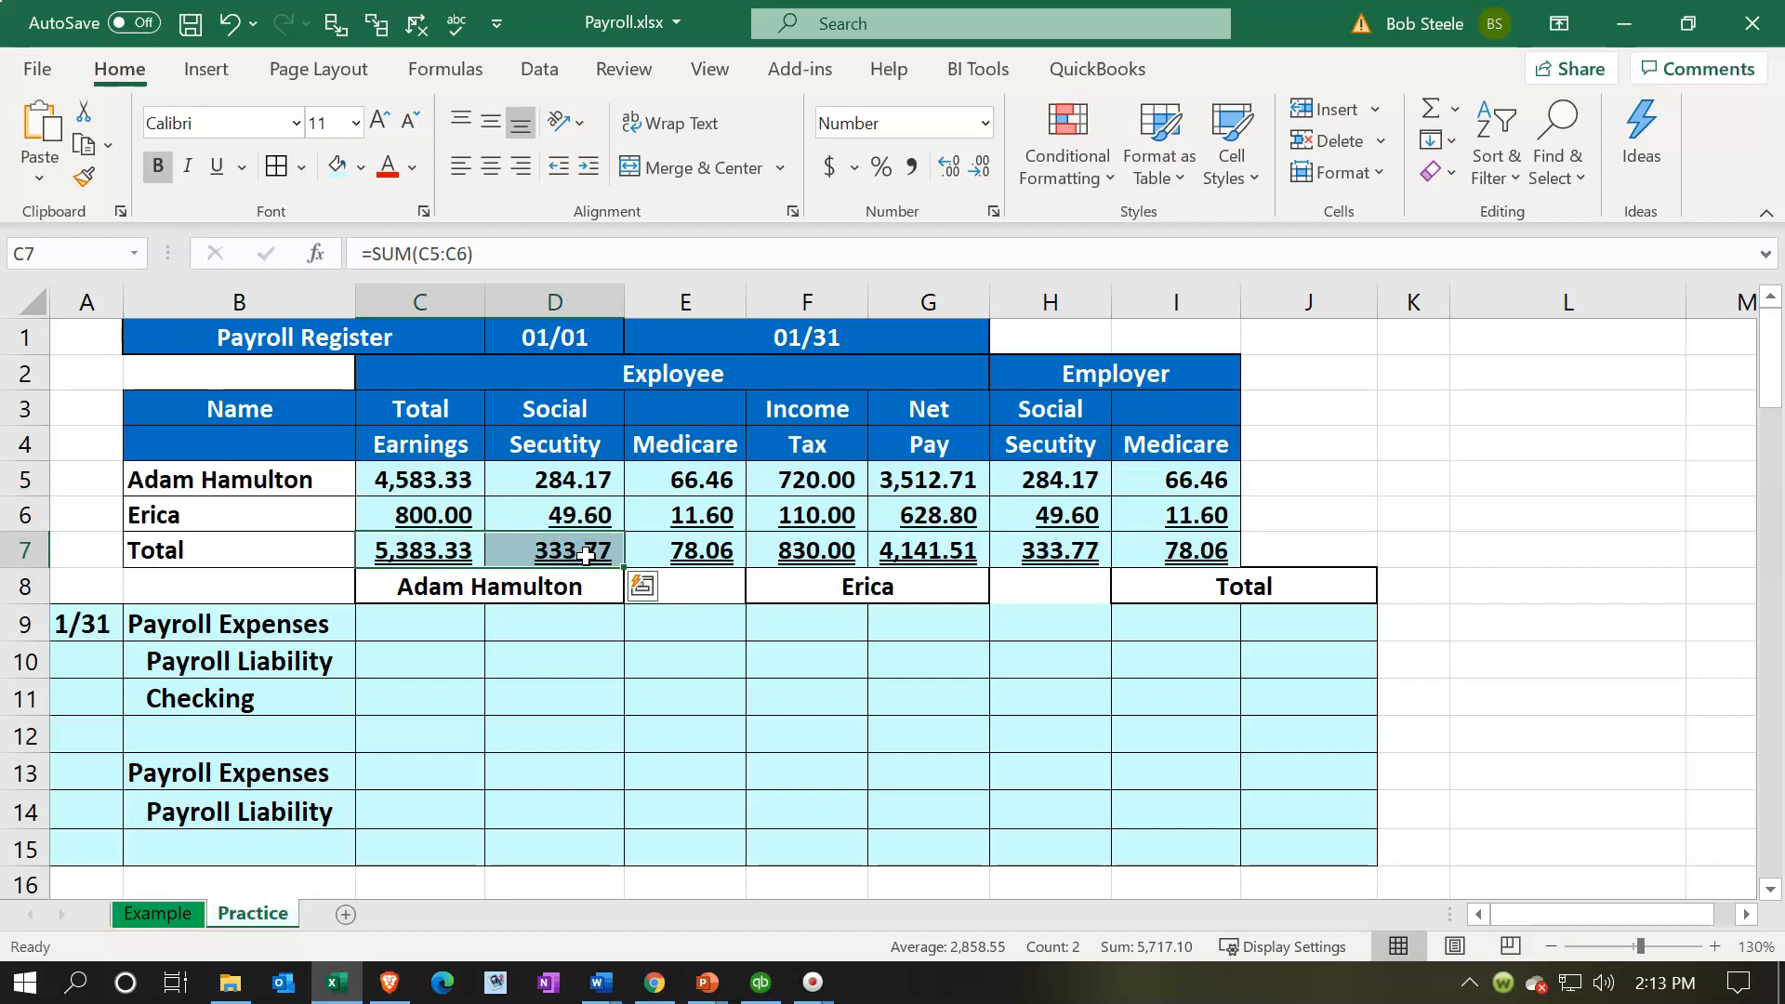
left_click(310, 453)
left_click(306, 480)
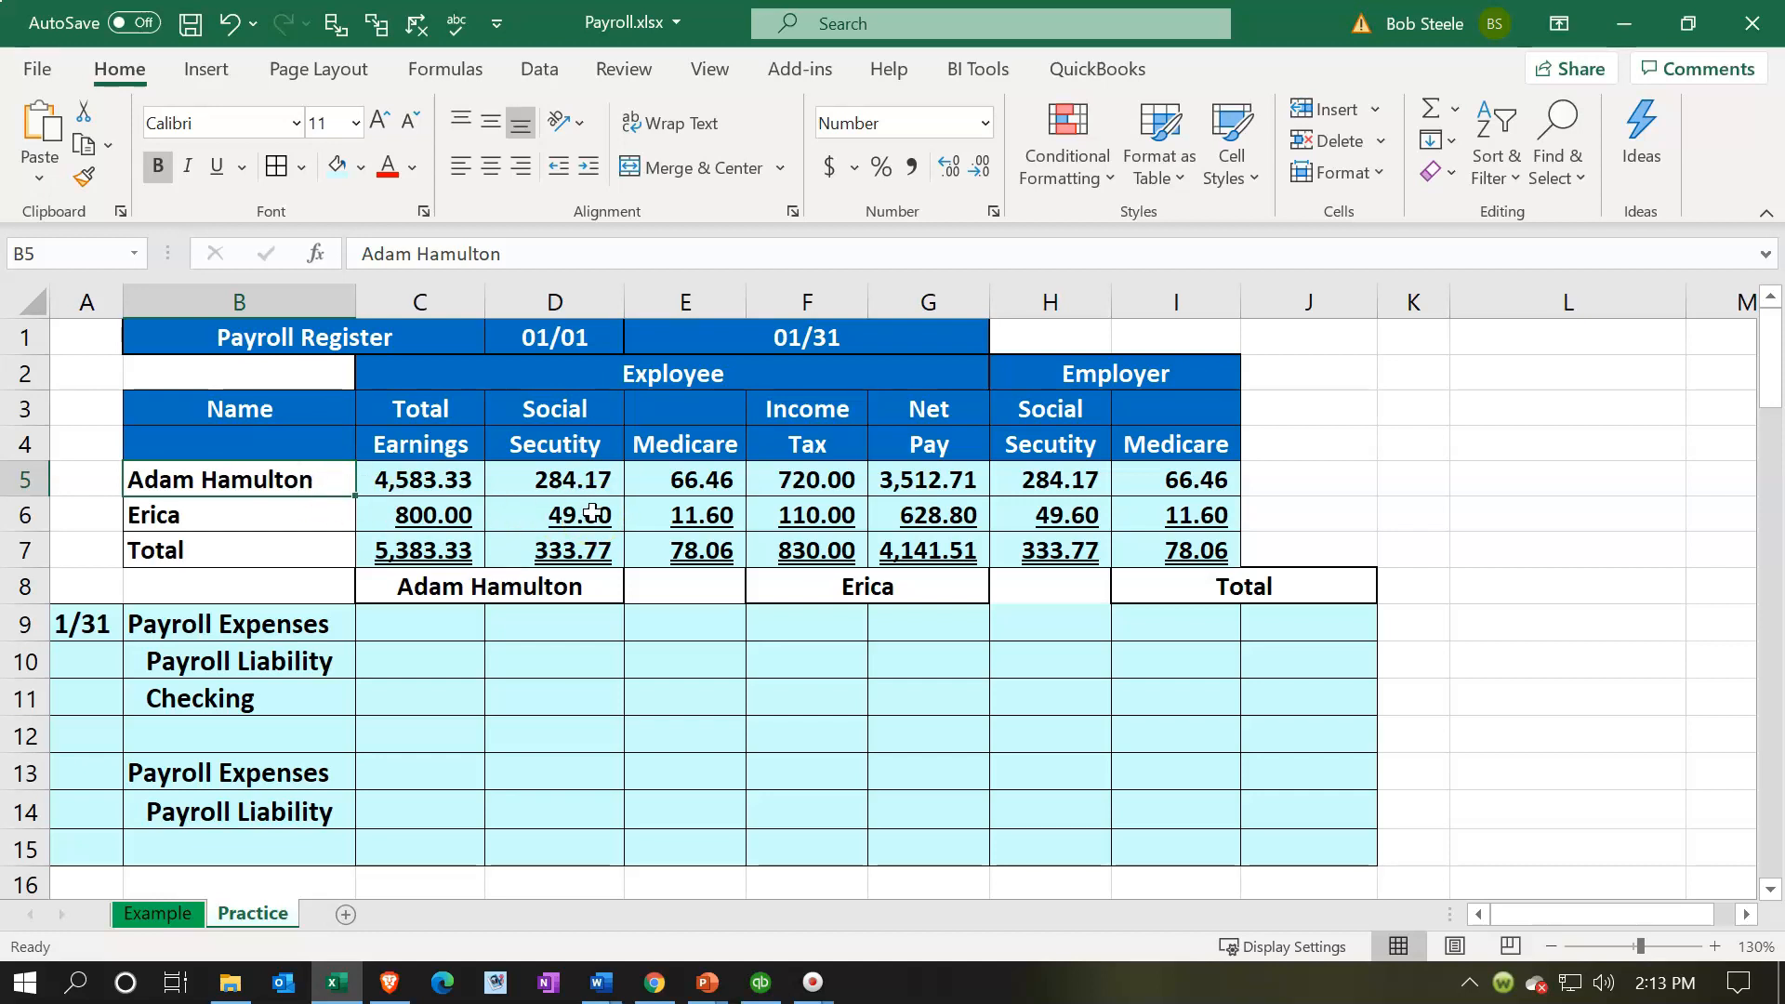
Record the first employee's payroll expense in C9 by linking it to total earnings with =C5
left_click(439, 629)
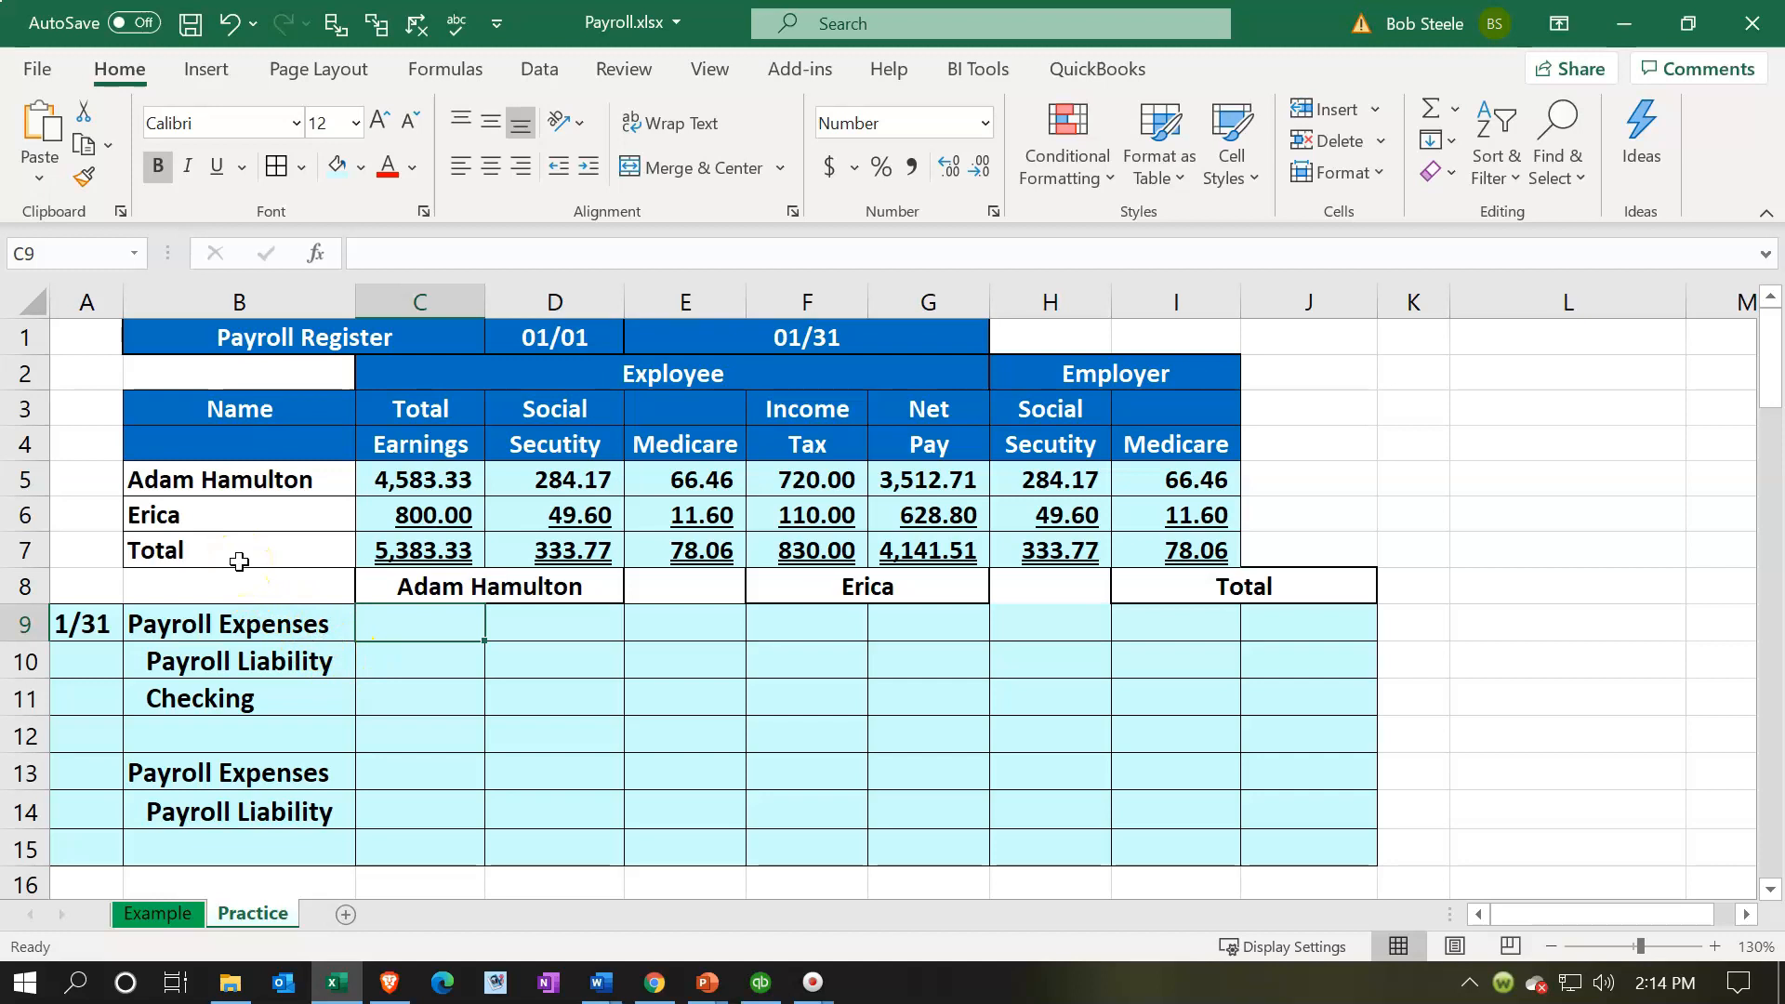
type("=")
key("Up")
key("Up")
key("Up")
key("Up")
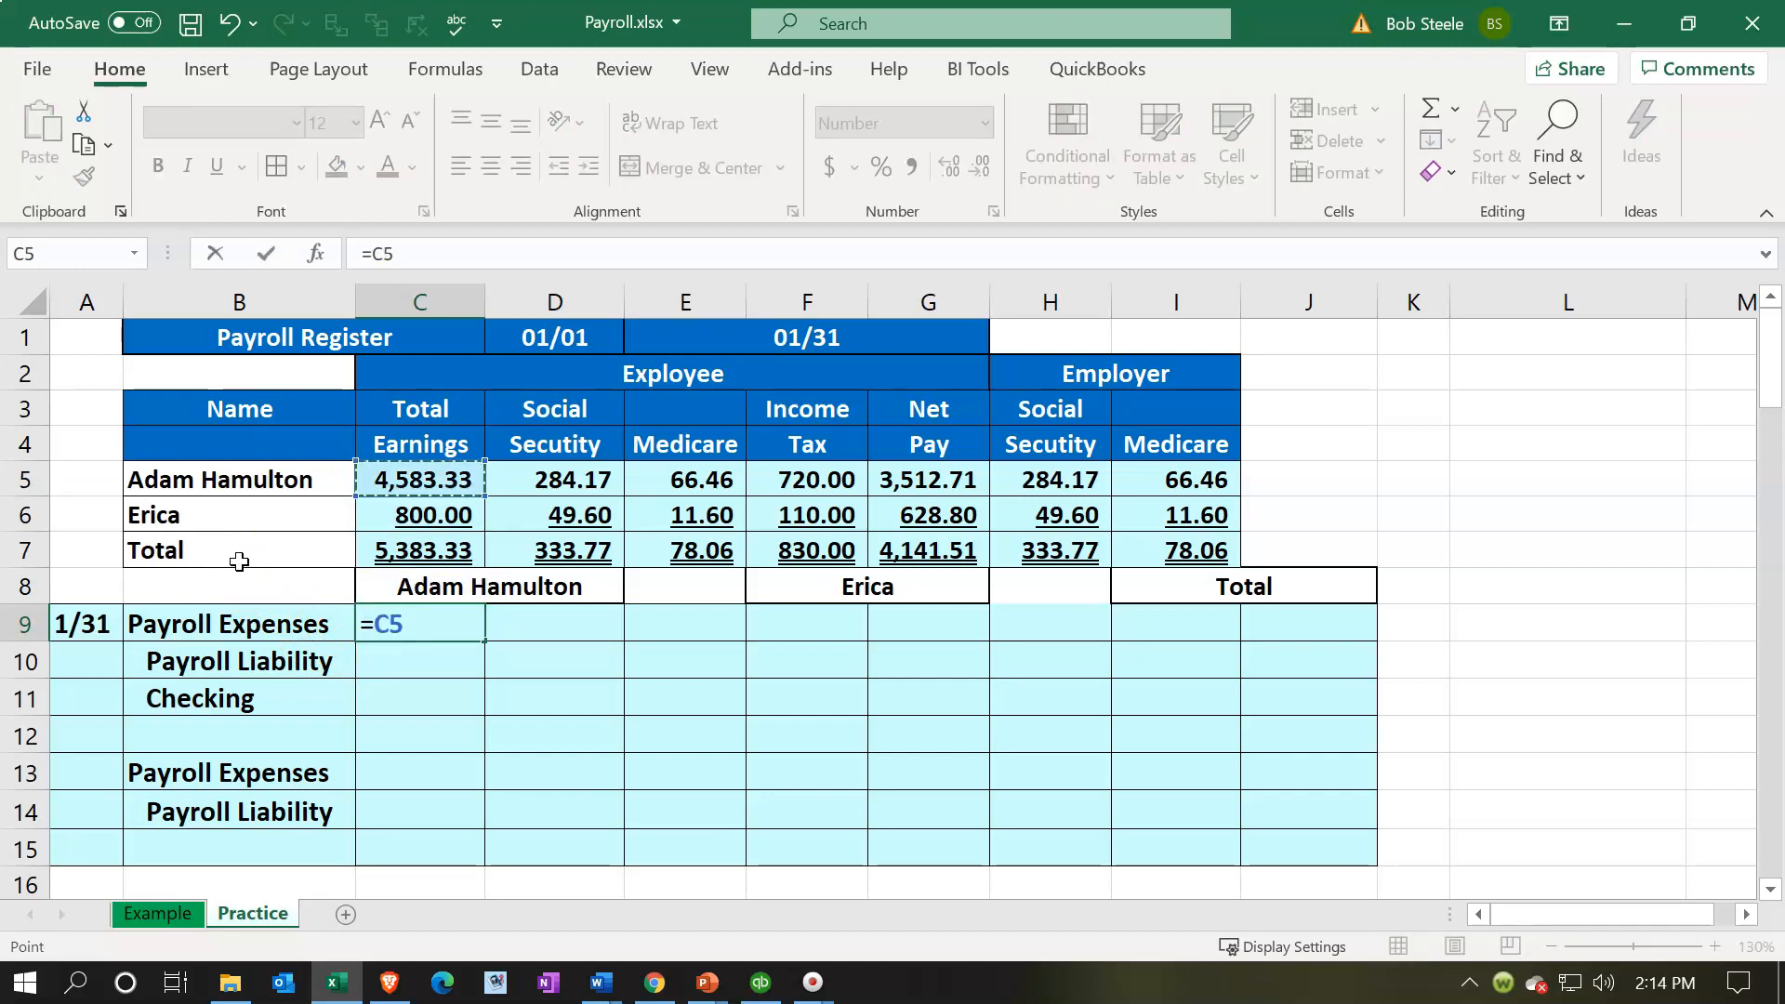
key("Return")
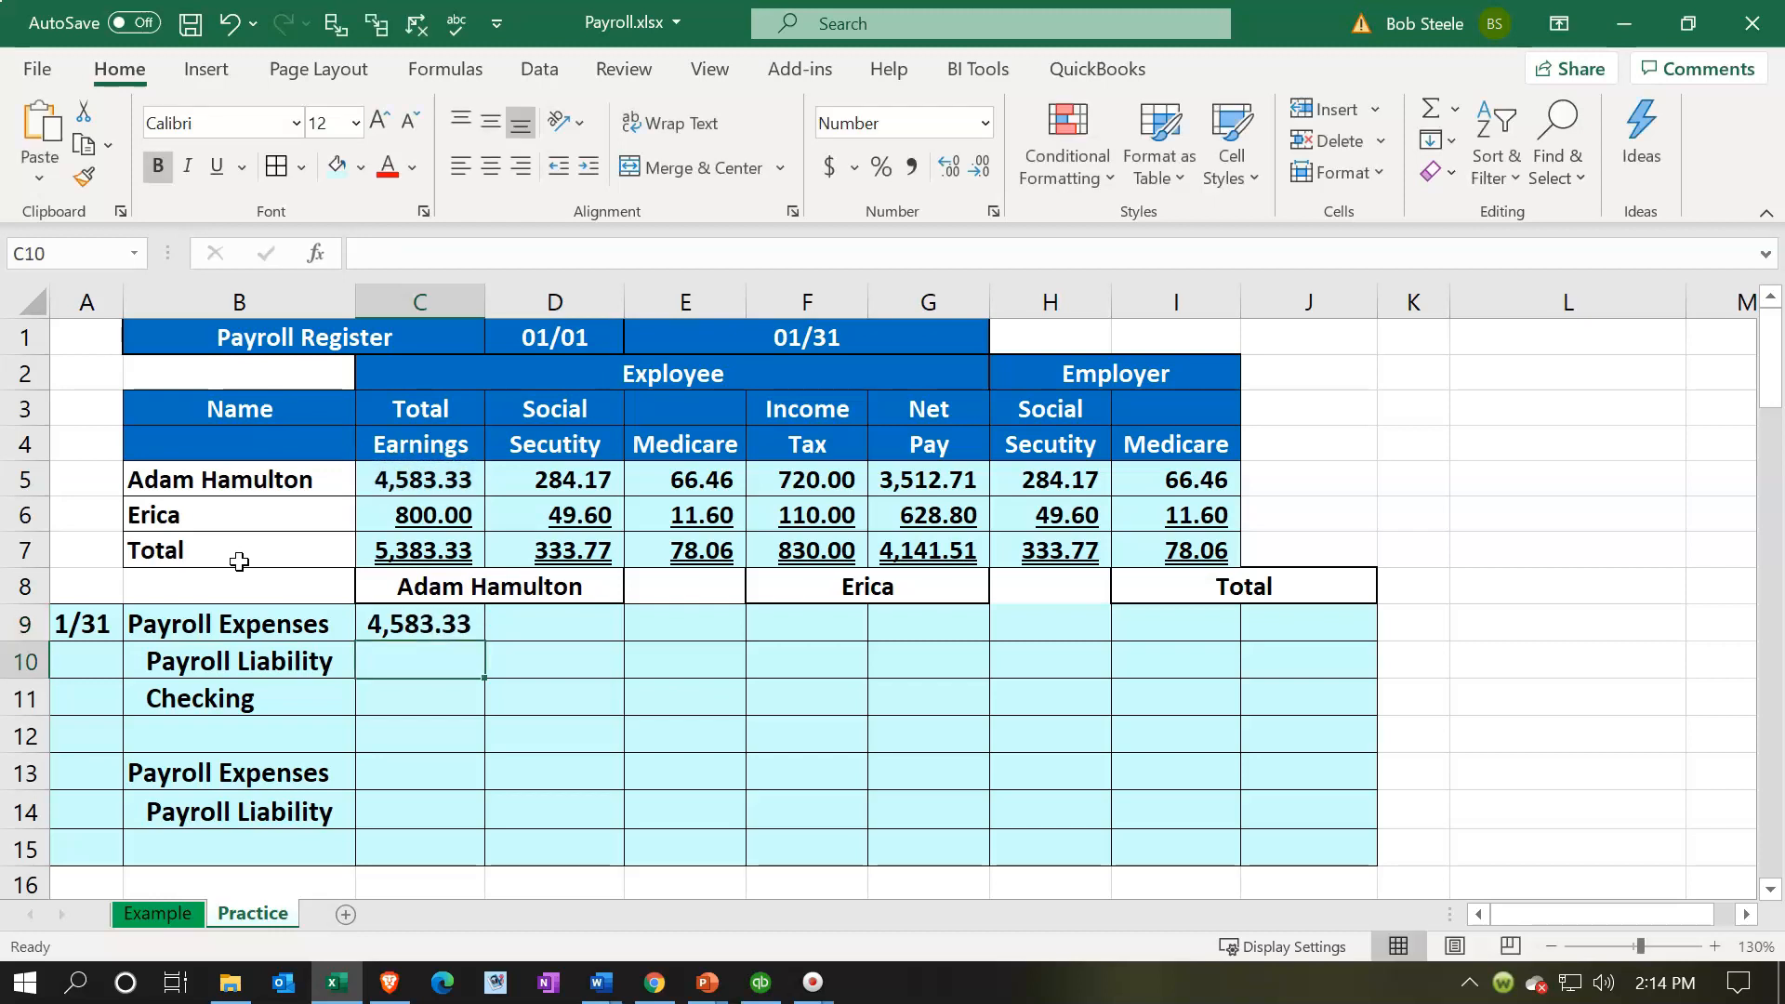
Record the first employee's checking credit in D11 as negative net pay with =-G5
key("Right")
key("Down")
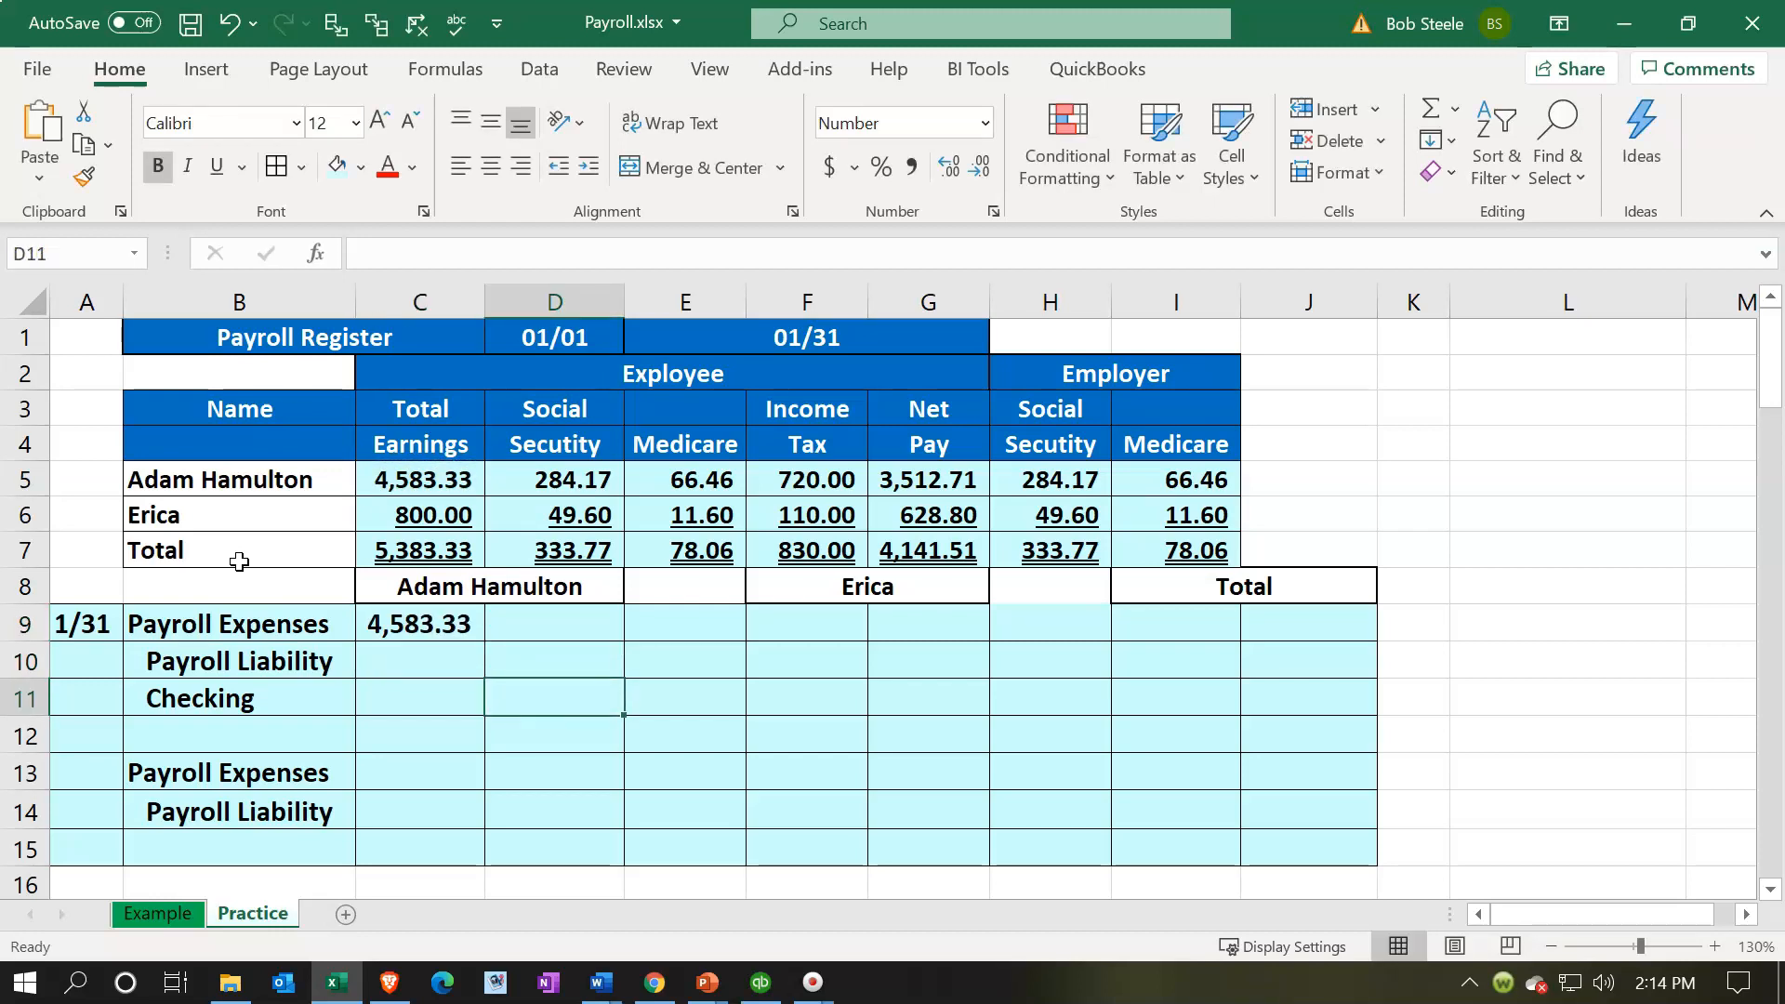
type("=")
key("Up")
key("Up")
key("Up")
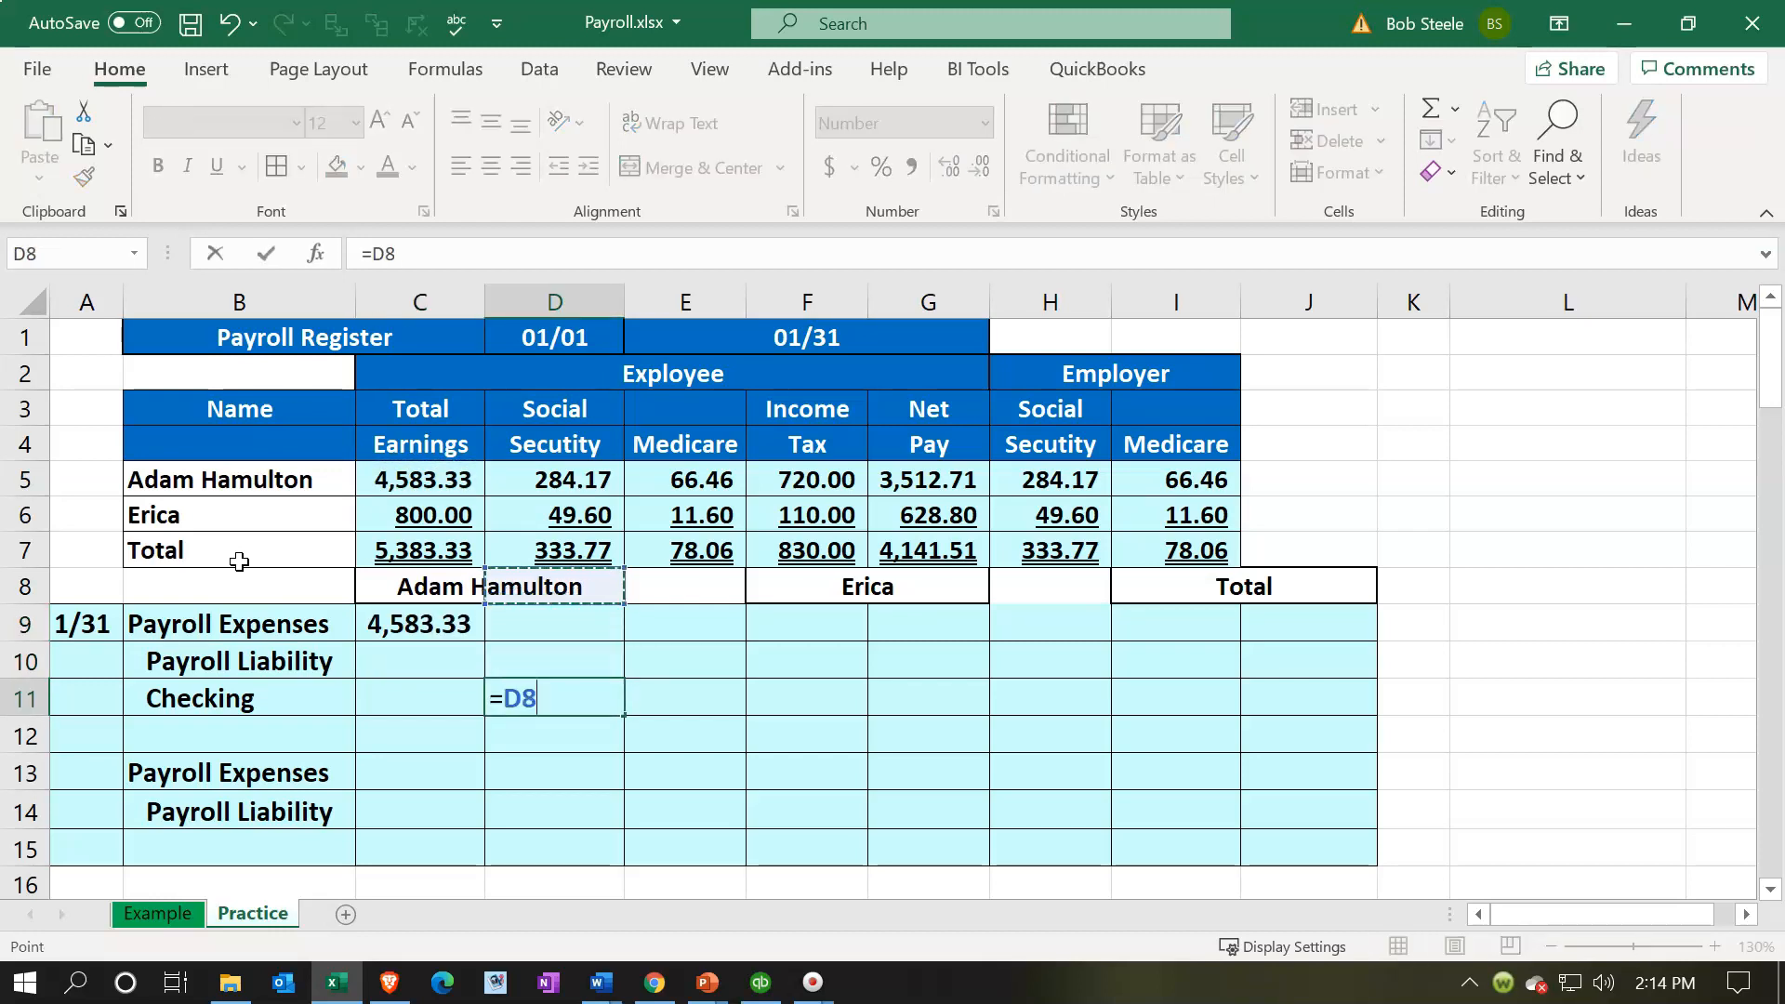
key("BackSpace")
key("BackSpace")
key("BackSpace")
type("-")
key("Up")
key("Up")
key("Up")
key("Up")
key("Up")
key("Up")
key("Right")
key("Right")
key("Right")
key("Return")
Record the first employee's payroll liability credit in D10 as the negative sum of the withholdings, -SUM(D5:F5)
key("Up")
key("Up")
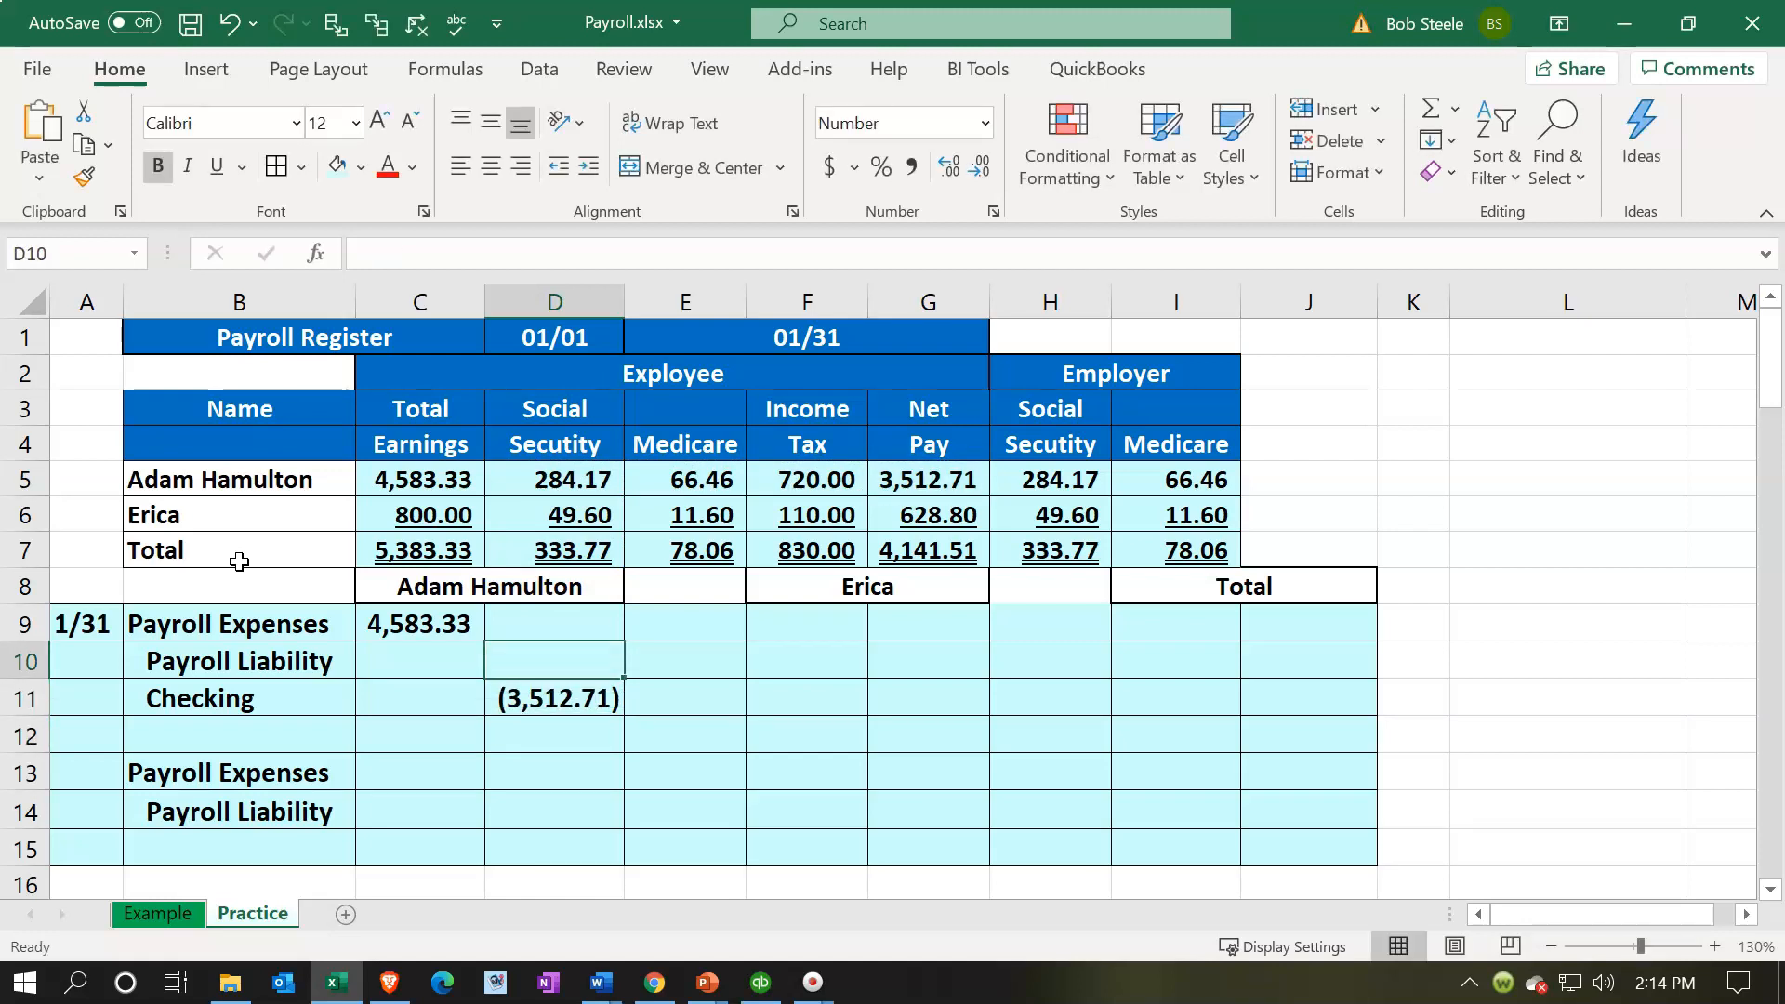
type("-sum(")
key("Up")
key("Up")
key("Up")
key("Up")
key("Up")
key("shift+Right")
key("shift+Right")
key("Return")
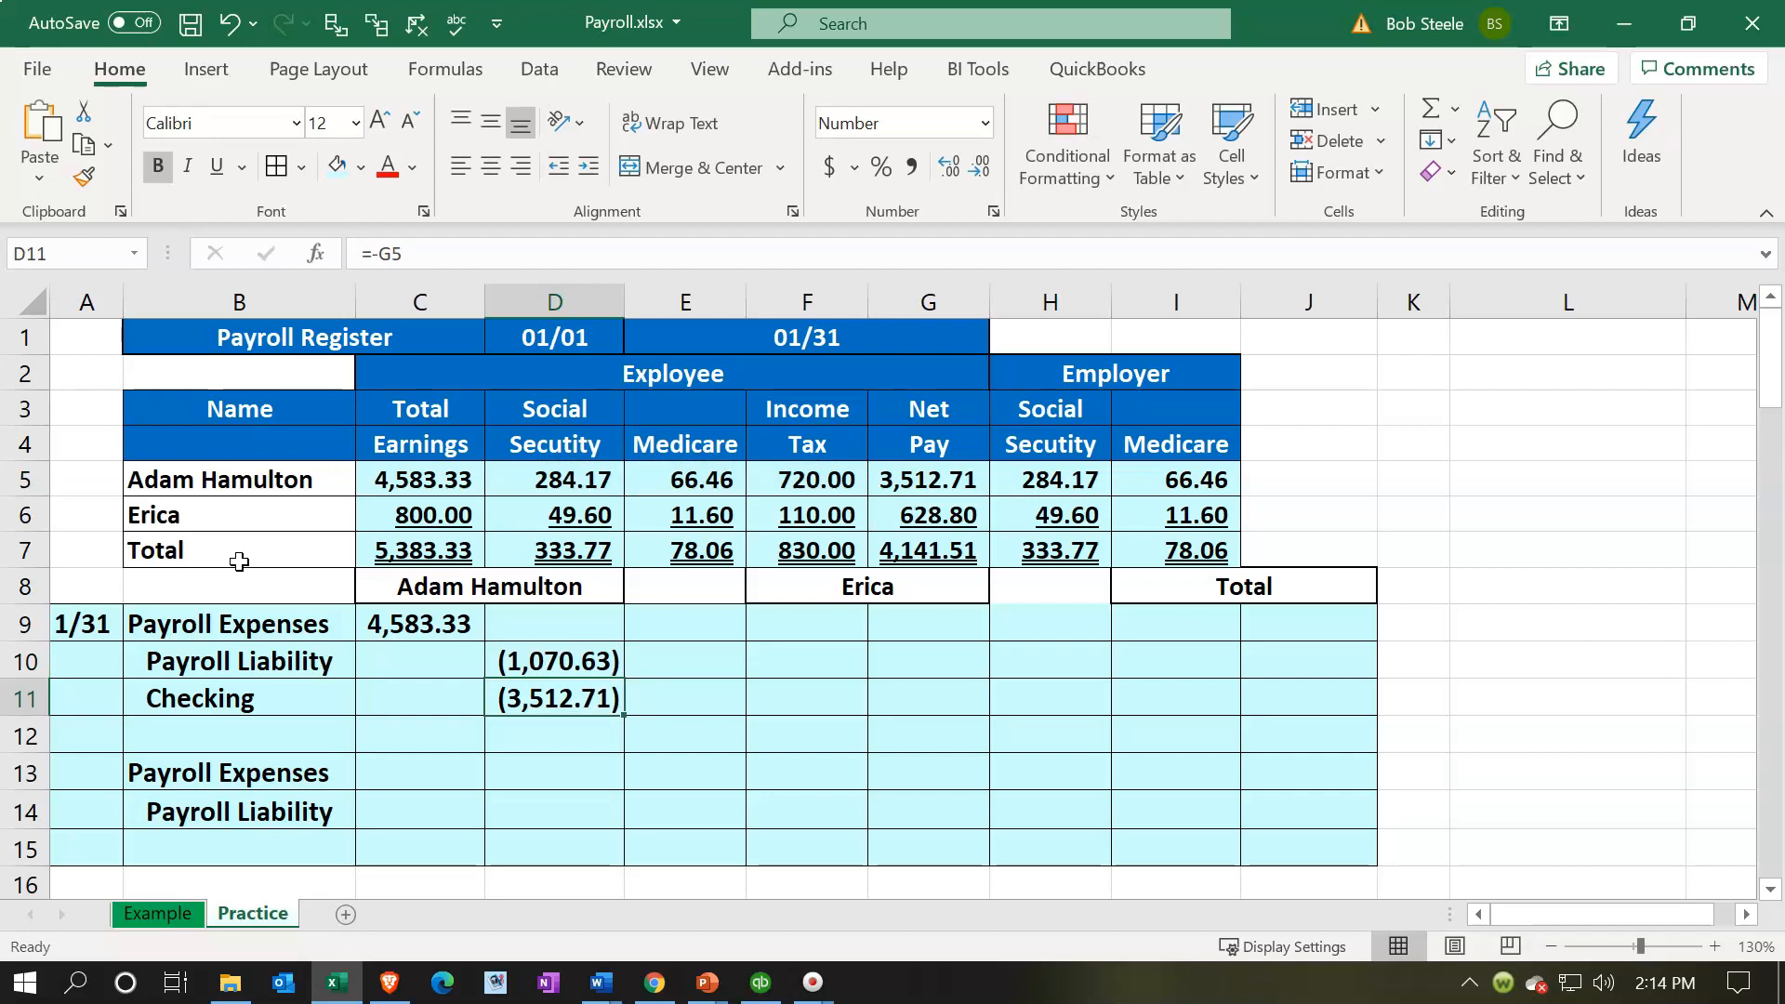
left_click(448, 609)
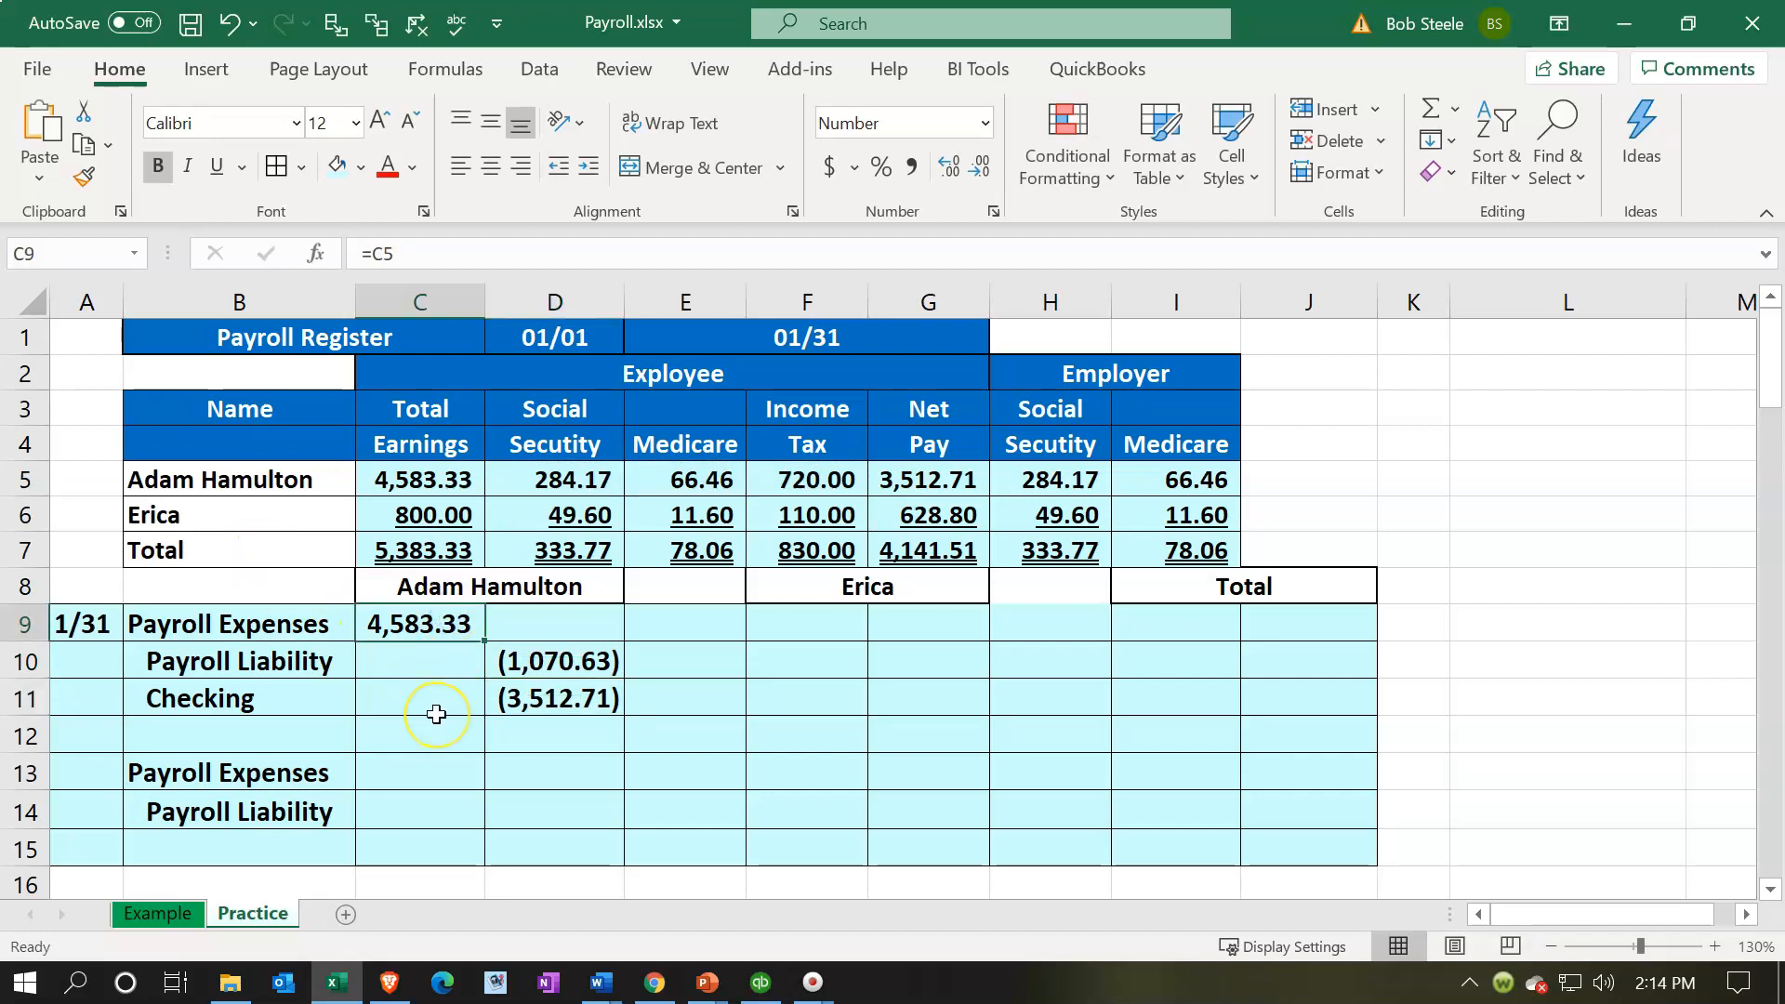
key("Down")
key("Right")
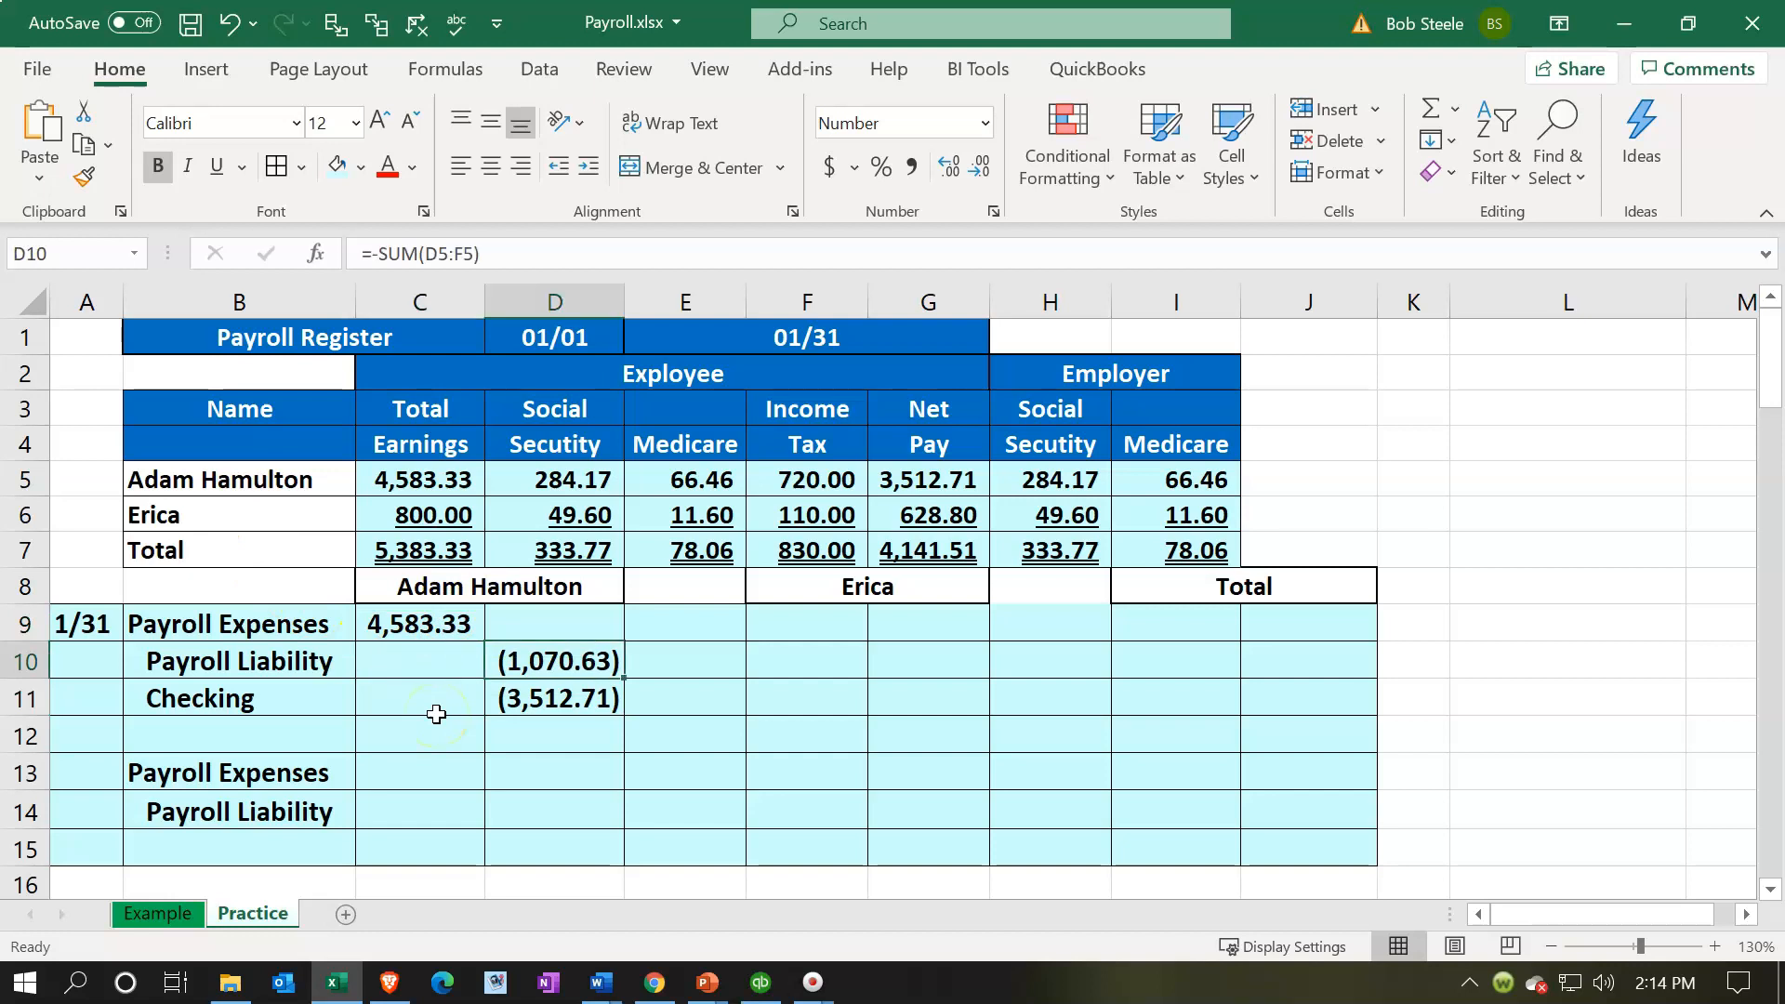
key("Down")
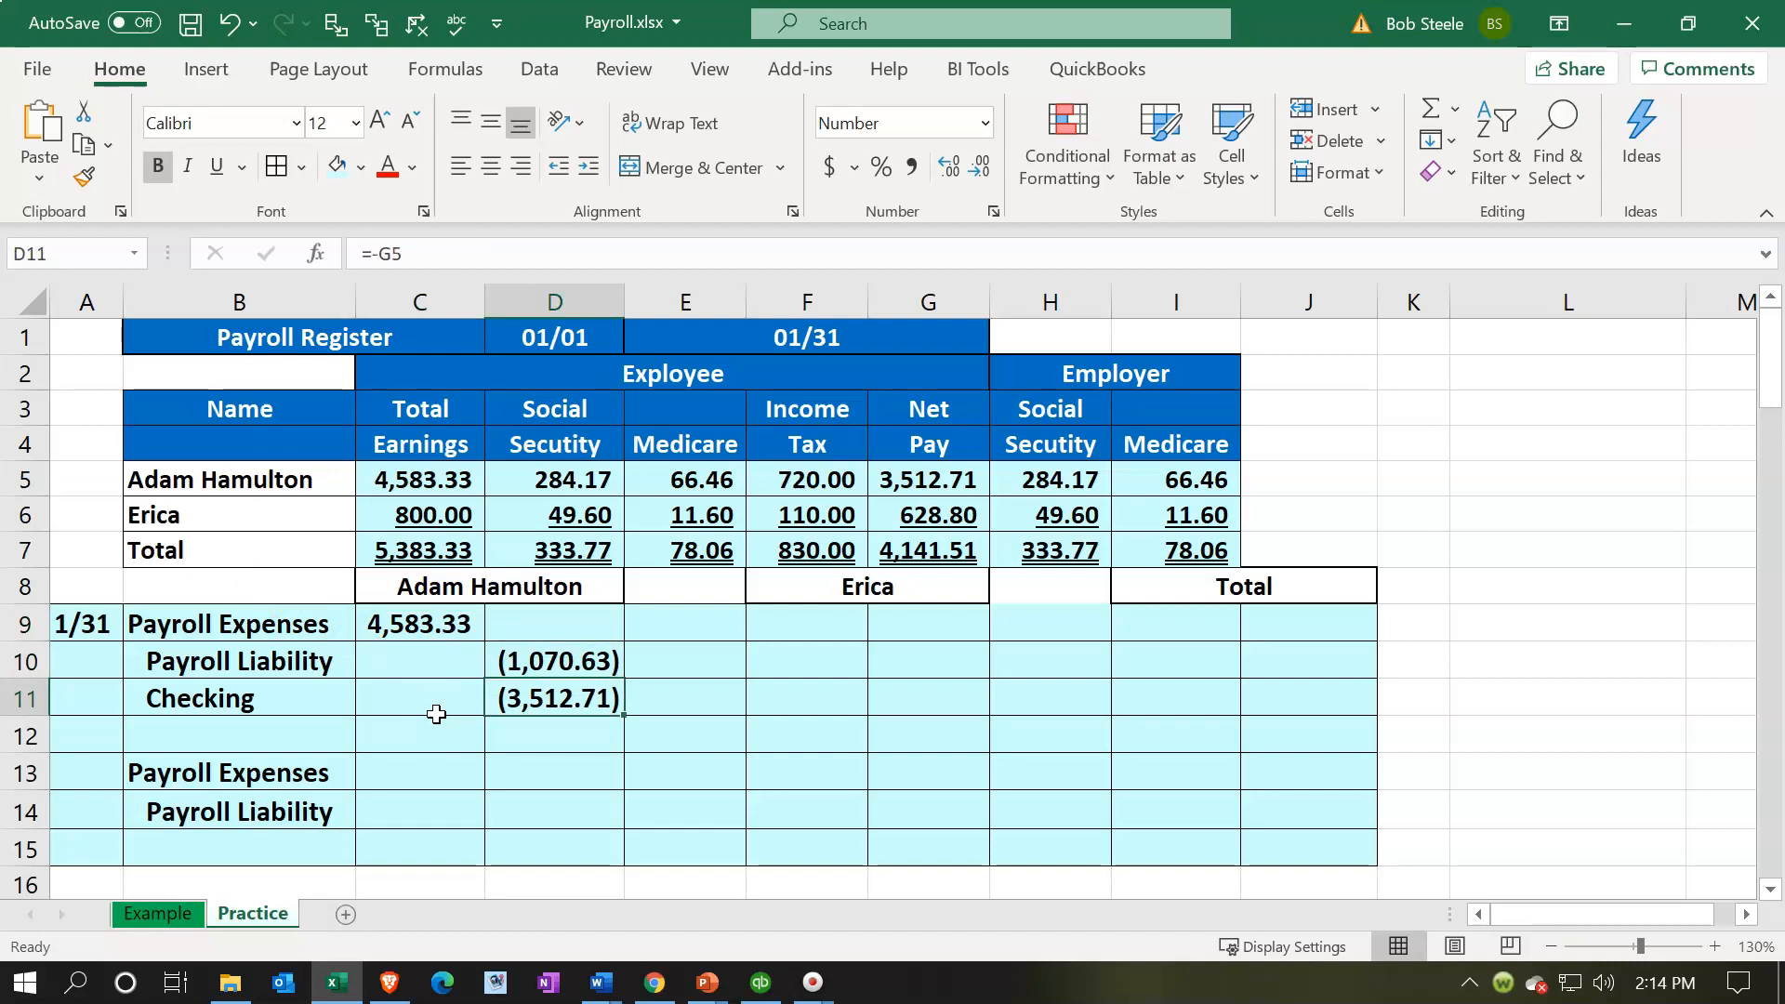
Record the second employee's payroll expense in F9 by linking it to total earnings with =C6
key("Right")
key("Right")
key("Up")
key("Up")
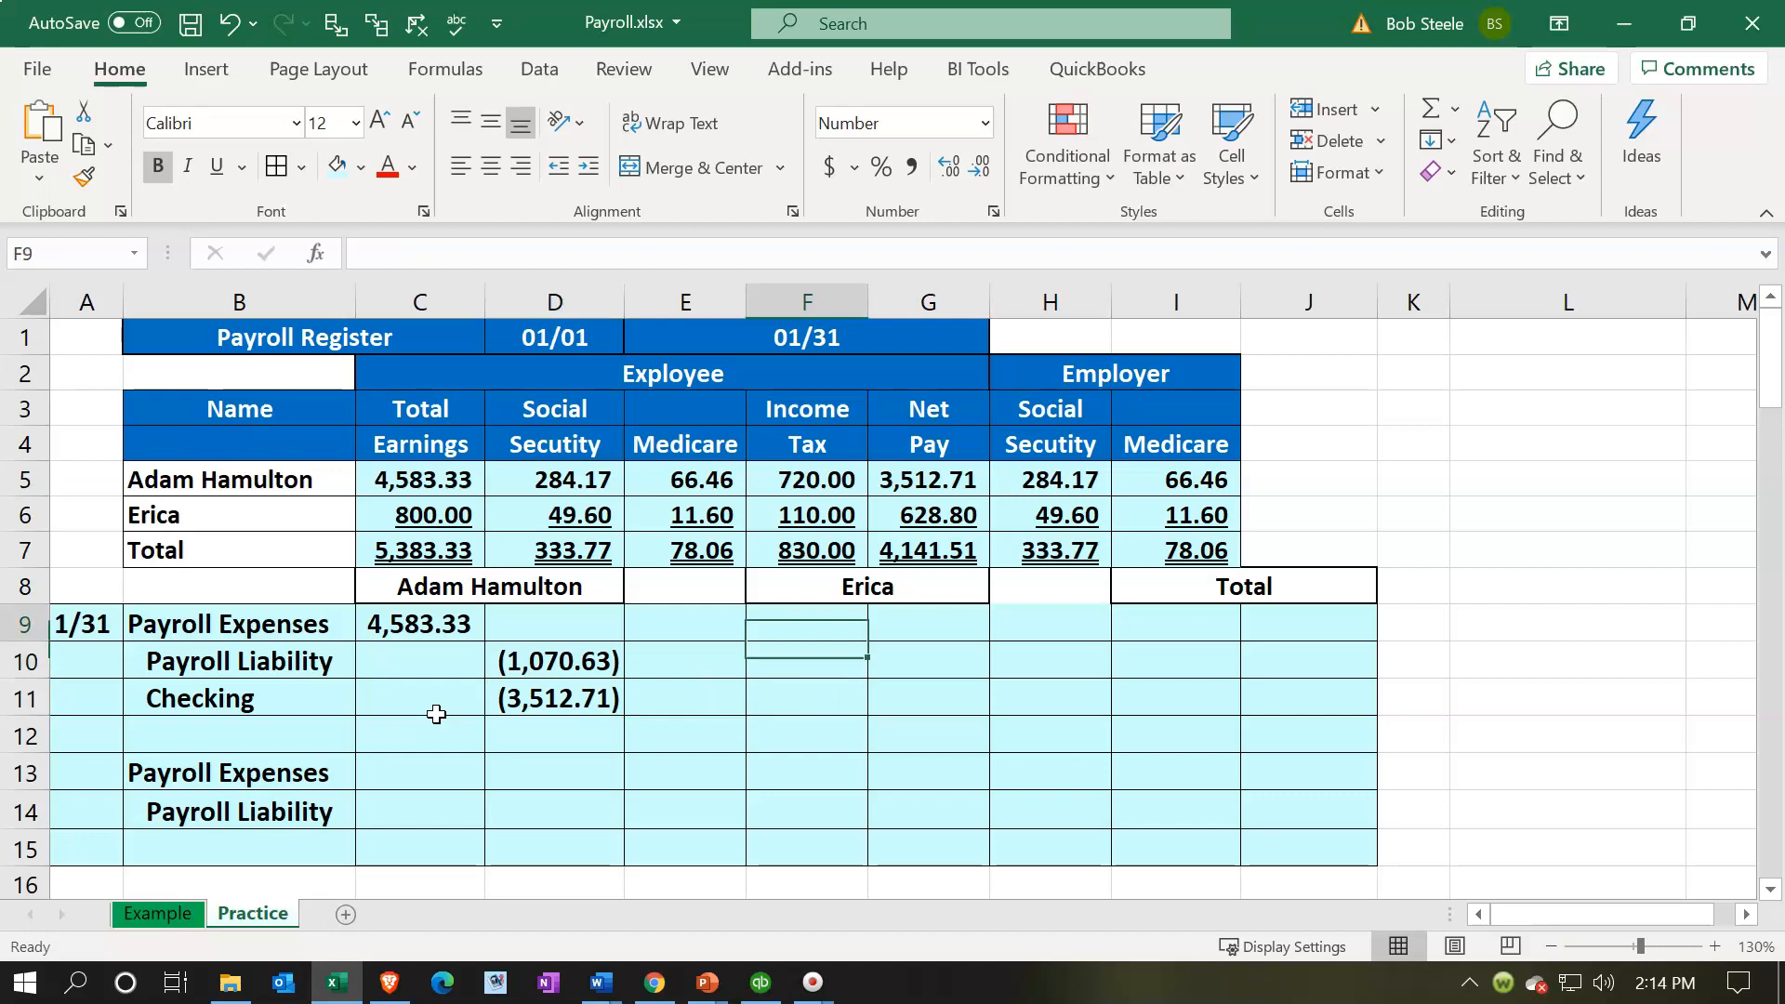
type("=")
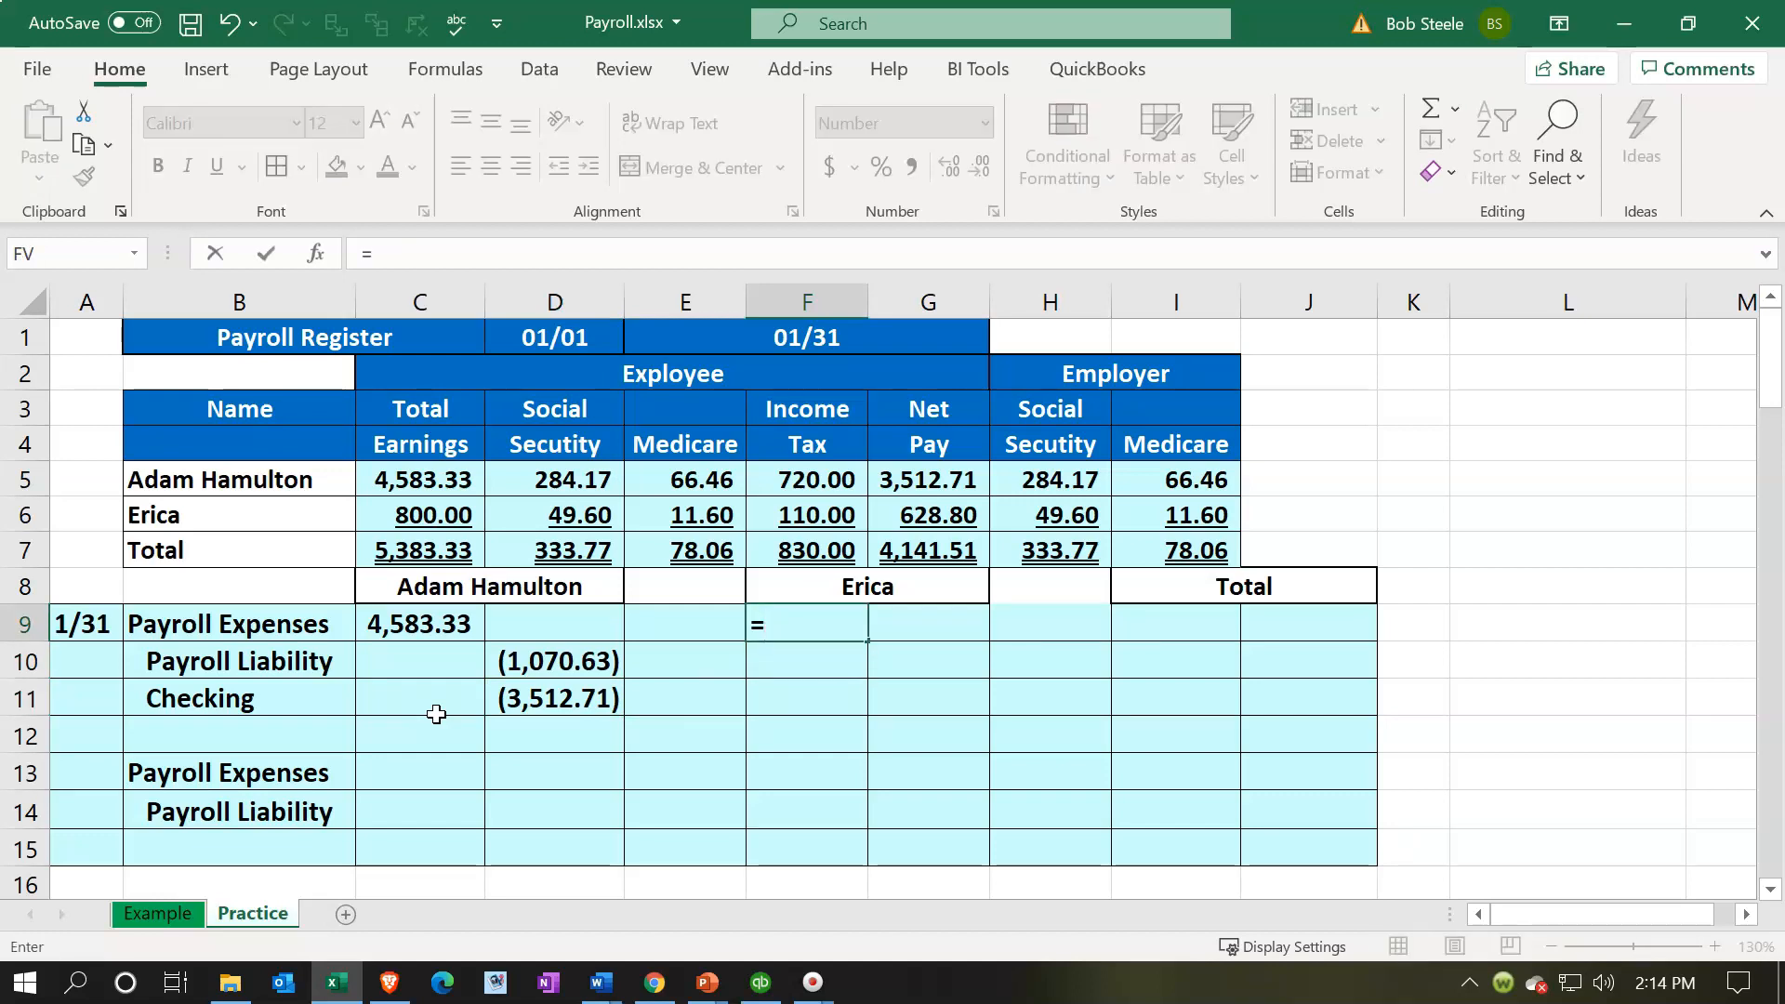
key("Left")
key("Left")
key("Left")
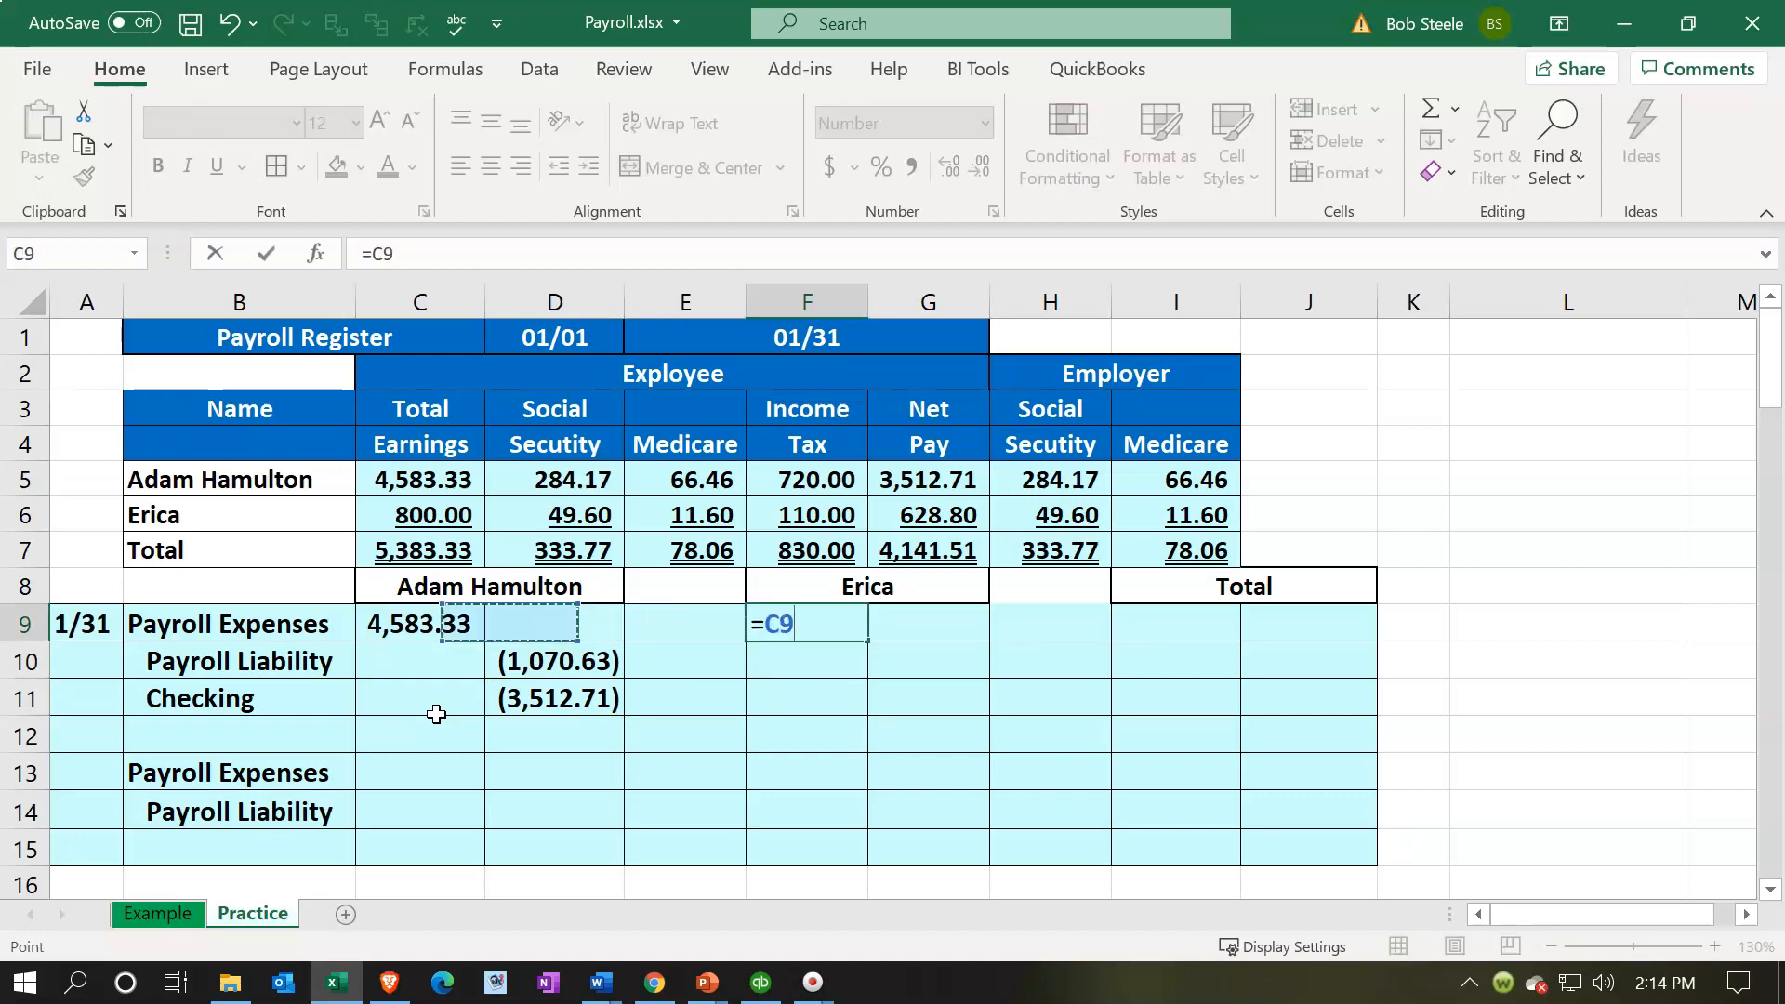
key("Up")
key("Up")
key("Up")
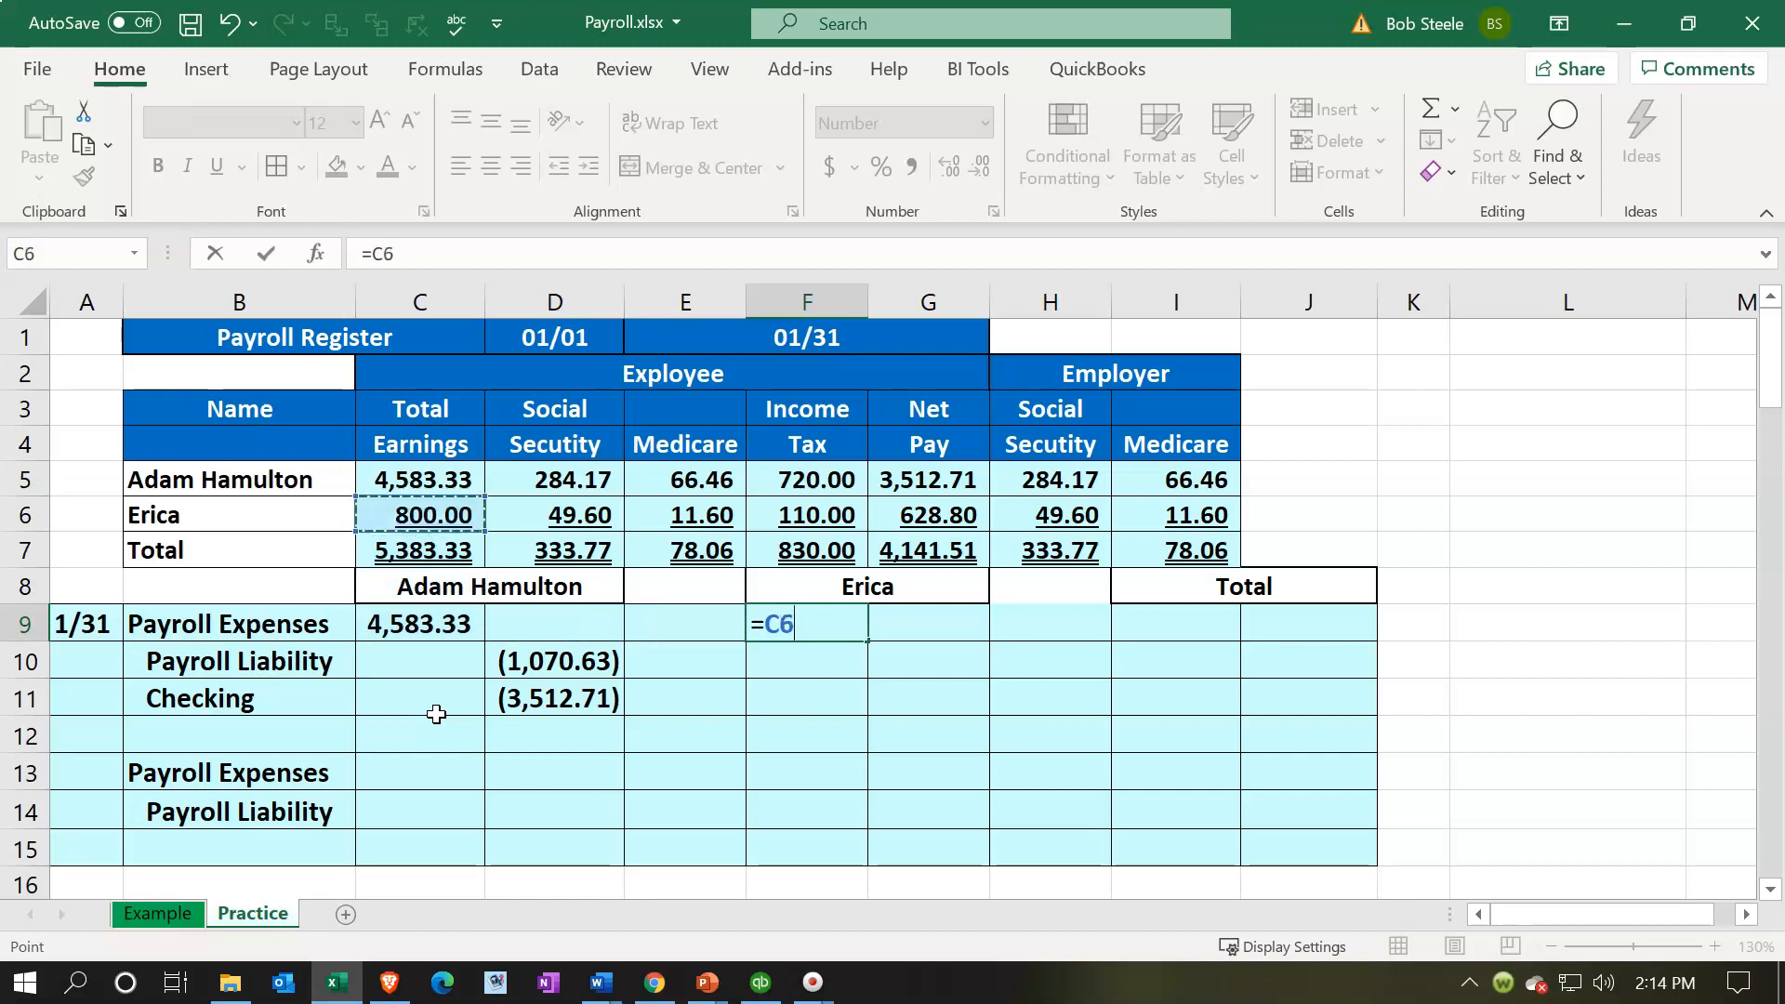
key("Return")
Try to record the second employee's checking credit in G11 with the formula -F6
key("Down")
key("Right")
type("-")
key("Up")
key("Up")
key("Up")
key("Up")
key("Up")
key("Left")
key("Return")
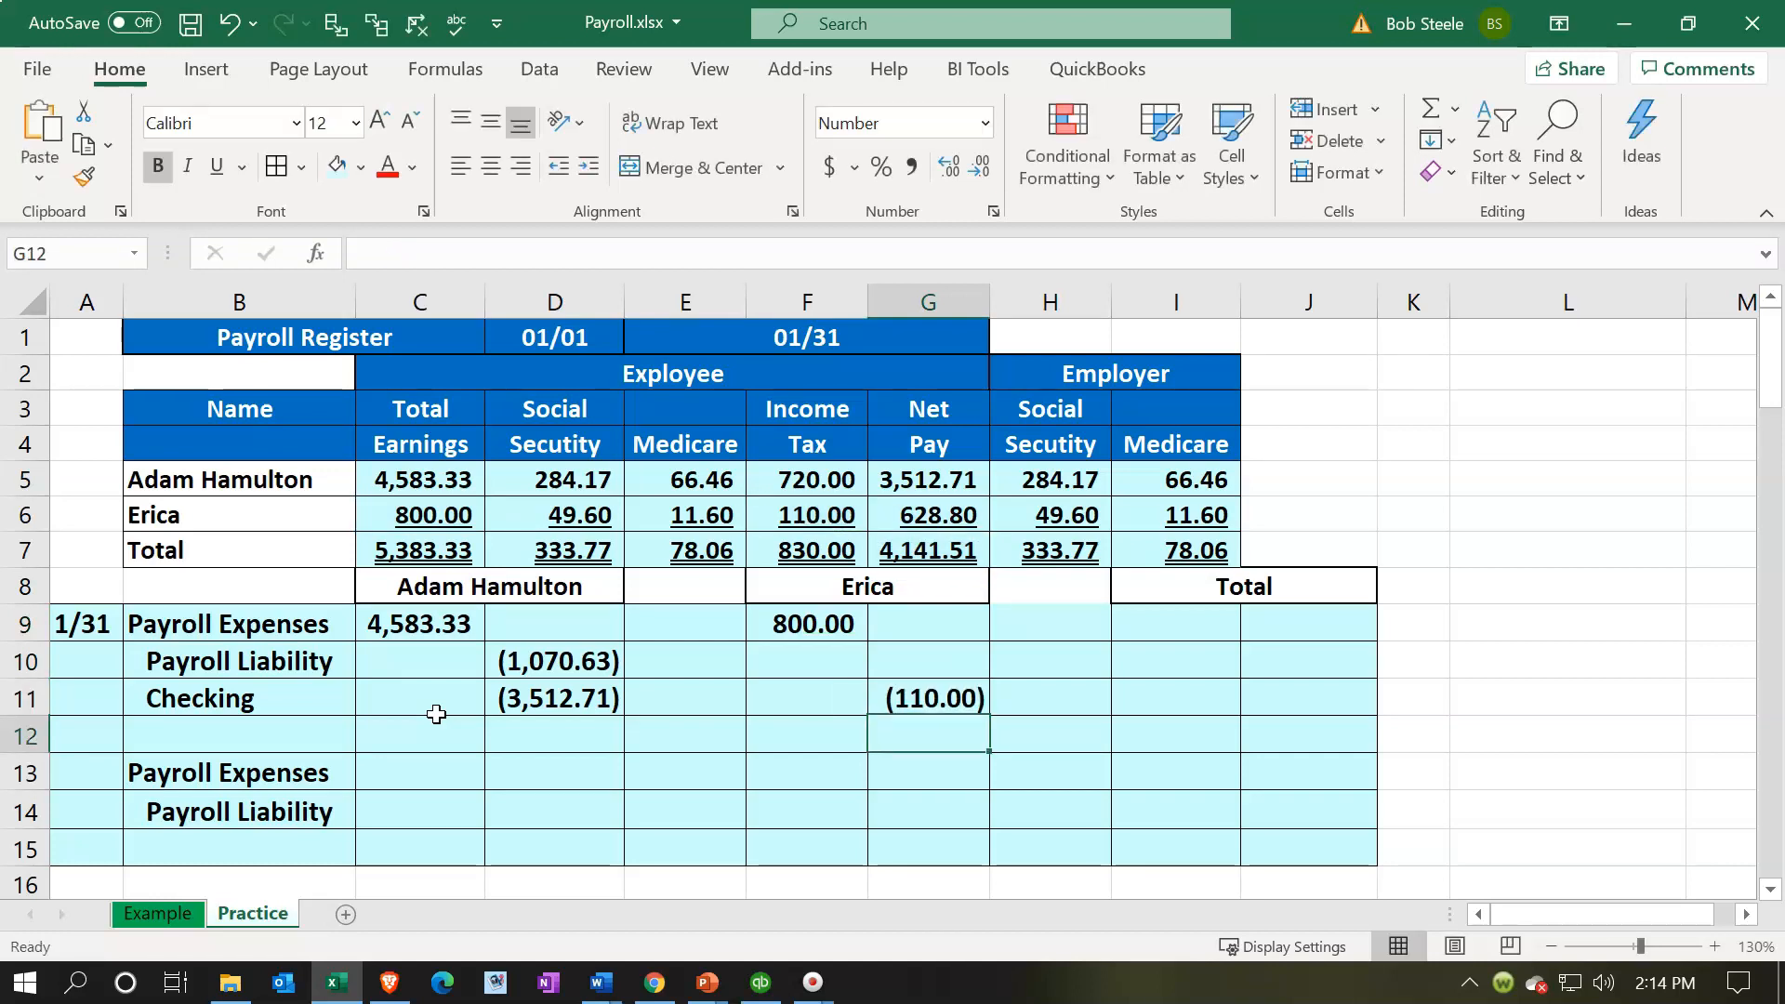
Record the second employee's payroll liability credit in G10 as the negative sum of the withholdings, -SUM(D6:F6)
key("Up")
key("Up")
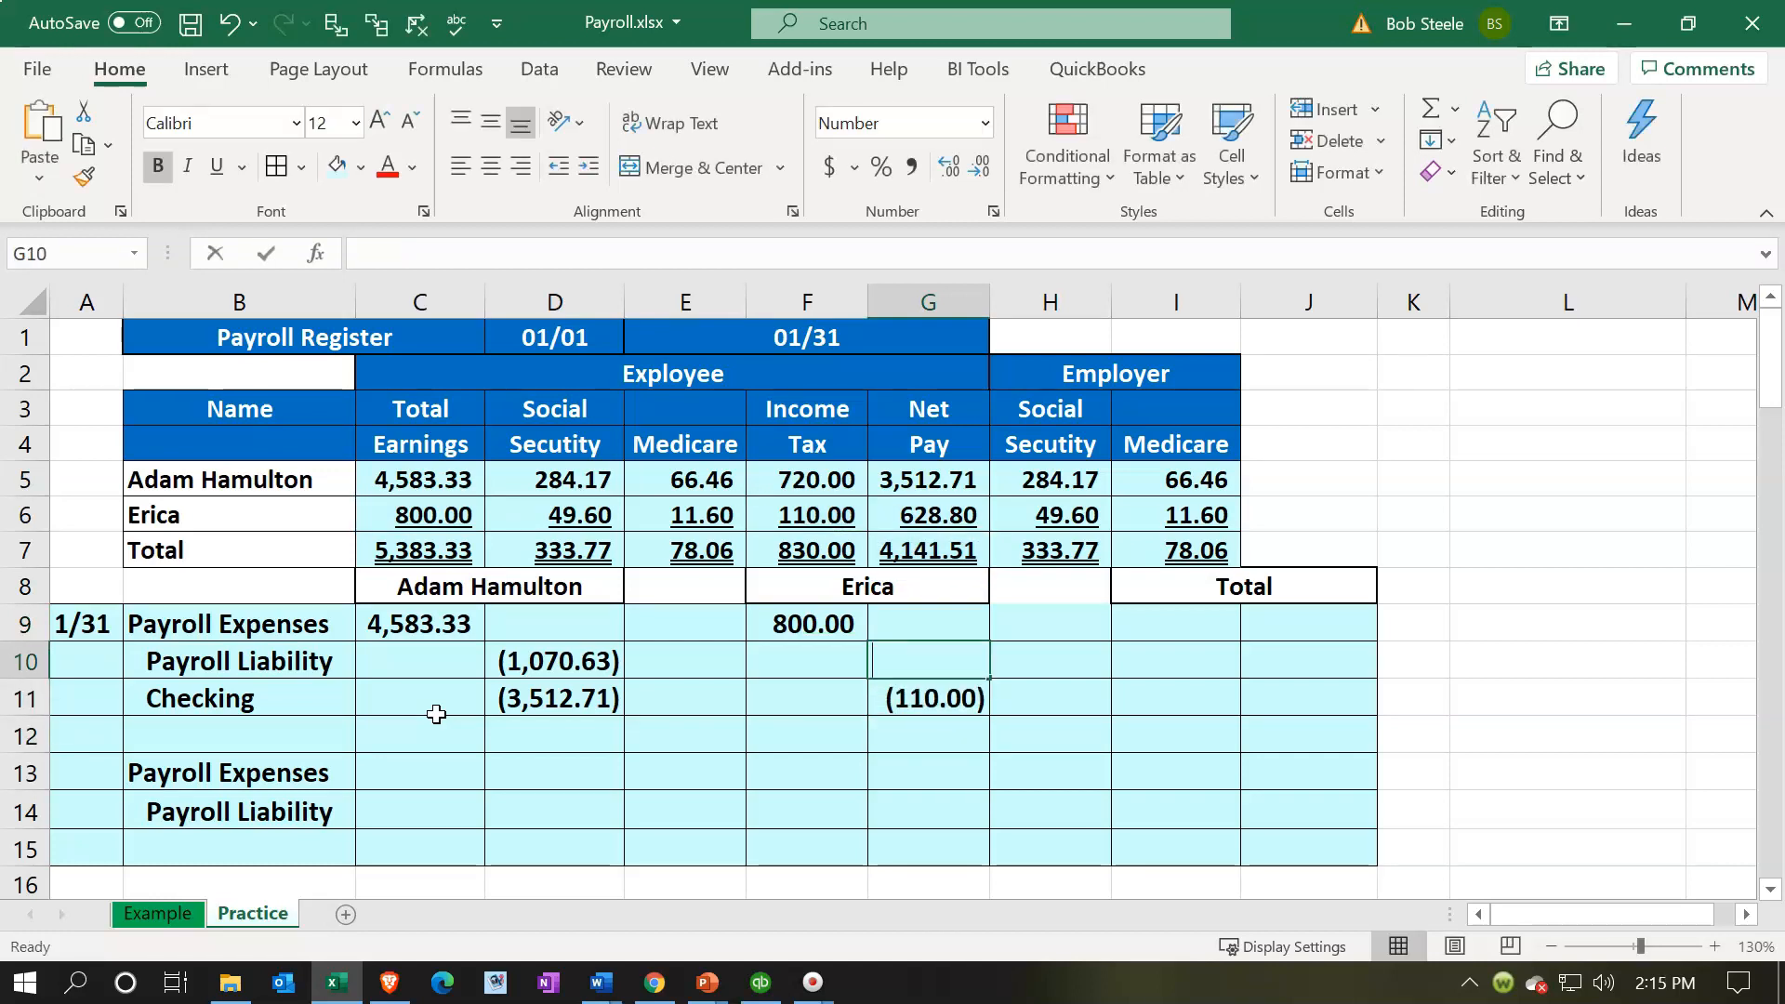
type("-sum(")
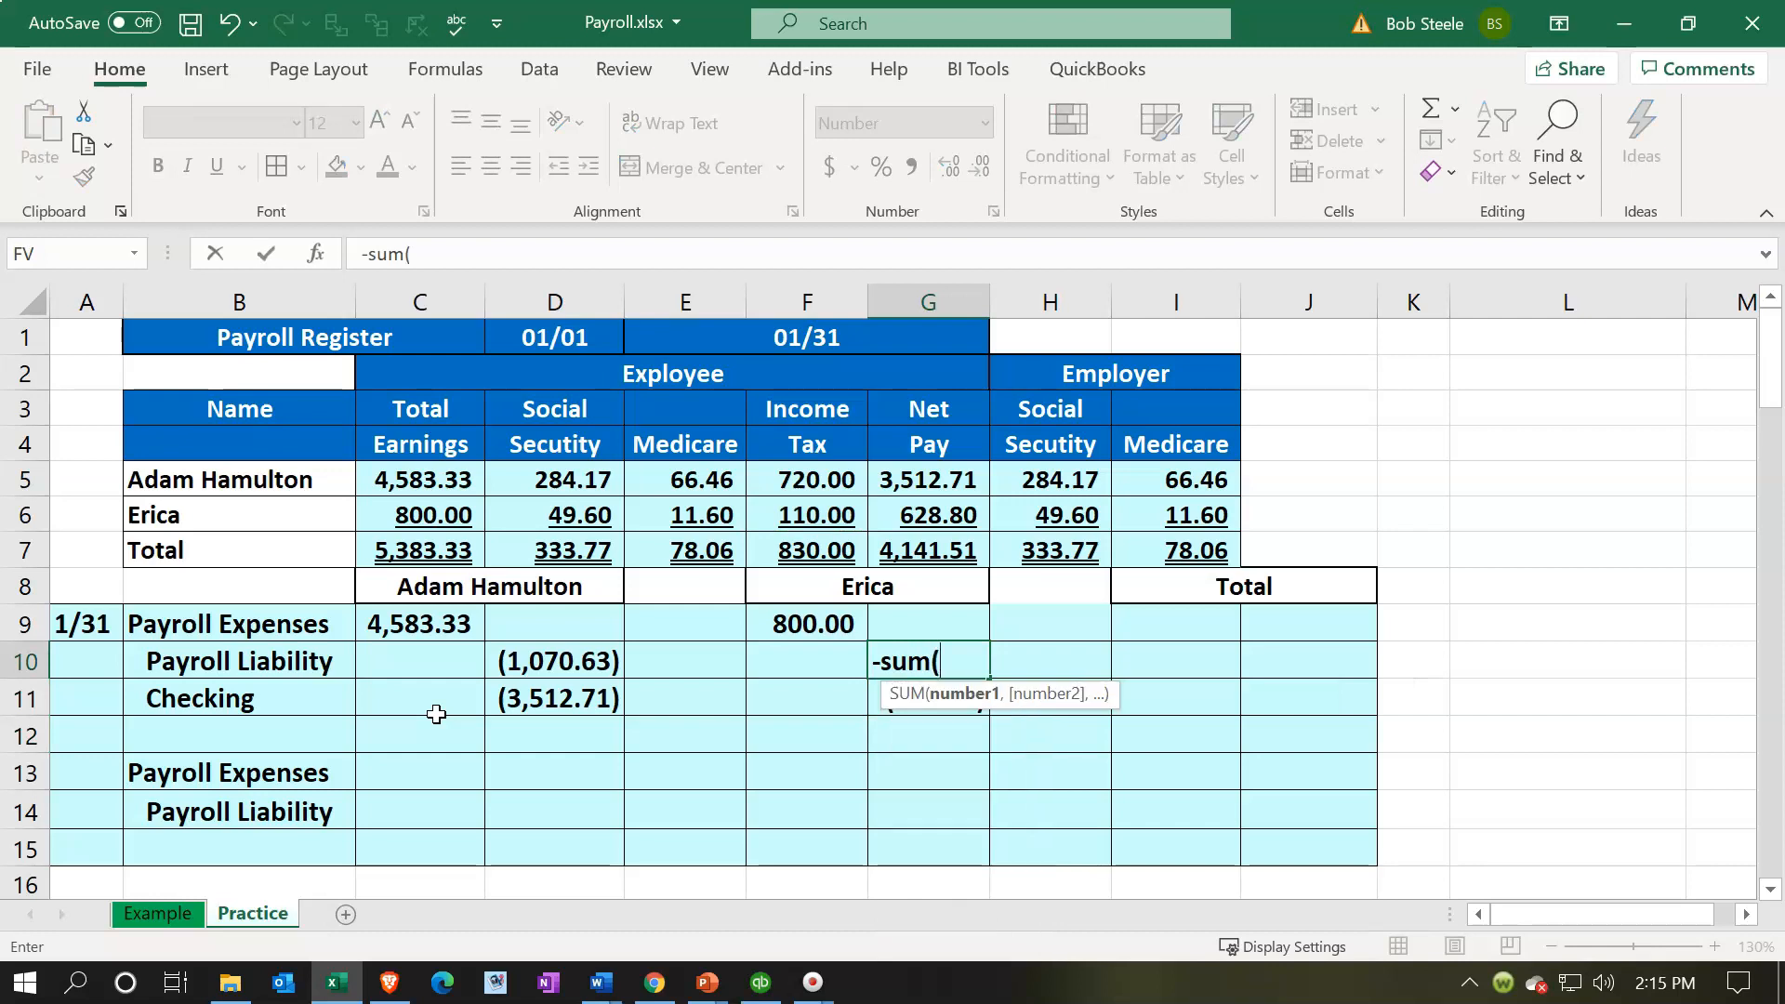
key("Left")
key("Left")
key("Up")
key("Up")
key("Up")
key("Up")
key("Left")
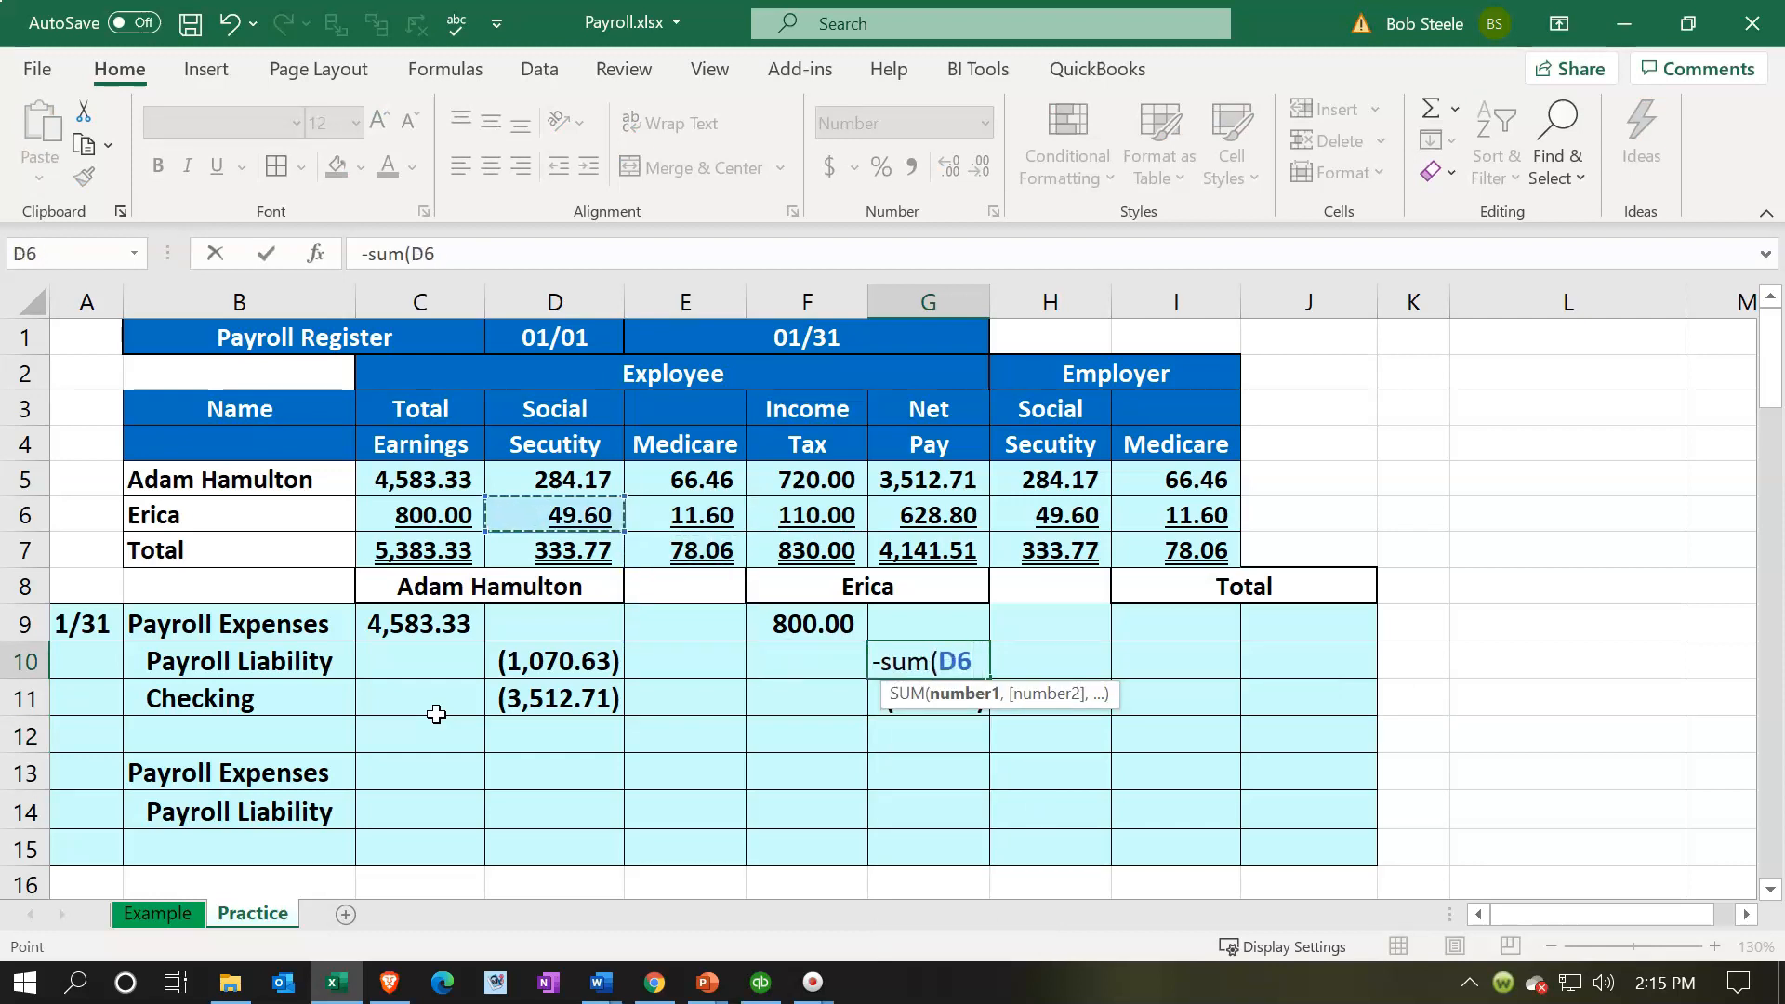
key("shift+Right")
key("shift+Right")
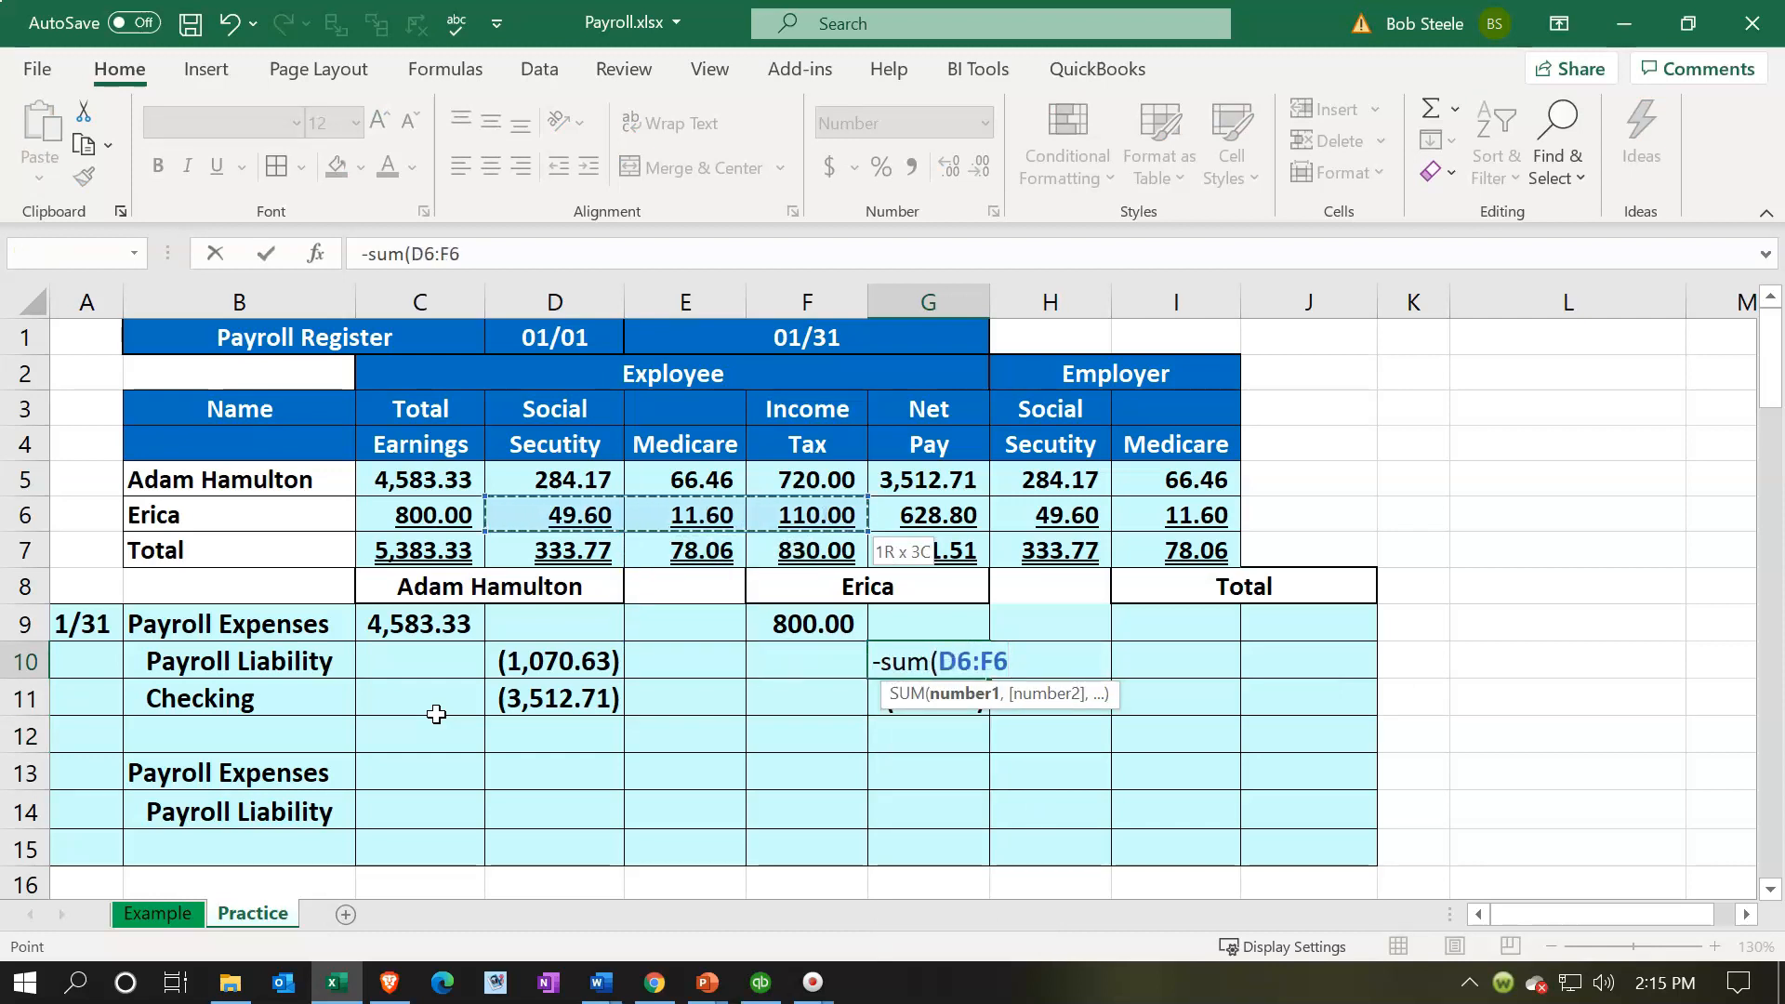
key("Return")
Replace the second employee's checking credit in G11 with negative net pay, using -G6
type("-")
key("Up")
key("Up")
key("Up")
key("Up")
key("Down")
key("Return")
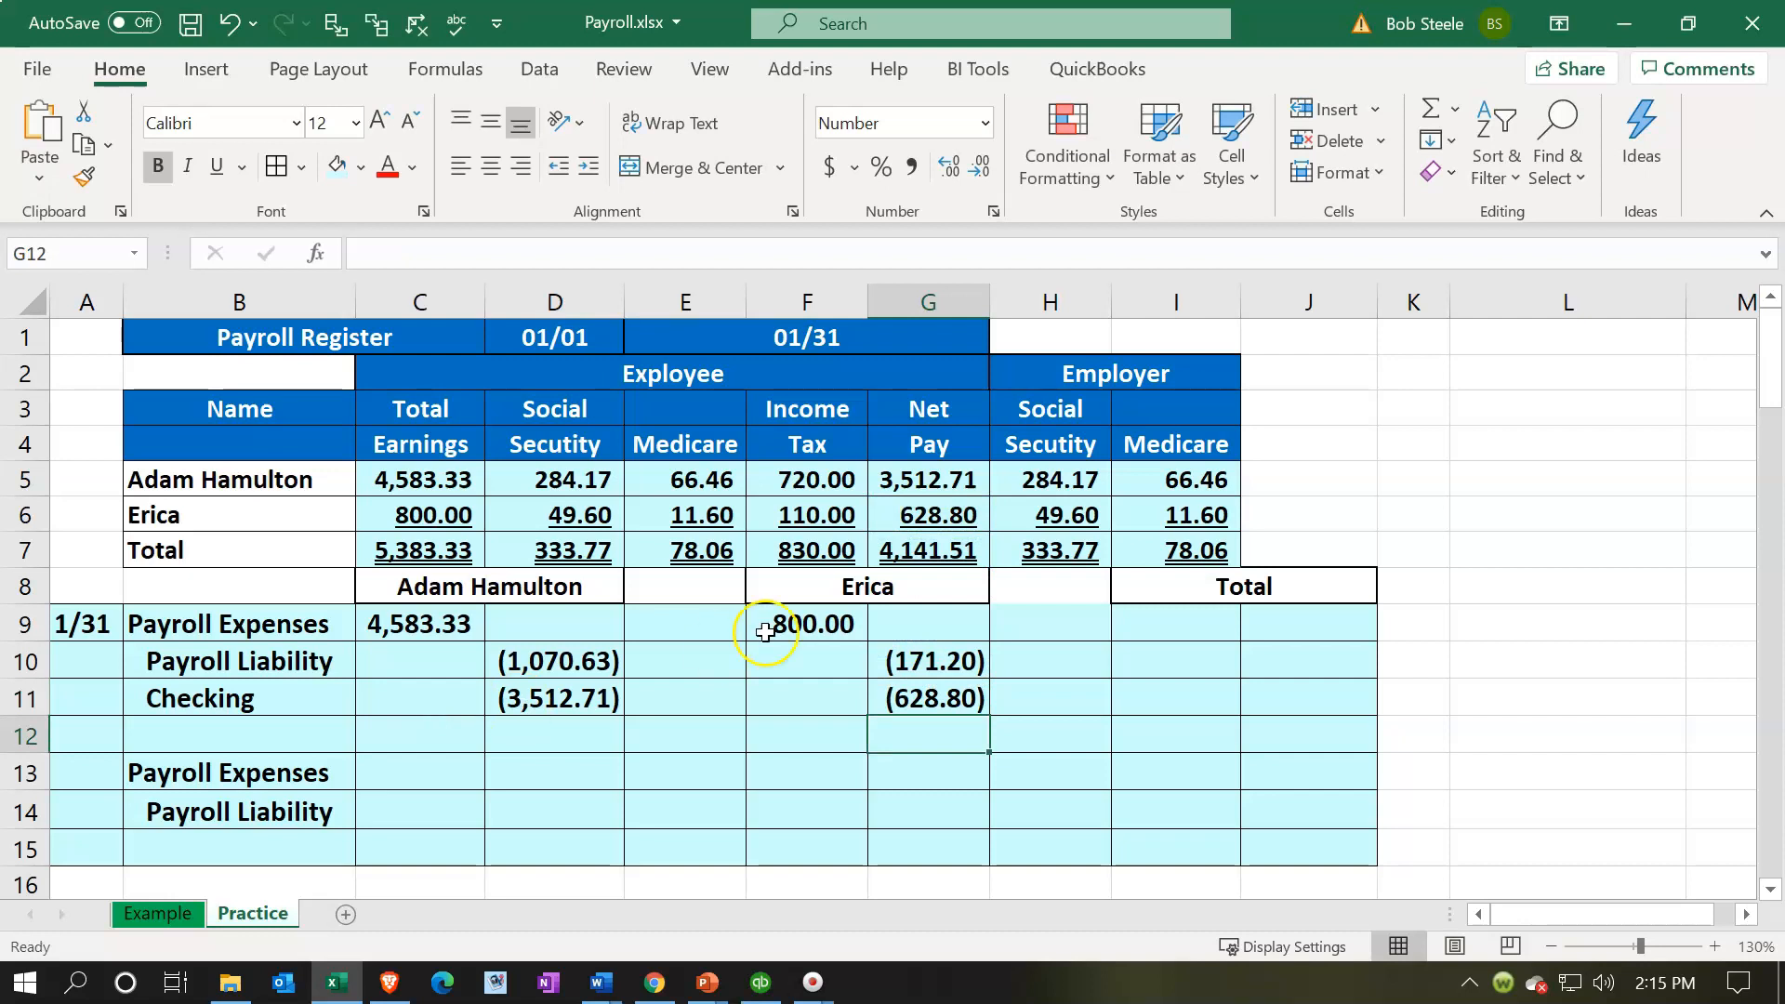
Record the combined payroll expense in I9 by linking it to the earnings total with =C7
left_click(1138, 622)
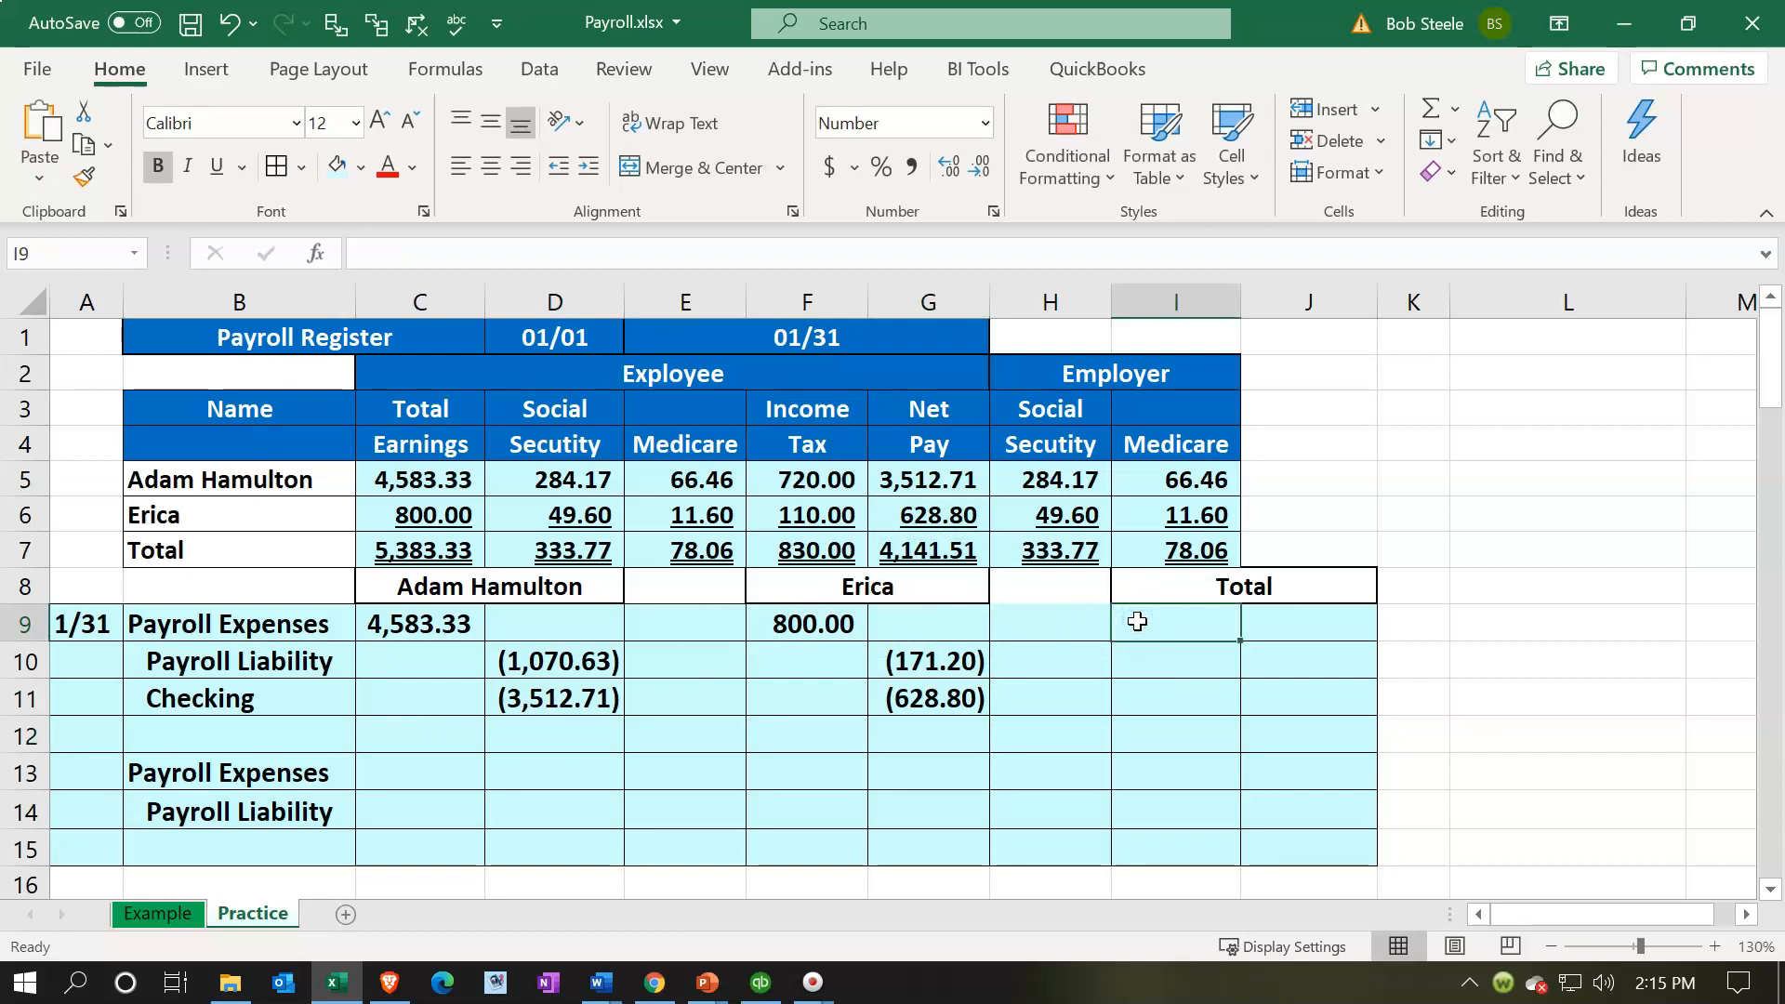
type("=")
key("Left")
key("Left")
key("Left")
key("Left")
key("Left")
key("Left")
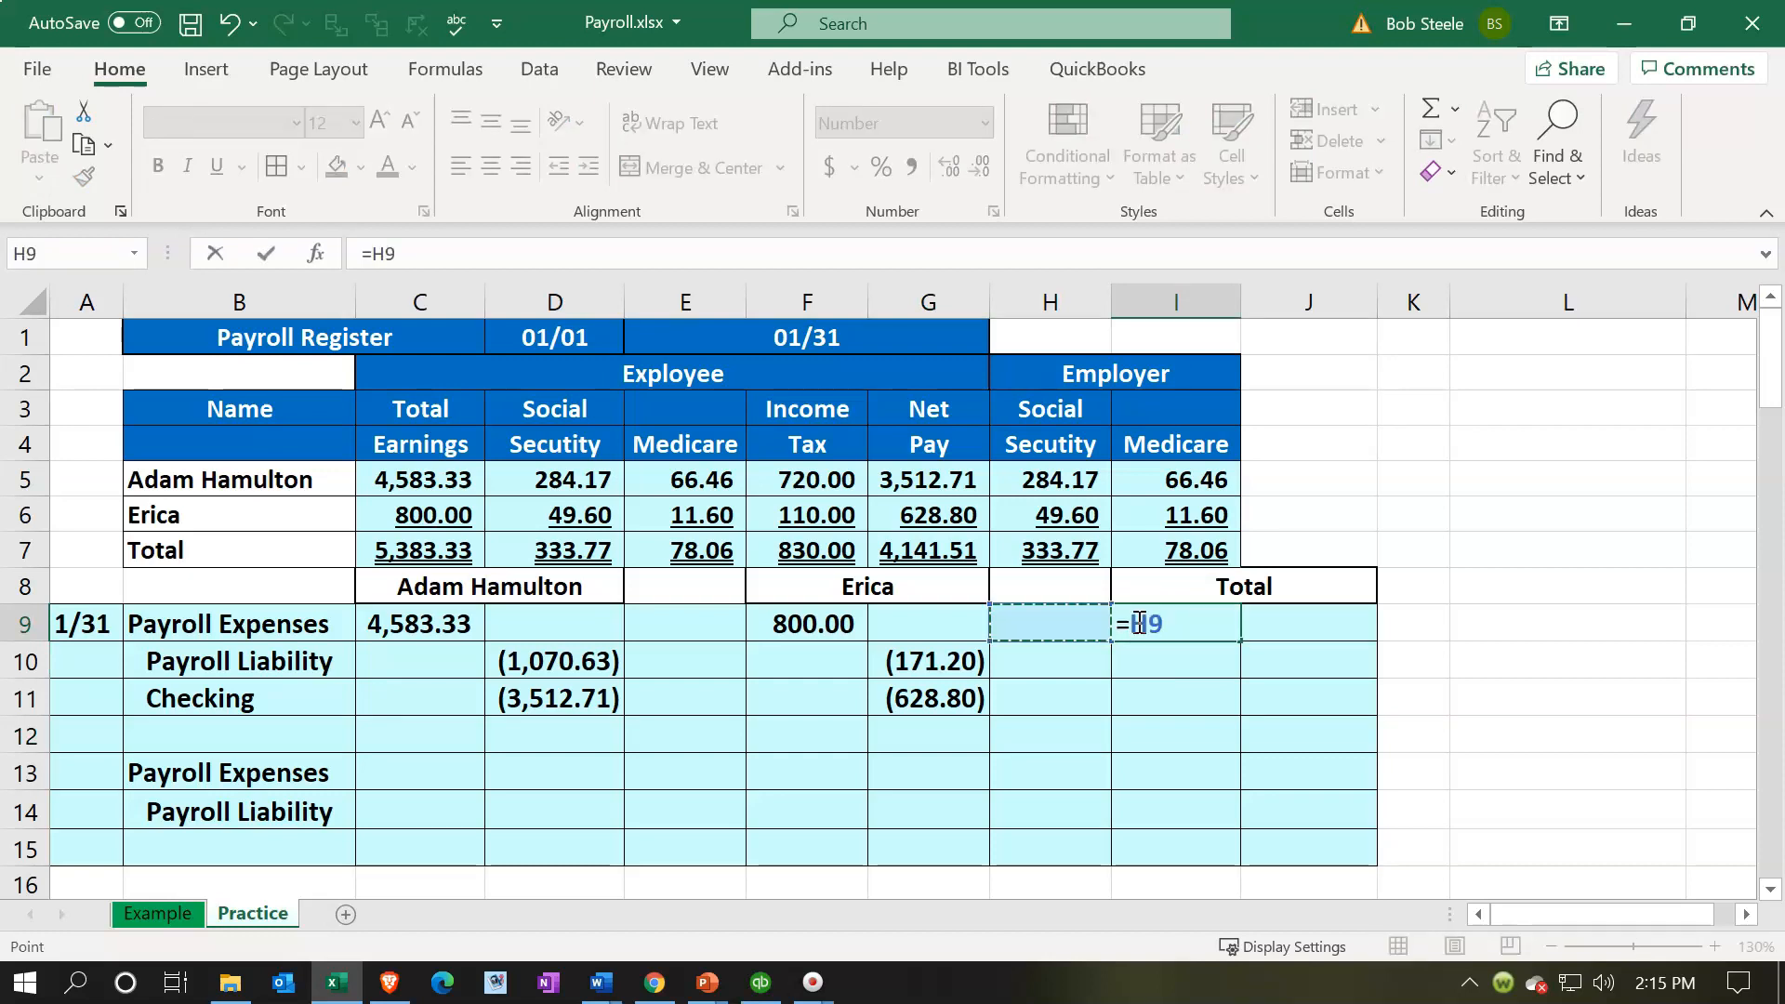
key("Up")
key("Up")
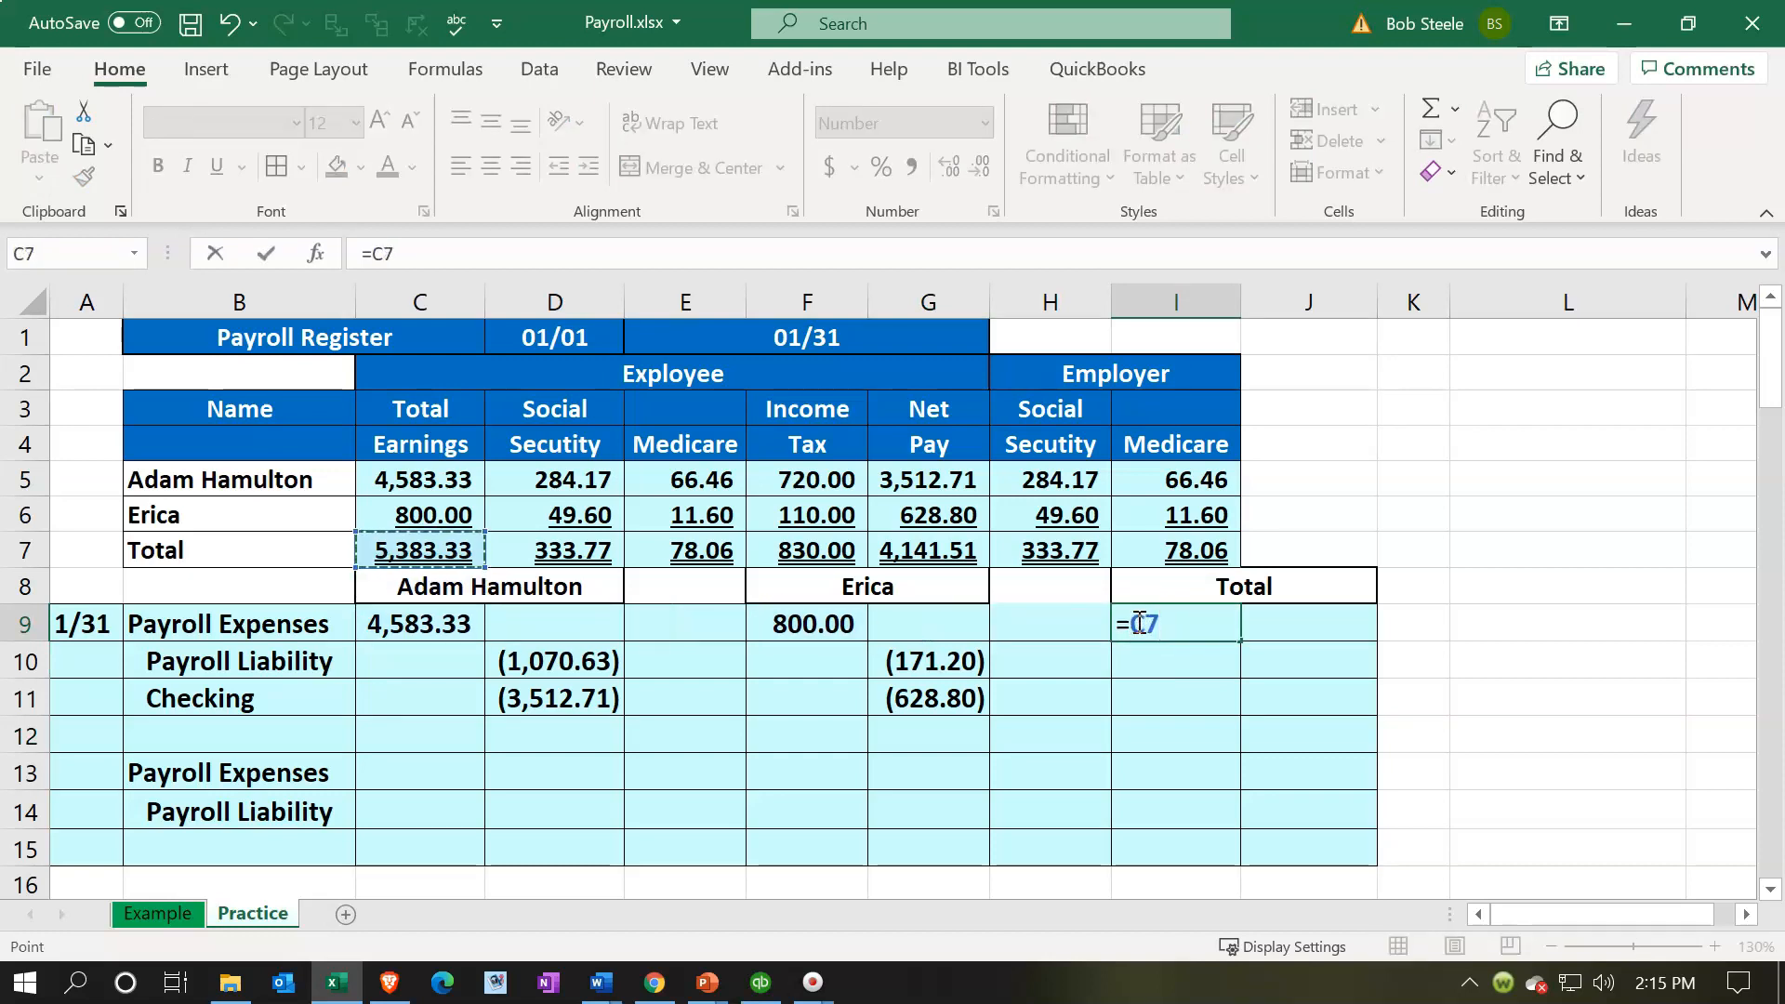
key("Return")
Record the combined checking credit in J11 as the negative of total net pay, using -G7
key("Down")
key("Right")
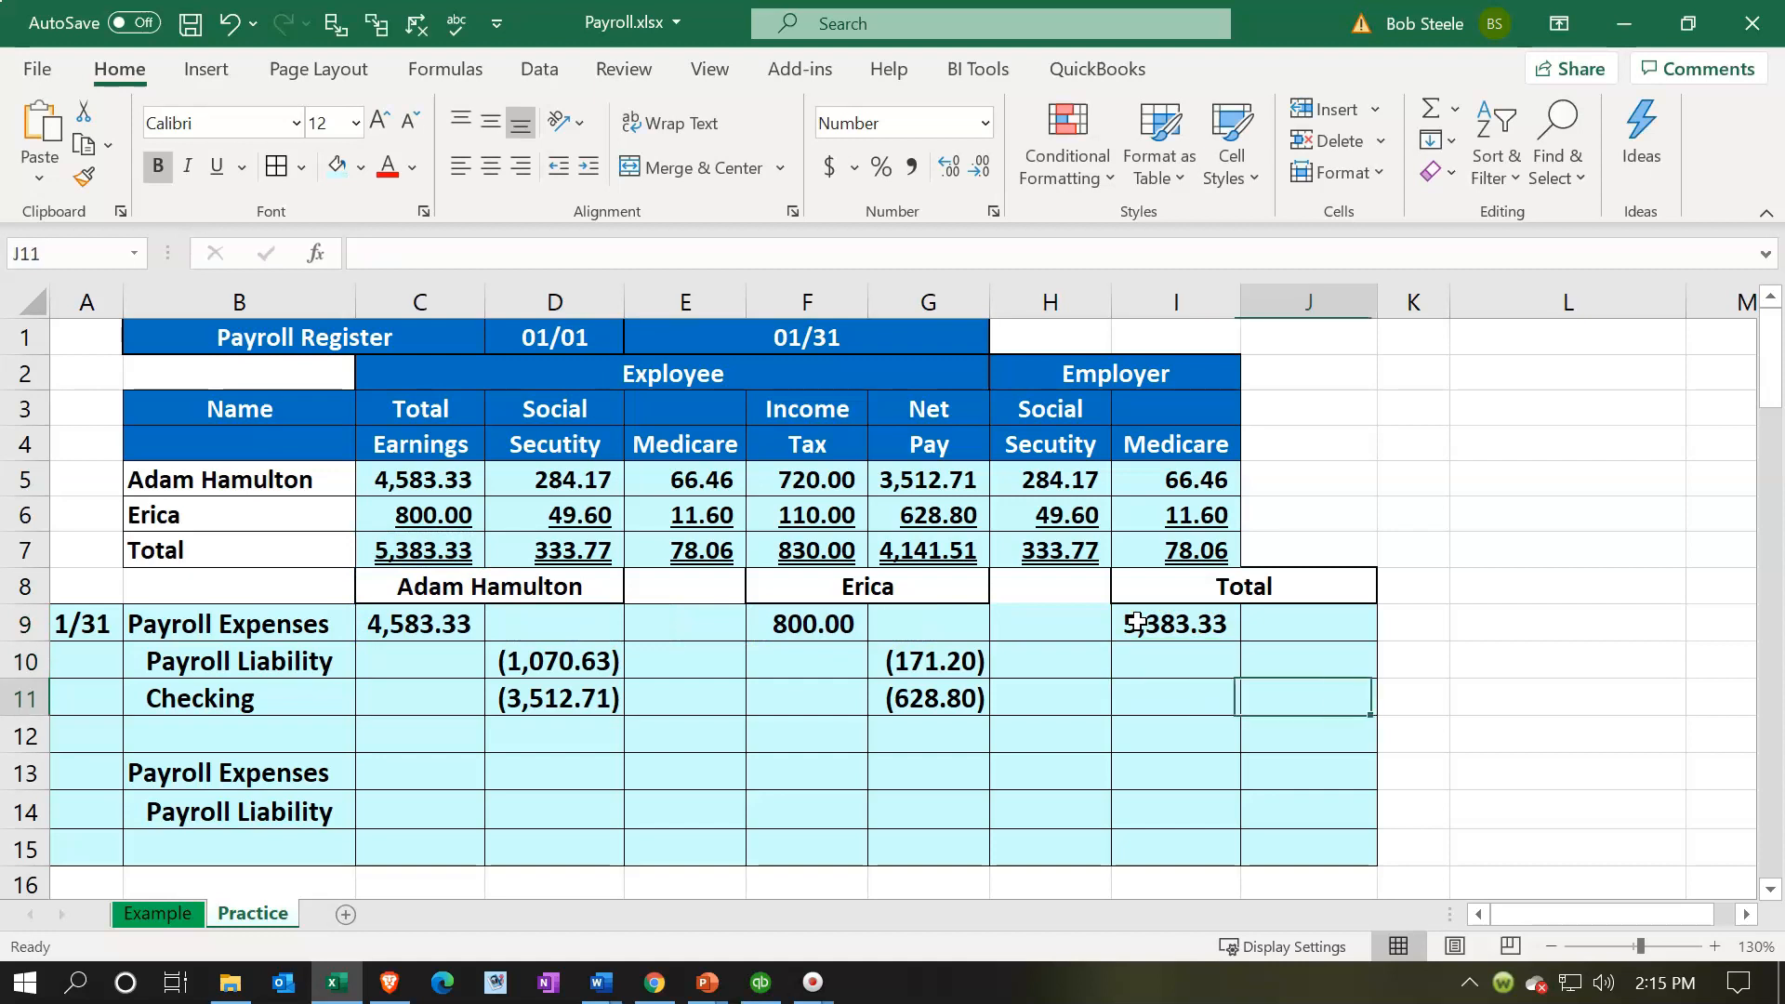
type("-")
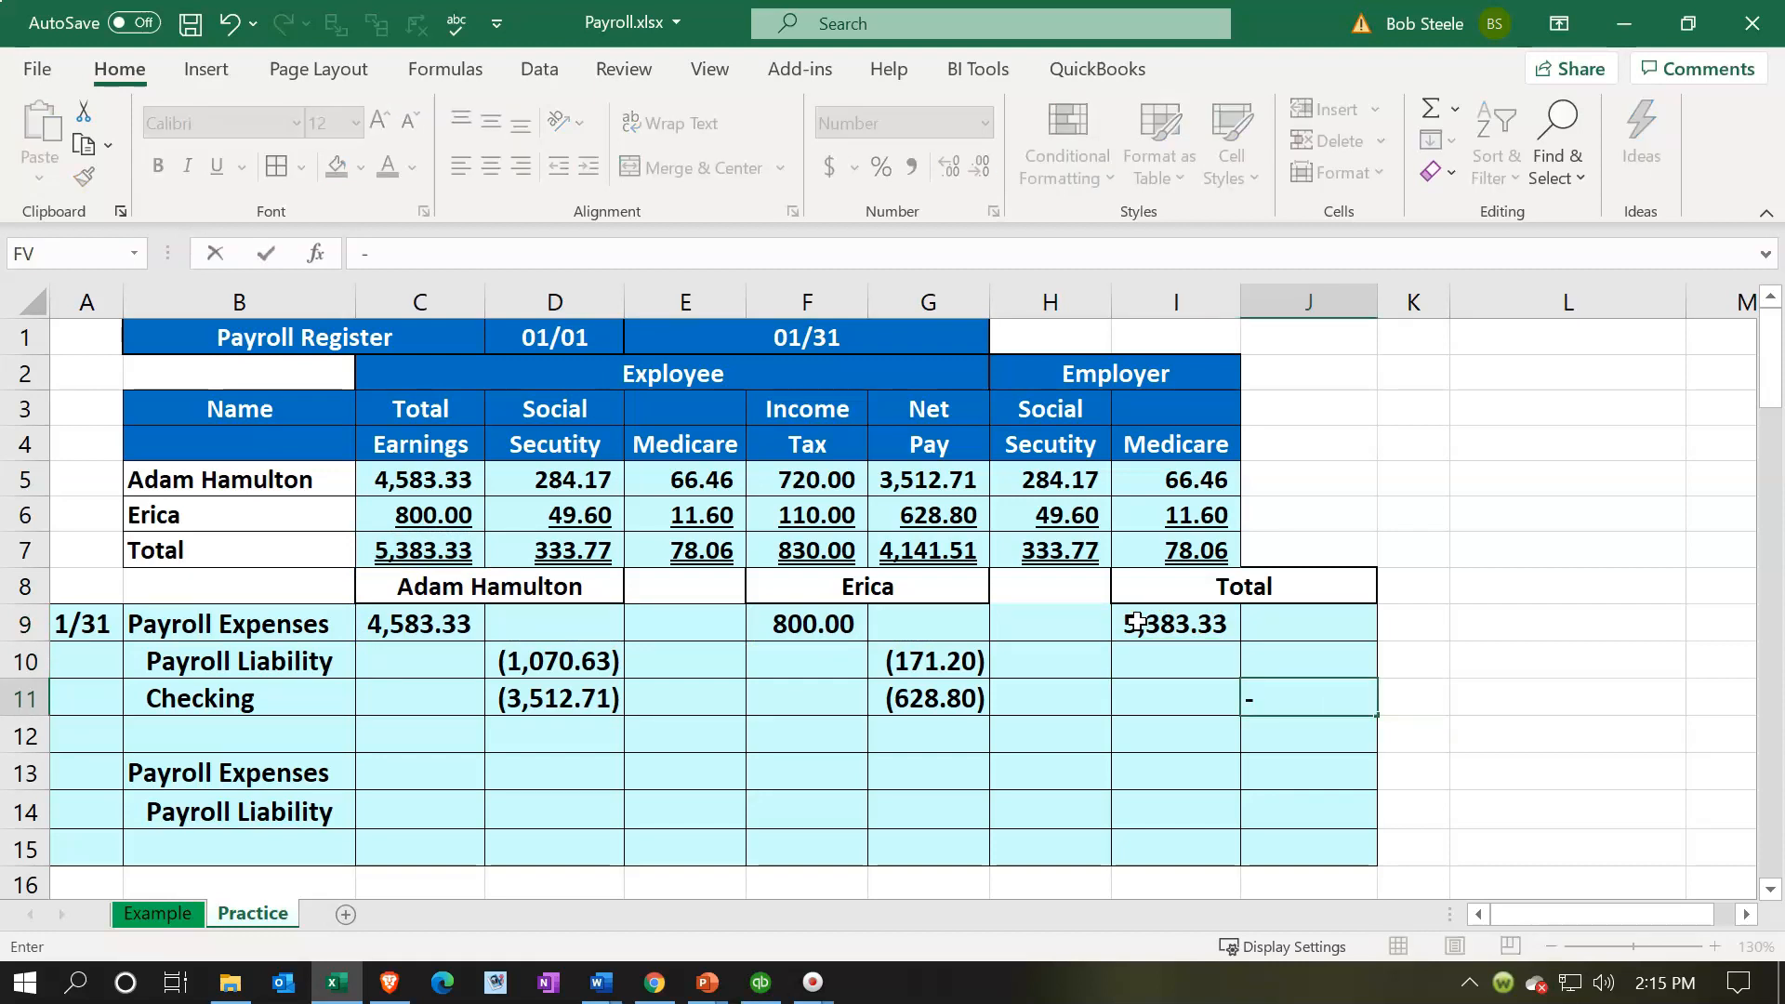
key("Left")
key("Left")
key("Left")
key("Left")
key("Up")
key("Up")
key("Up")
key("Up")
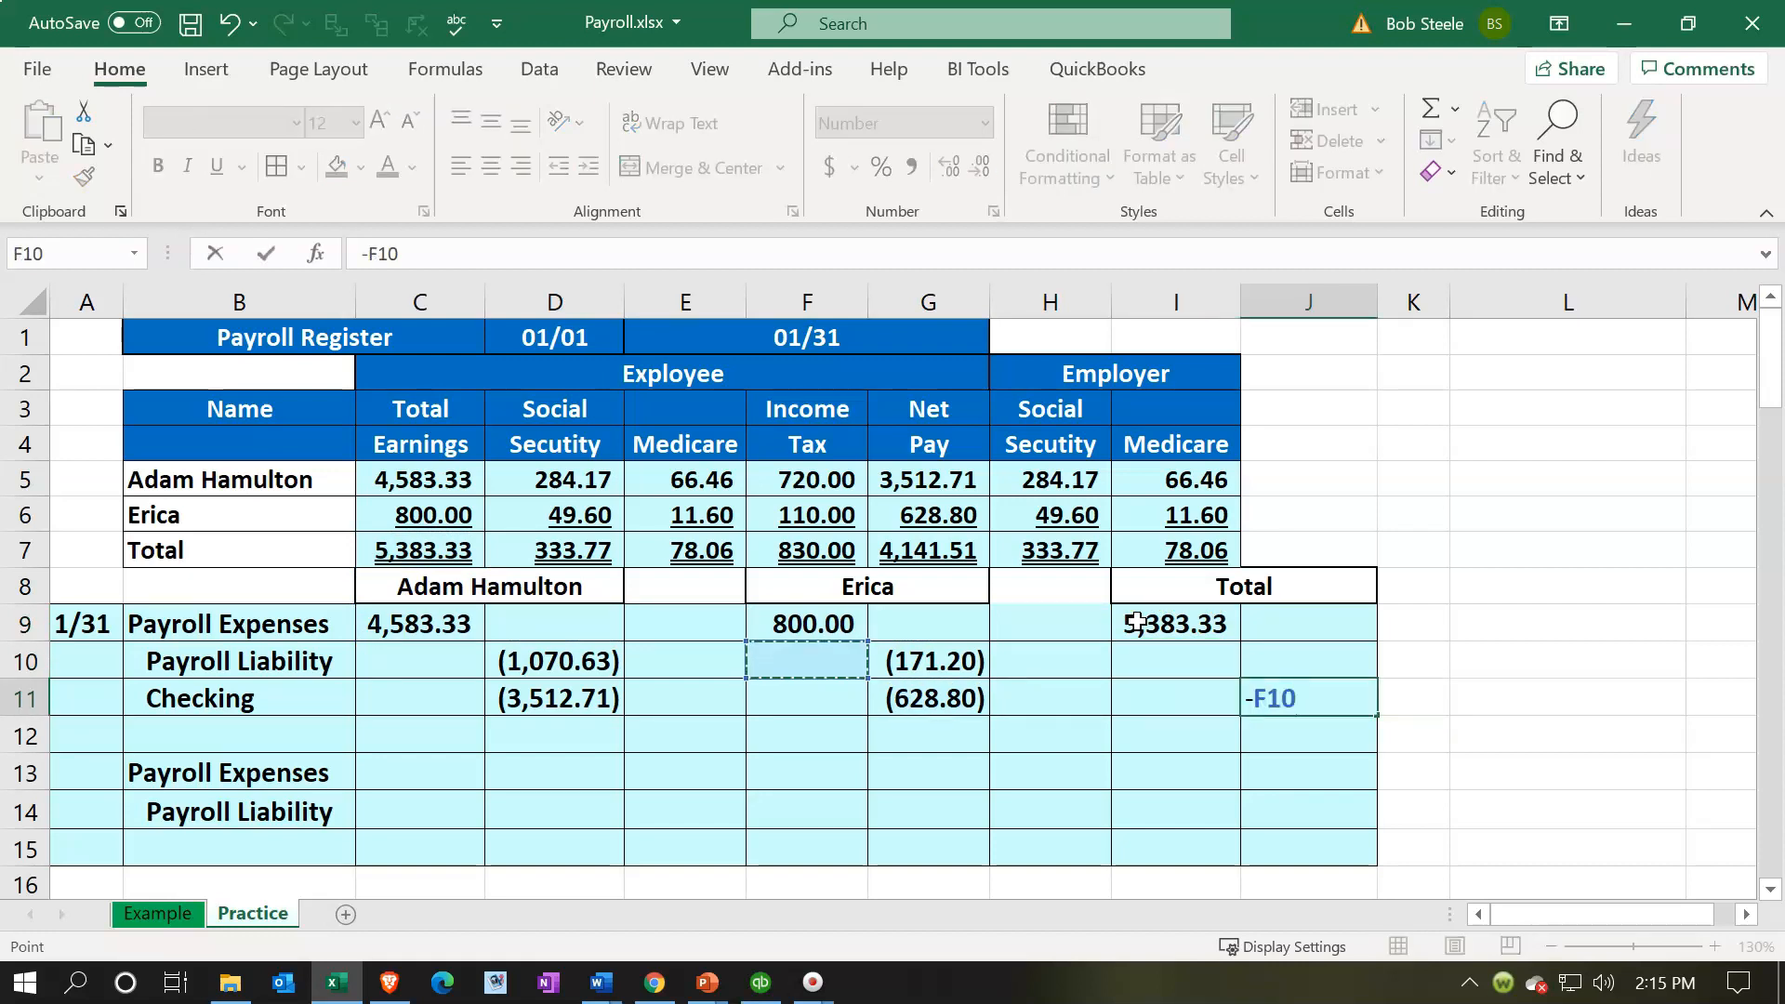
key("Right")
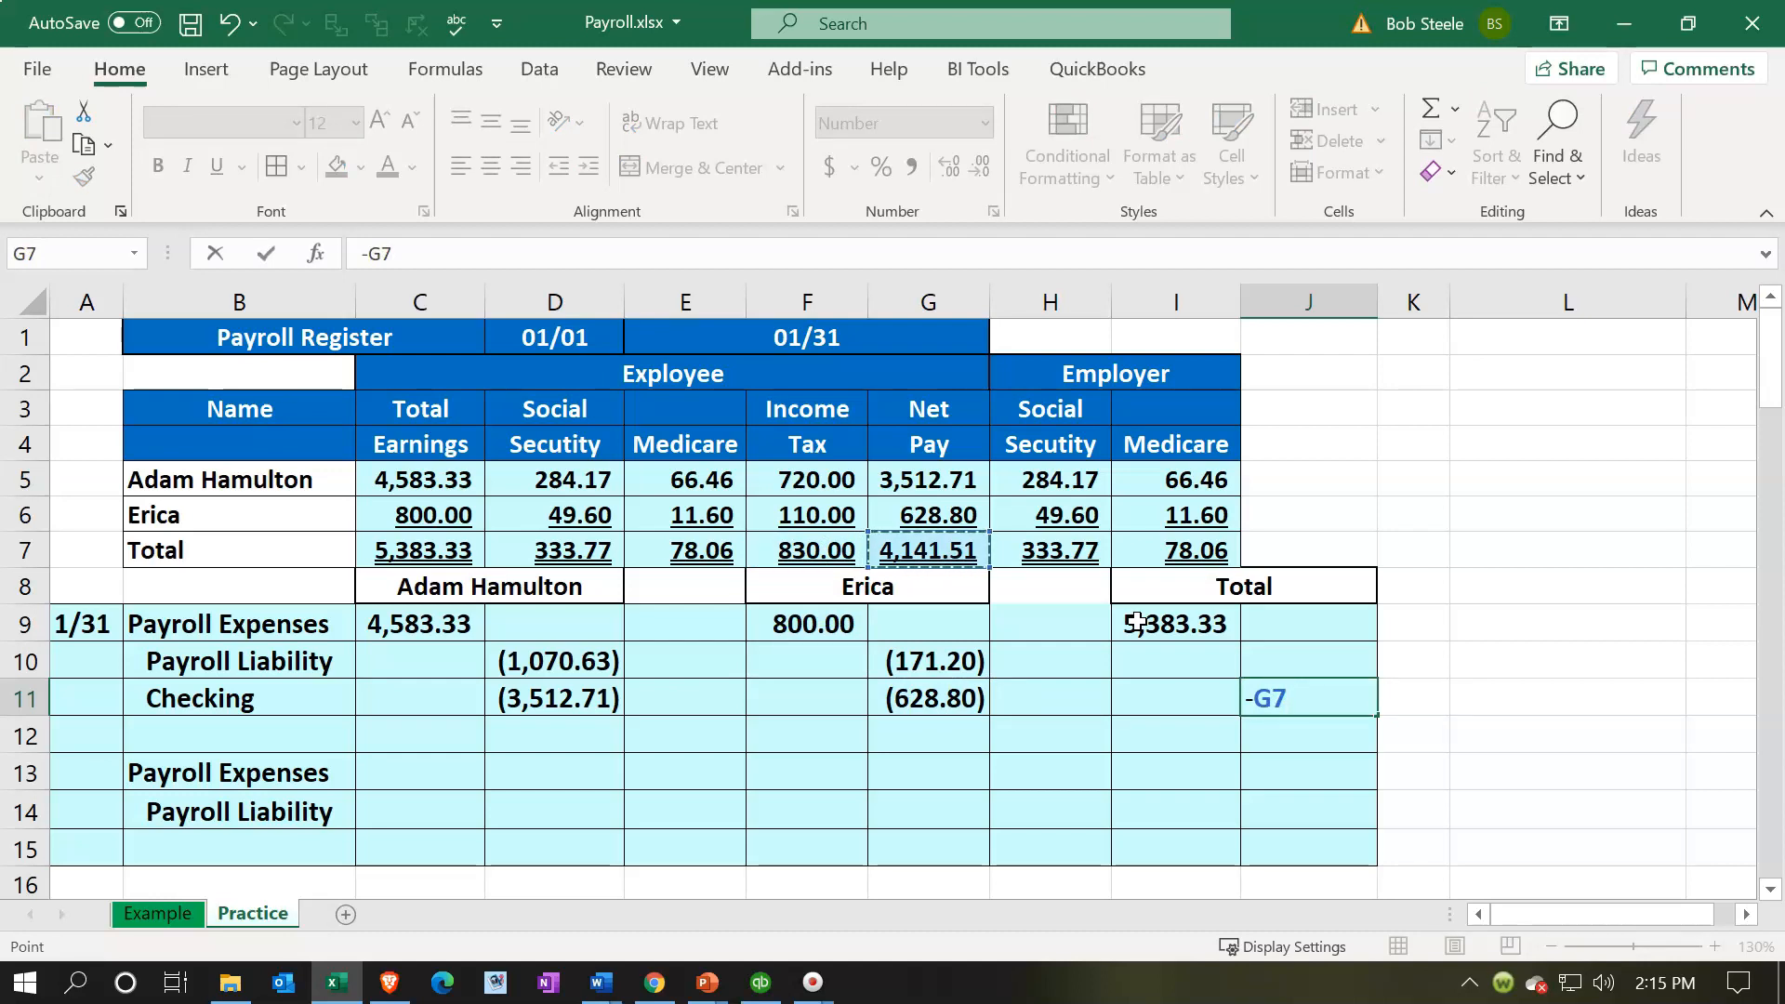
key("Return")
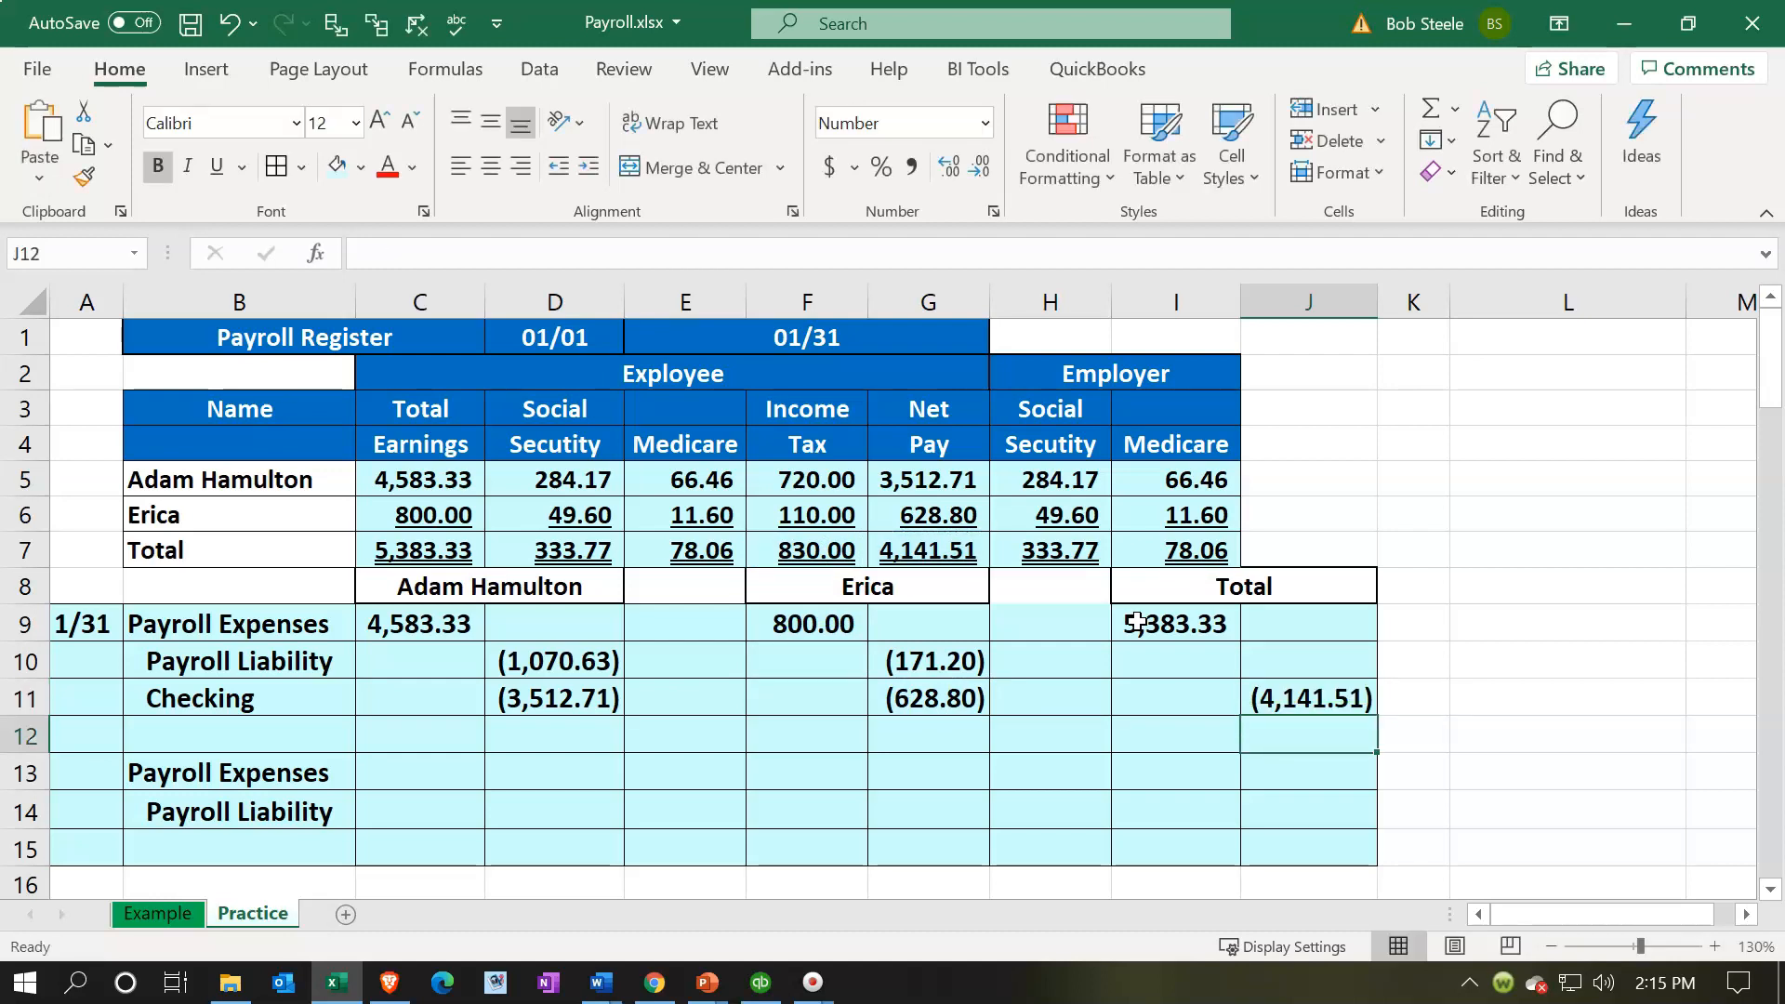
Record the combined payroll liability credit in J10 as the negative sum of the total withholdings, -SUM(D7:F7)
key("Up")
key("Up")
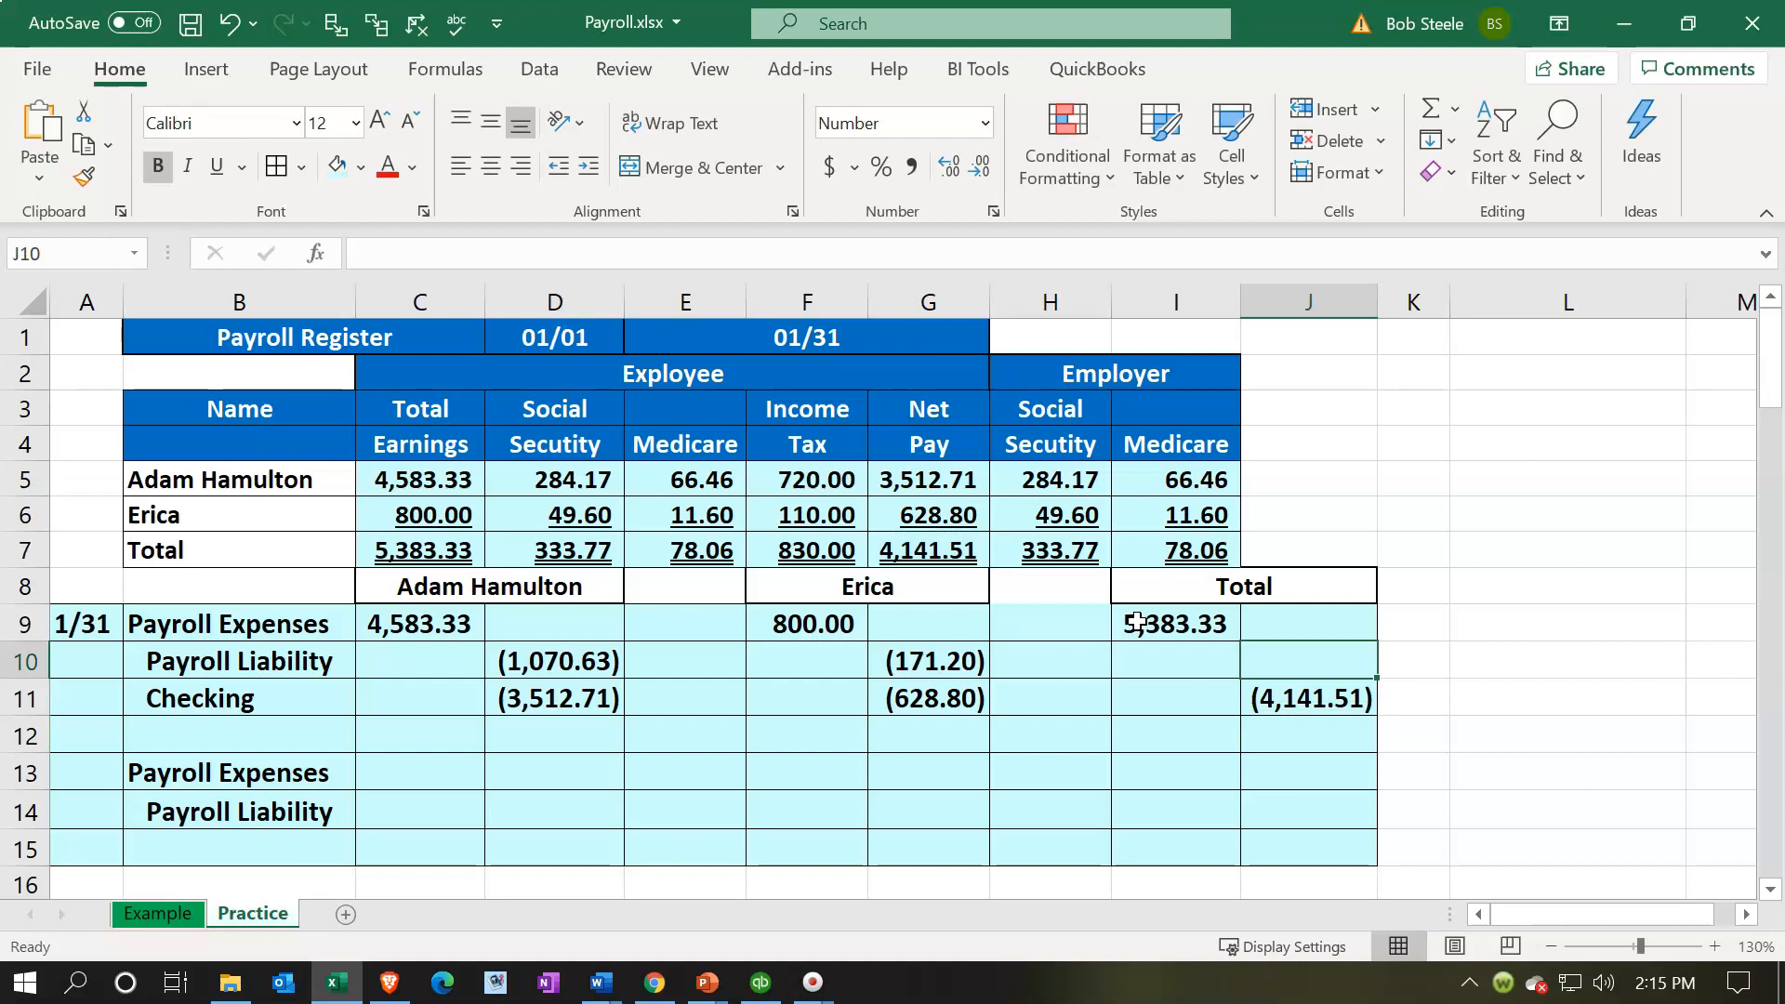
type("-sum(")
key("Down")
key("Left")
key("Left")
key("Left")
key("Left")
key("Left")
key("Up")
key("Up")
key("Up")
key("Up")
key("Left")
key("shift+Right")
key("shift+Right")
key("Return")
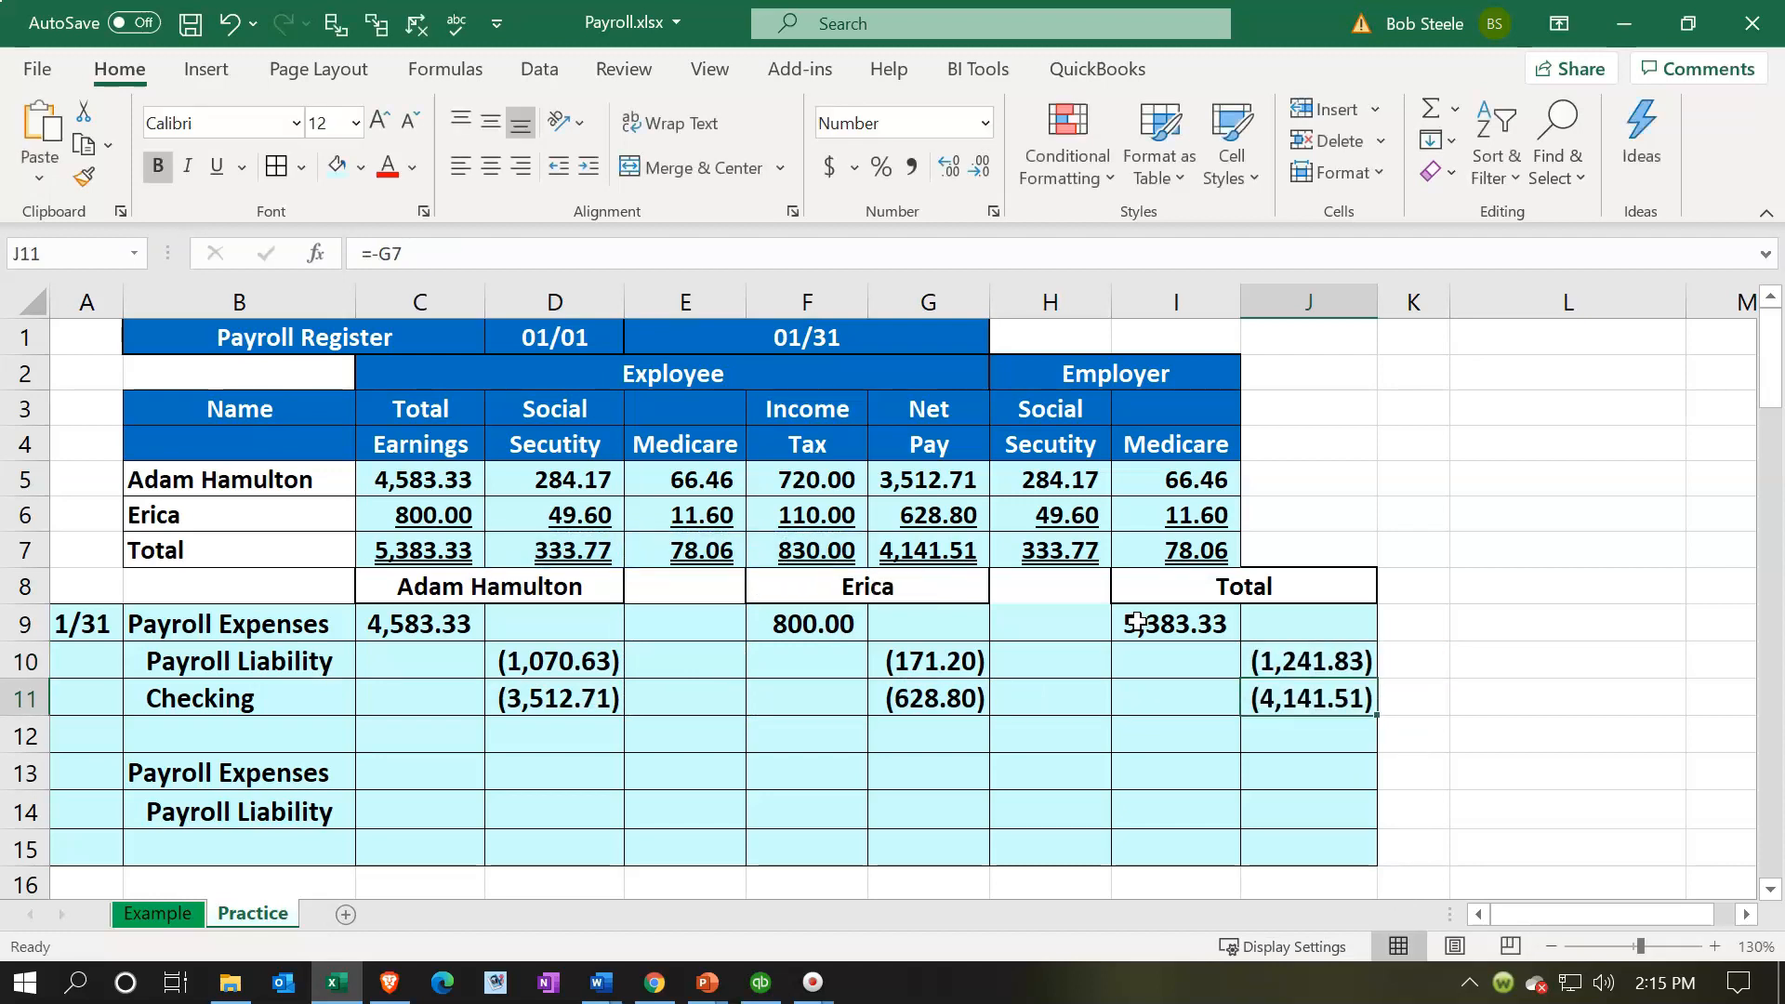
Check the sums of both employees' payroll expense, liability and checking entries in rows 9 to 11 against the combined entry
left_click_drag(437, 602, 856, 621)
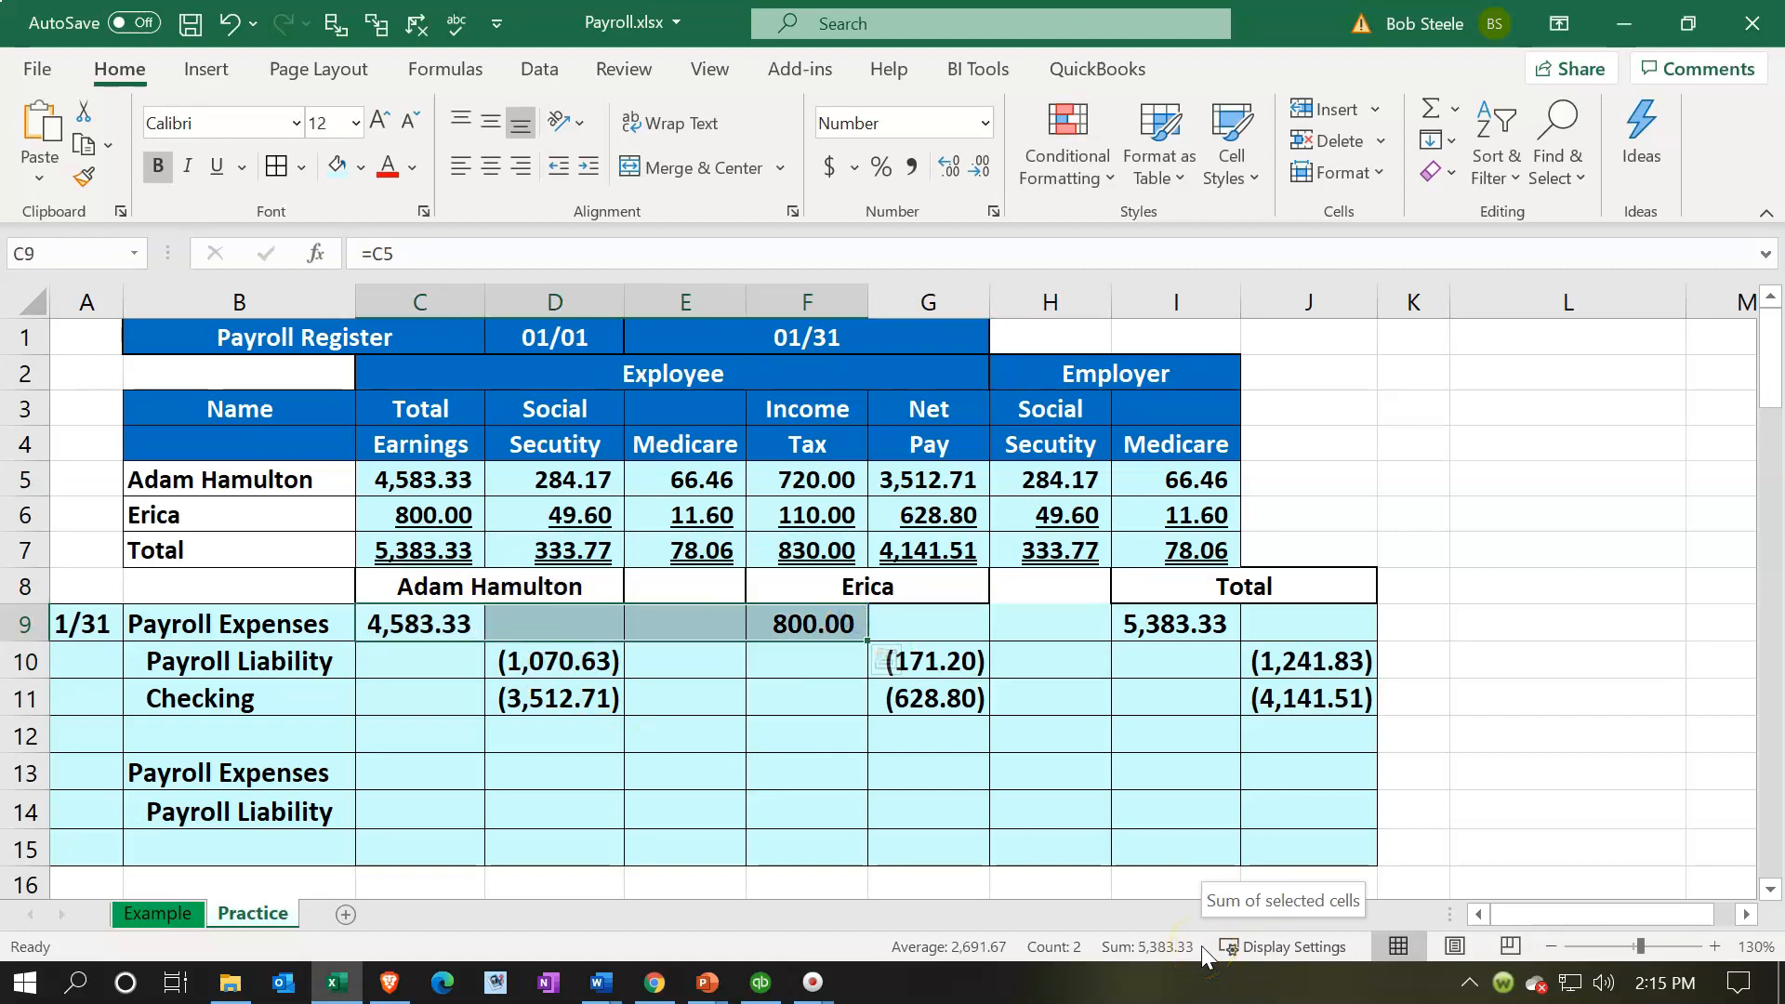
left_click(562, 660)
left_click_drag(562, 660, 916, 661)
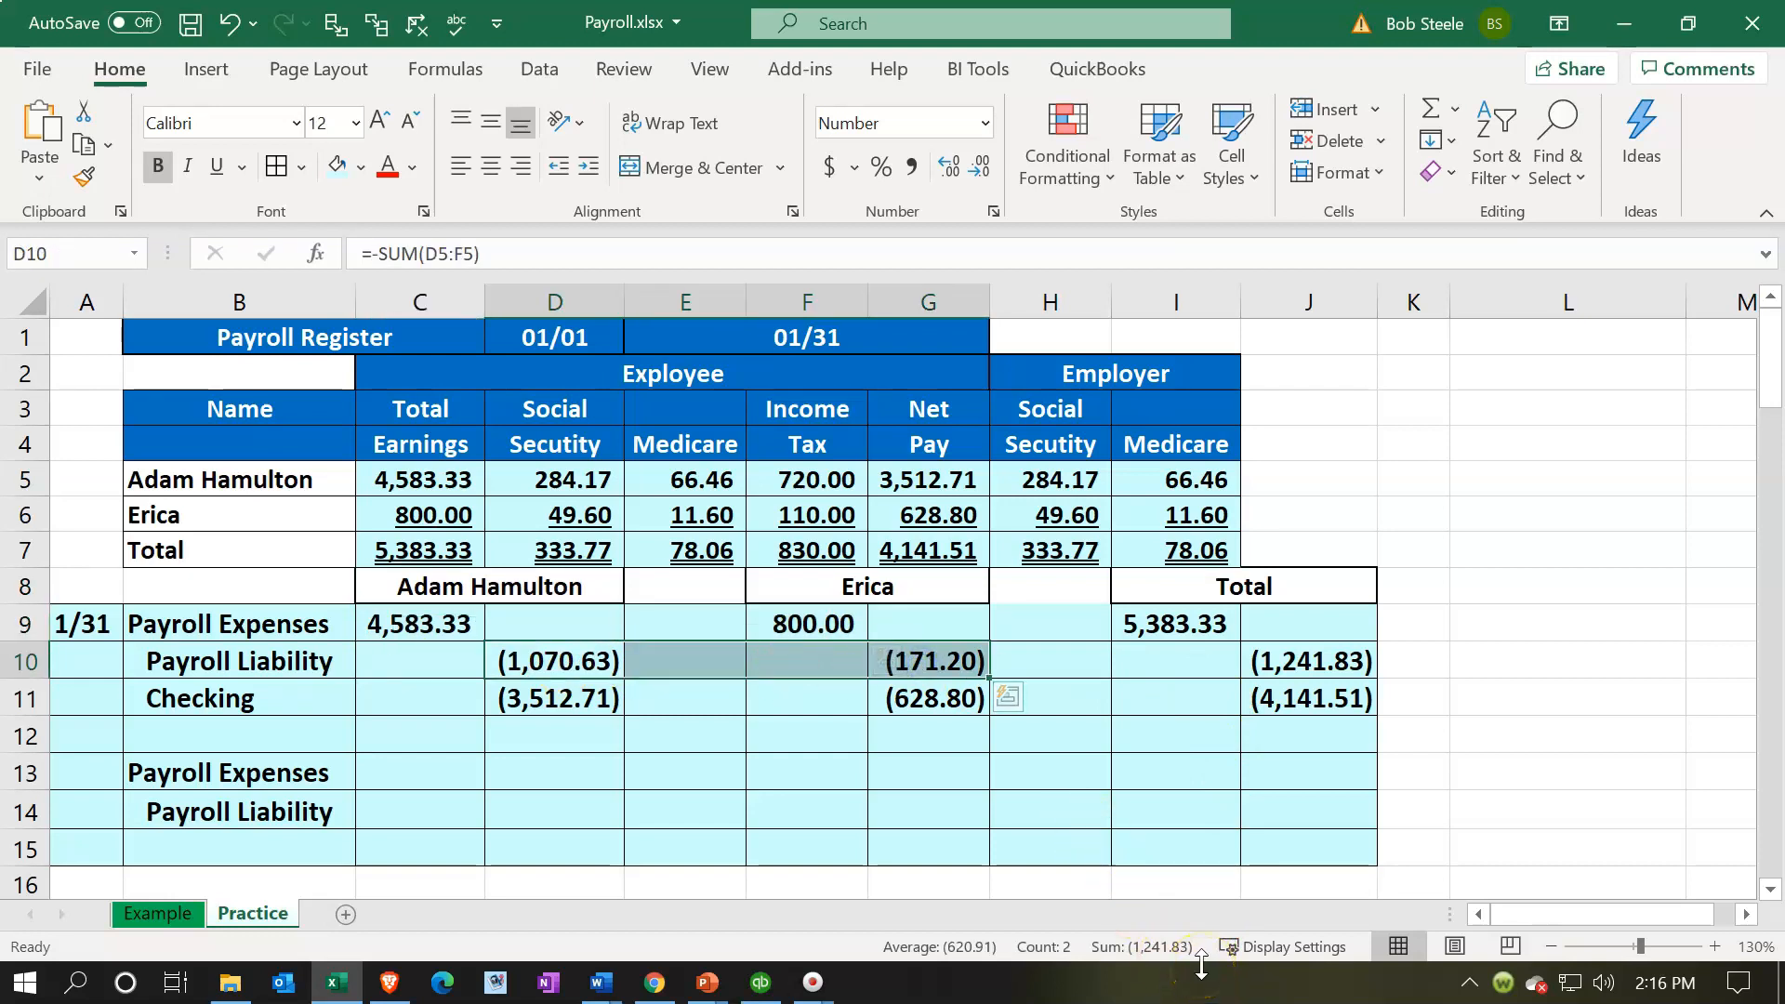
left_click_drag(589, 692, 947, 711)
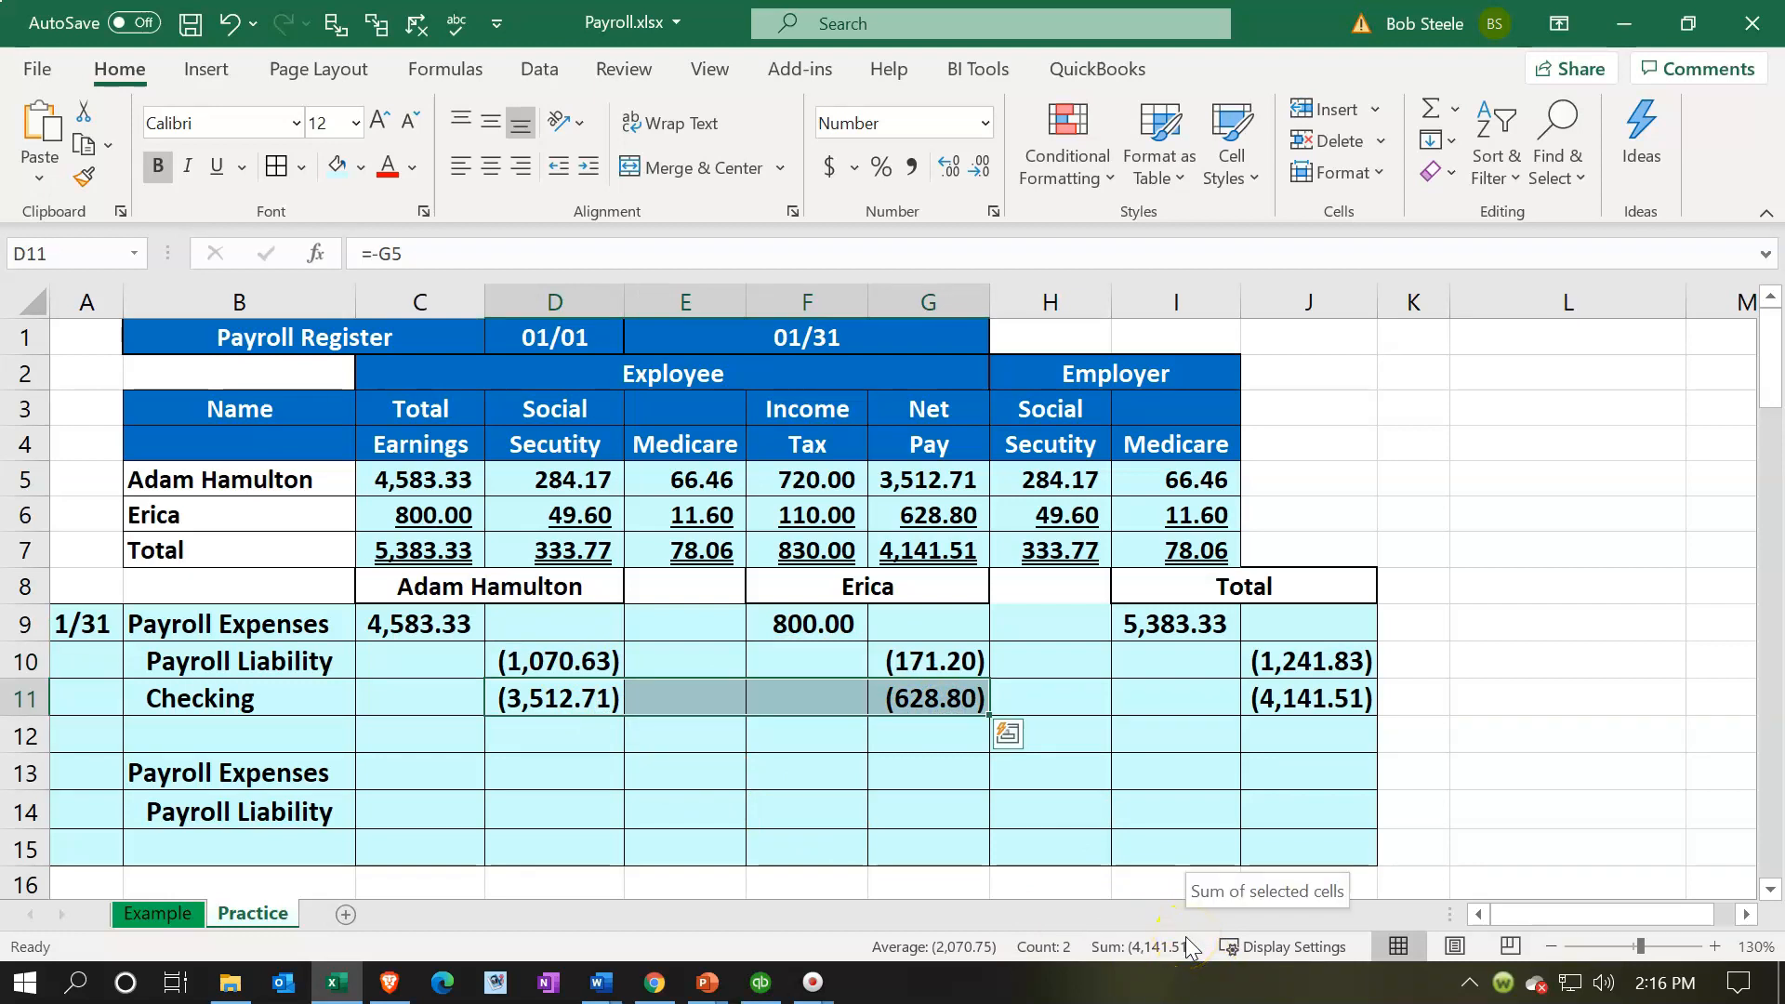
Try to record the first employee's employer payroll tax expense in C13 with =SUM(H5:I5)
left_click(450, 781)
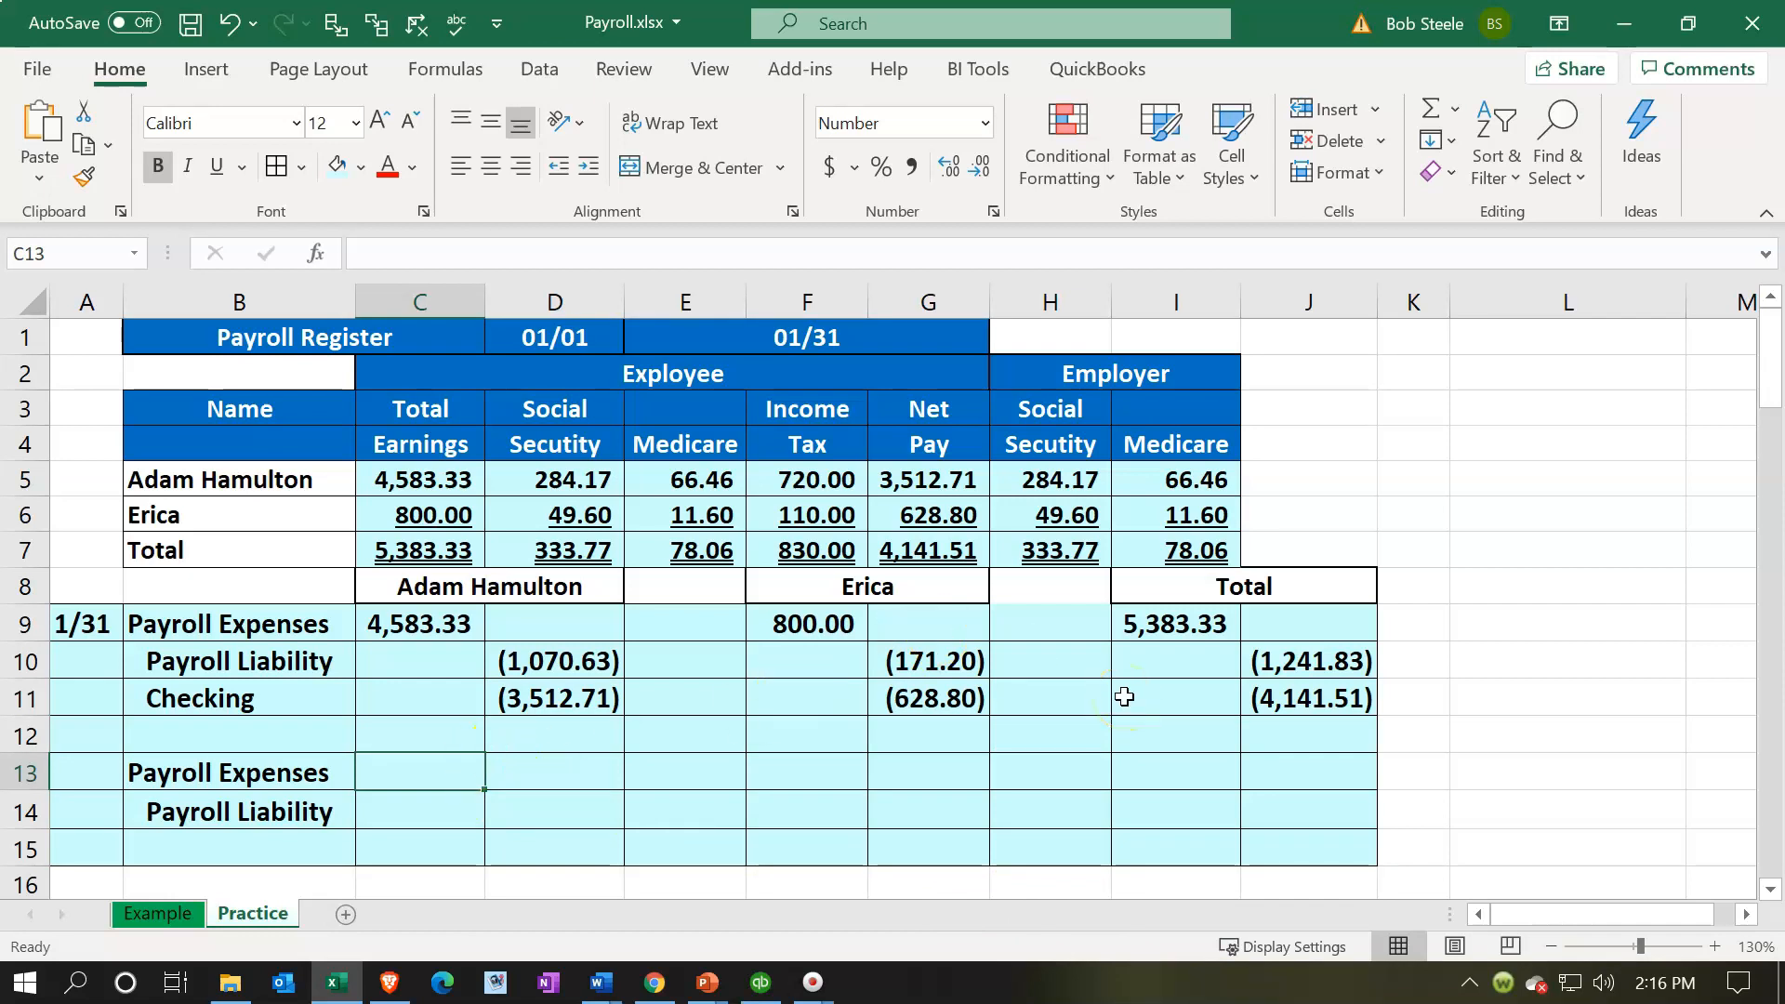
type("=sum")
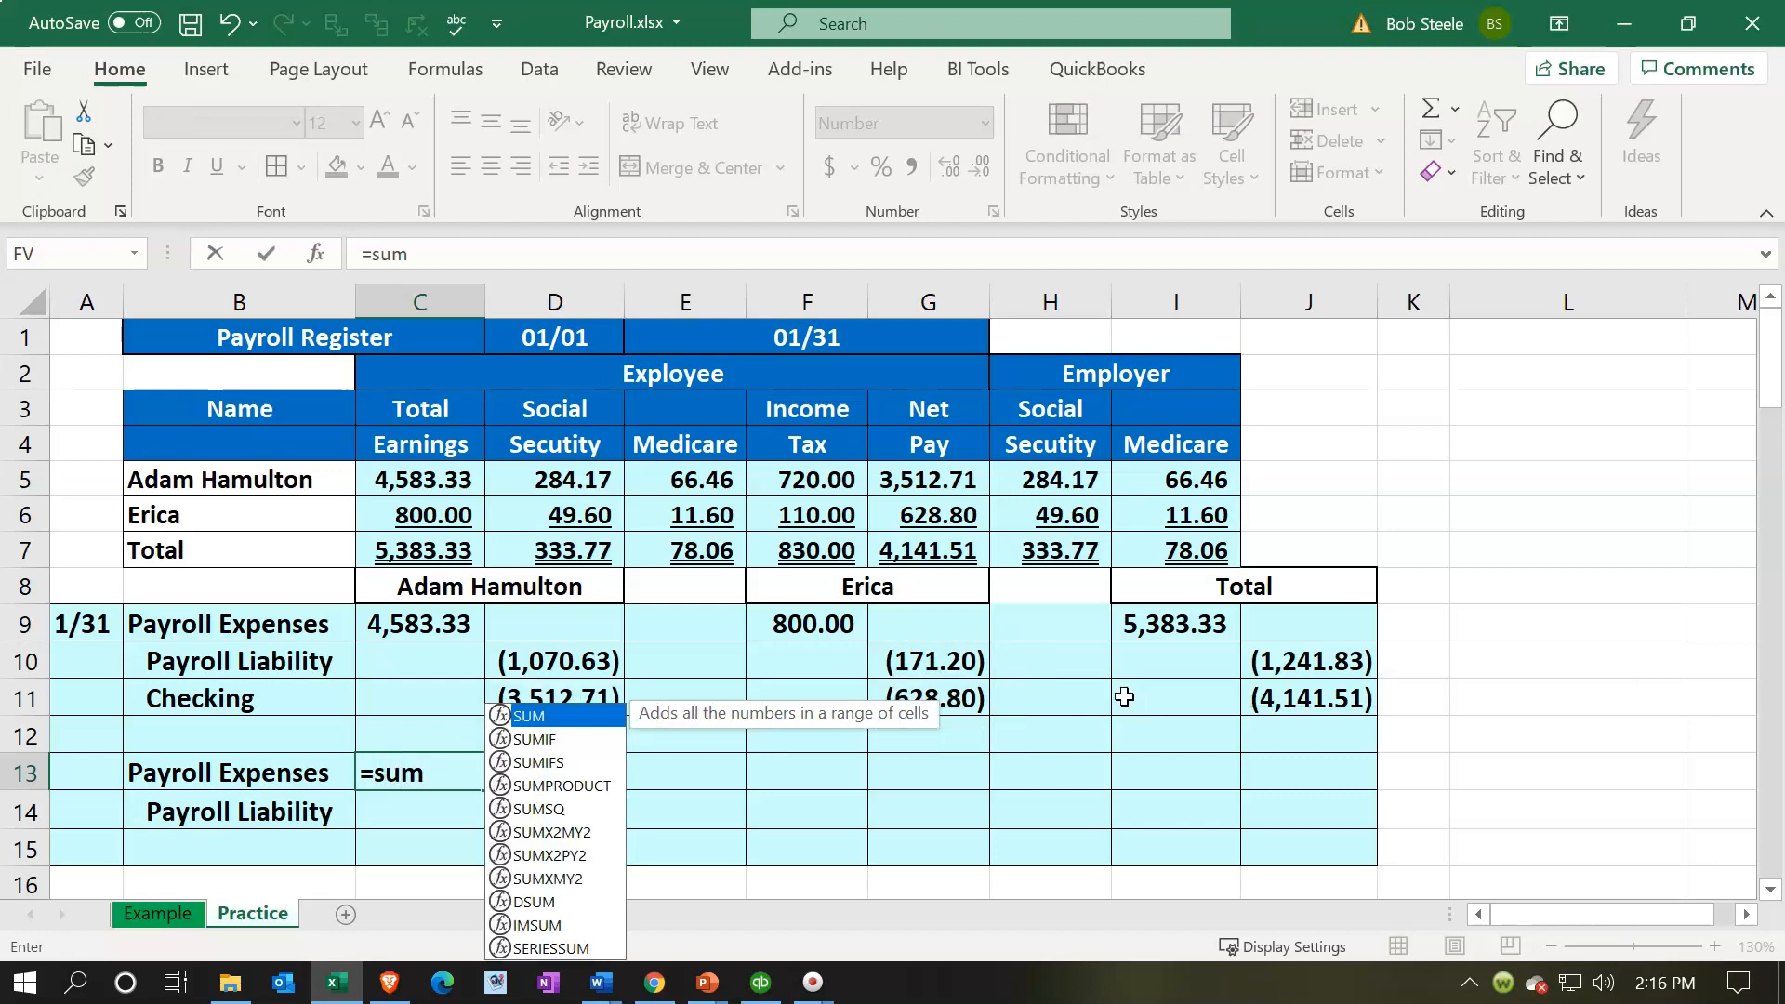
type("(")
key("Right")
key("Right")
key("Right")
key("Right")
key("Up")
key("Up")
key("Up")
key("Up")
key("Up")
key("Up")
key("Up")
key("Up")
key("Right")
key("shift+Right")
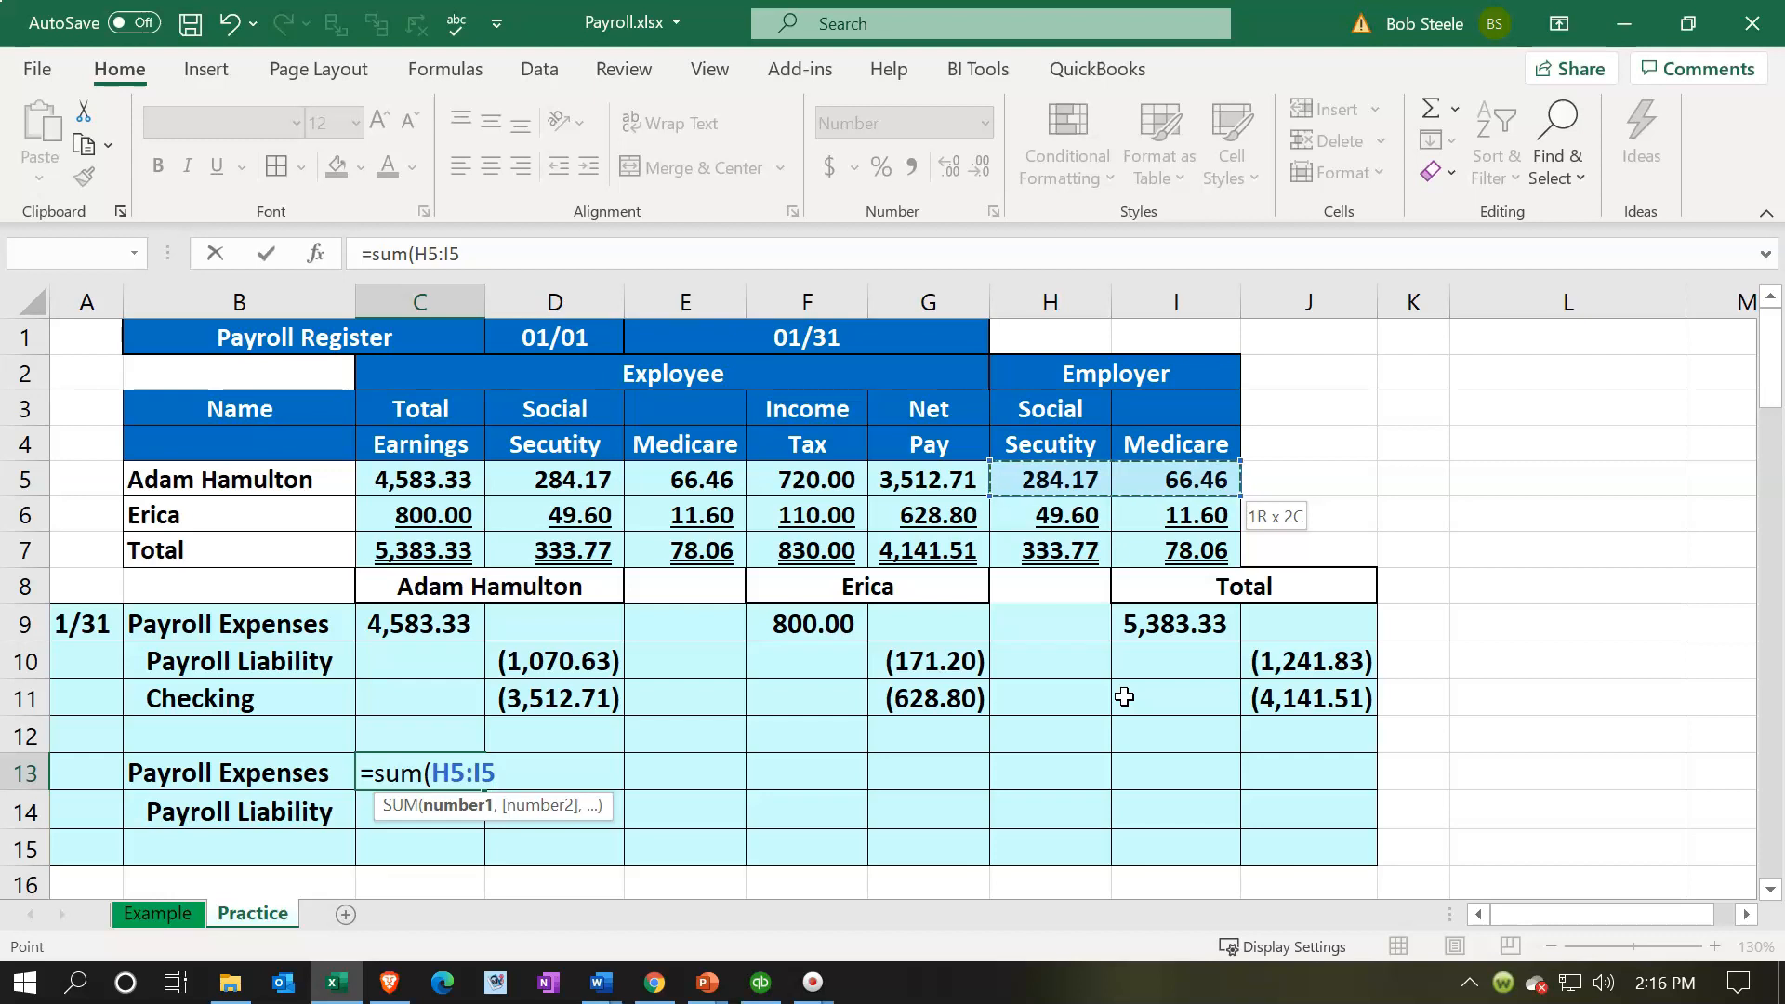
key("Return")
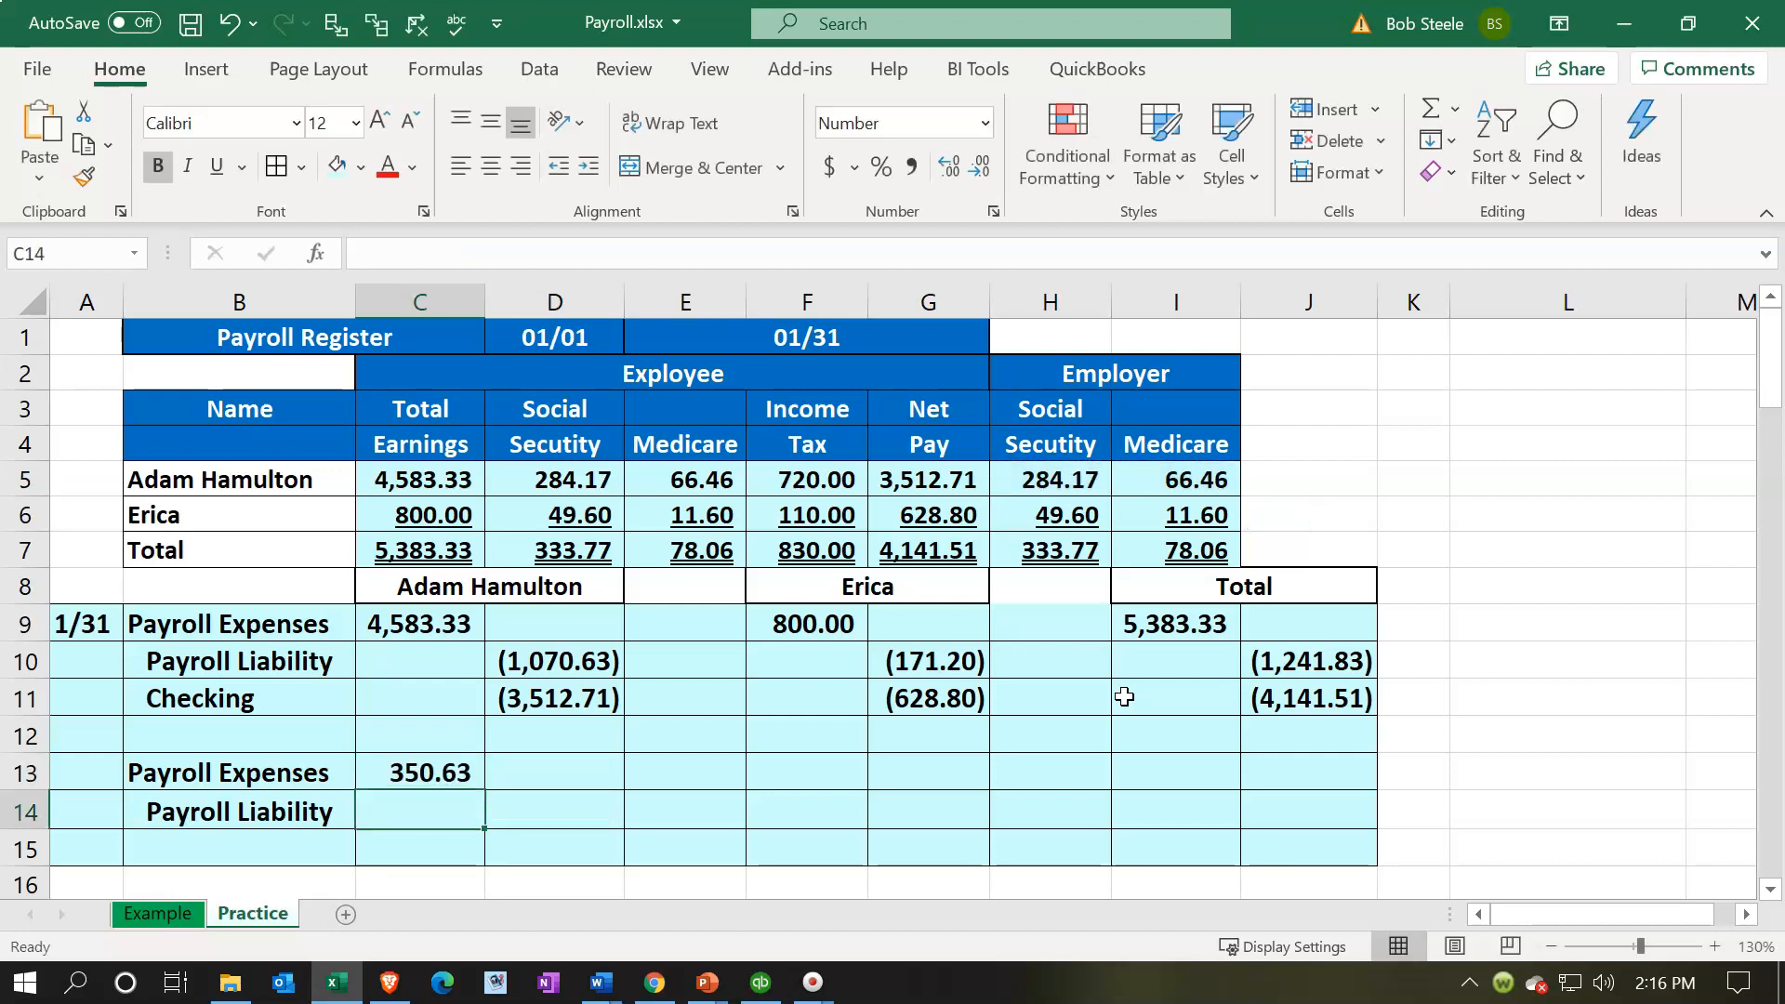
Clear the first employee's employer tax expense formula from C13
key("Right")
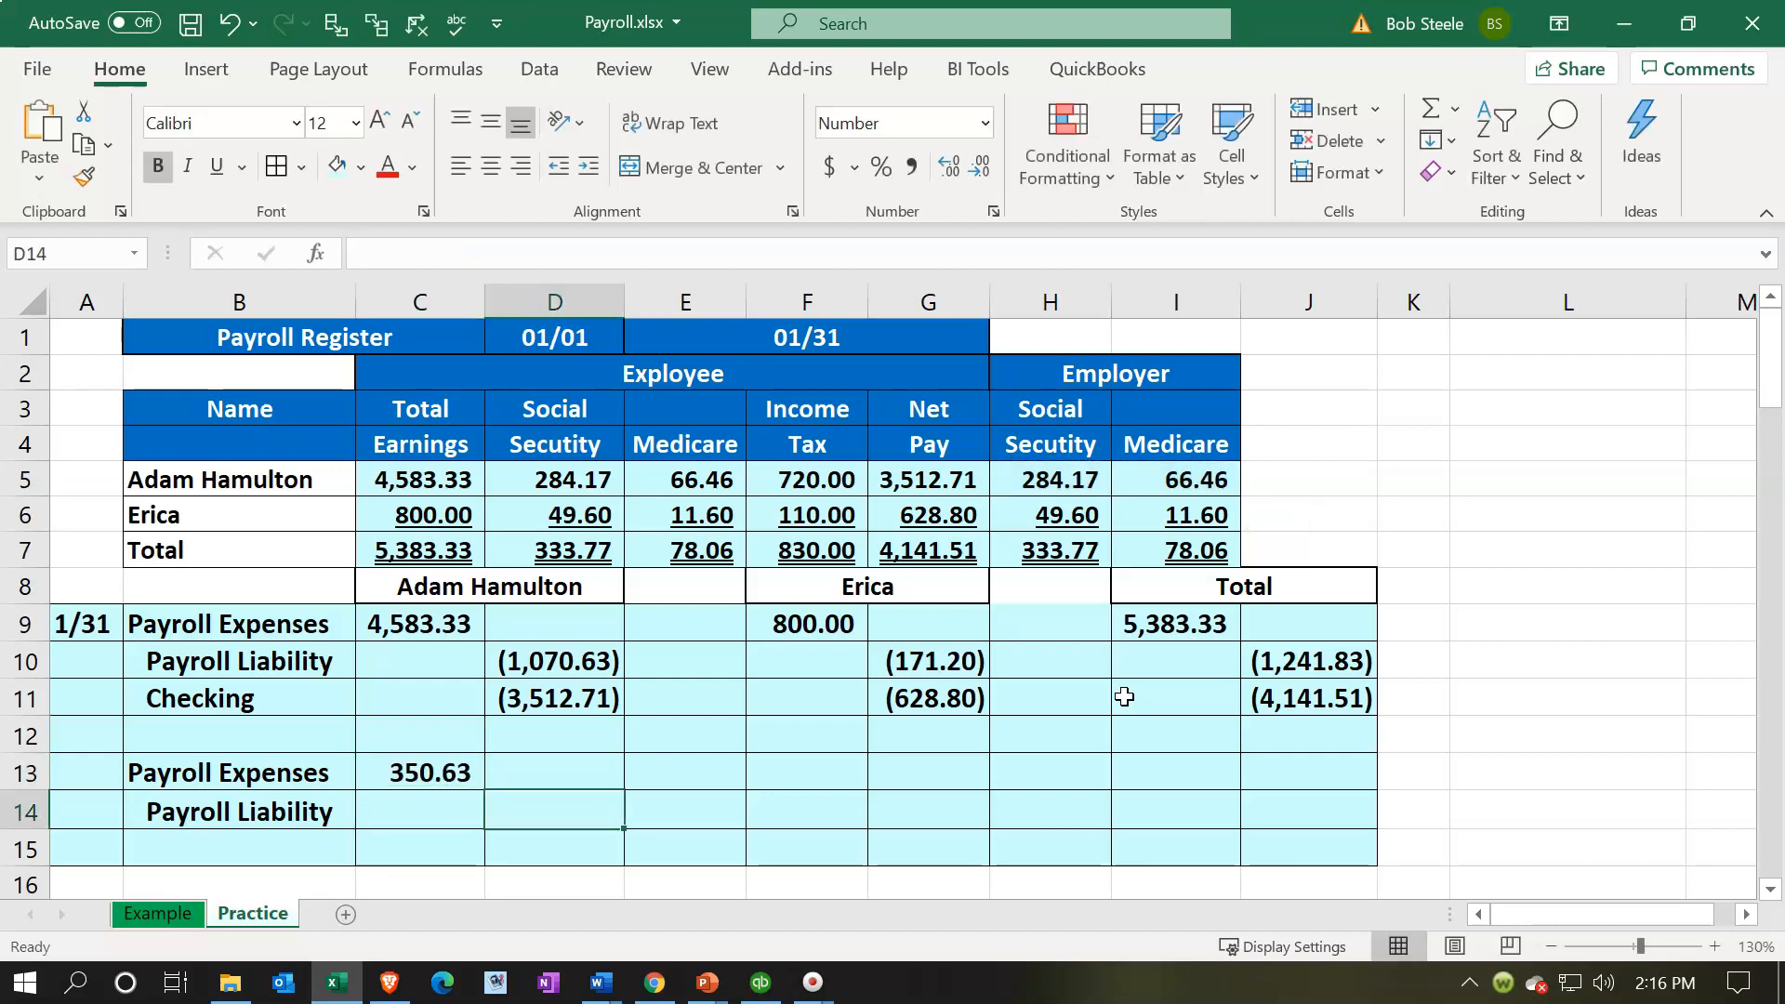
type("-")
key("BackSpace")
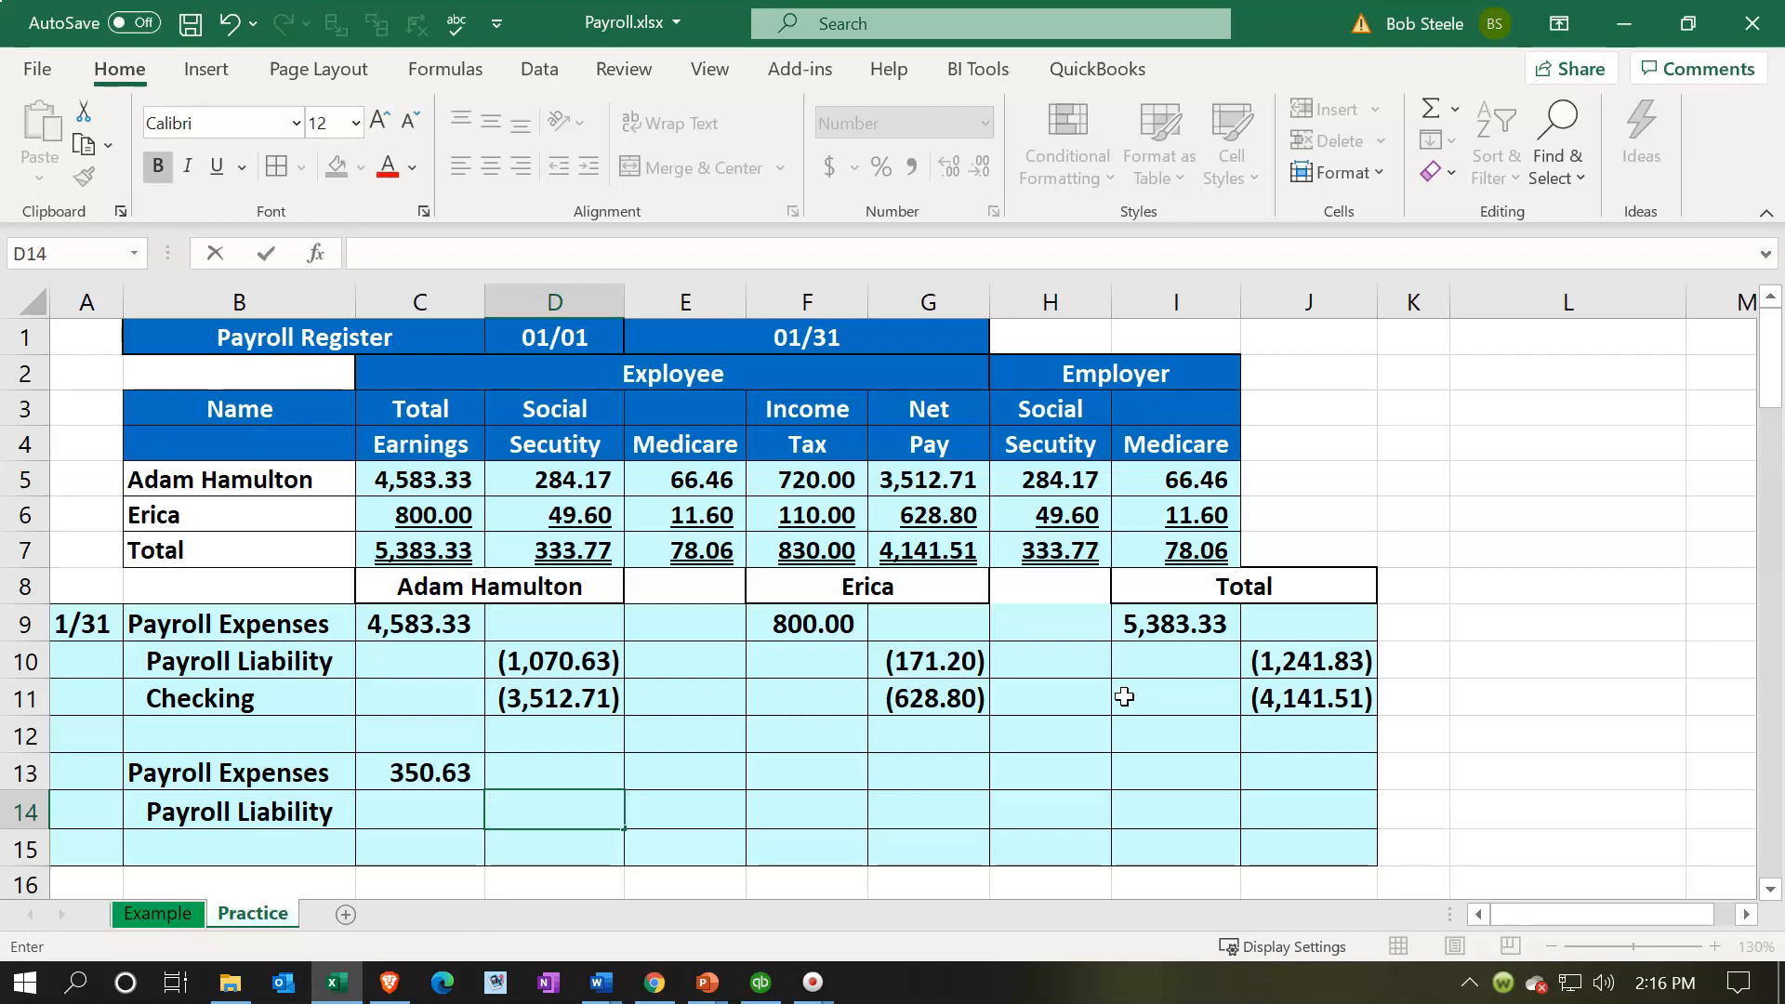
key("Escape")
key("Up")
key("Left")
key("Delete")
Record the combined employer payroll tax expense in I13 as the sum of total employer Social Security and Medicare, =SUM(H7:I7)
key("Right")
key("Right")
key("Right")
key("Right")
key("Right")
key("Right")
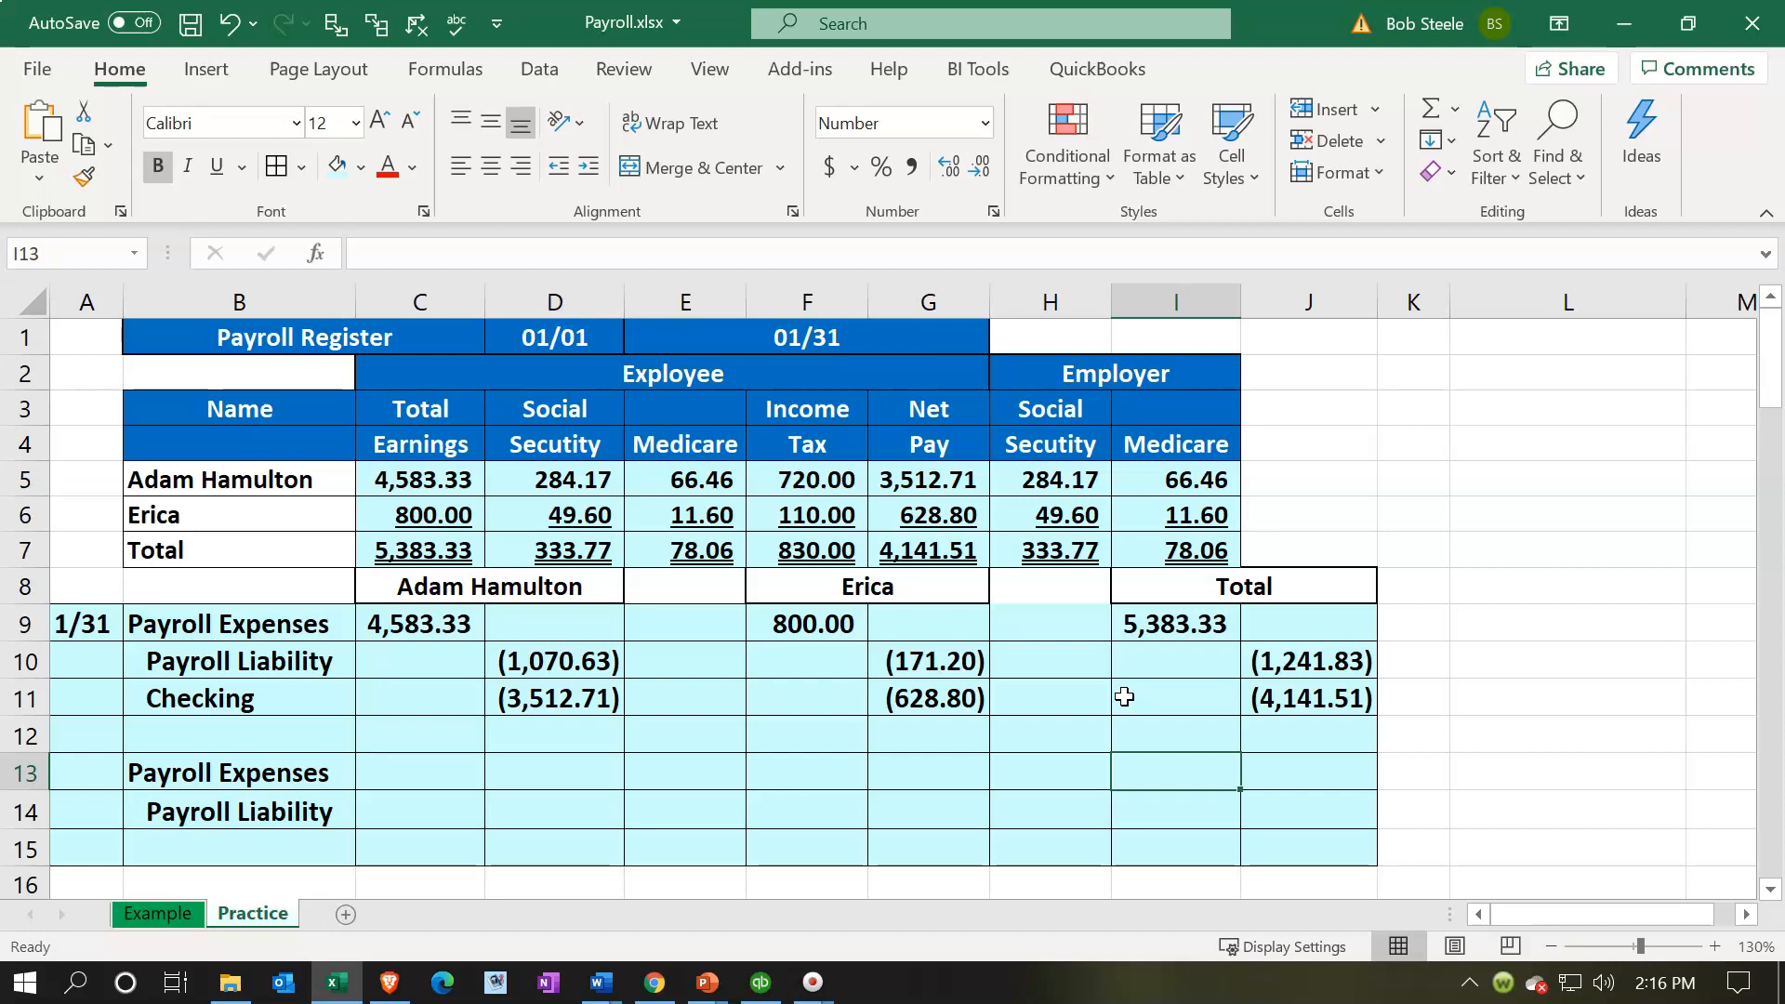
type("=sum(")
key("Up")
key("Up")
key("Up")
key("Up")
key("Up")
key("Up")
key("Left")
key("shift+Right")
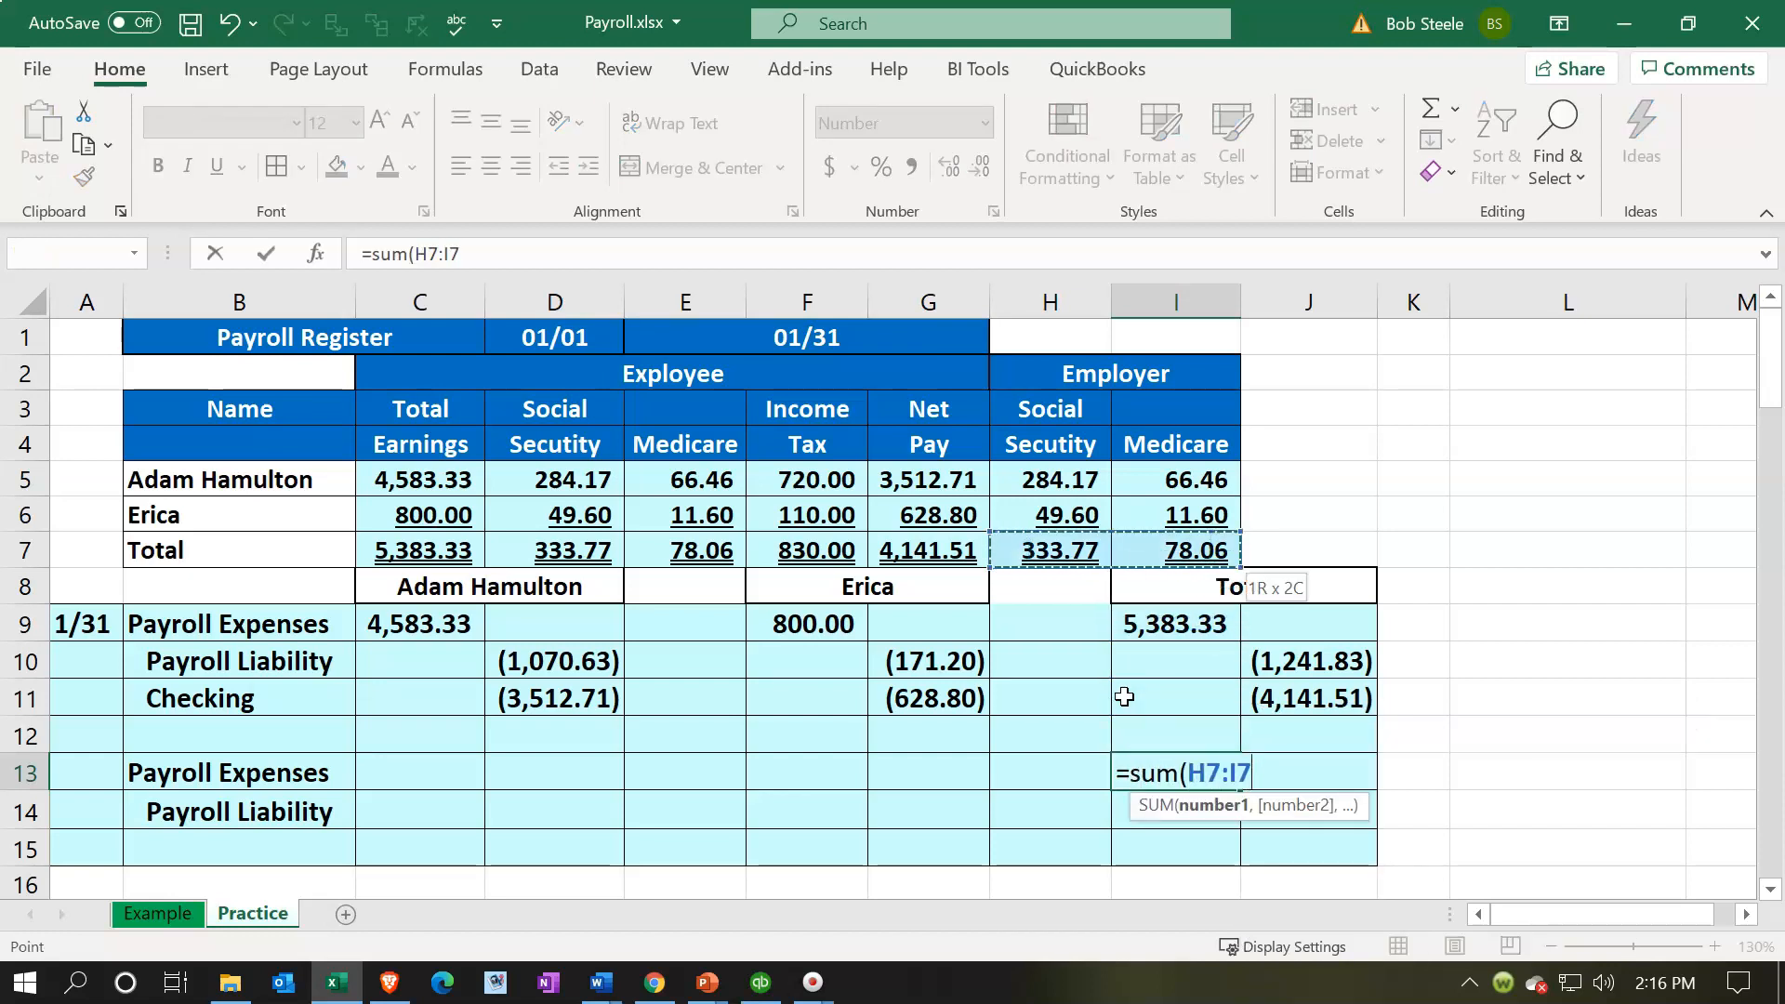
key("Return")
Record the matching employer payroll liability credit in J14 with =-I13
key("Right")
type("=-")
key("Left")
key("Up")
key("Return")
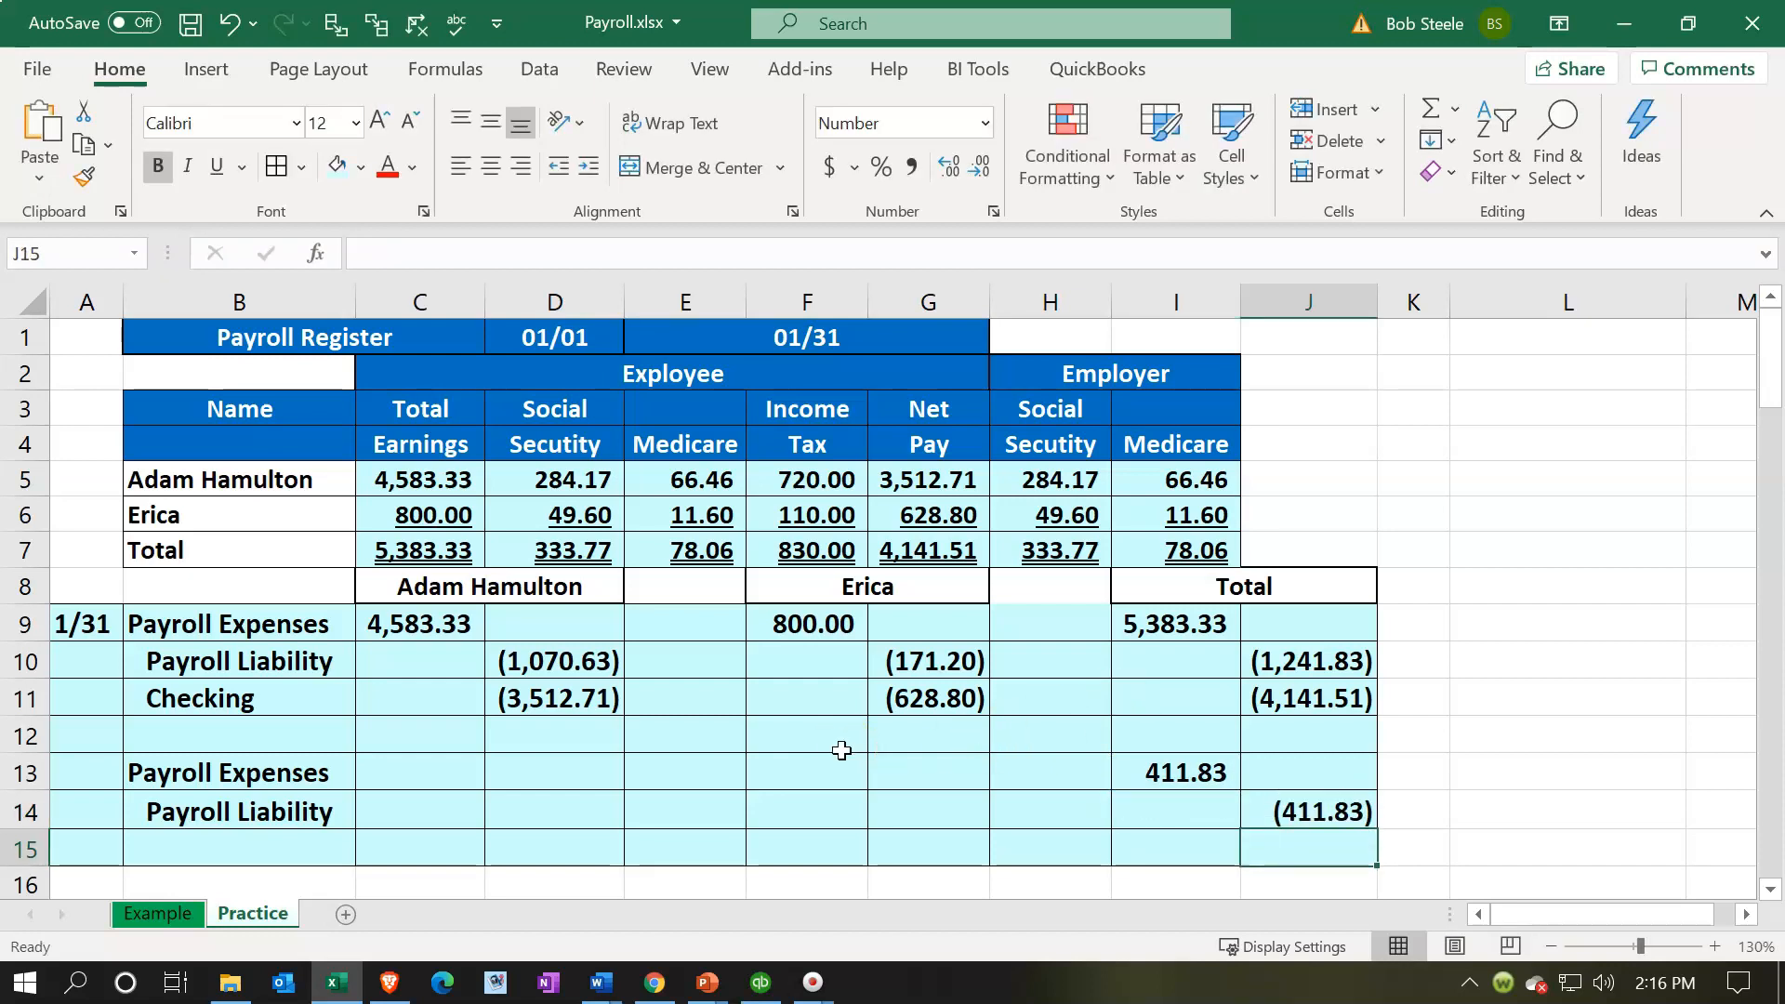
Switch to QuickBooks and enter the first employee's Social Security Employee amount from the Excel register, 284.17, in the paycheck preview
left_click(762, 983)
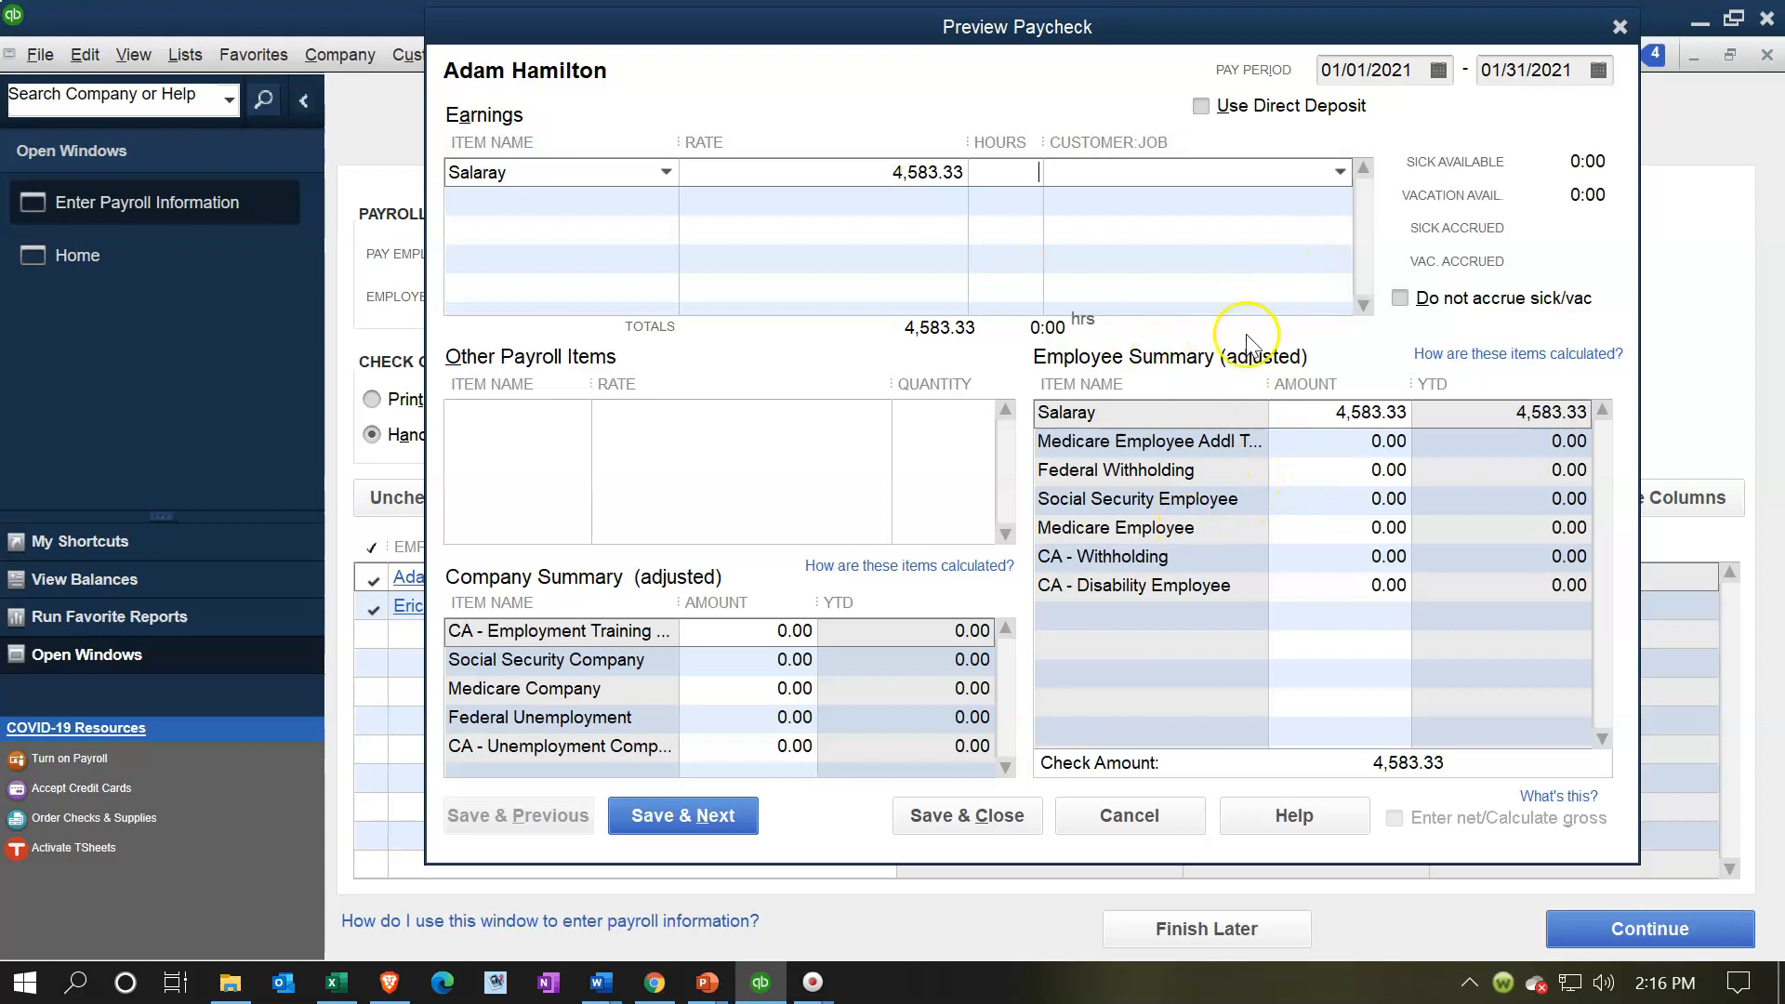
left_click(1341, 449)
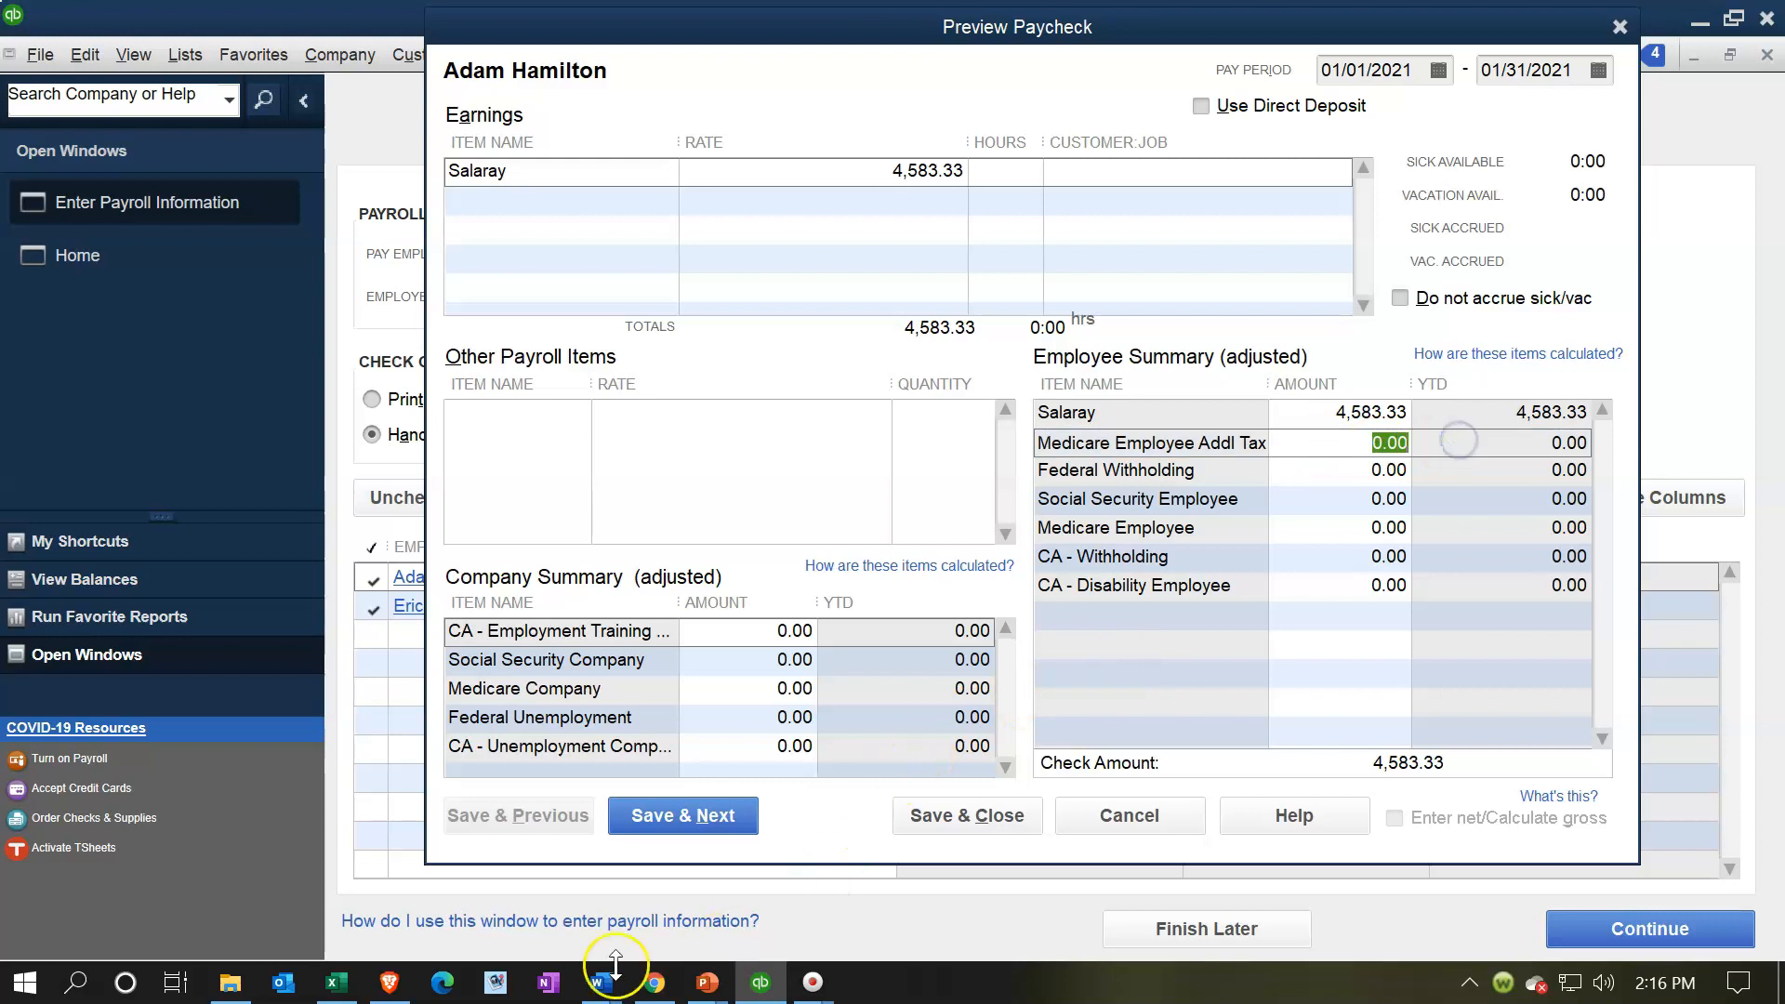
left_click(336, 983)
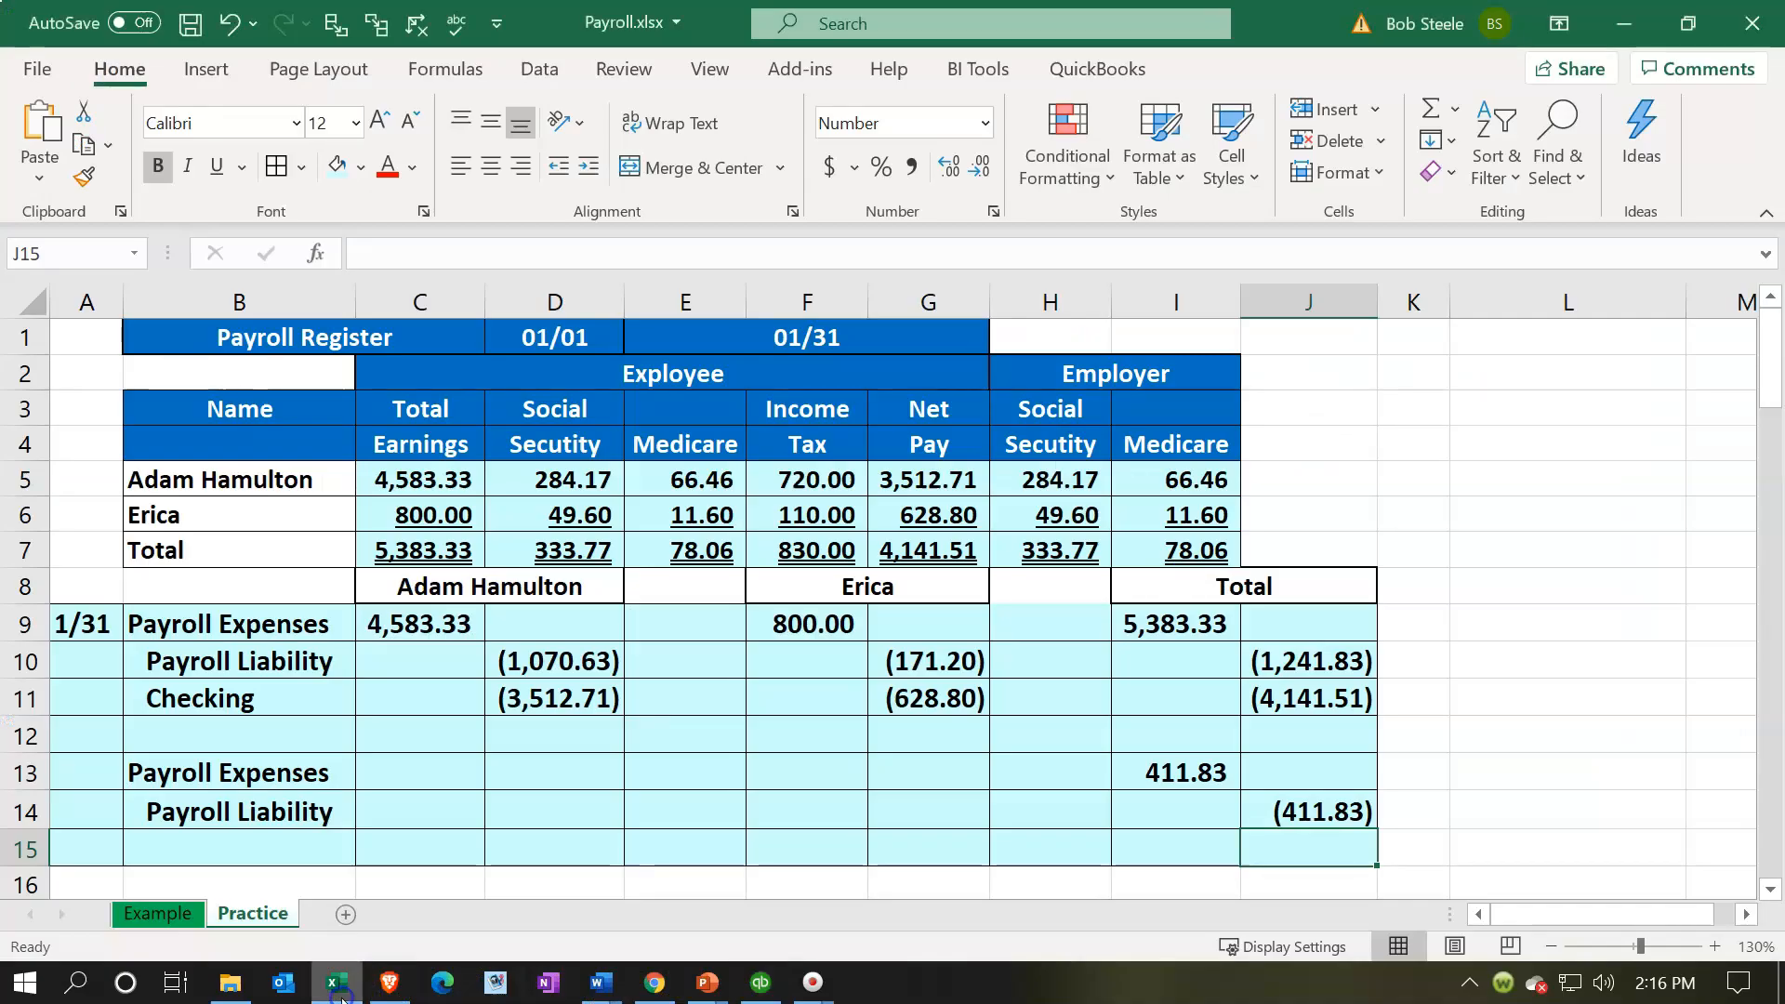
left_click(455, 479)
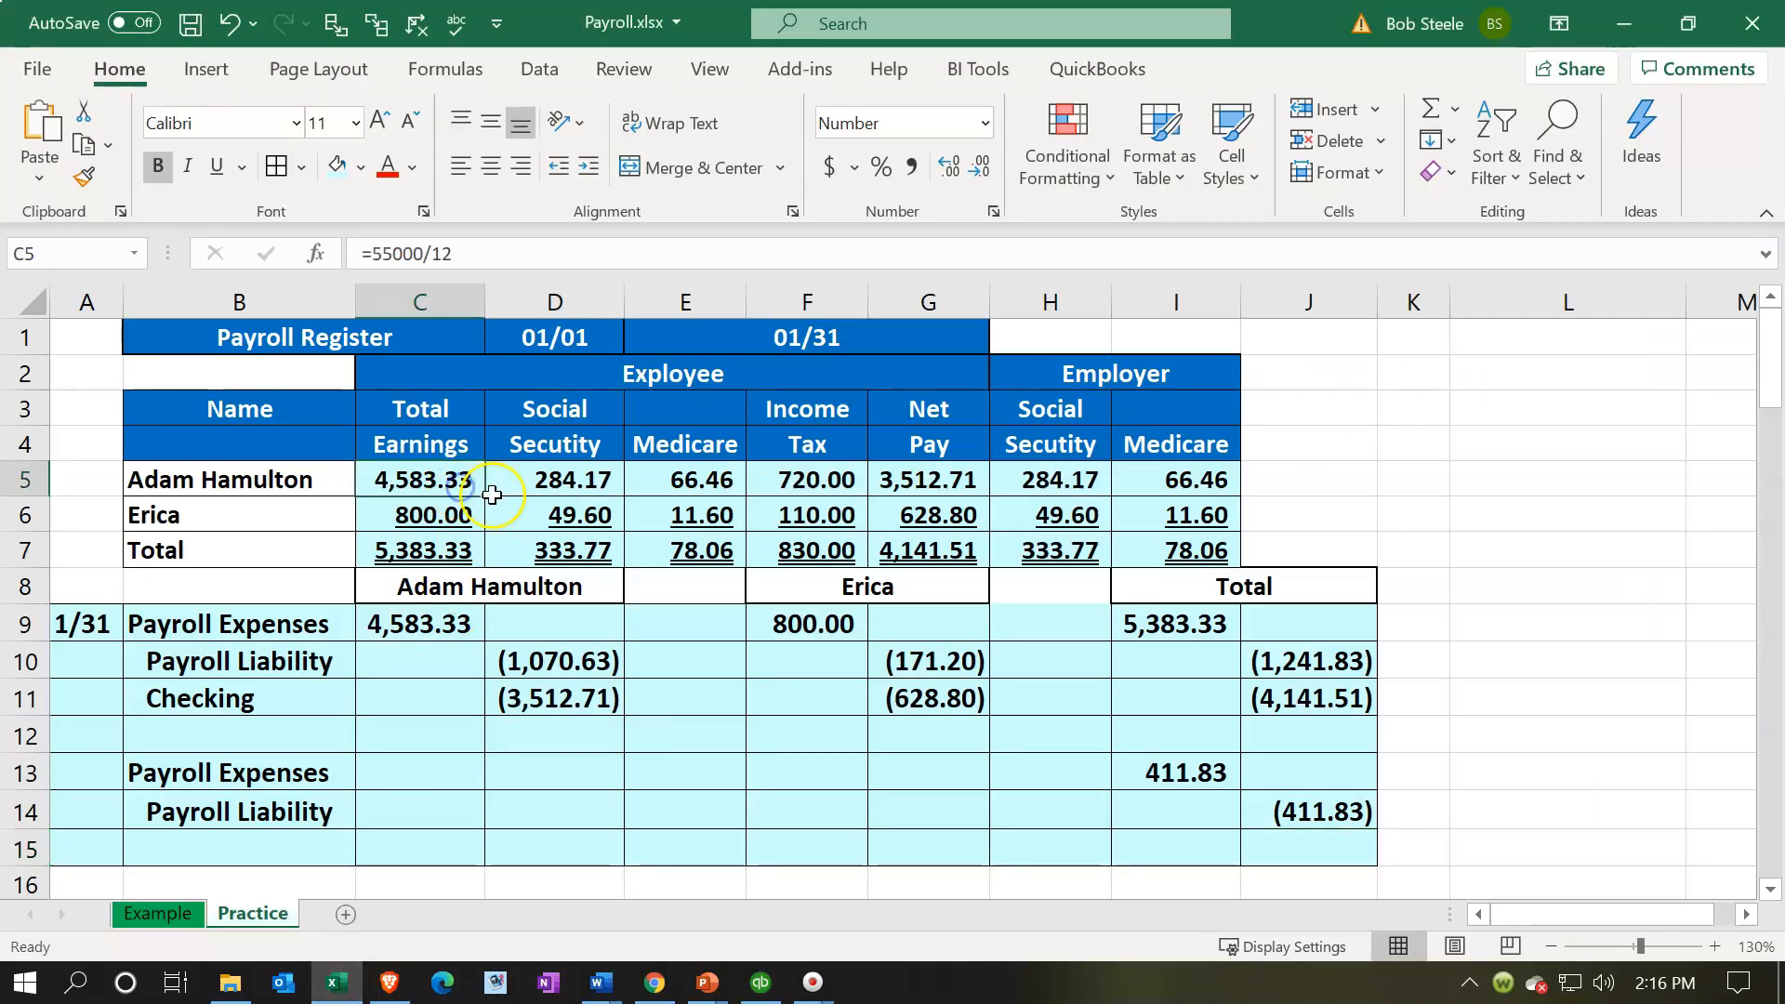
left_click(535, 491)
left_click(538, 645)
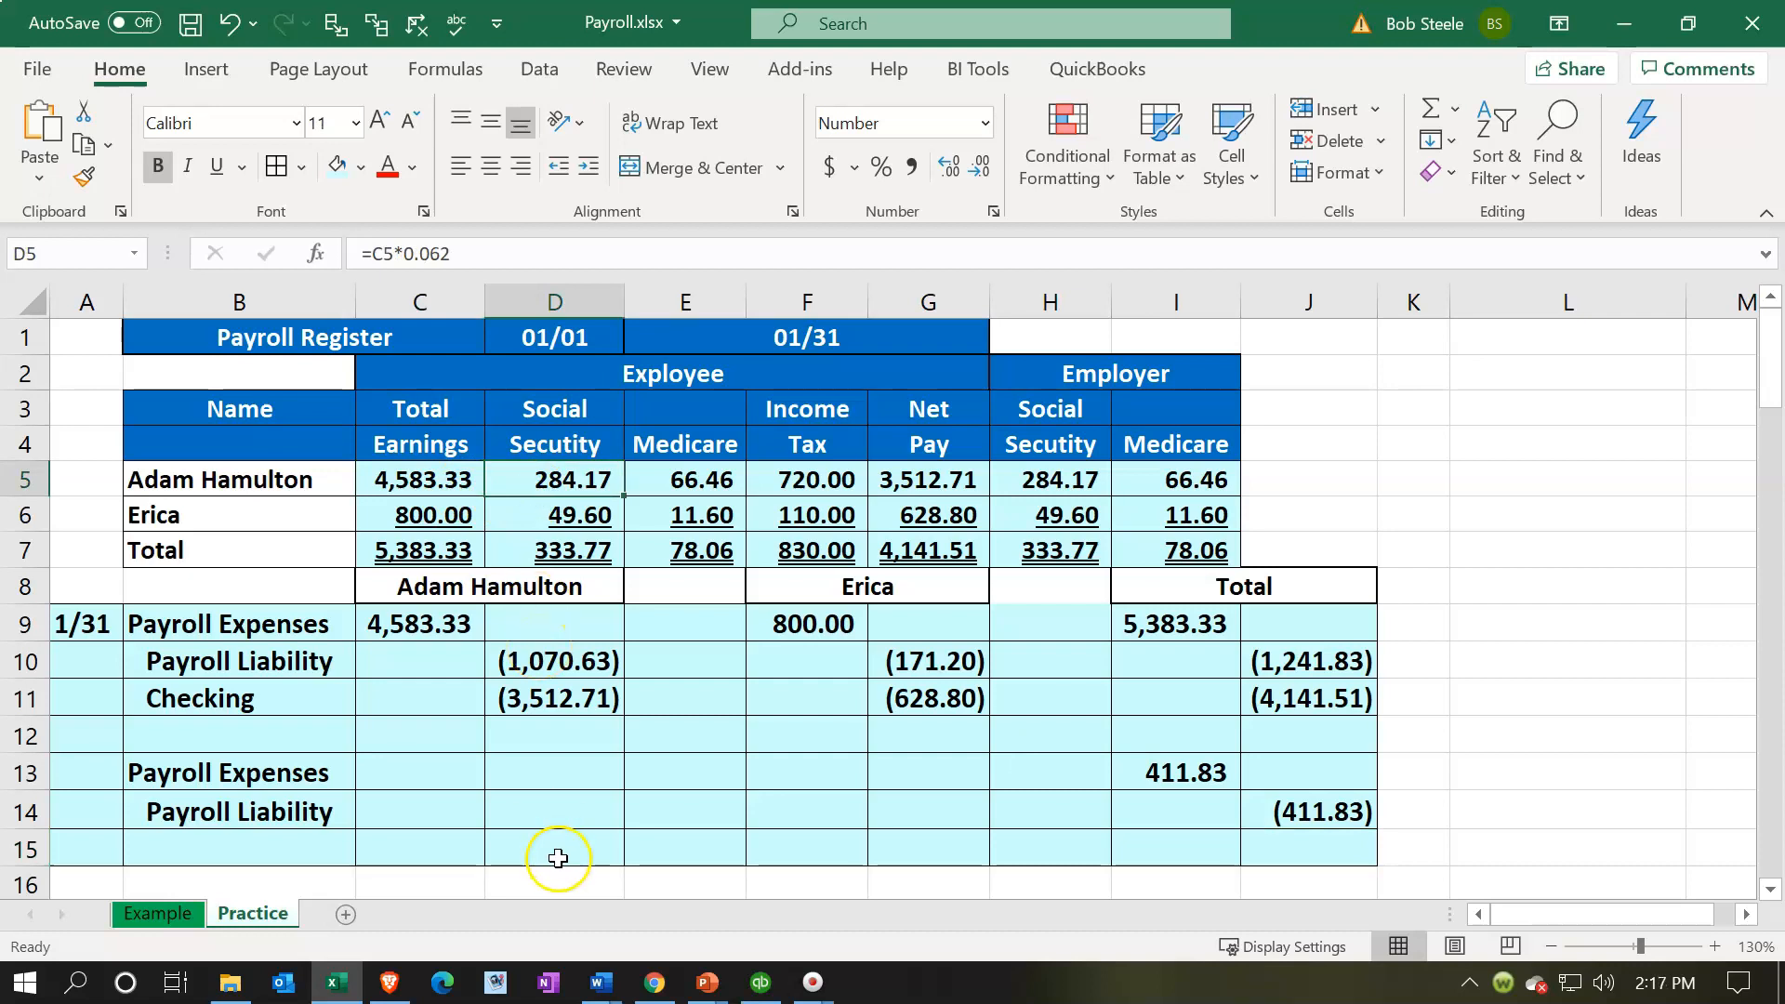
left_click(336, 982)
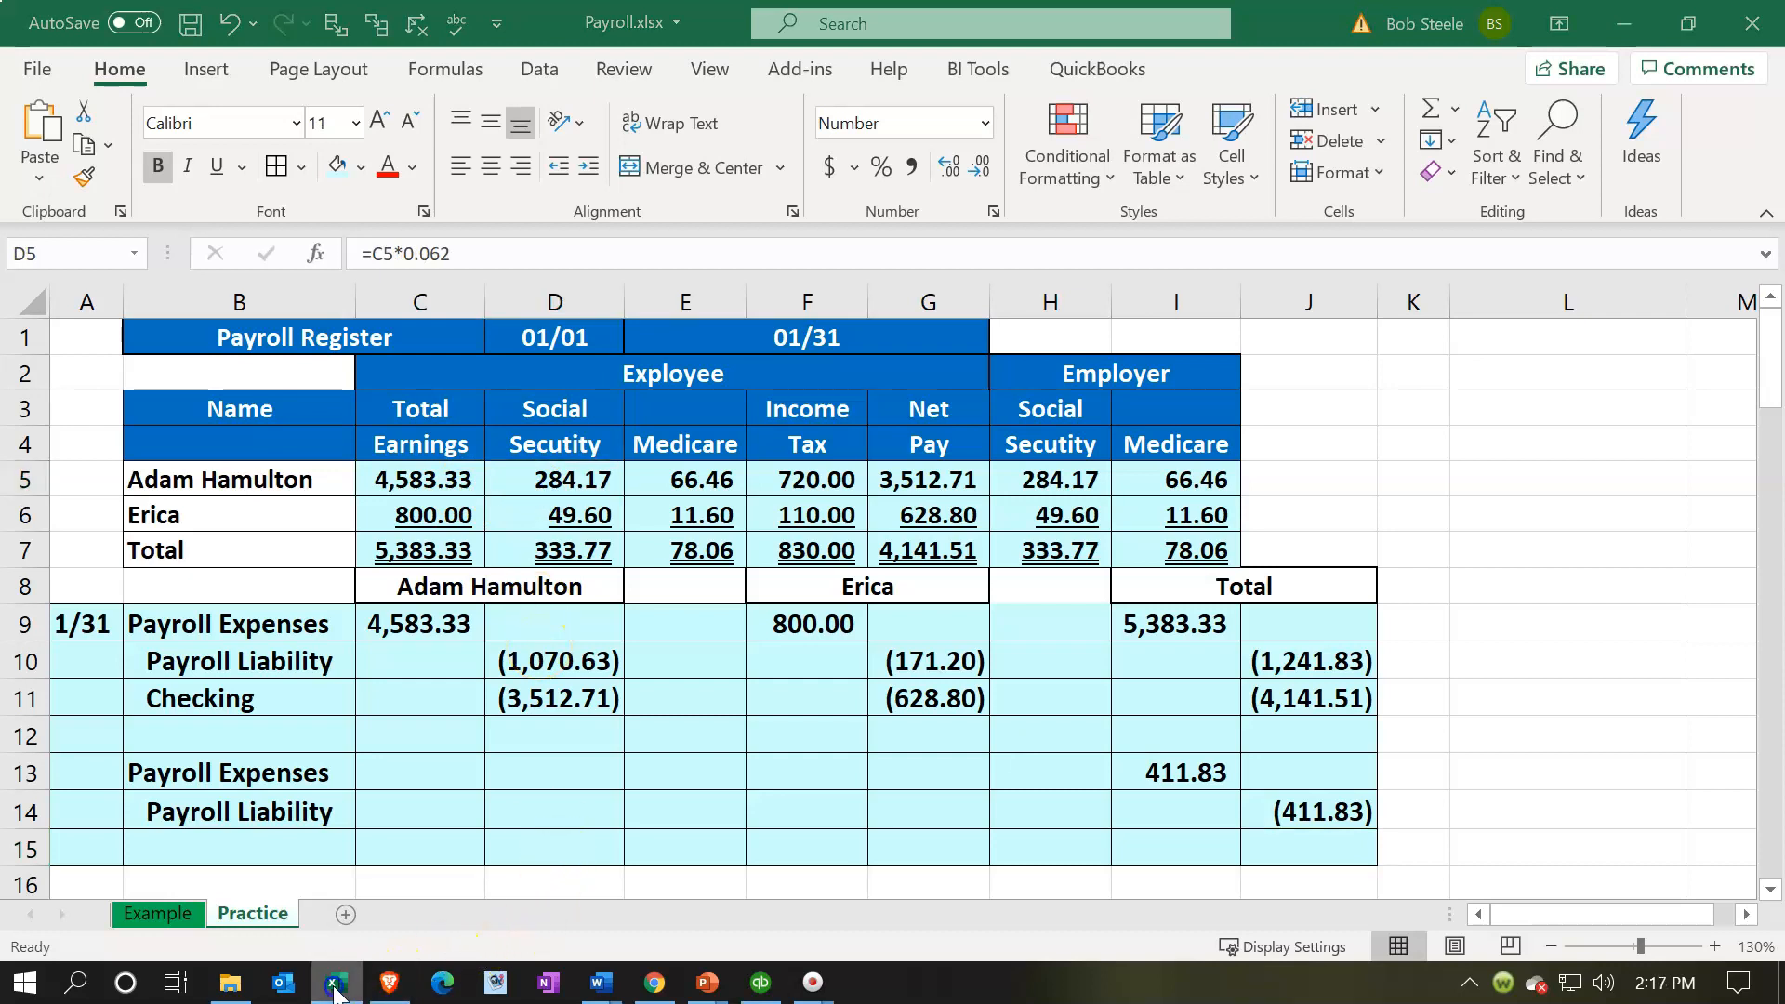
left_click(1403, 502)
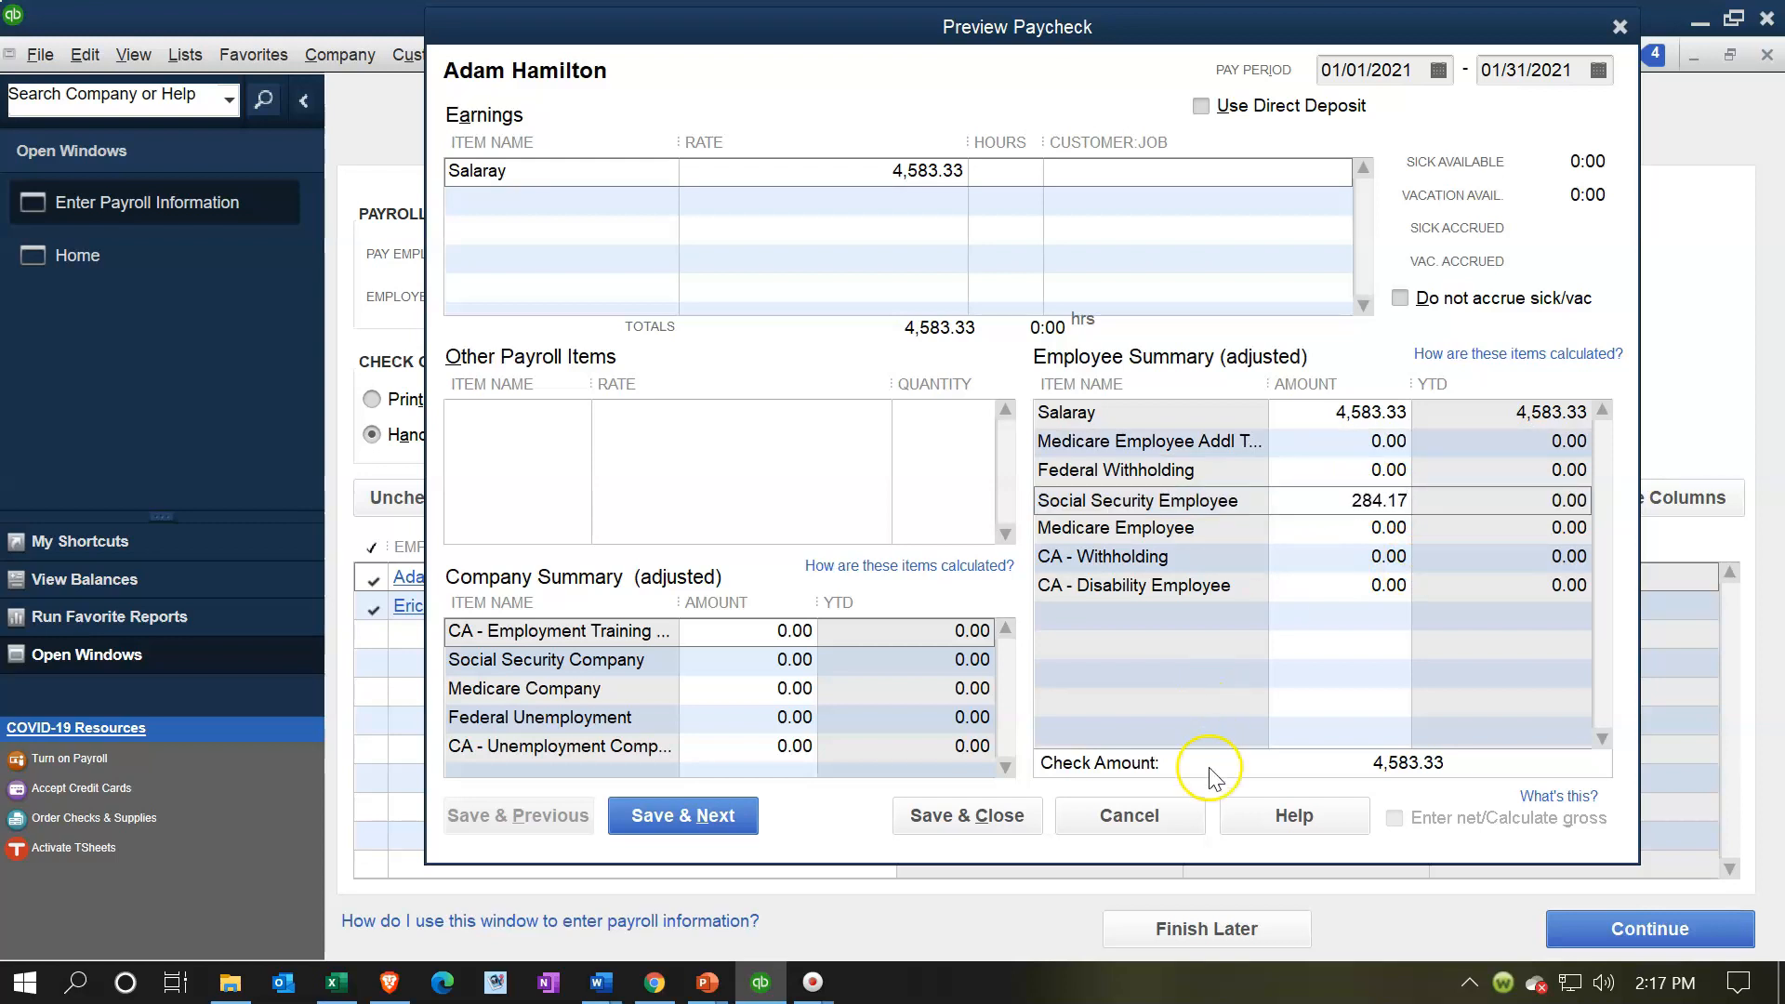
Look up the first employee's Medicare withholding in the Excel register and enter 66.46 as Medicare Employee on the QuickBooks paycheck
left_click(338, 984)
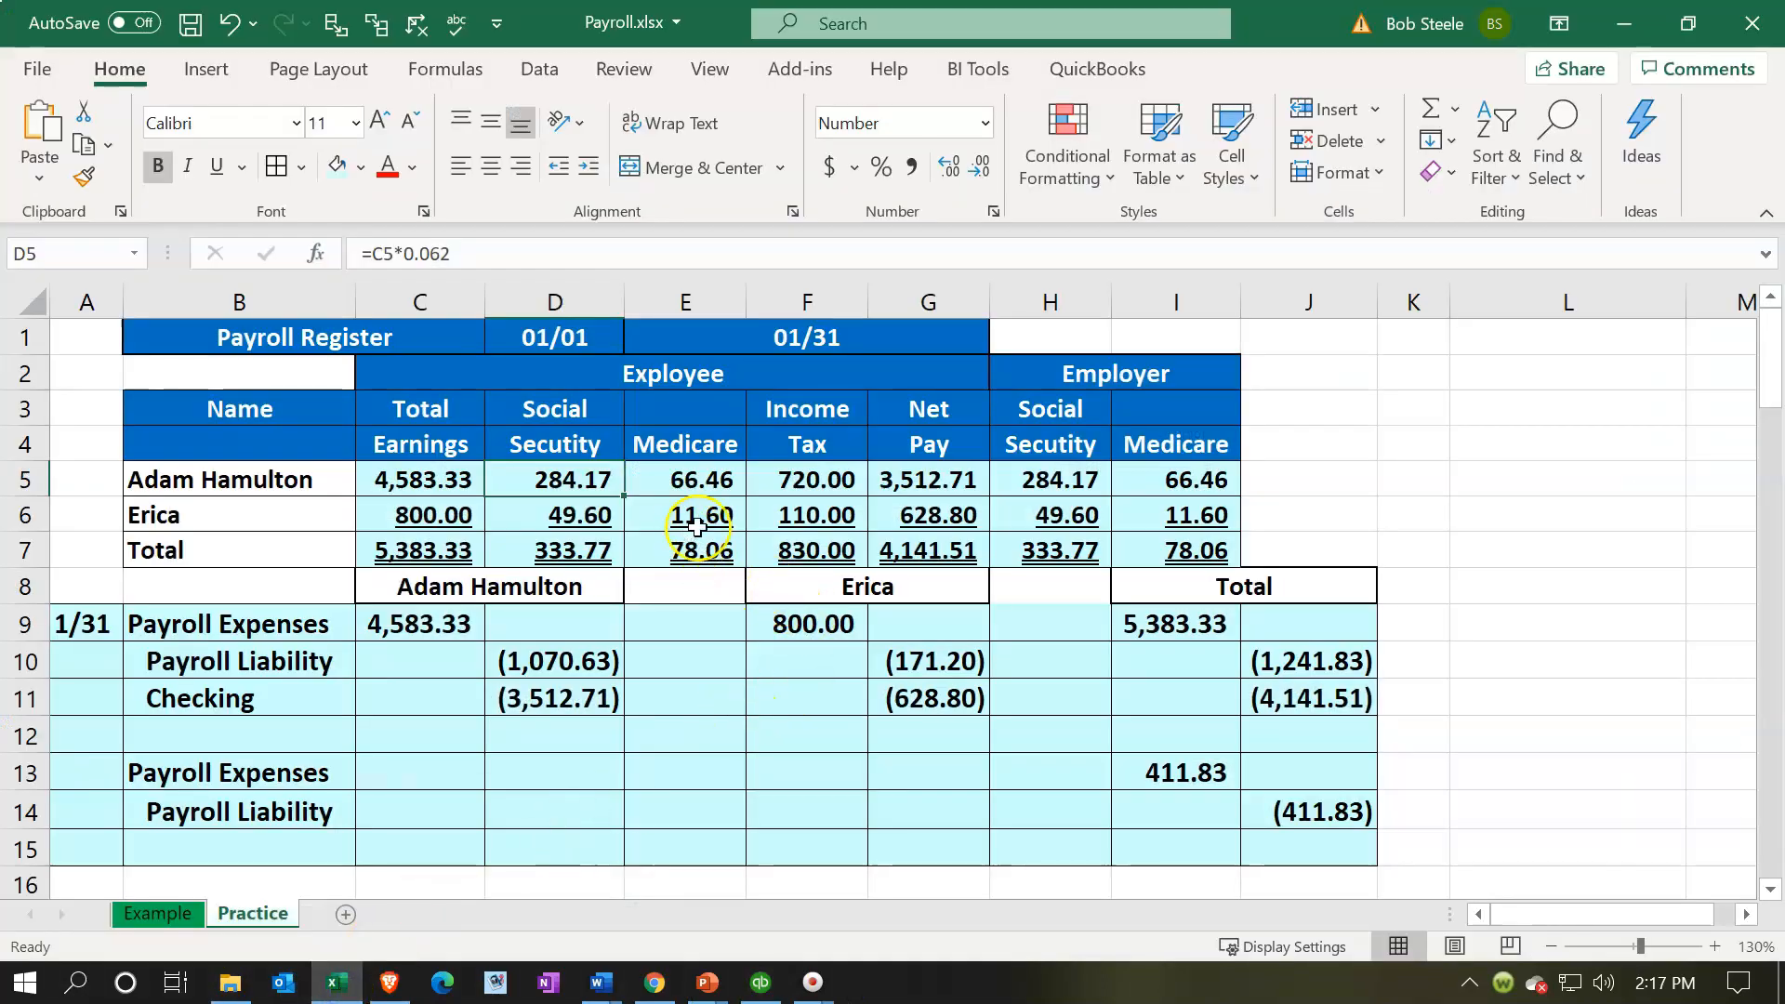
left_click(685, 482)
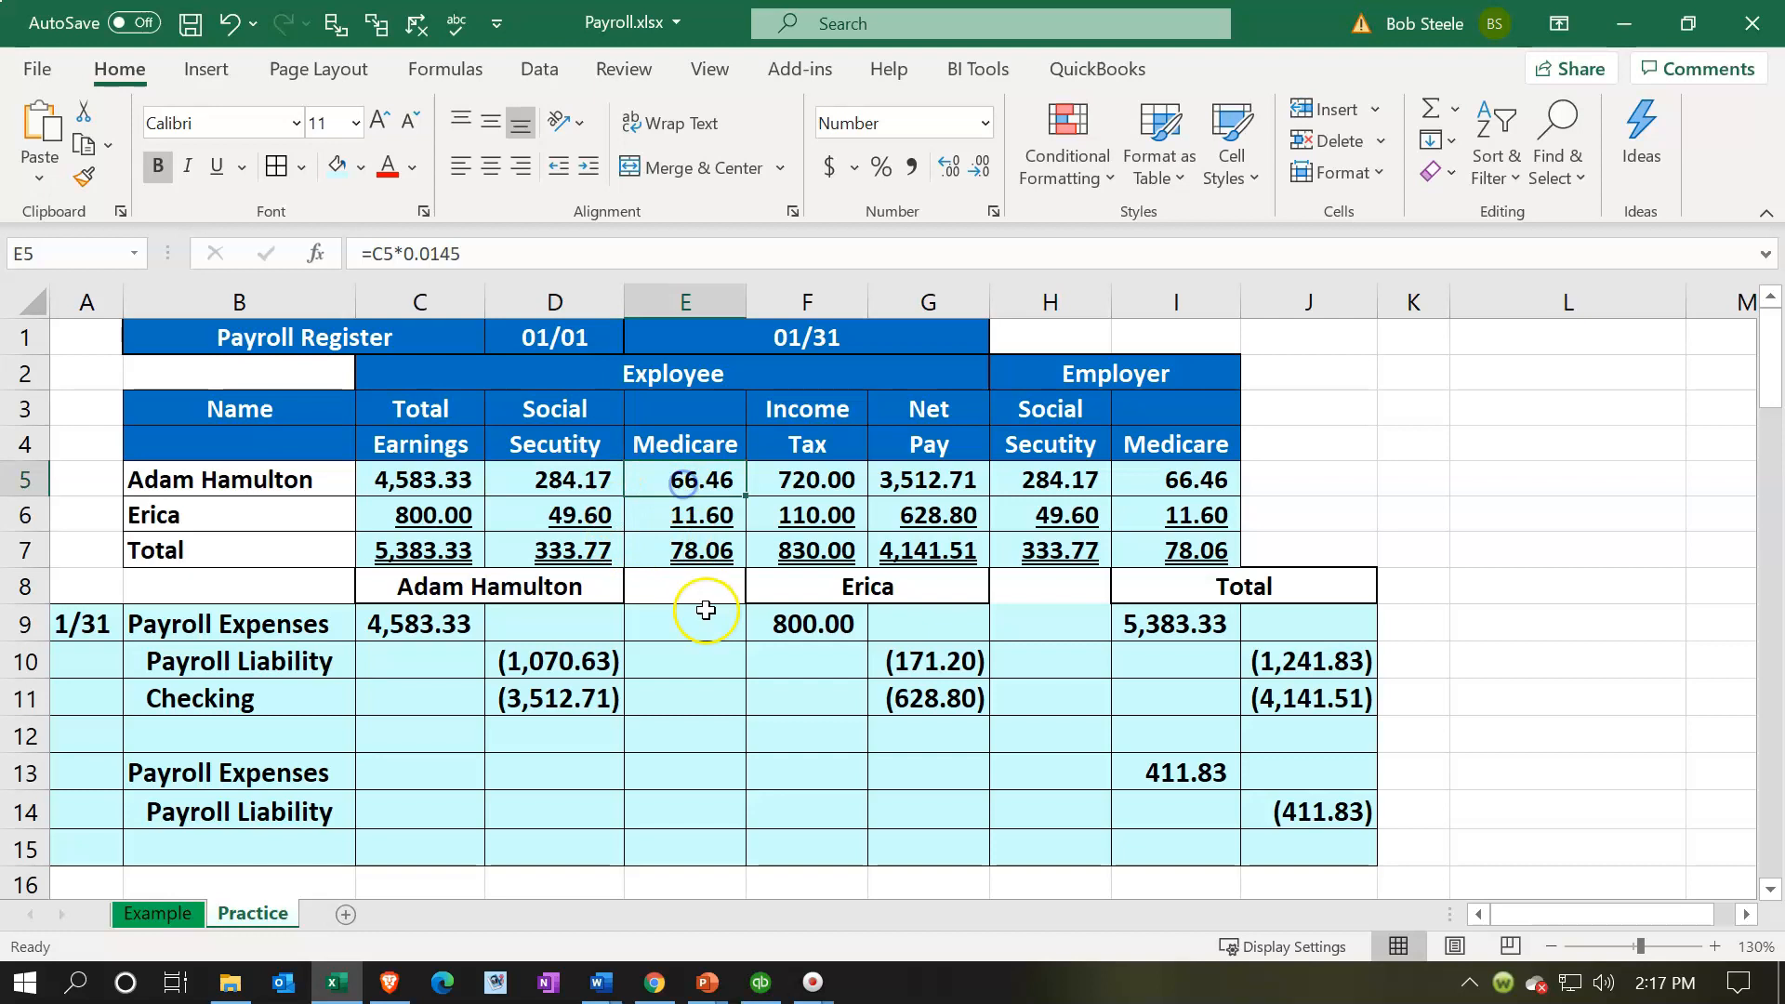
left_click(760, 982)
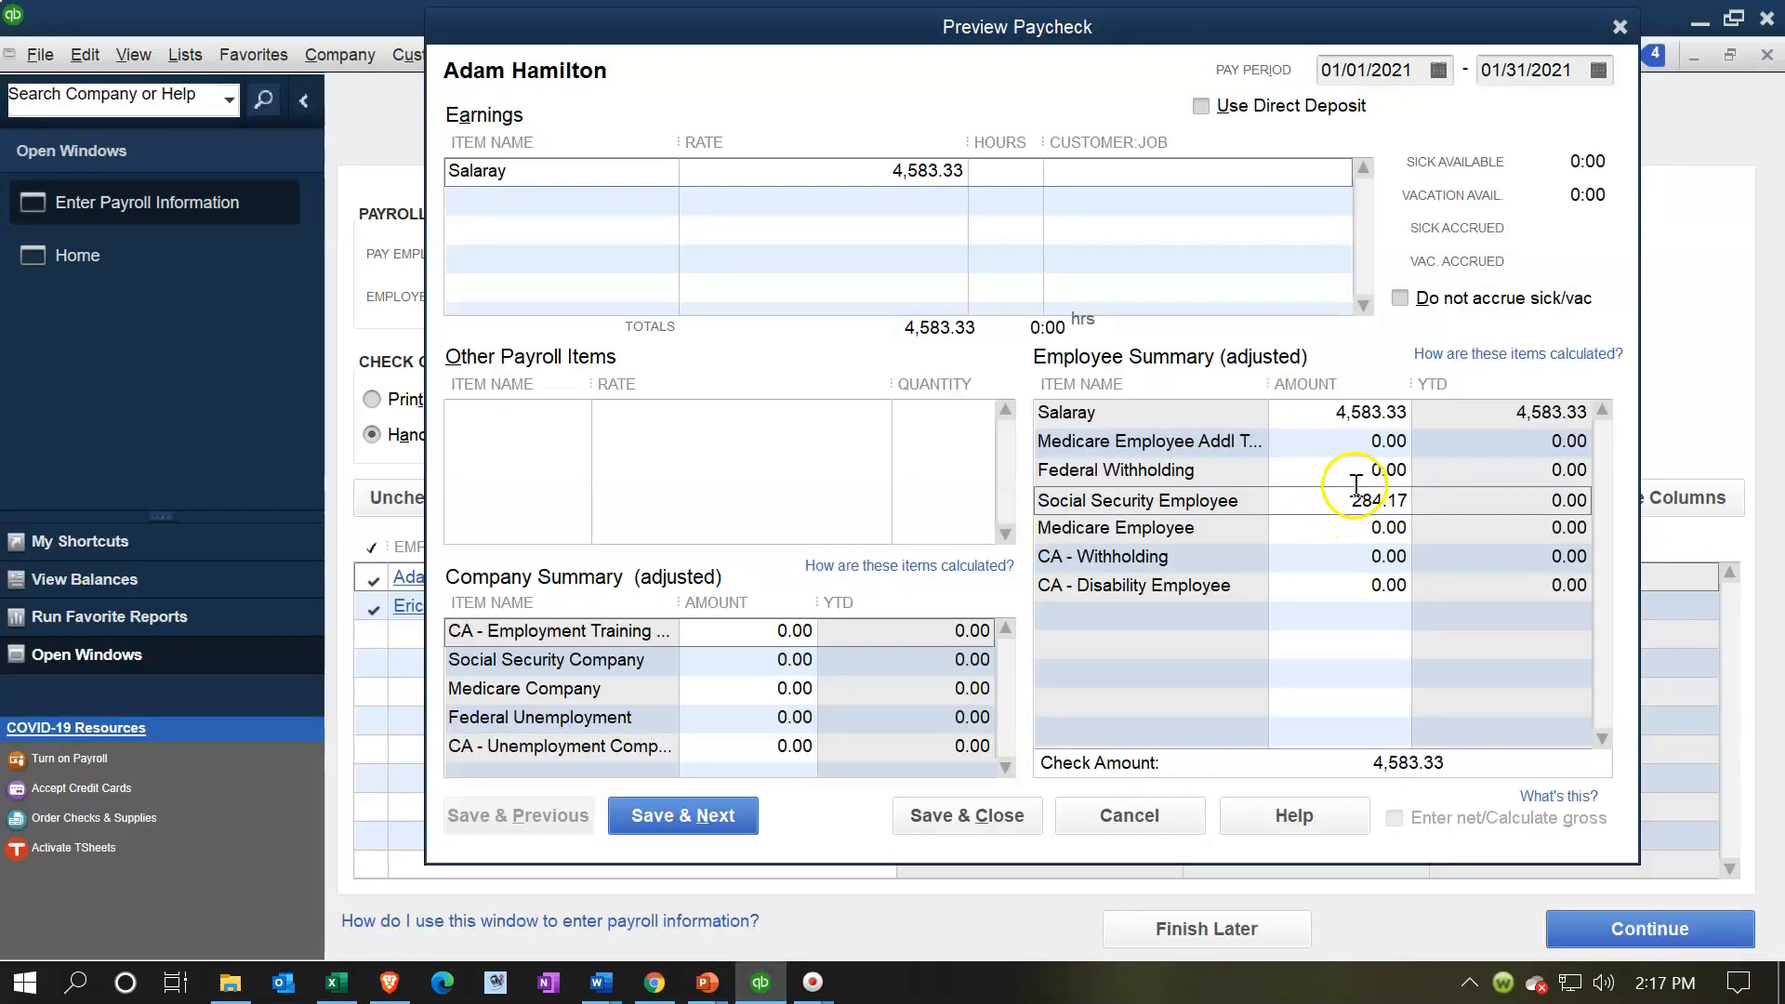
left_click(1422, 540)
type("66.")
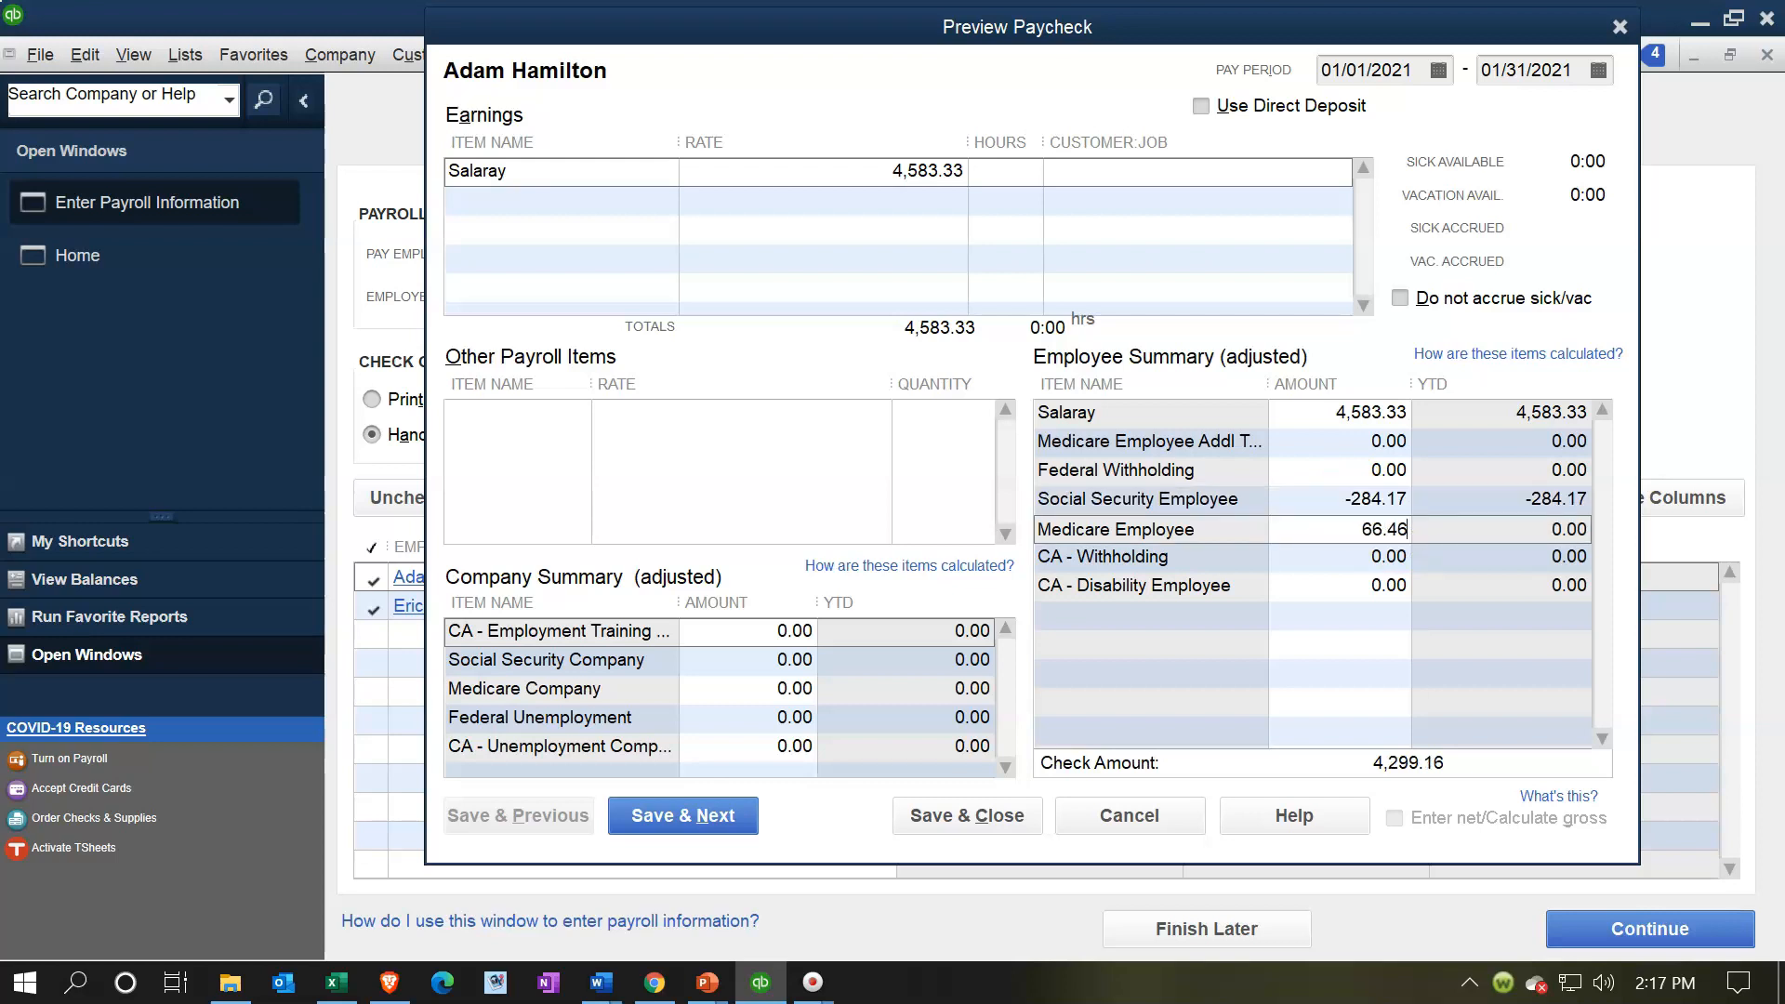
type("46")
left_click(1385, 558)
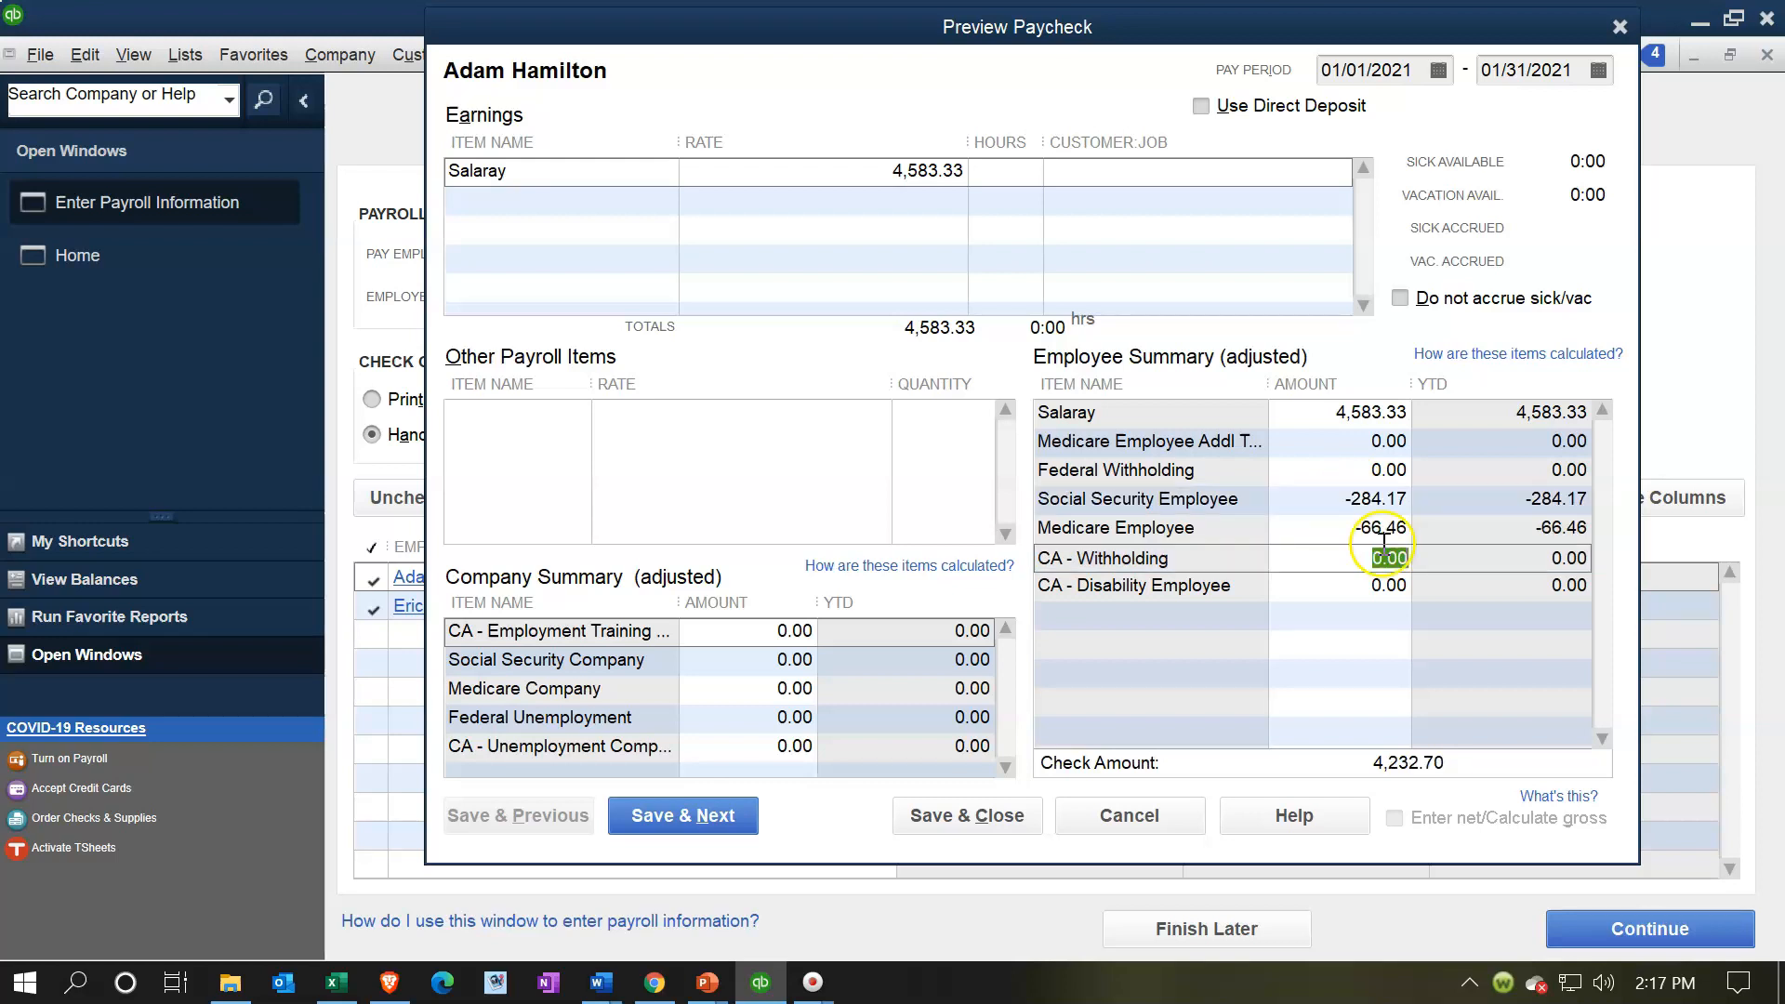
Look up the first employee's income tax in the Excel register and enter 720 as Federal Withholding on the QuickBooks paycheck
left_click(351, 983)
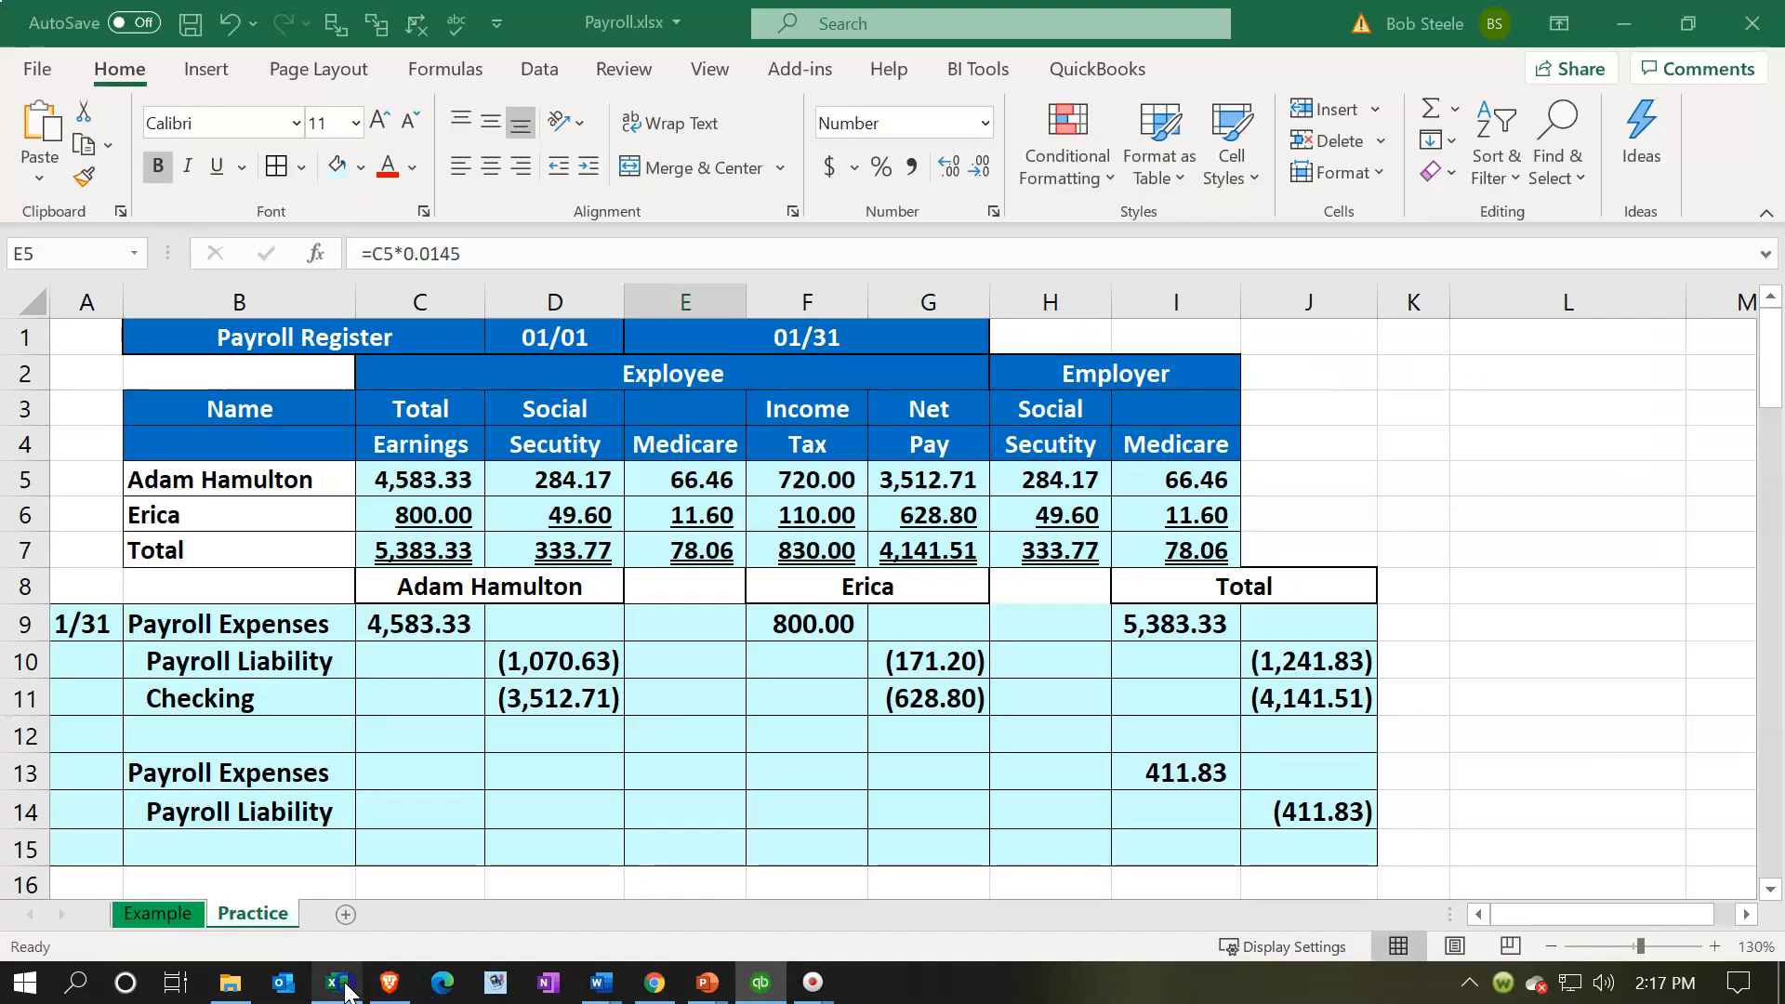
left_click(803, 470)
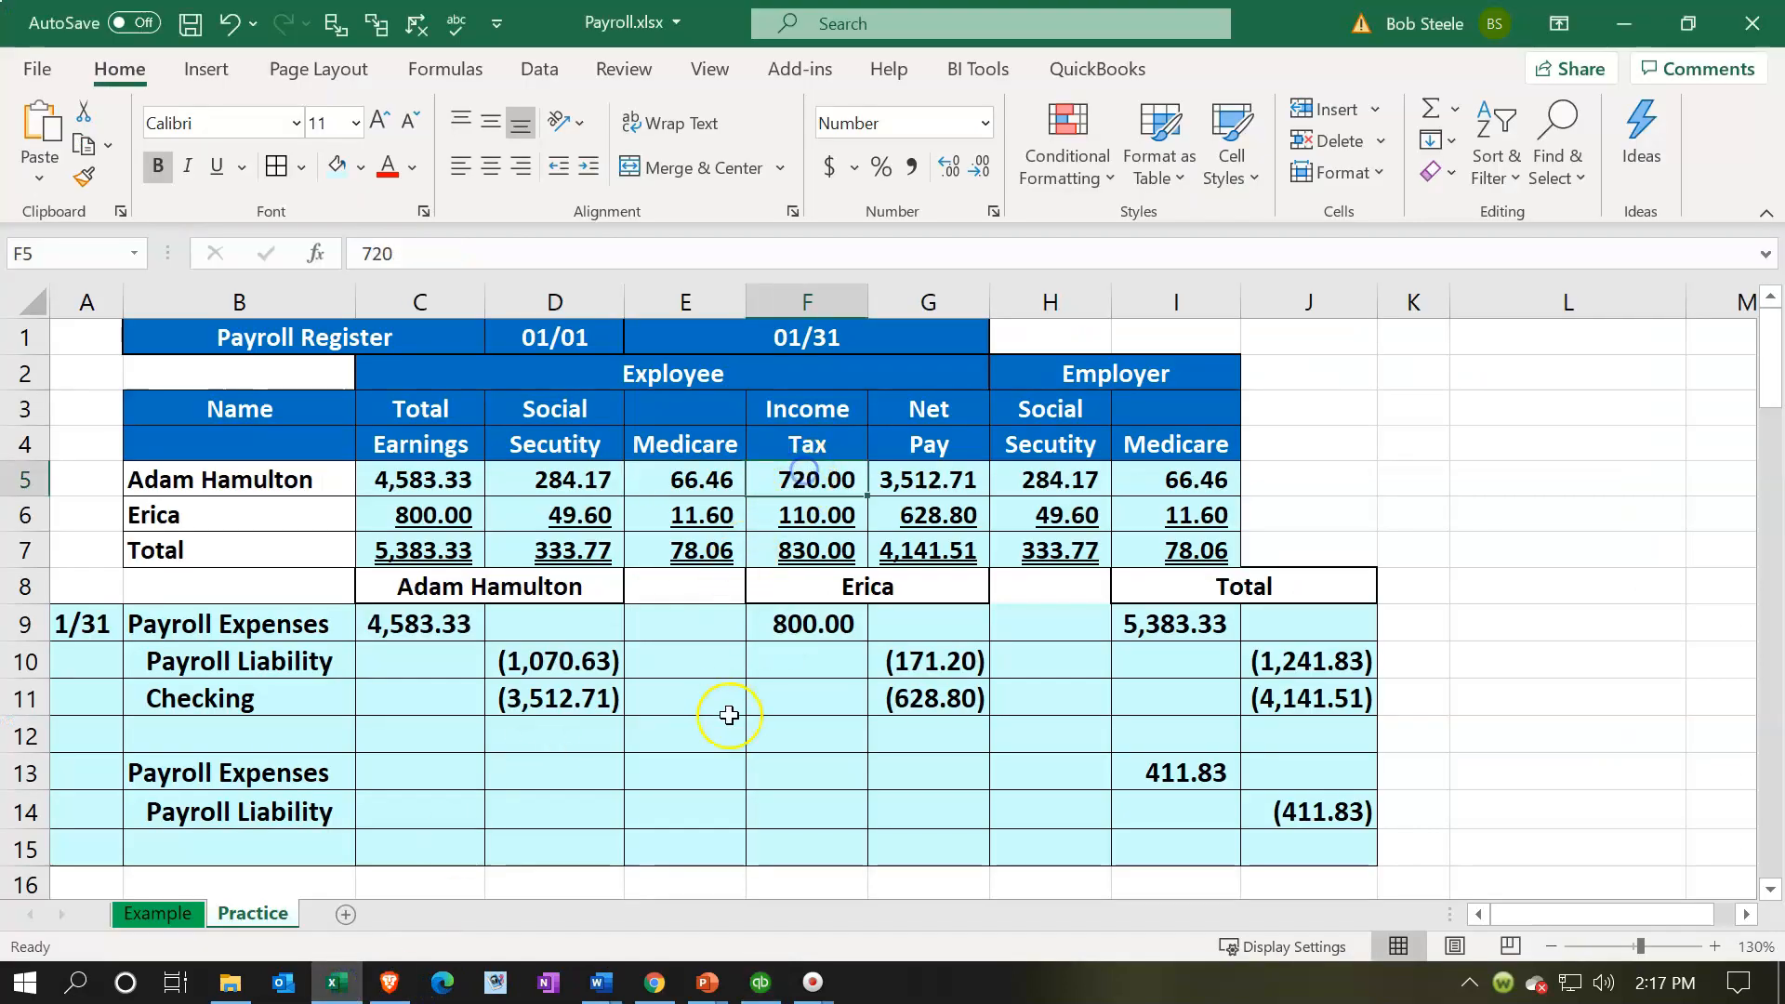
left_click(332, 983)
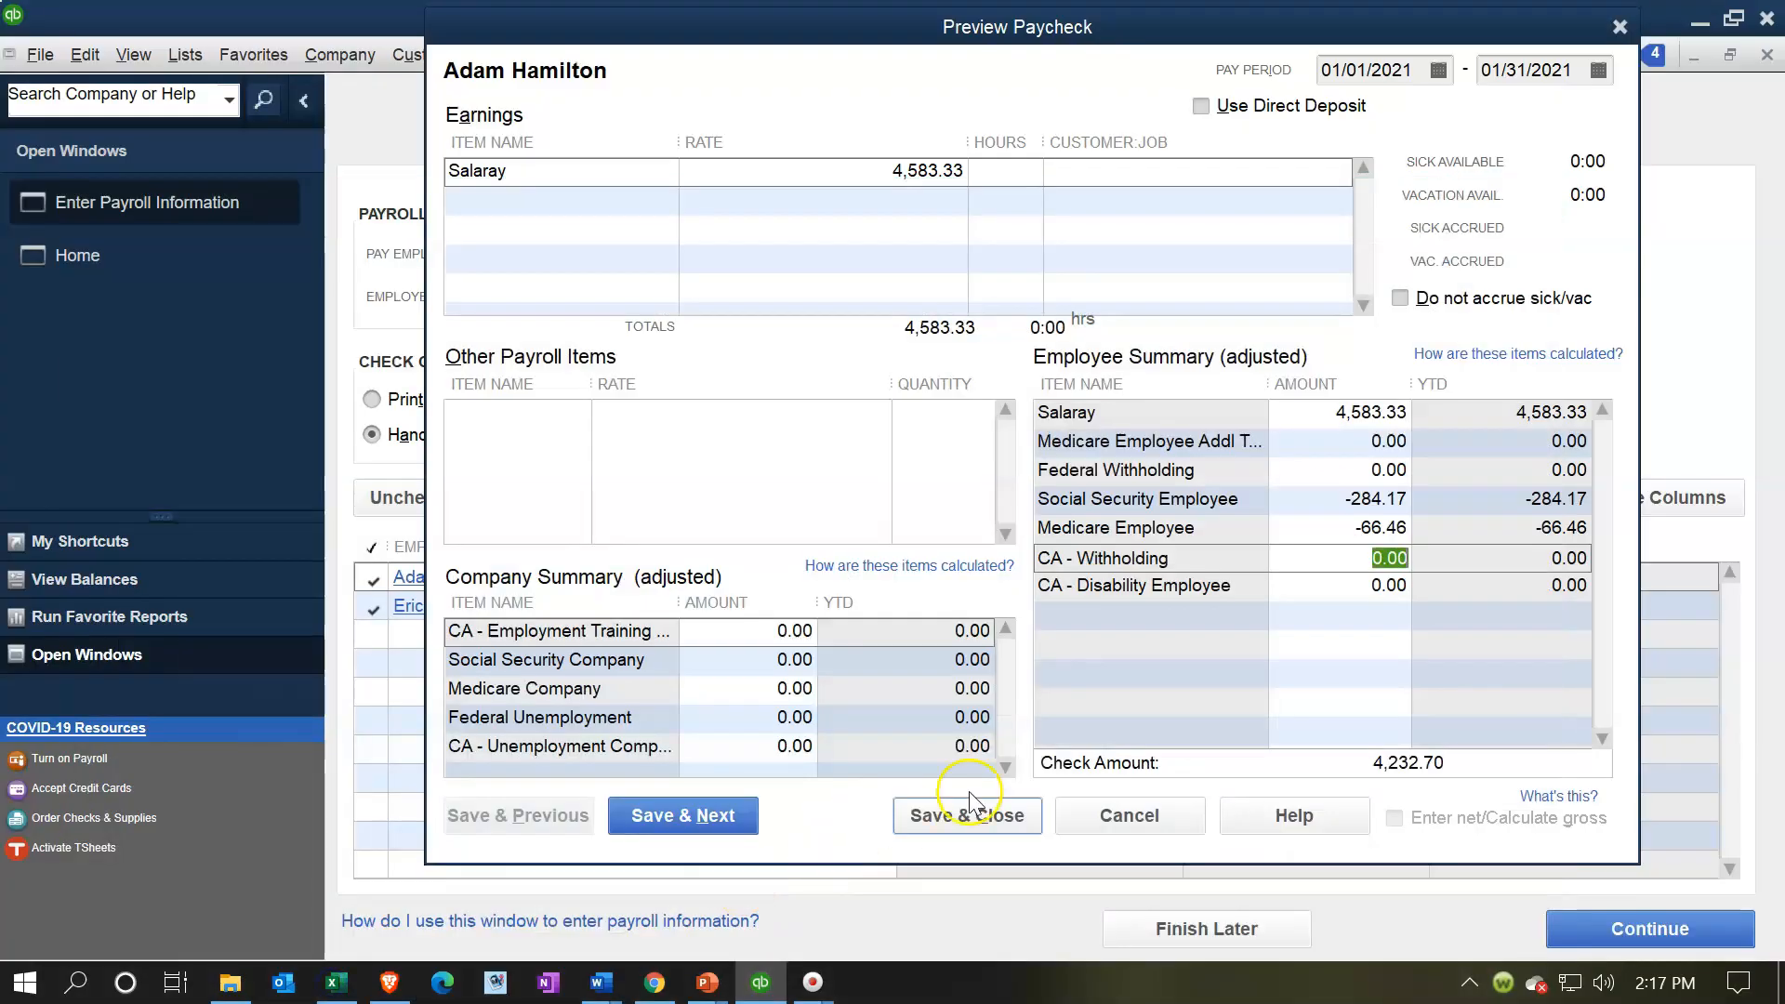
left_click(1544, 469)
type("720")
key("Tab")
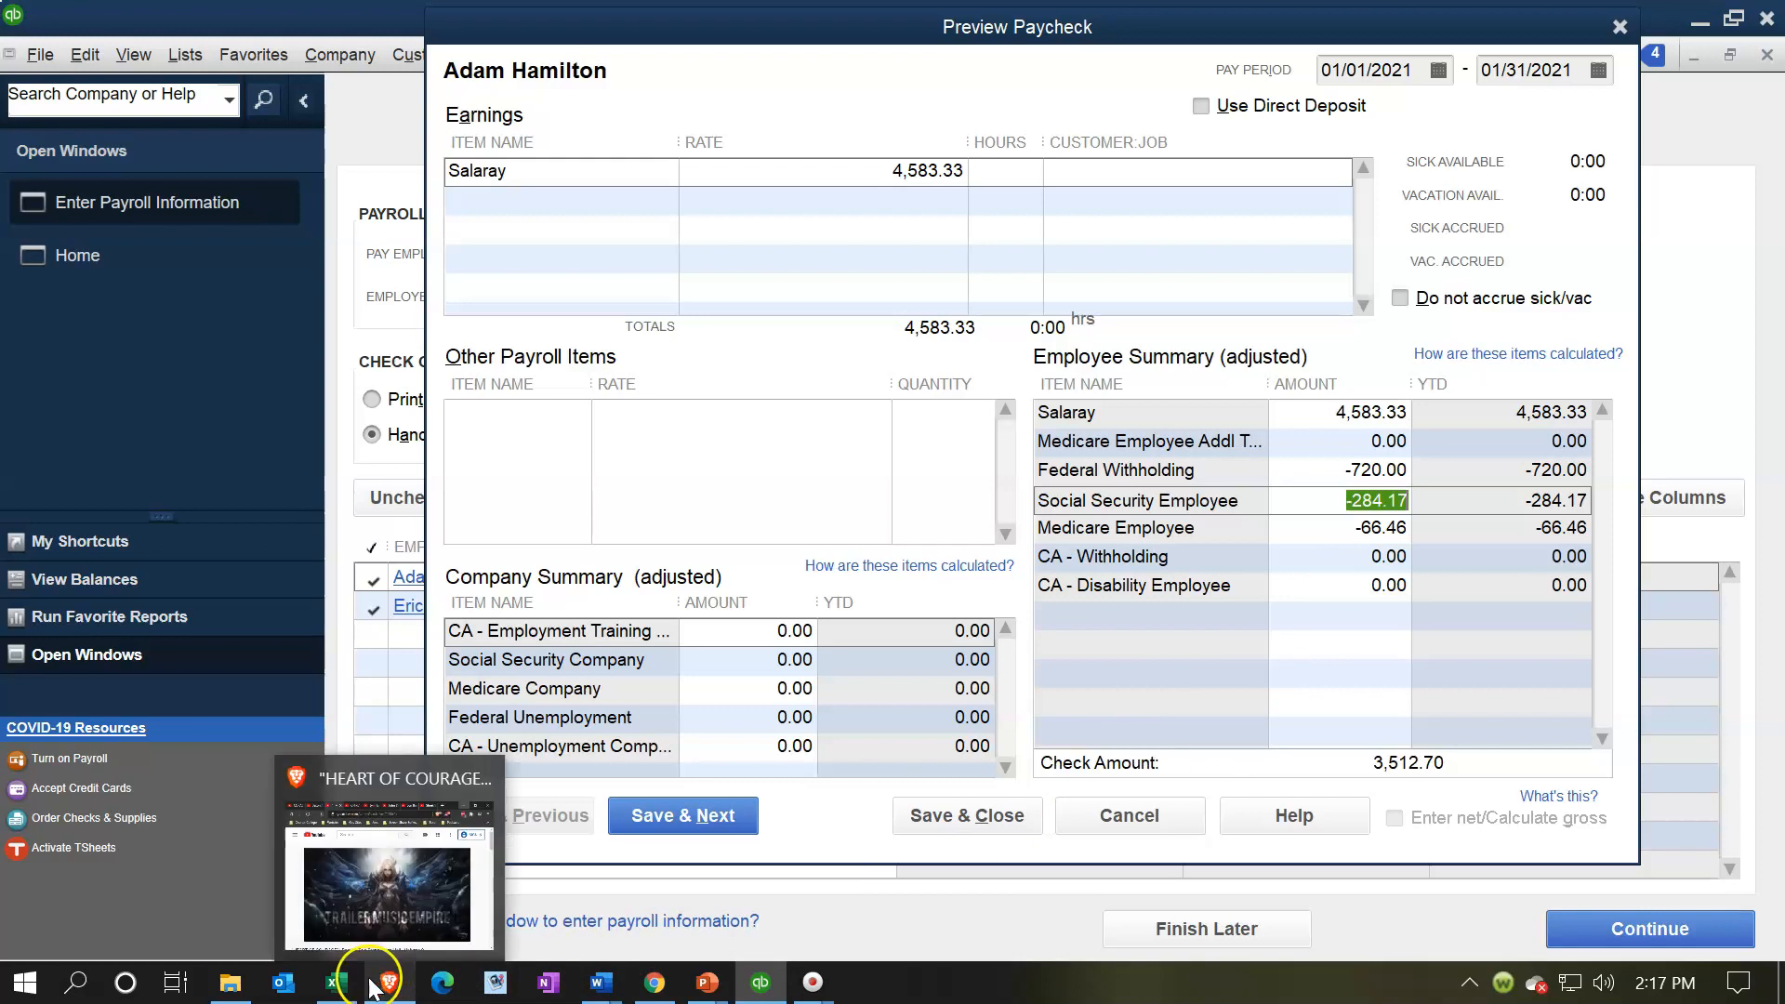
Check the first employee's net pay in the Excel register against the check amount on the QuickBooks paycheck
left_click(341, 987)
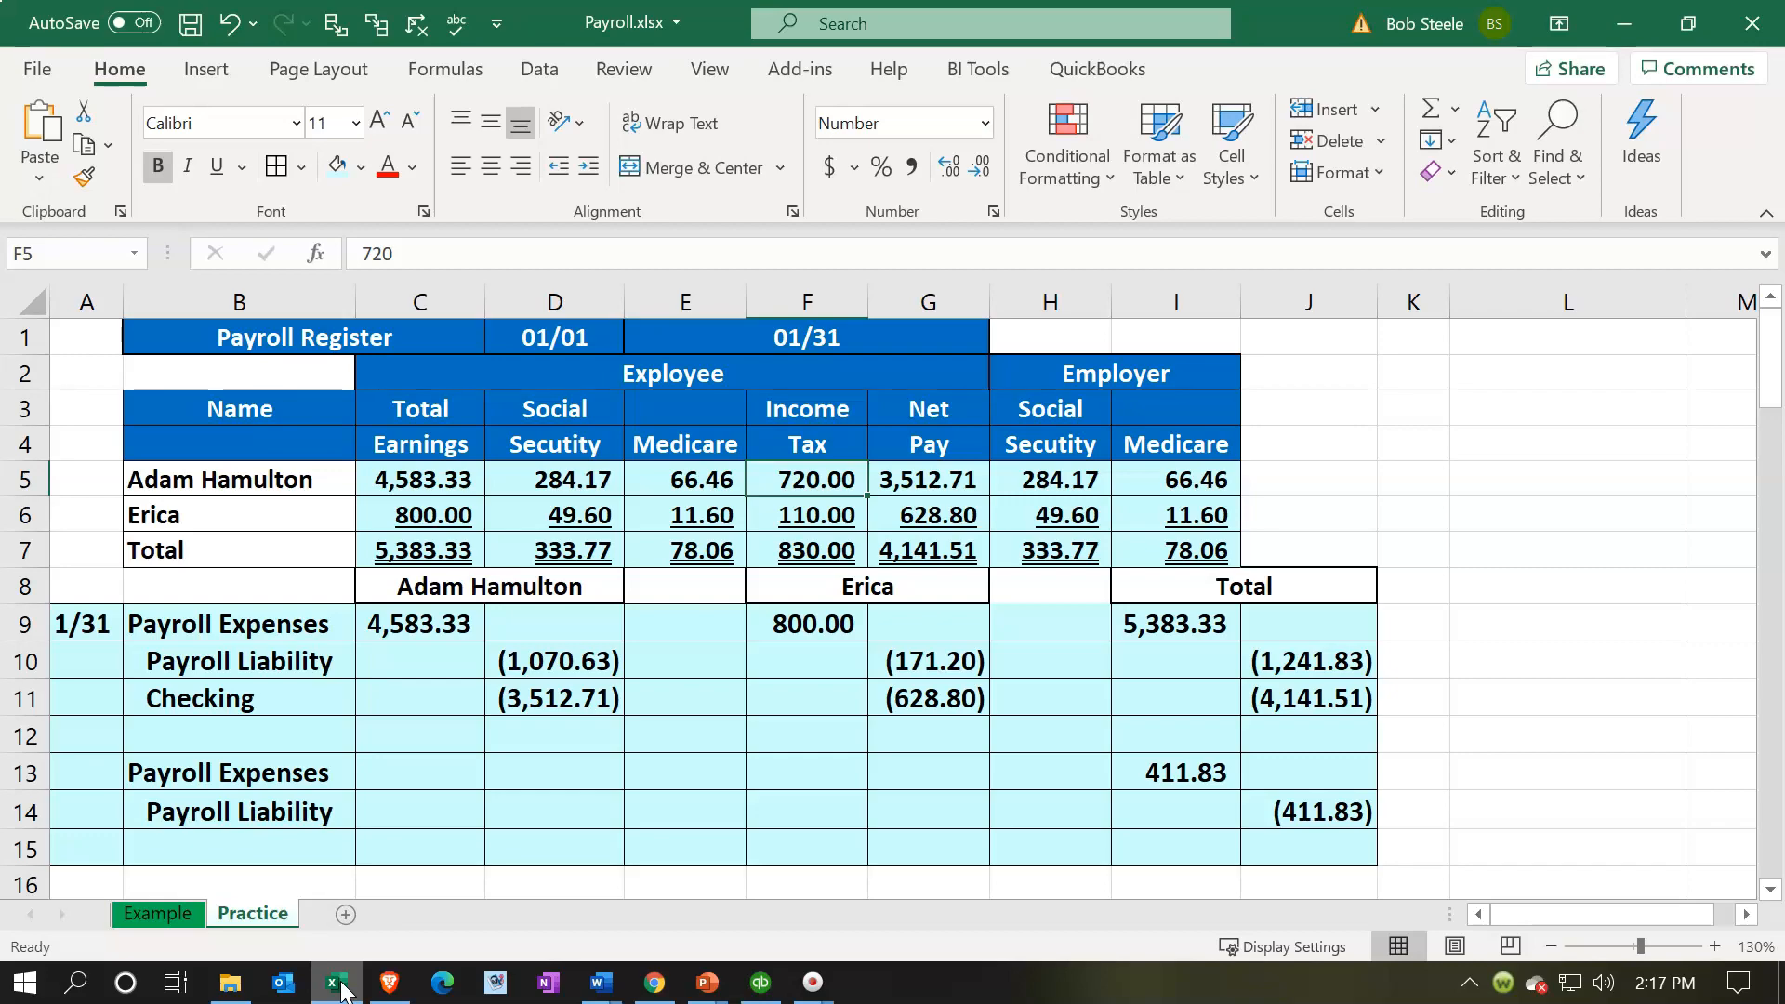
left_click(341, 985)
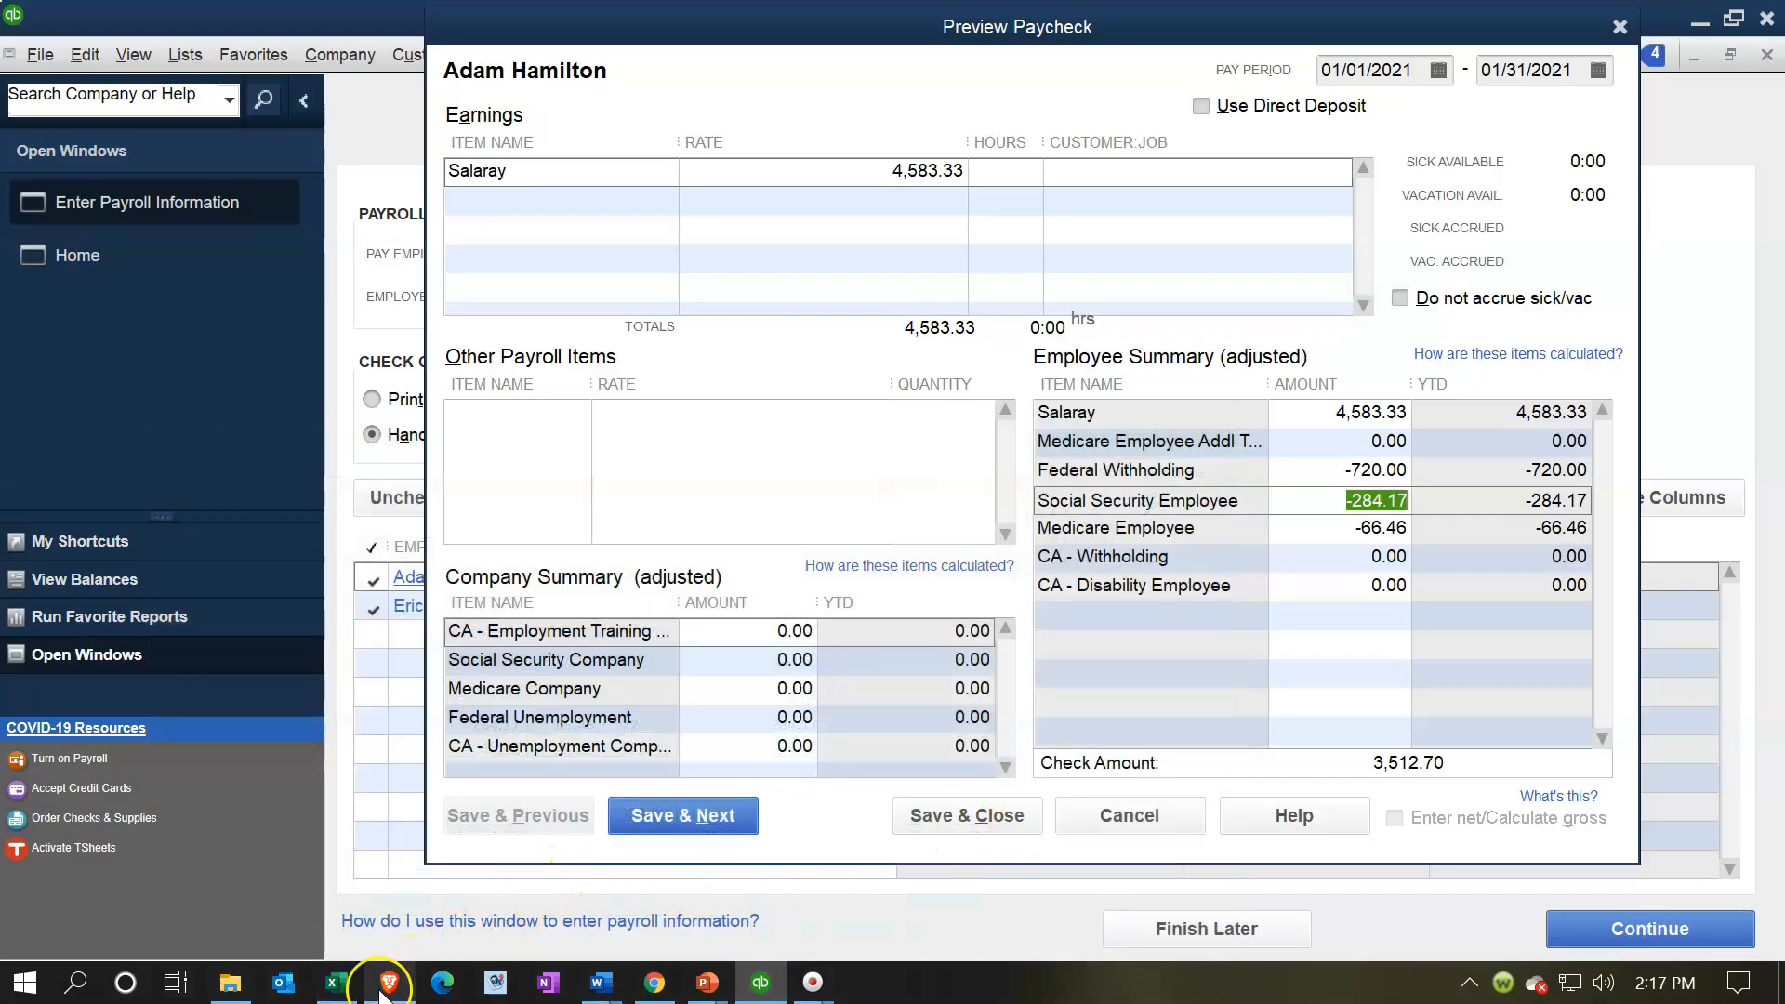
left_click(377, 990)
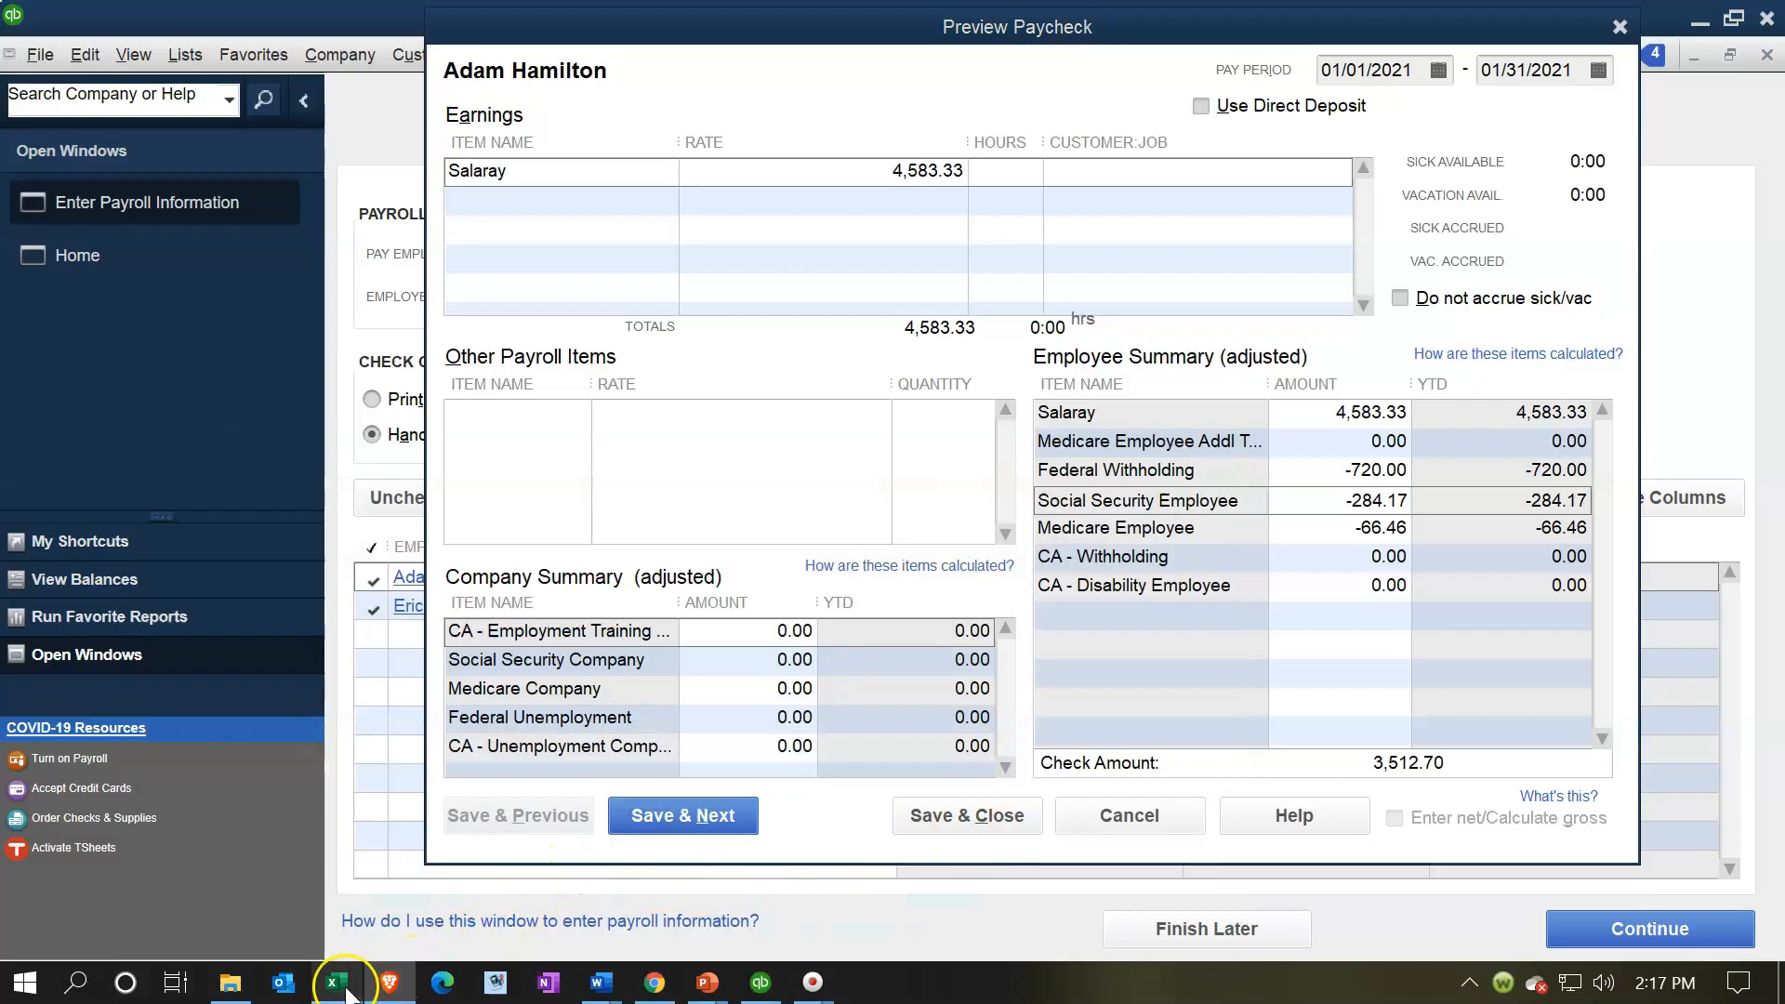
left_click(336, 983)
left_click(925, 479)
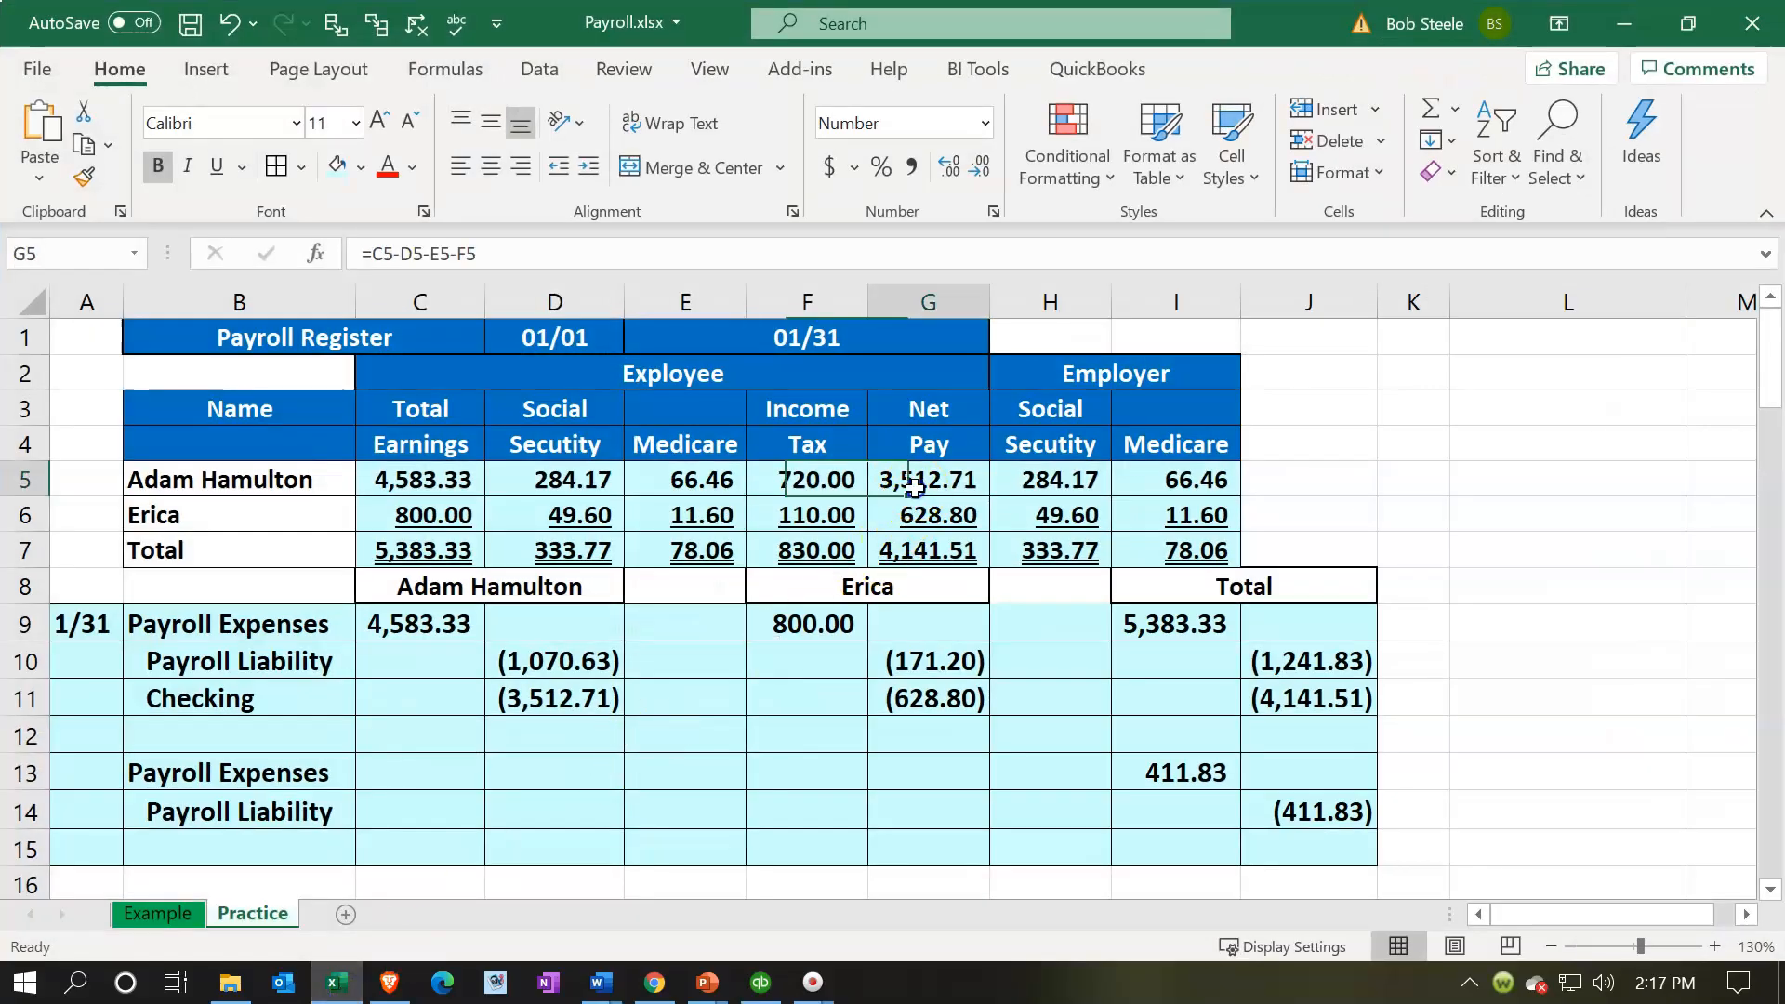
left_click(337, 984)
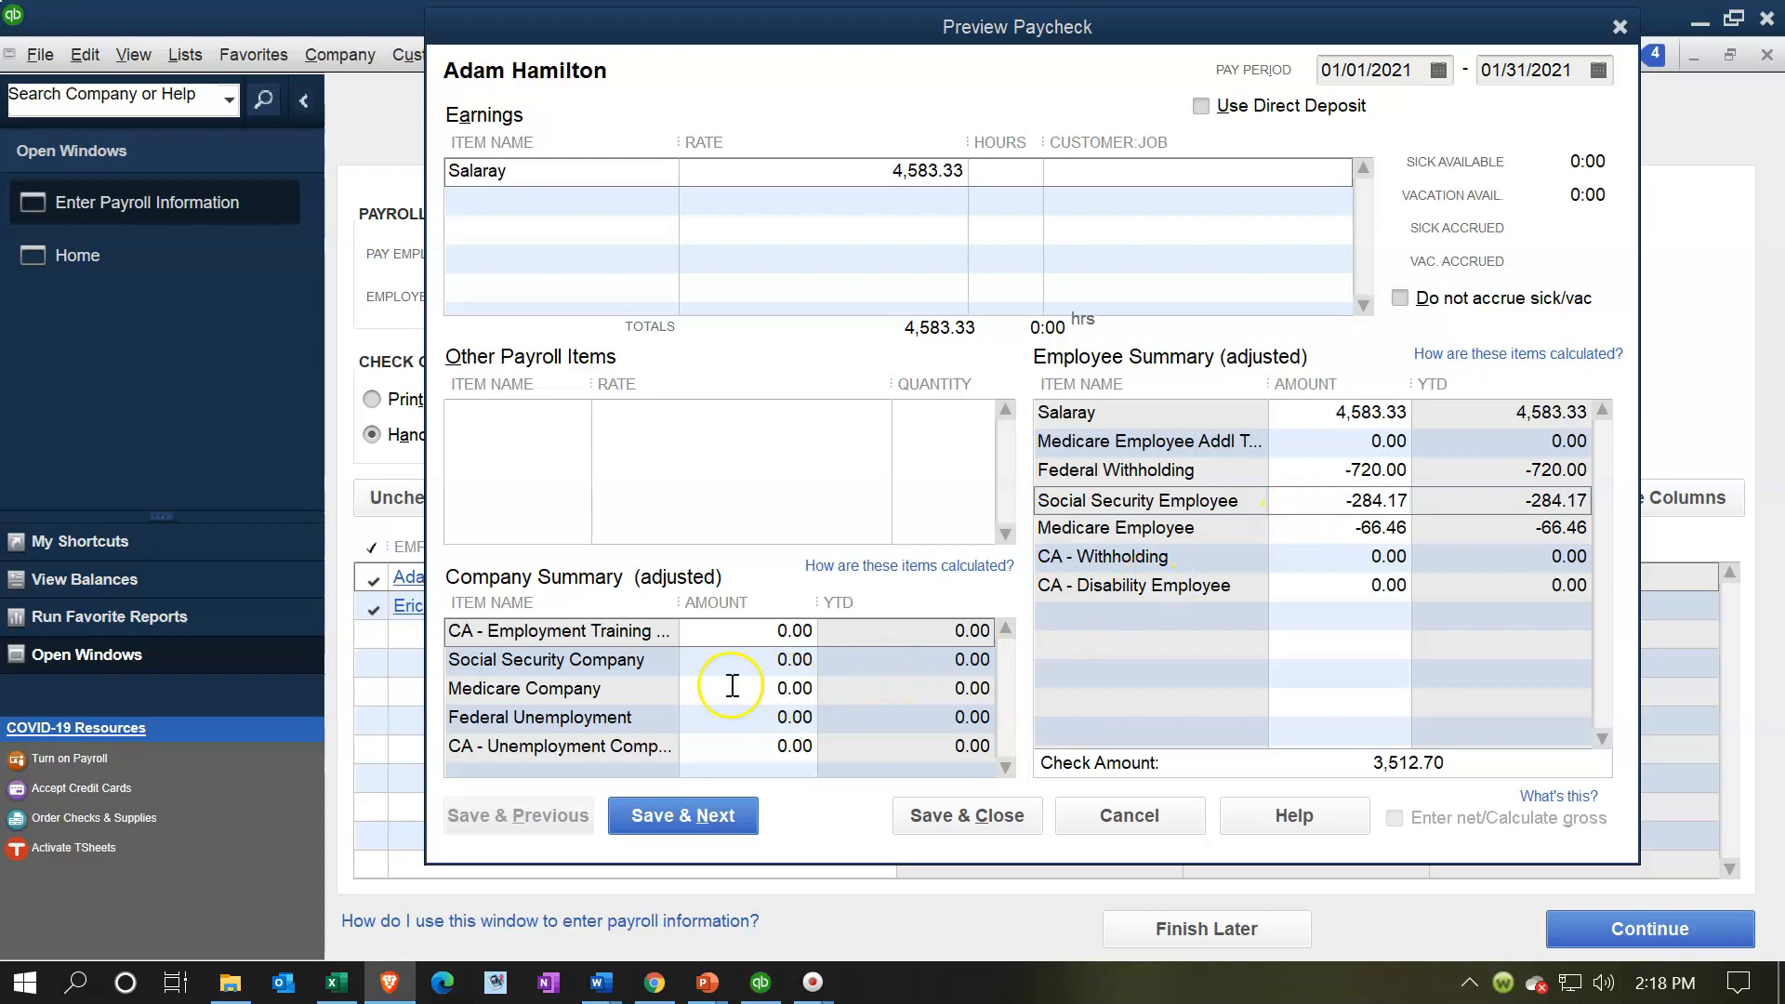
Enter 284.17 as Social Security Company and 66.46 as Medicare Company, and save the paycheck to move to the second employee
left_click(831, 660)
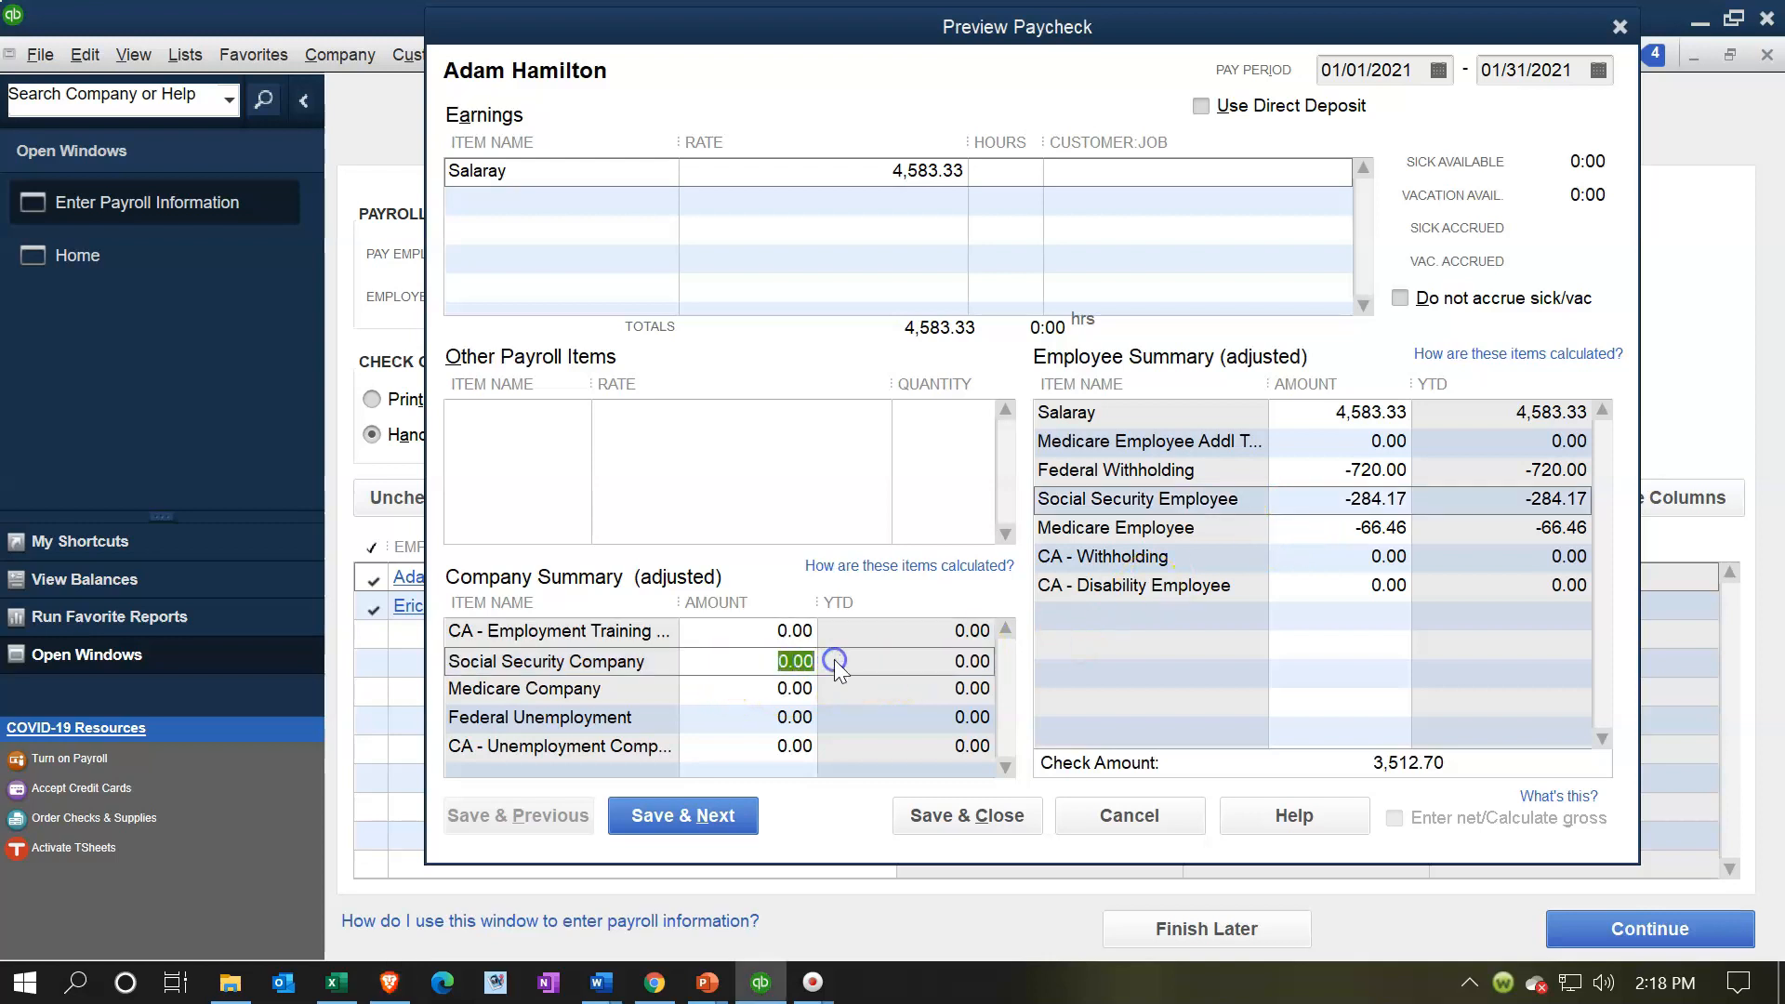
type("284.17")
key("Tab")
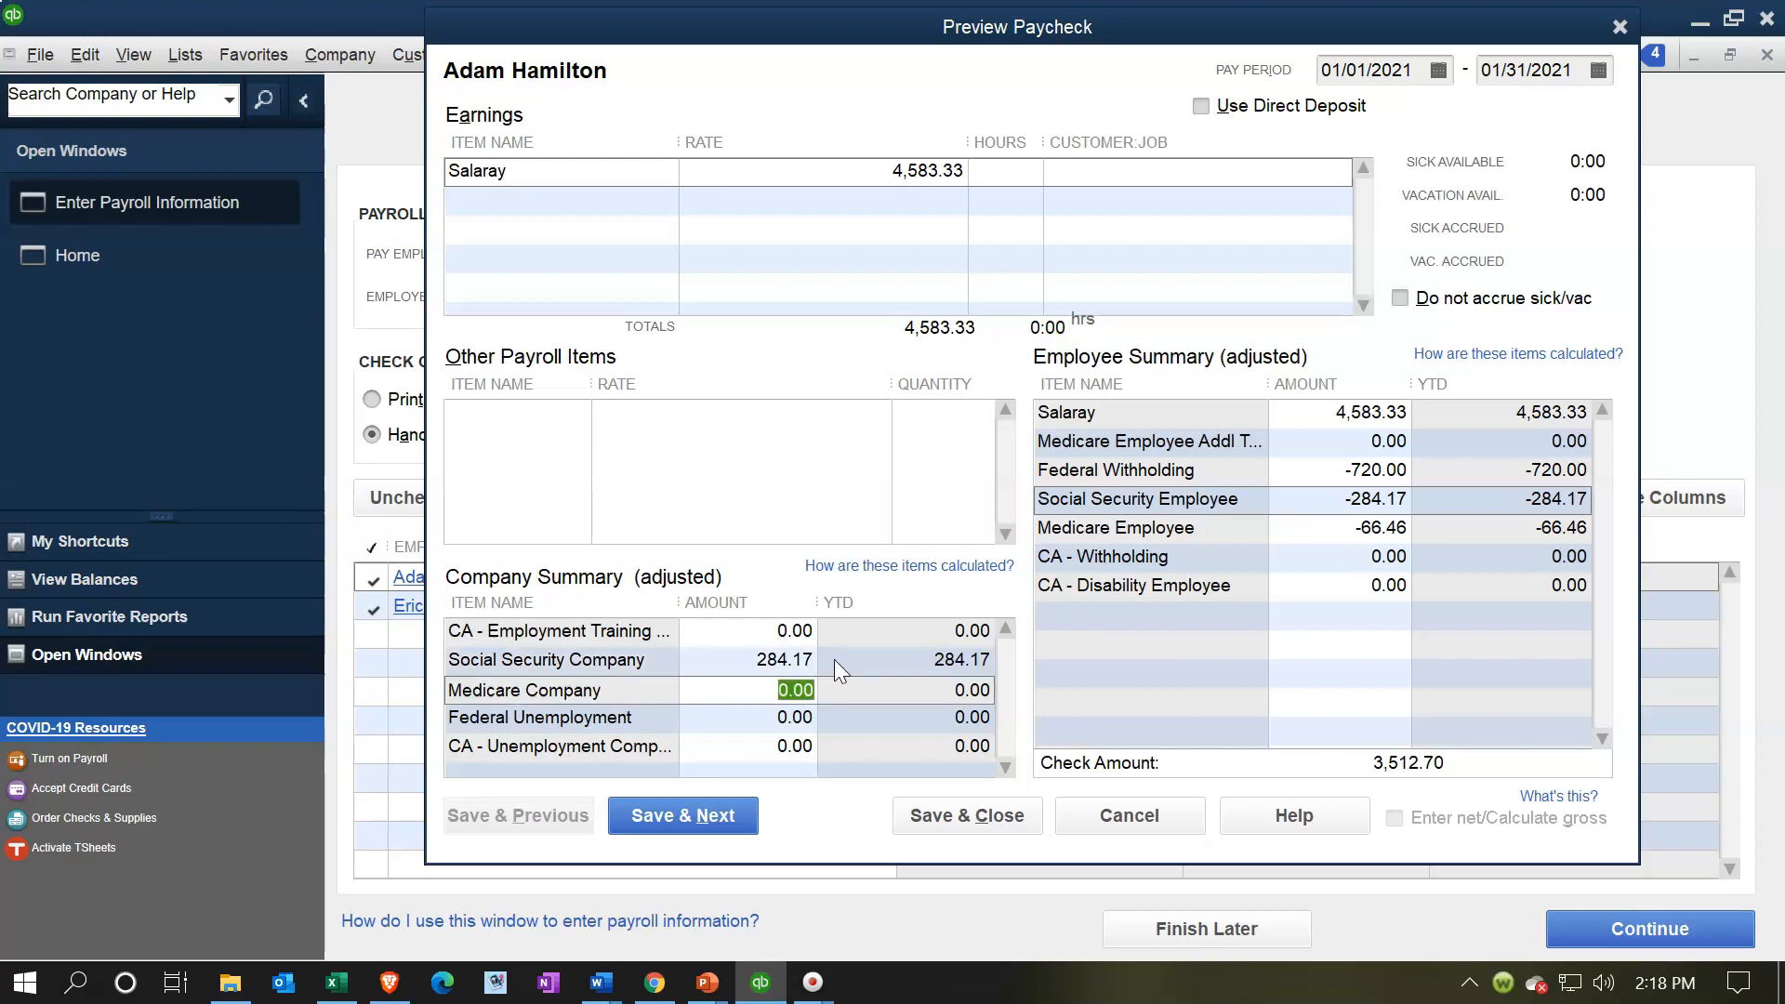
type("66.46")
key("Tab")
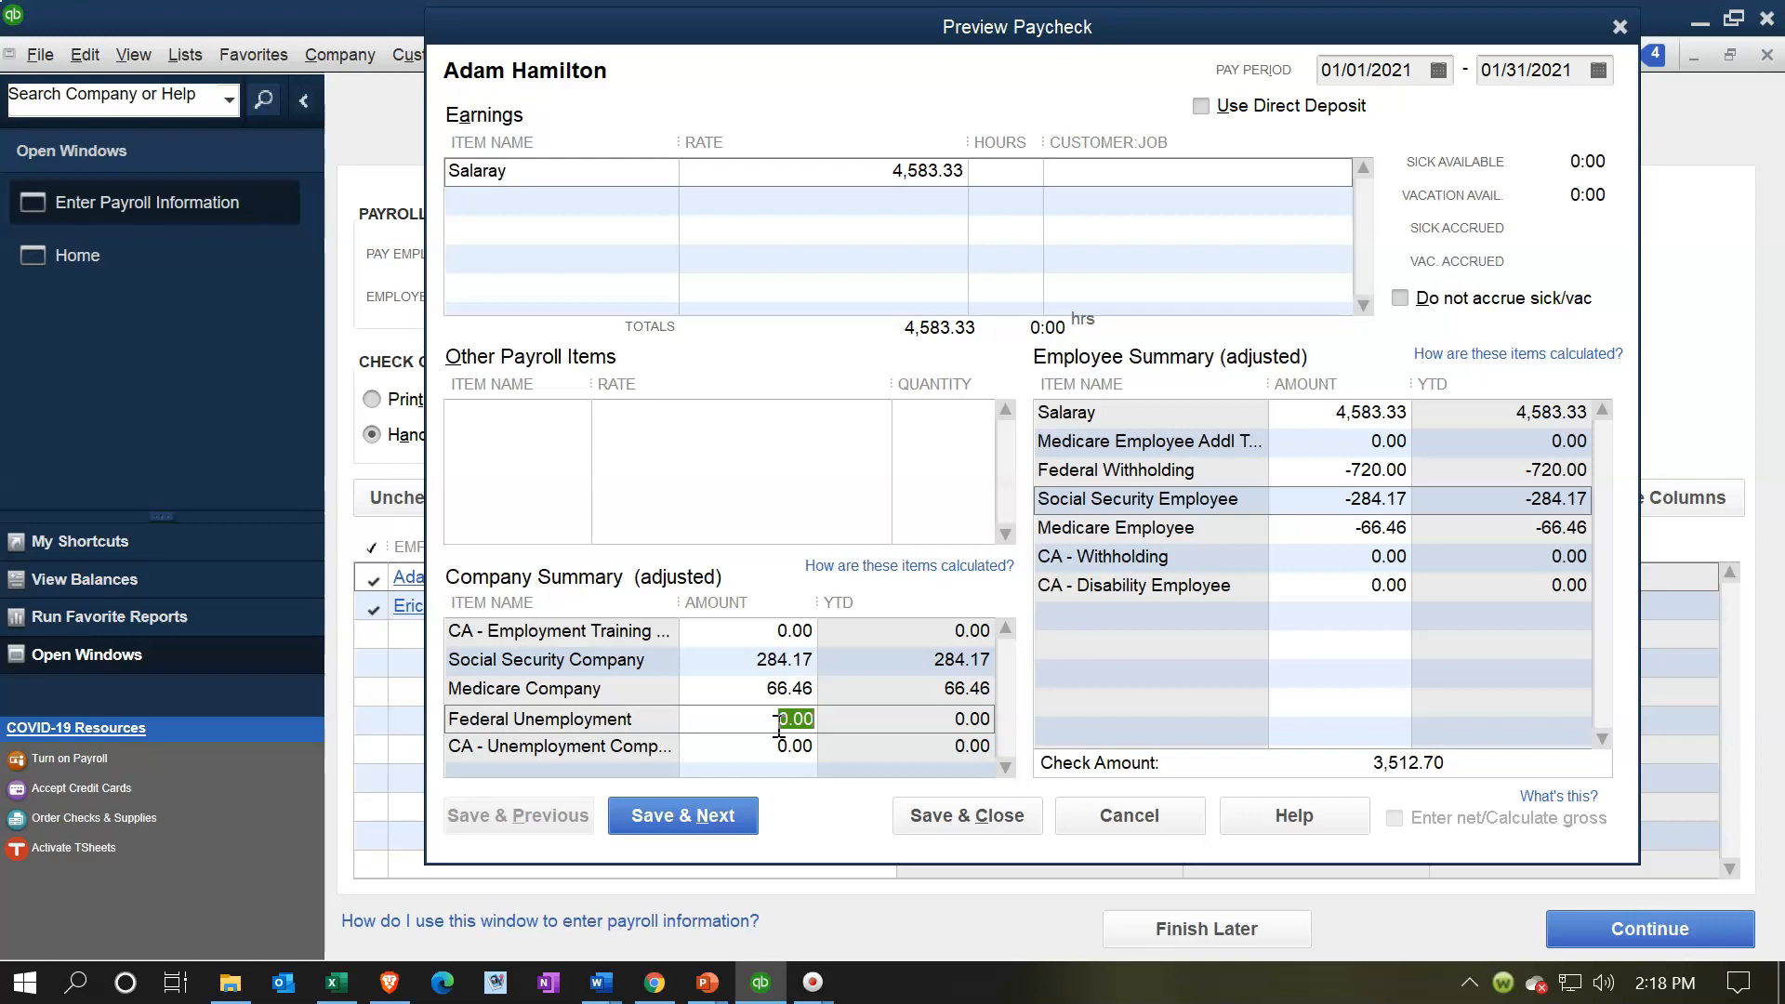
left_click(728, 816)
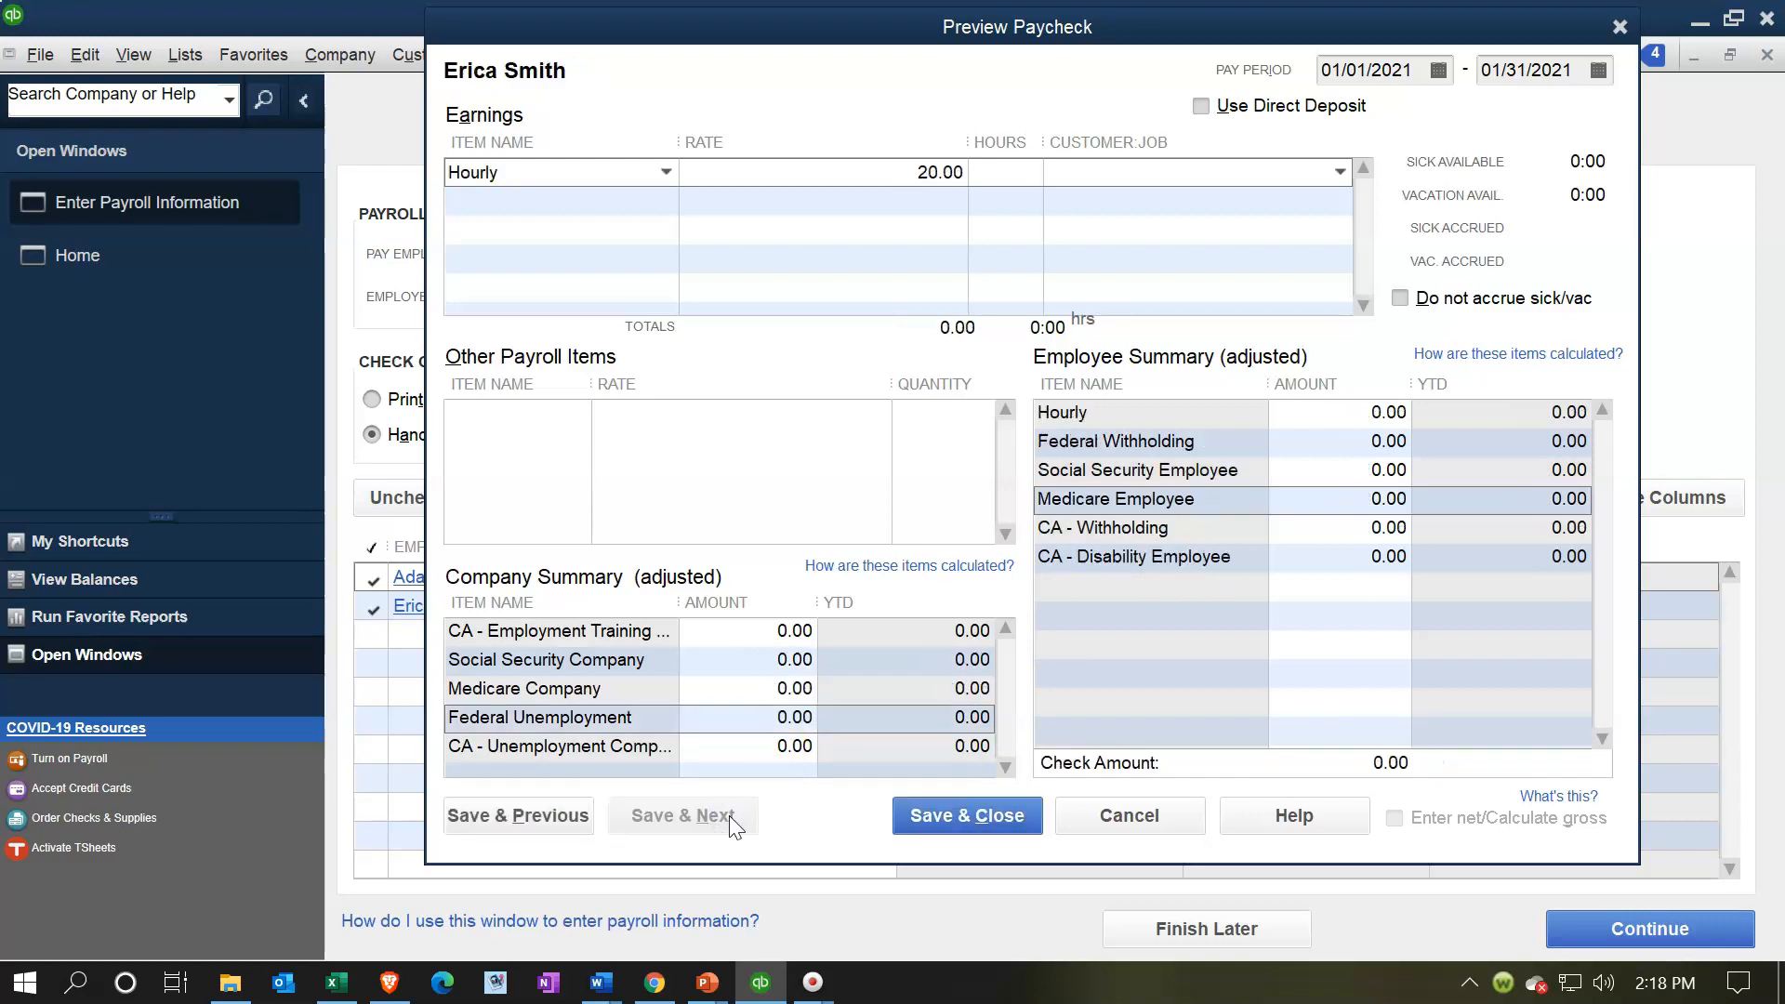
Look up the second employee's total earnings formula in the Excel register and enter 40 hours for the Hourly item on the QuickBooks paycheck
left_click(337, 980)
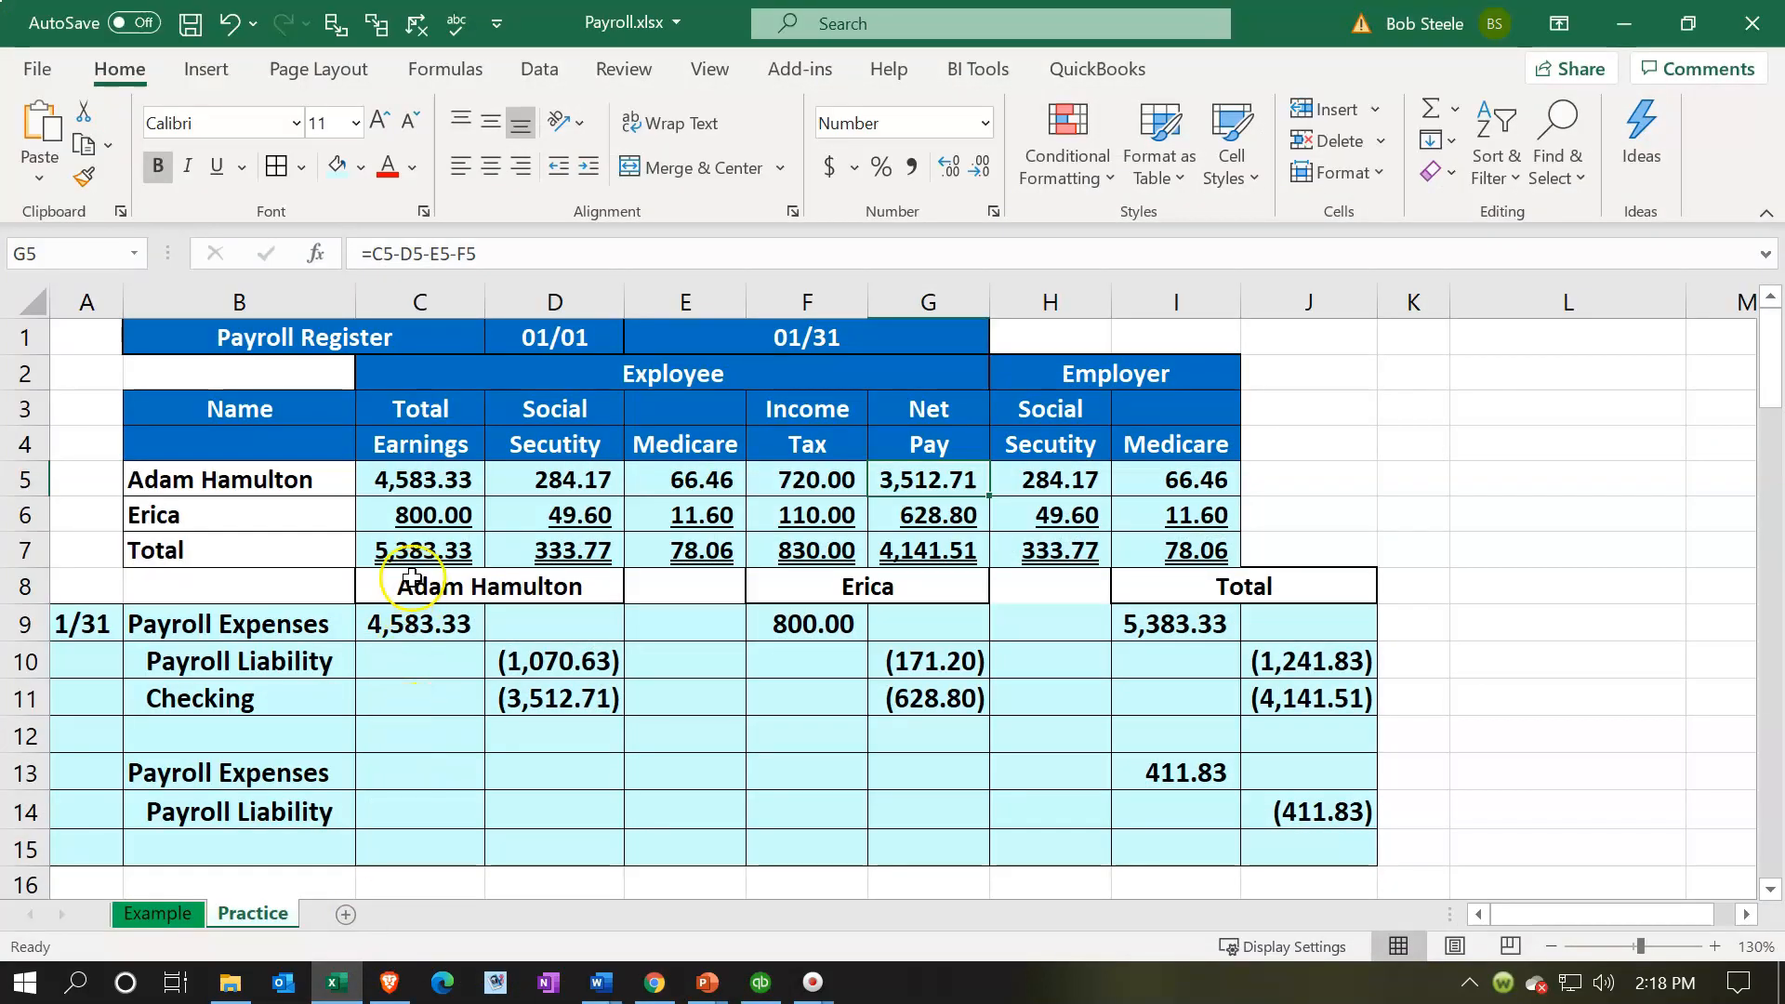
left_click(418, 525)
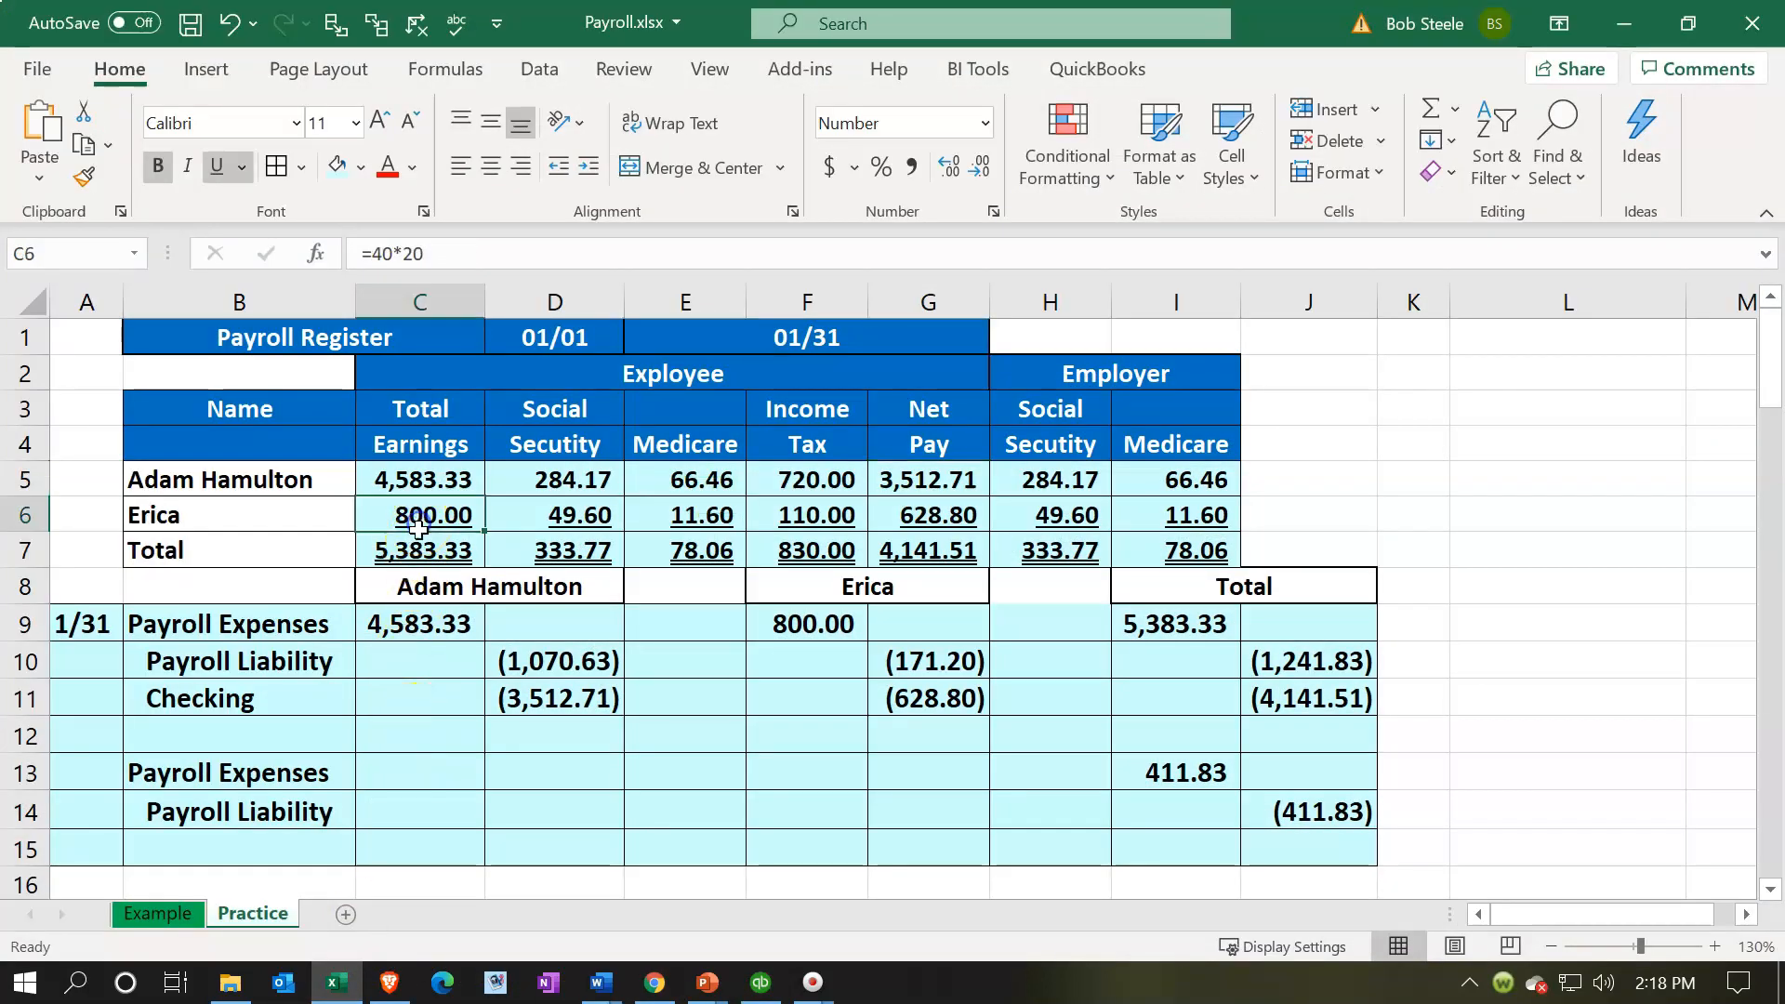
left_click(358, 982)
left_click(996, 186)
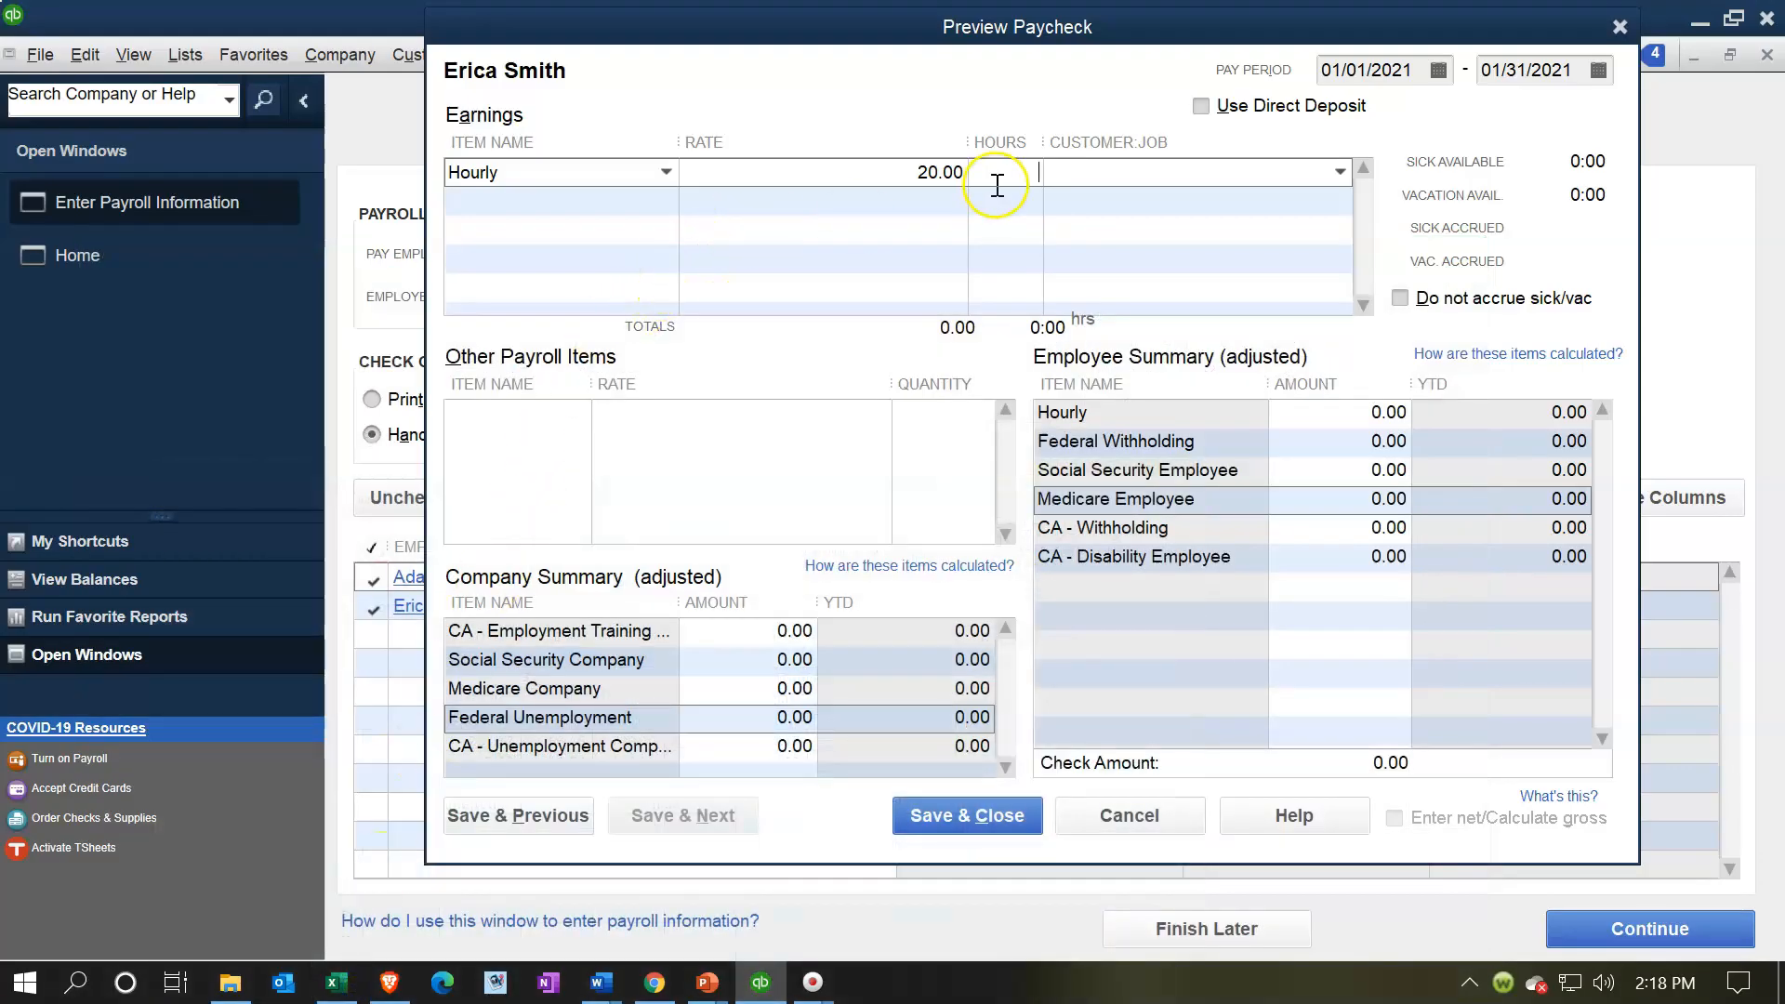
type("40")
key("Tab")
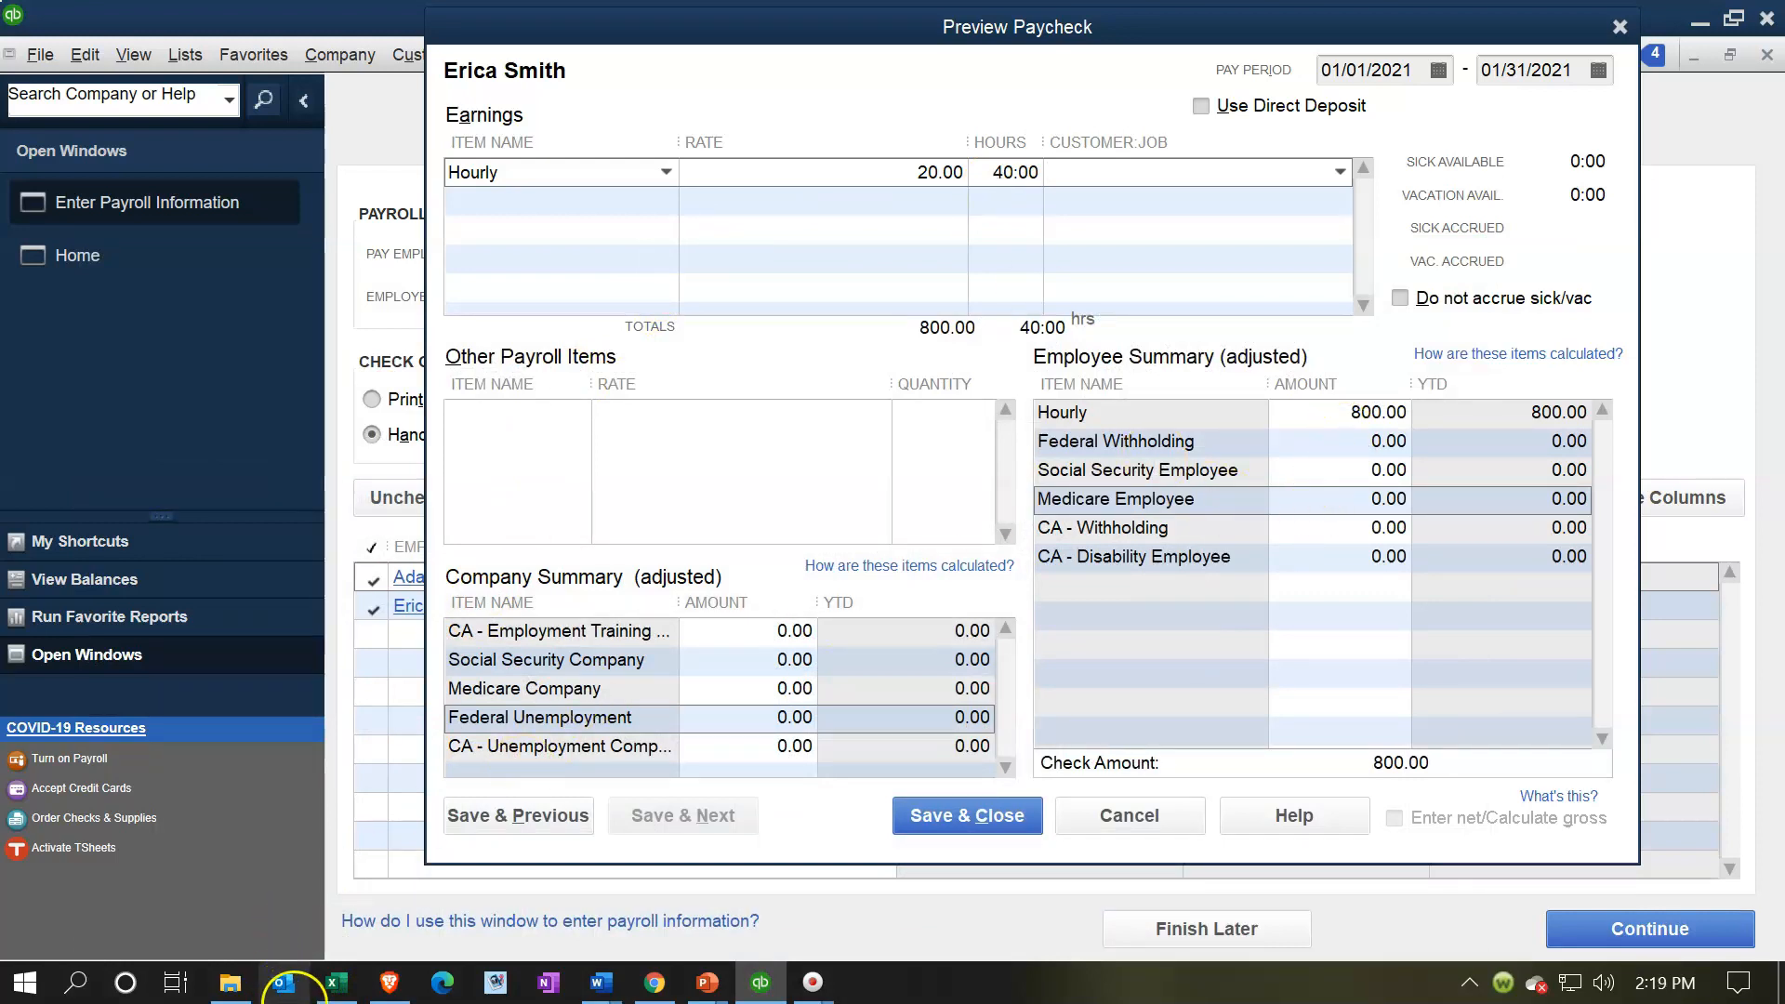
Look up the second employee's Social Security withholding in the Excel register and enter 49.60 as Social Security Employee on the QuickBooks paycheck
left_click(340, 985)
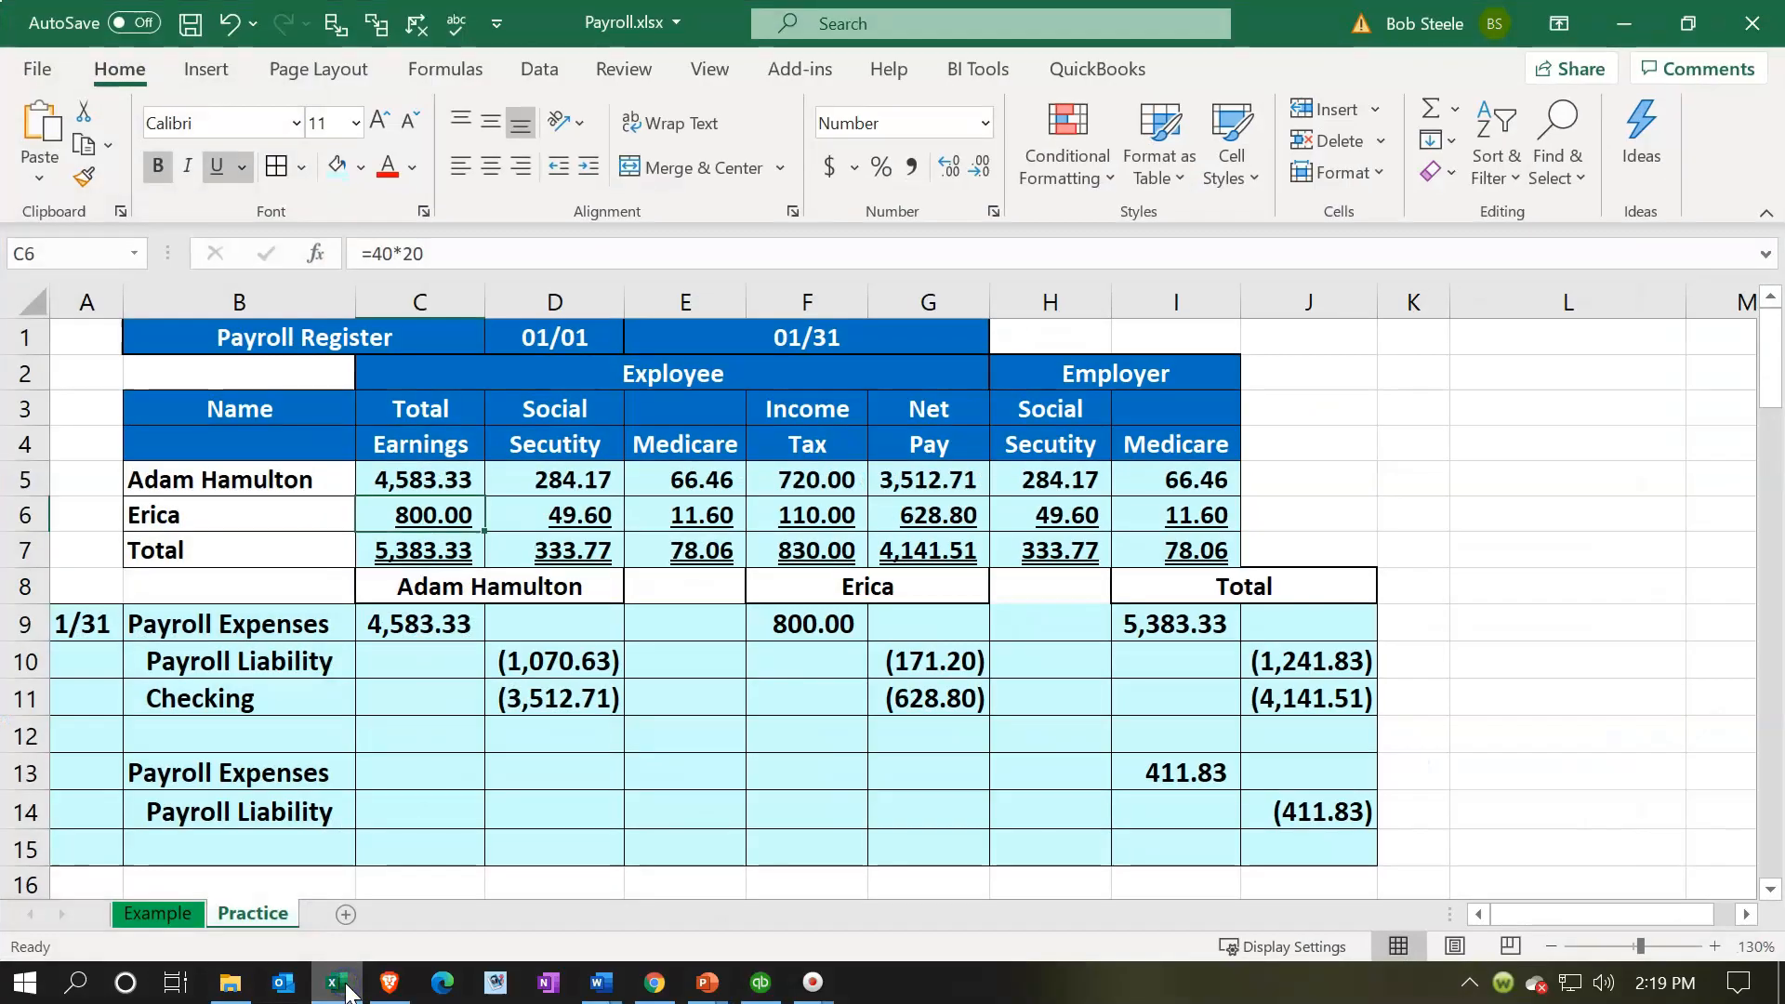
left_click(577, 515)
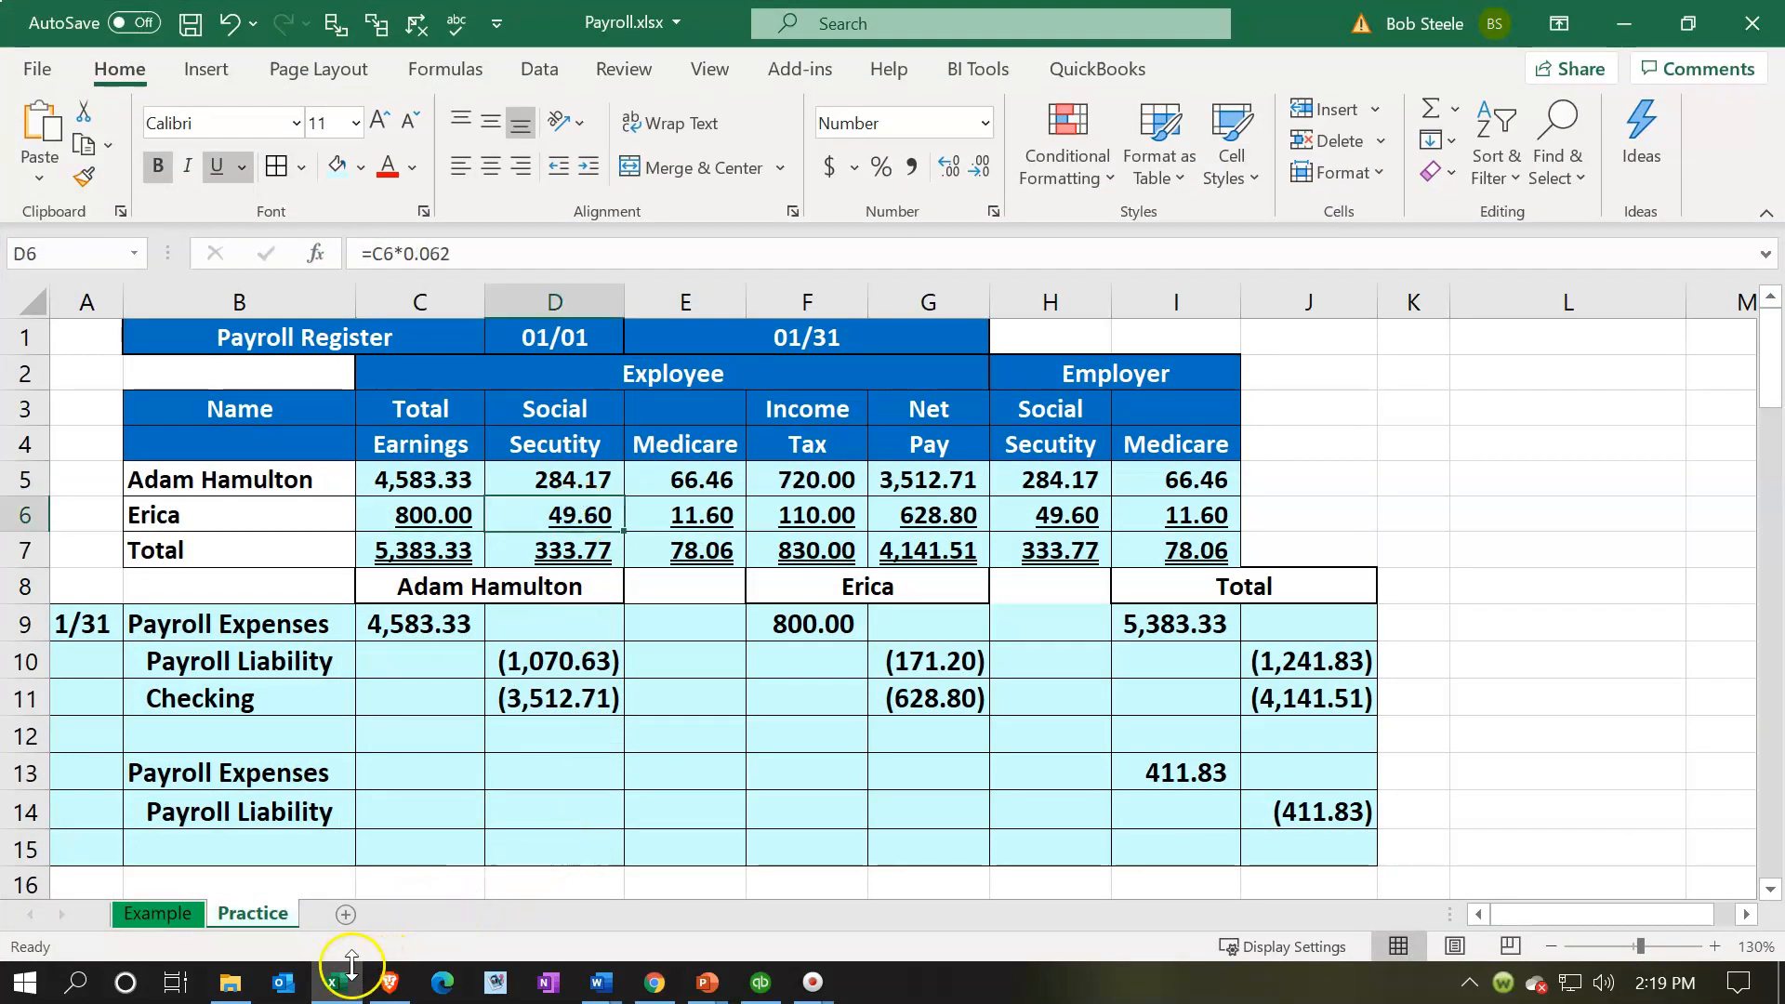
left_click(760, 982)
left_click(1398, 471)
type("-49.60")
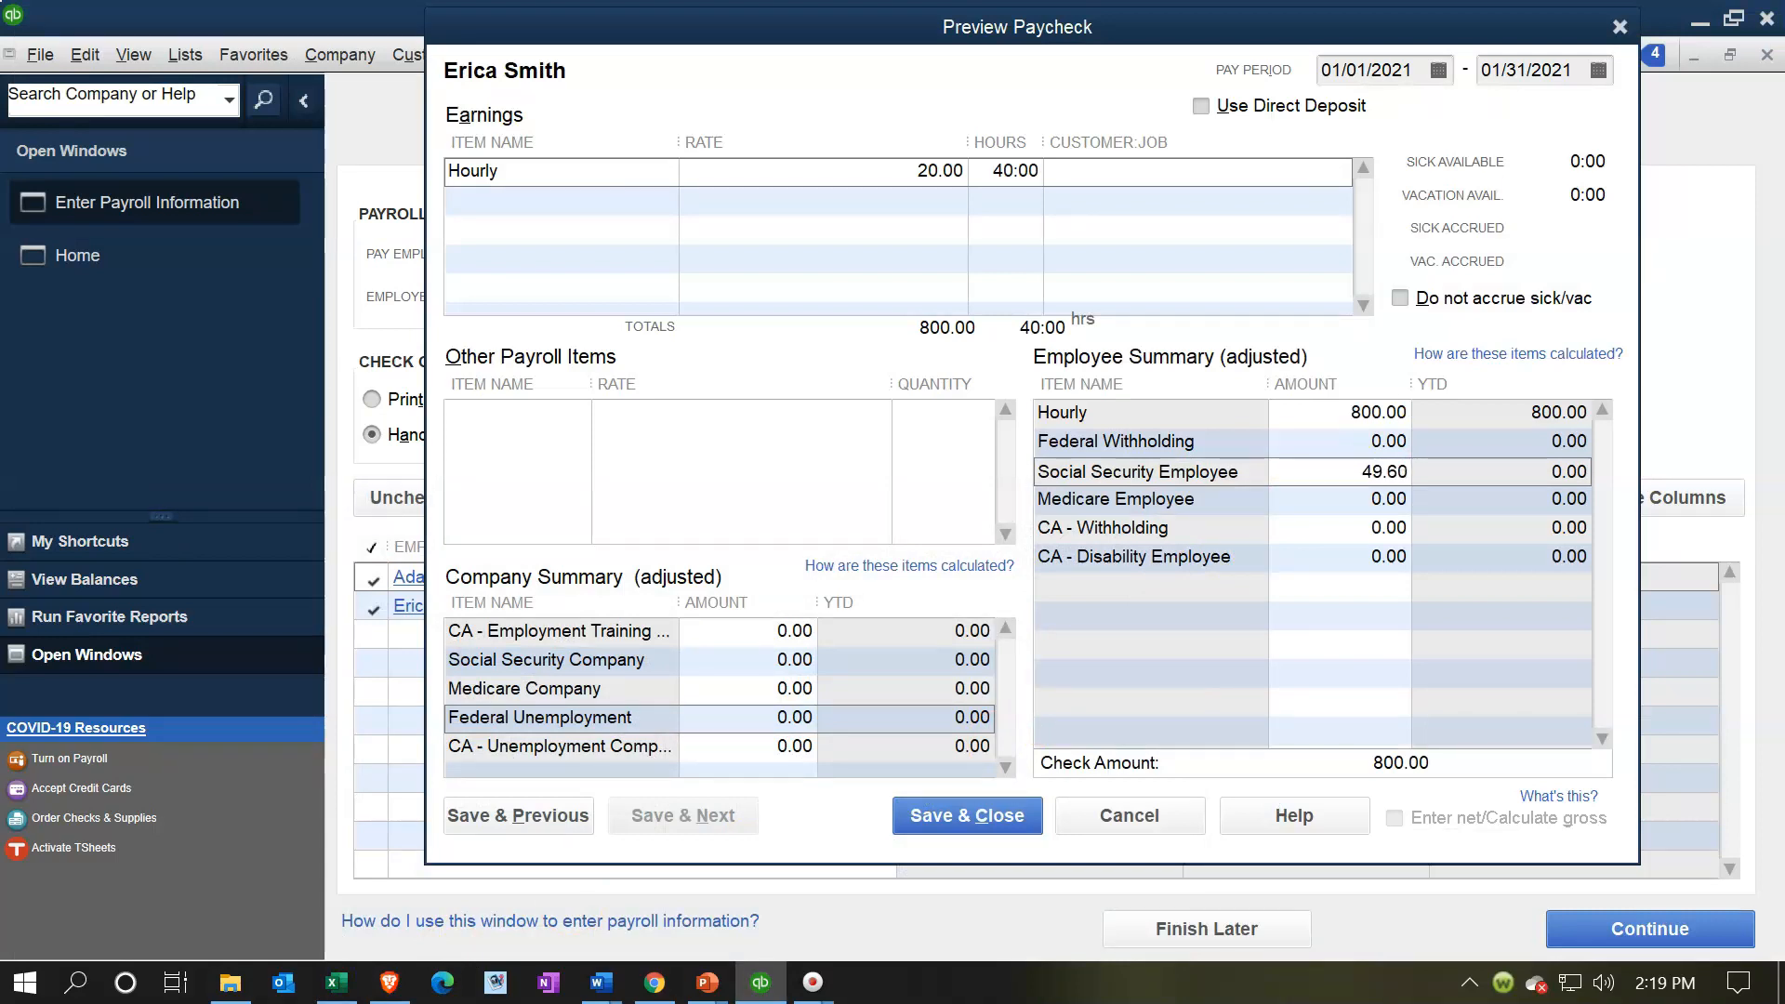
key("Tab")
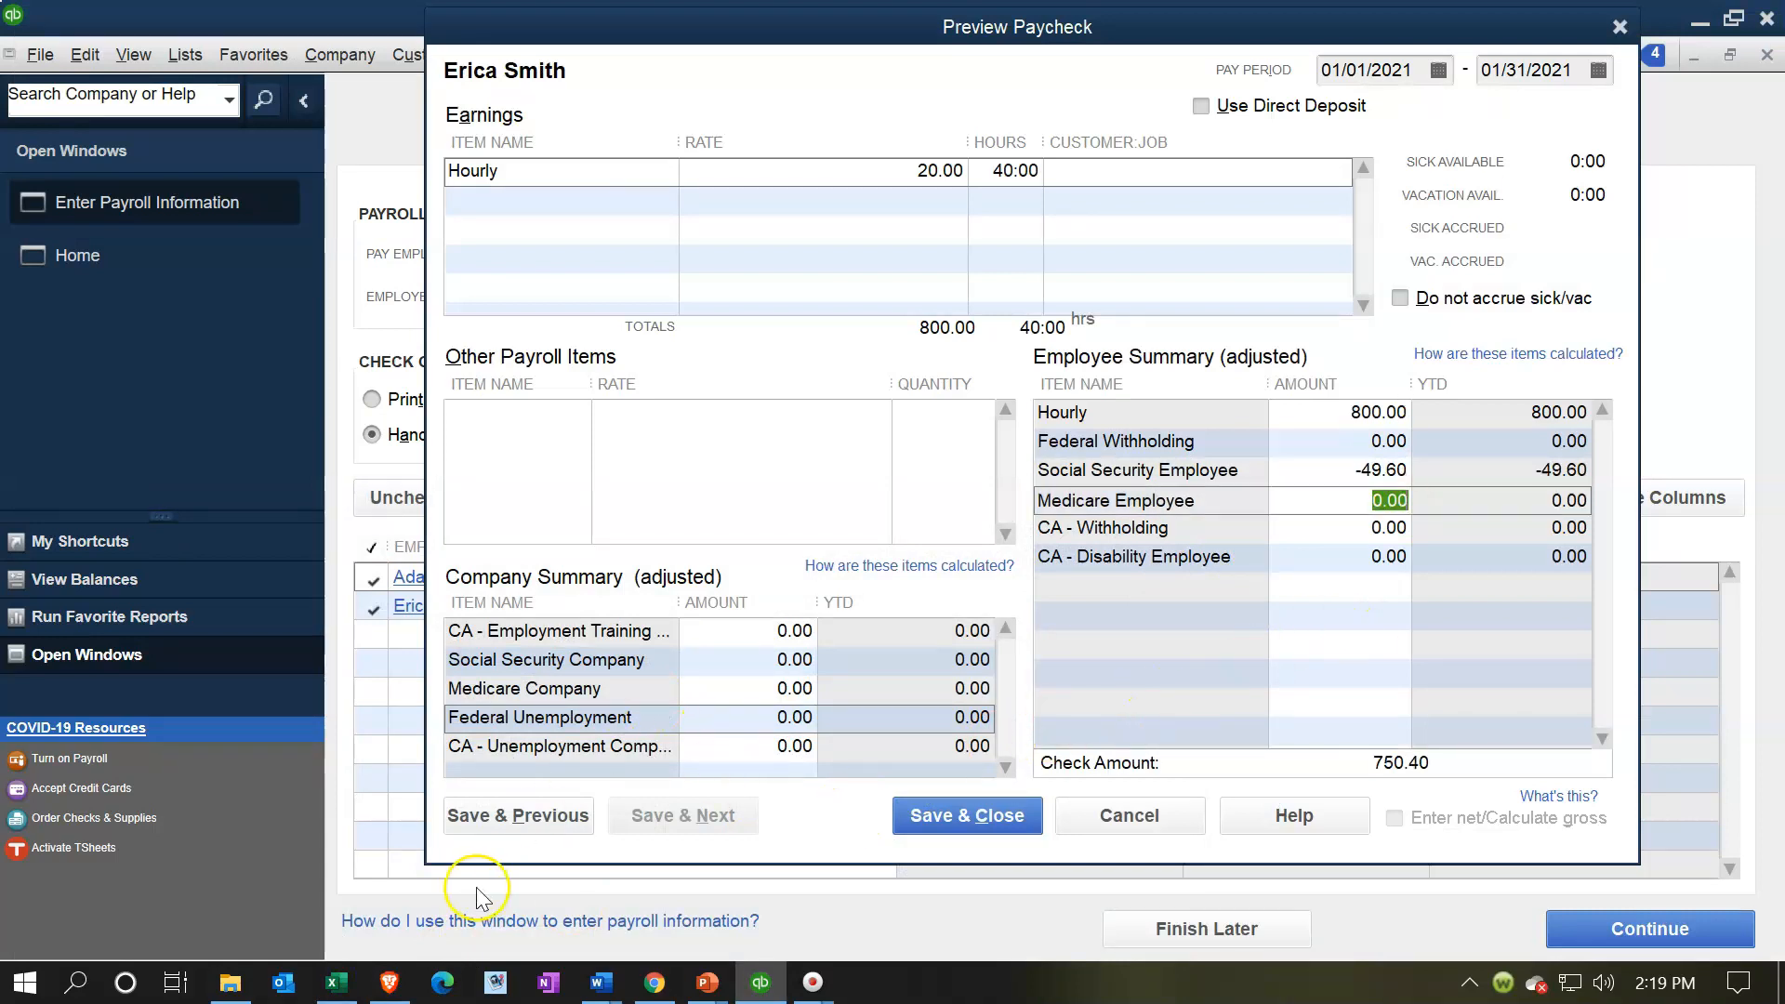
Look up the second employee's Medicare withholding in the Excel register and enter 11.60 as Medicare Employee on the QuickBooks paycheck
left_click(332, 985)
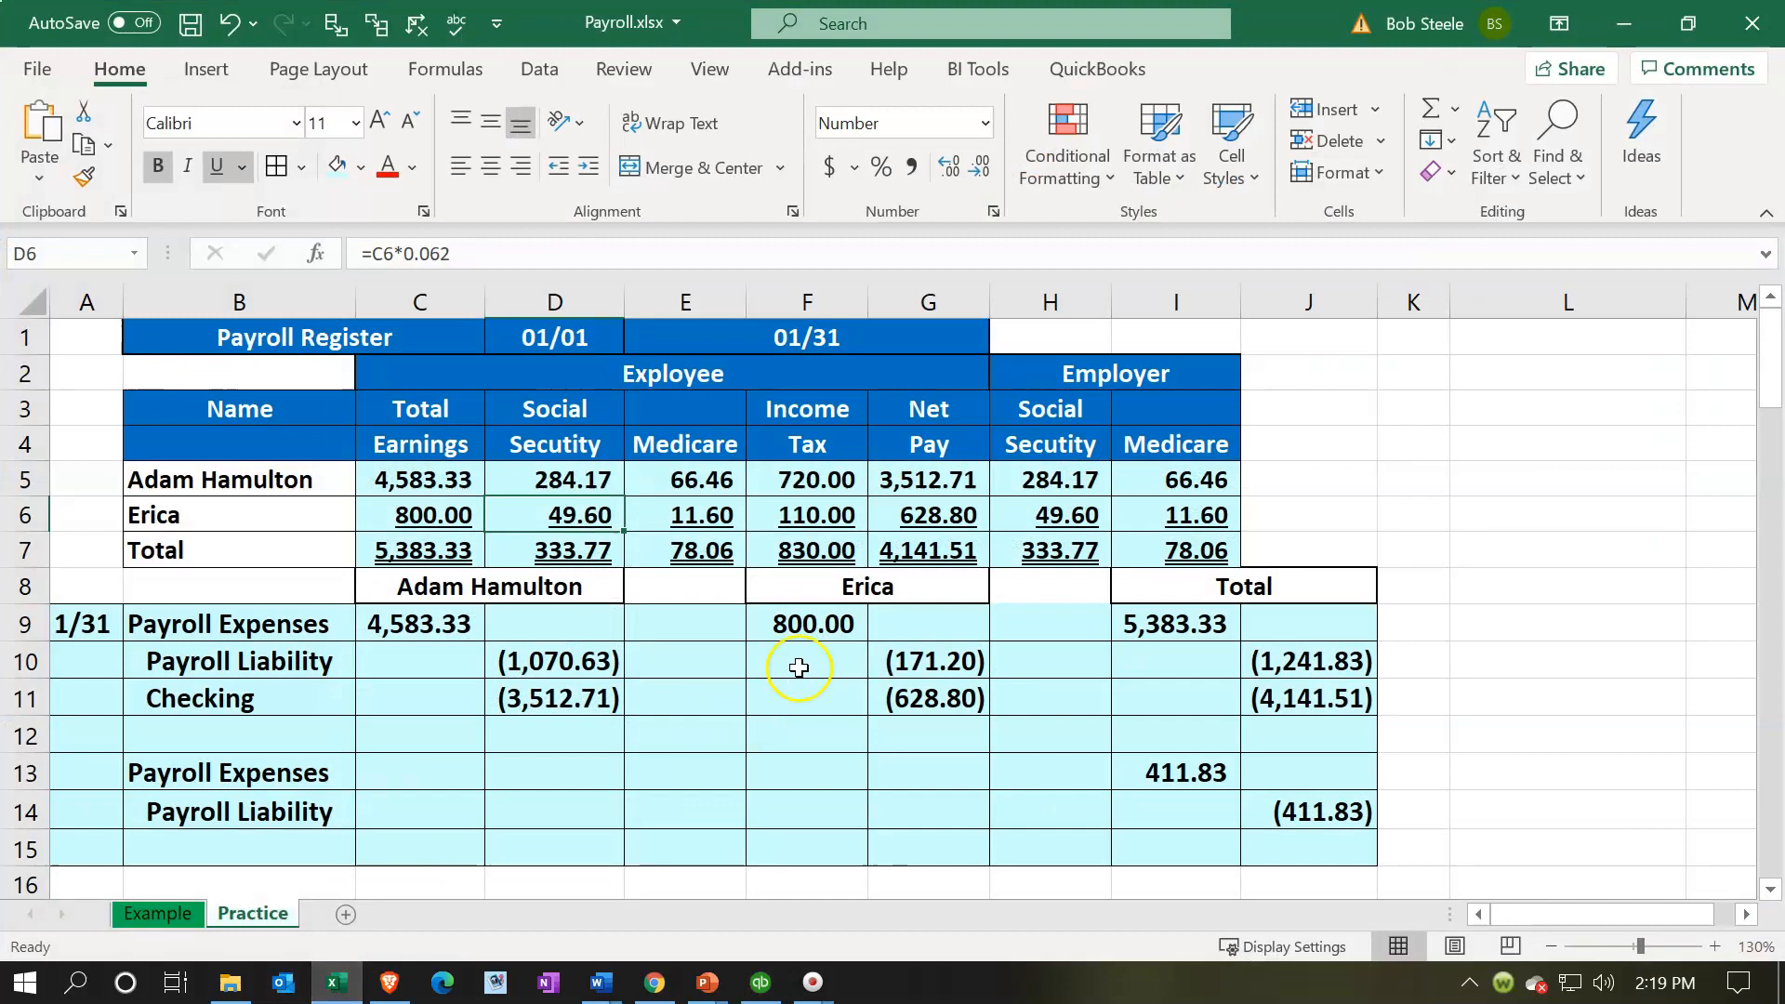
left_click(724, 518)
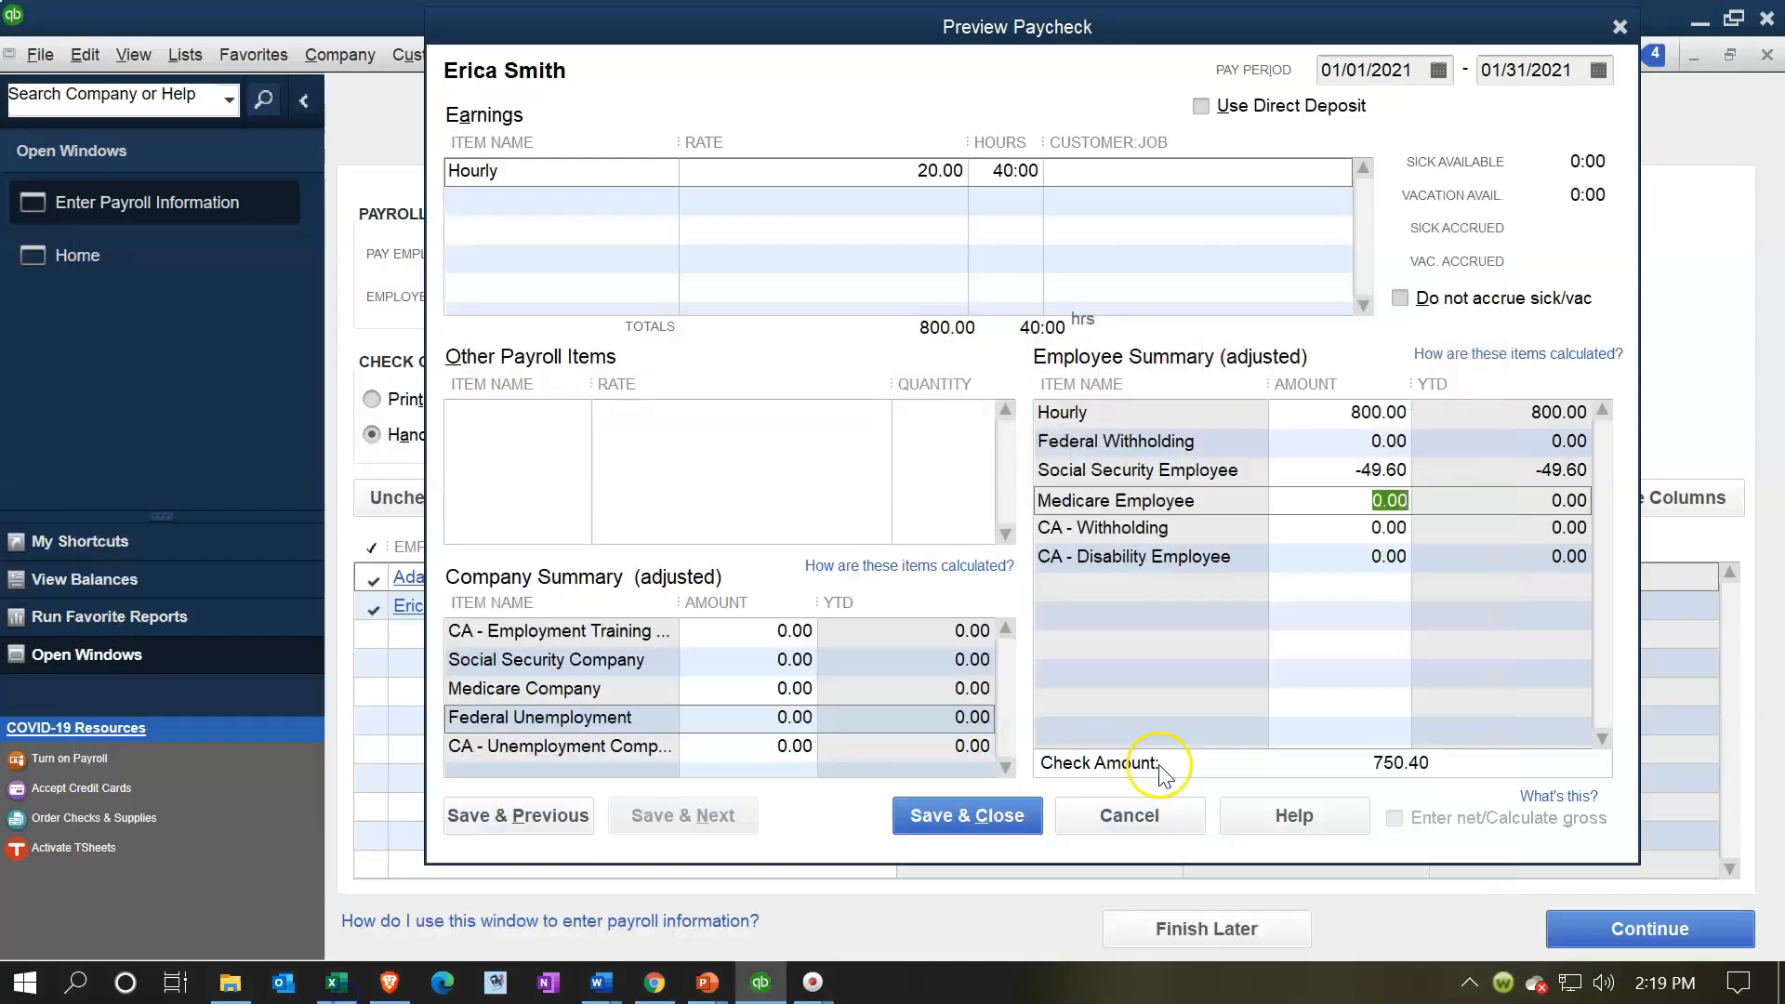
left_click(761, 981)
type("11.60")
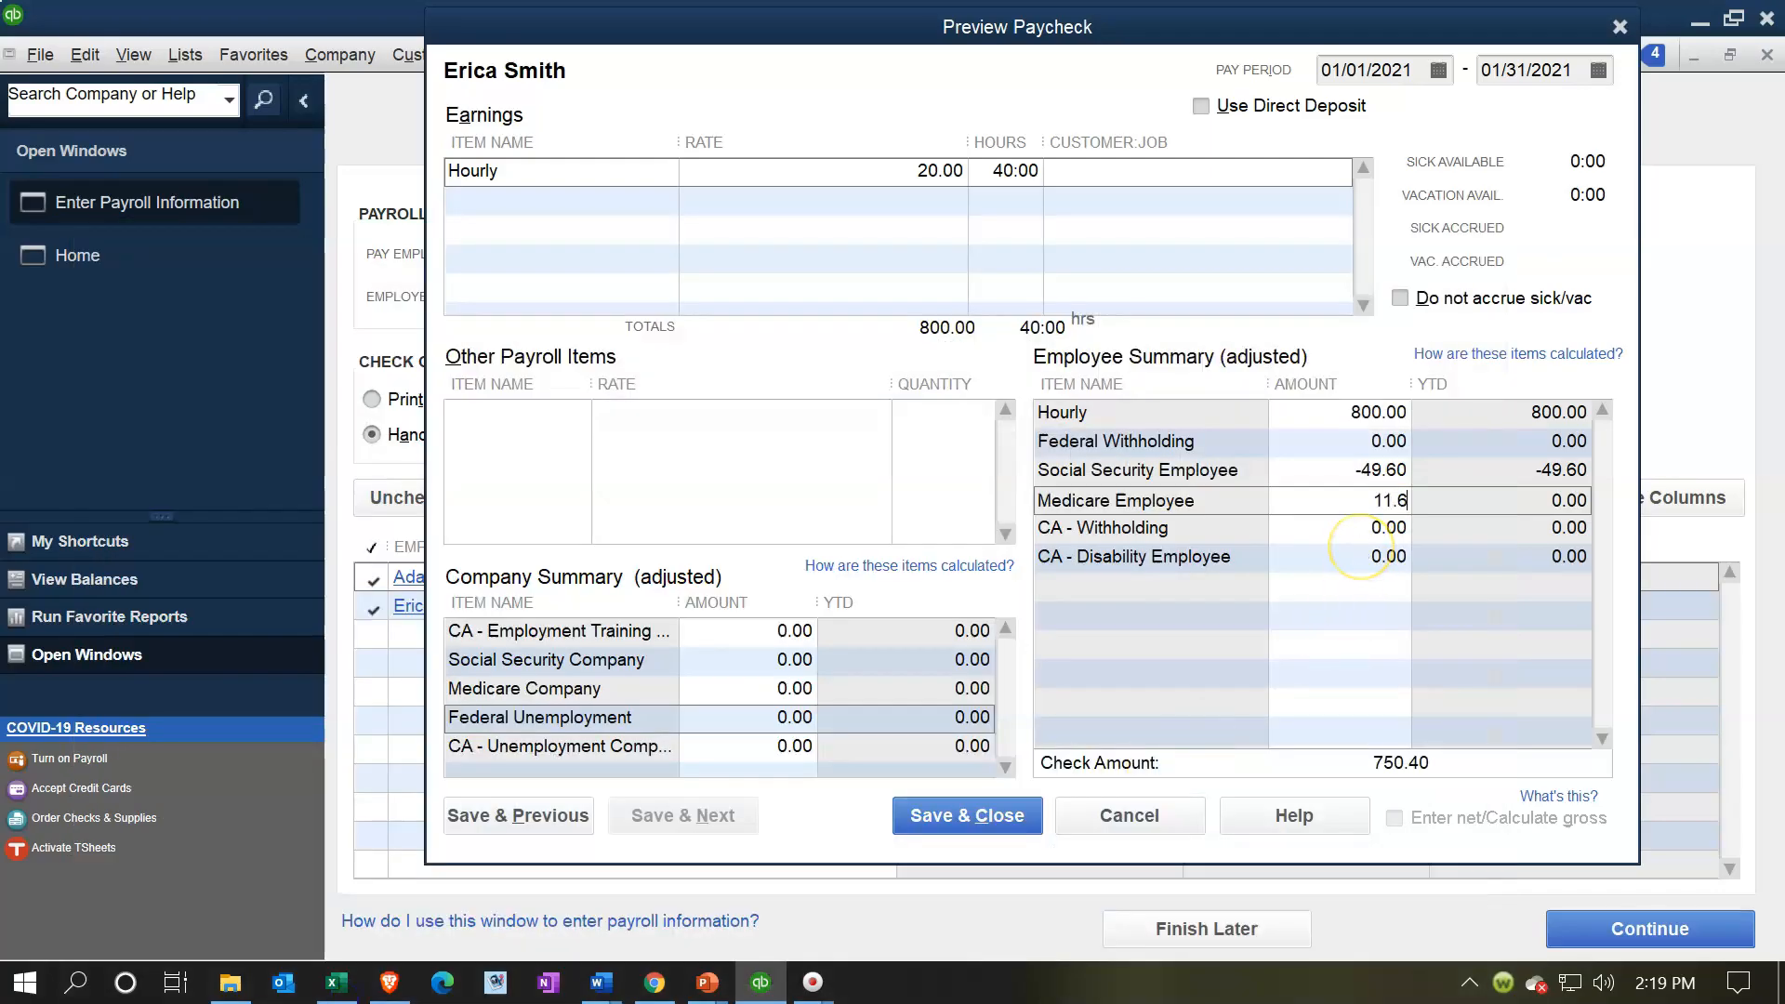
key("Tab")
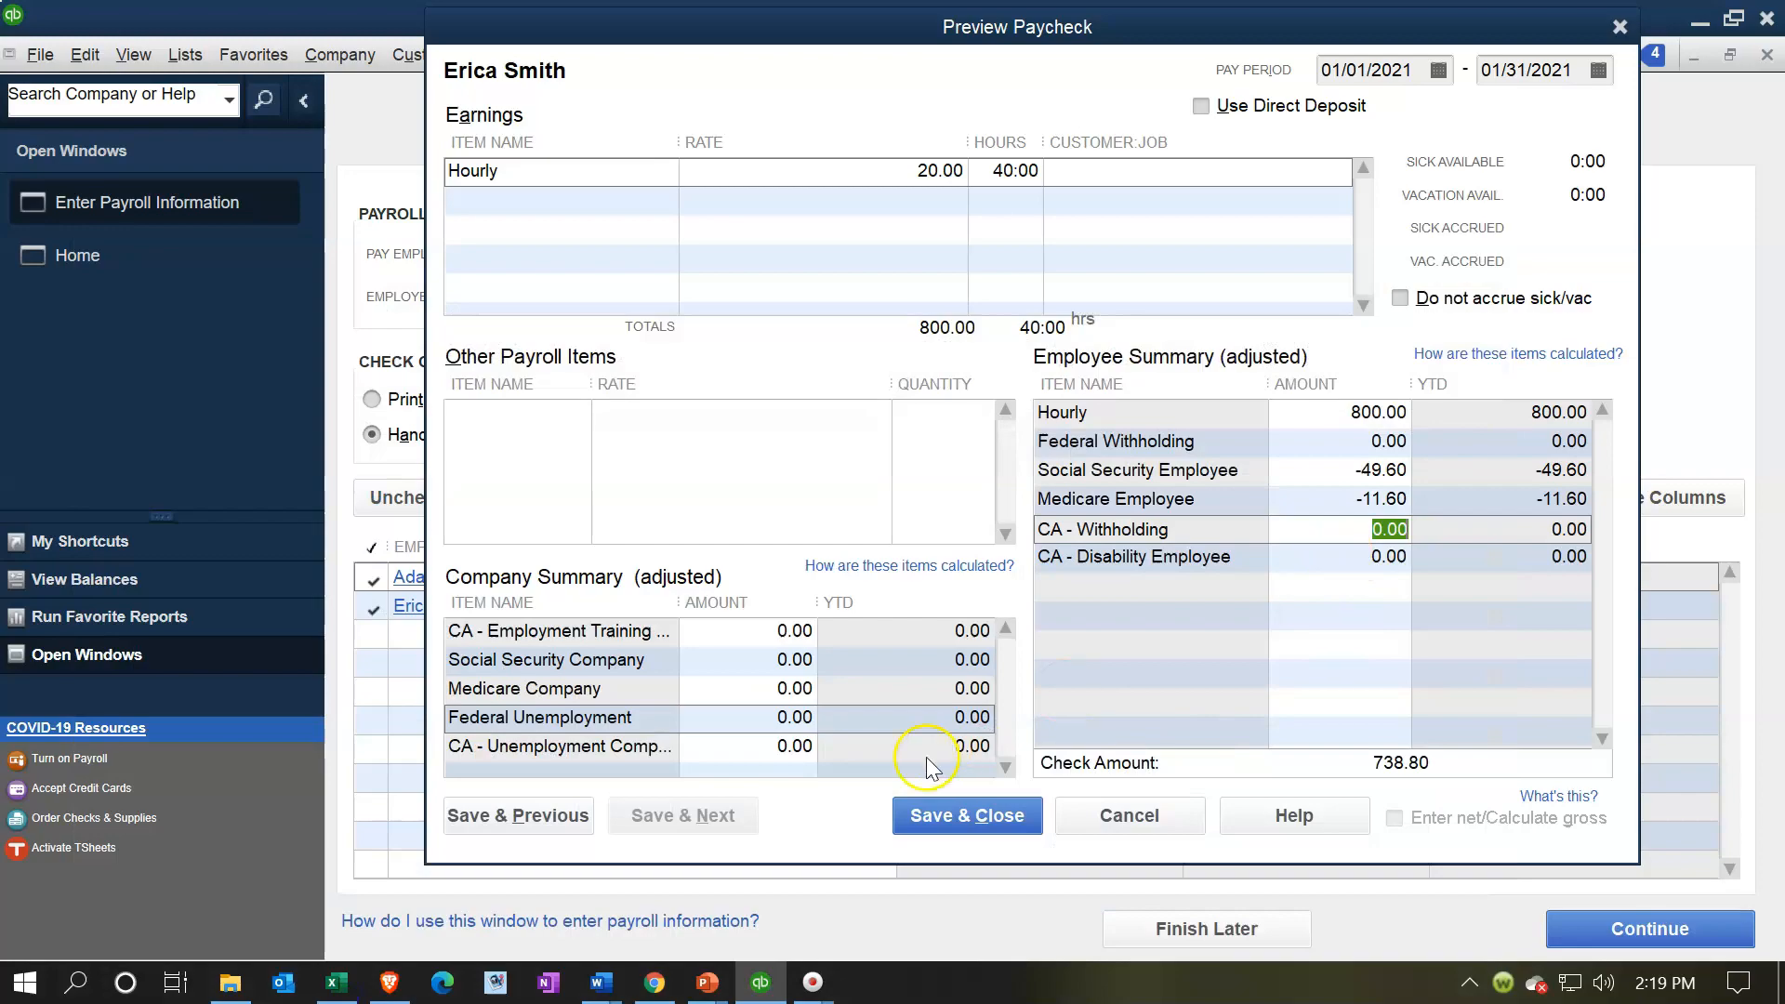
Look up the second employee's income tax in the Excel register and enter 110 as Federal Withholding on the QuickBooks paycheck
left_click(335, 981)
left_click(801, 518)
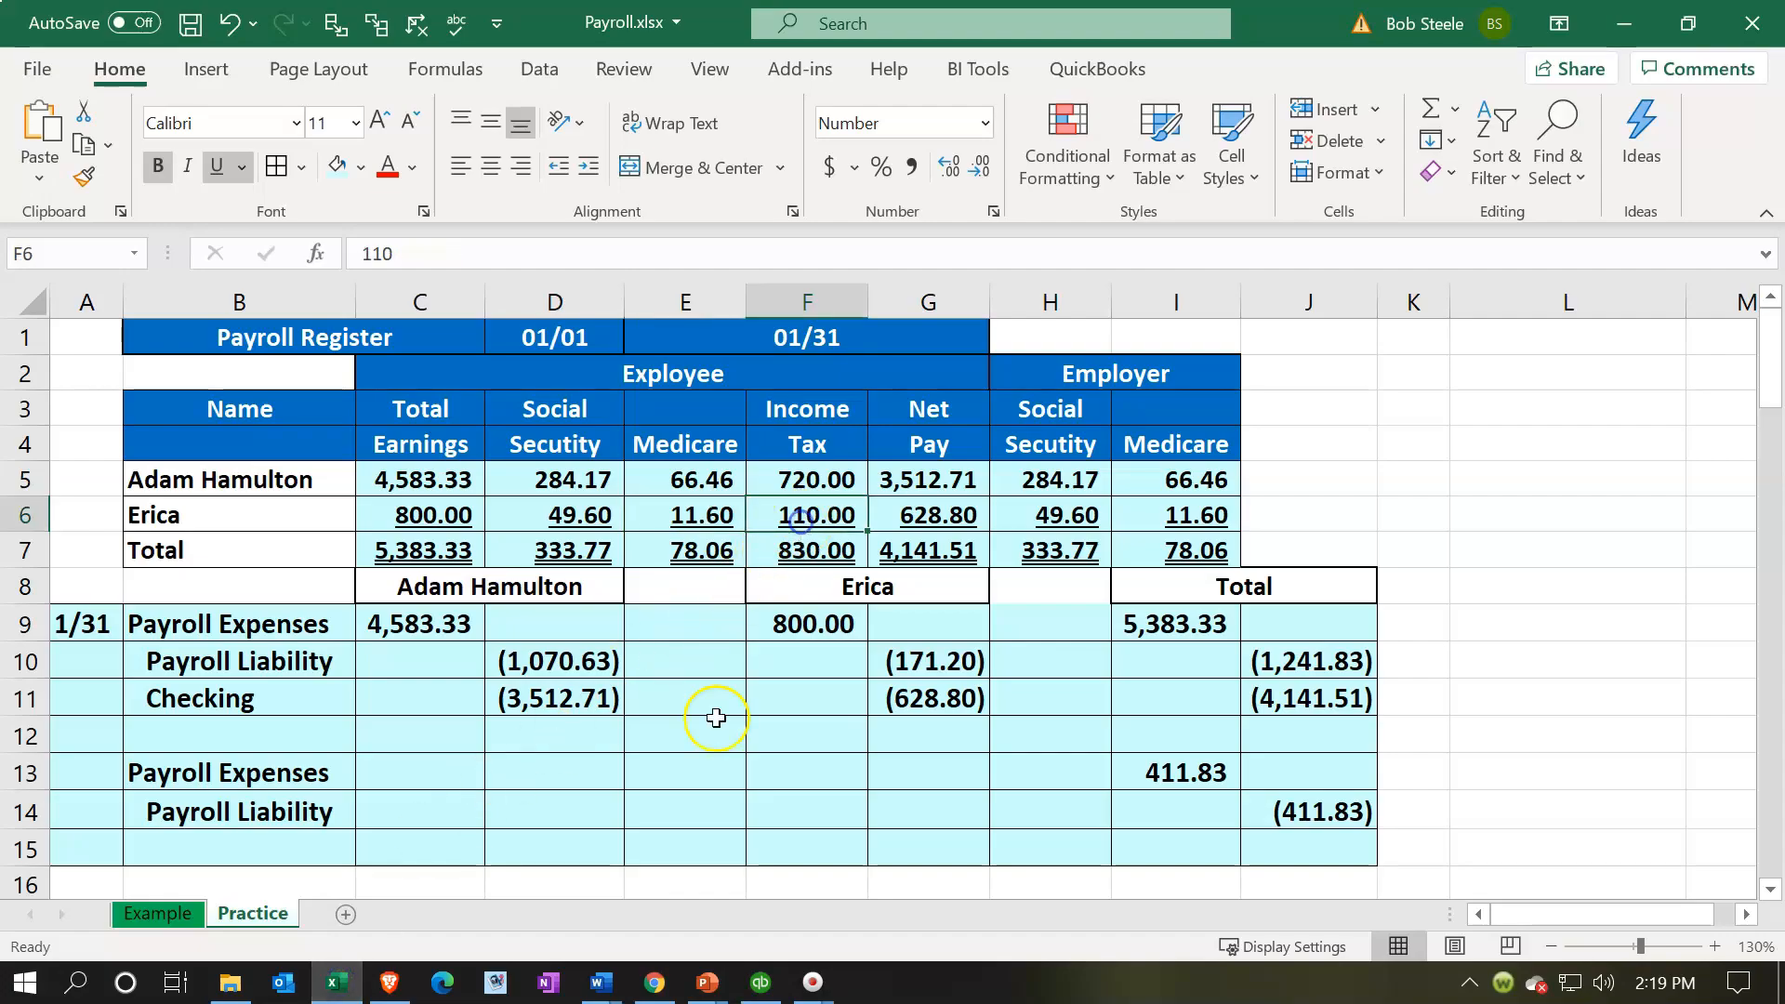
left_click(337, 976)
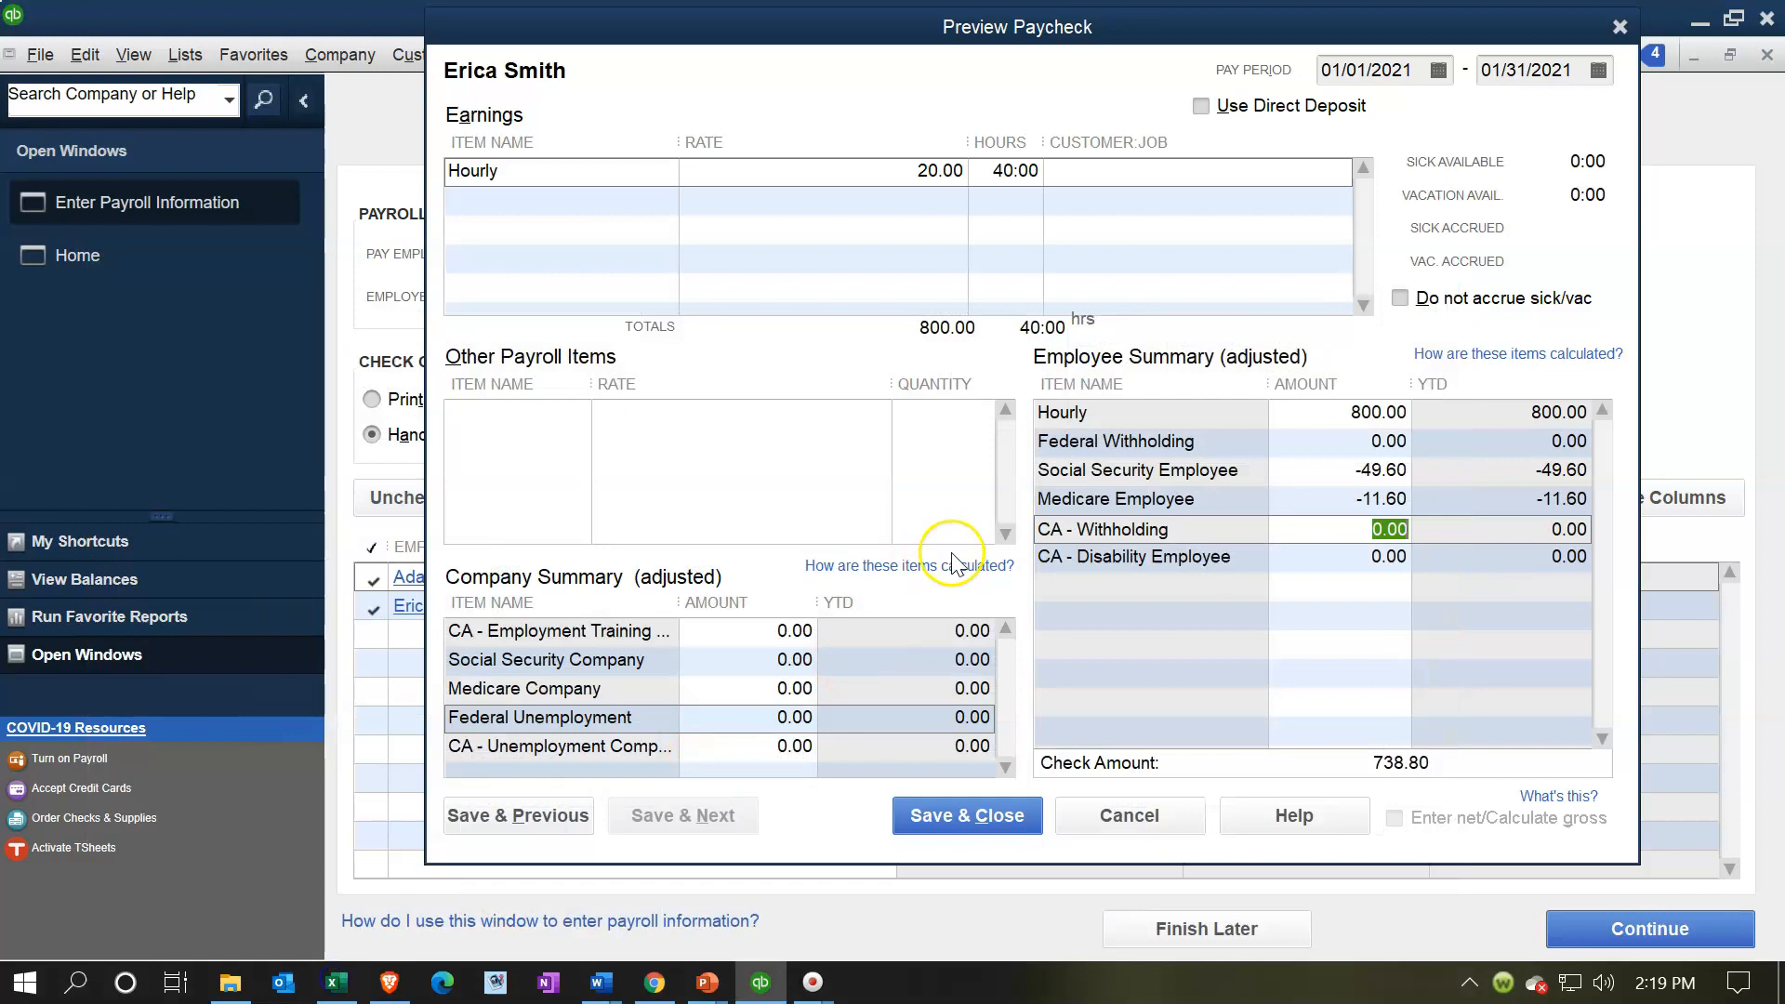
left_click(1517, 445)
type("110")
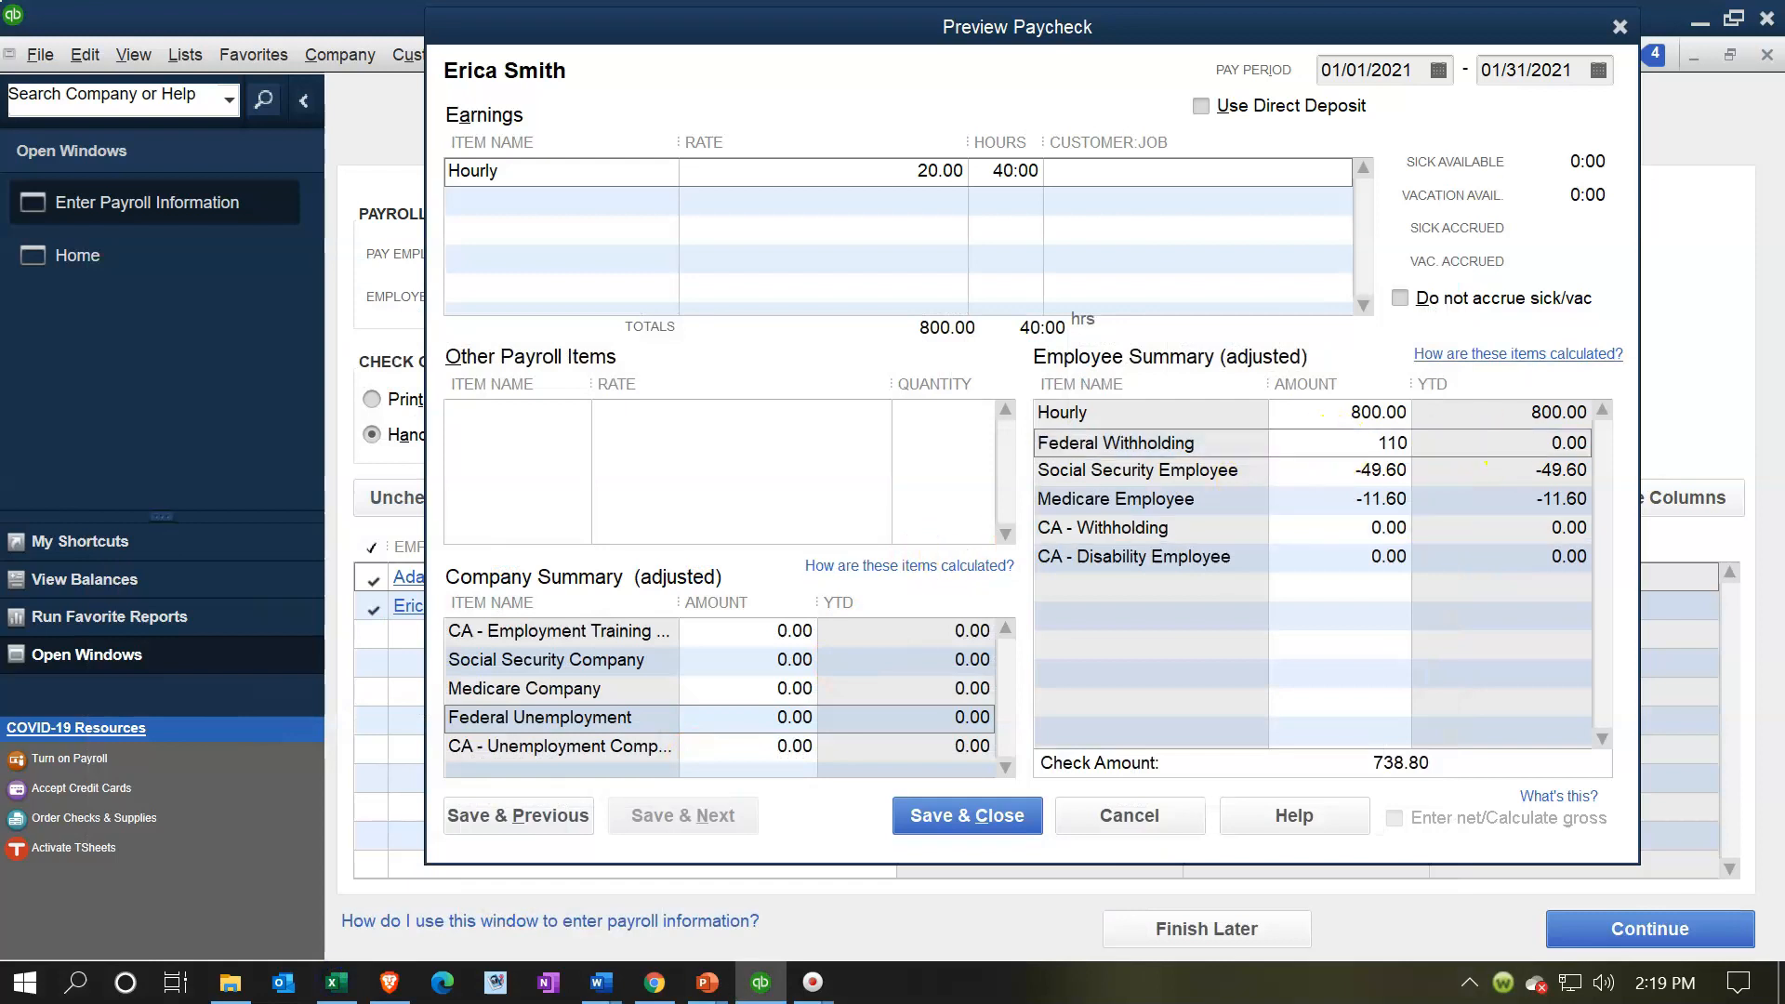
key("Tab")
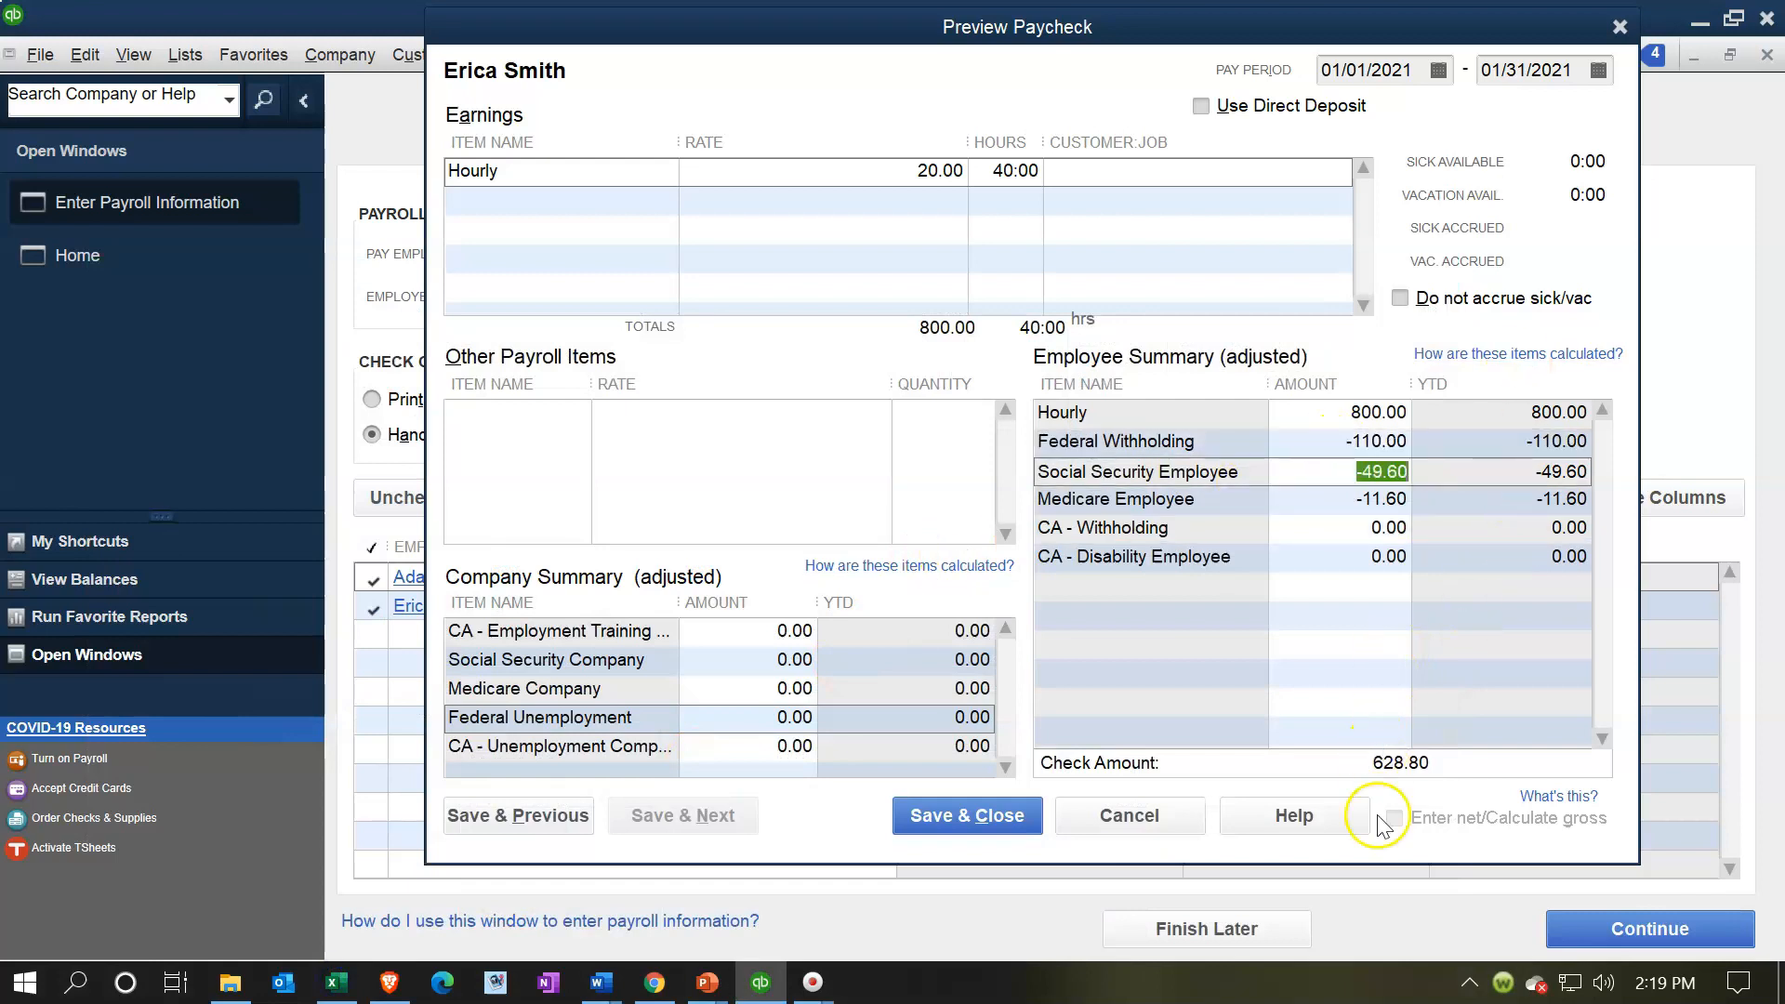
Check the second employee's net pay and employer taxes in the Excel register against the QuickBooks paycheck
left_click(335, 982)
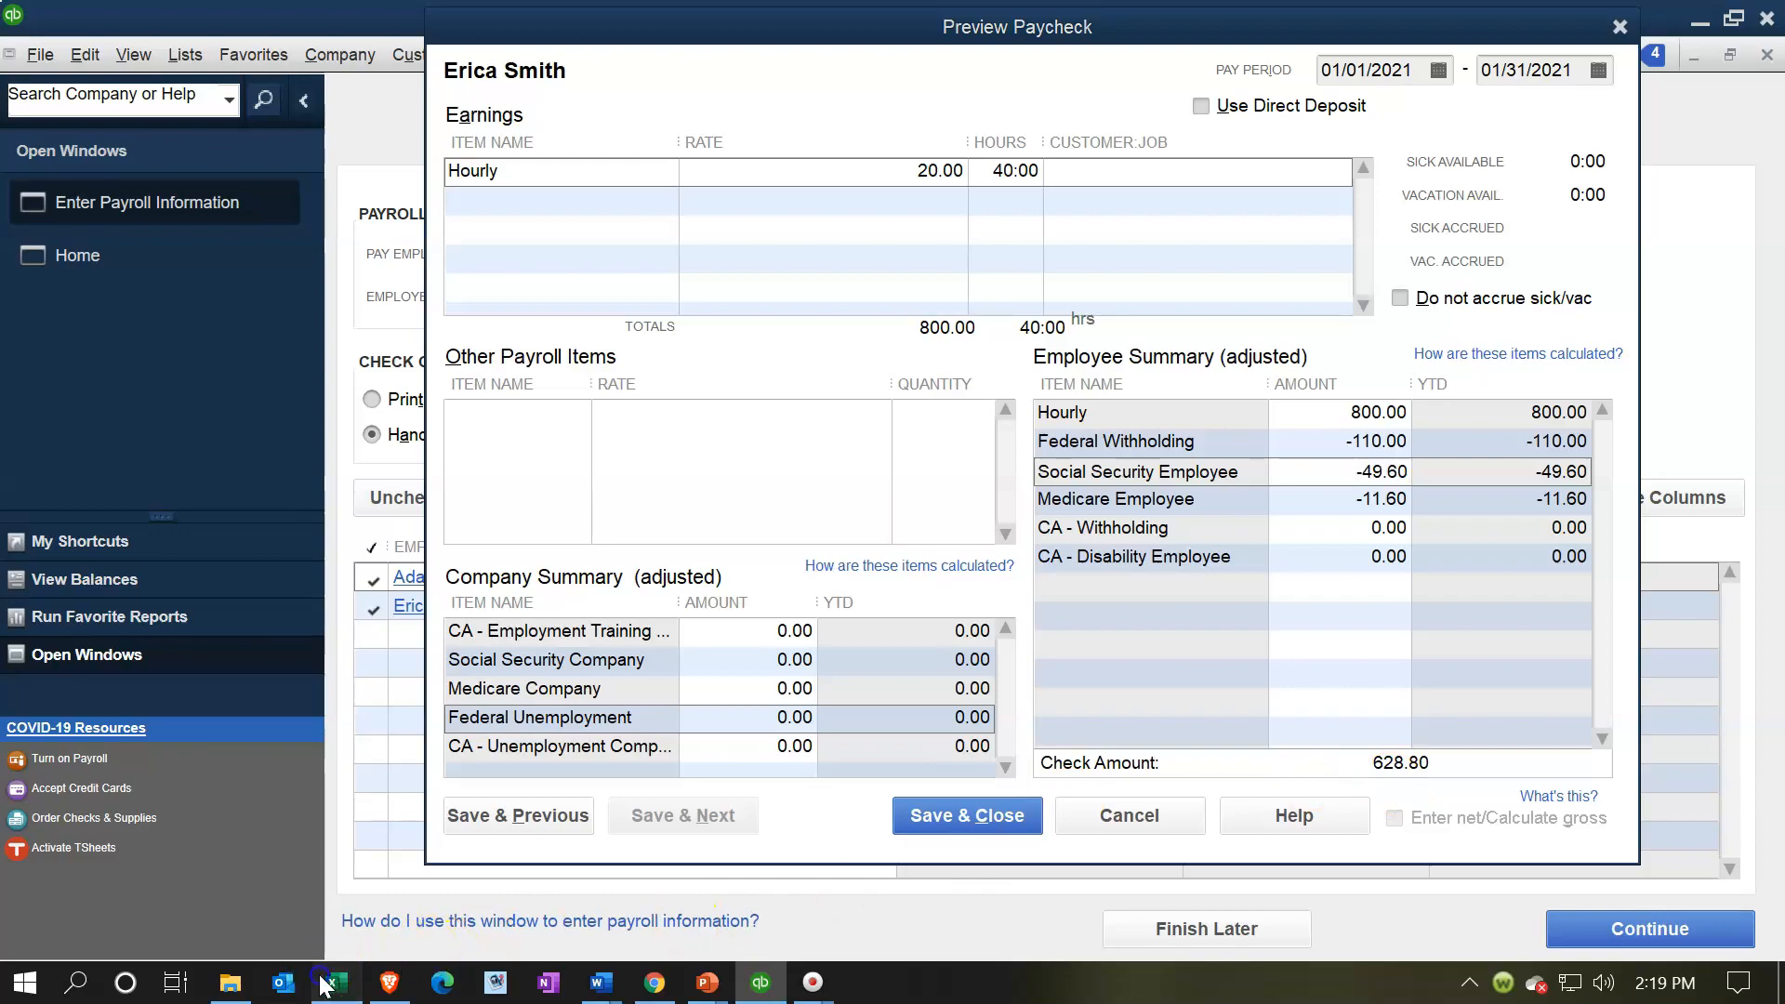
left_click(952, 515)
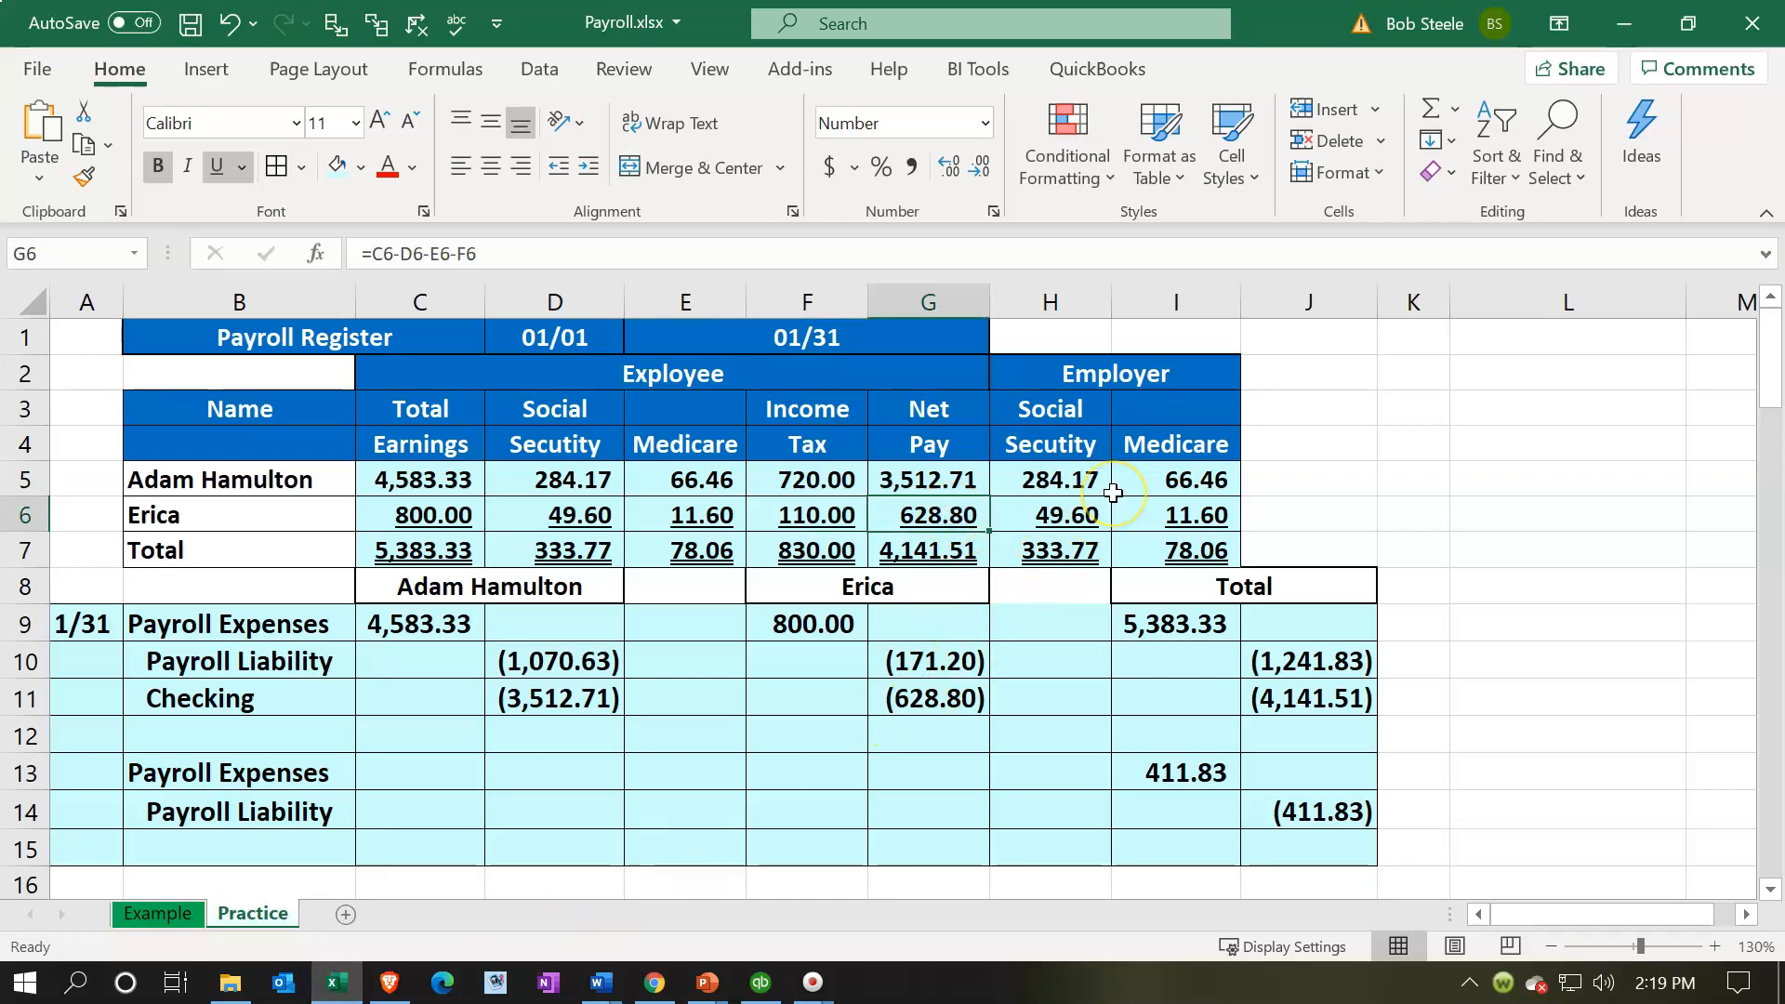
left_click(337, 982)
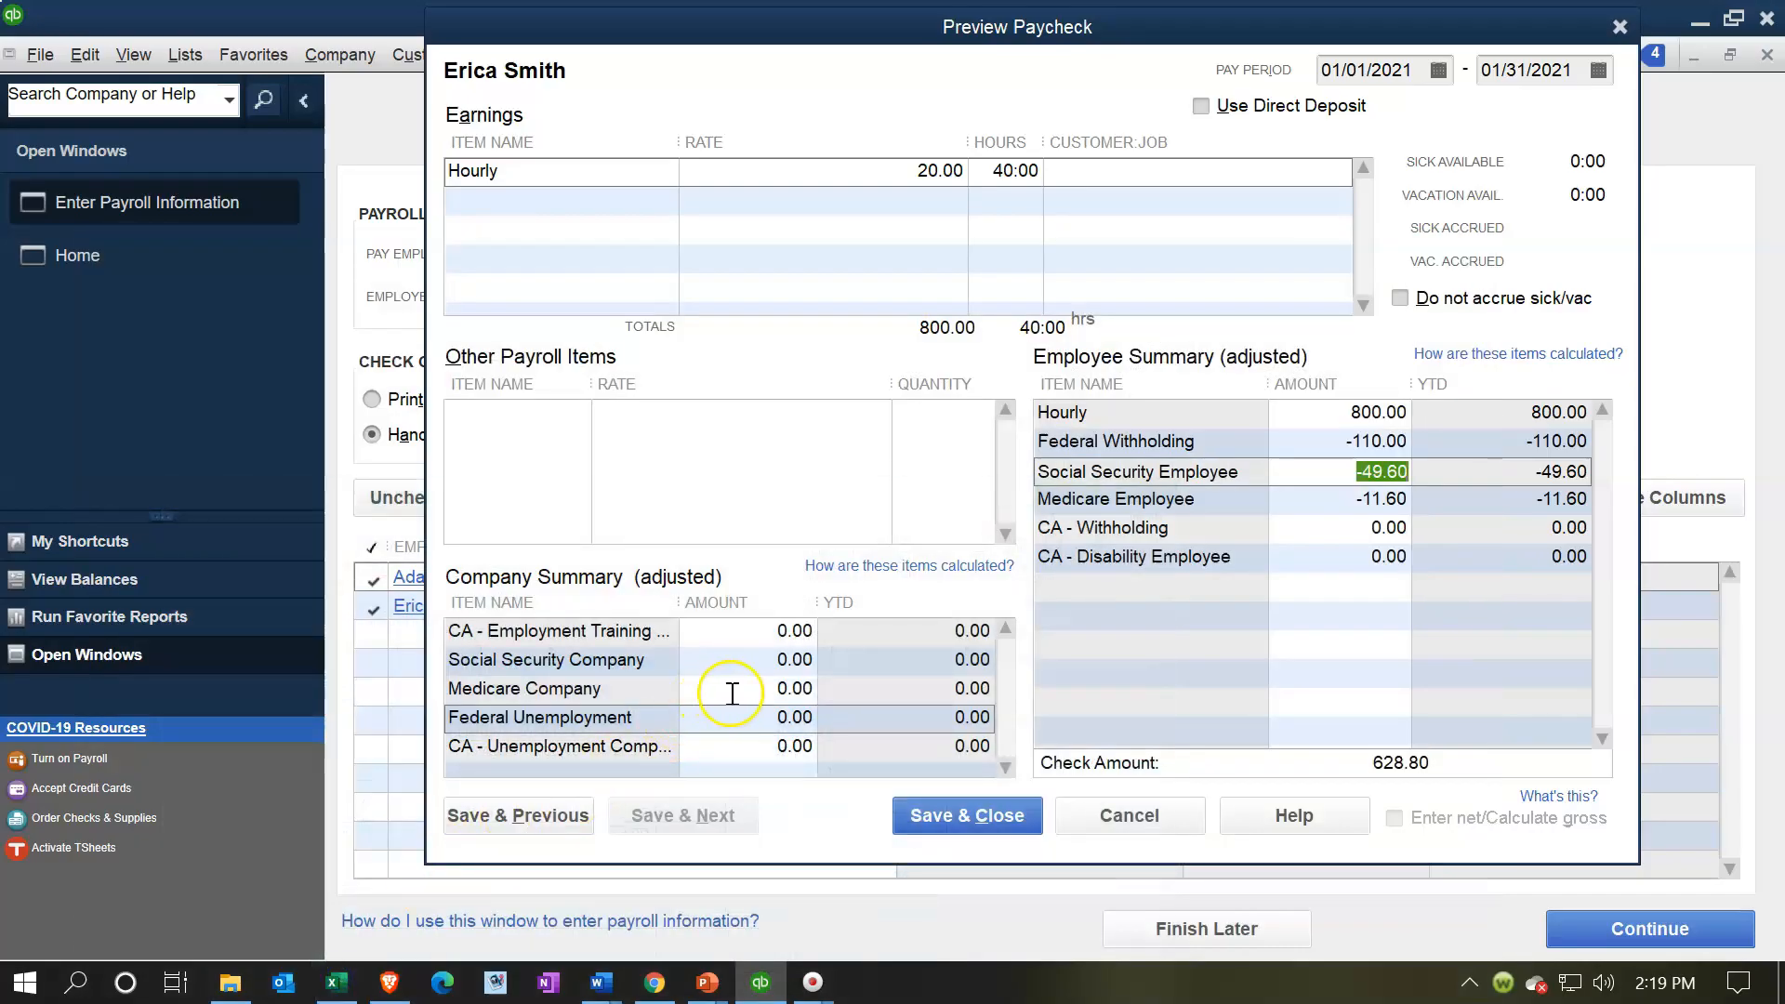
Enter 49.60 as Social Security Company and 11.60 as Medicare Company on the second employee's paycheck
left_click(915, 661)
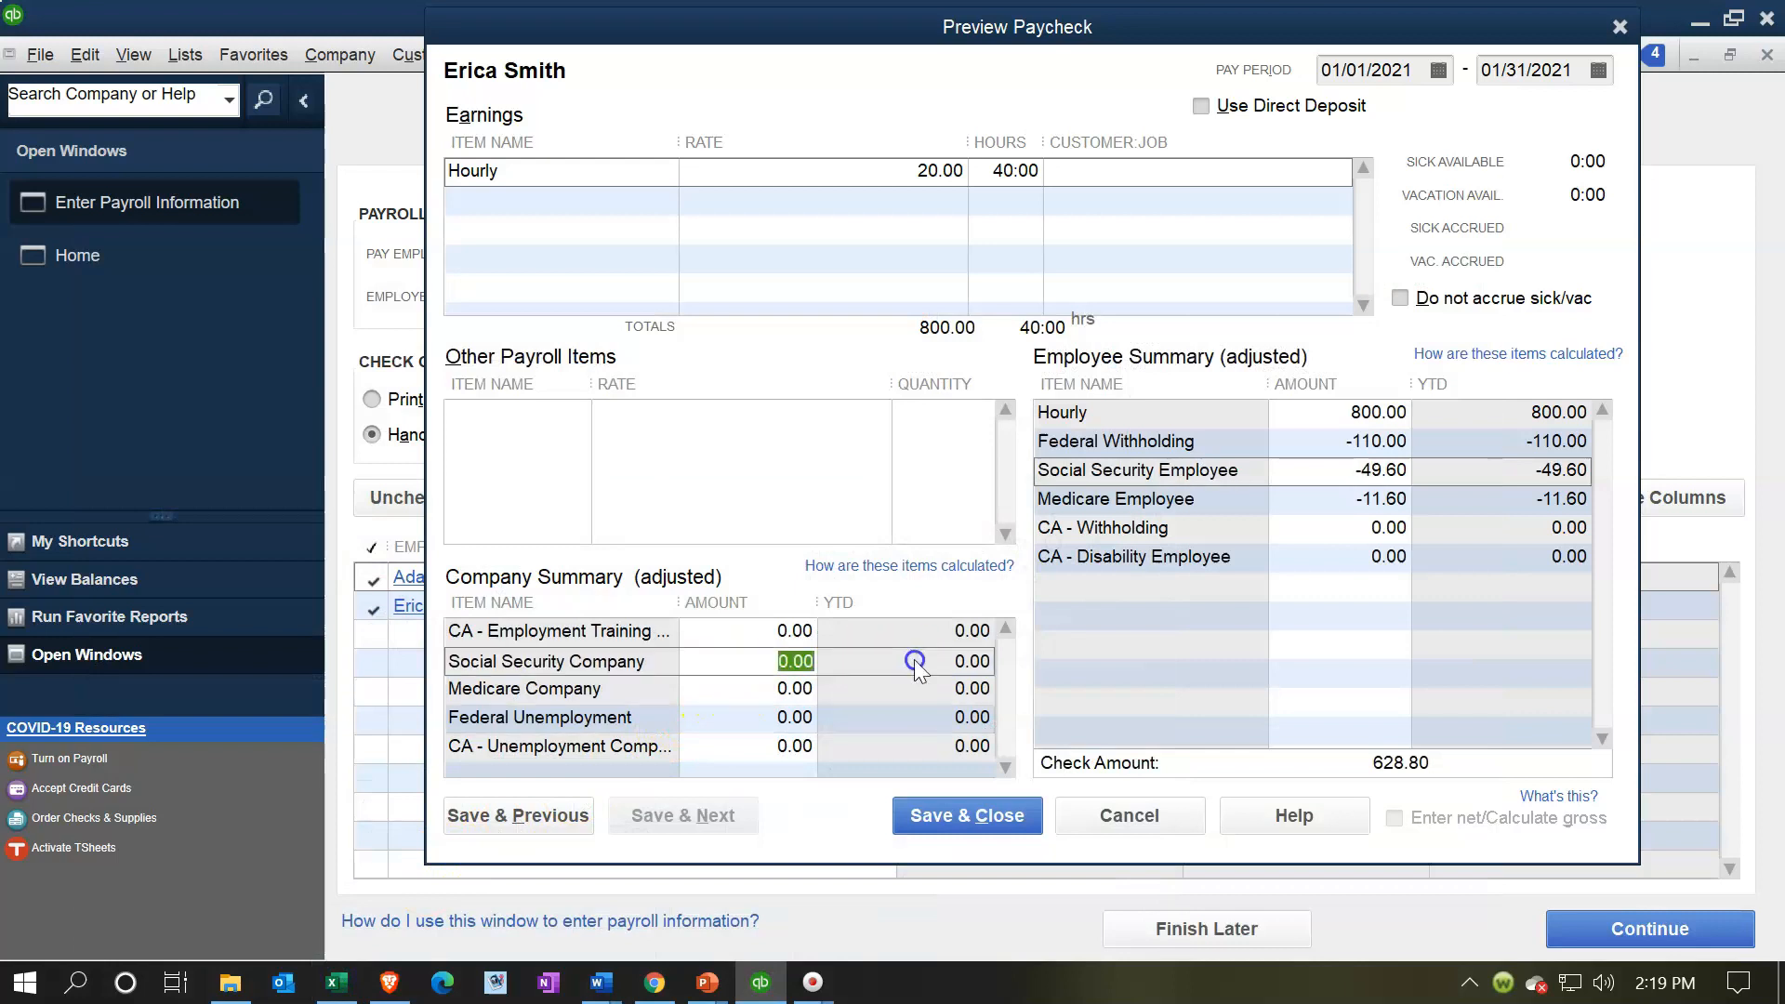
type("49.6")
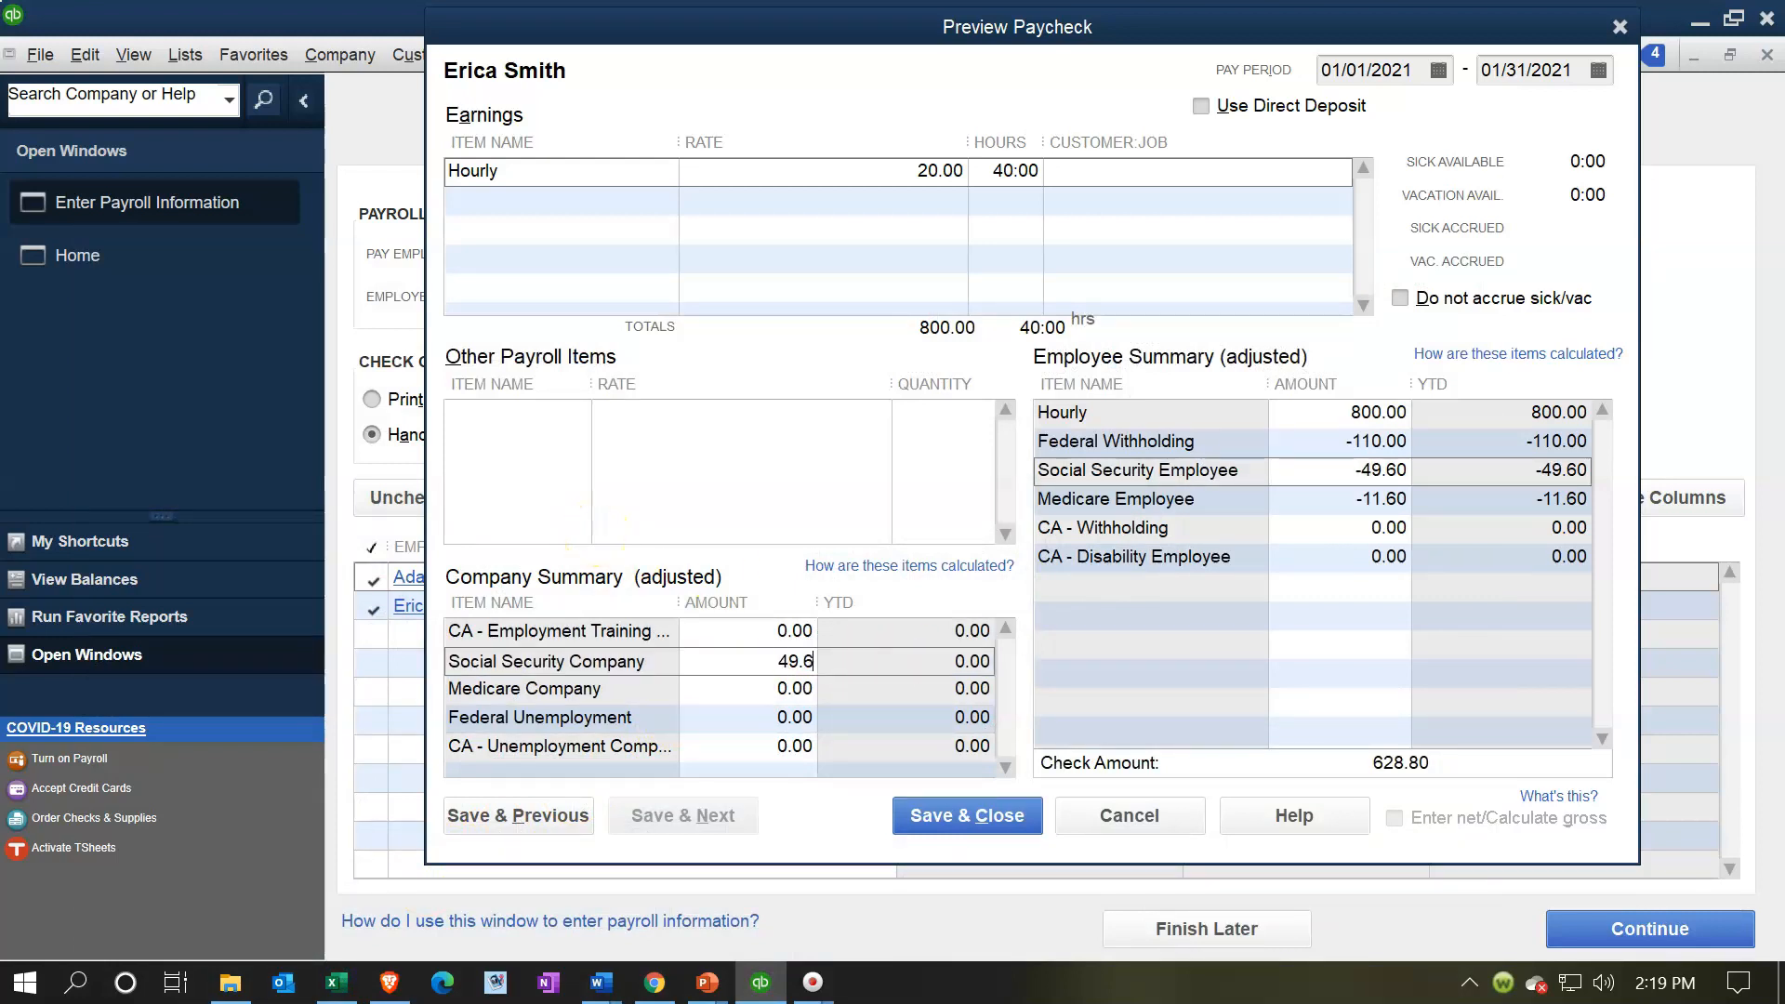
key("Tab")
type("11.6")
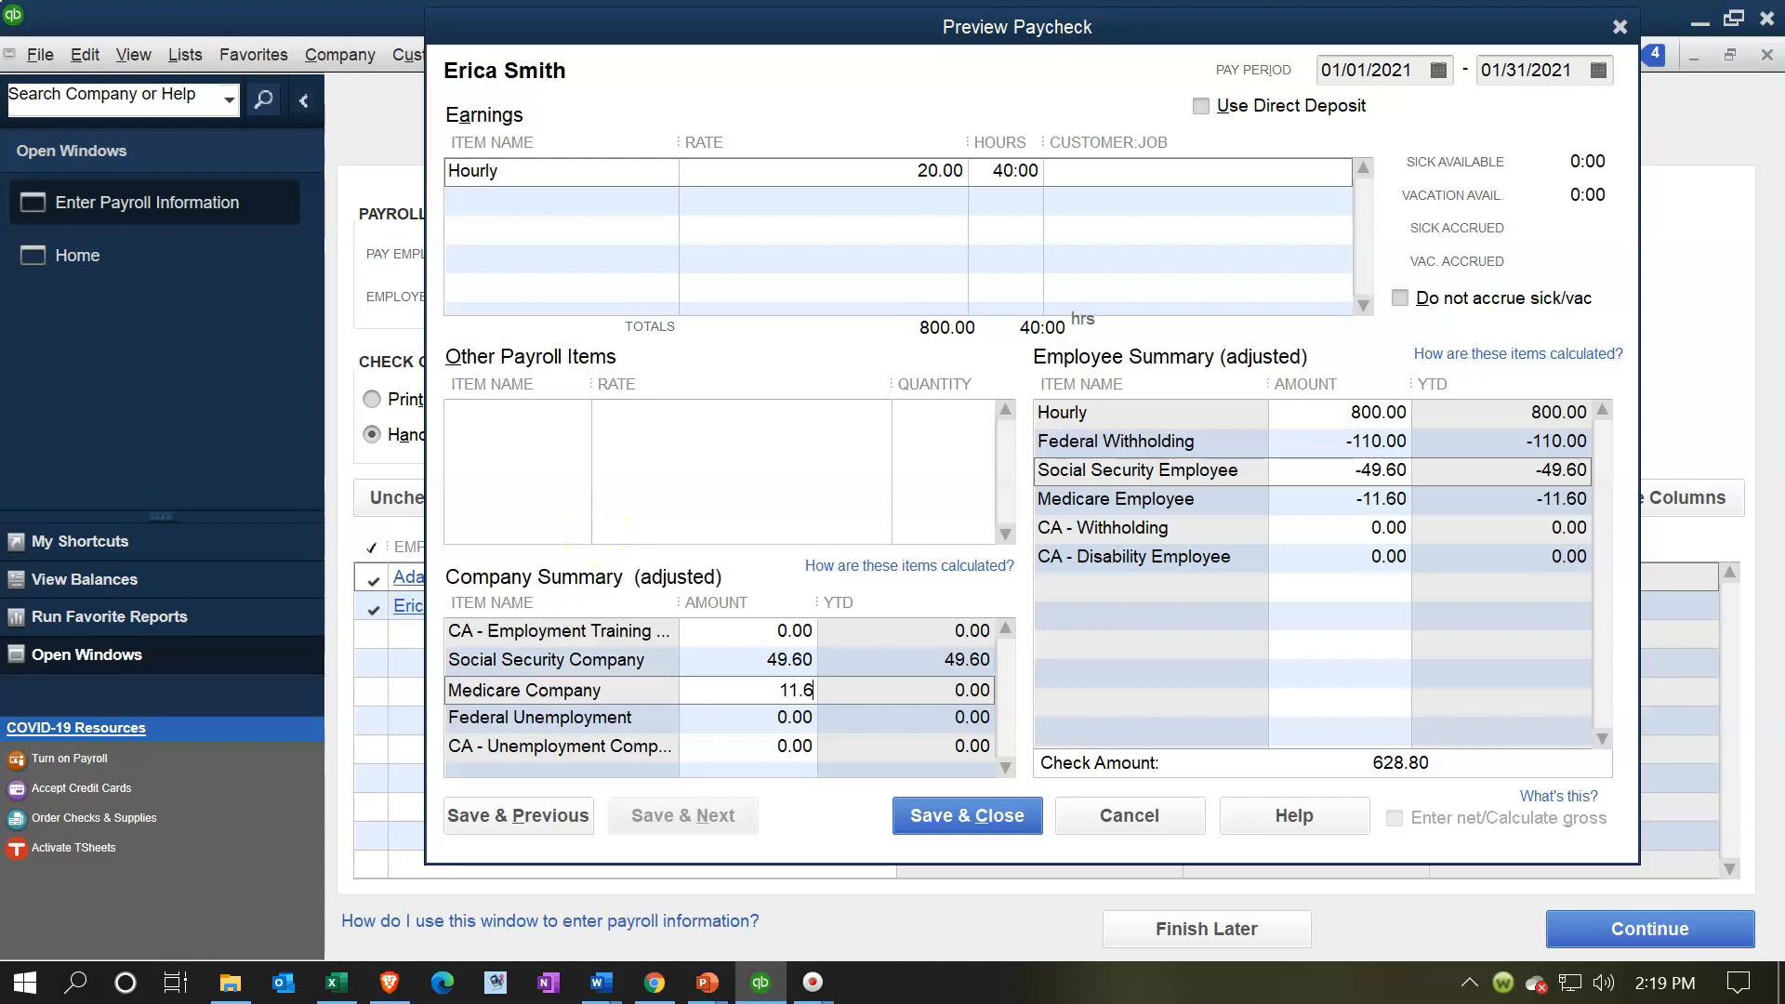
key("Tab")
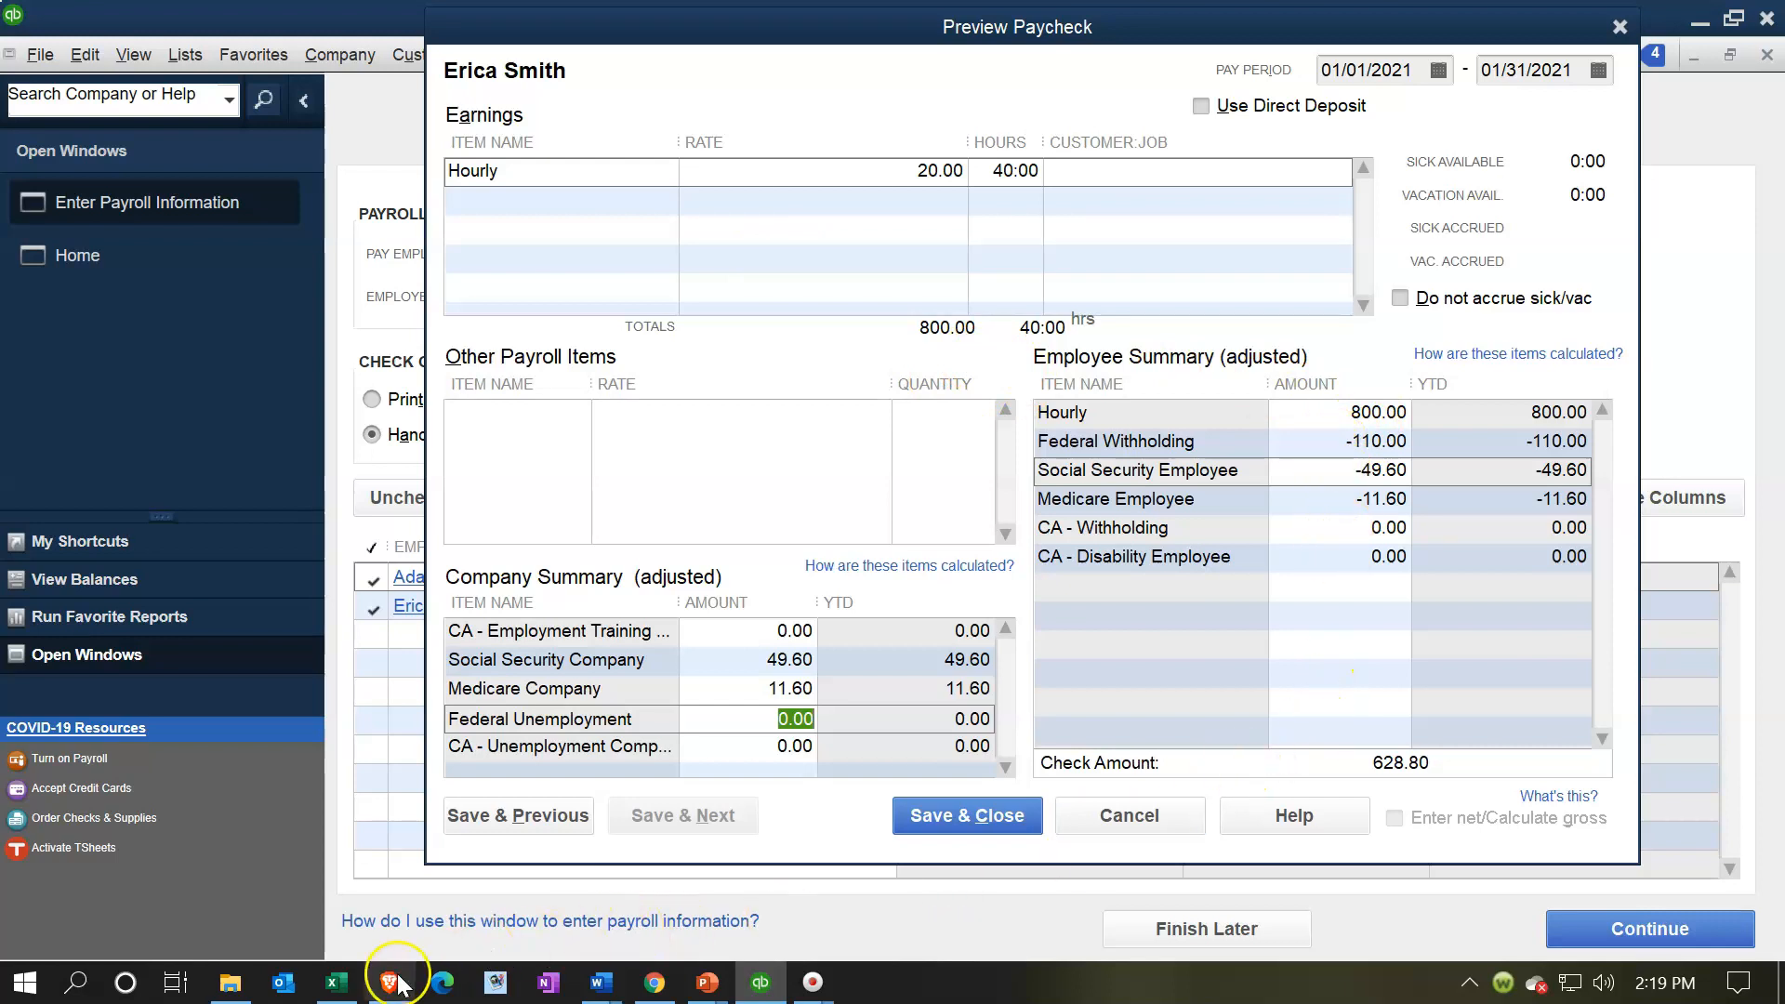
Review the payroll register and journal entries in Excel, and return to the second employee's paycheck preview in QuickBooks
left_click(335, 982)
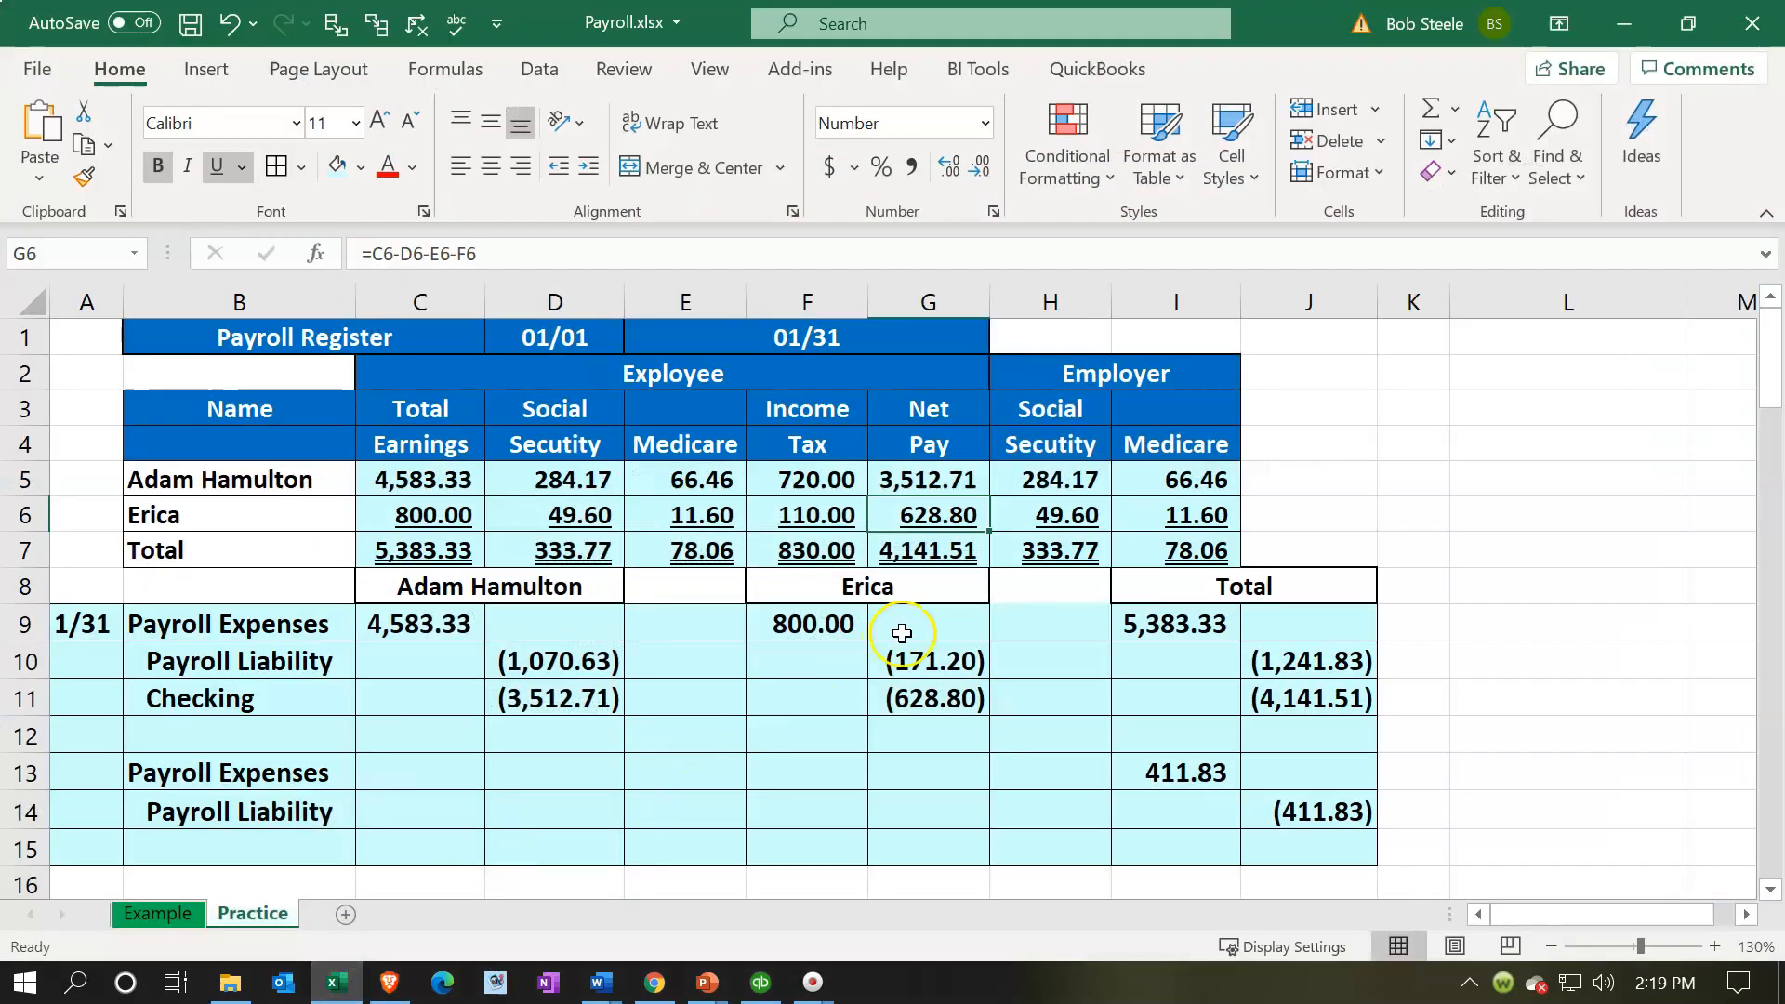
left_click(1613, 23)
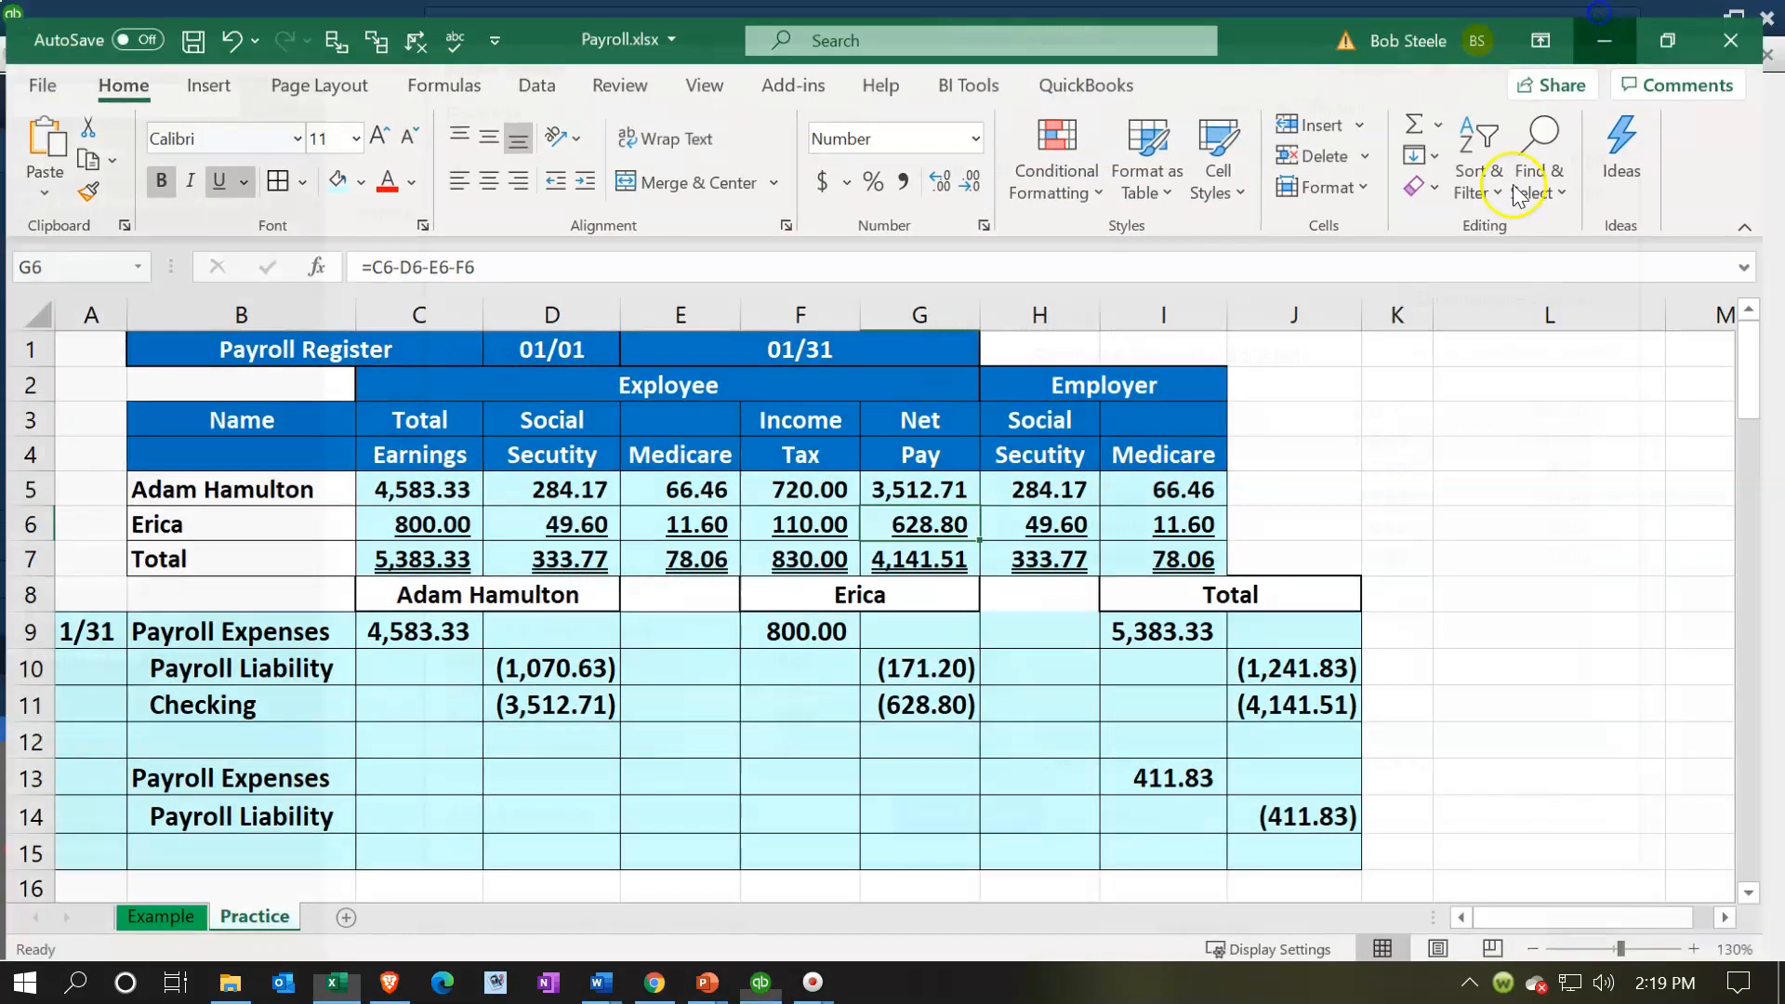
left_click(1378, 775)
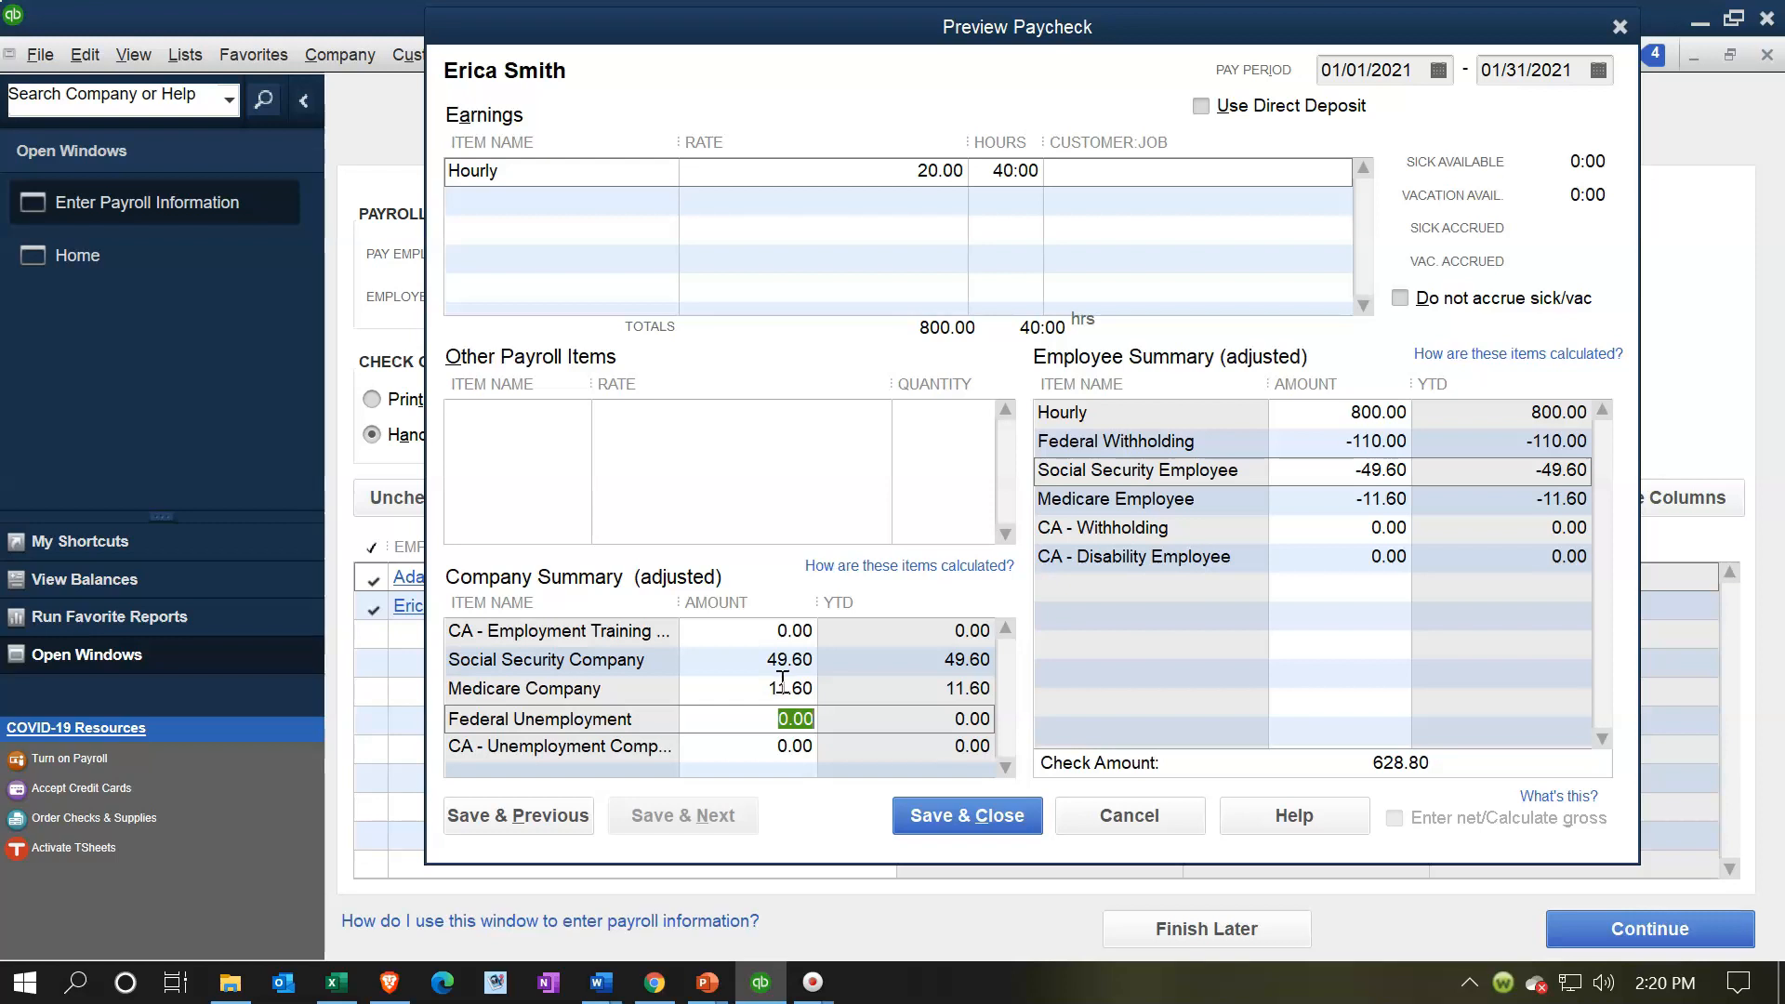
Save the second employee's paycheck, and continue through the review to create both handwritten January paychecks
left_click(935, 807)
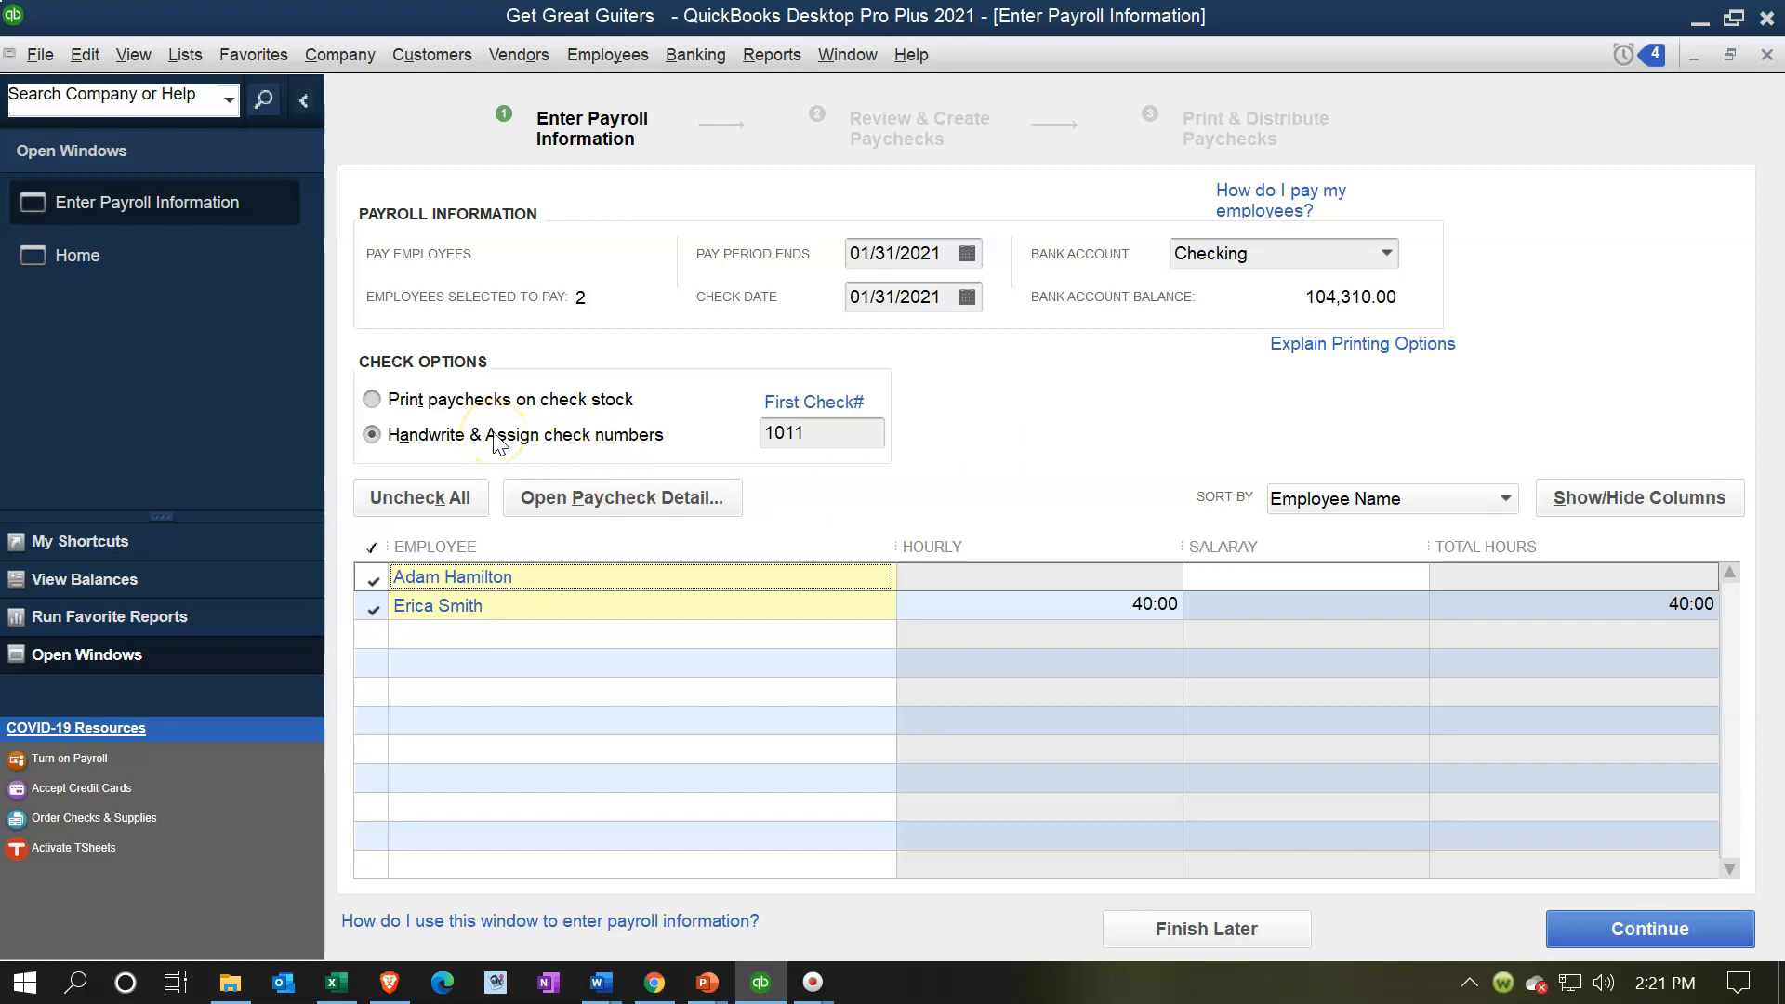
left_click(435, 452)
left_click(781, 452)
left_click(1597, 929)
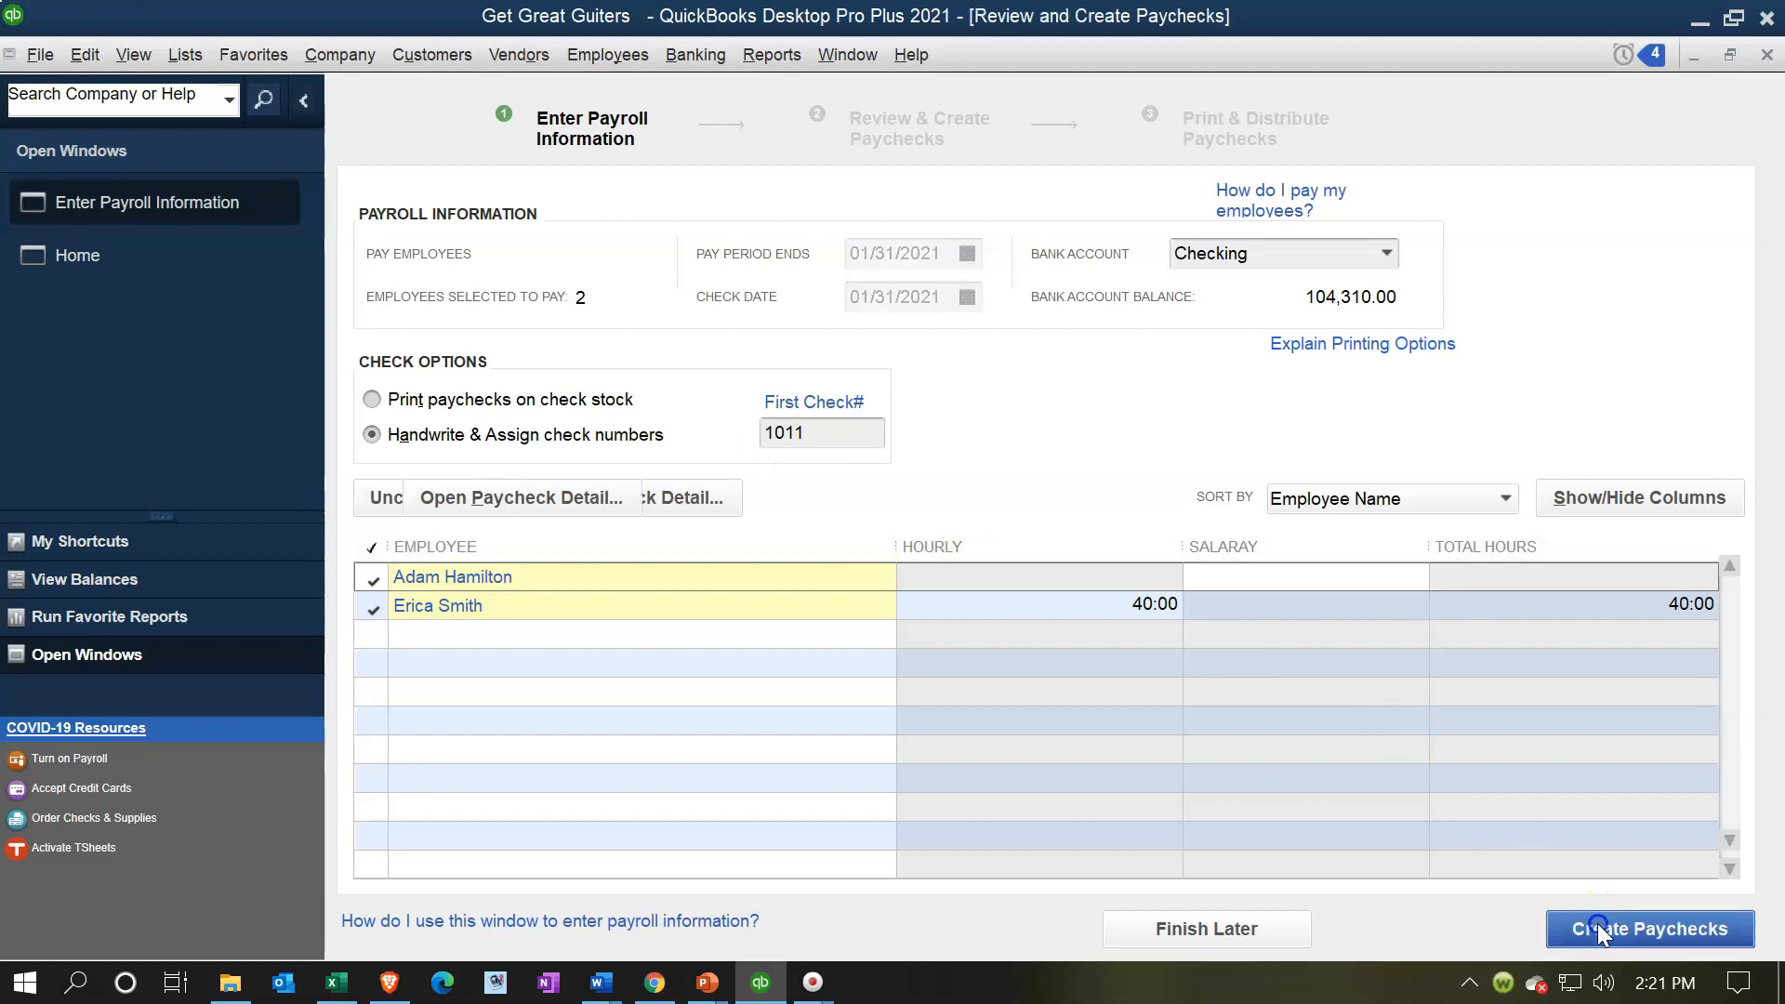
left_click(1601, 933)
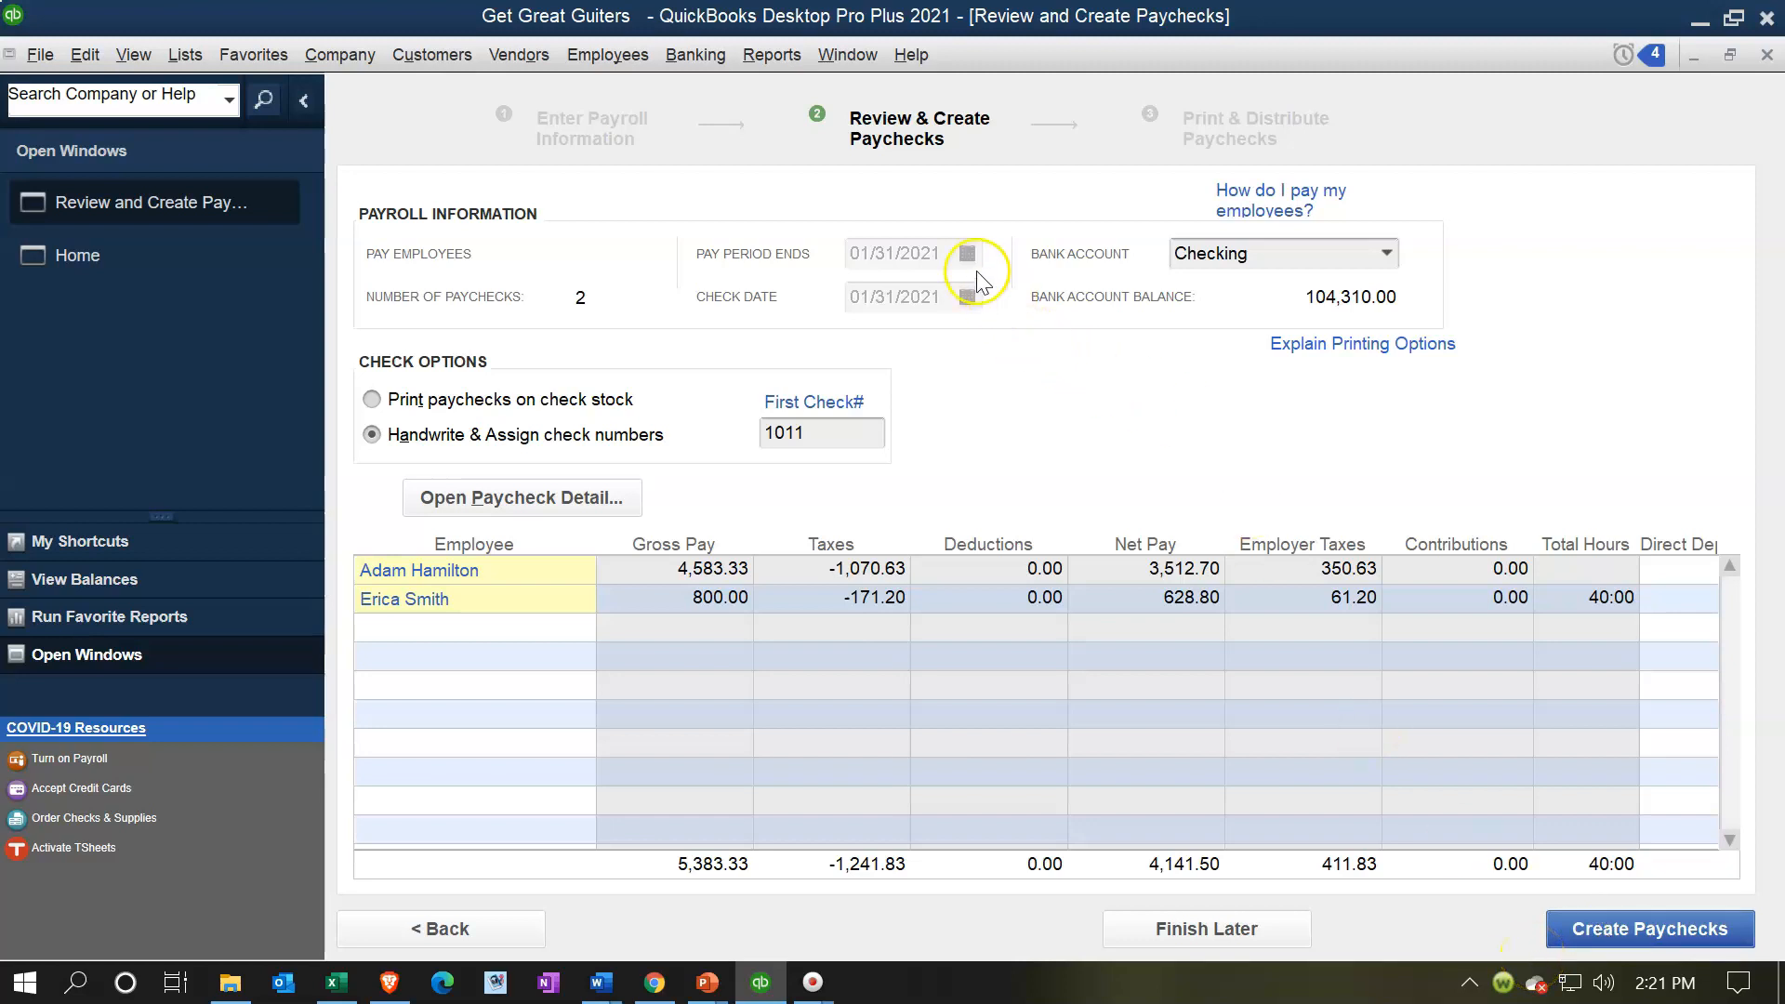
left_click(1626, 927)
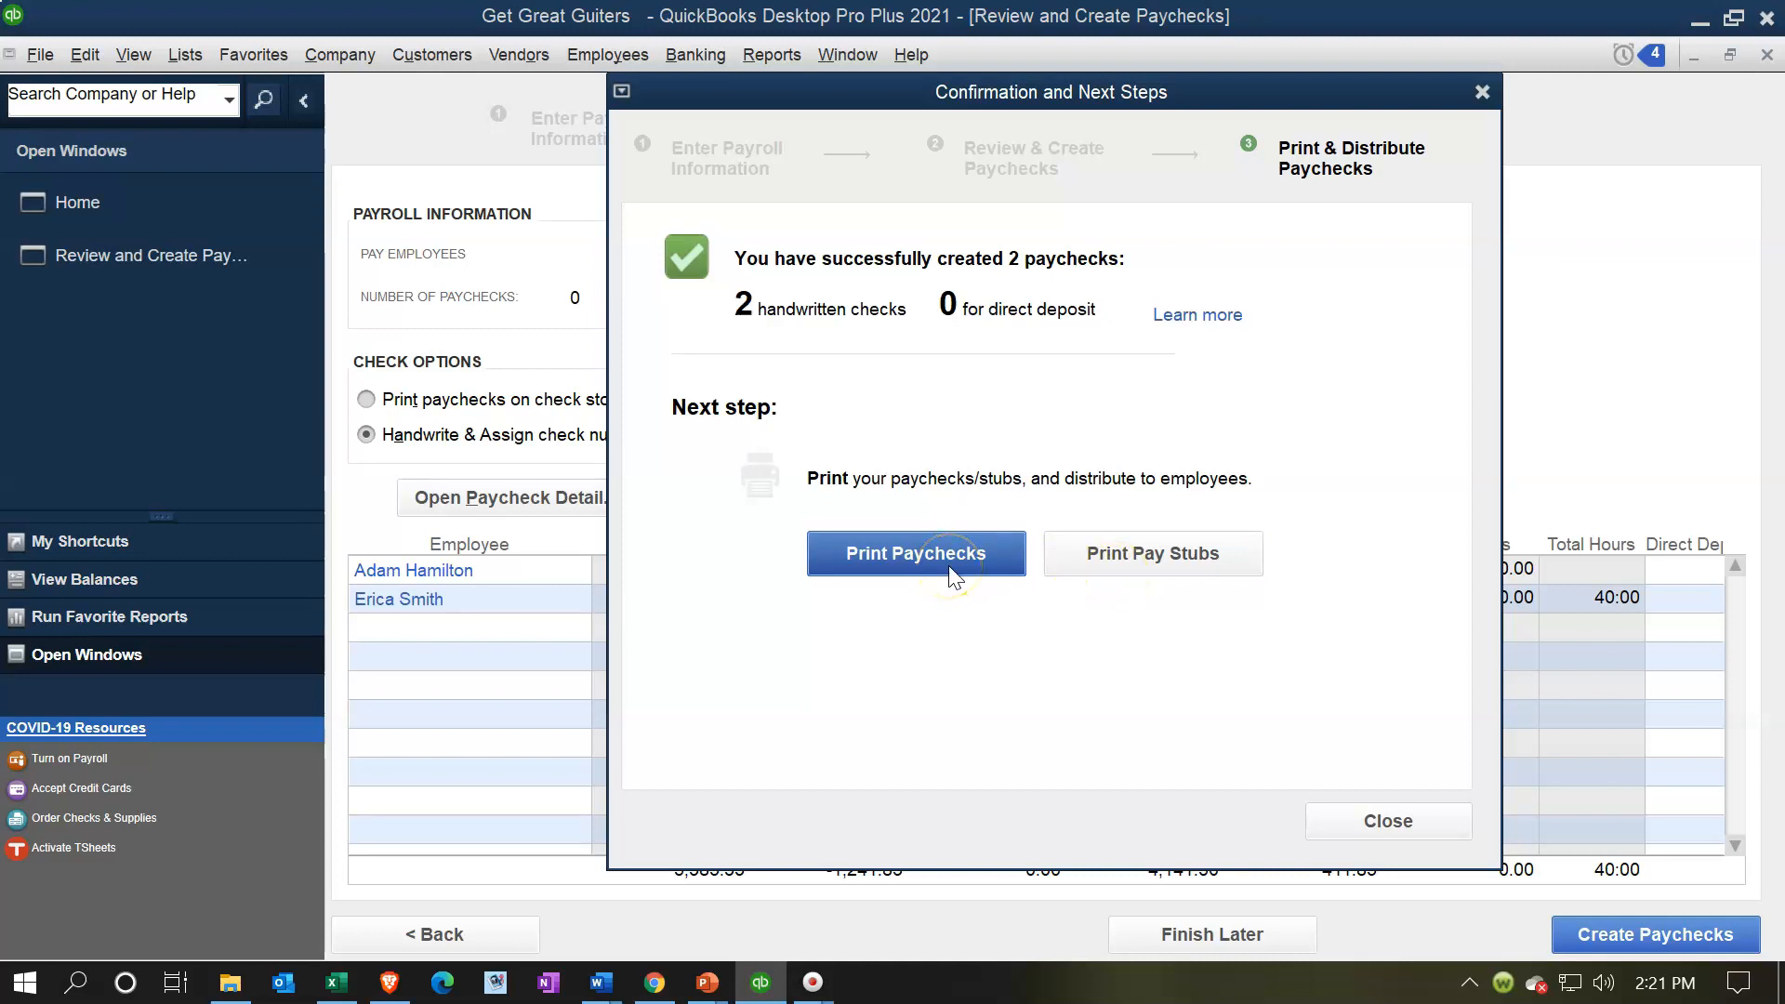
Preview the pay stubs dated 01/31/2021, enlarge the first employee's stub, and close the preview and paycheck confirmation windows
left_click(1181, 566)
left_click(1178, 570)
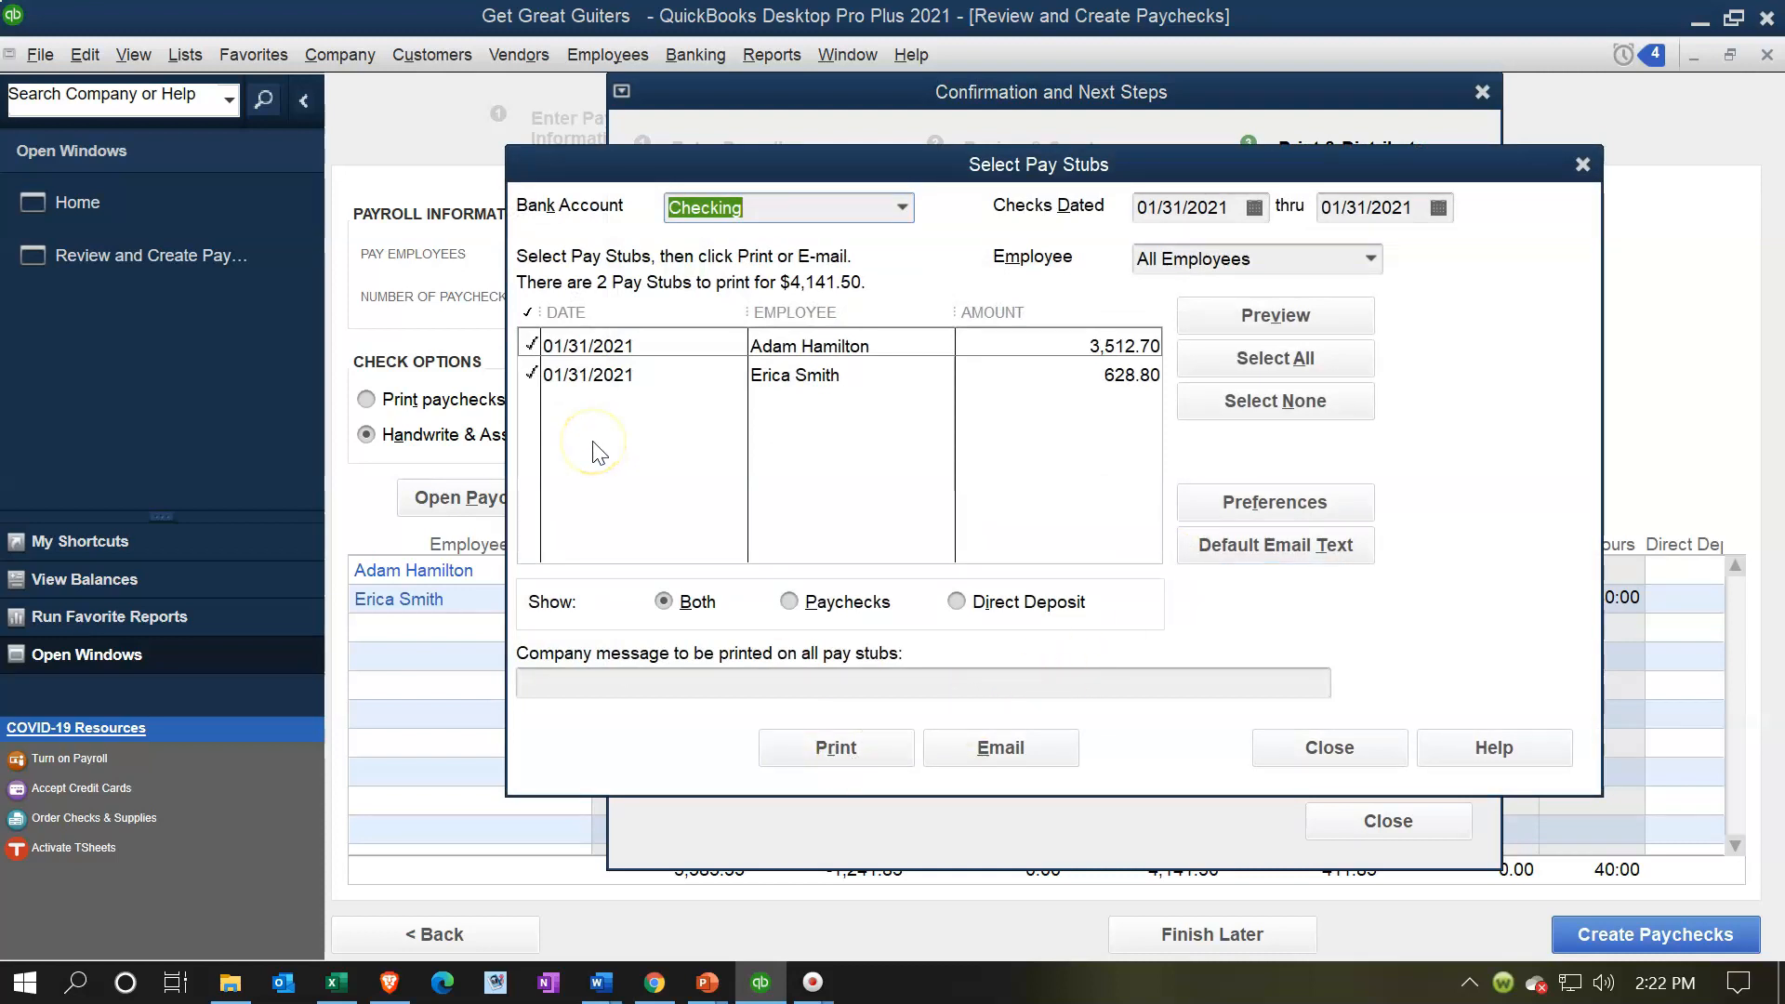
left_click(640, 431)
left_click(1219, 319)
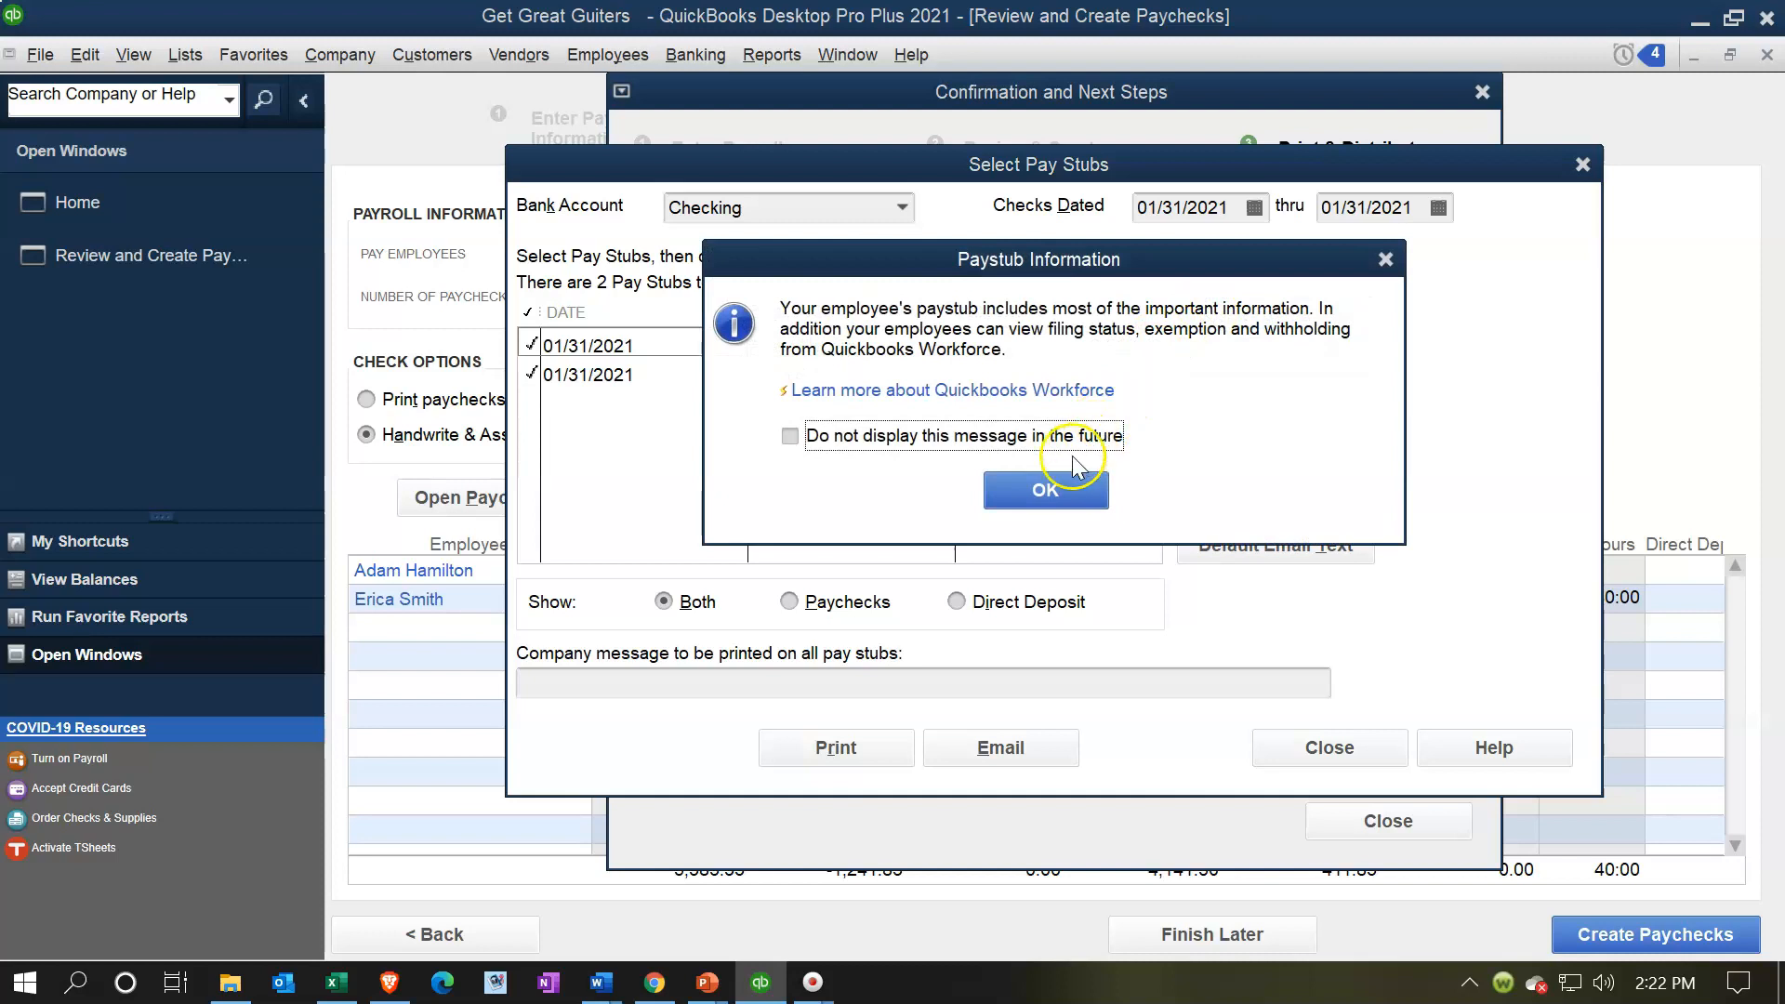
left_click(1031, 485)
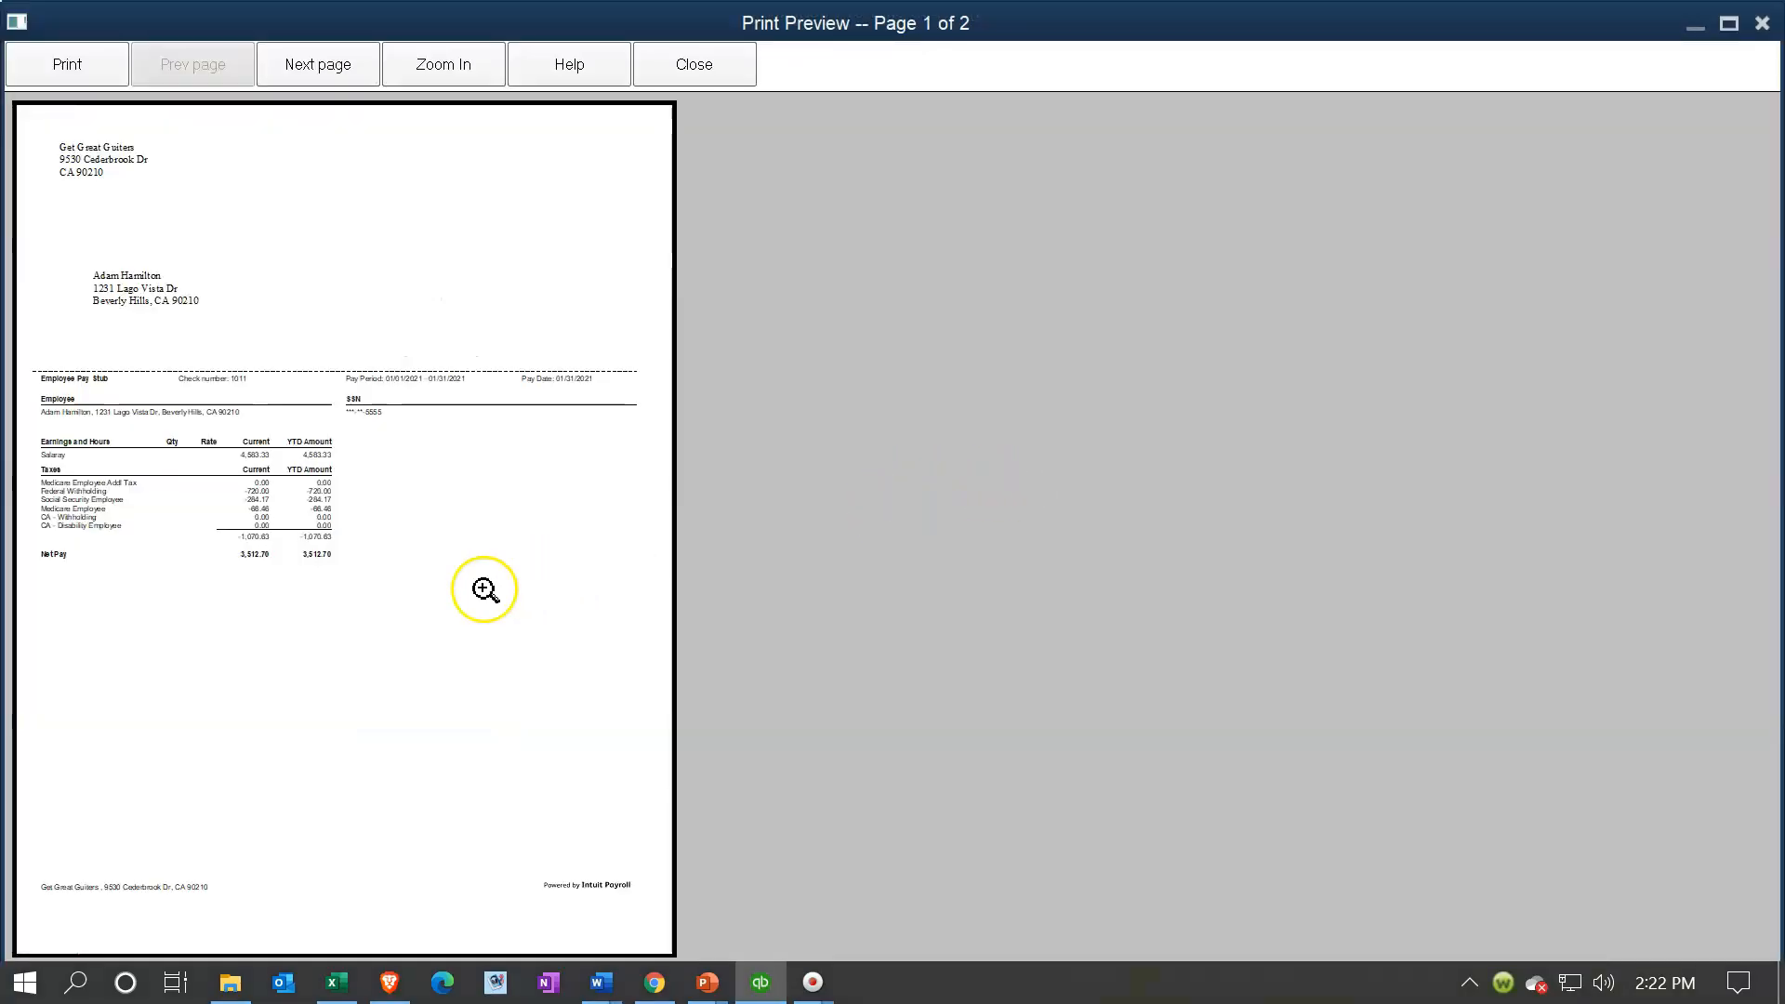
left_click(484, 589)
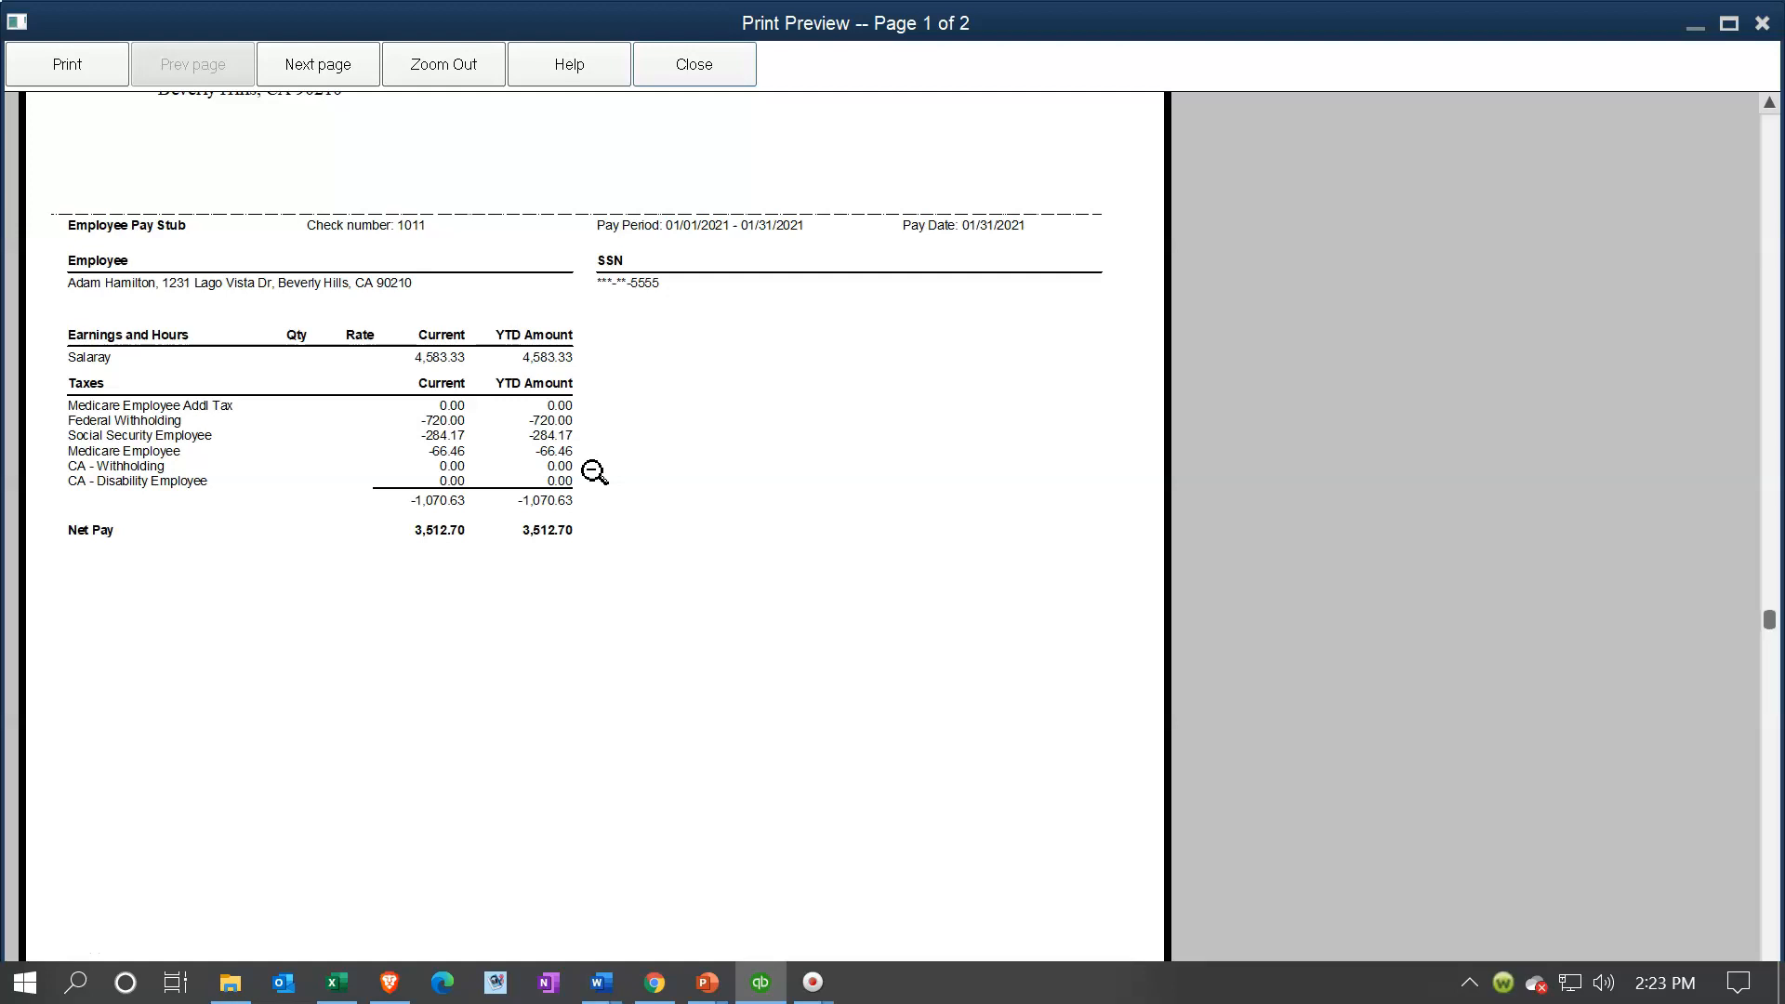
left_click(1760, 25)
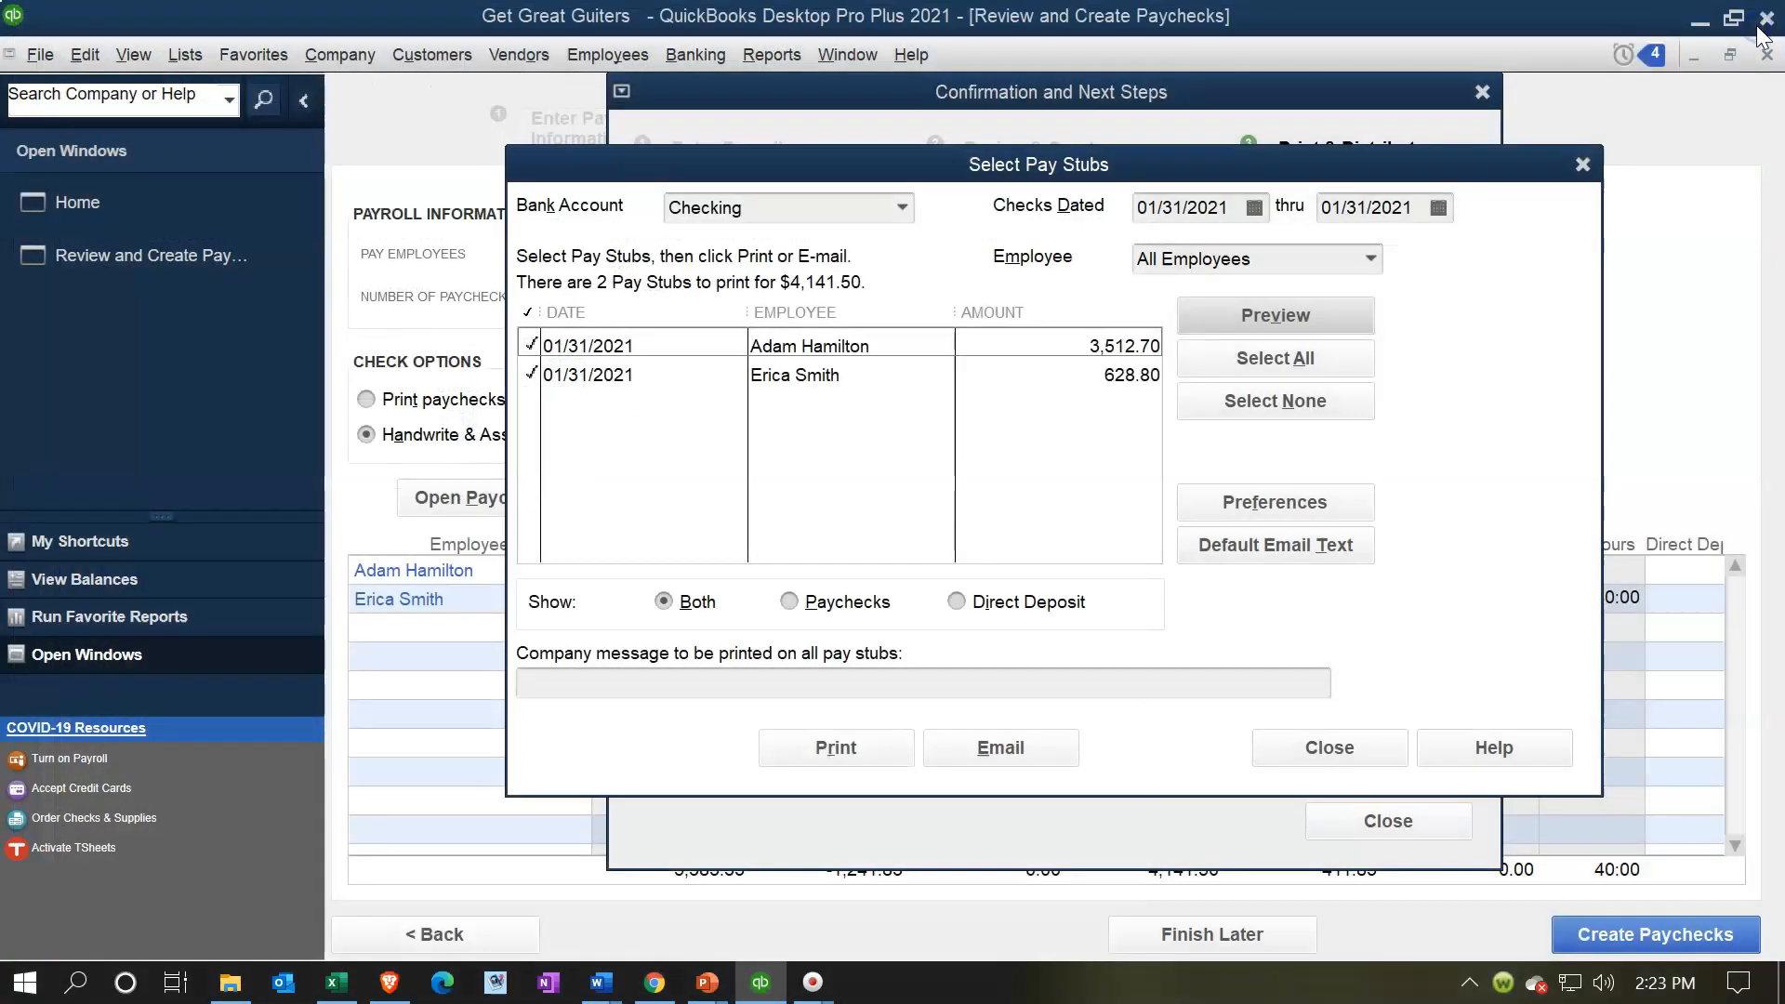
left_click(1580, 166)
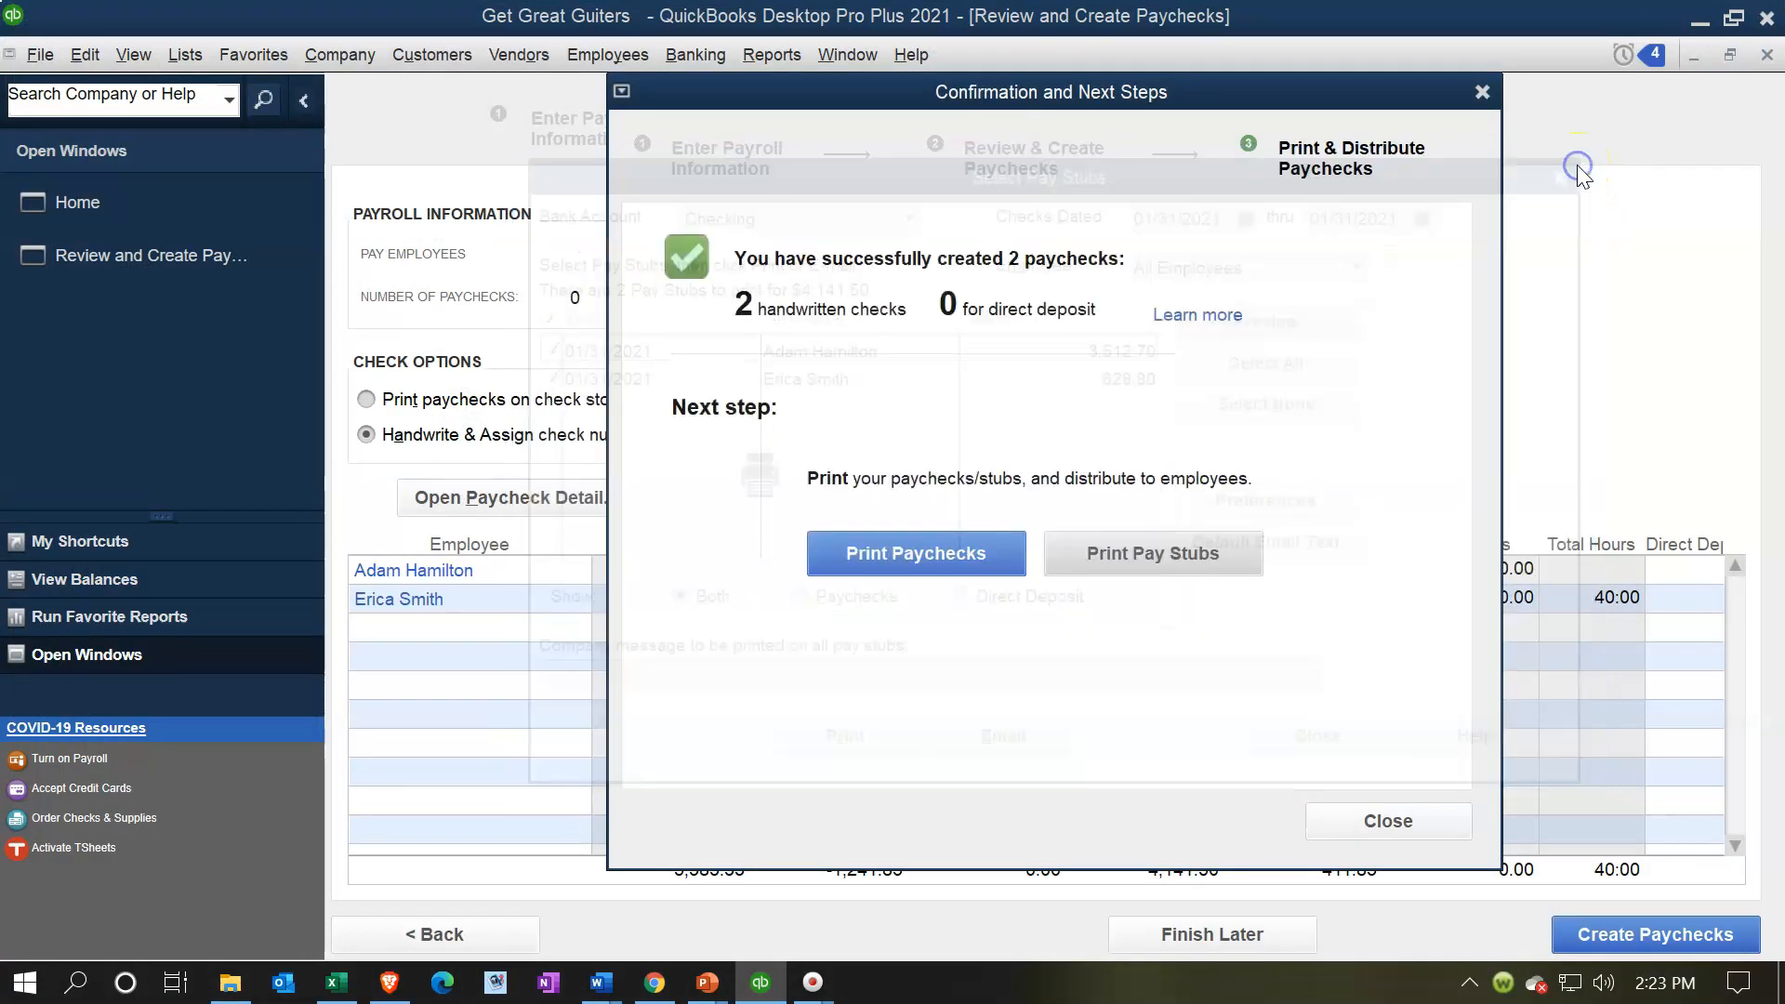
left_click(1482, 93)
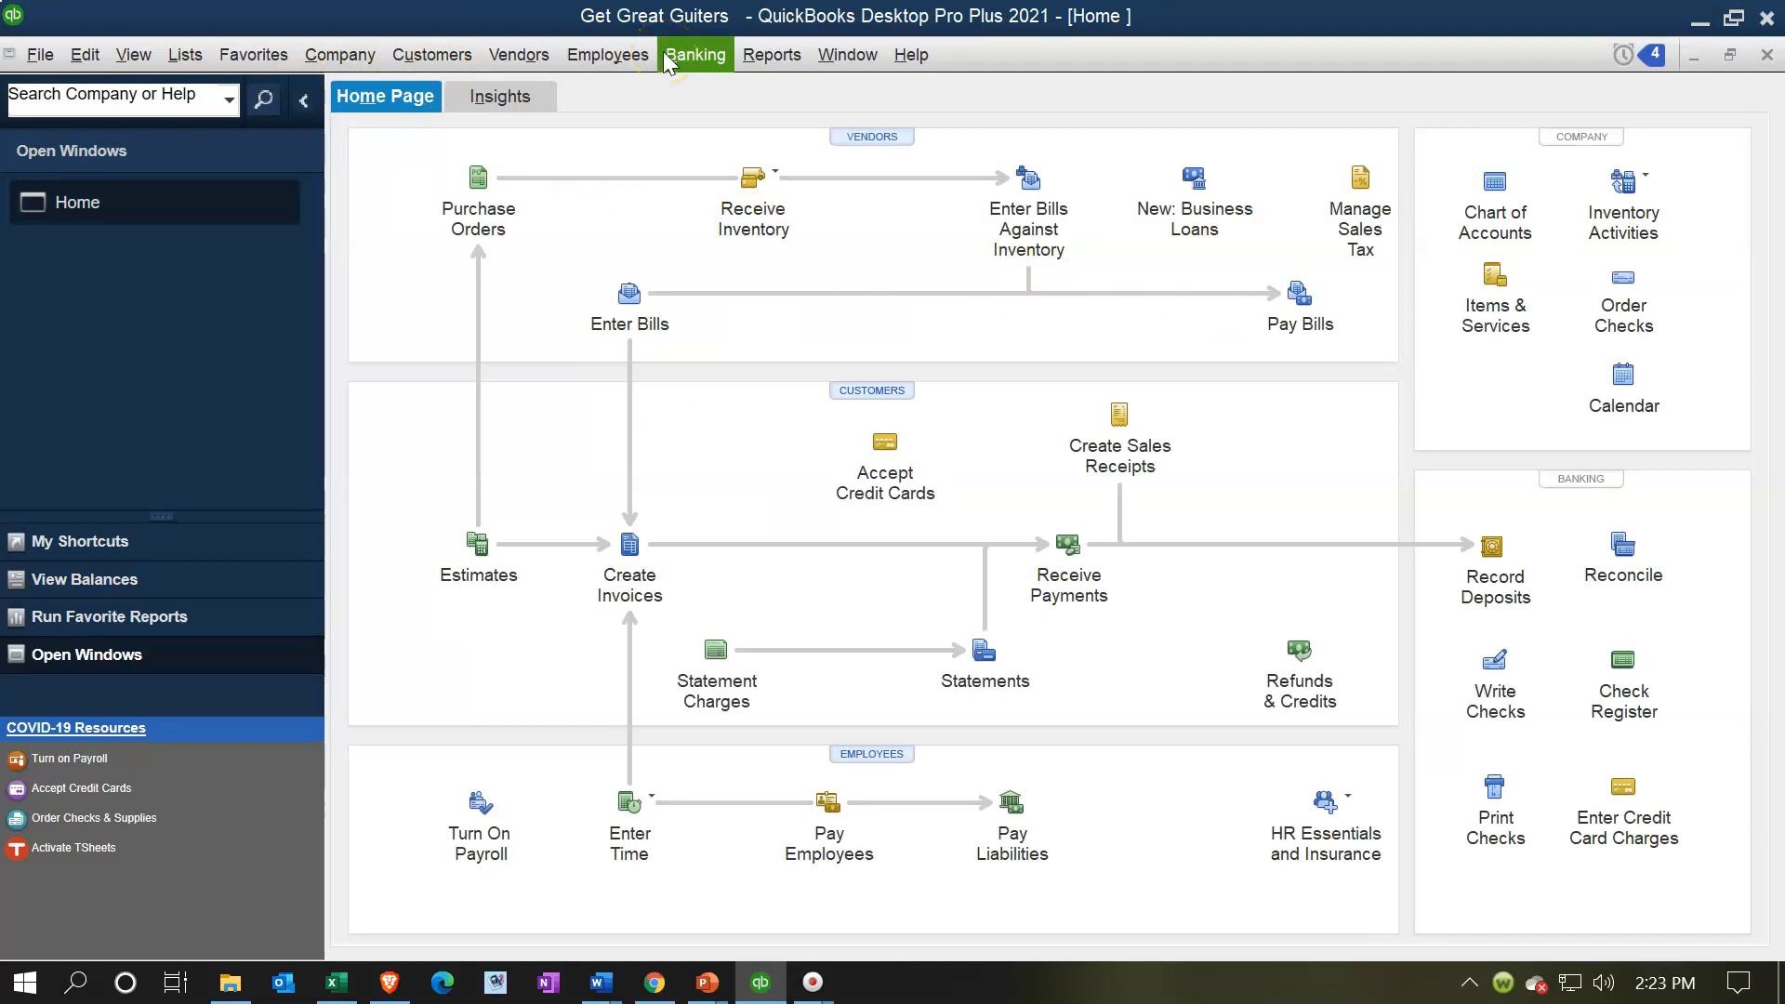
Open the Checking register from the Chart of Accounts, examine the paycheck detail of check 1012, and return to the register
left_click(185, 55)
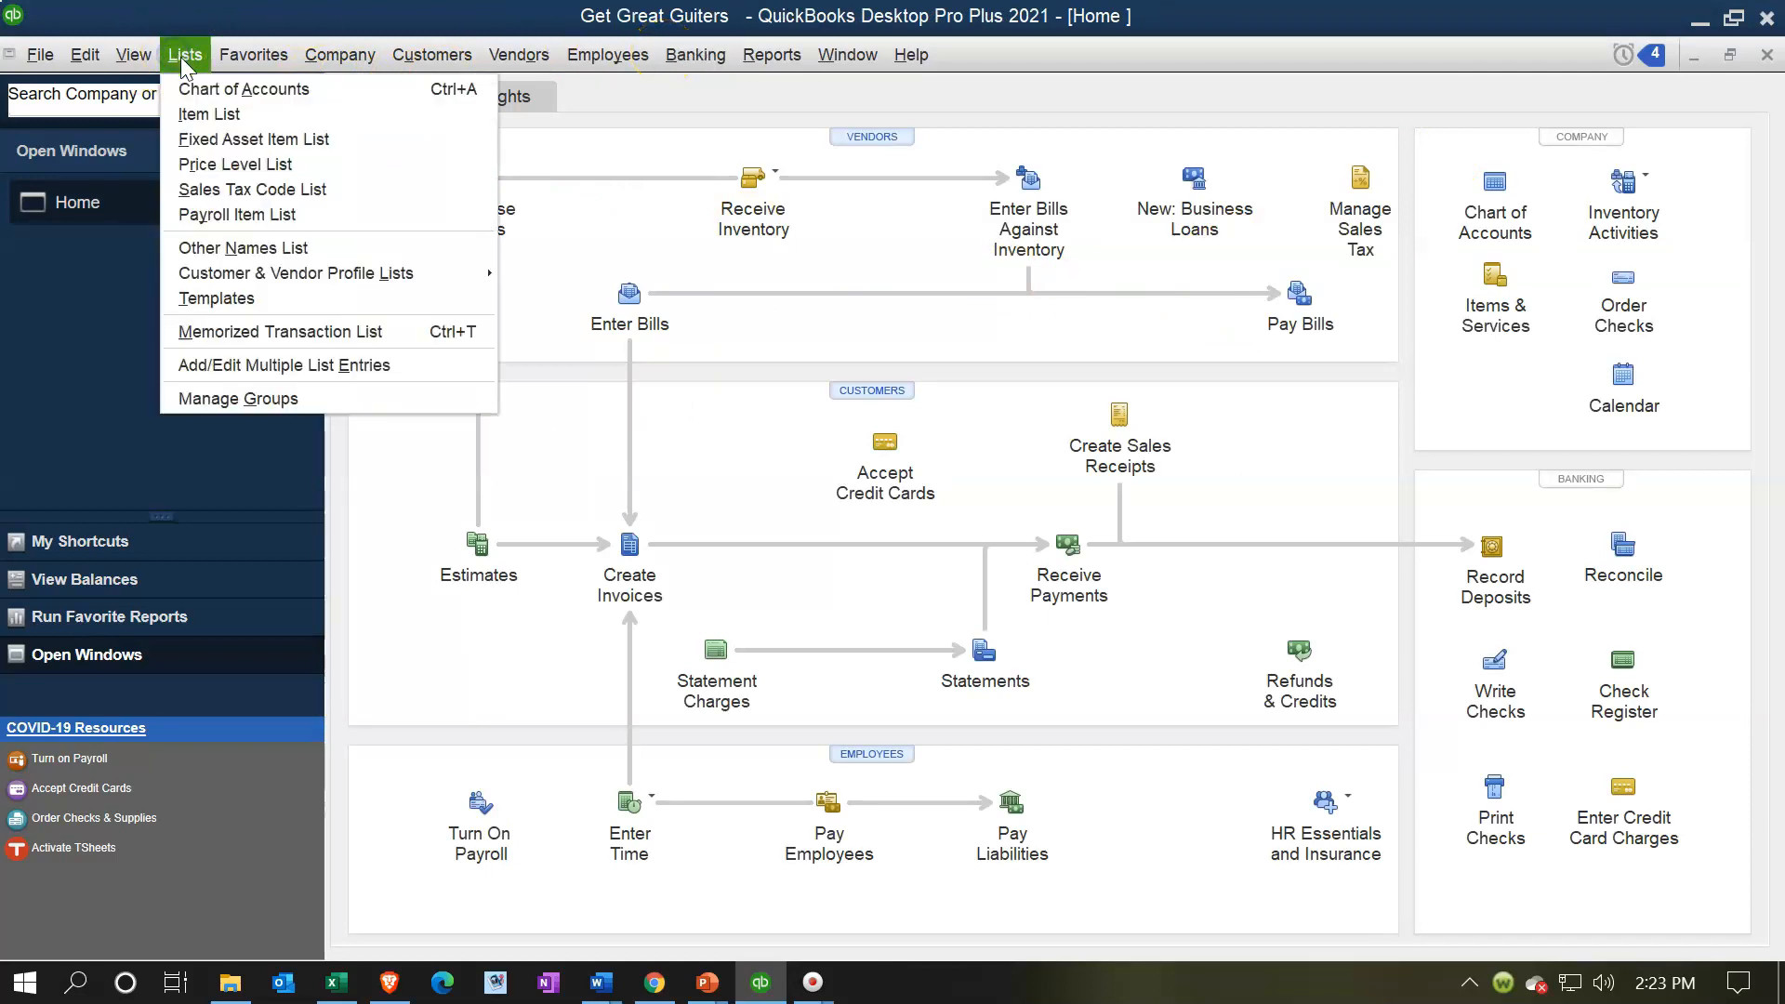
left_click(243, 89)
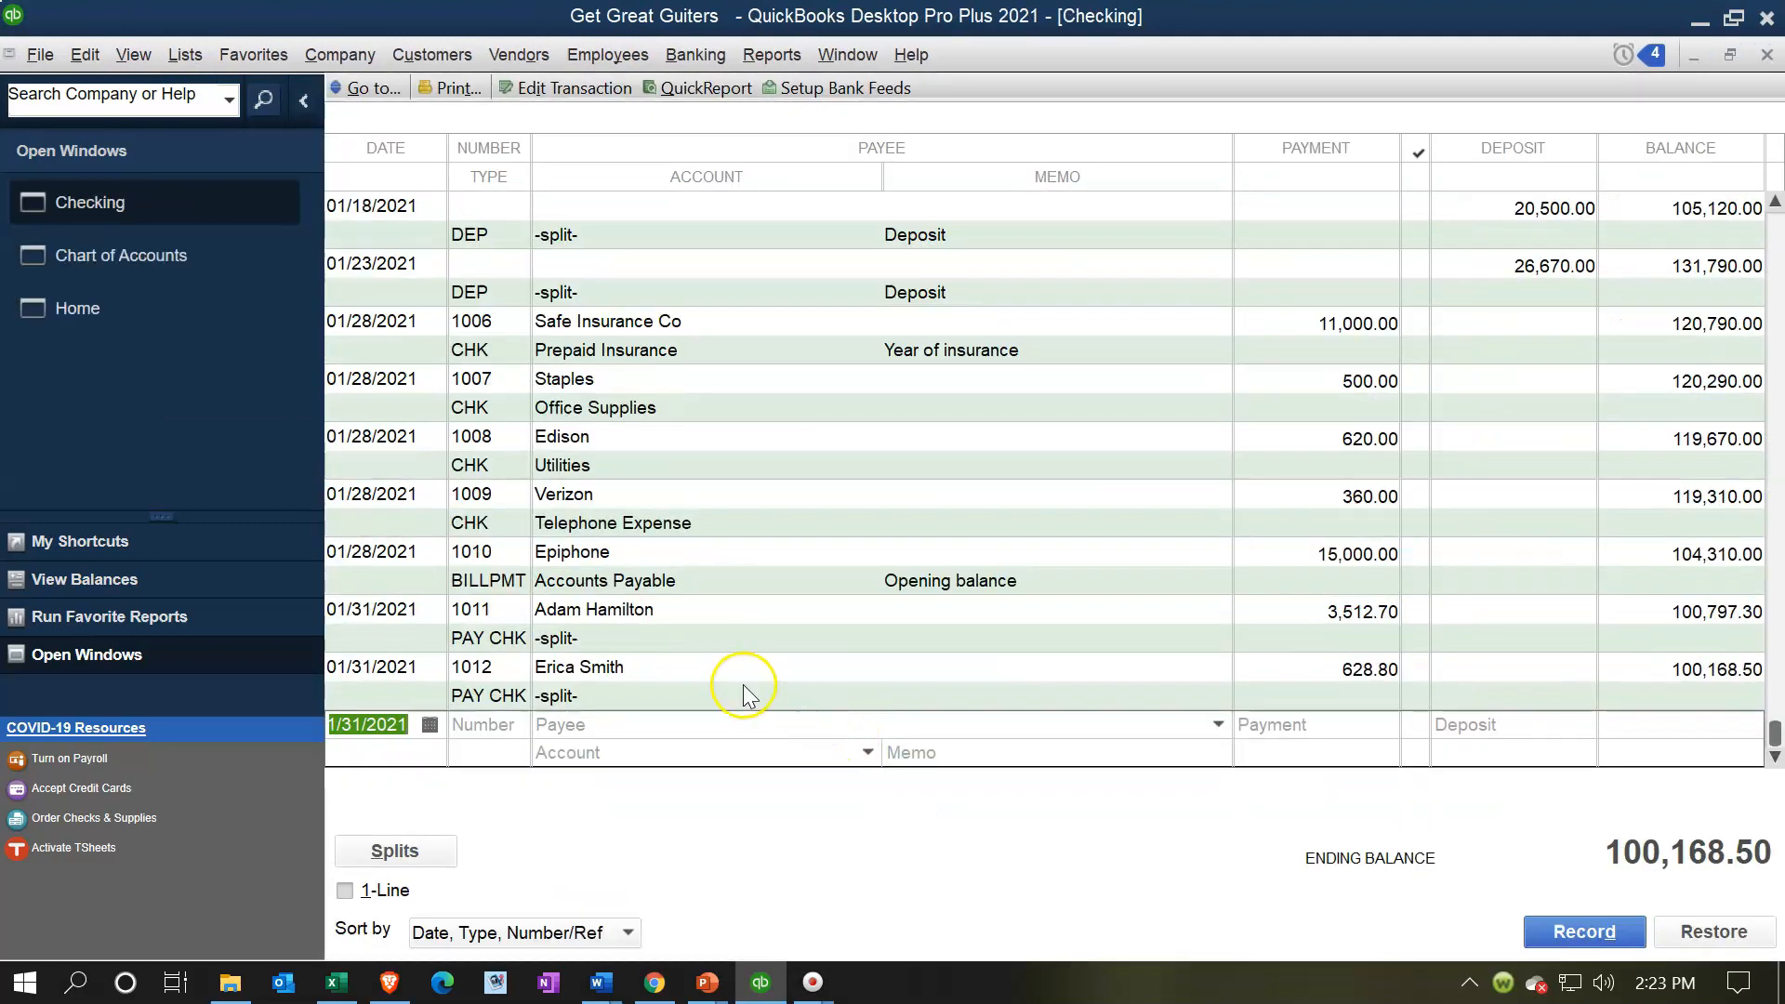
left_click(498, 701)
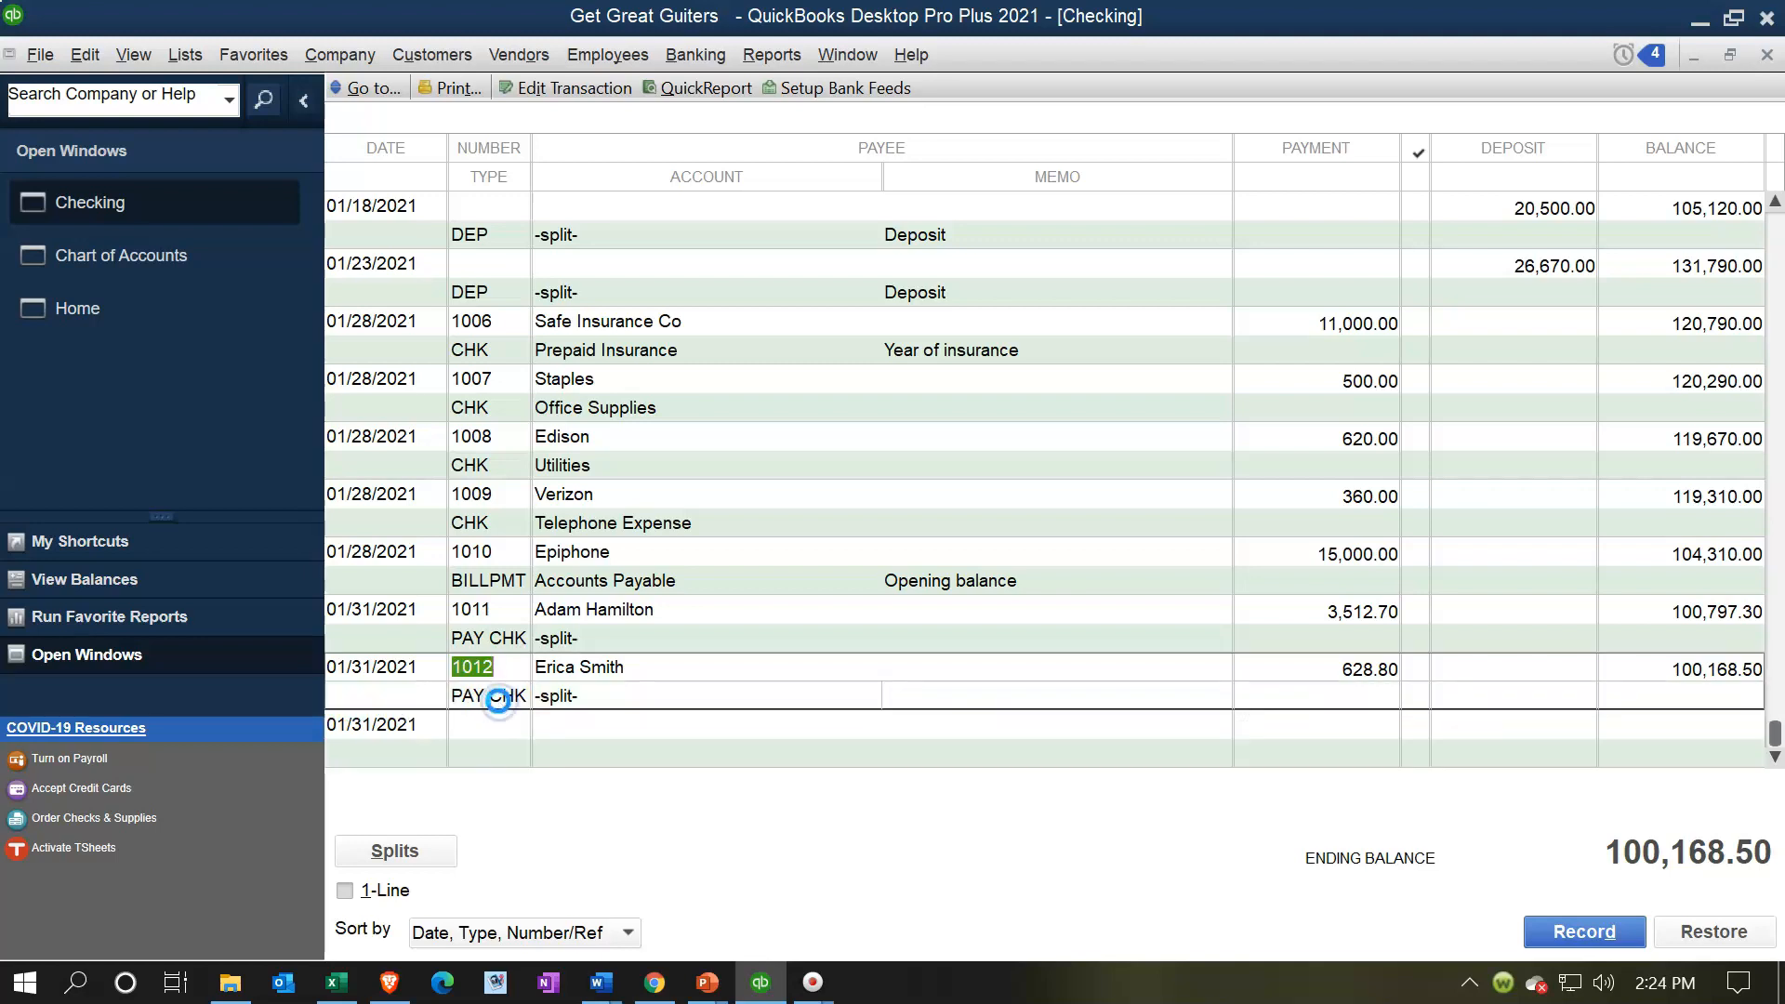
double_click(498, 701)
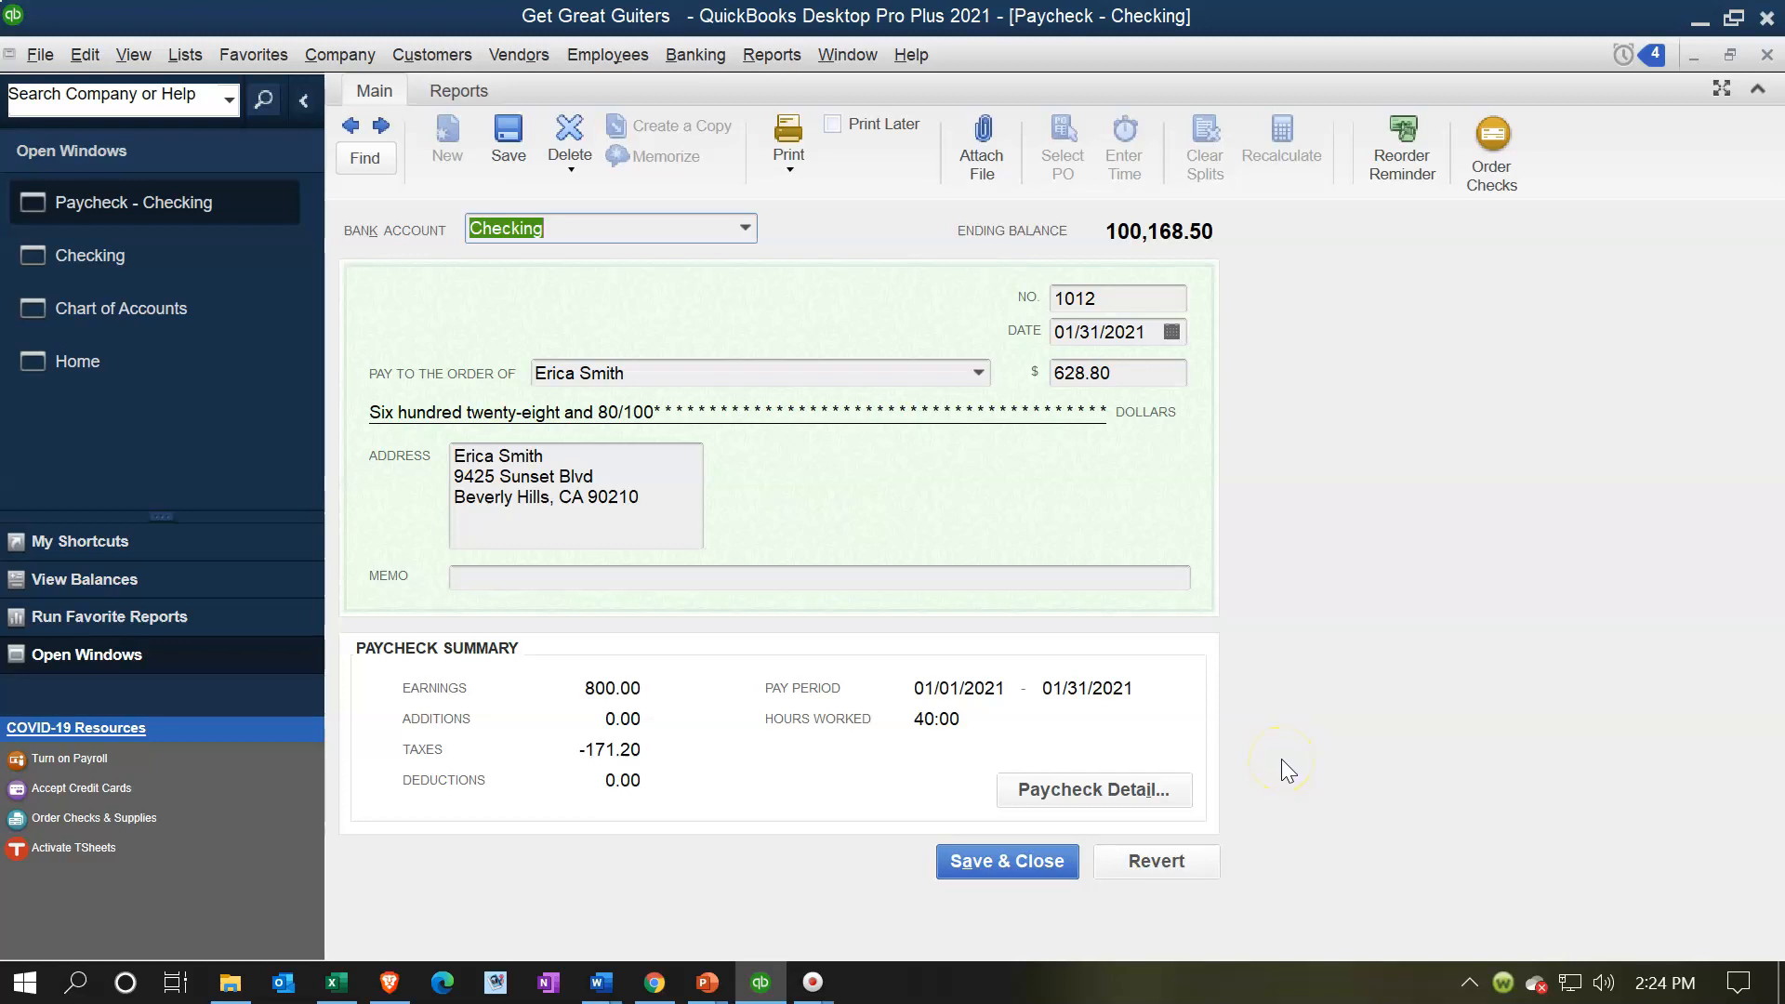
left_click(1163, 797)
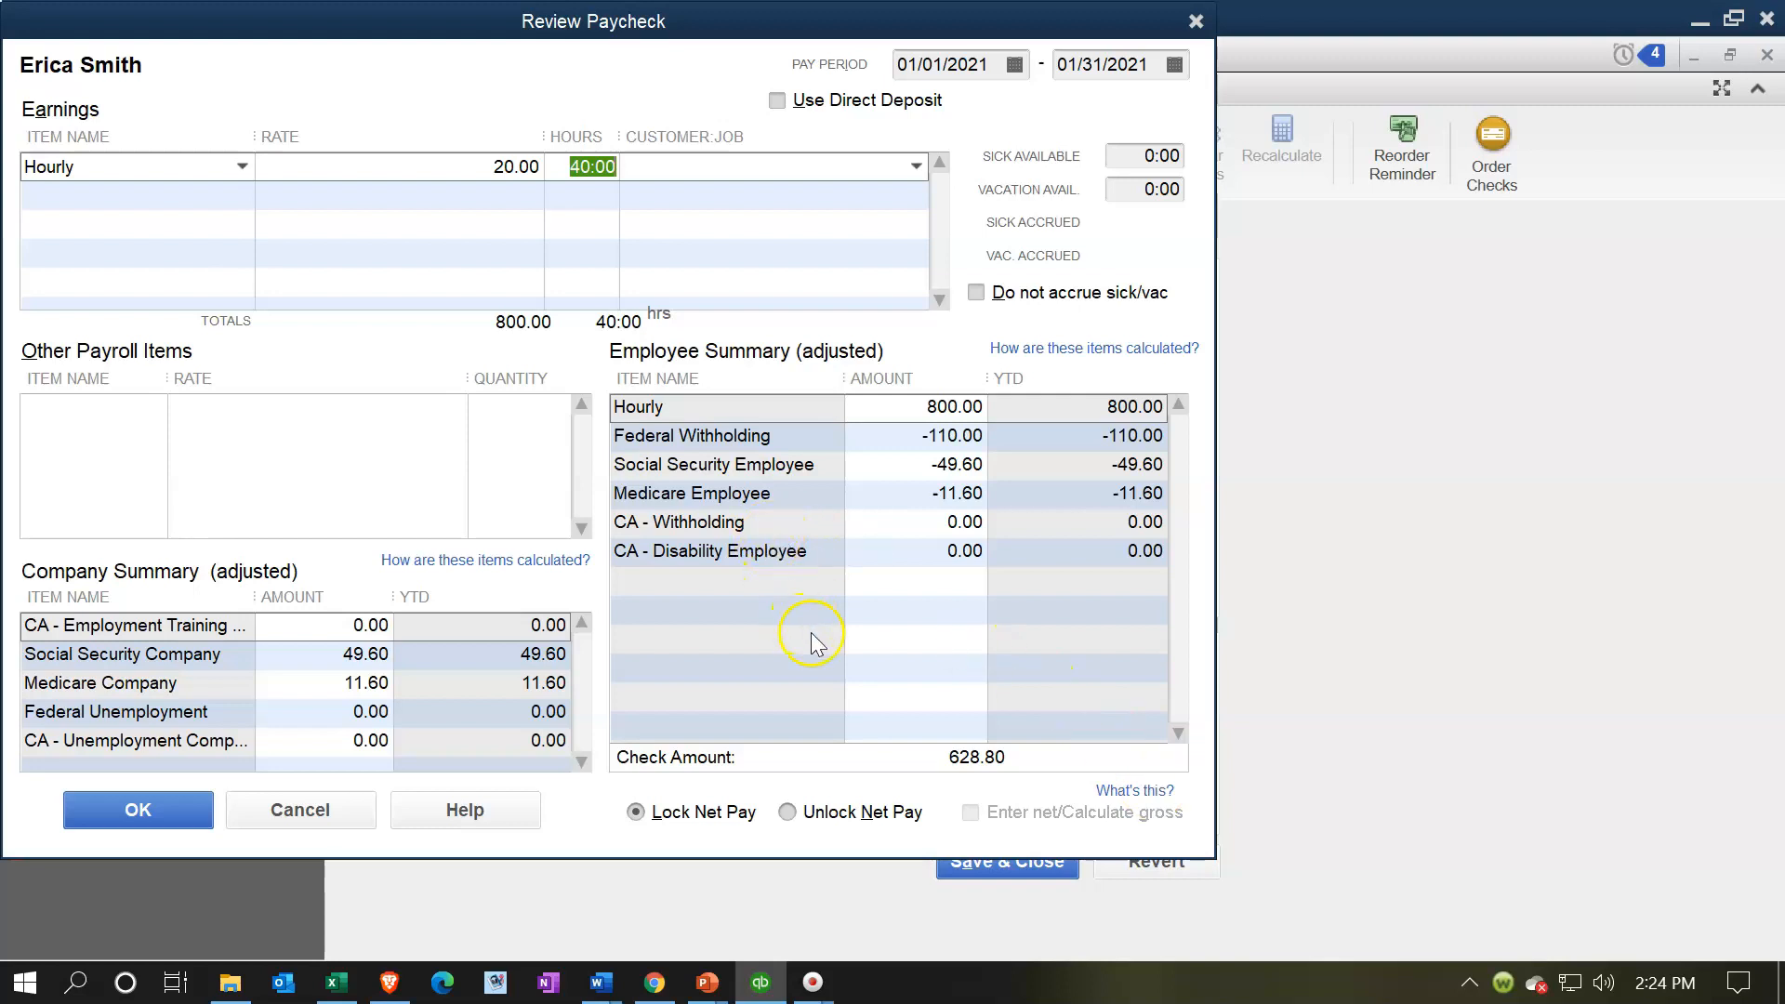
left_click(1196, 22)
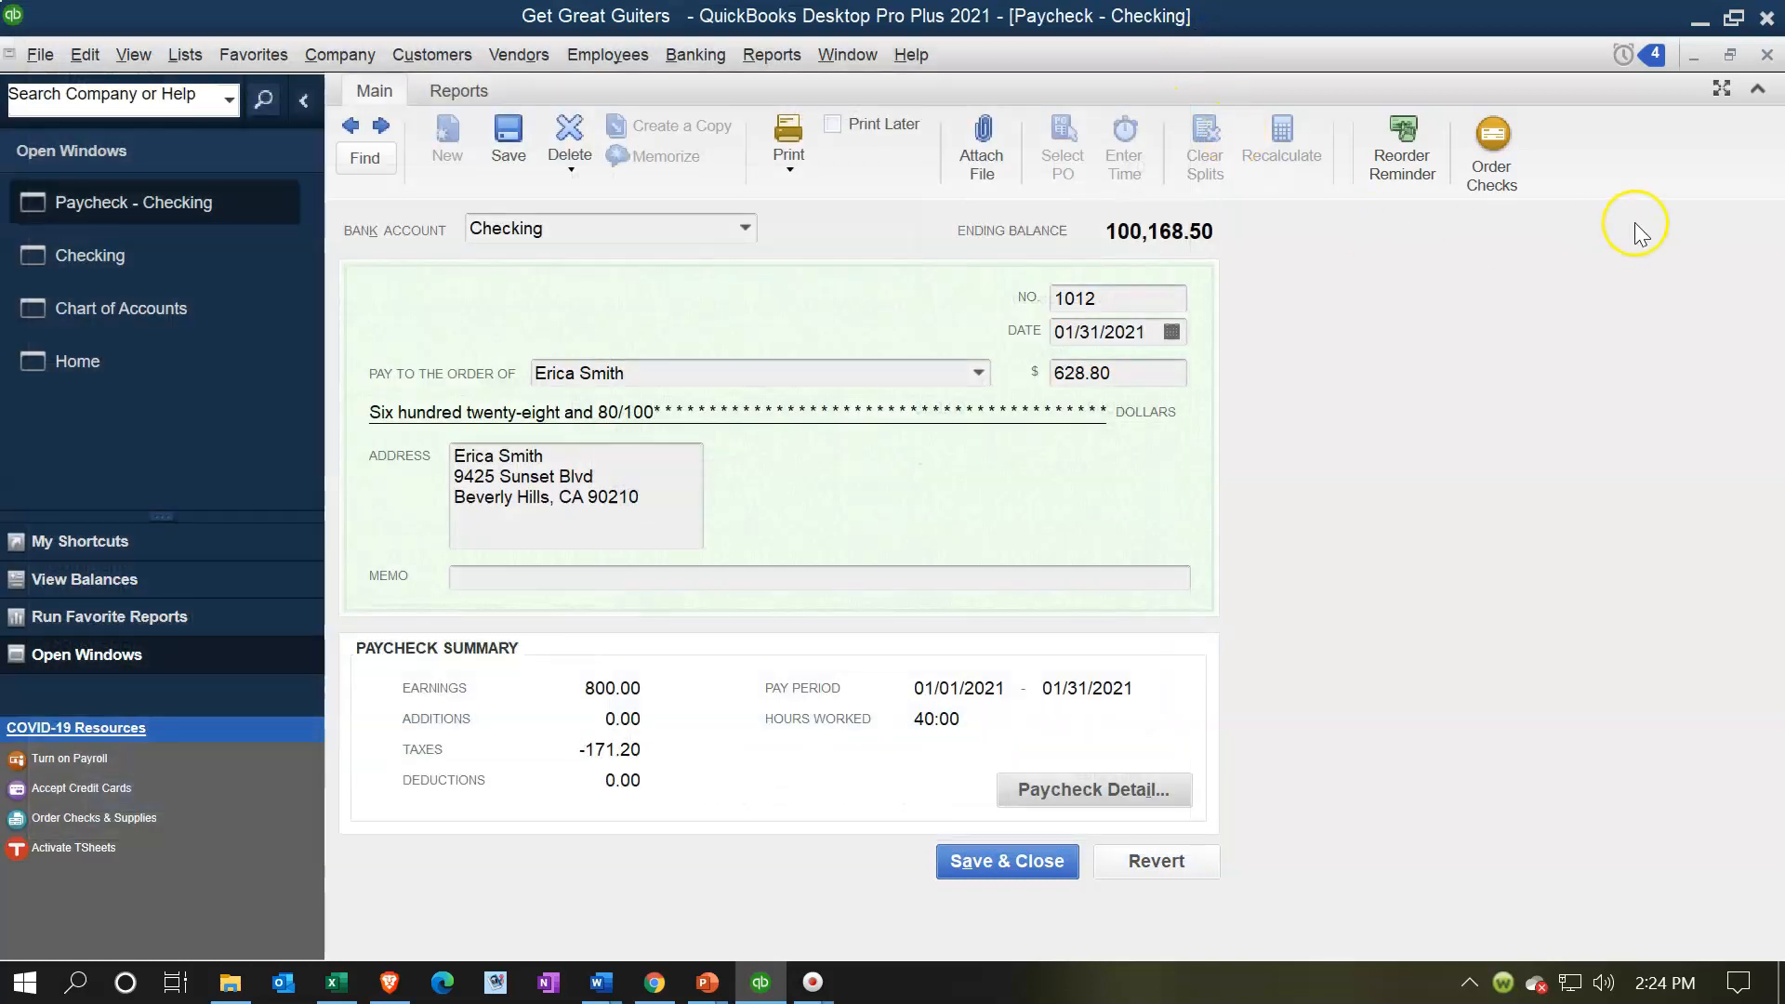
left_click(1766, 57)
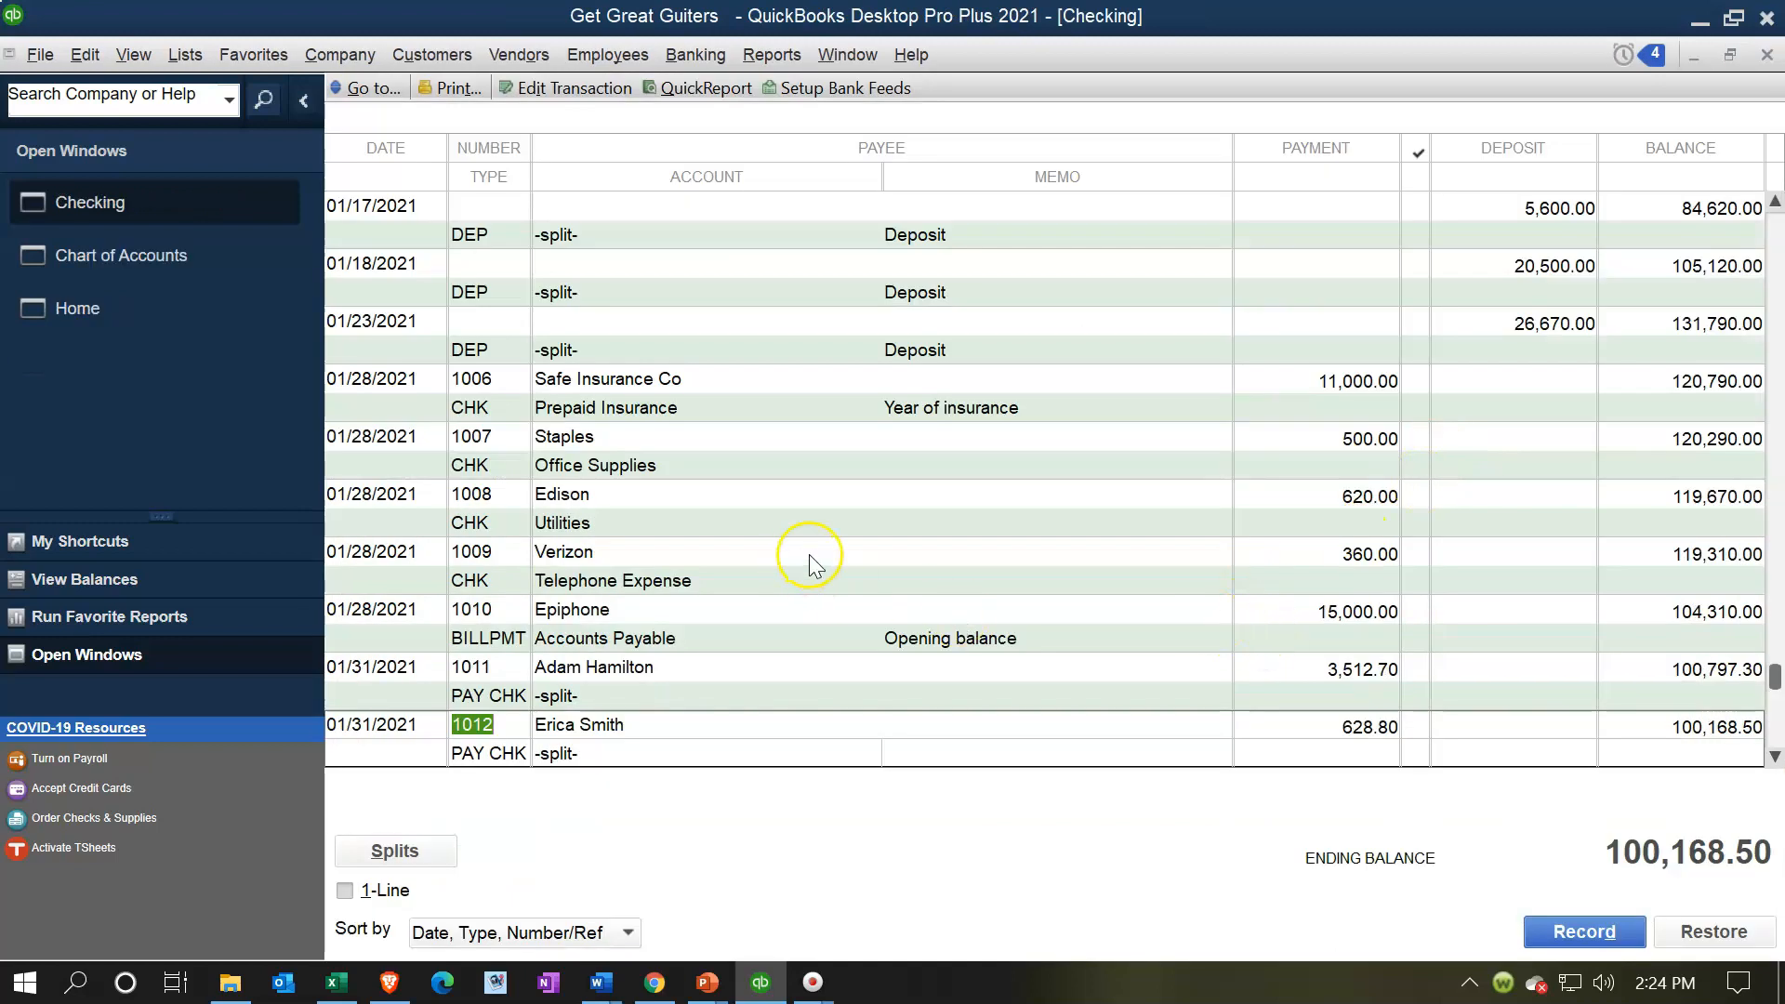
Run a standard Balance Sheet report customized to the date range 01/01/2021 to 12/31/2021
left_click(771, 56)
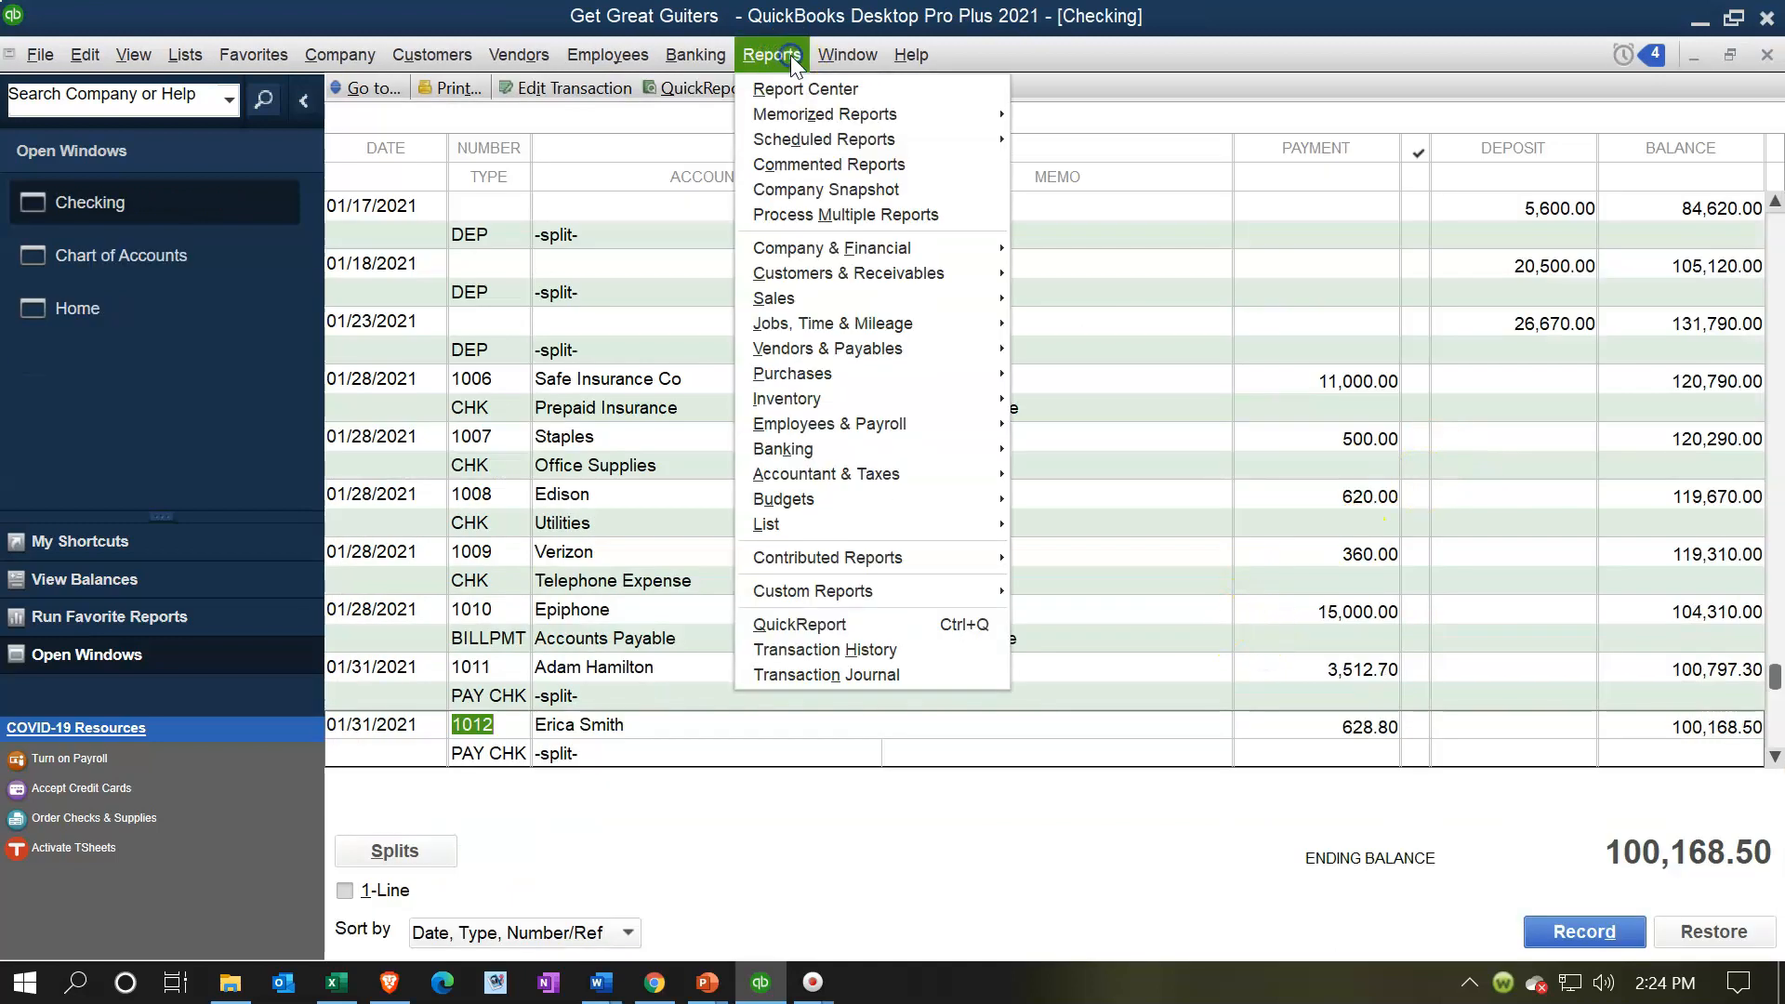
mouse_move(850, 249)
left_click(1049, 251)
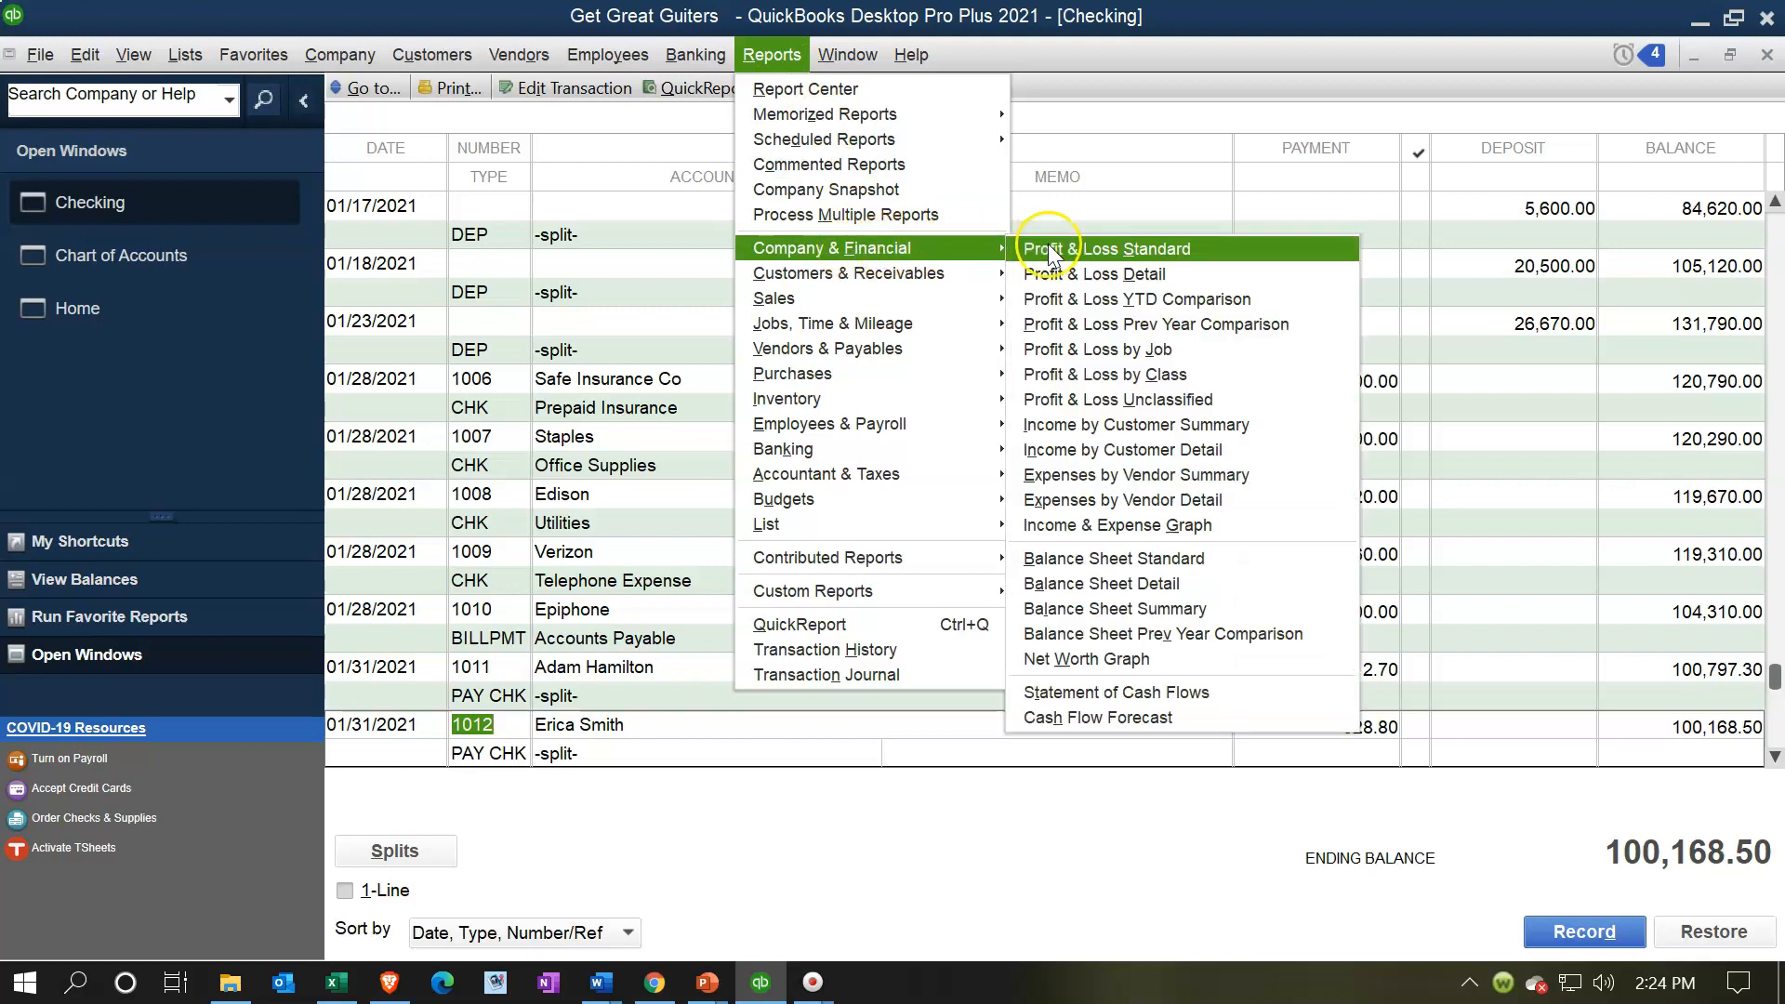
left_click(1045, 557)
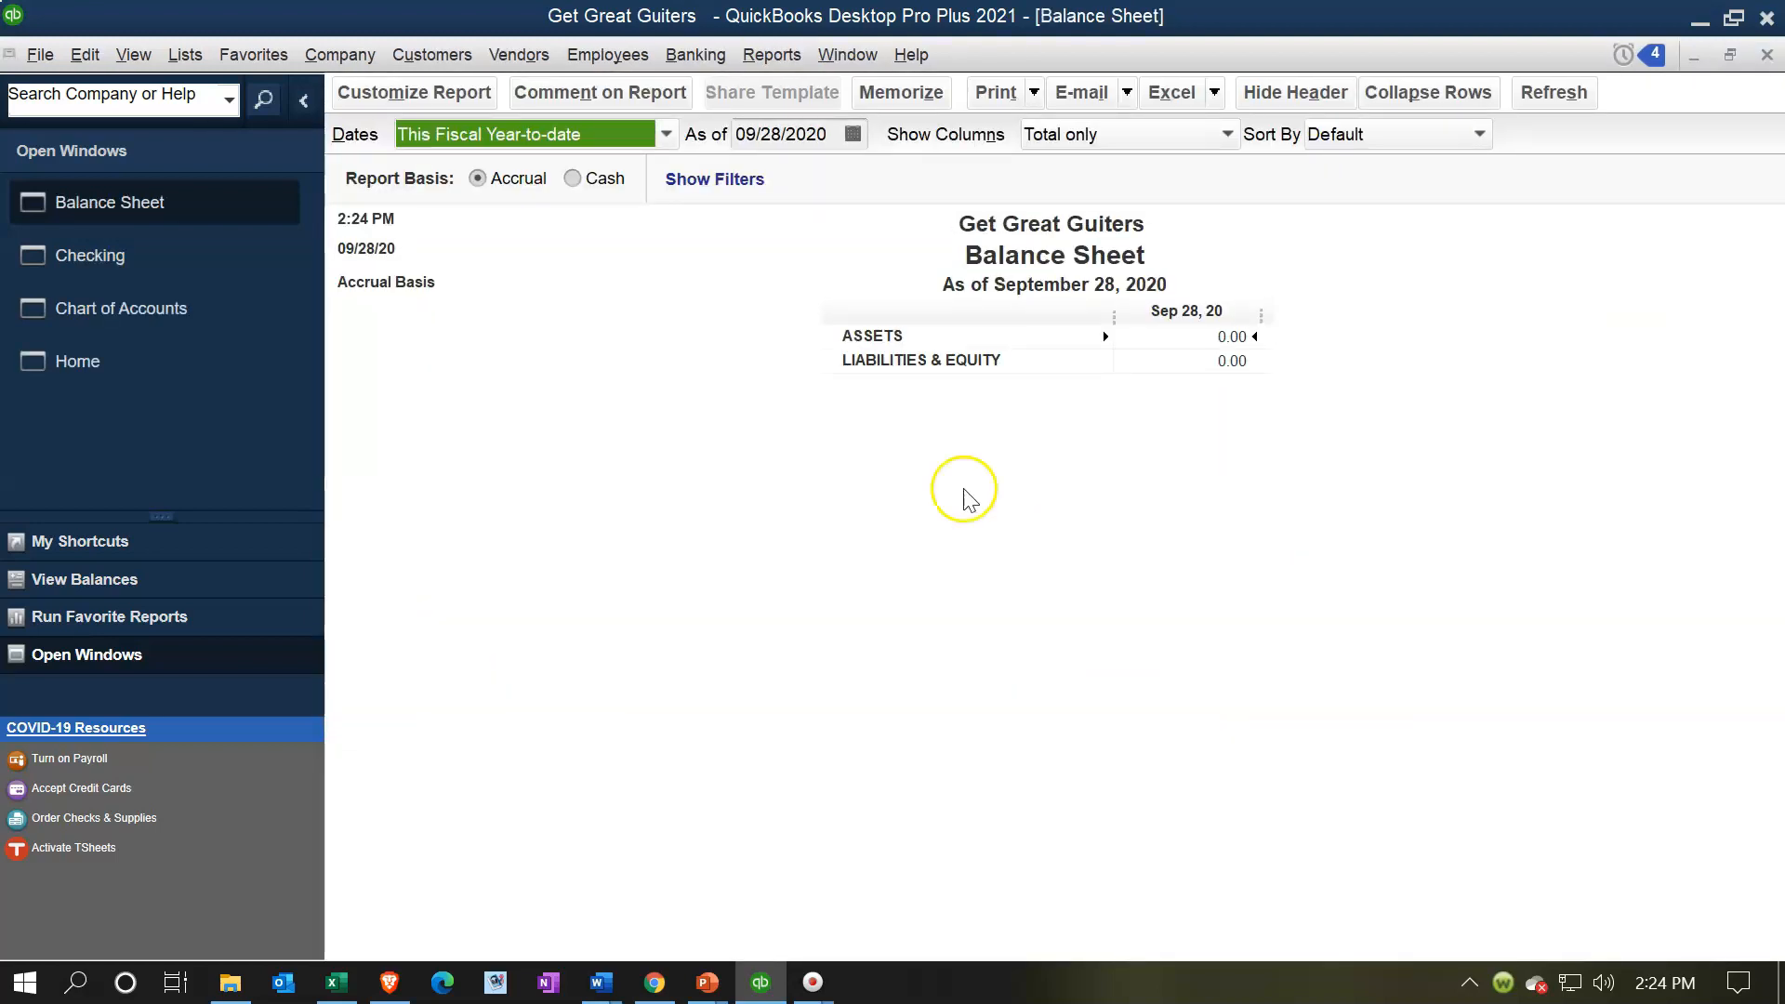
left_click(407, 96)
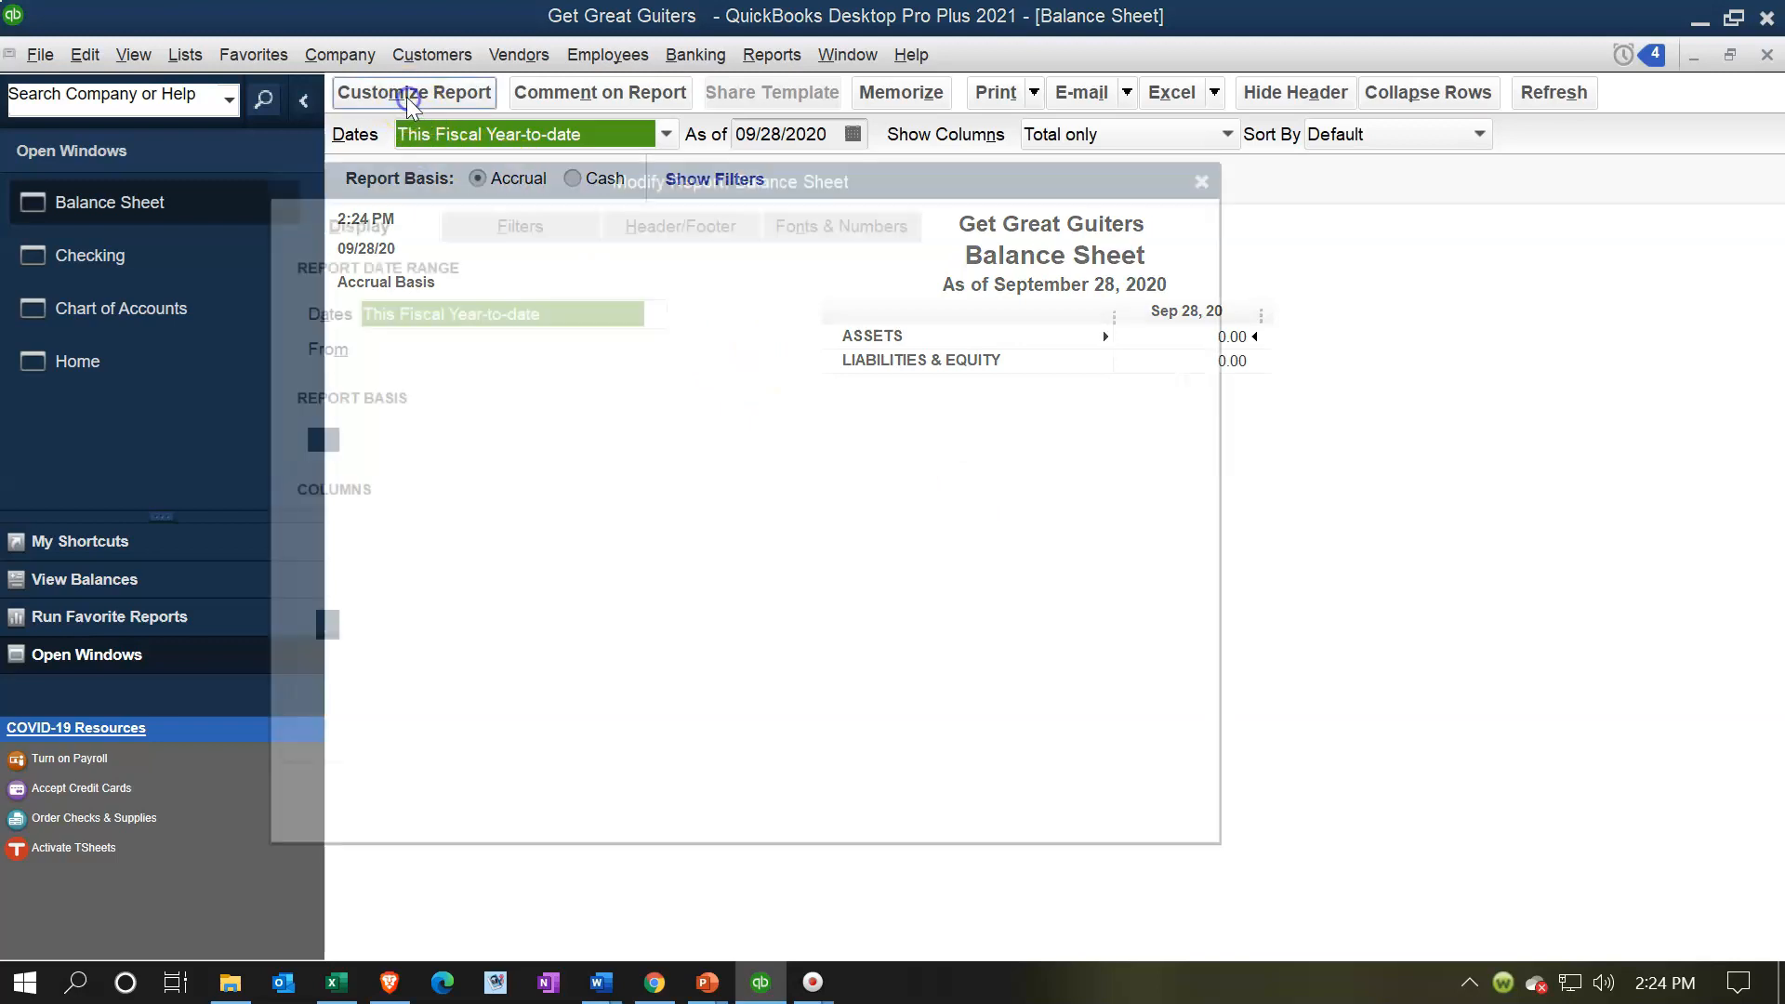
key("Tab")
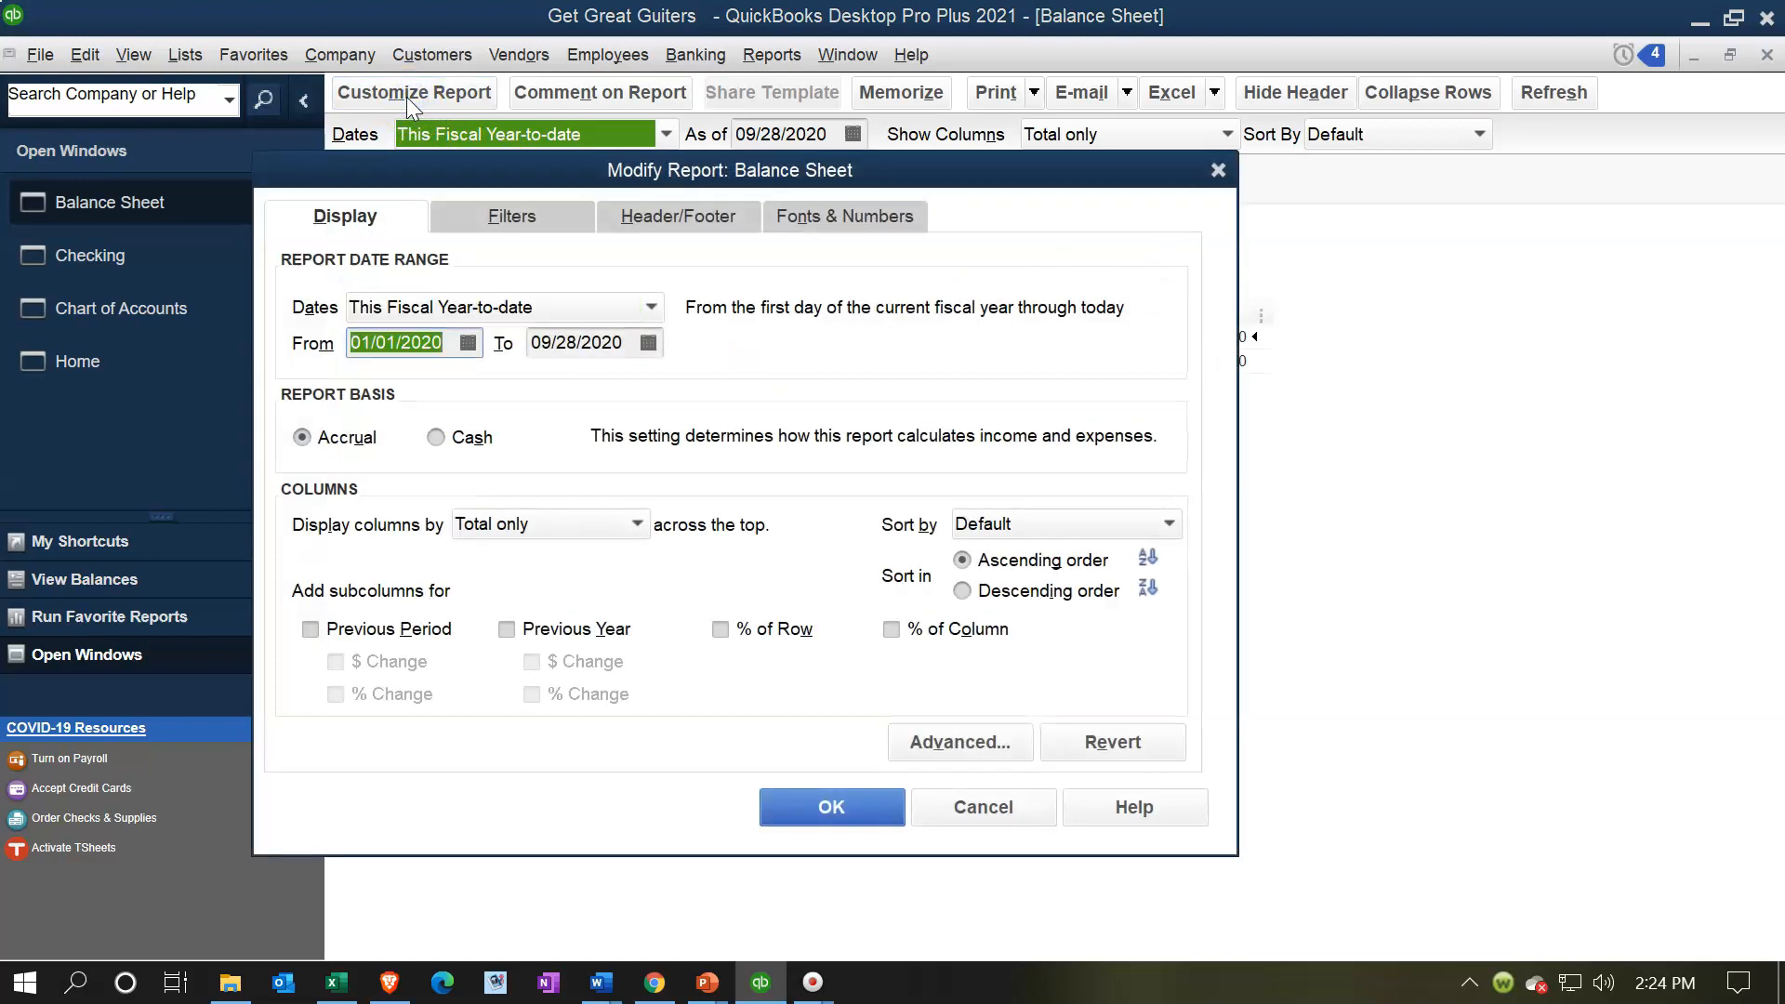
type("010")
key("Tab")
type("1")
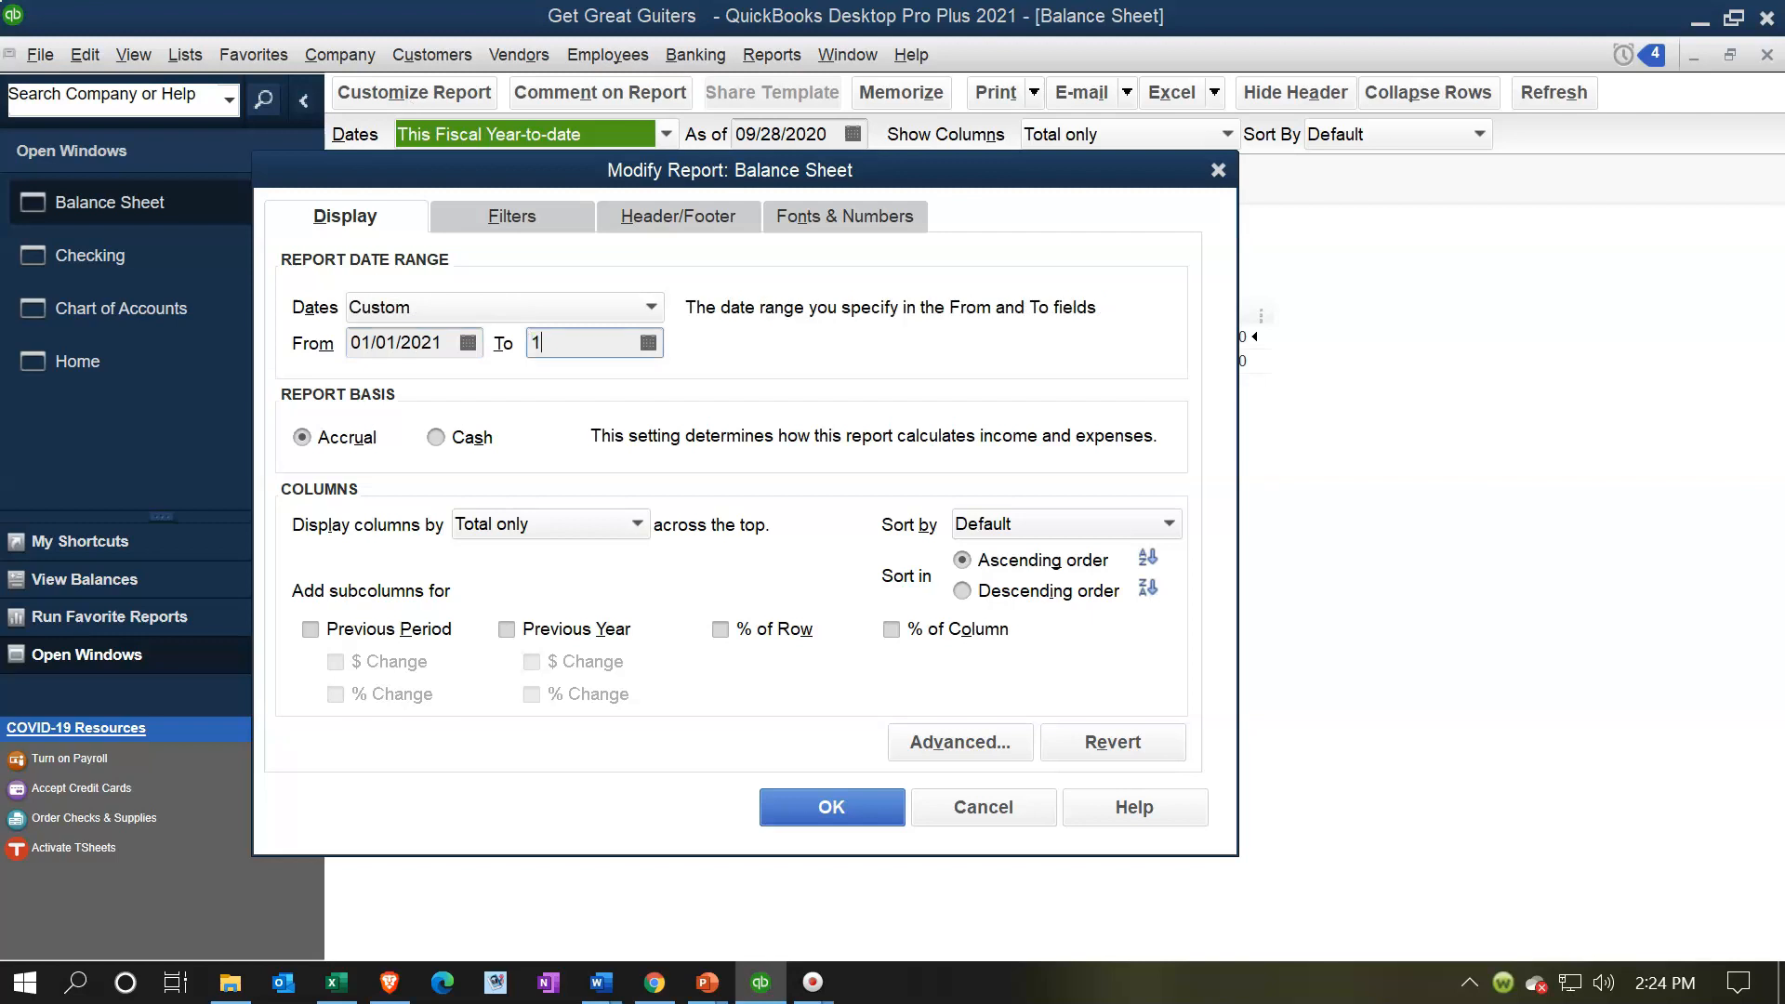
type("2/31/2")
key("Tab")
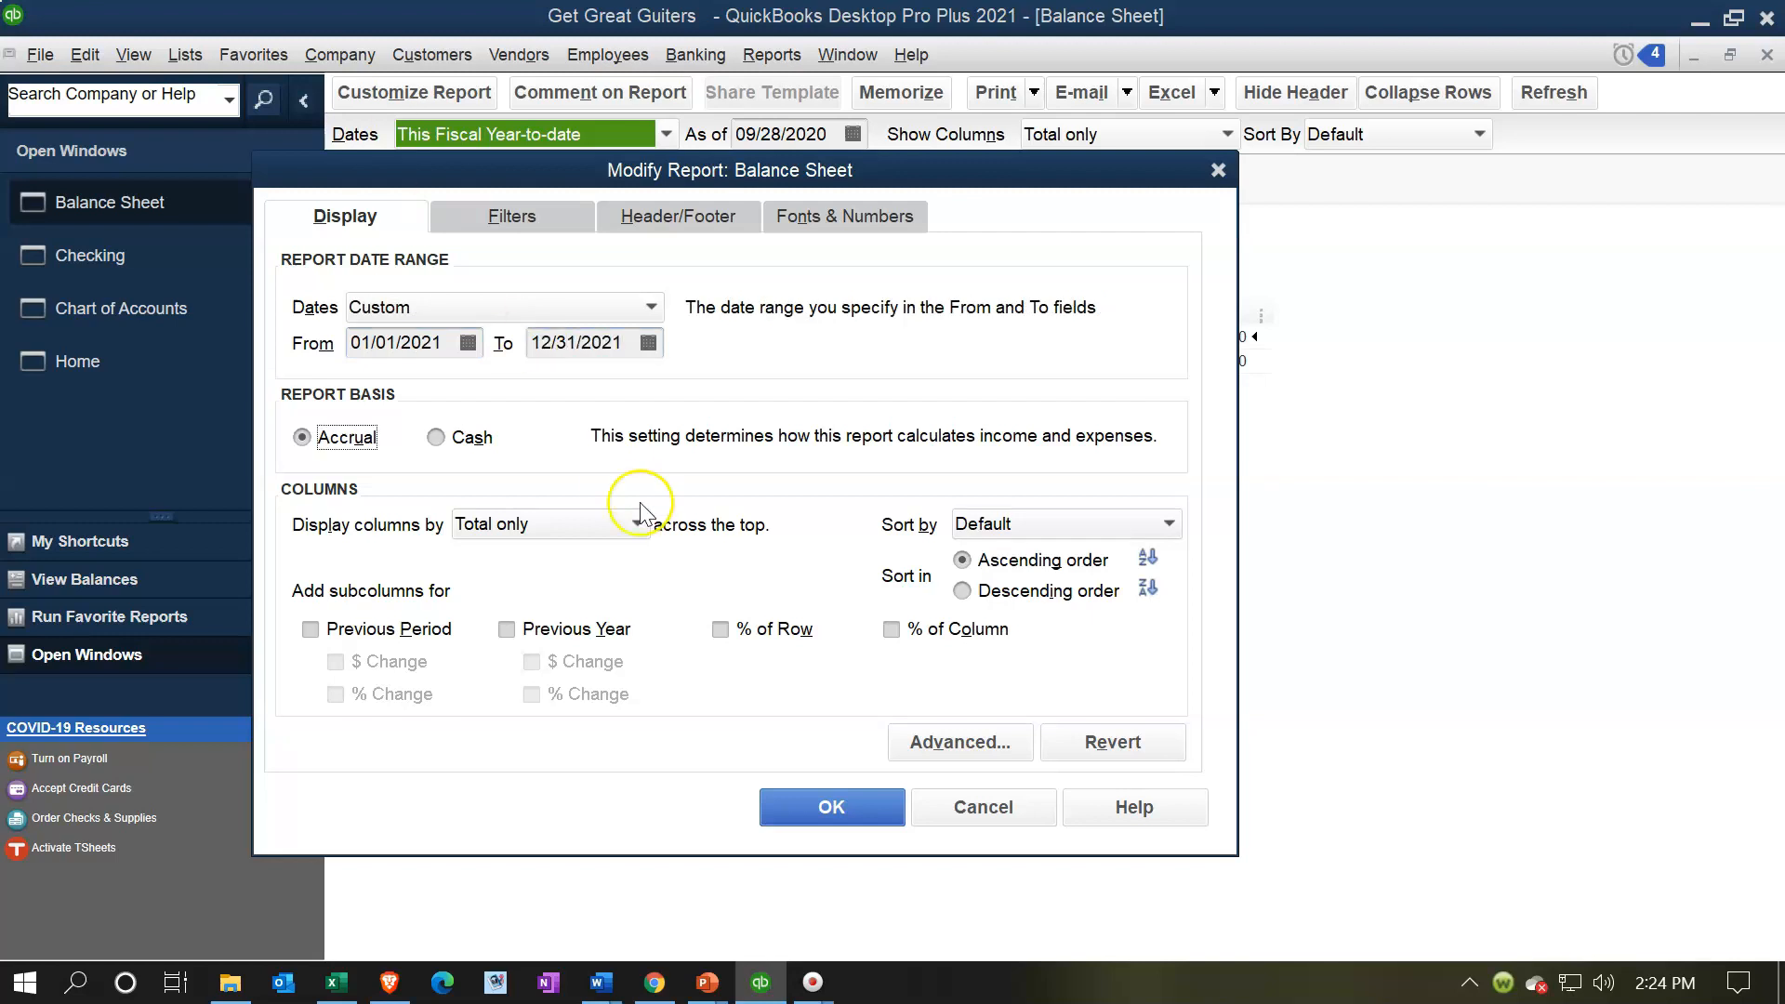
left_click(780, 805)
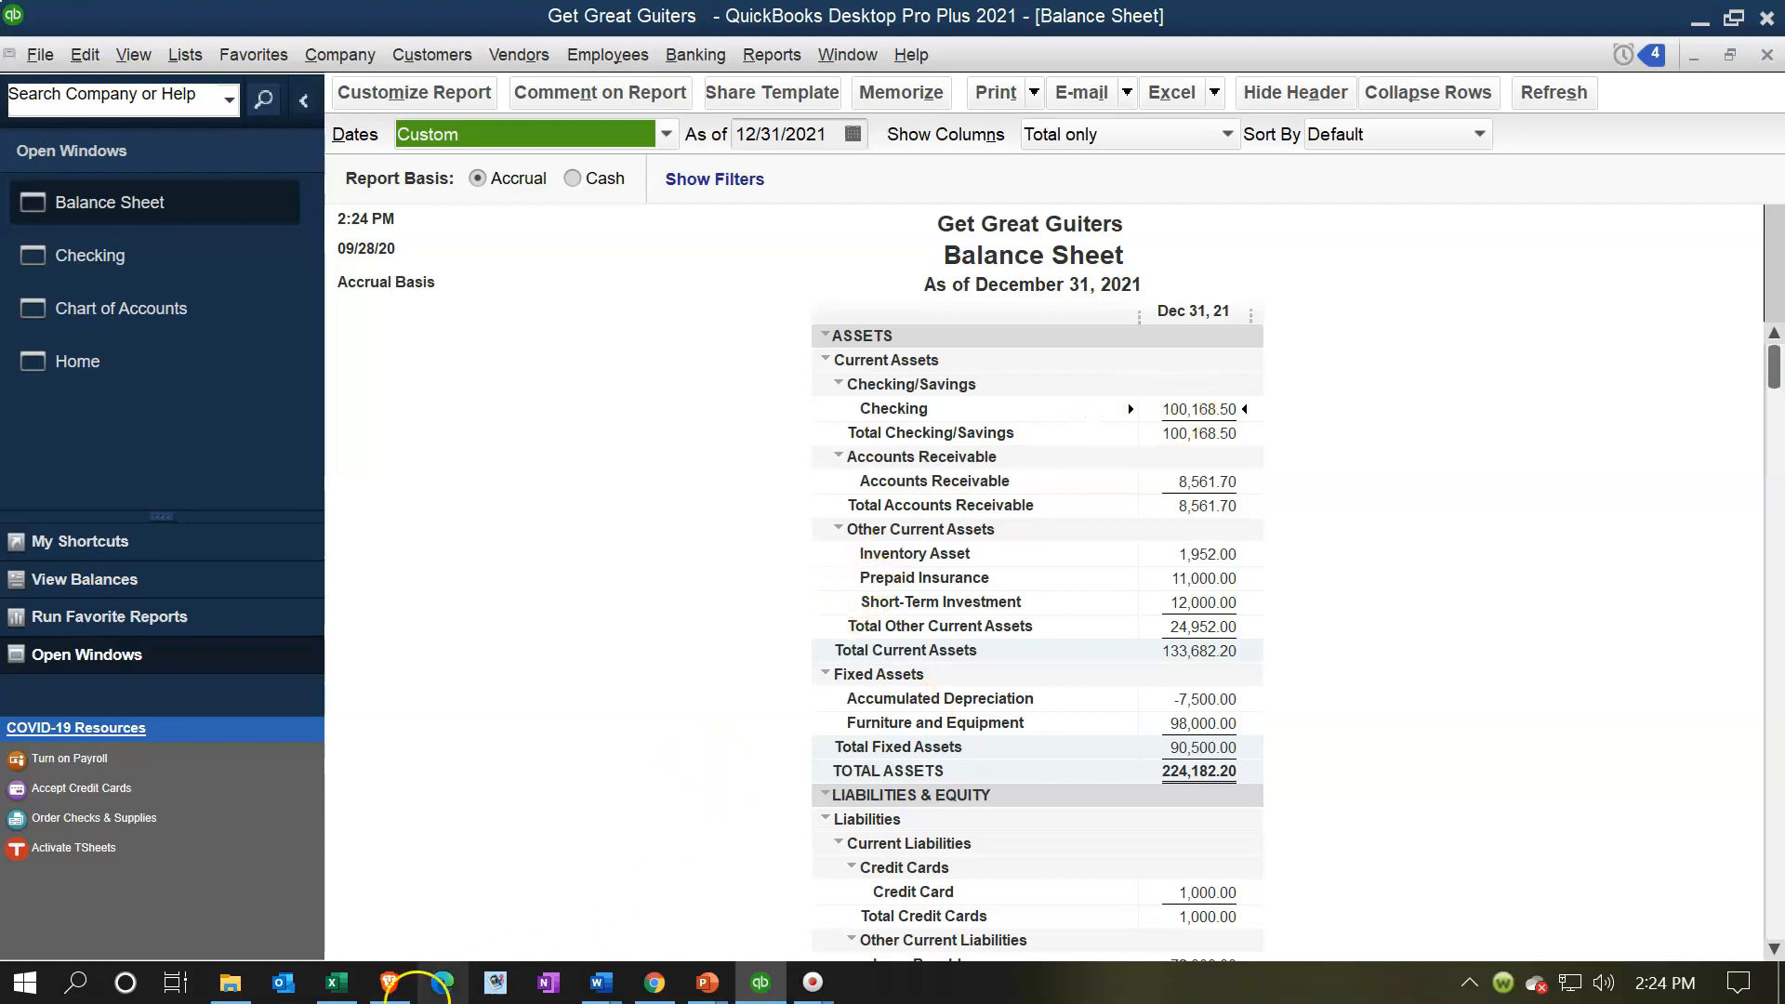
Switch to Excel to review the payroll expense, payroll liability and checking journal entry in rows 9 to 11 of the Practice sheet
left_click(345, 986)
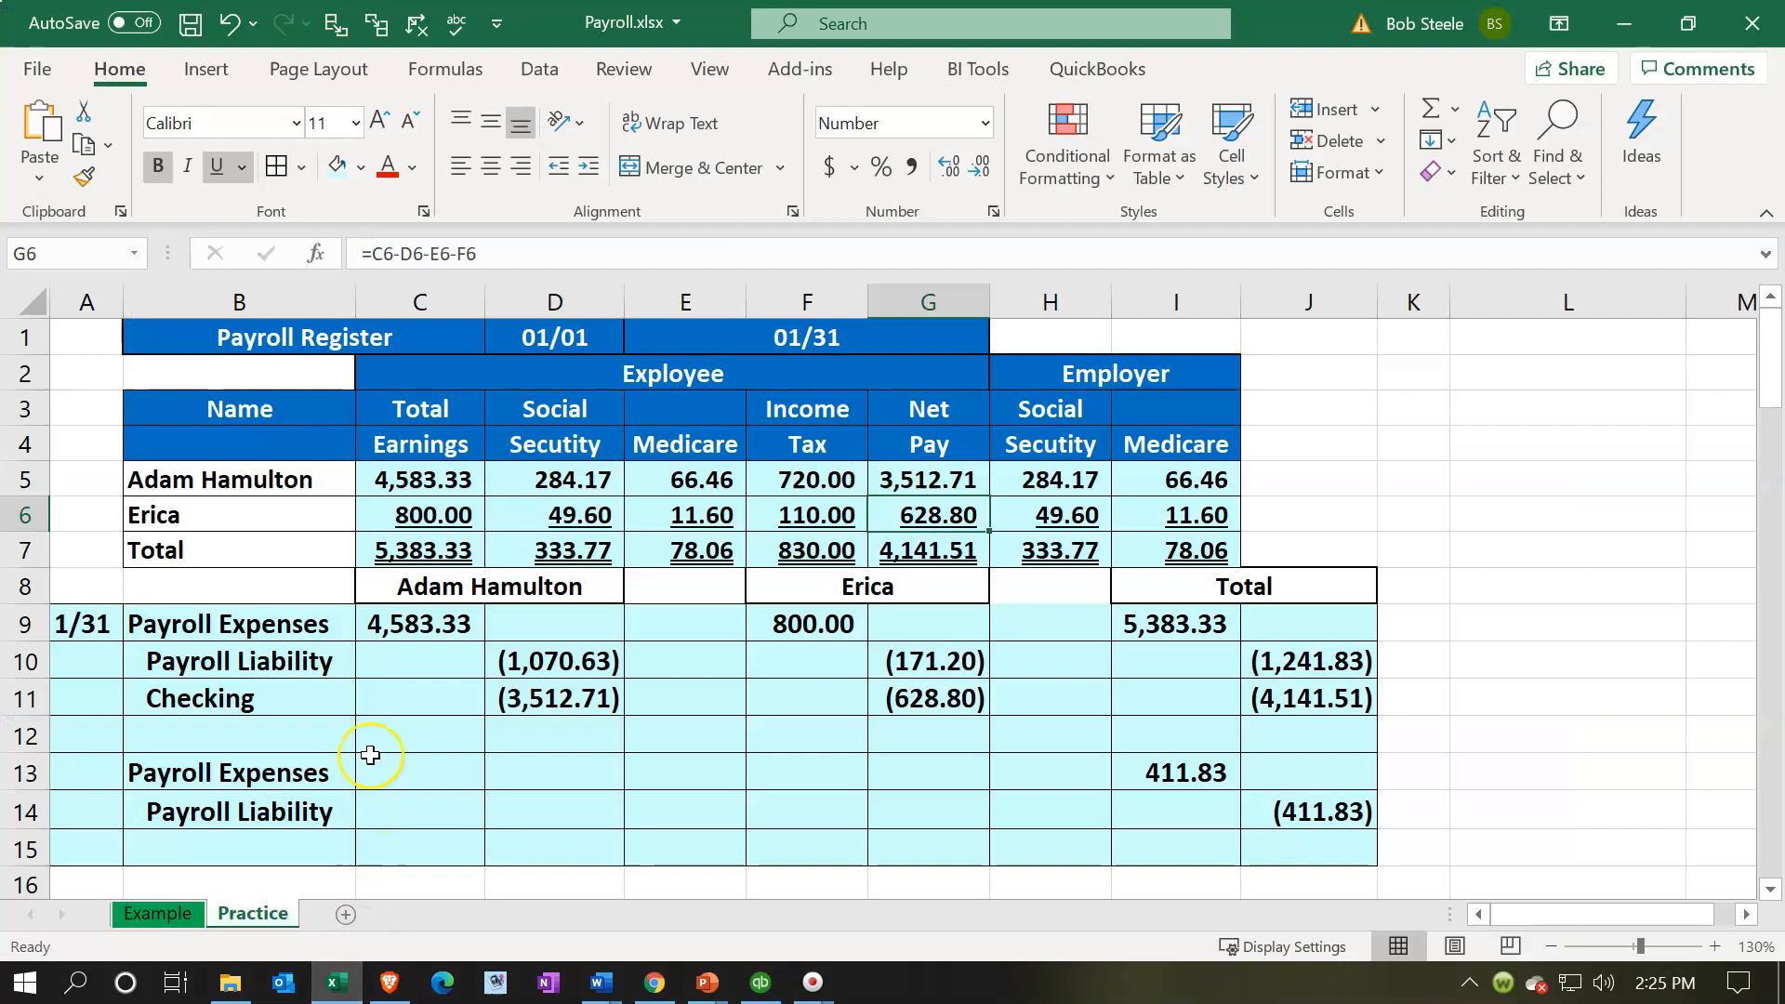
left_click_drag(263, 625, 1287, 699)
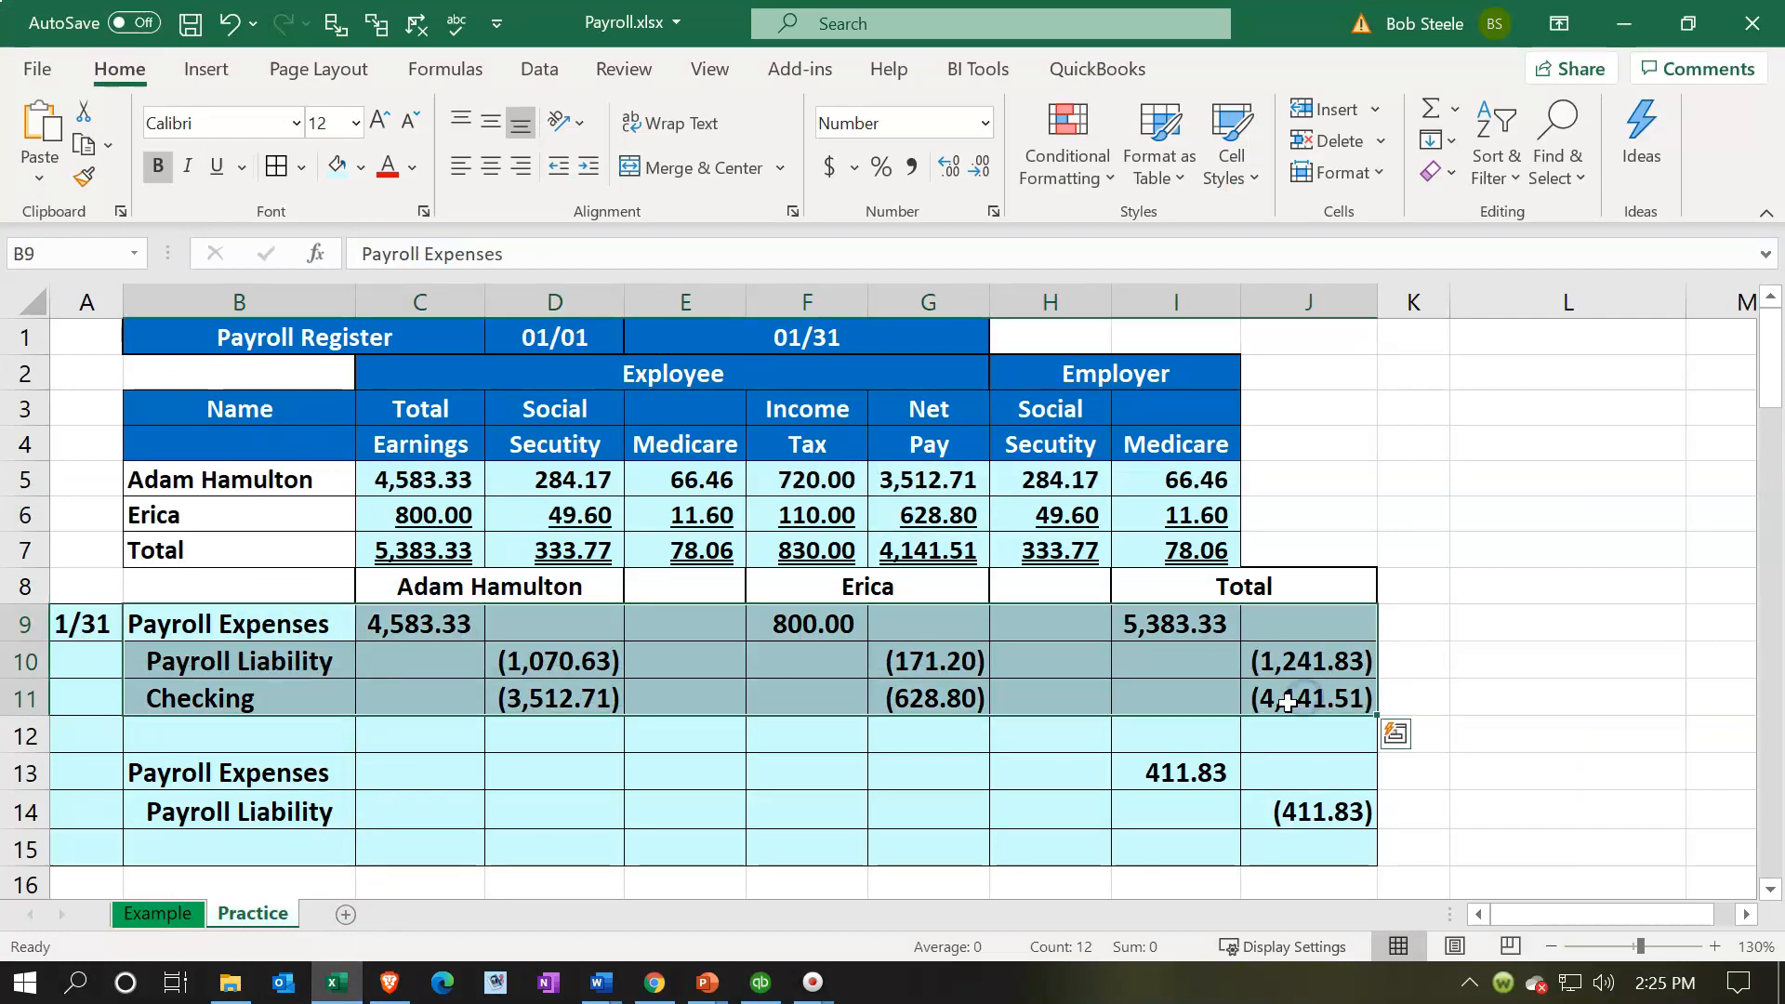
left_click(1624, 23)
Trace the QuickBooks Balance Sheet's Checking balance to the paycheck detail of check 1011, and return to the Balance Sheet
left_click(1194, 410)
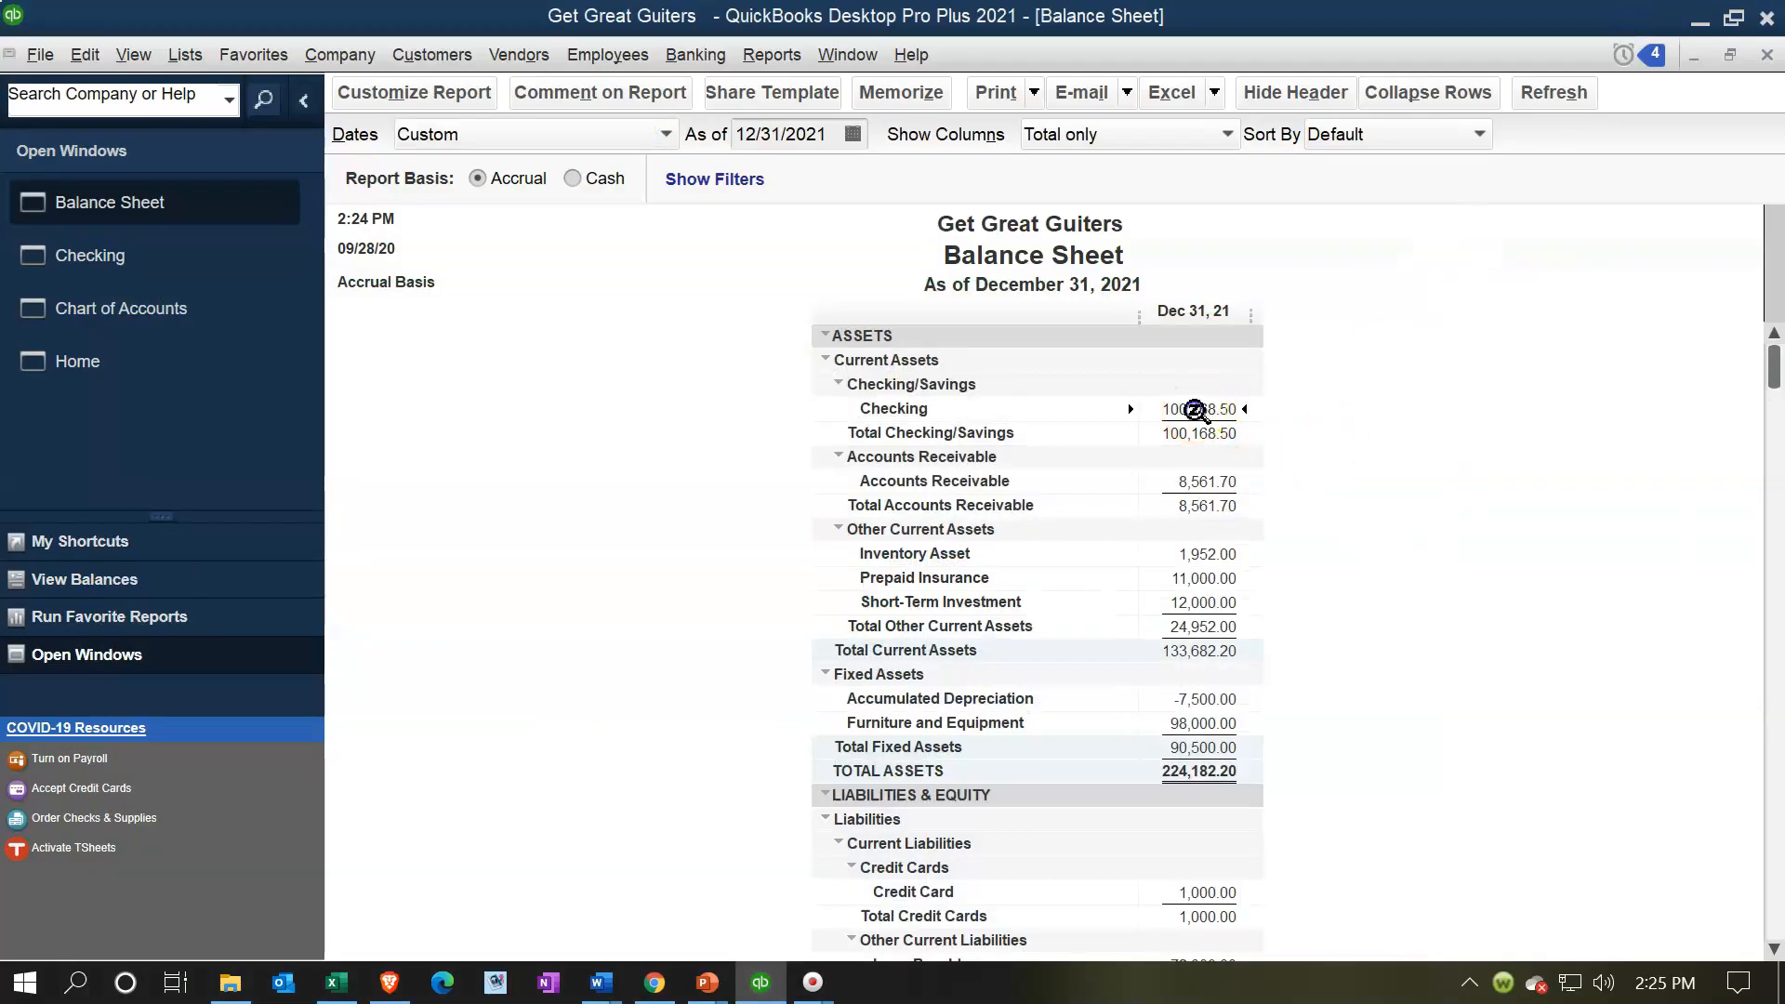
double_click(1194, 410)
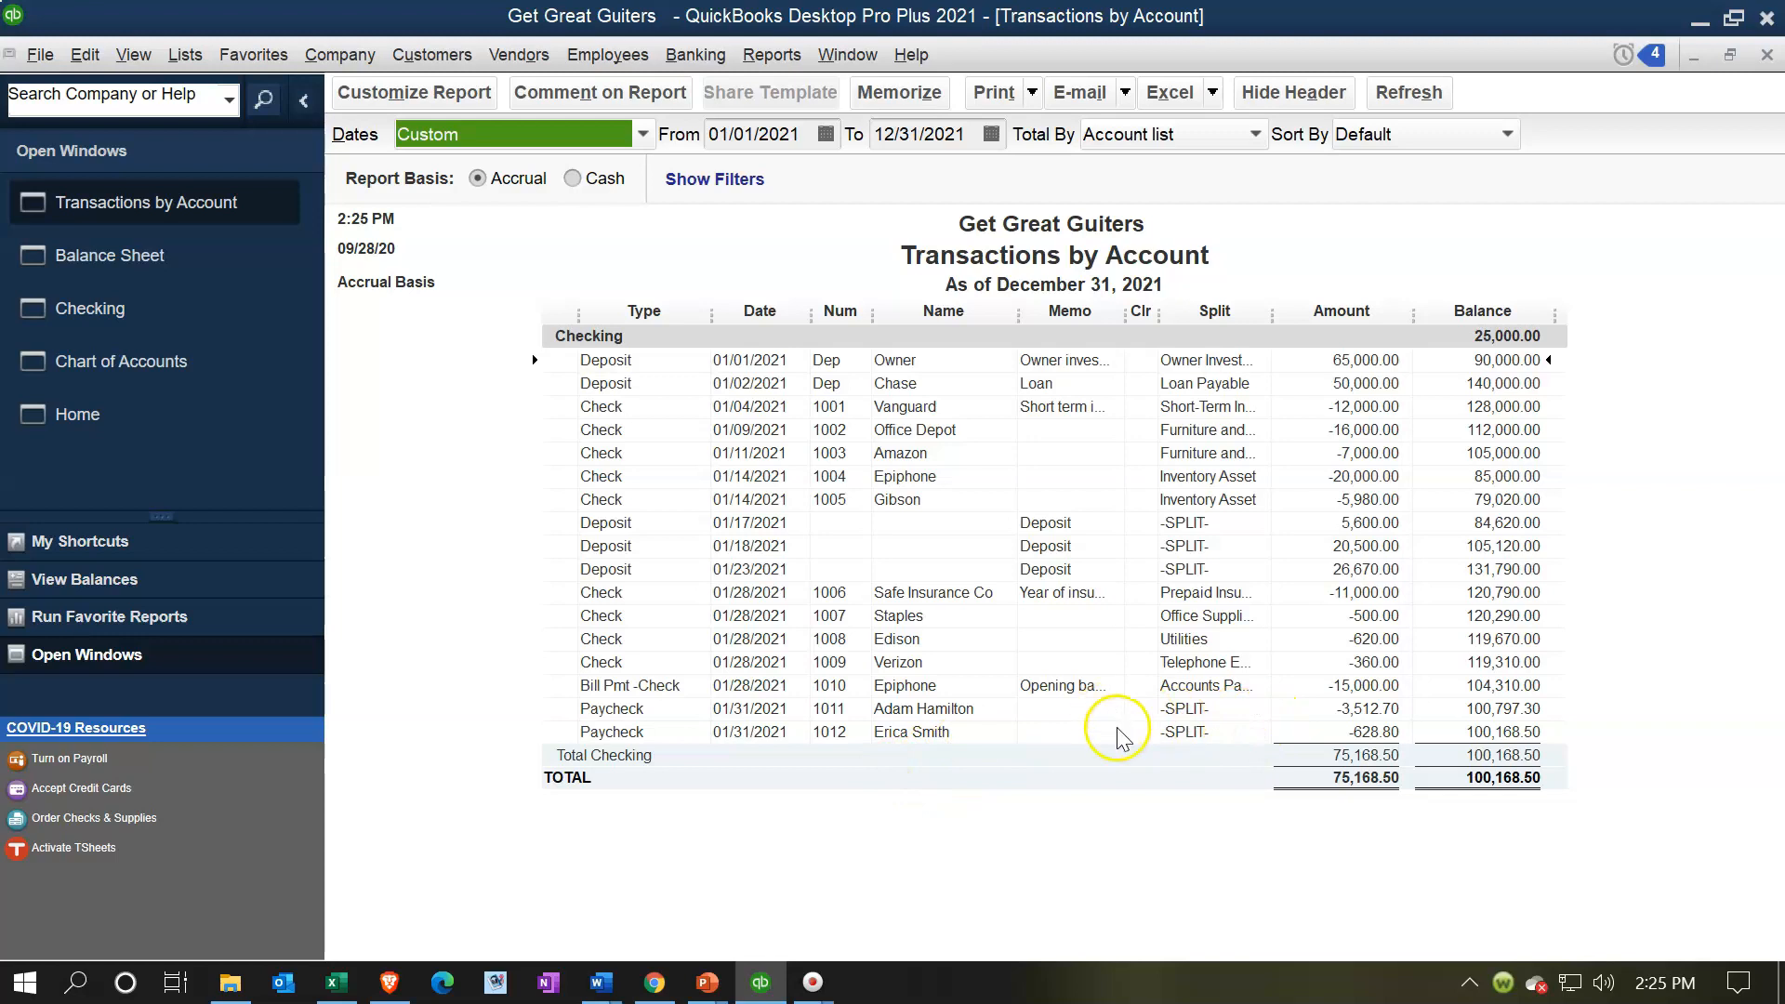
double_click(1312, 709)
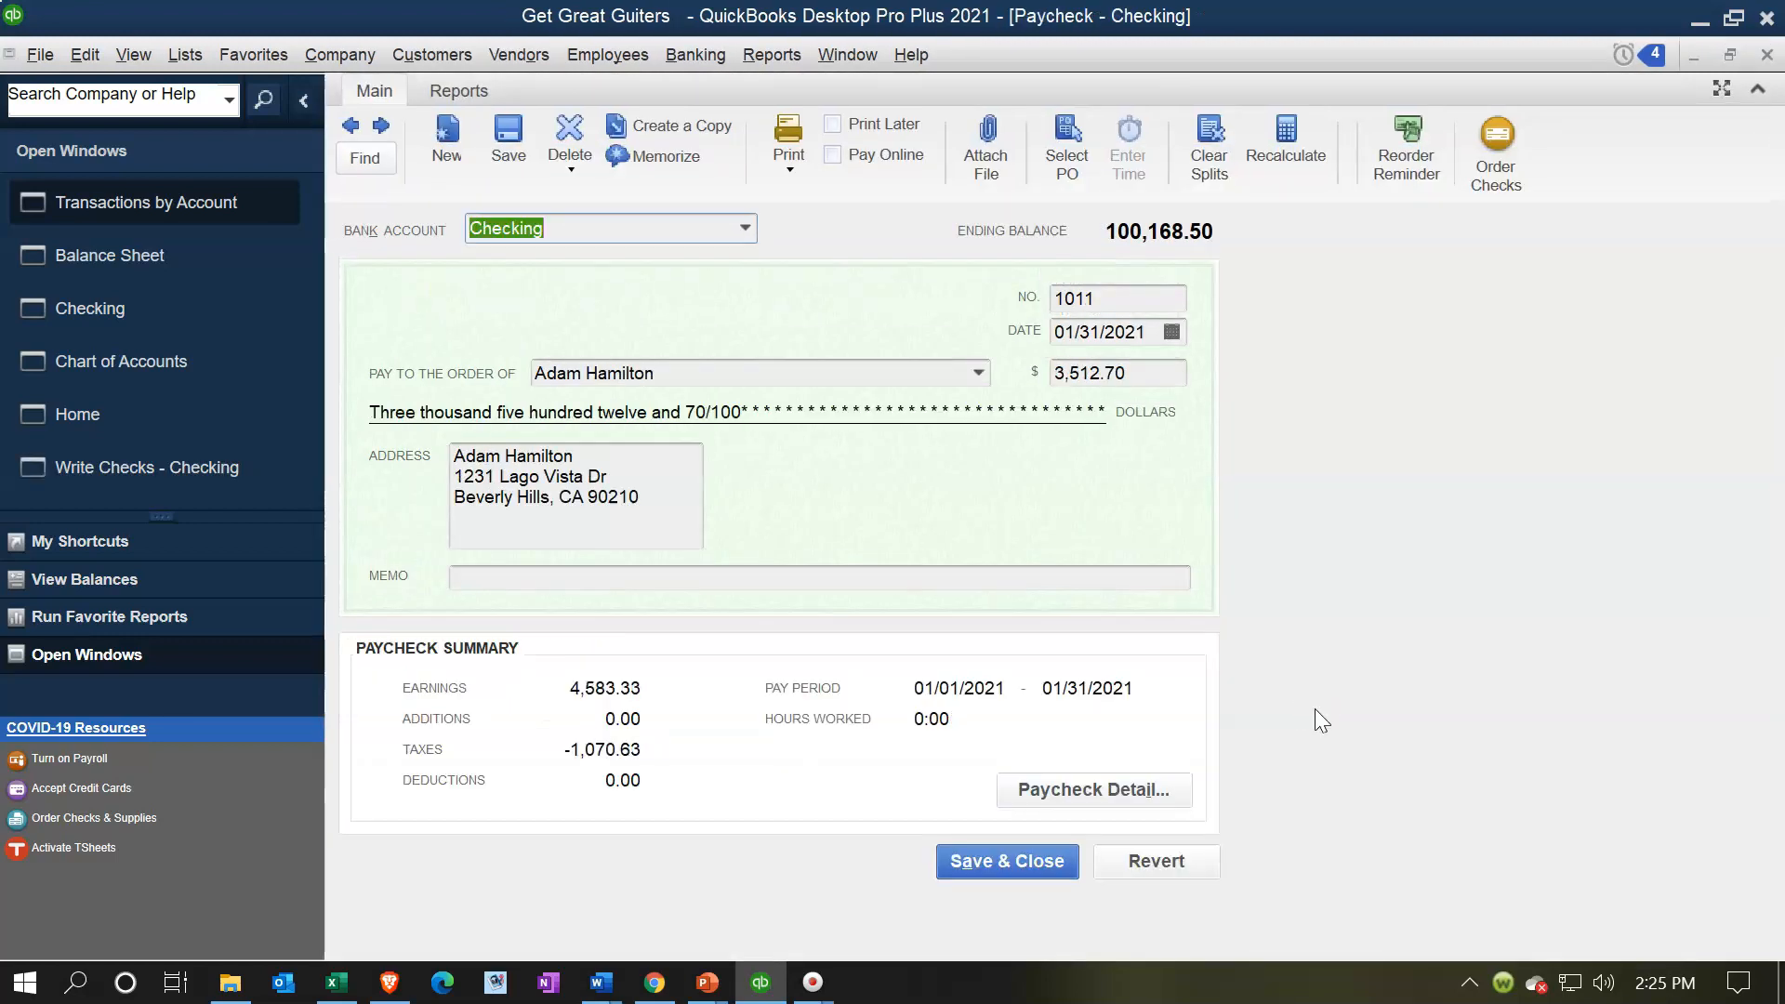
left_click(1006, 798)
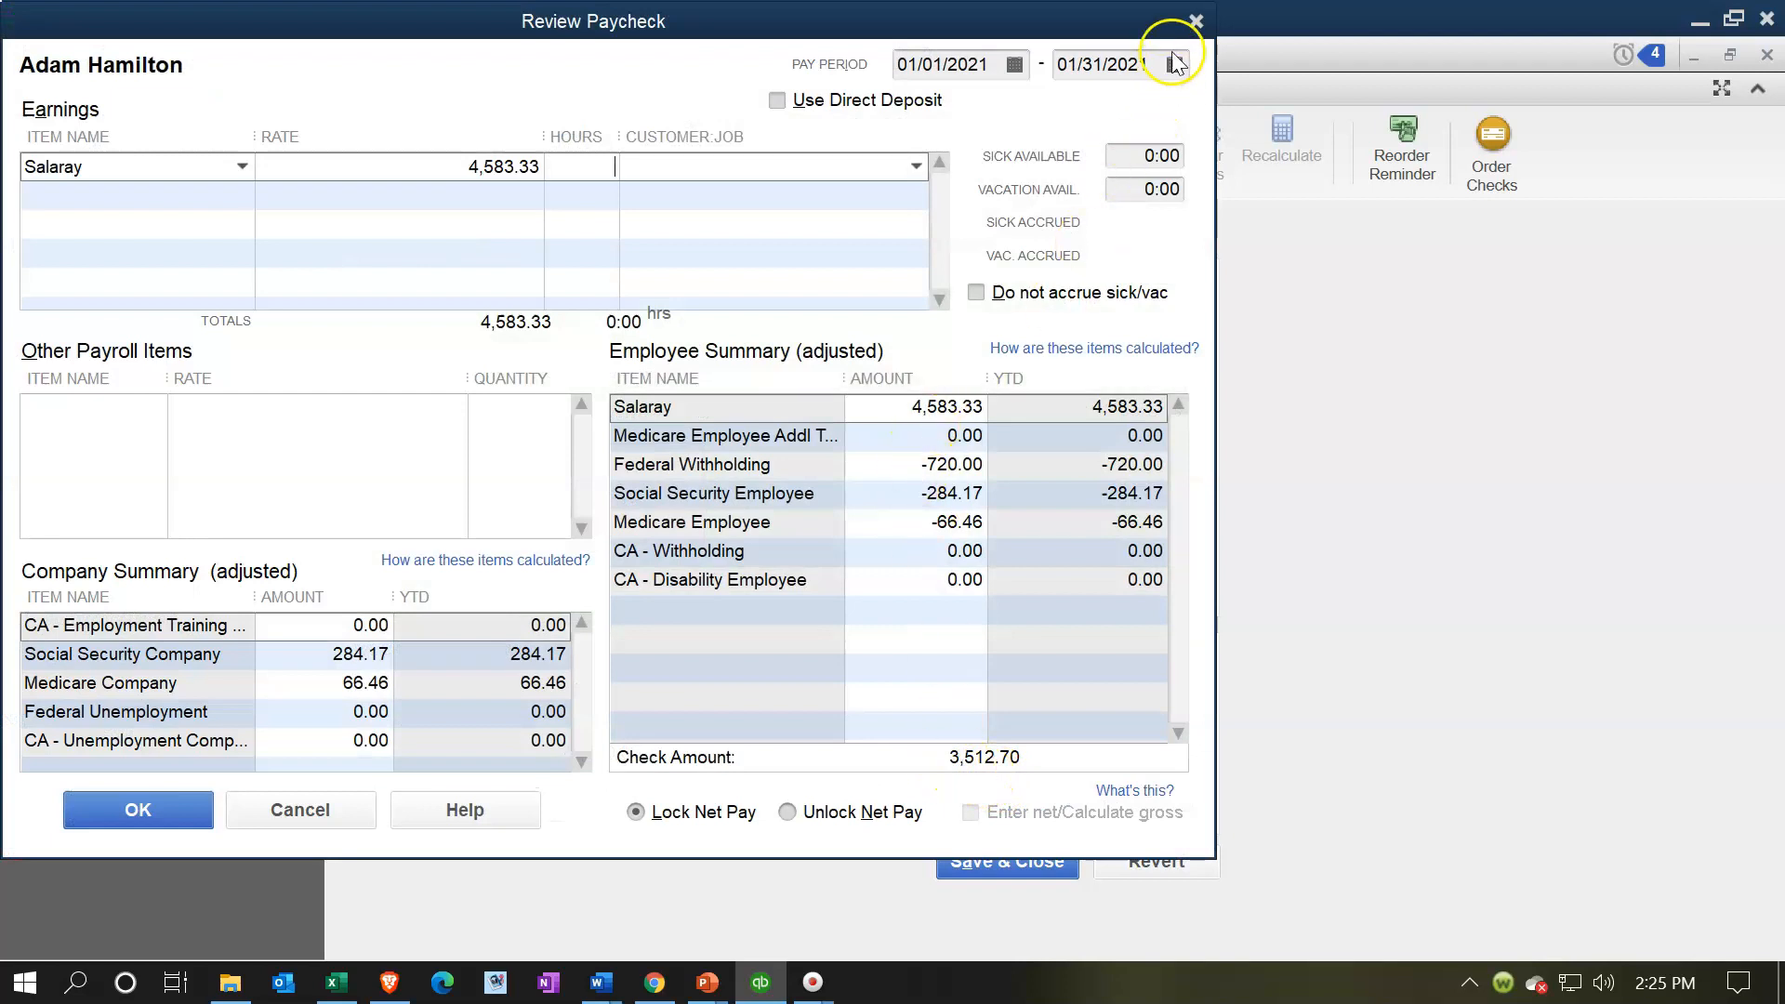
left_click(1195, 21)
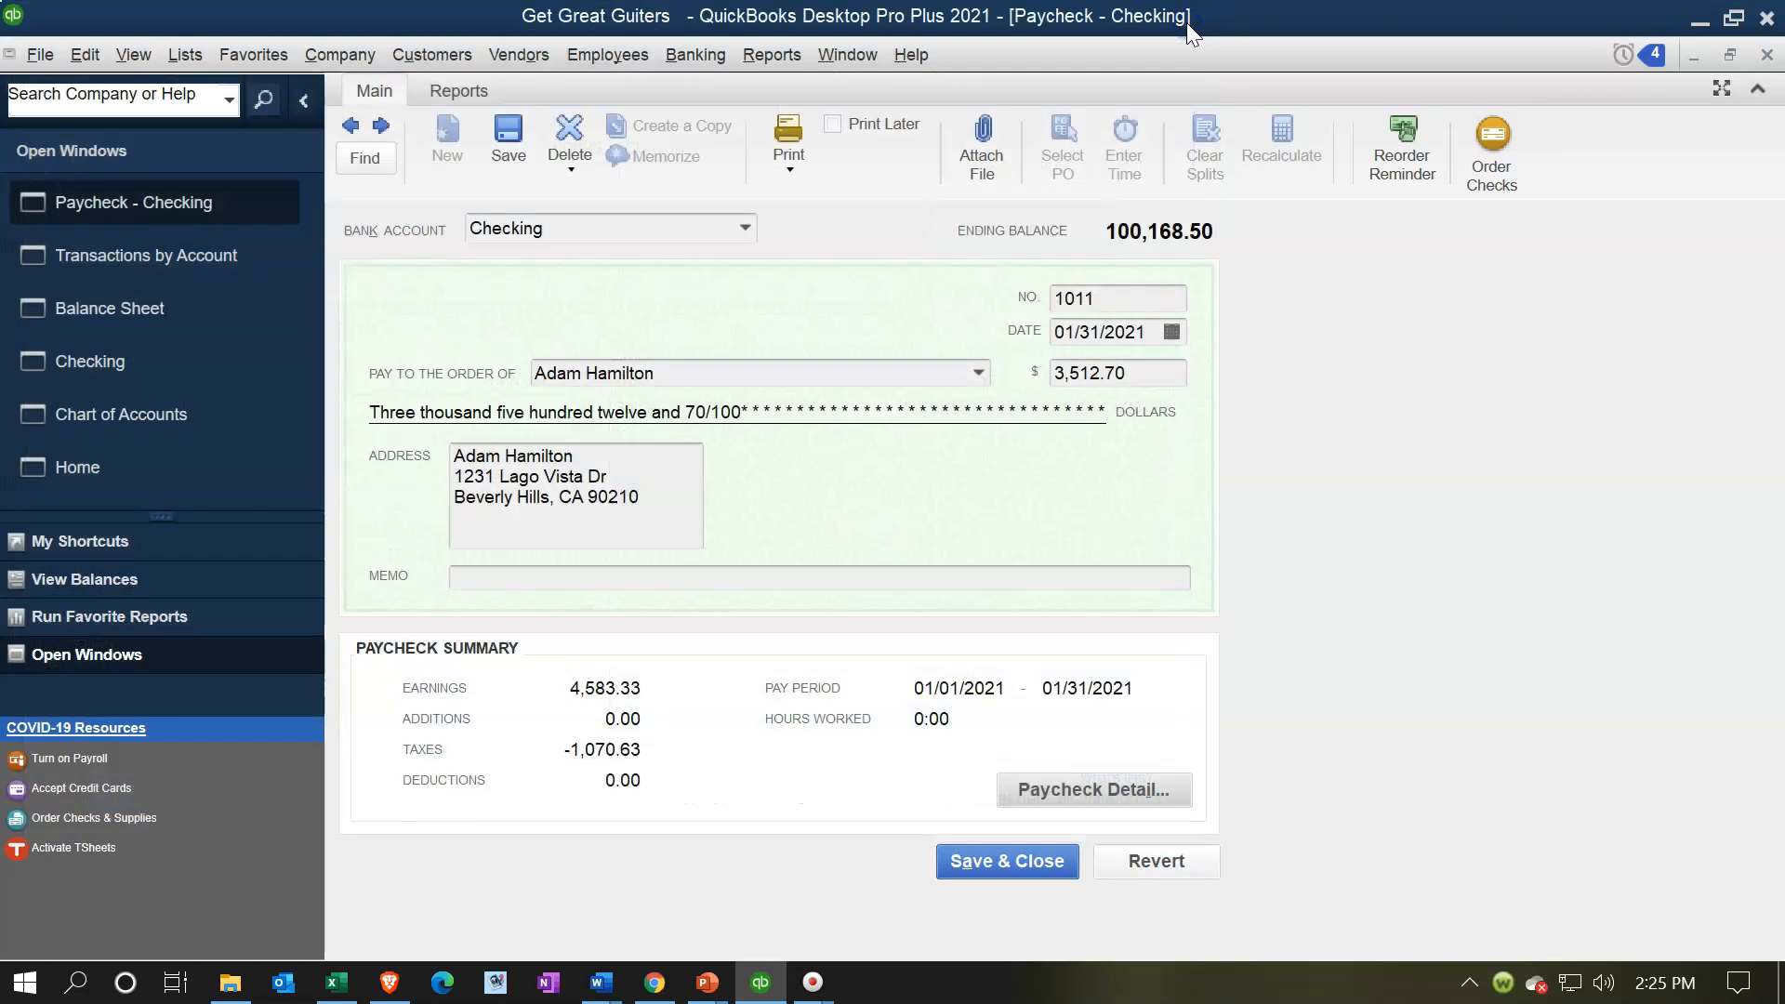
left_click(1766, 56)
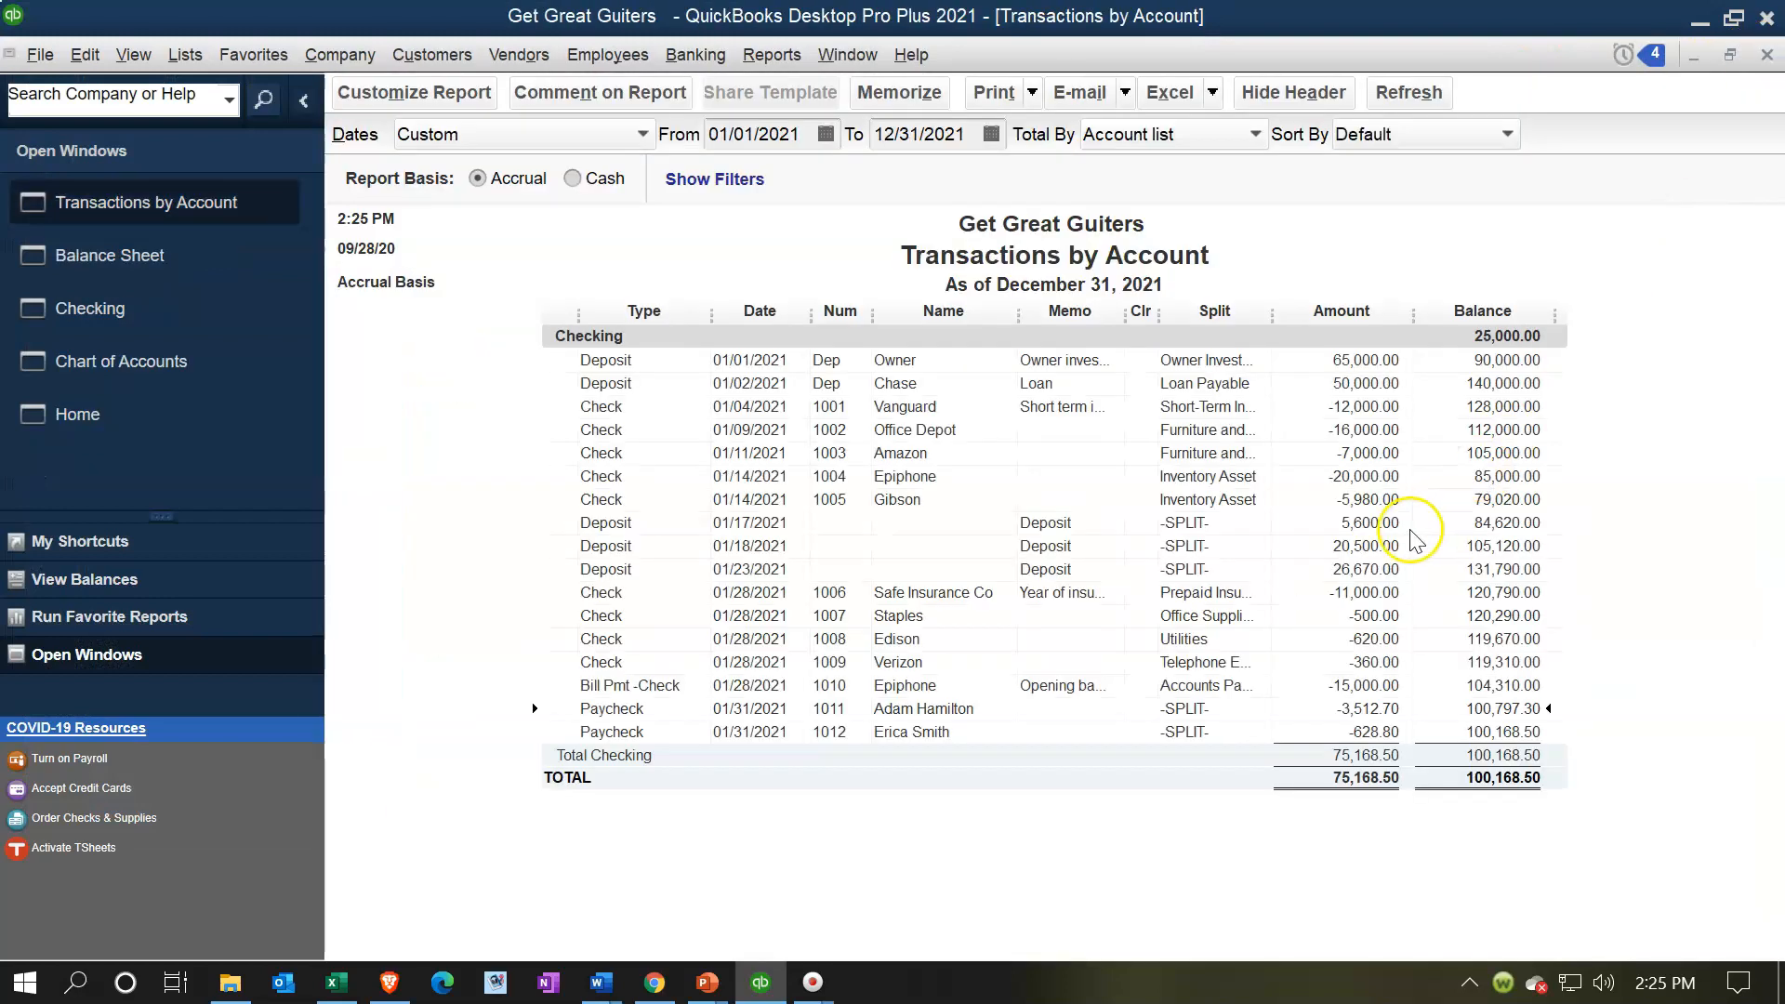
left_click(1767, 55)
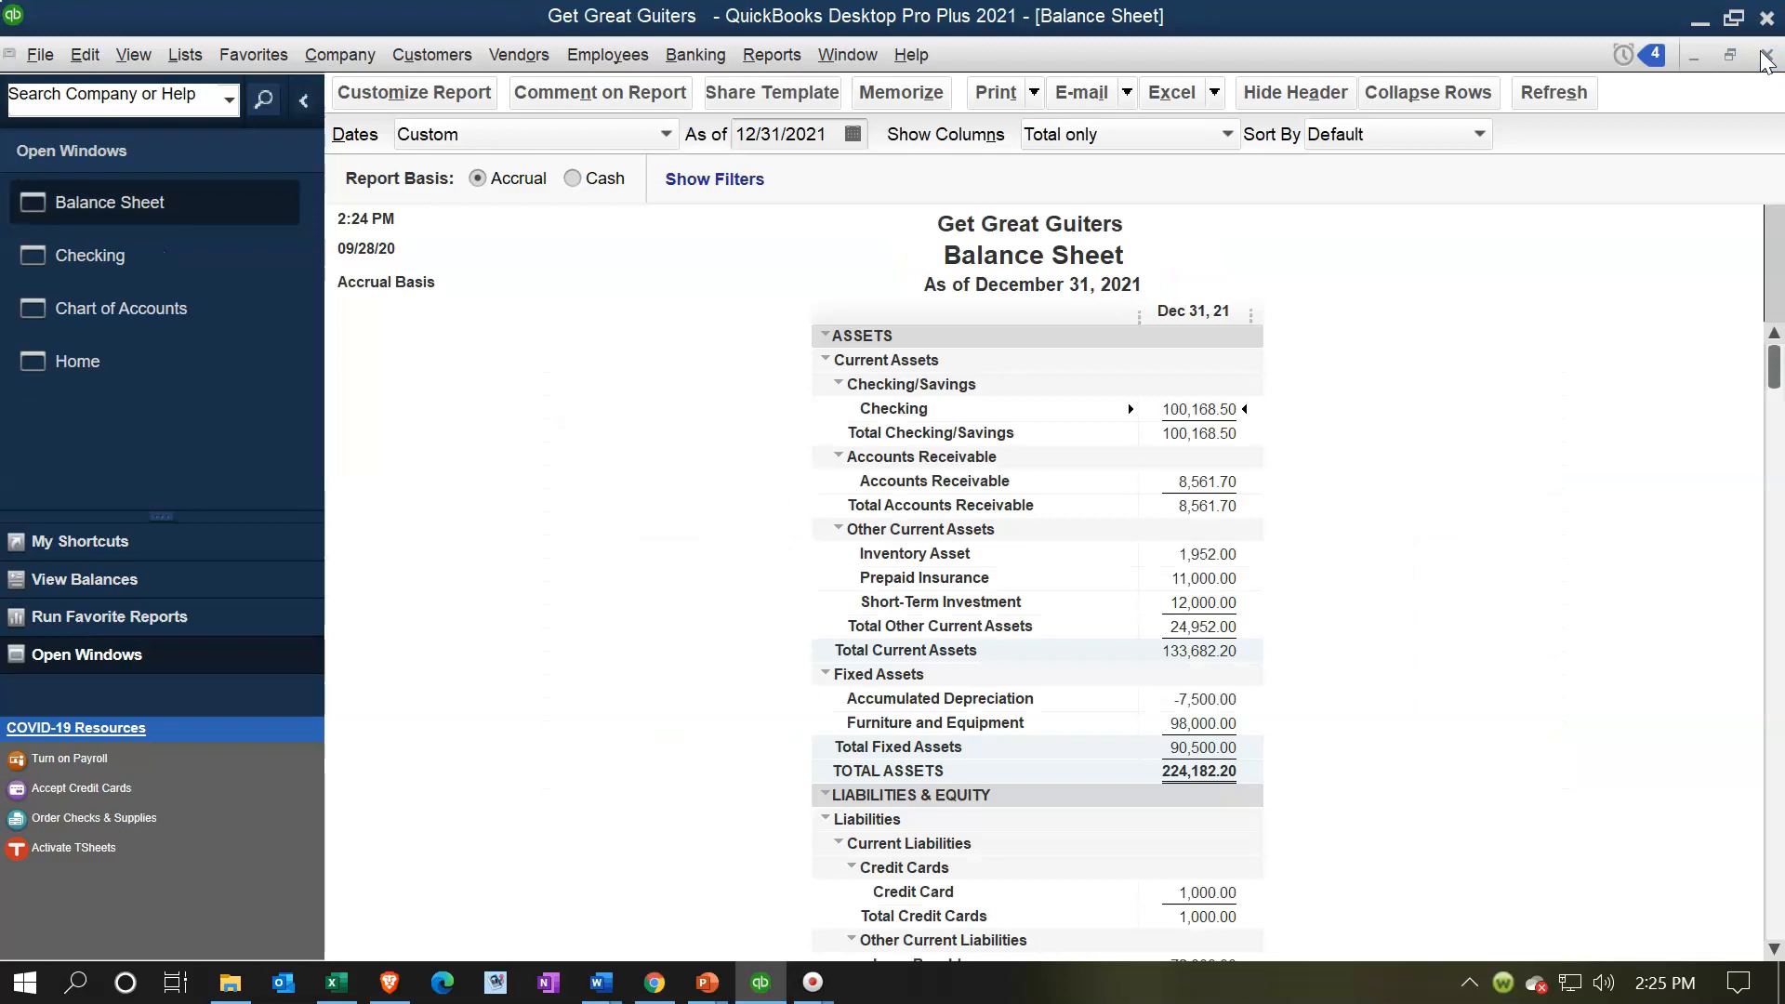
Run a standard Profit & Loss report for the date range 01/01/2021 to 12/31/2021
left_click(779, 61)
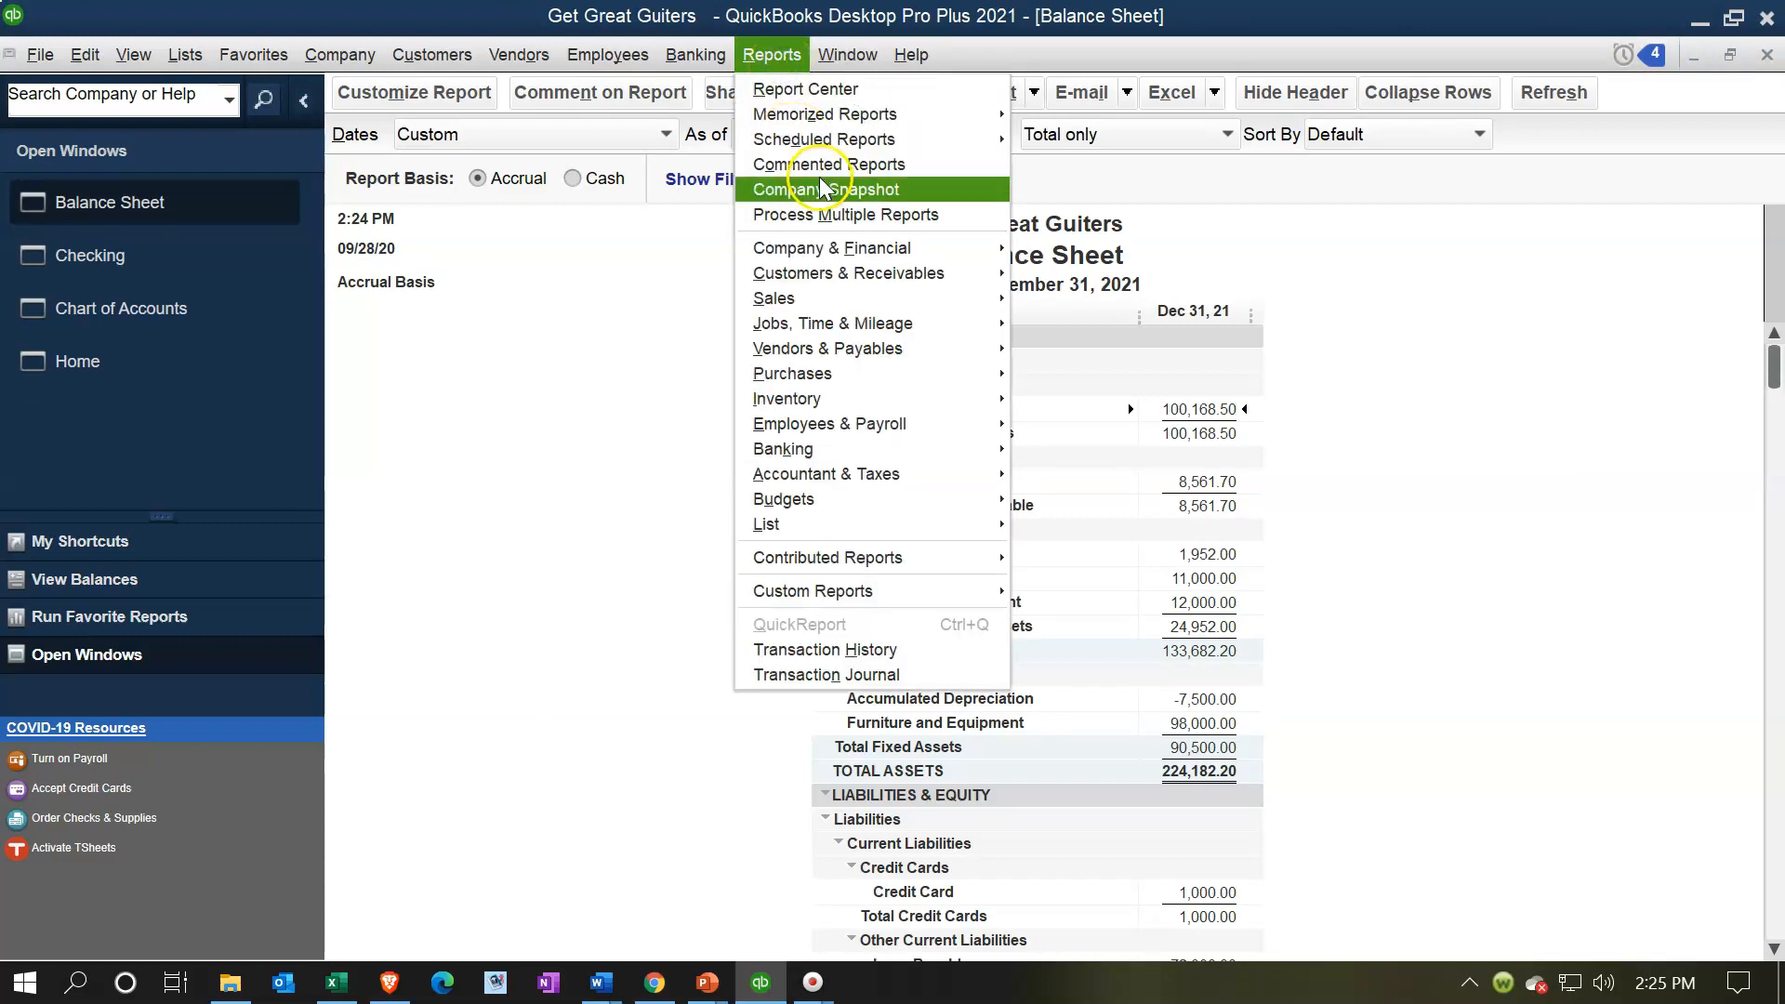
mouse_move(861, 251)
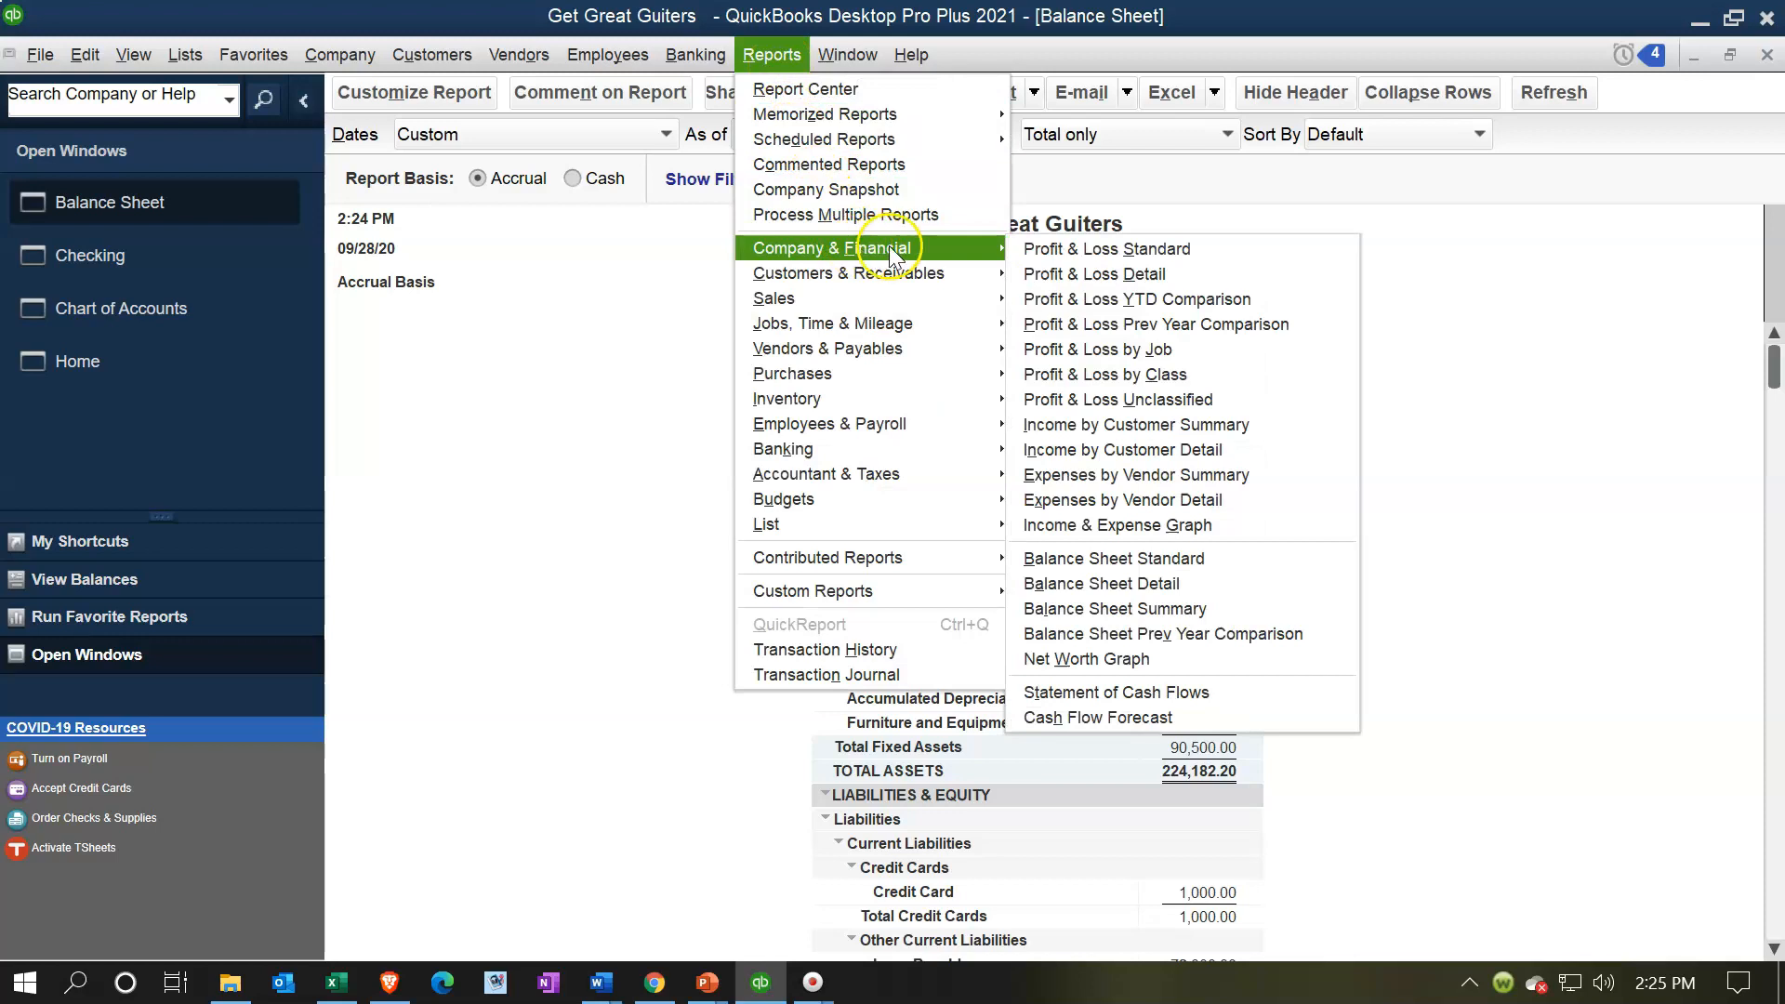
left_click(1057, 239)
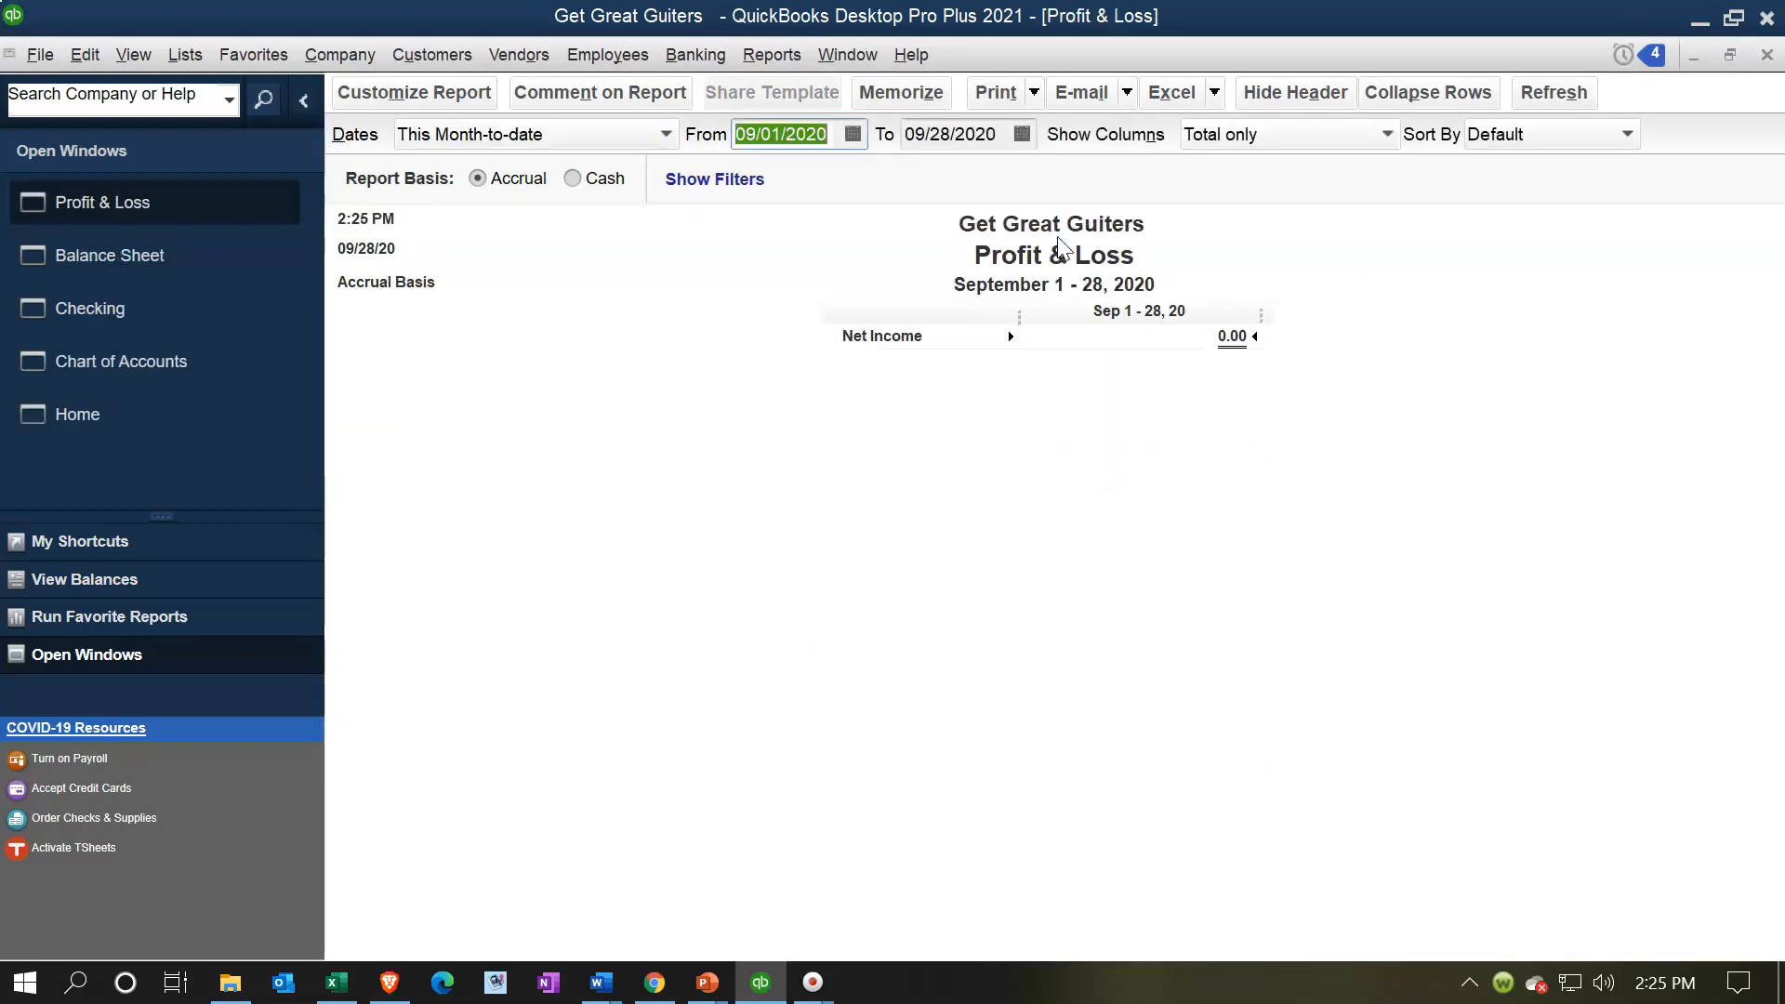
type("01/01/2021")
key("Tab")
type("12/31/2021")
key("Tab")
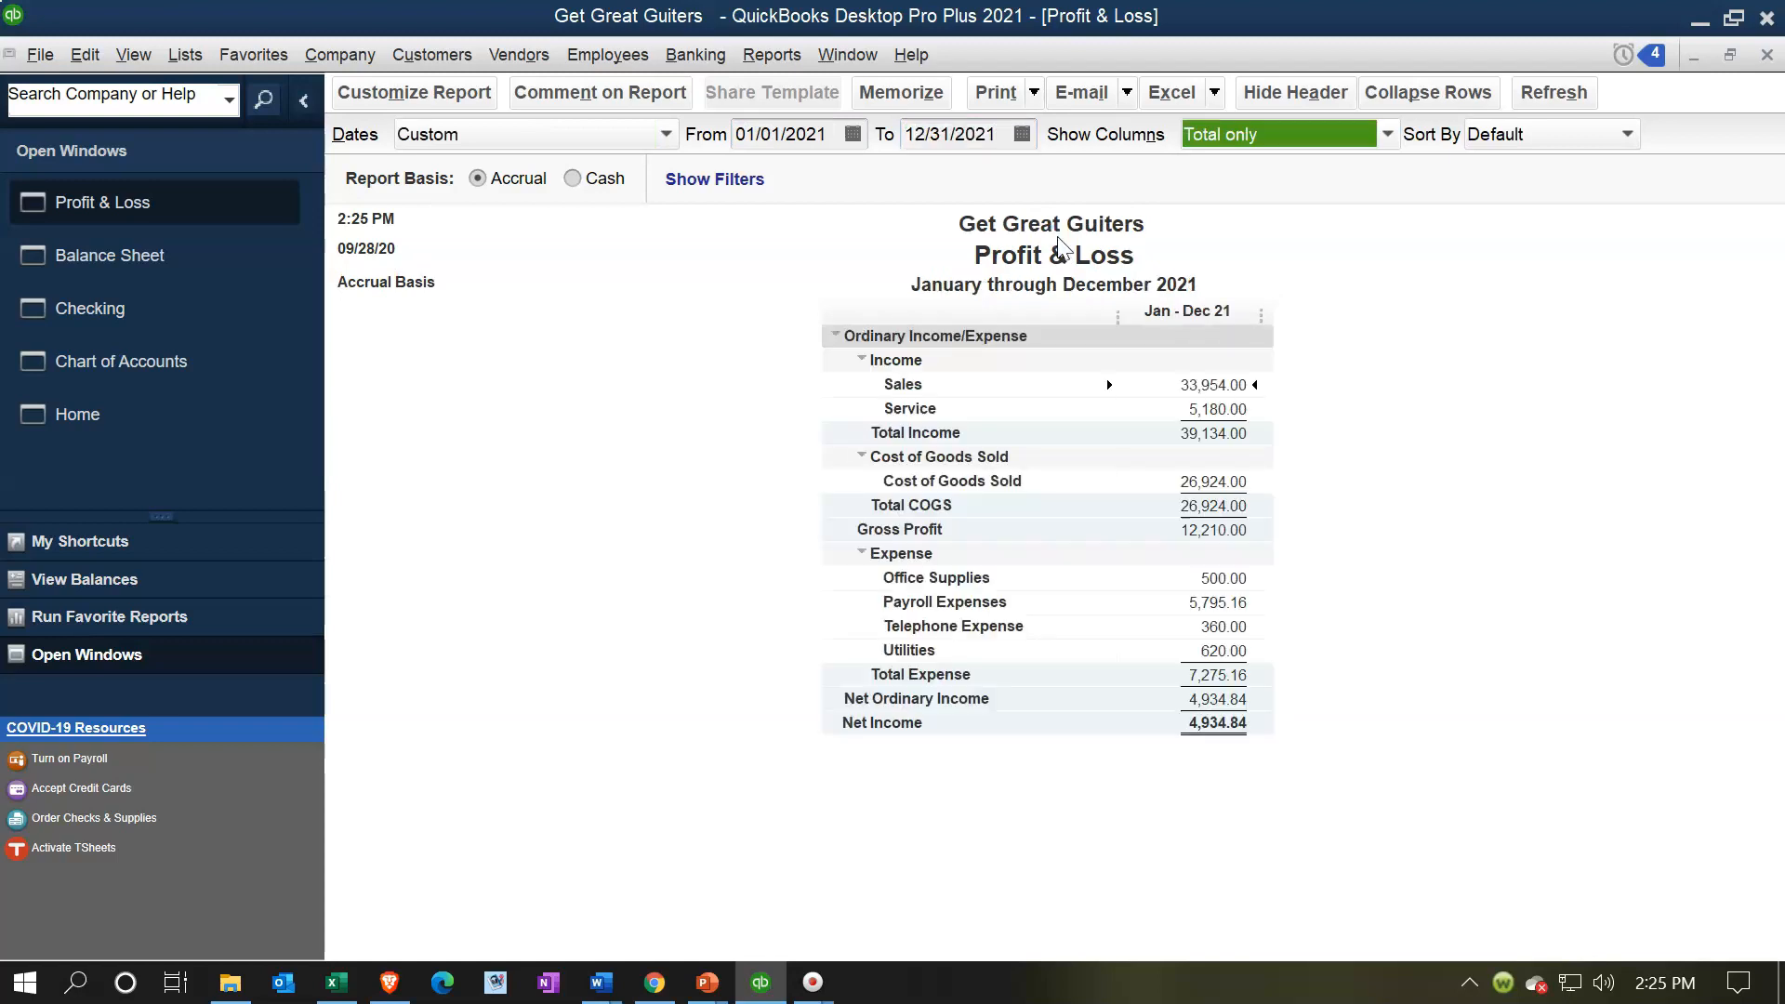
Trace the Payroll Expenses amount to the paycheck detail of check 1011, and return to the Profit & Loss report
double_click(1200, 604)
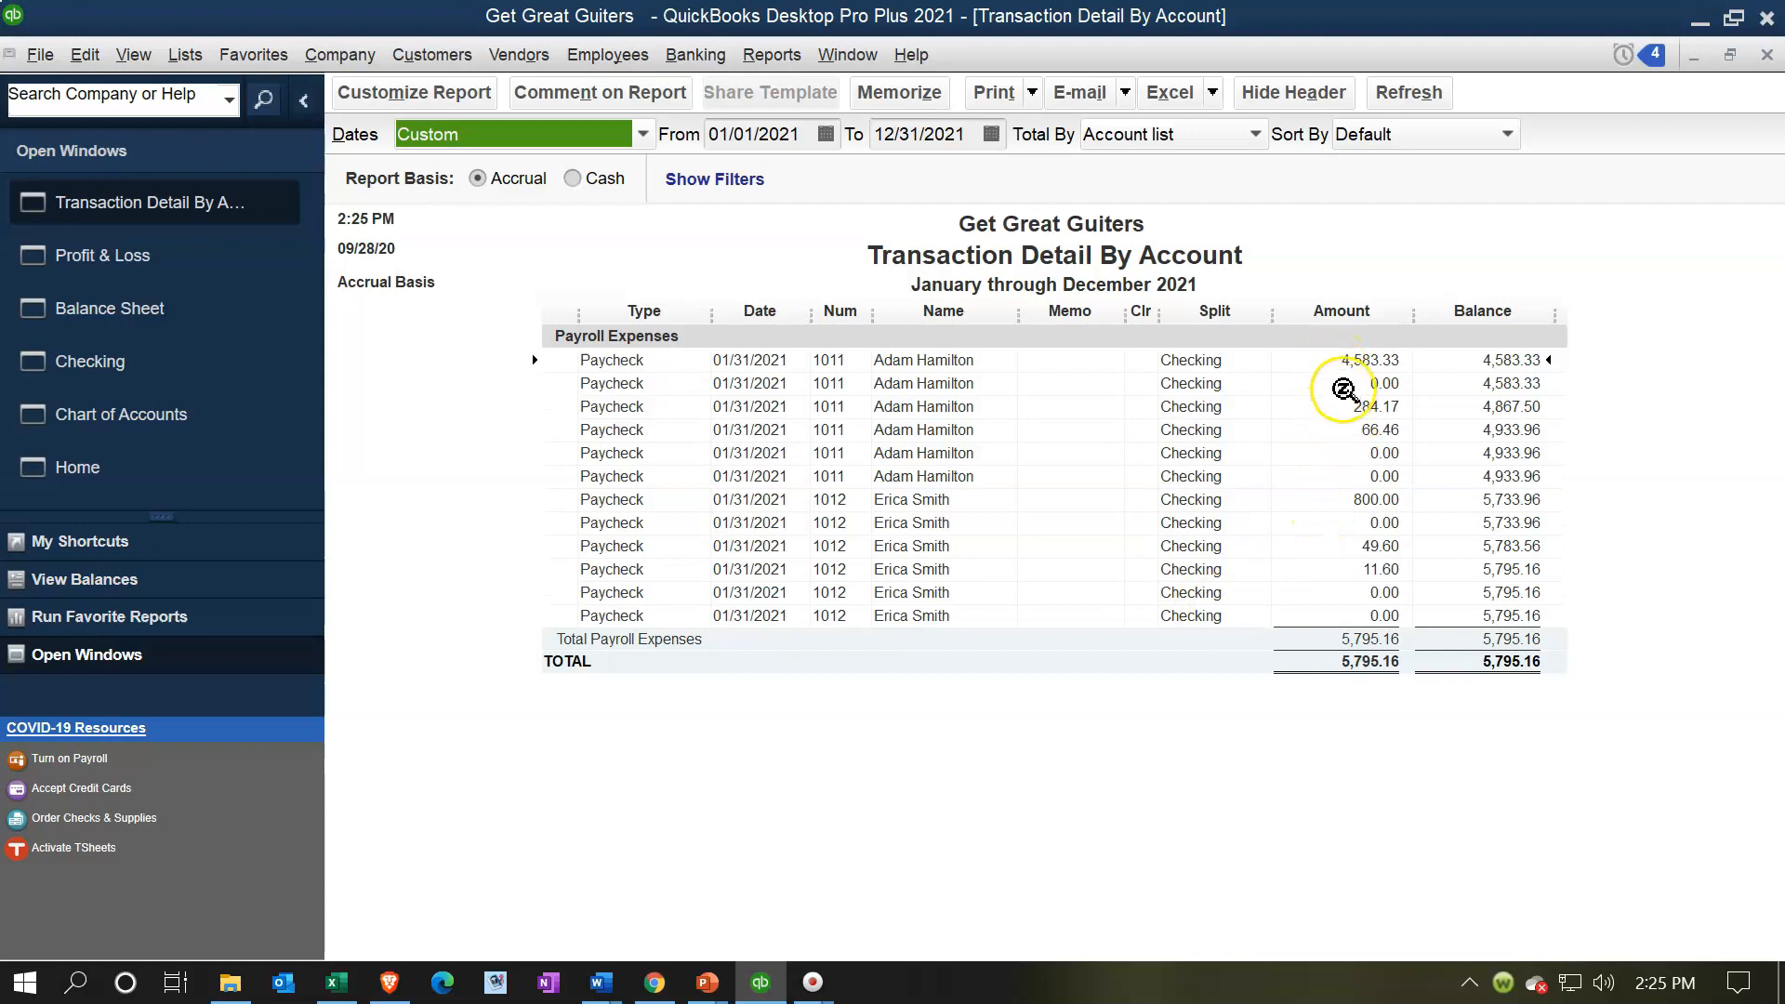
double_click(1347, 356)
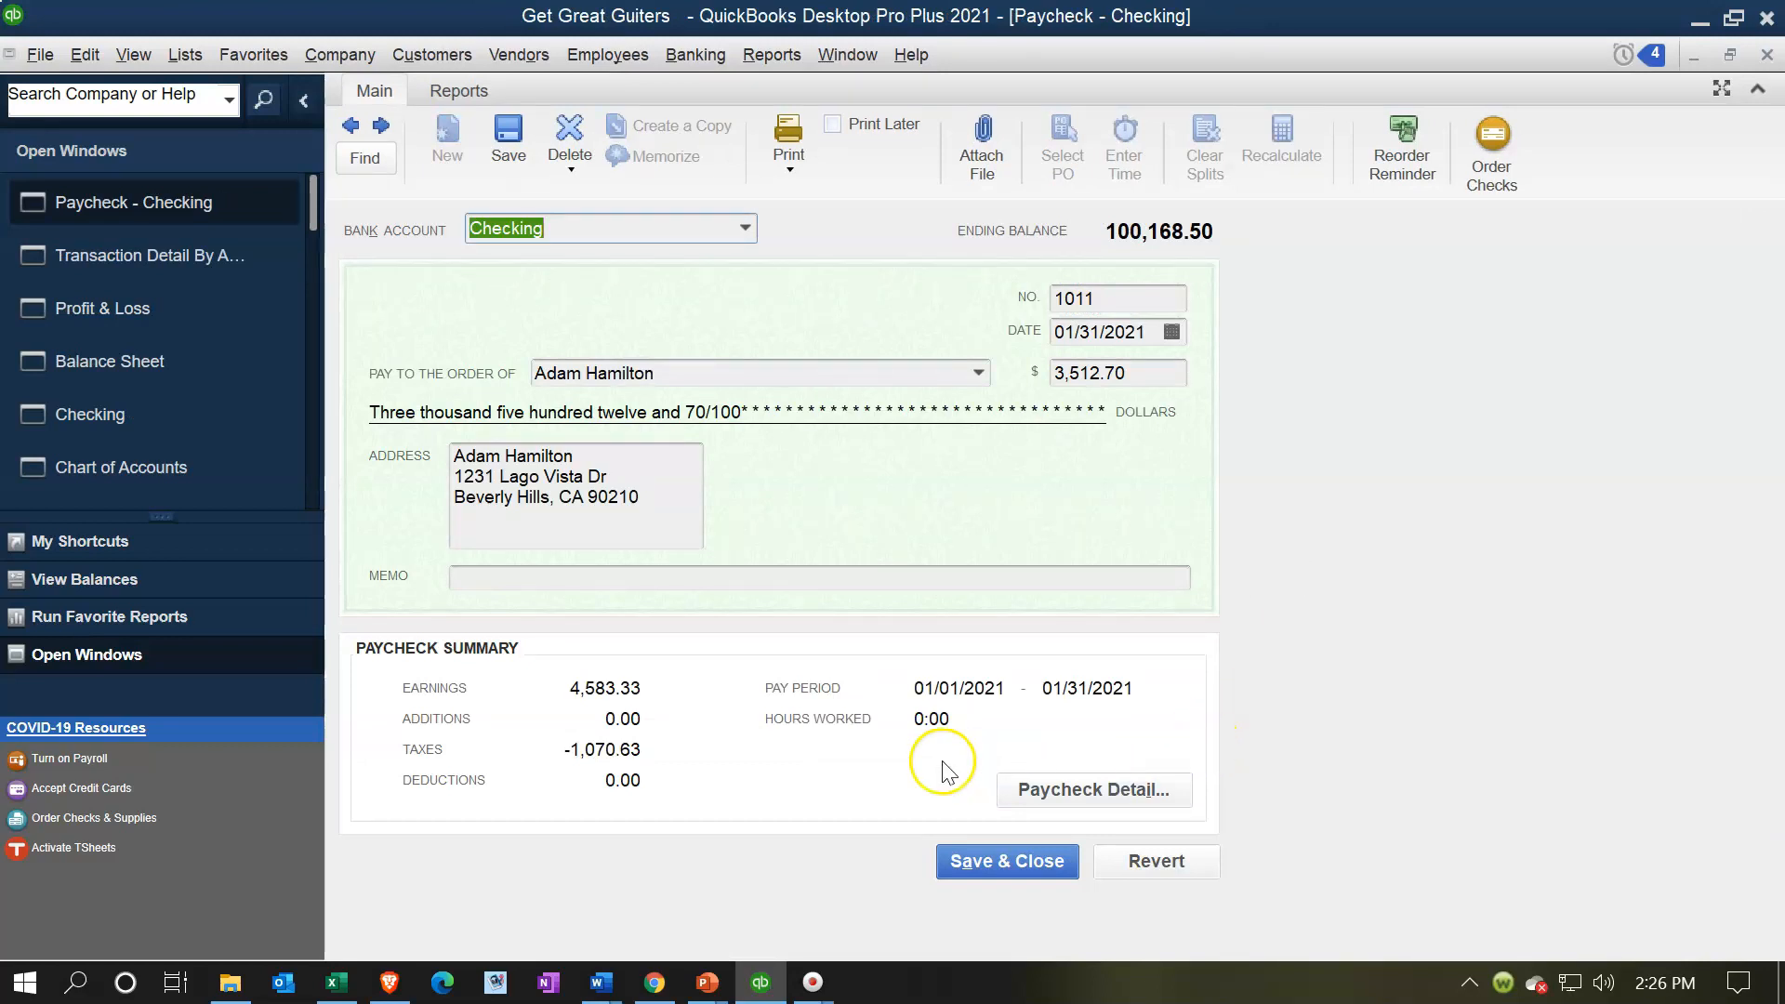
left_click(1115, 788)
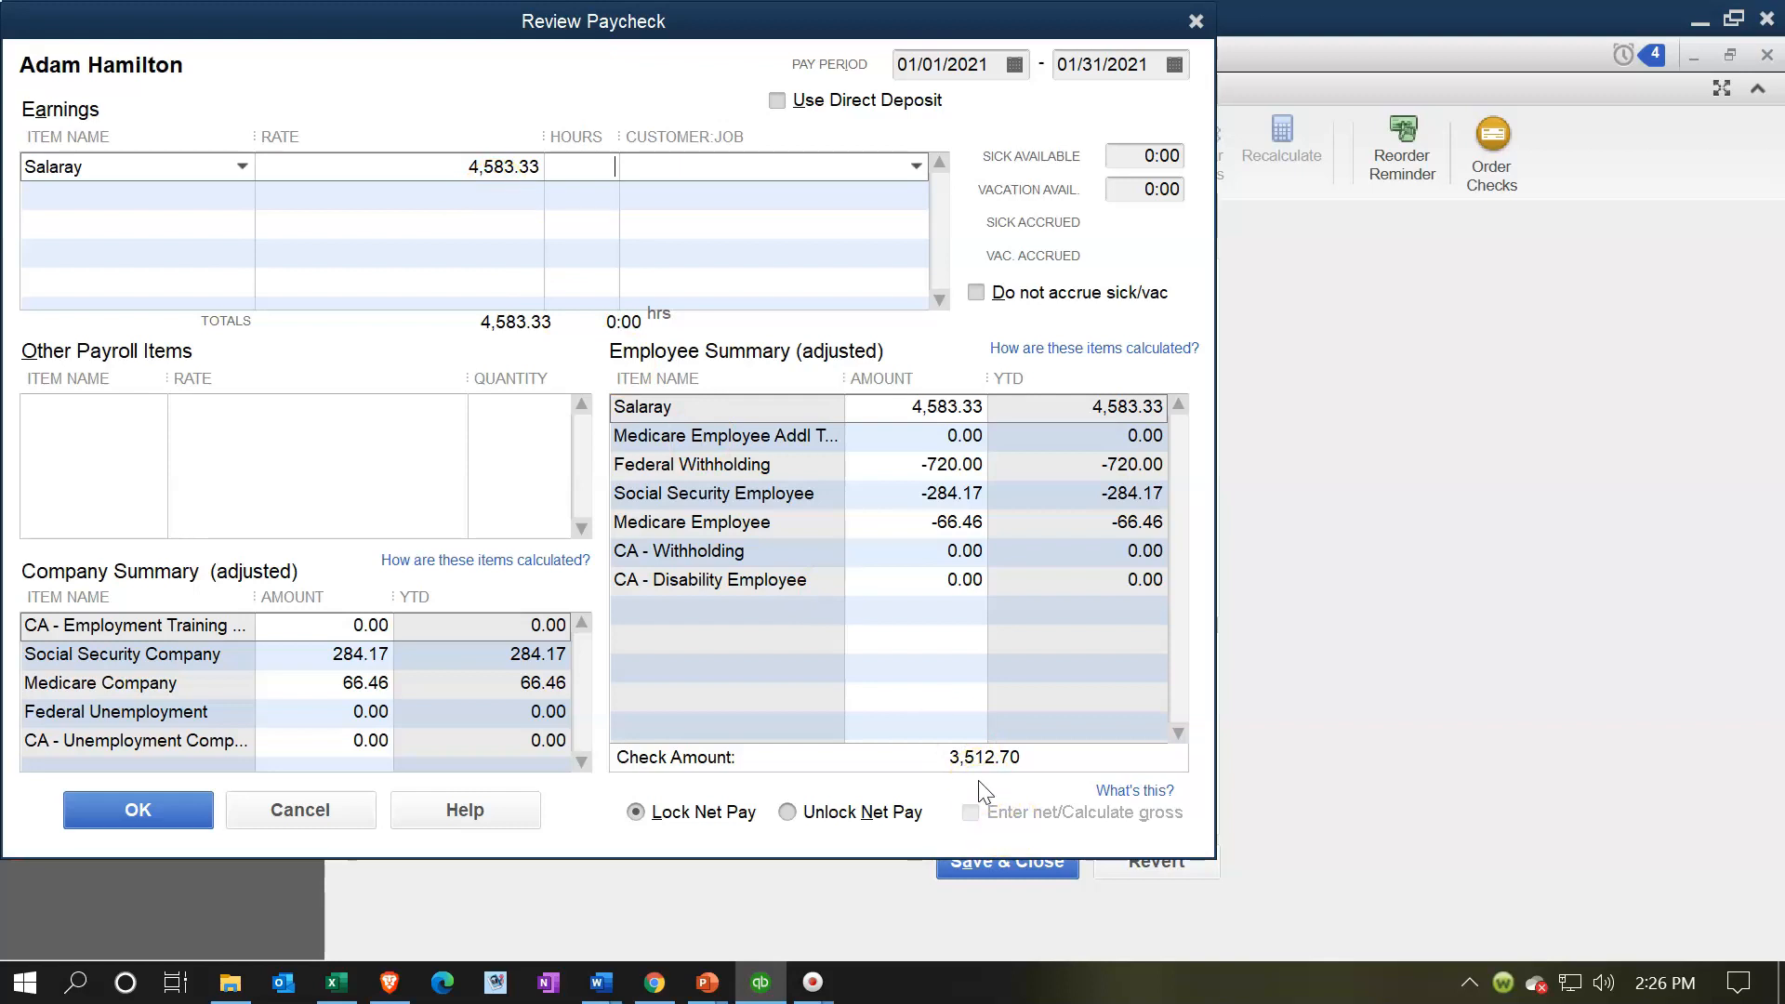
left_click(1196, 20)
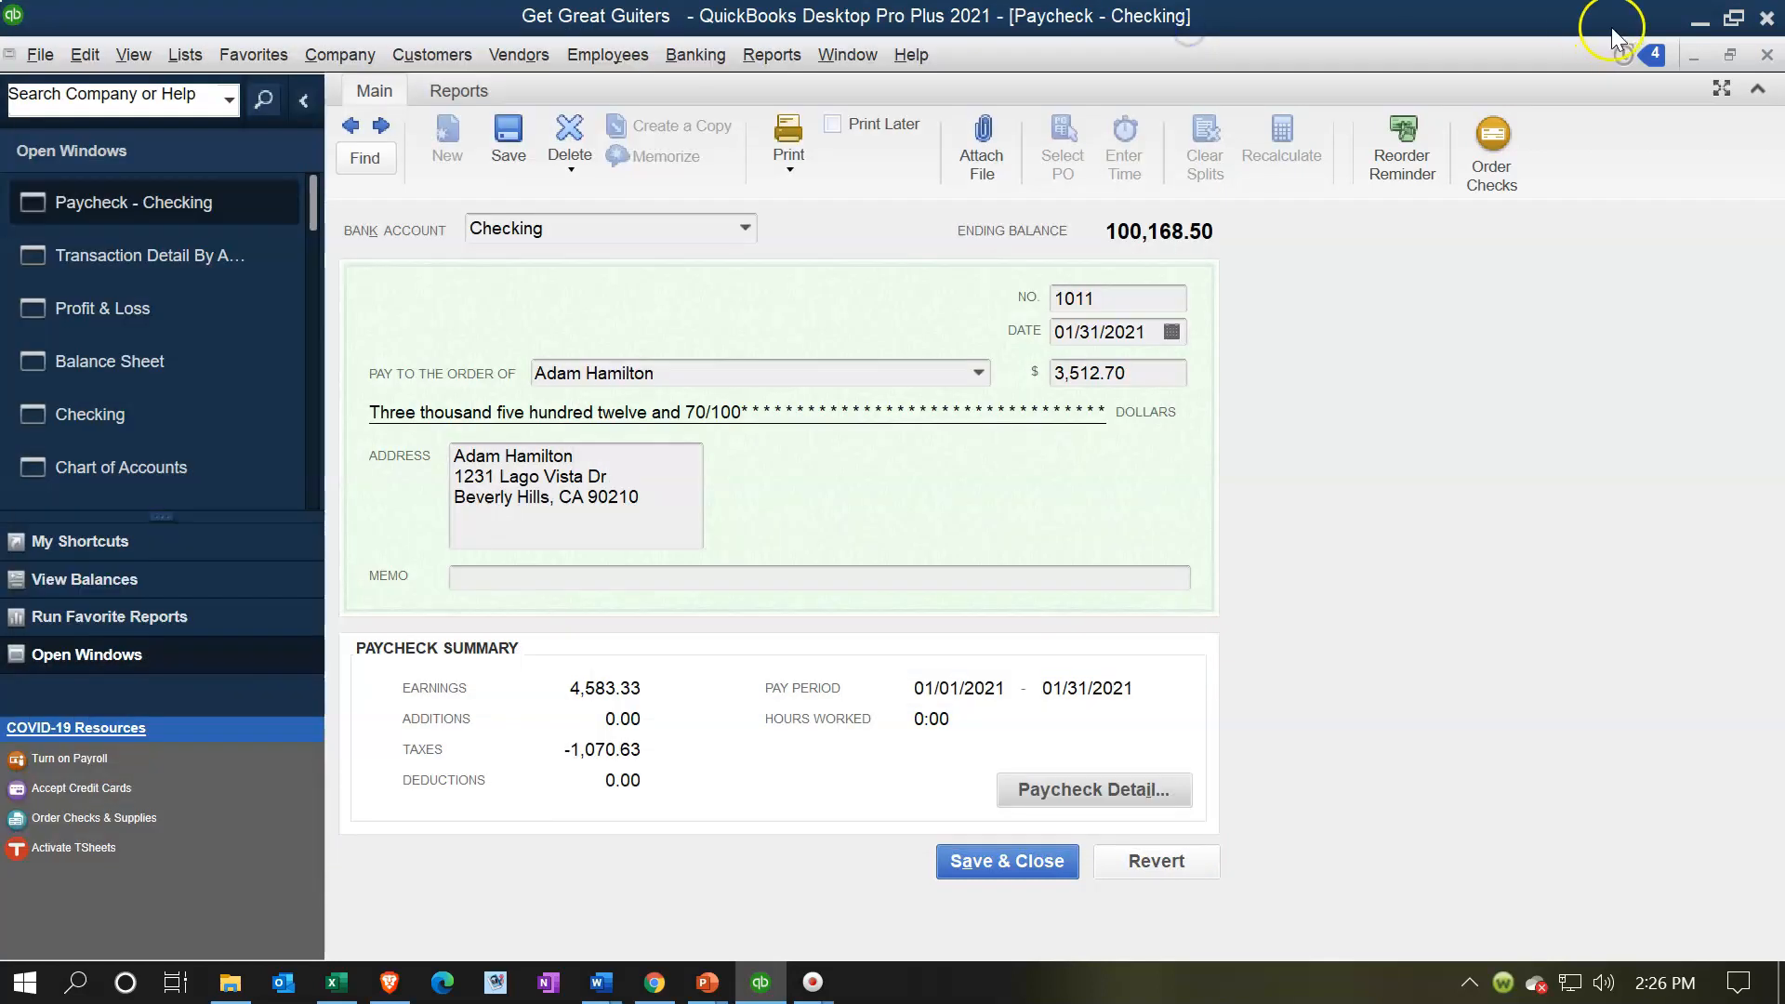
left_click(1764, 59)
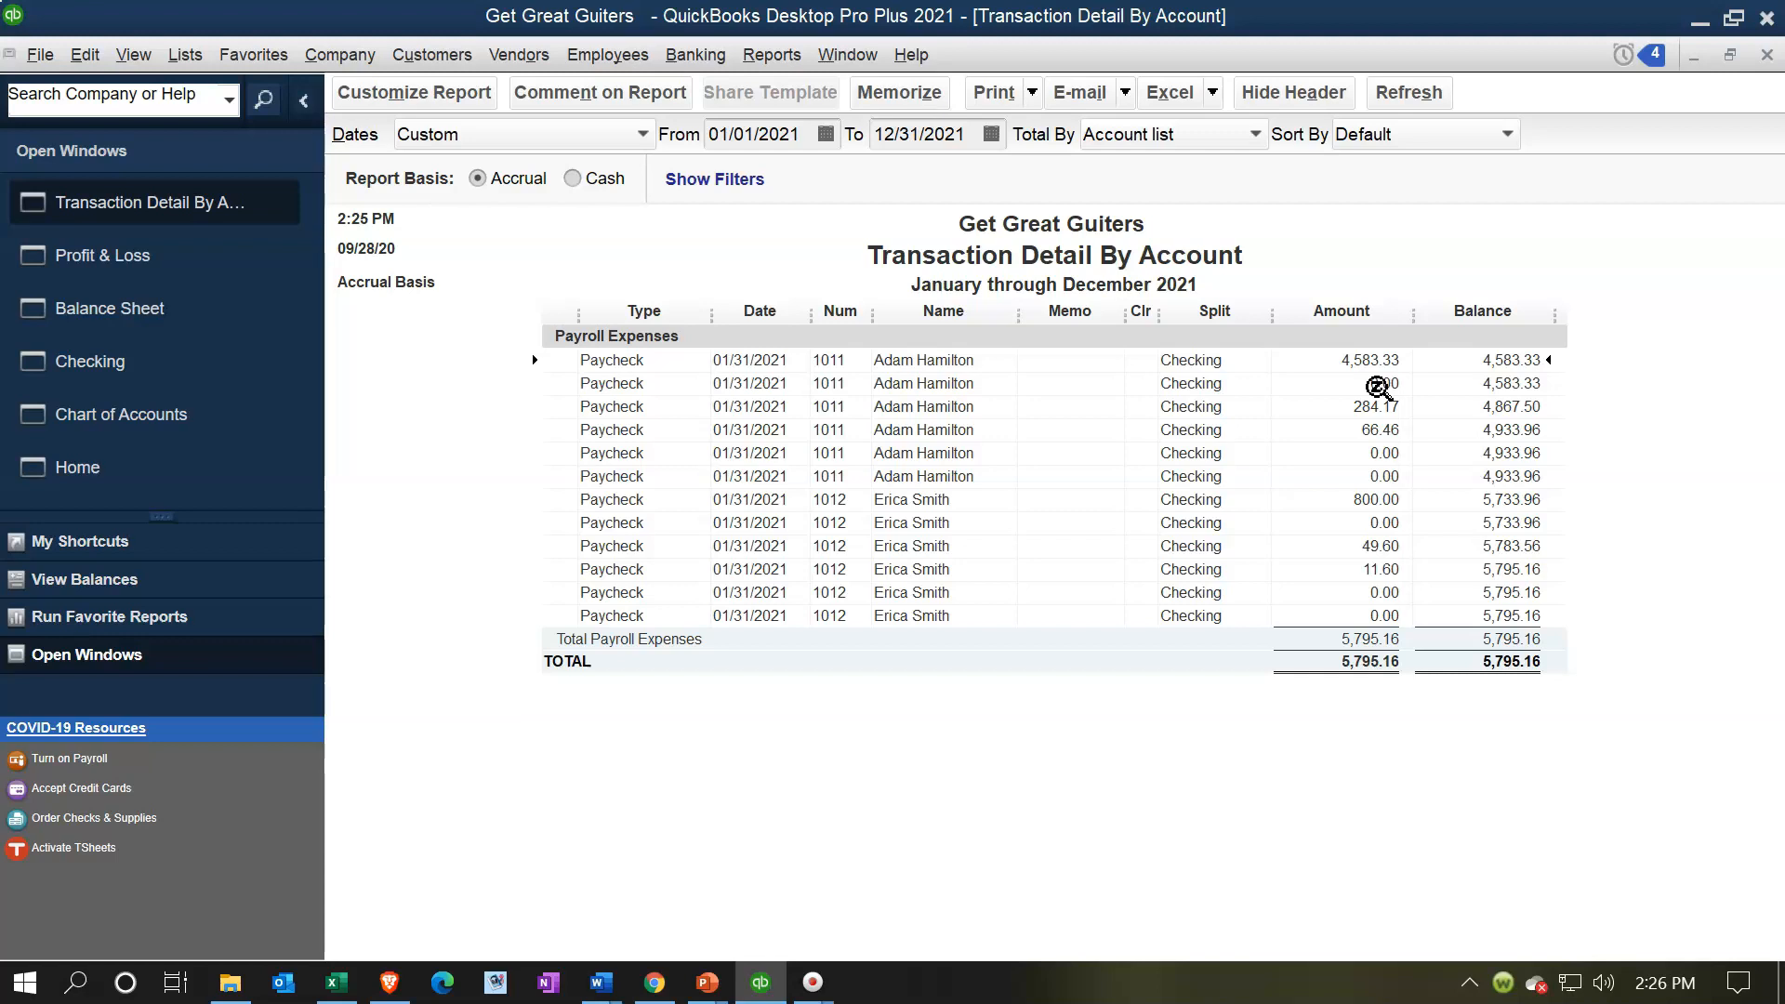
left_click(1766, 54)
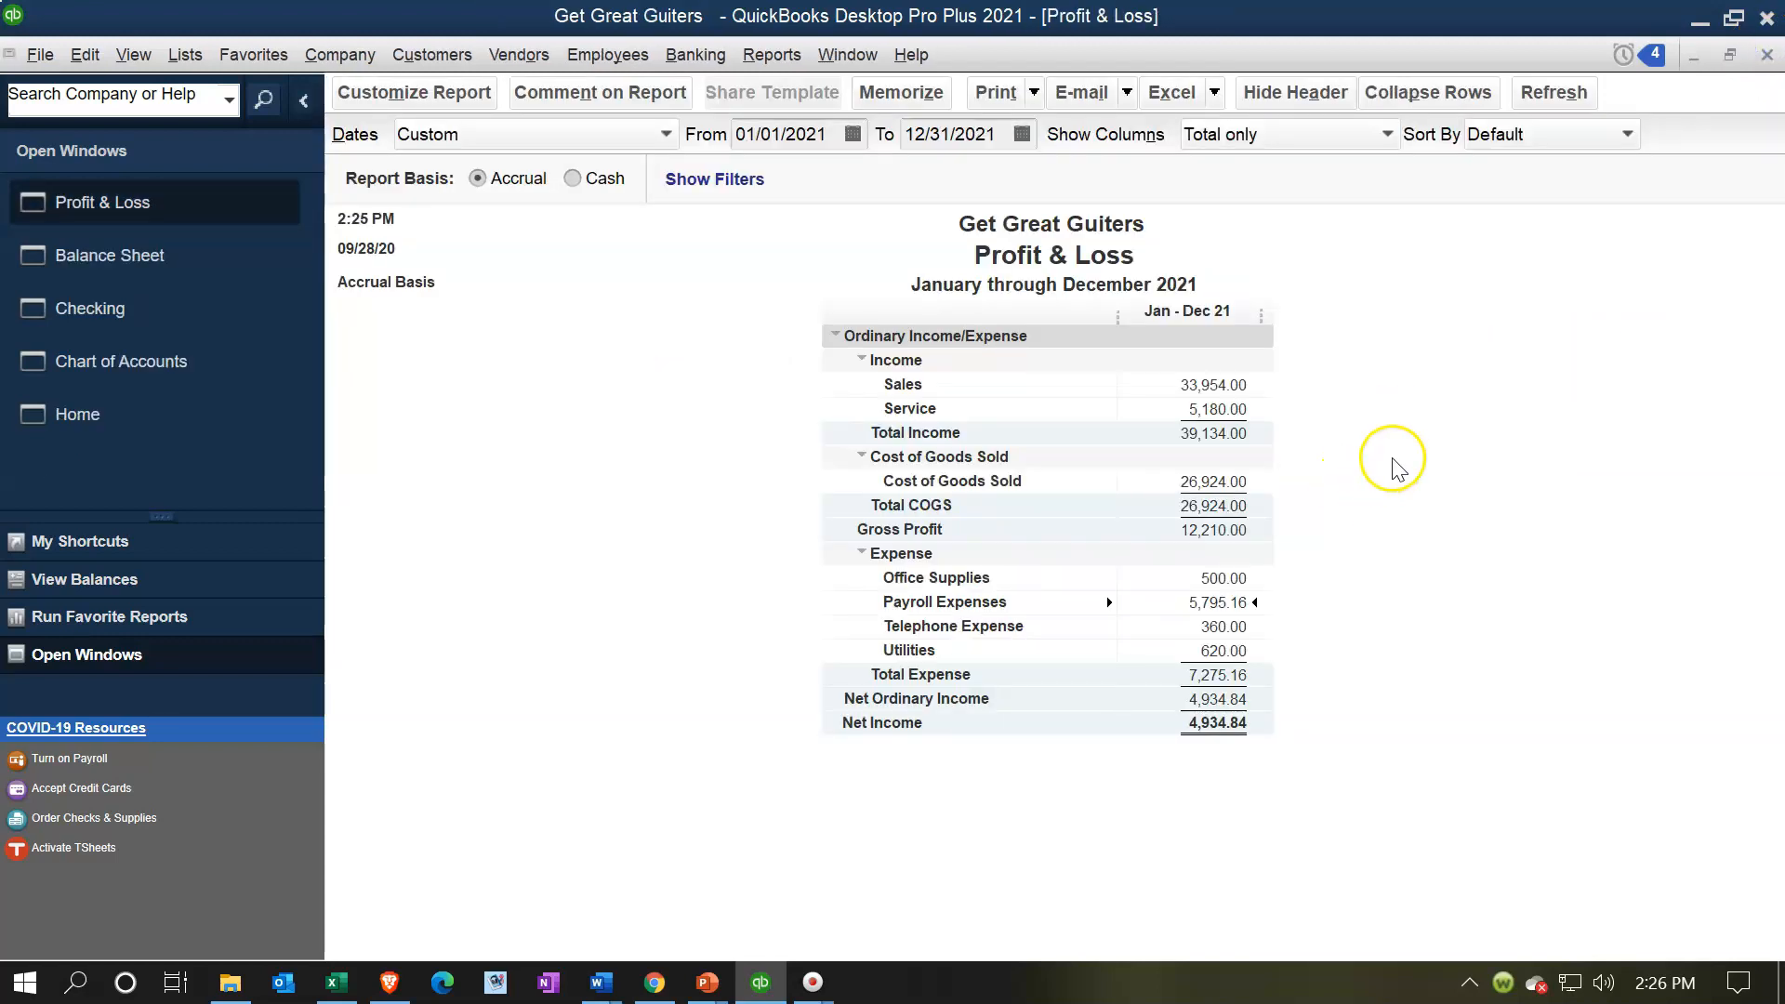
Trace the Balance Sheet's Payroll Liabilities balance to the paycheck detail of check 1011, and return to the Balance Sheet
left_click(183, 278)
scroll(751, 679, "down", 1)
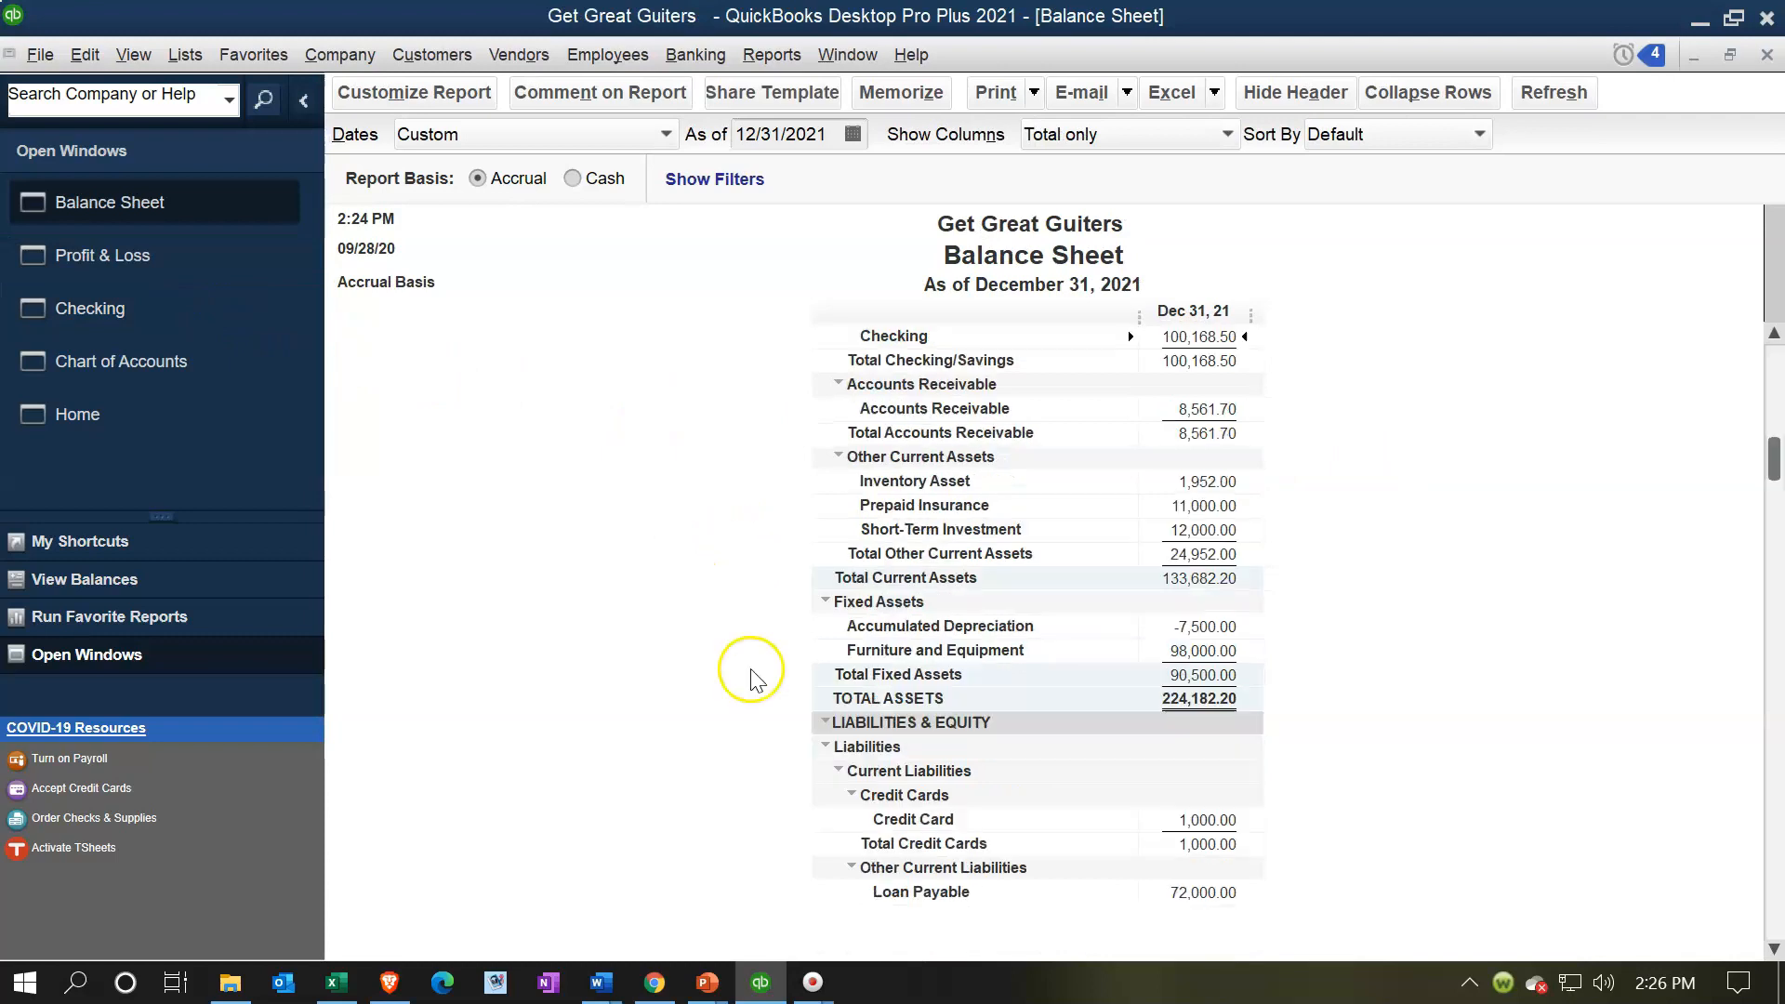
scroll(751, 678, "down", 3)
left_click(1188, 704)
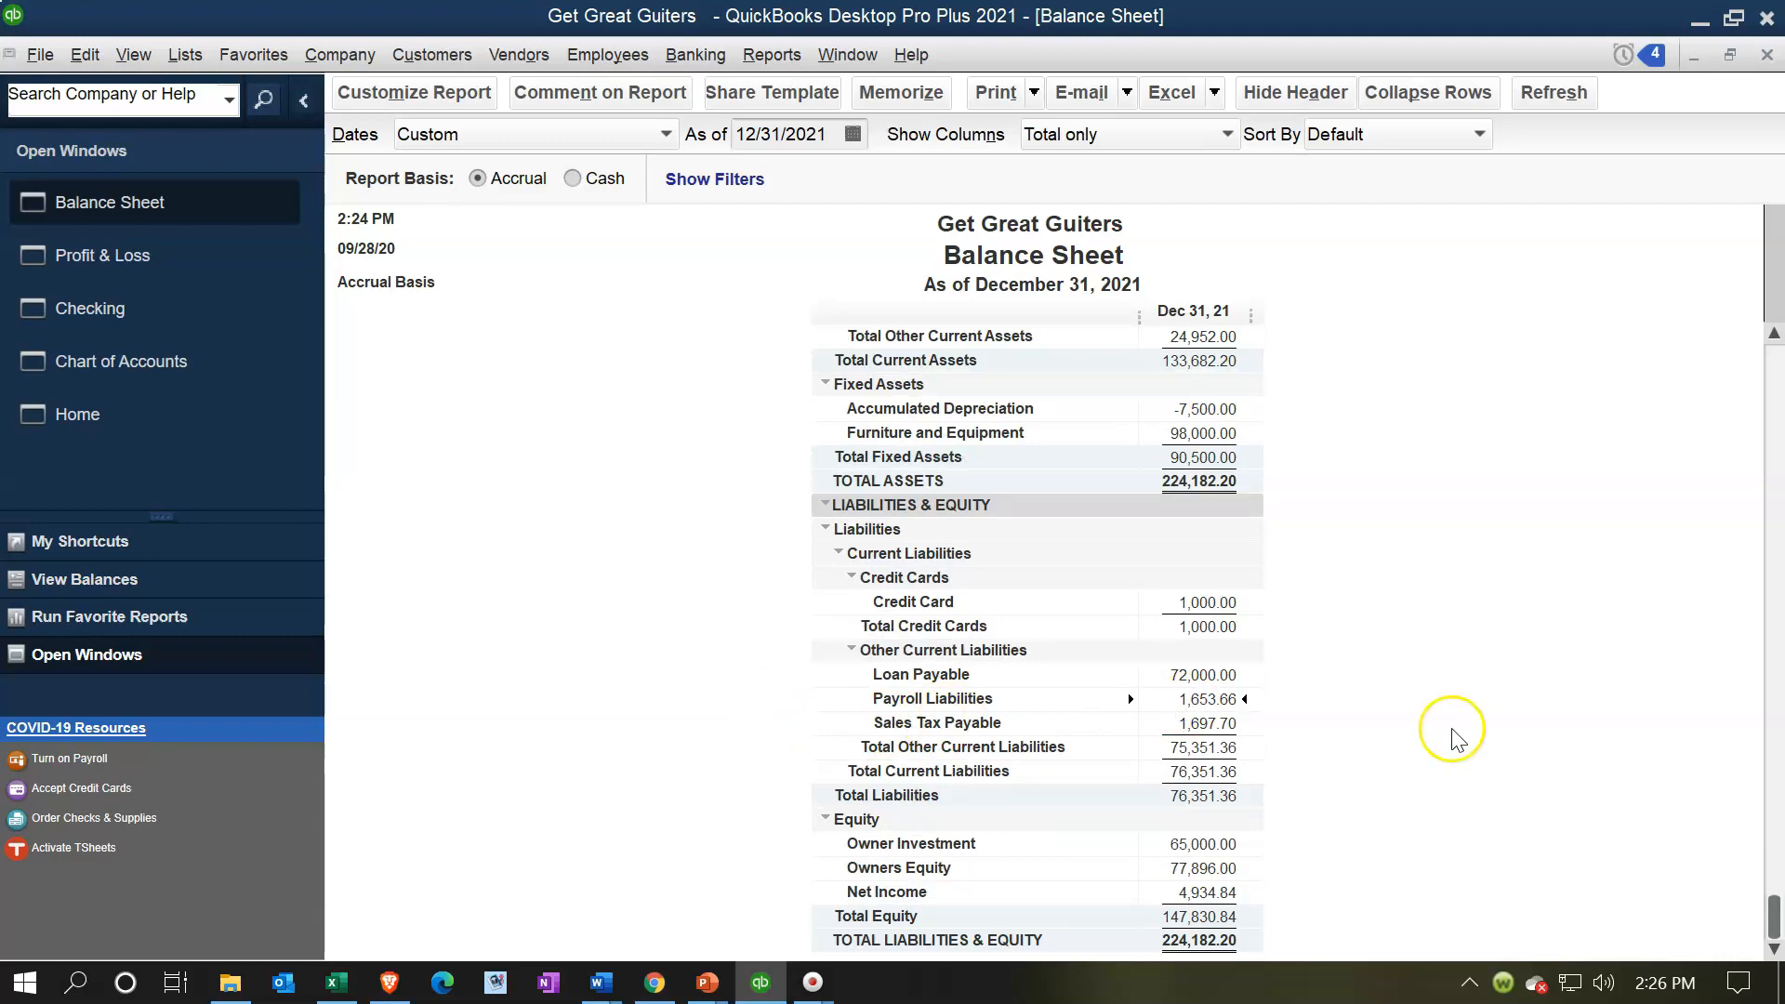
double_click(1203, 700)
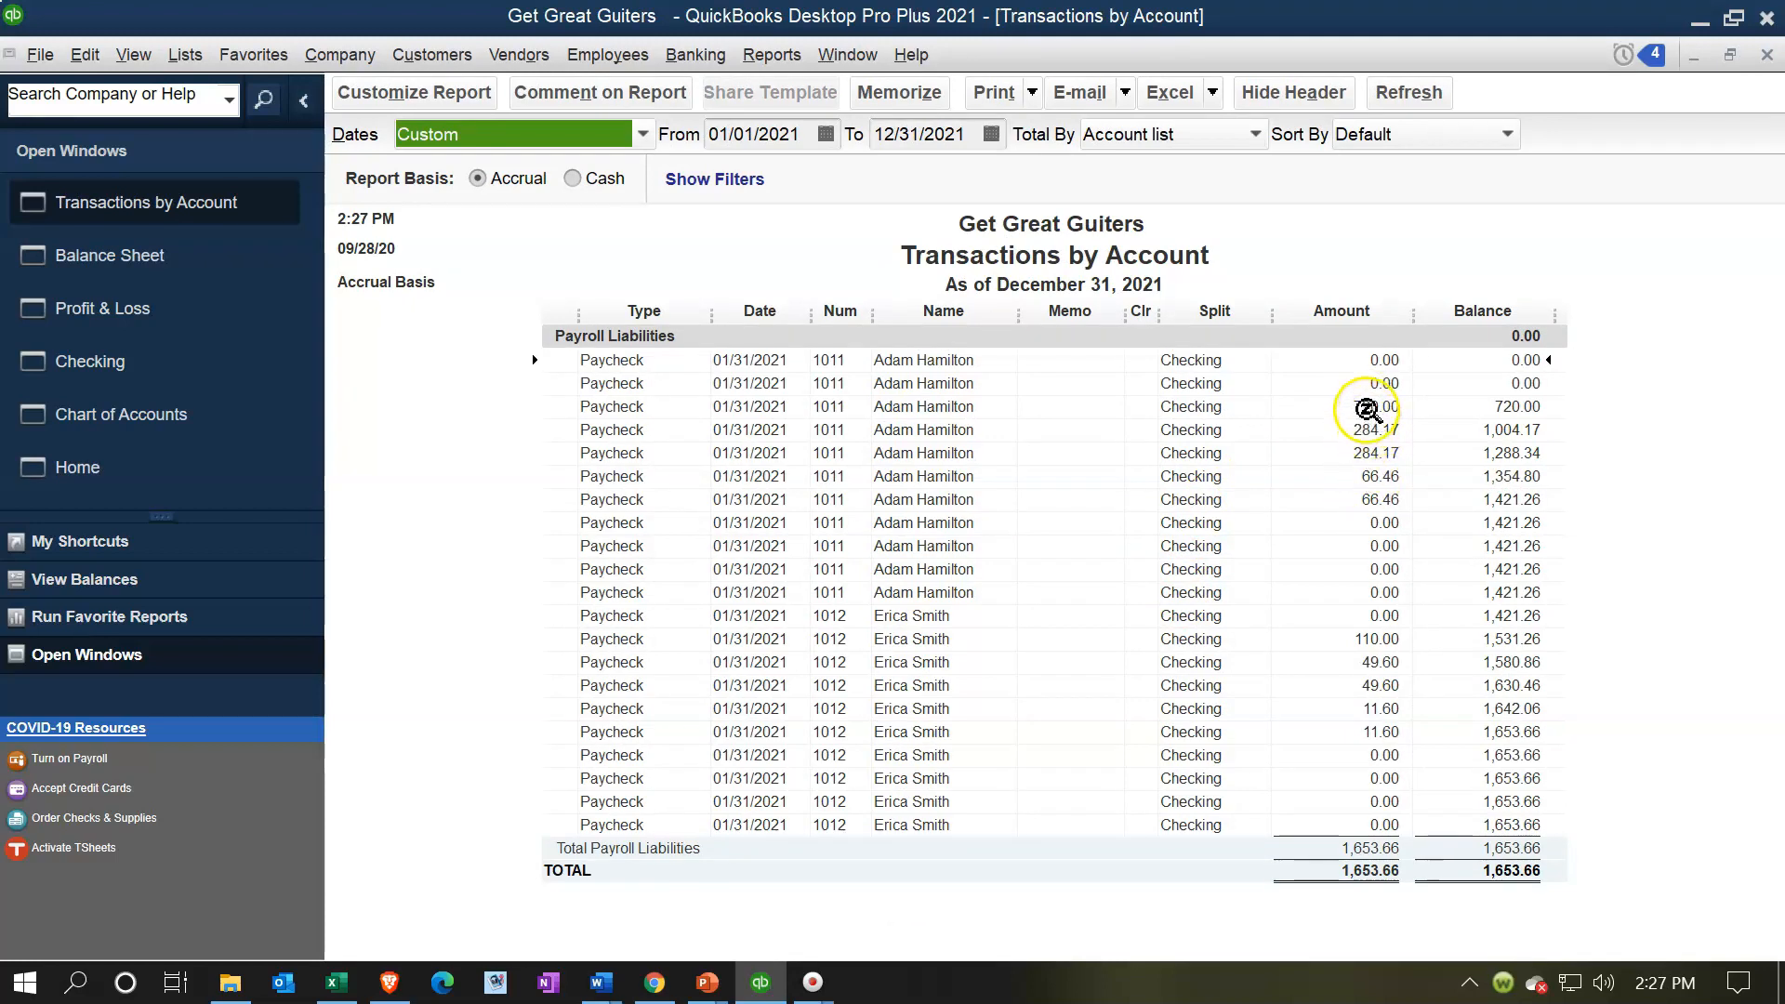
double_click(1367, 409)
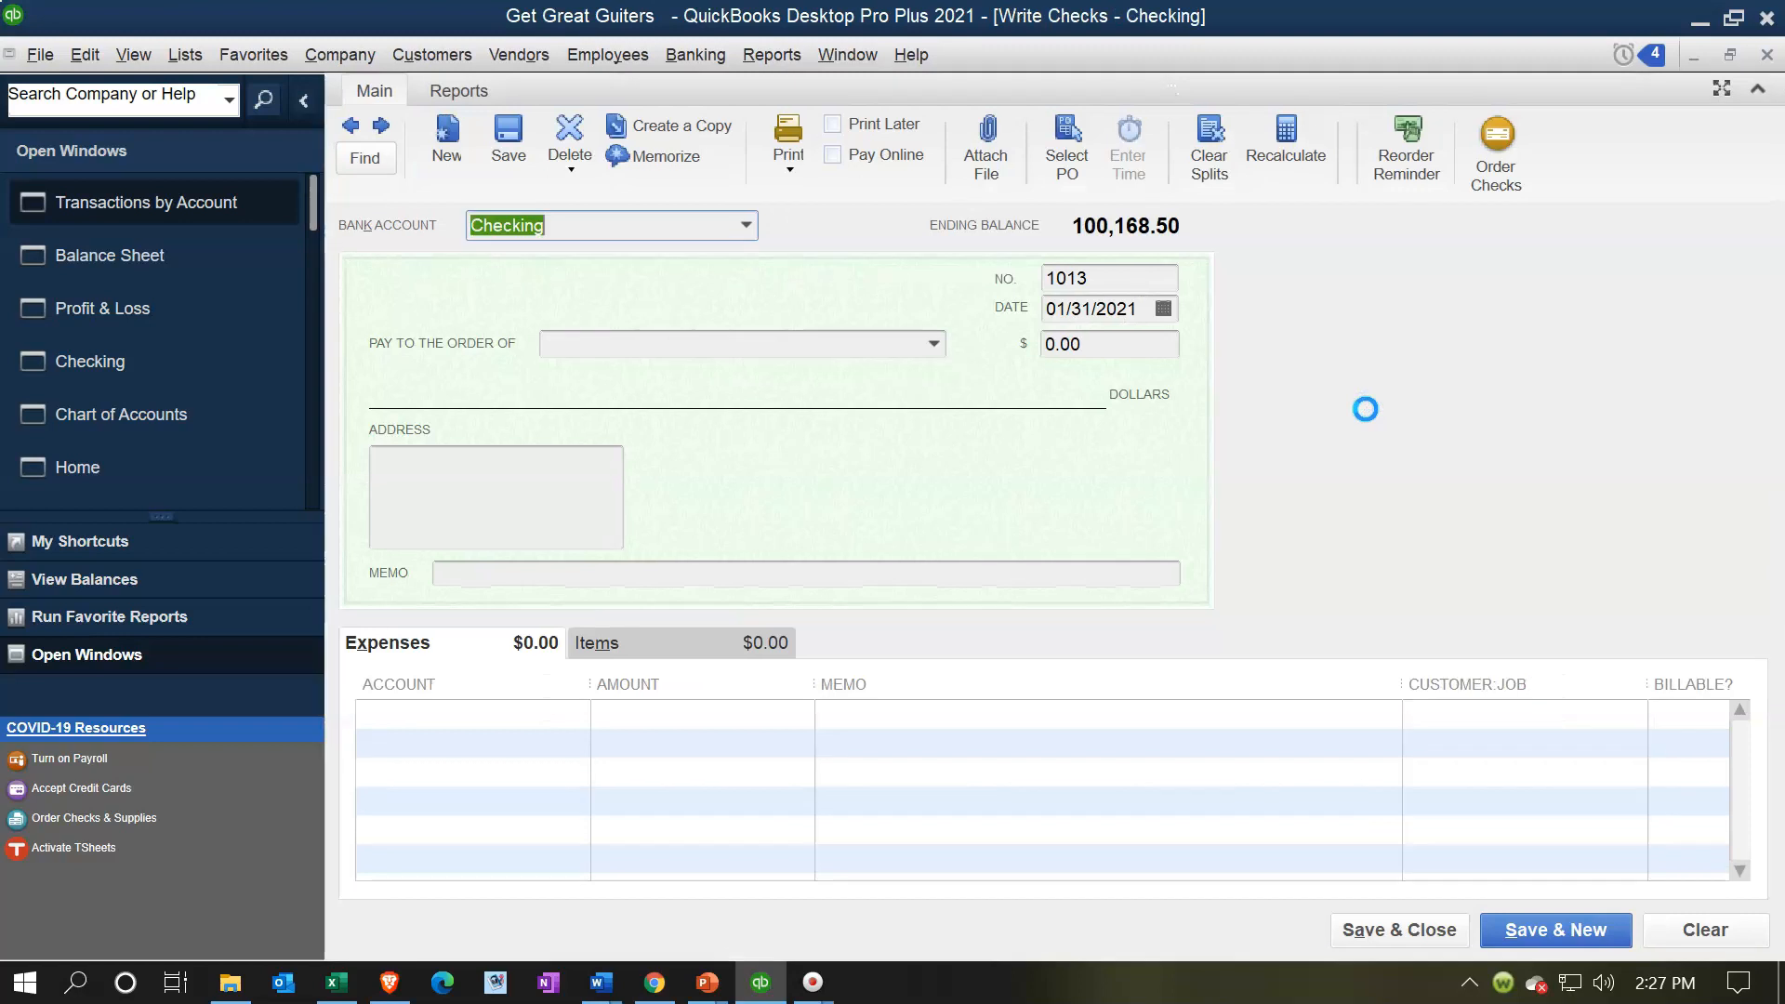
left_click(1147, 799)
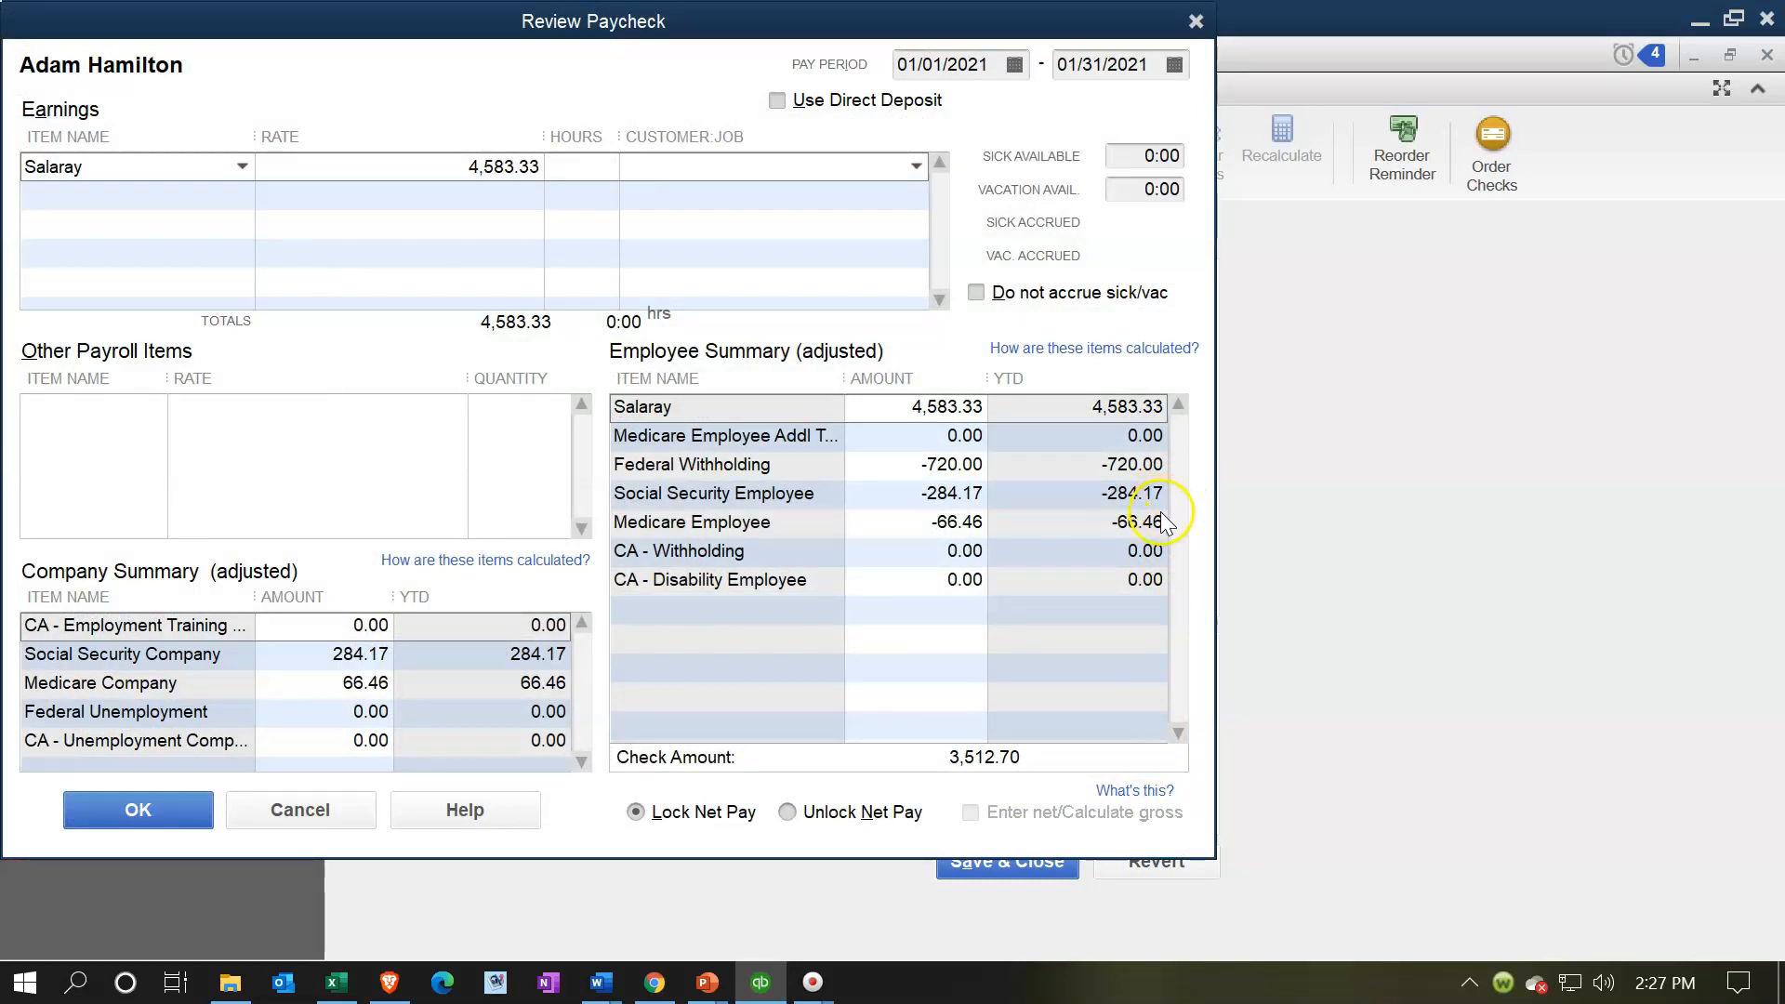
left_click(1193, 22)
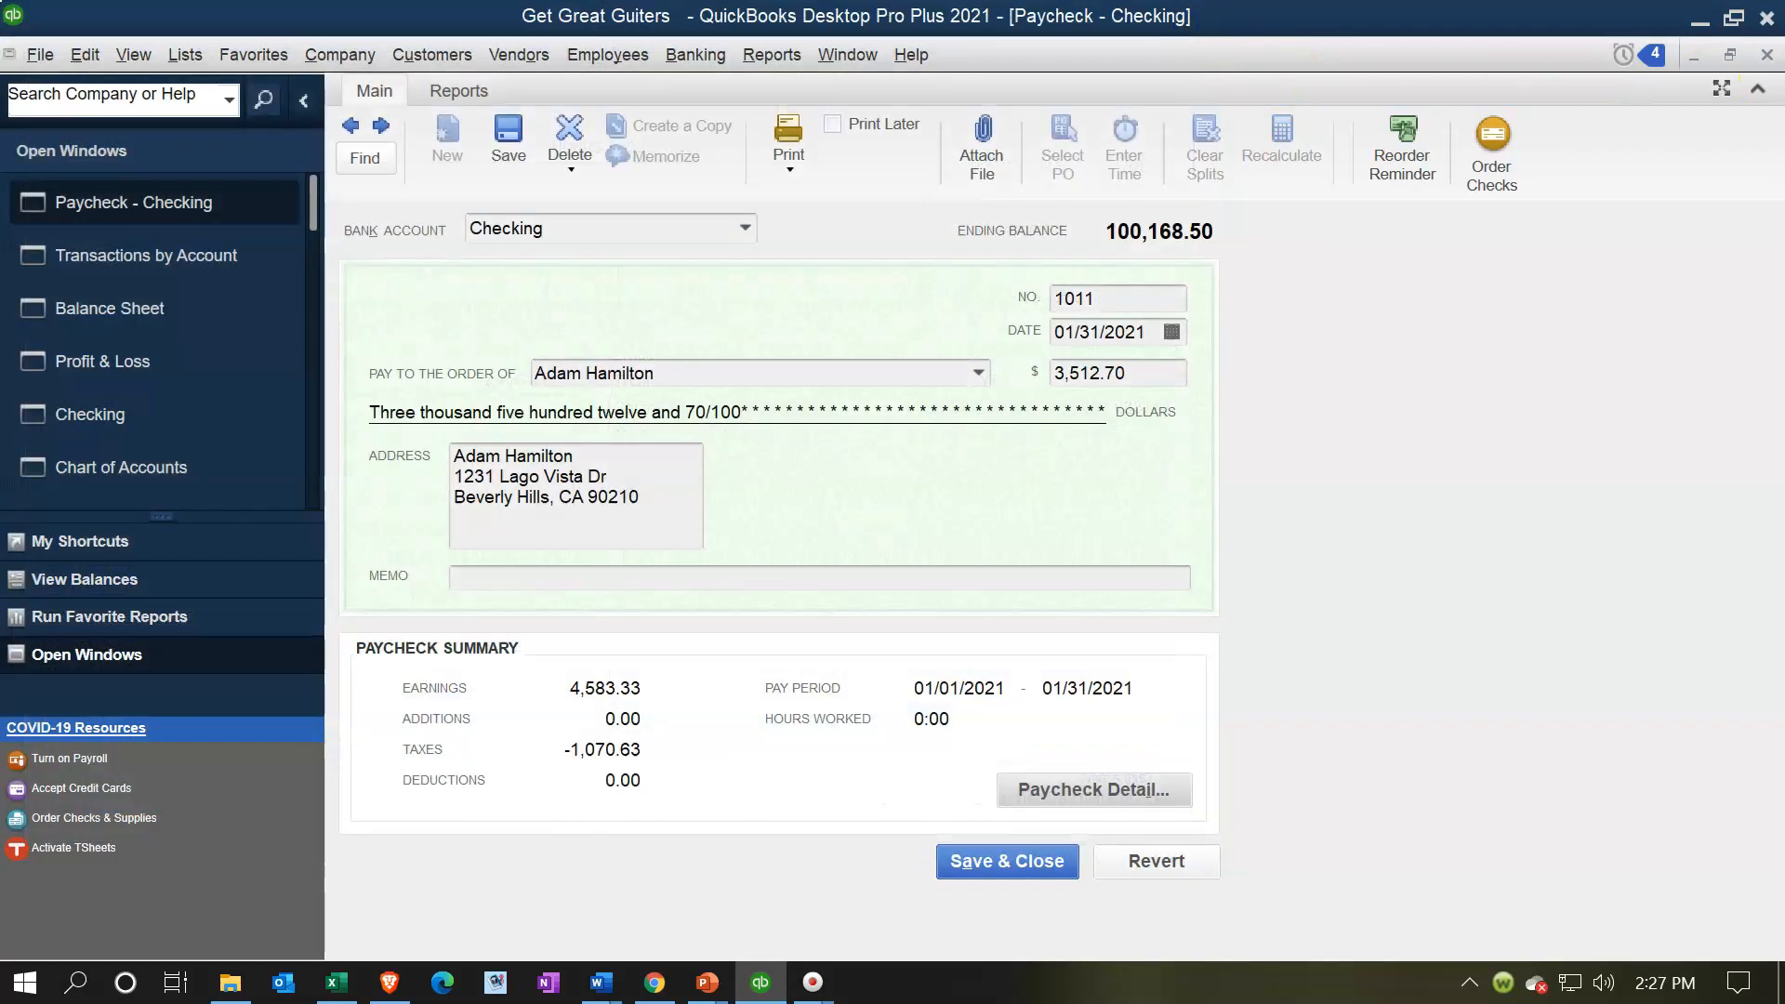
left_click(1763, 57)
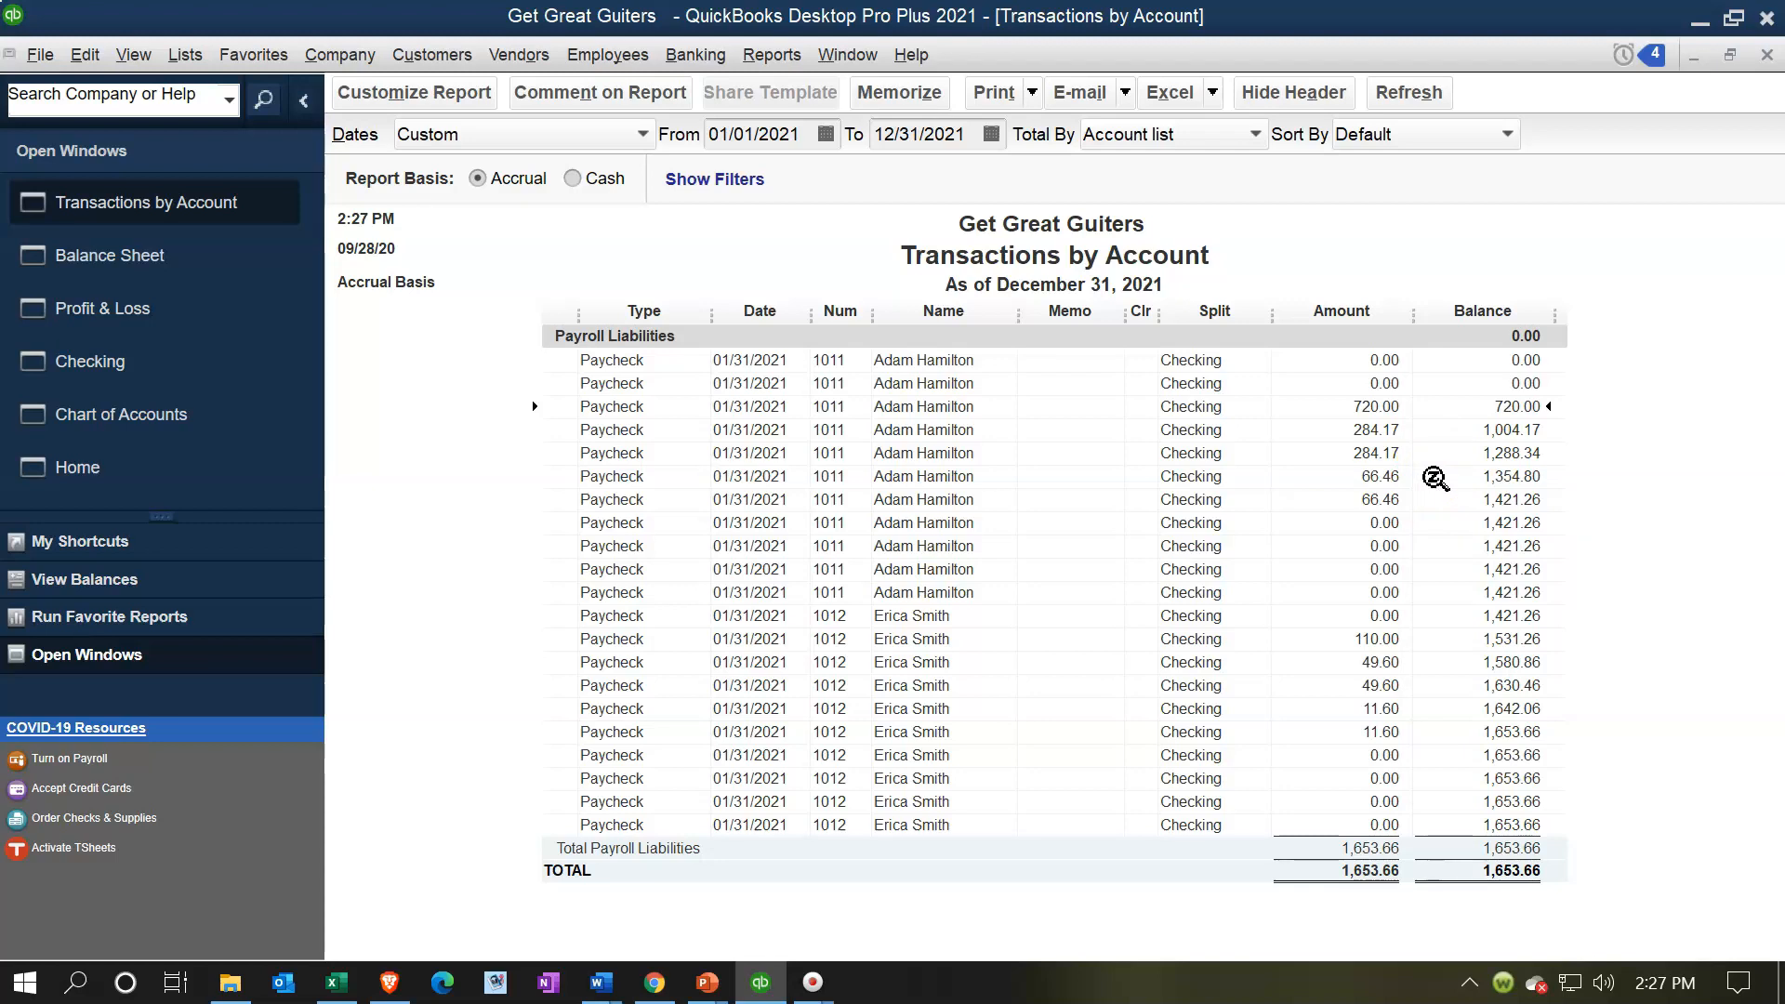
left_click(1766, 56)
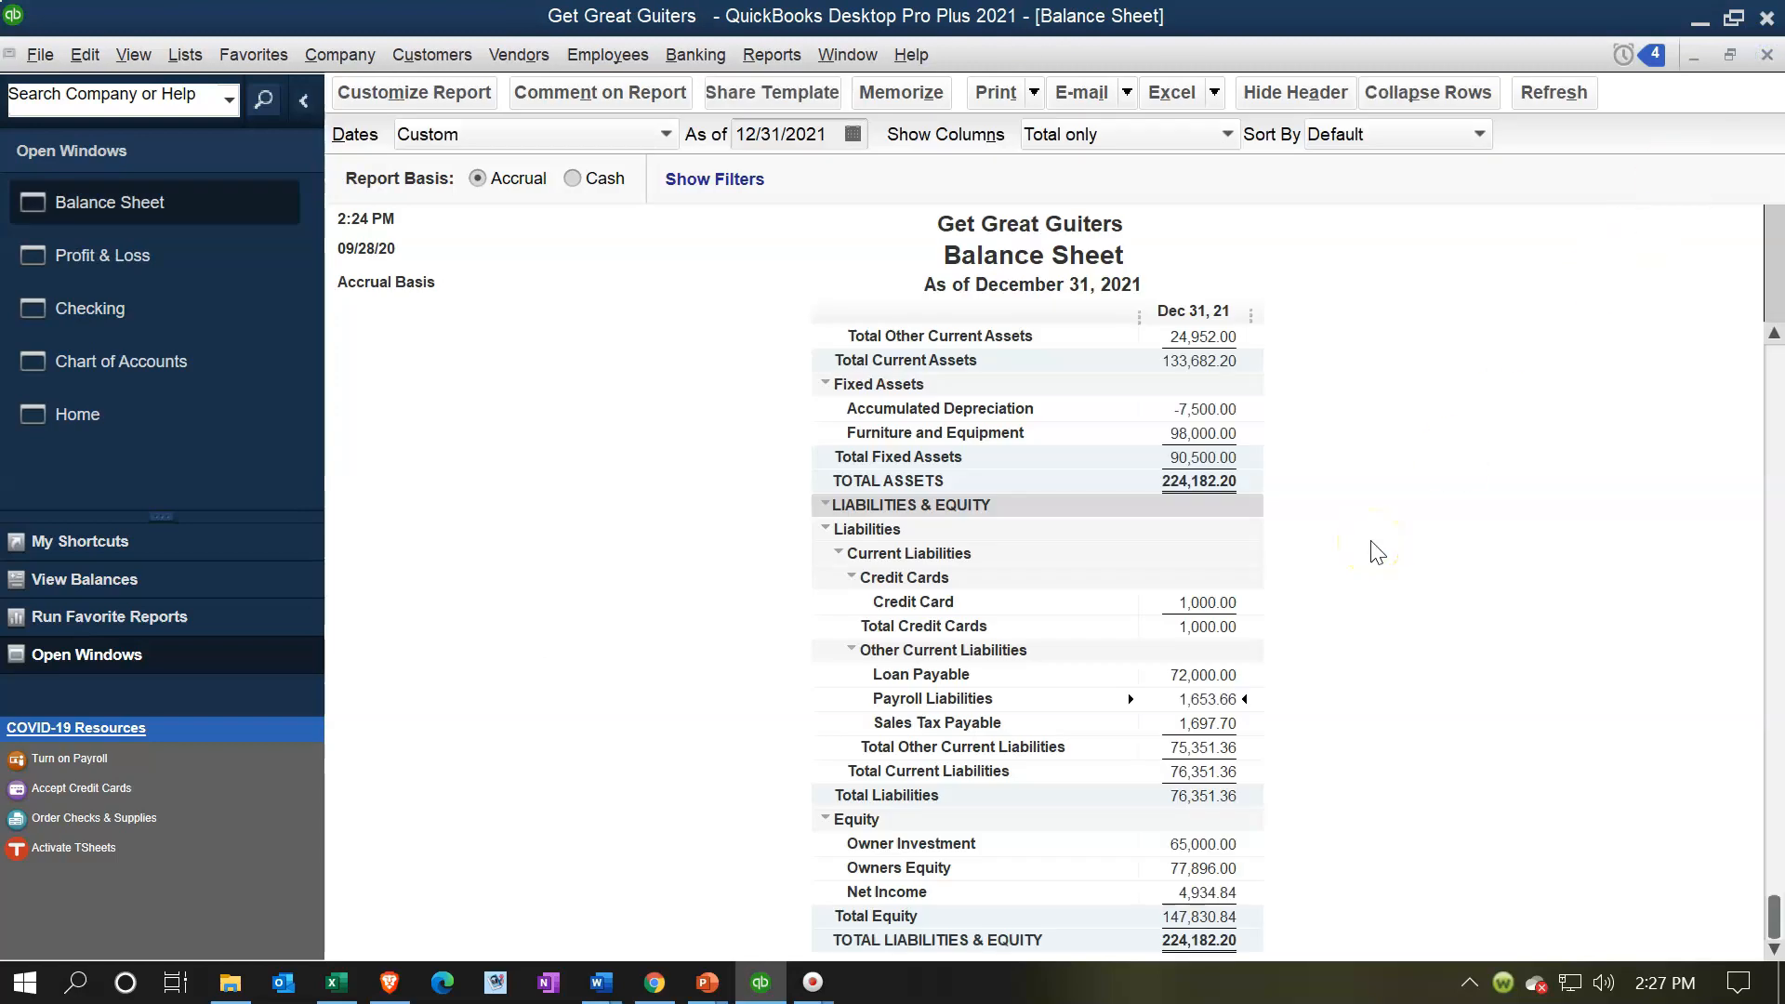
Switch to Excel to review the employer taxes in H5:I6 and the first employee's withholdings in D5:F5 of the payroll register
left_click(323, 991)
left_click(680, 730)
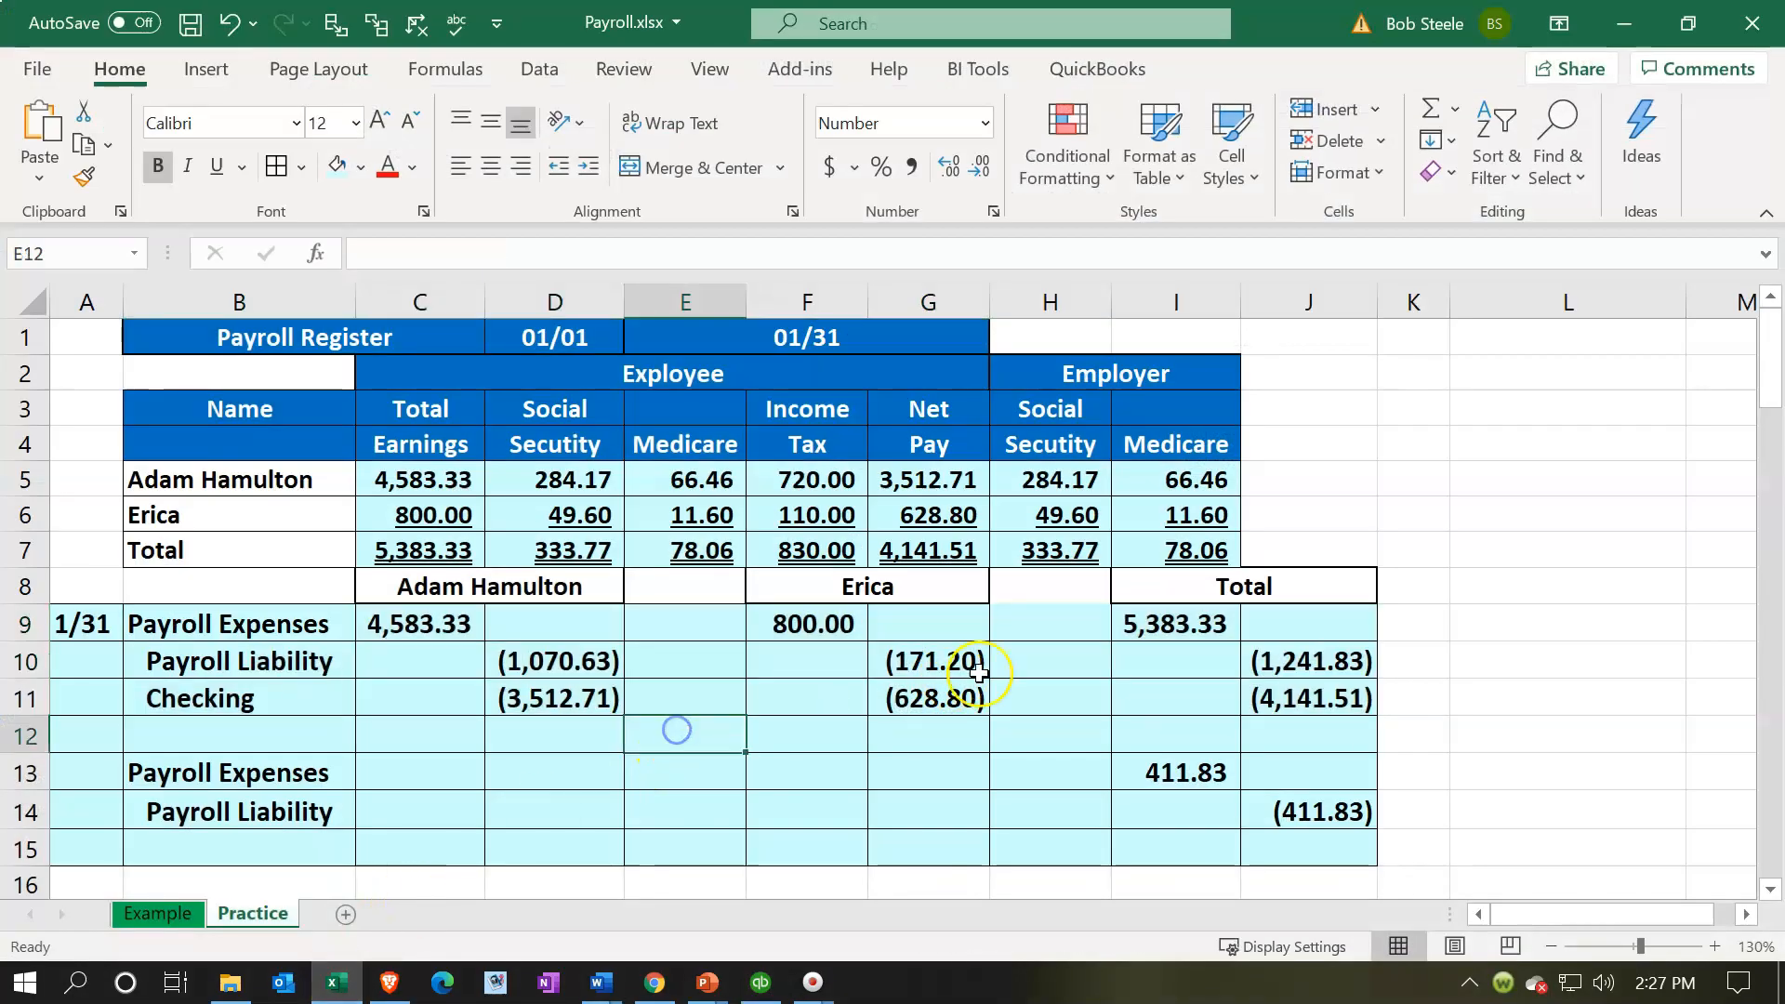
left_click_drag(1068, 480, 1142, 526)
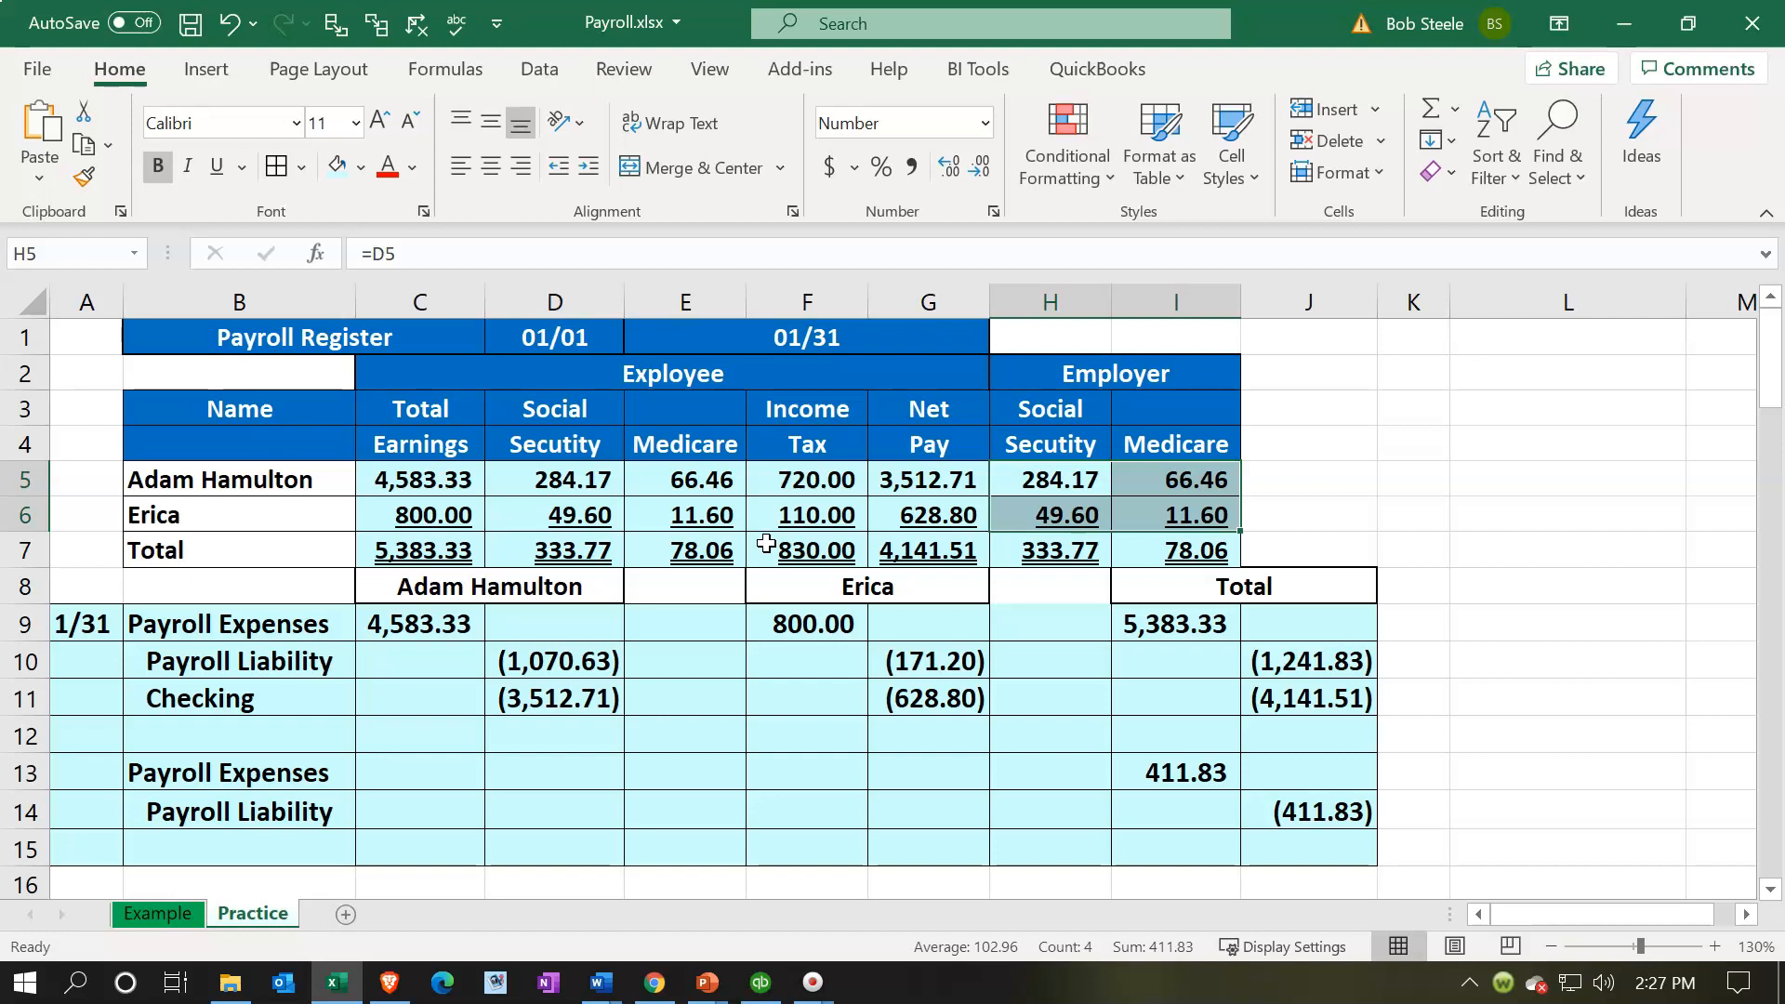
left_click_drag(589, 474, 787, 485)
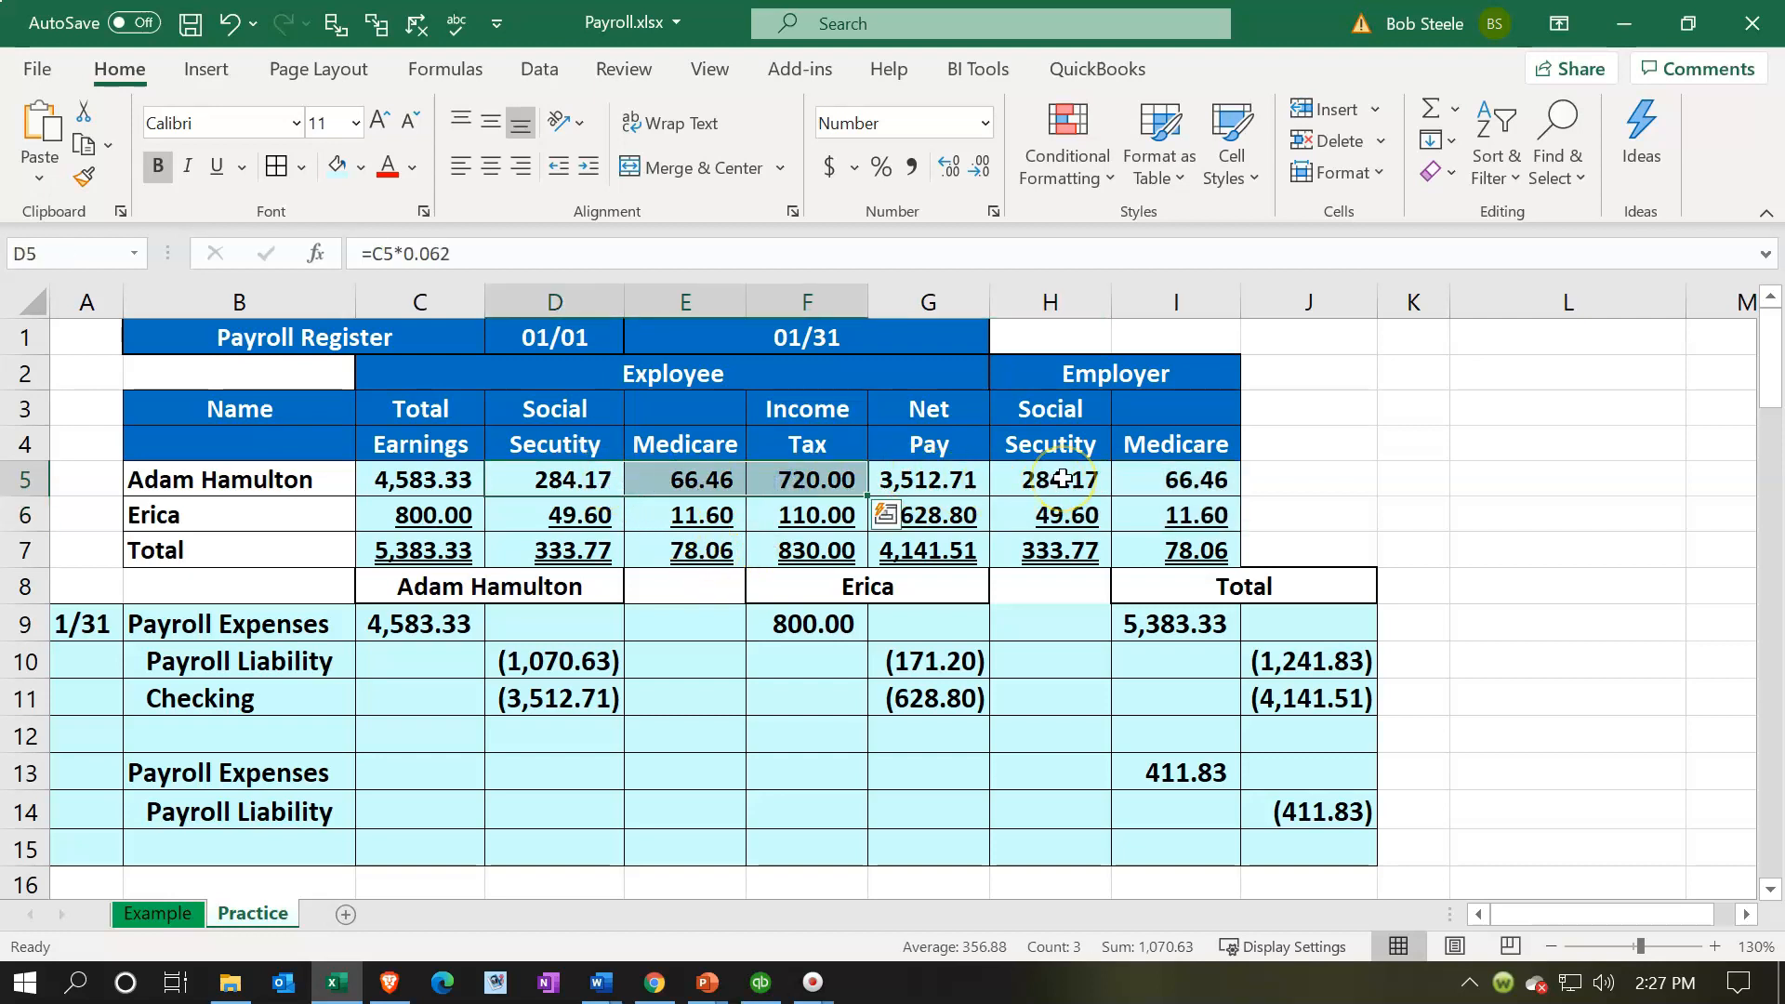
left_click_drag(1063, 479, 1153, 479)
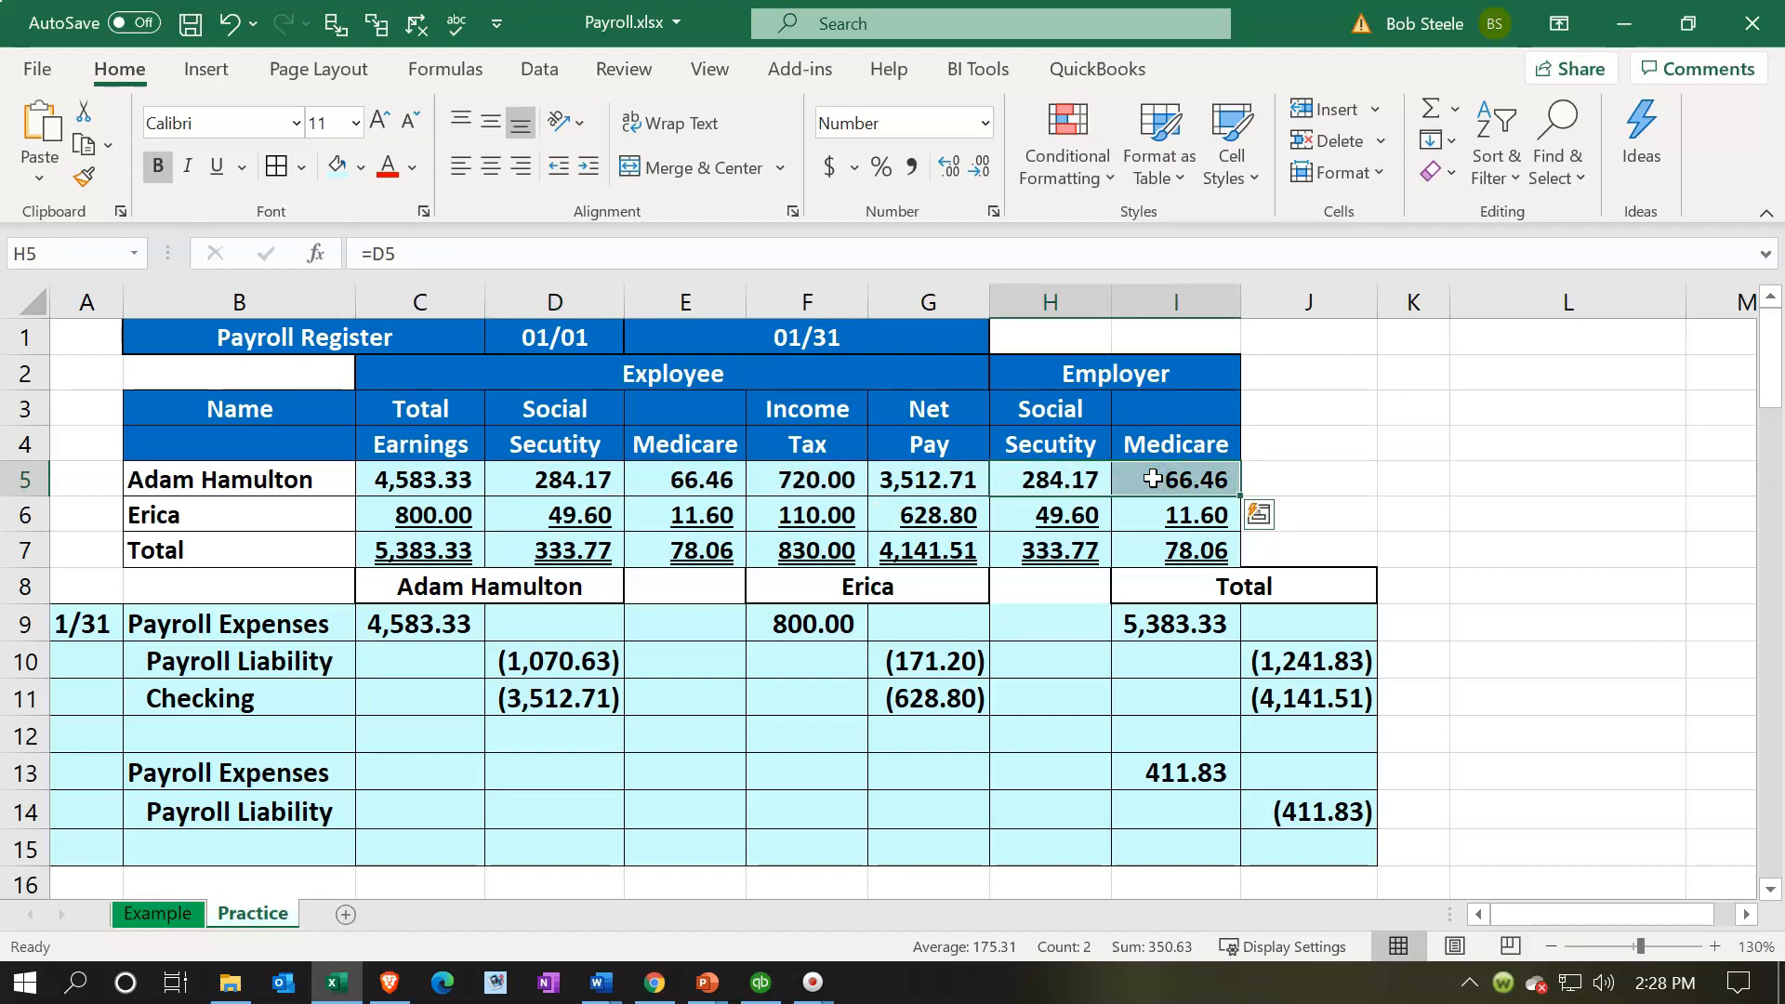
Switch back to QuickBooks, examine the transactions behind the Balance Sheet's Payroll Liabilities balance, and return to the report
left_click(760, 982)
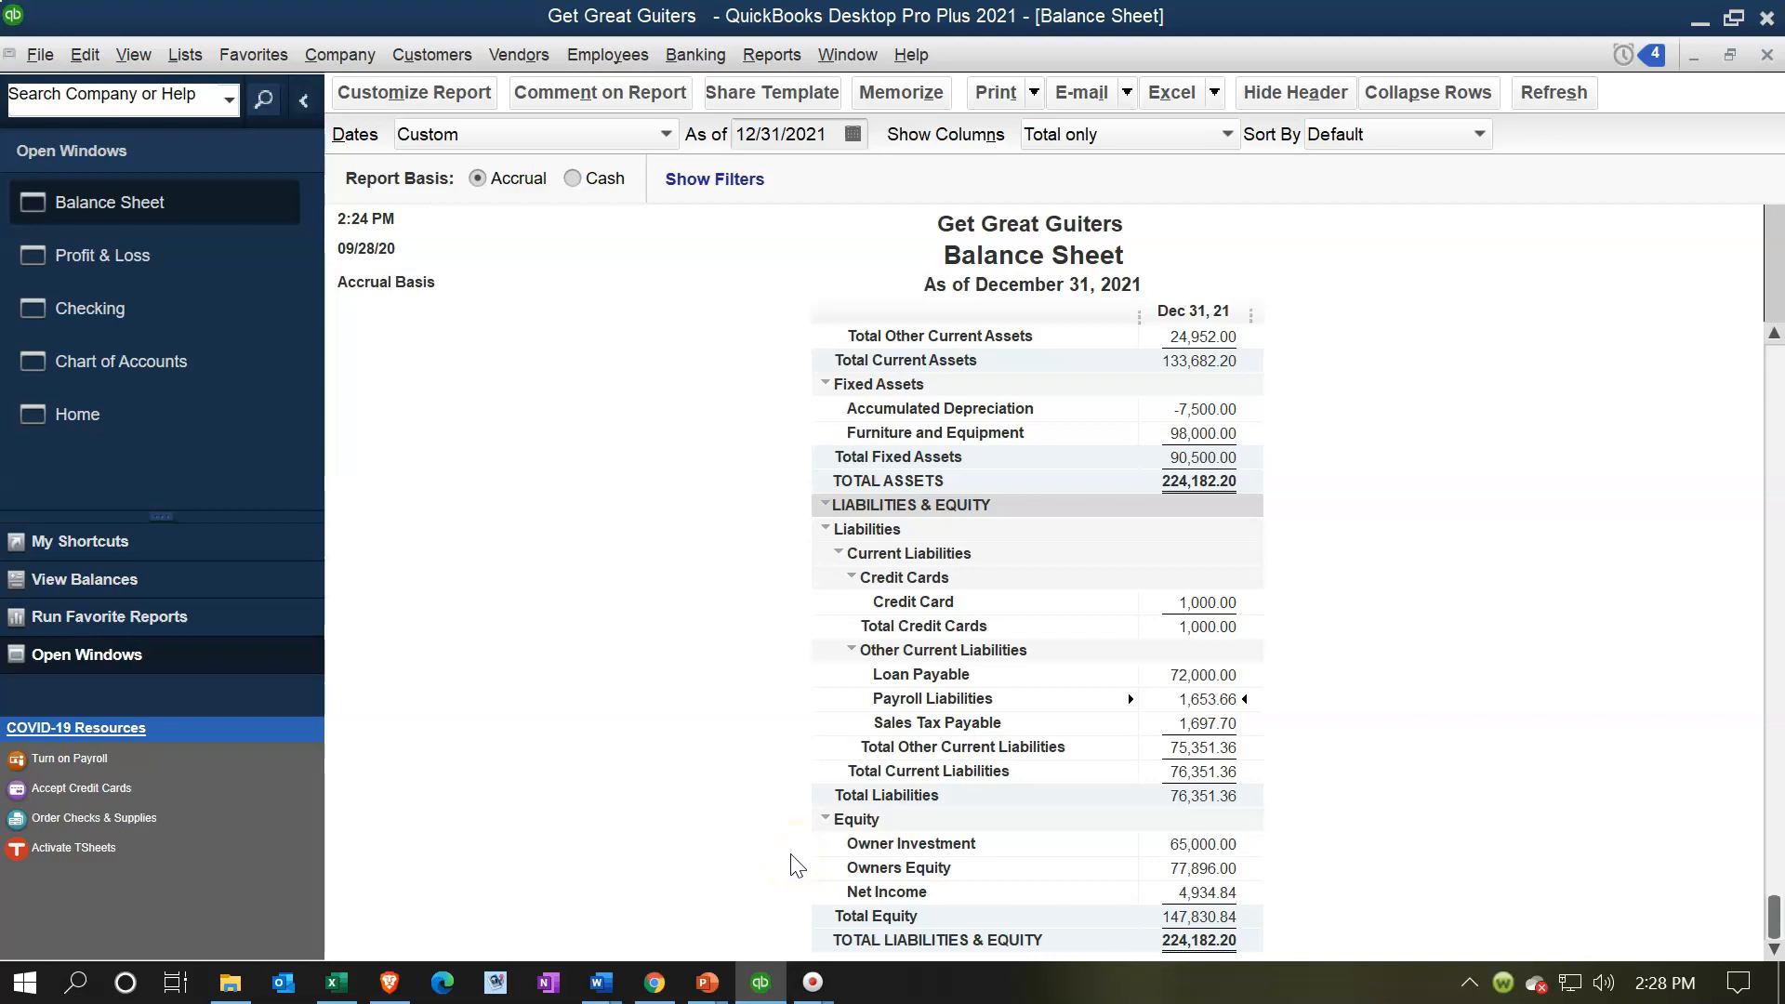
double_click(1199, 704)
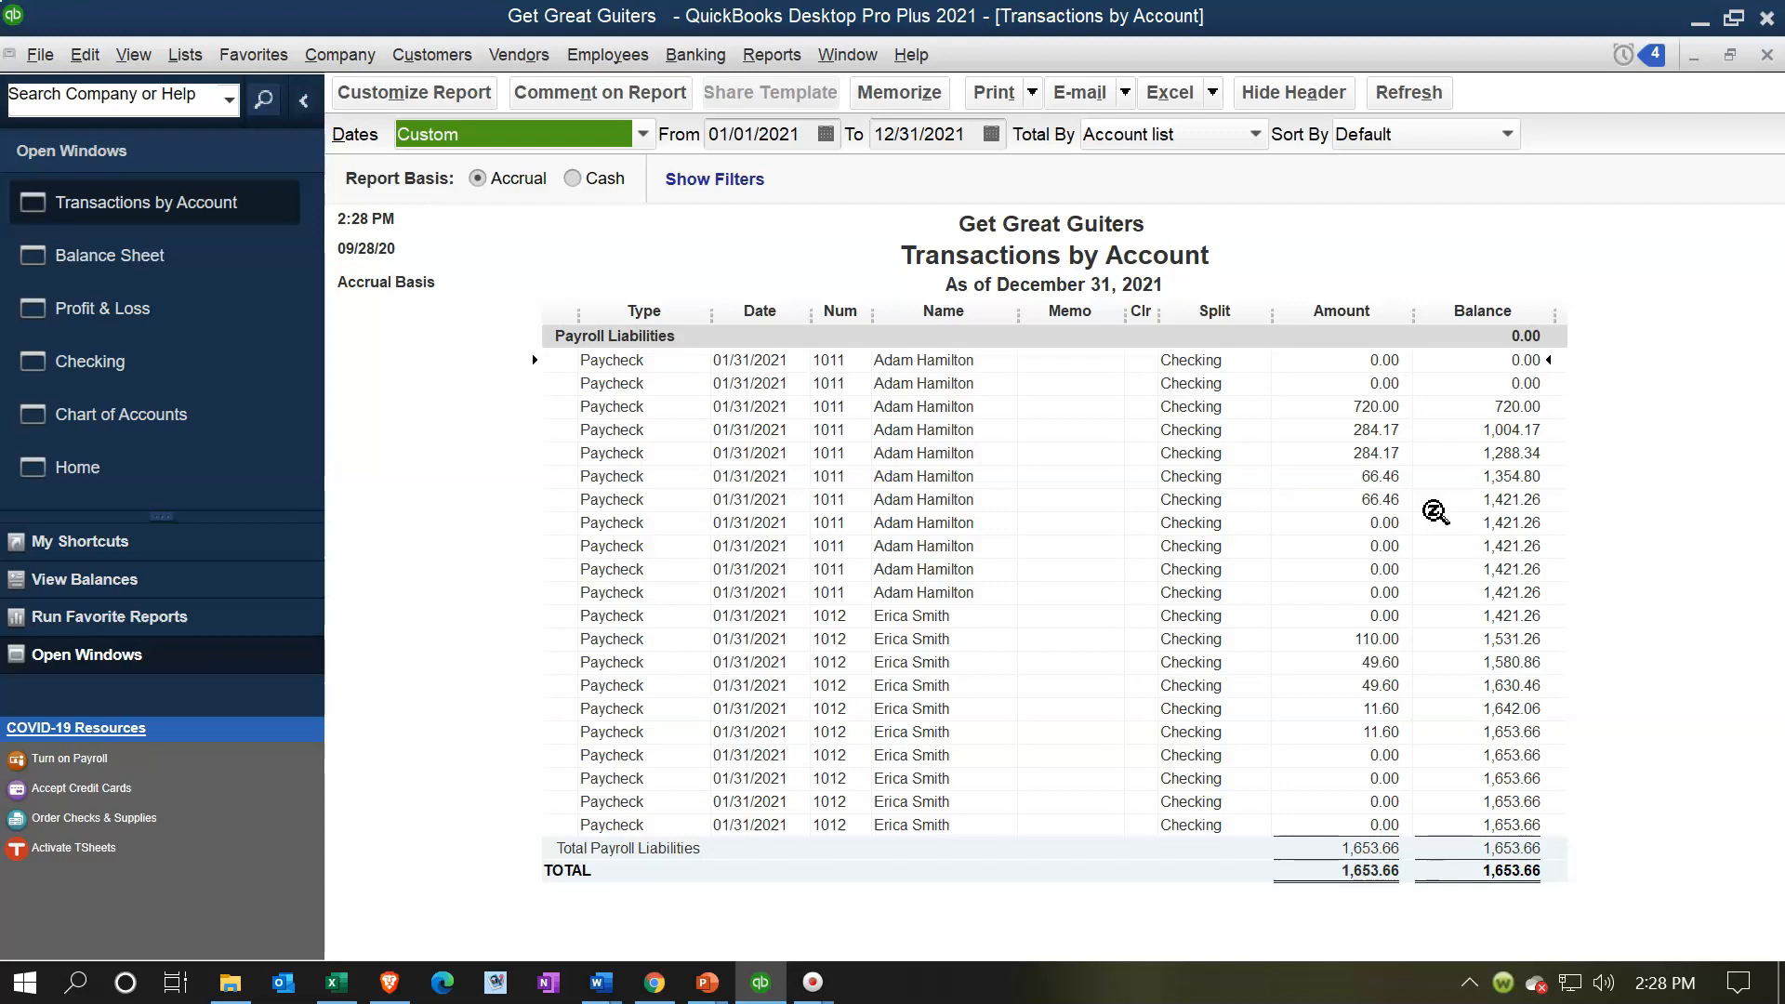
left_click(1766, 56)
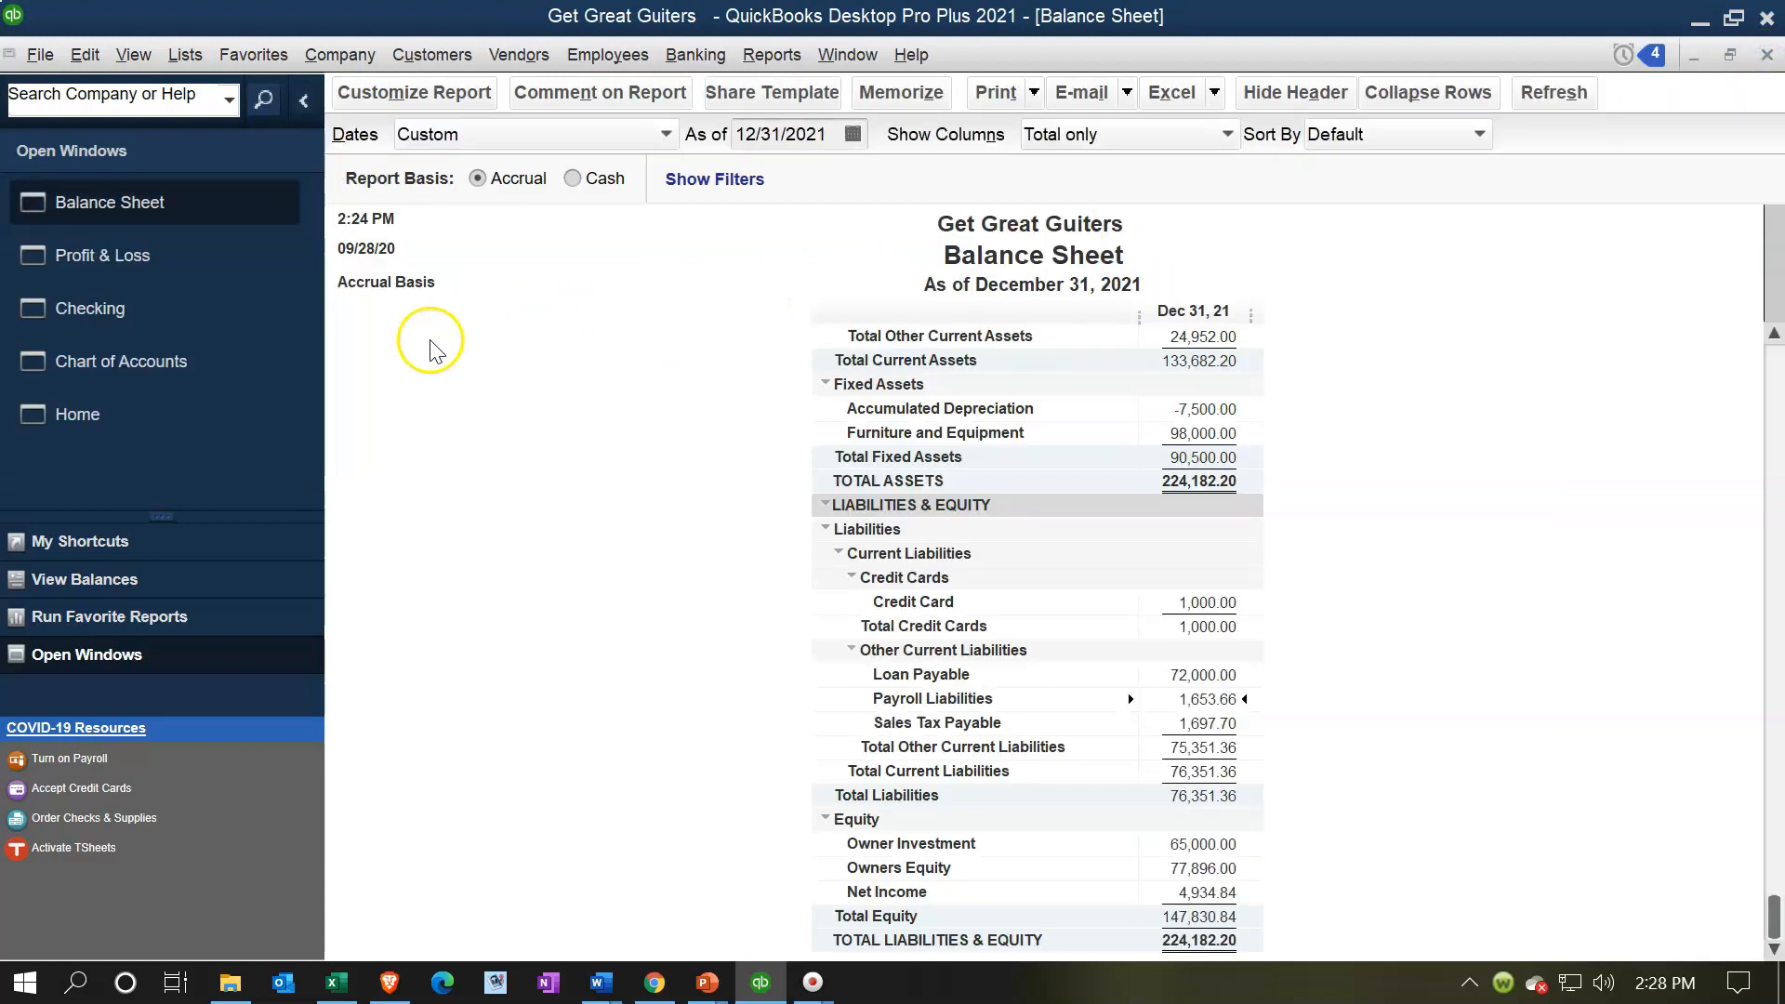
Examine the paycheck lines behind Payroll Expenses on the Profit & Loss report, and return to the report
left_click(130, 260)
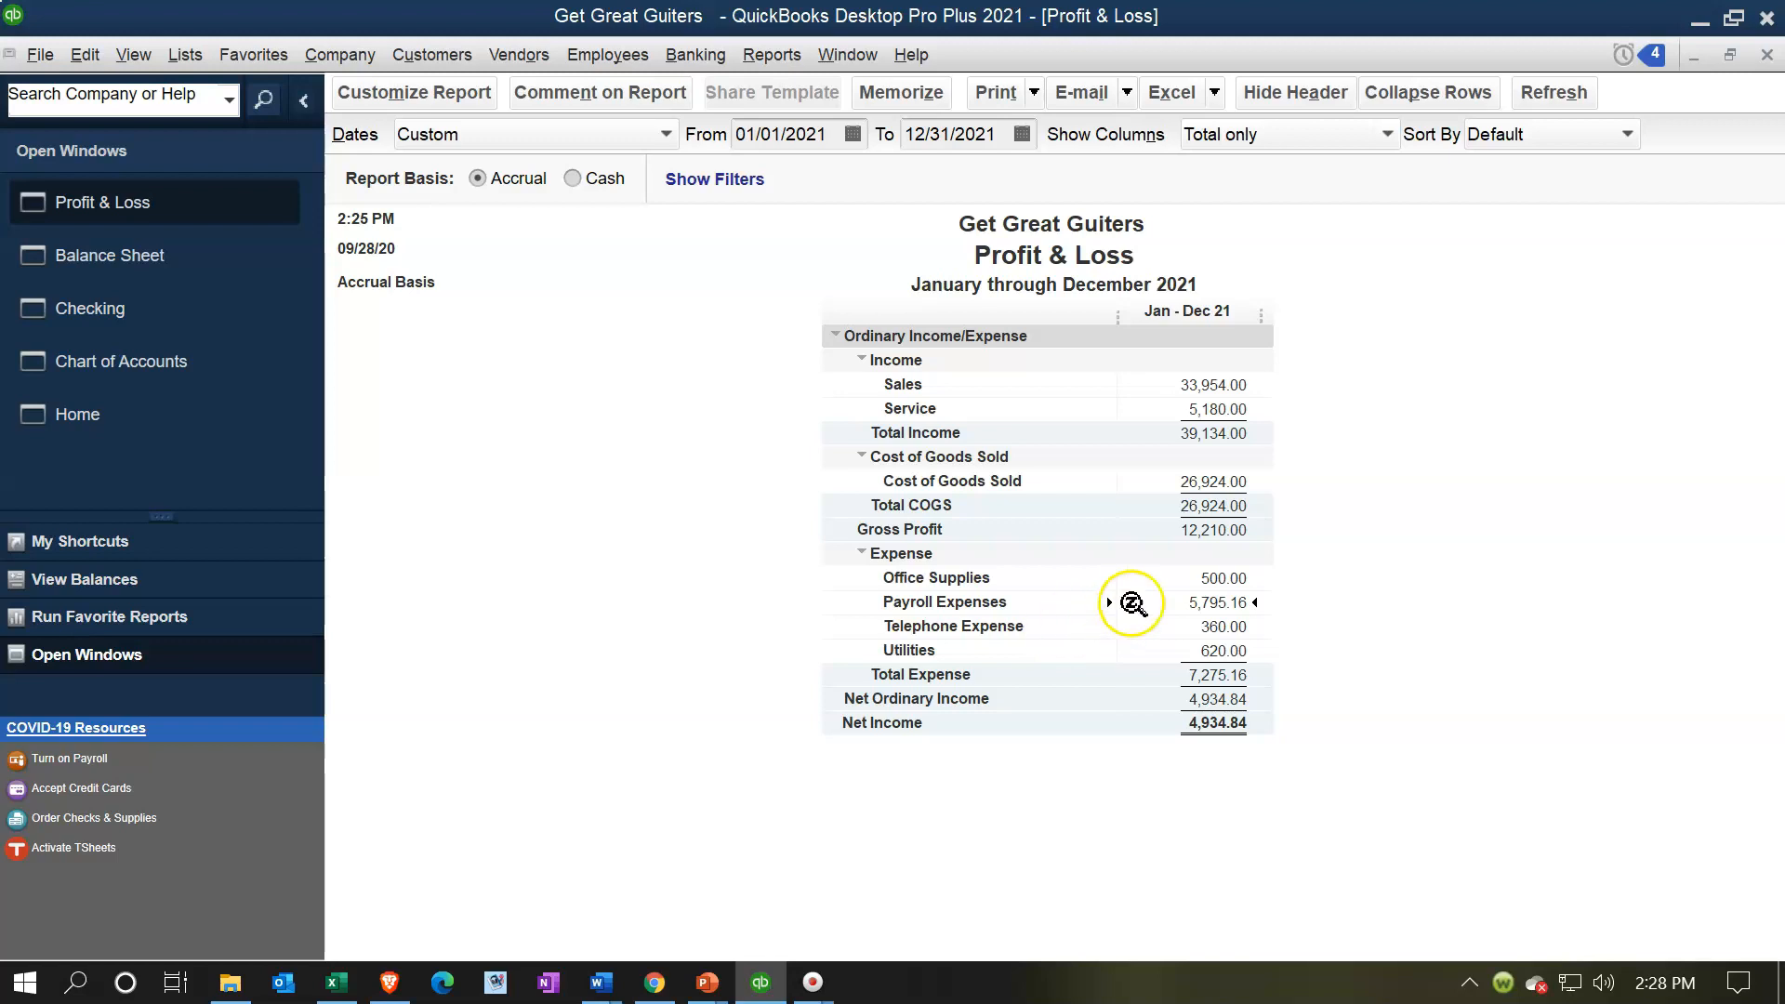
double_click(1187, 602)
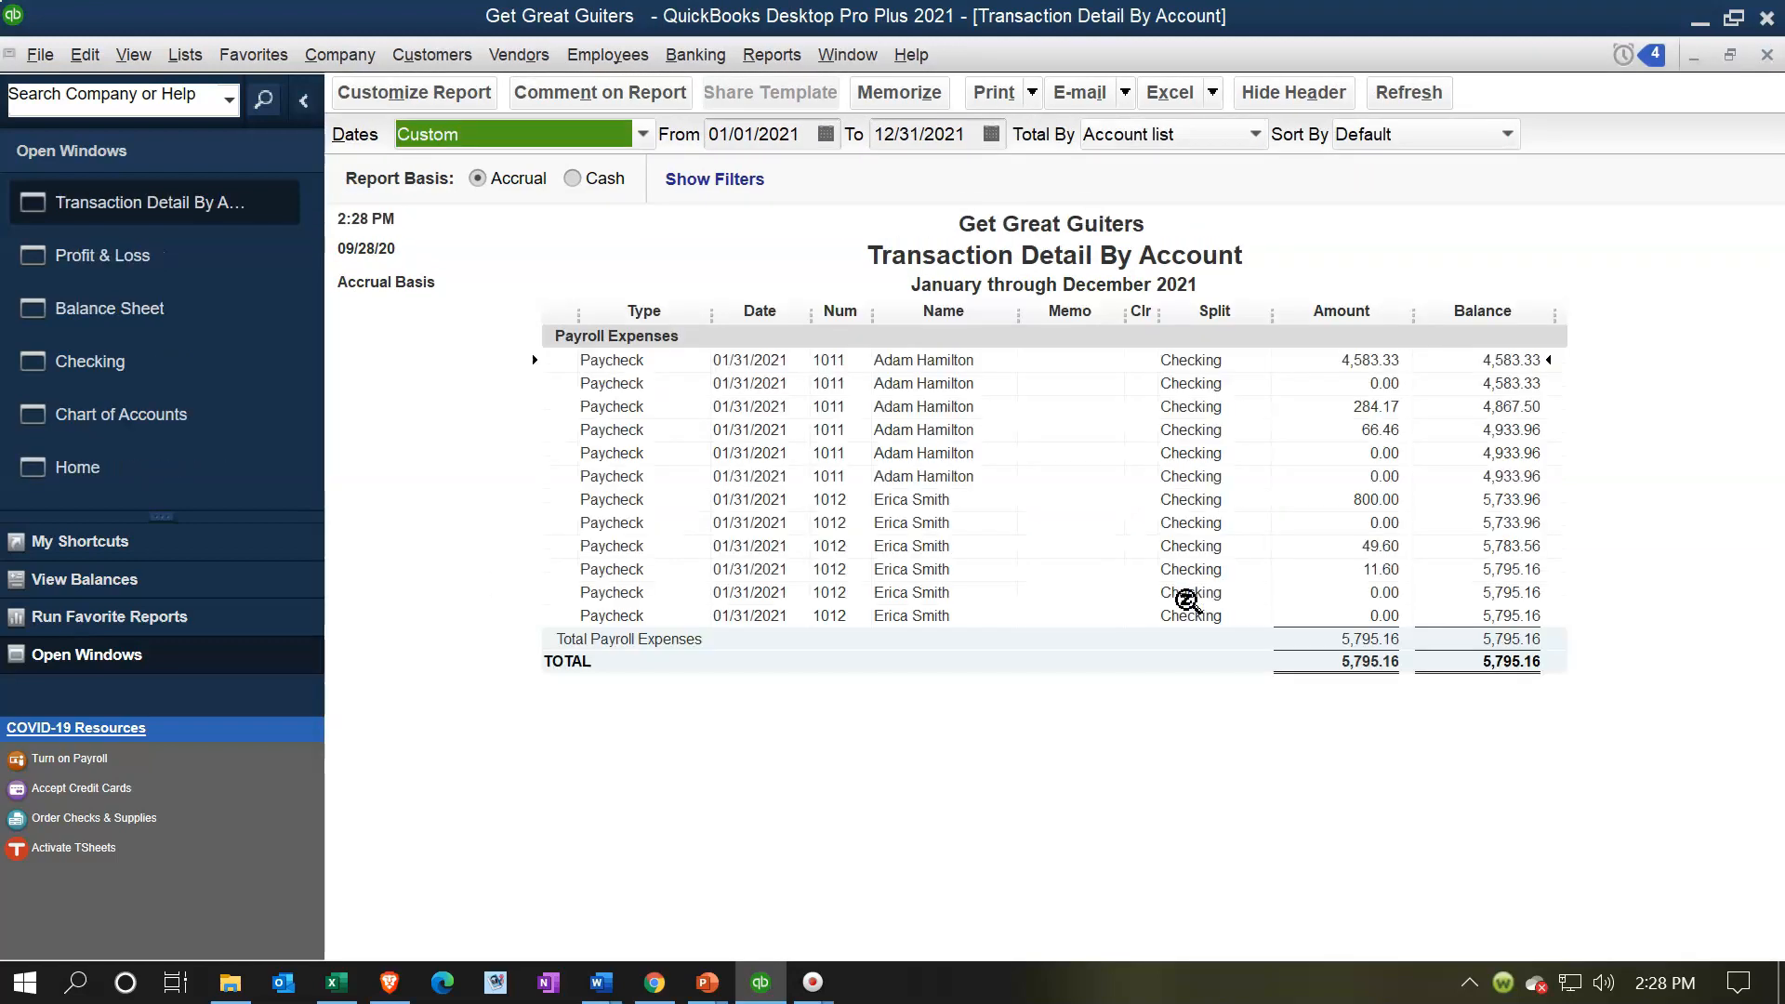
left_click(1381, 427)
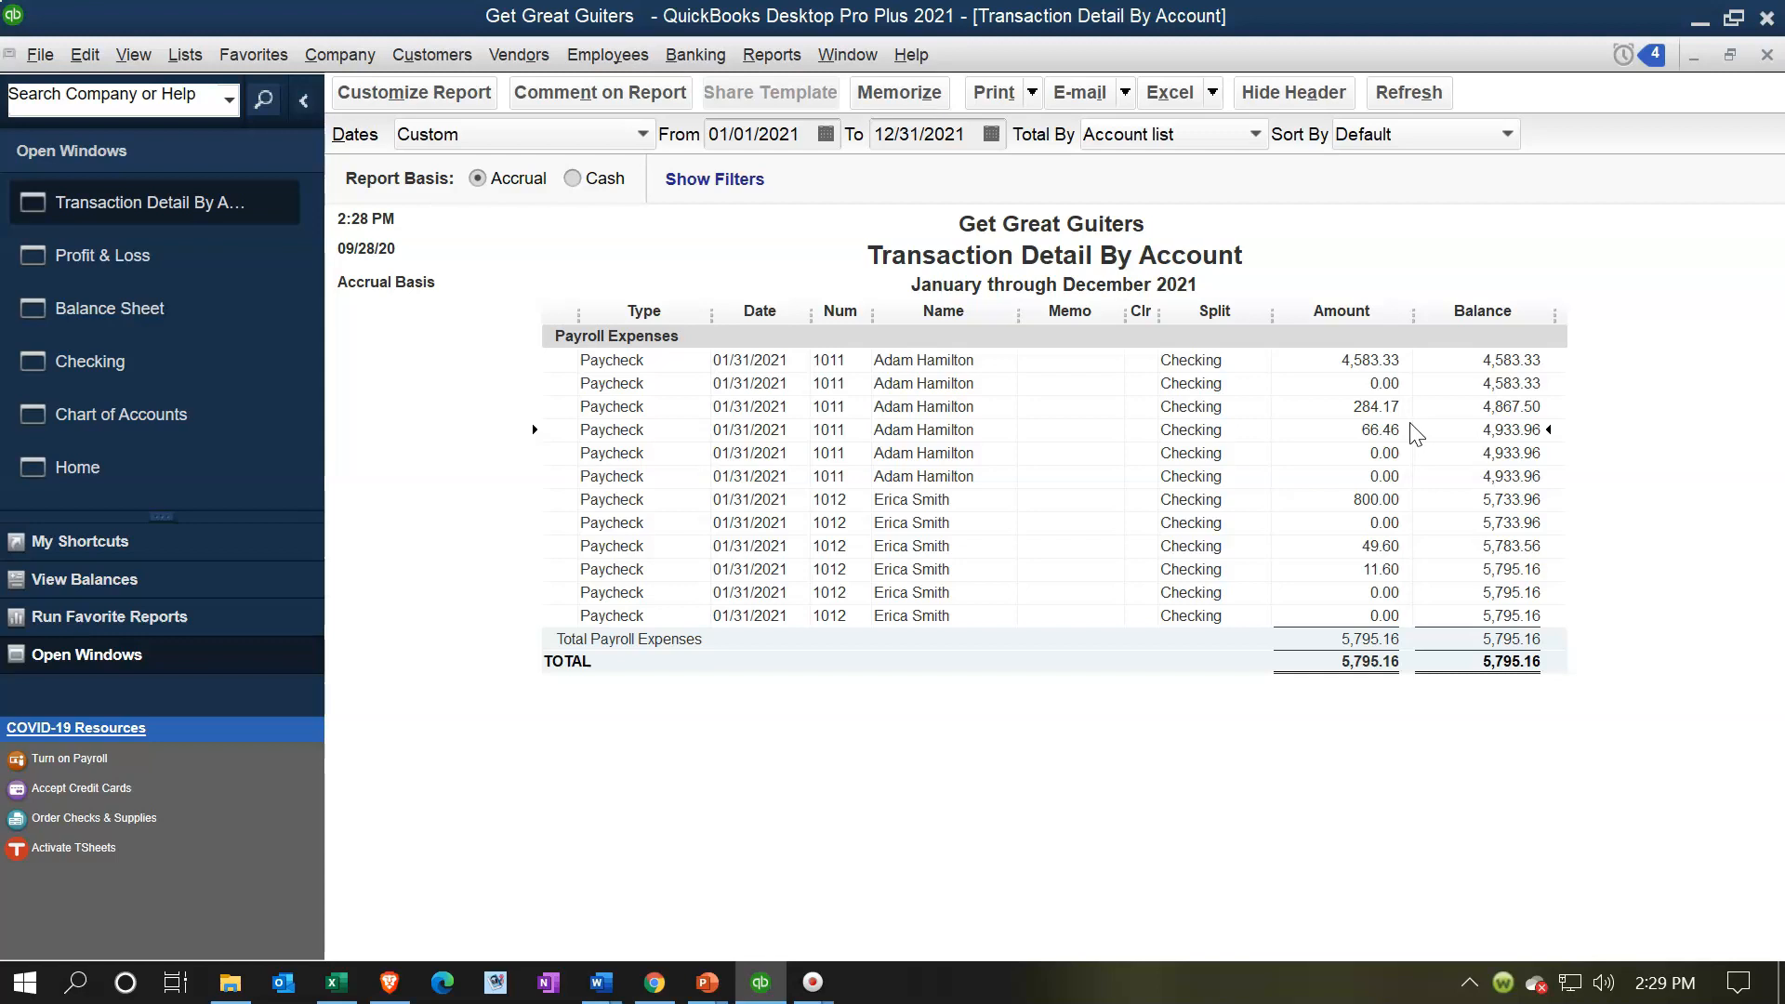
left_click(1387, 375)
left_click(1363, 406)
left_click(1766, 55)
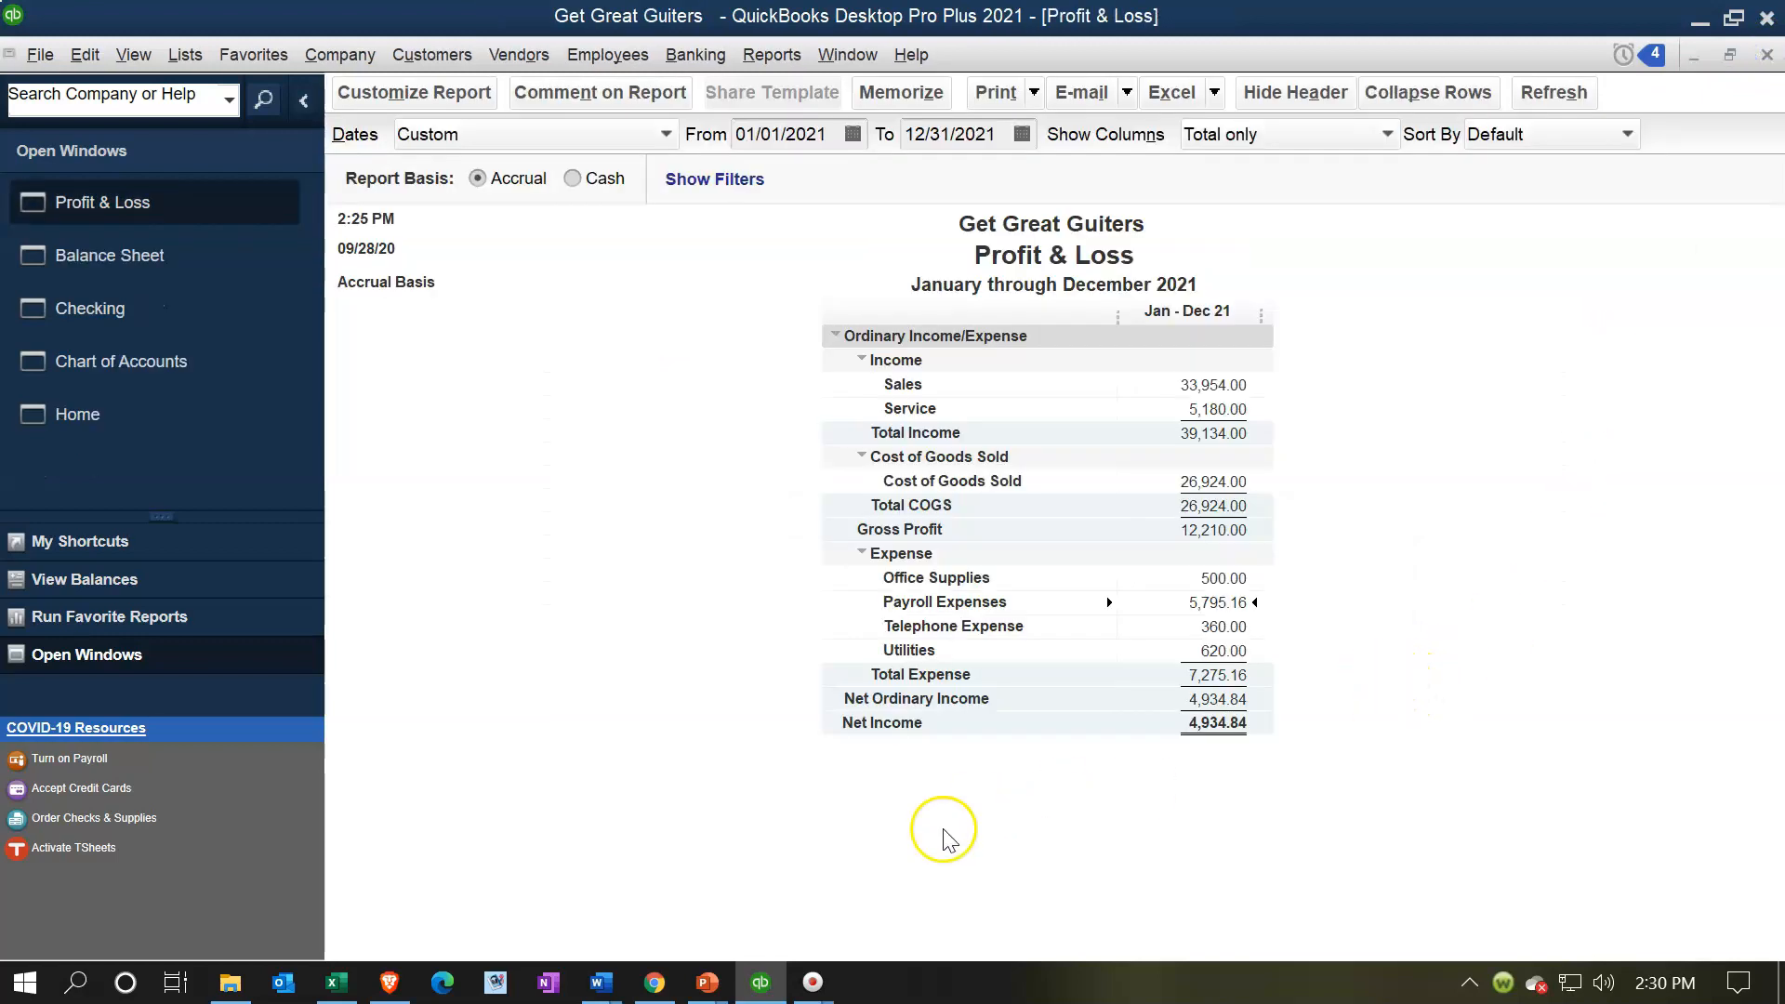
Switch to Excel to review the total payroll journal entry in I9:J11, and return to the QuickBooks Profit & Loss report
left_click(336, 984)
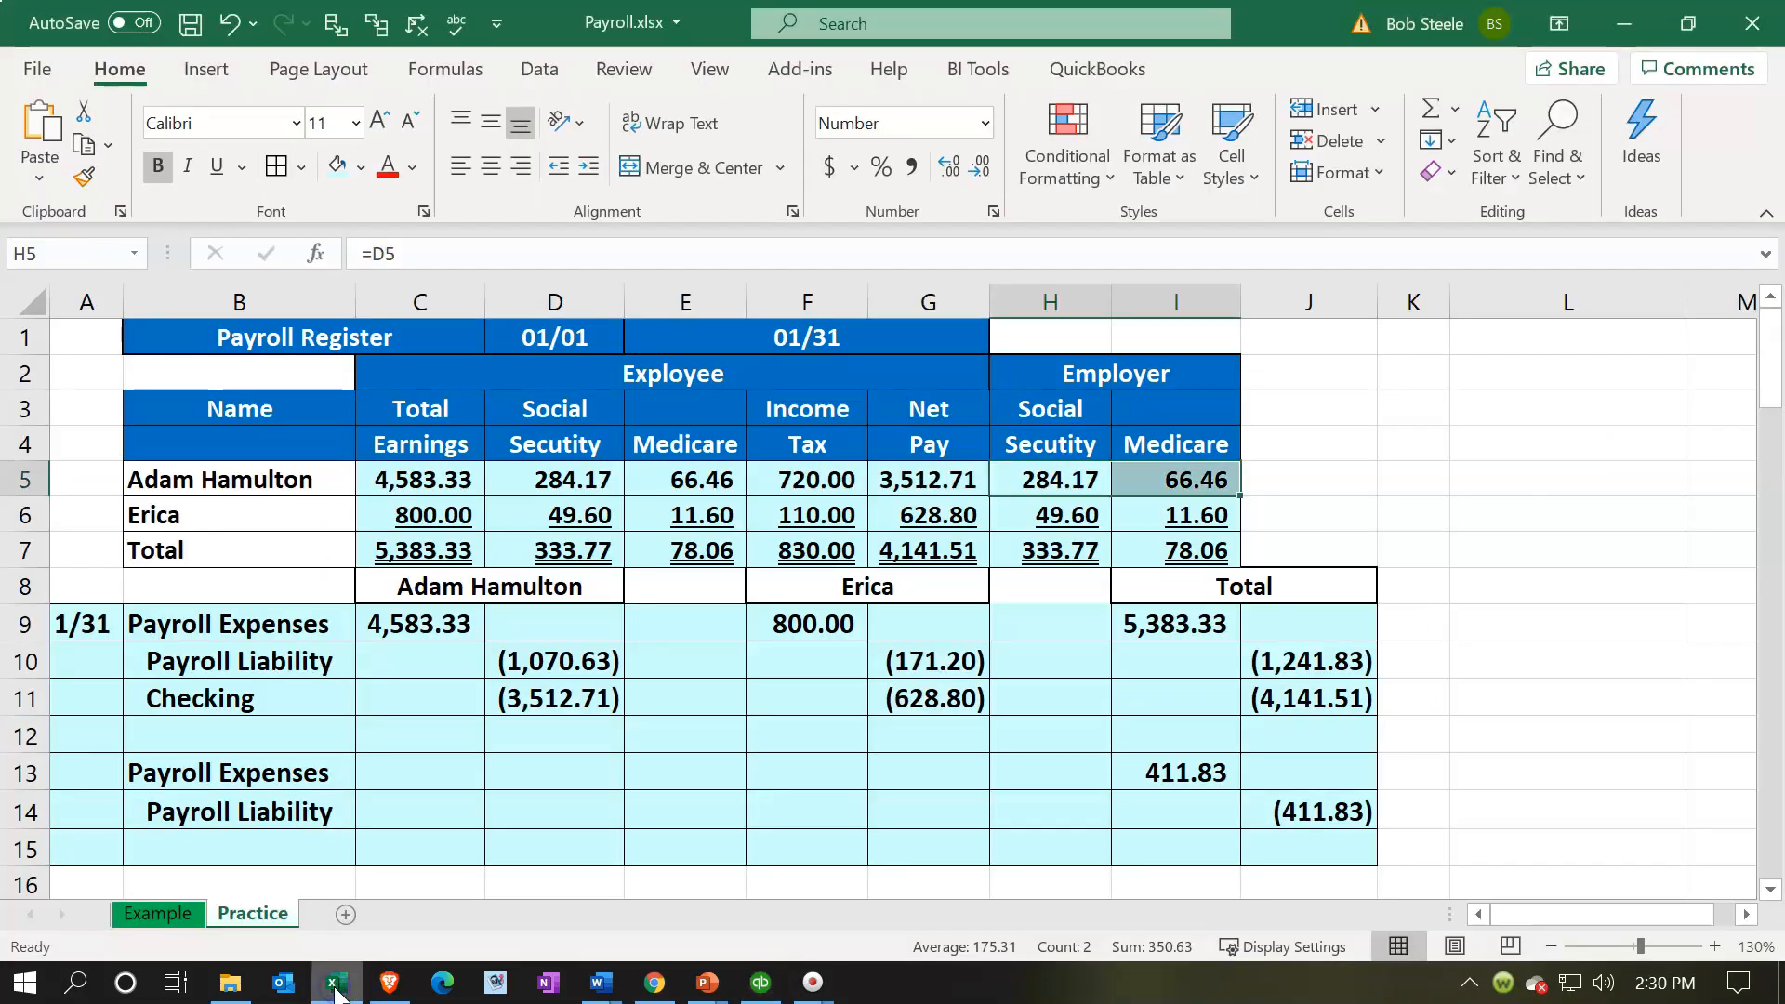
left_click(816, 743)
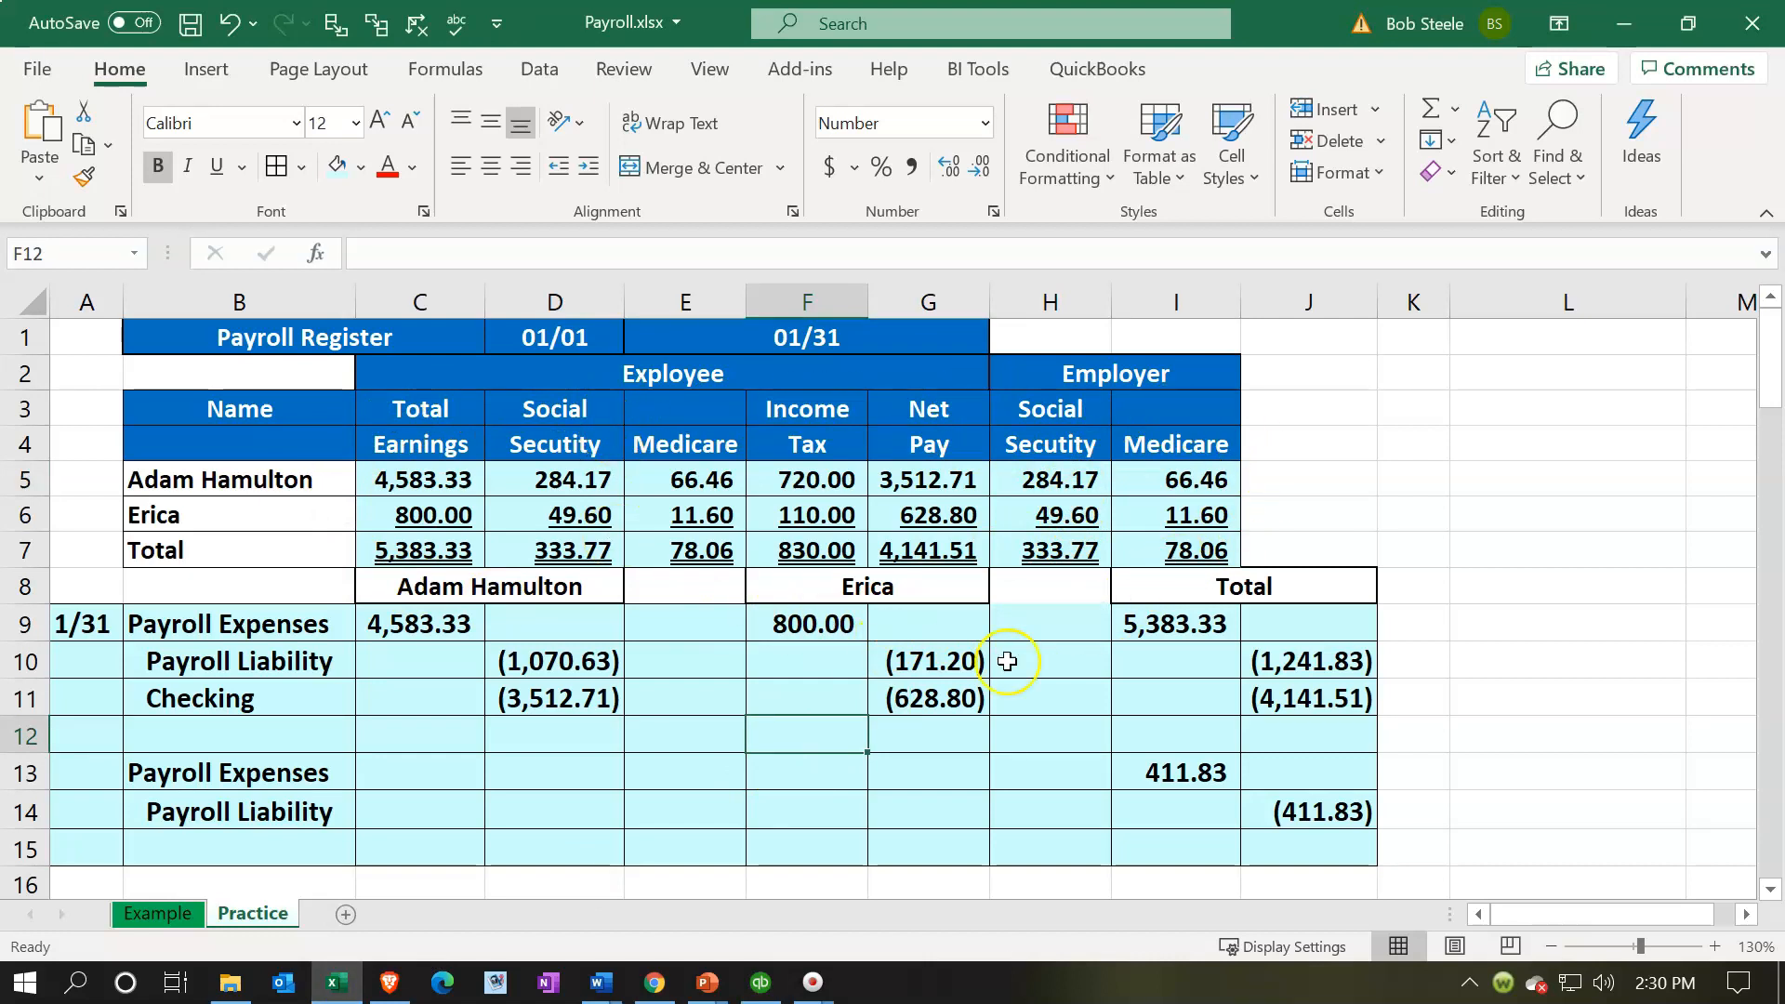
left_click(1181, 628)
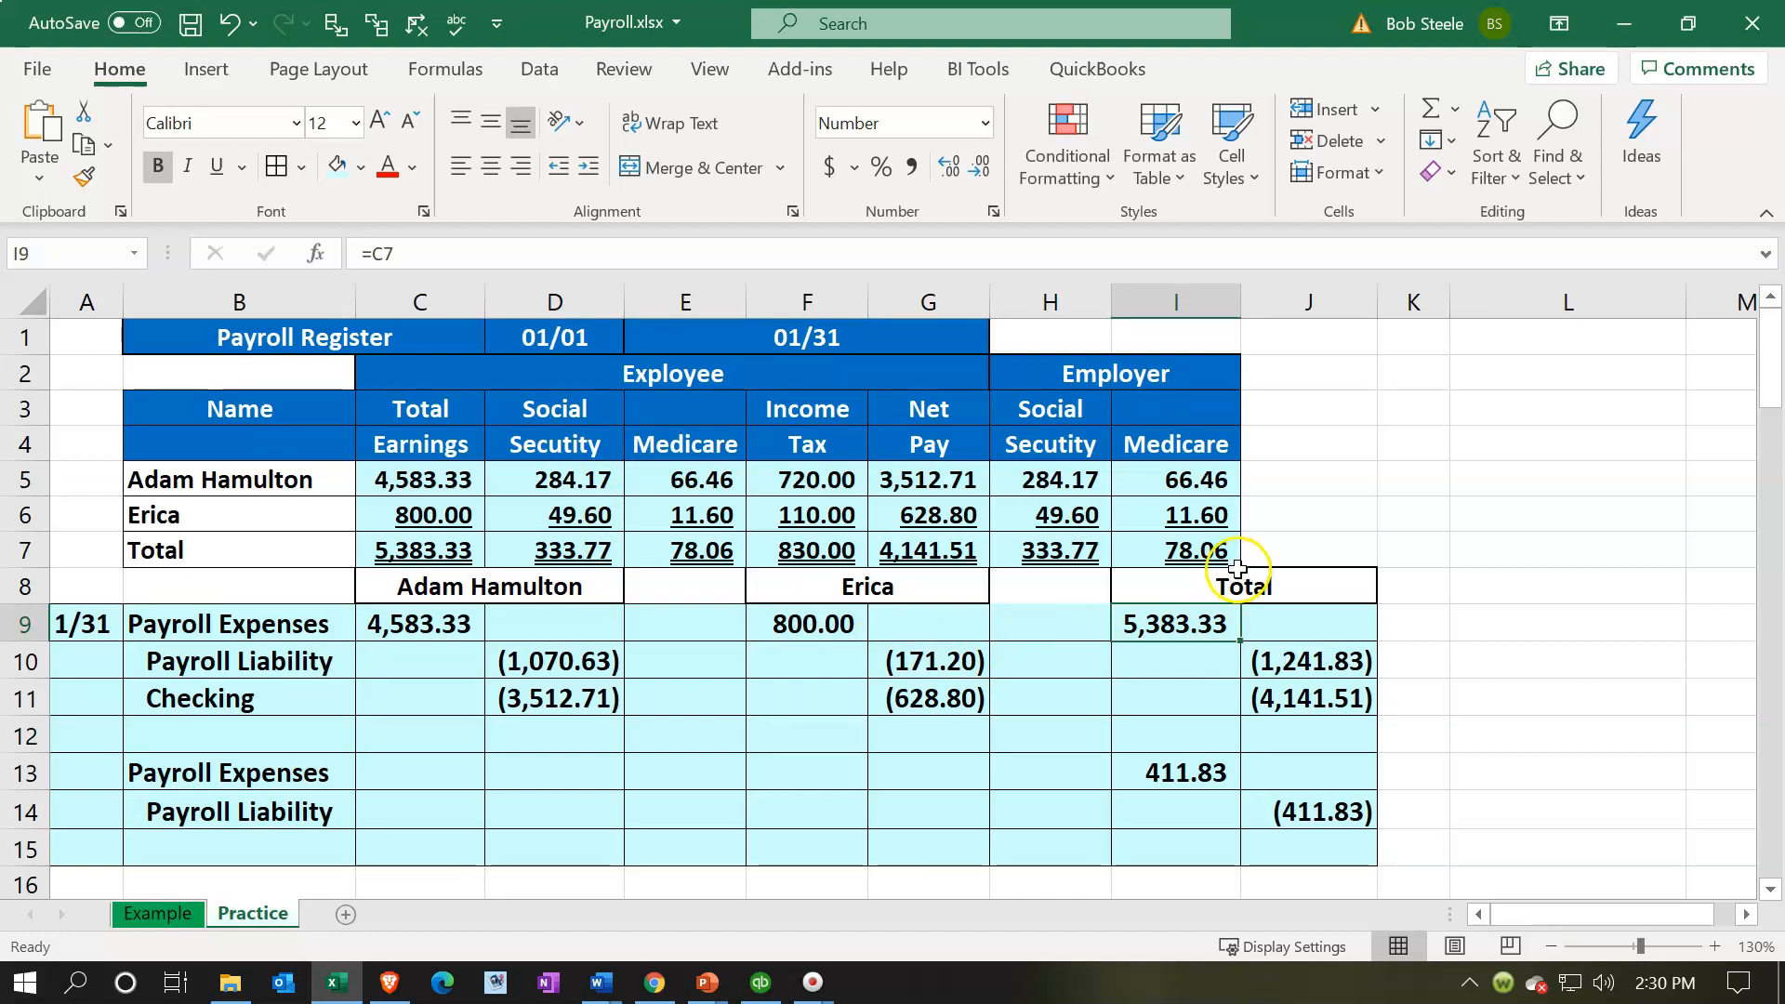
left_click(1264, 486)
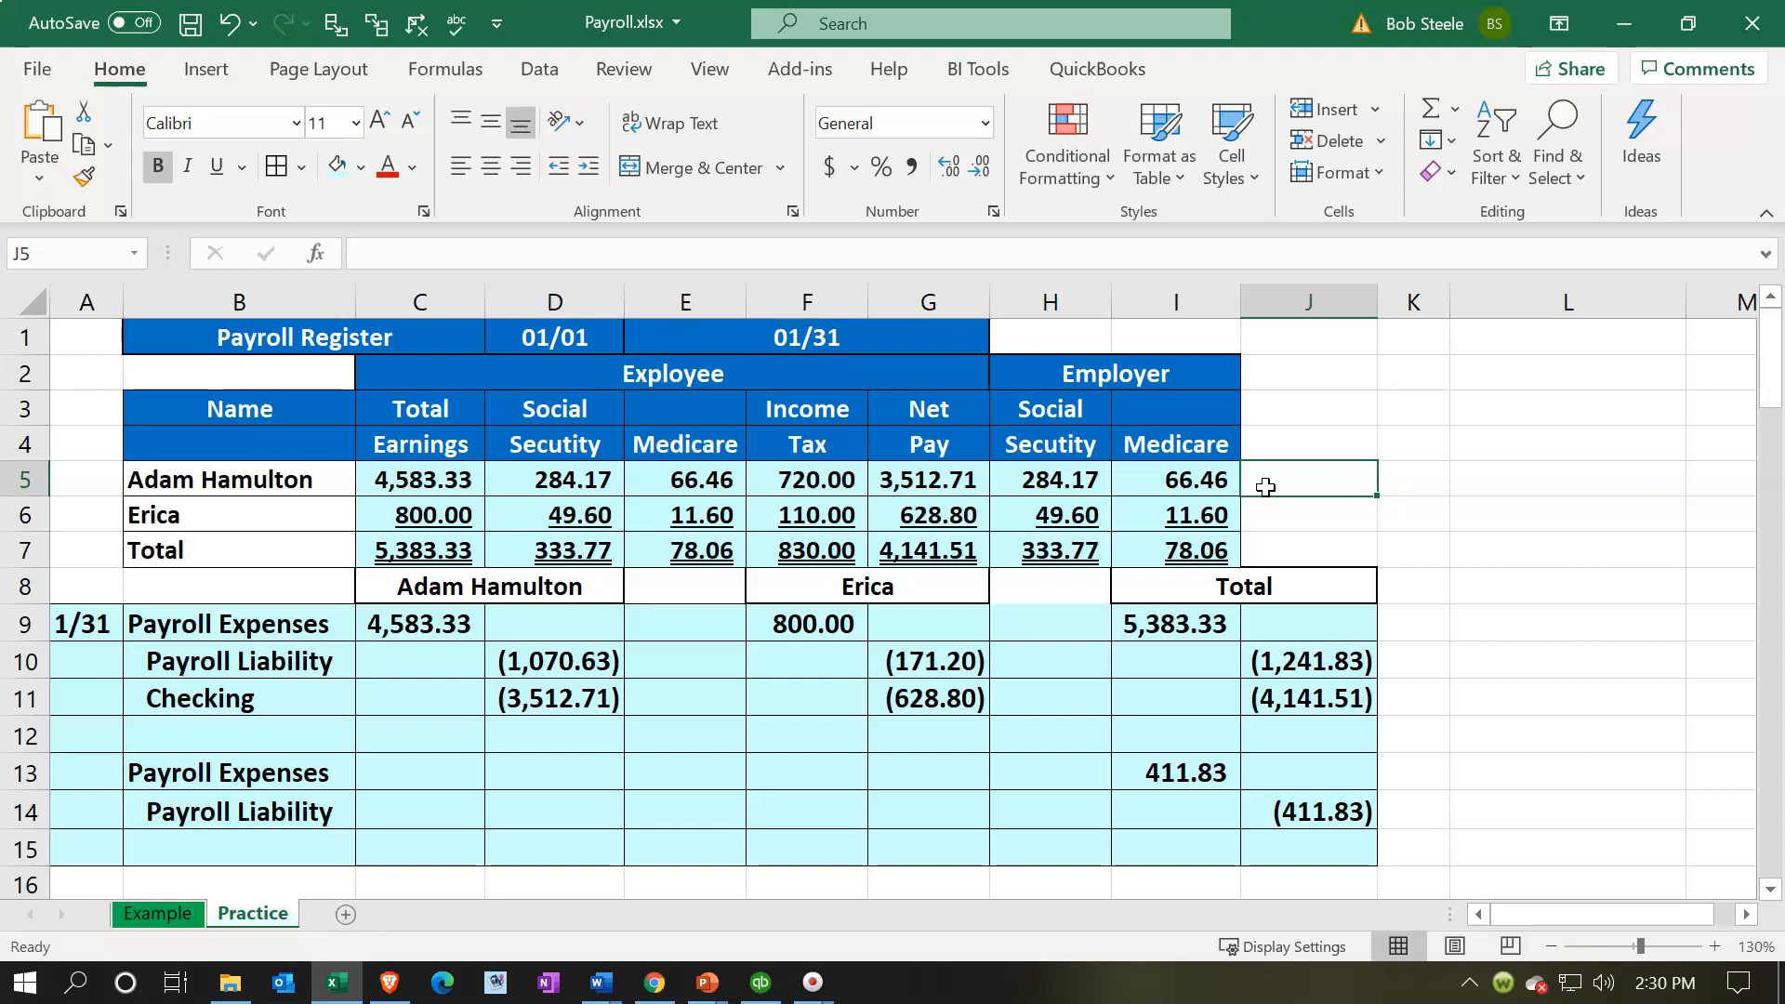
left_click(1178, 623)
left_click_drag(1179, 623, 1255, 699)
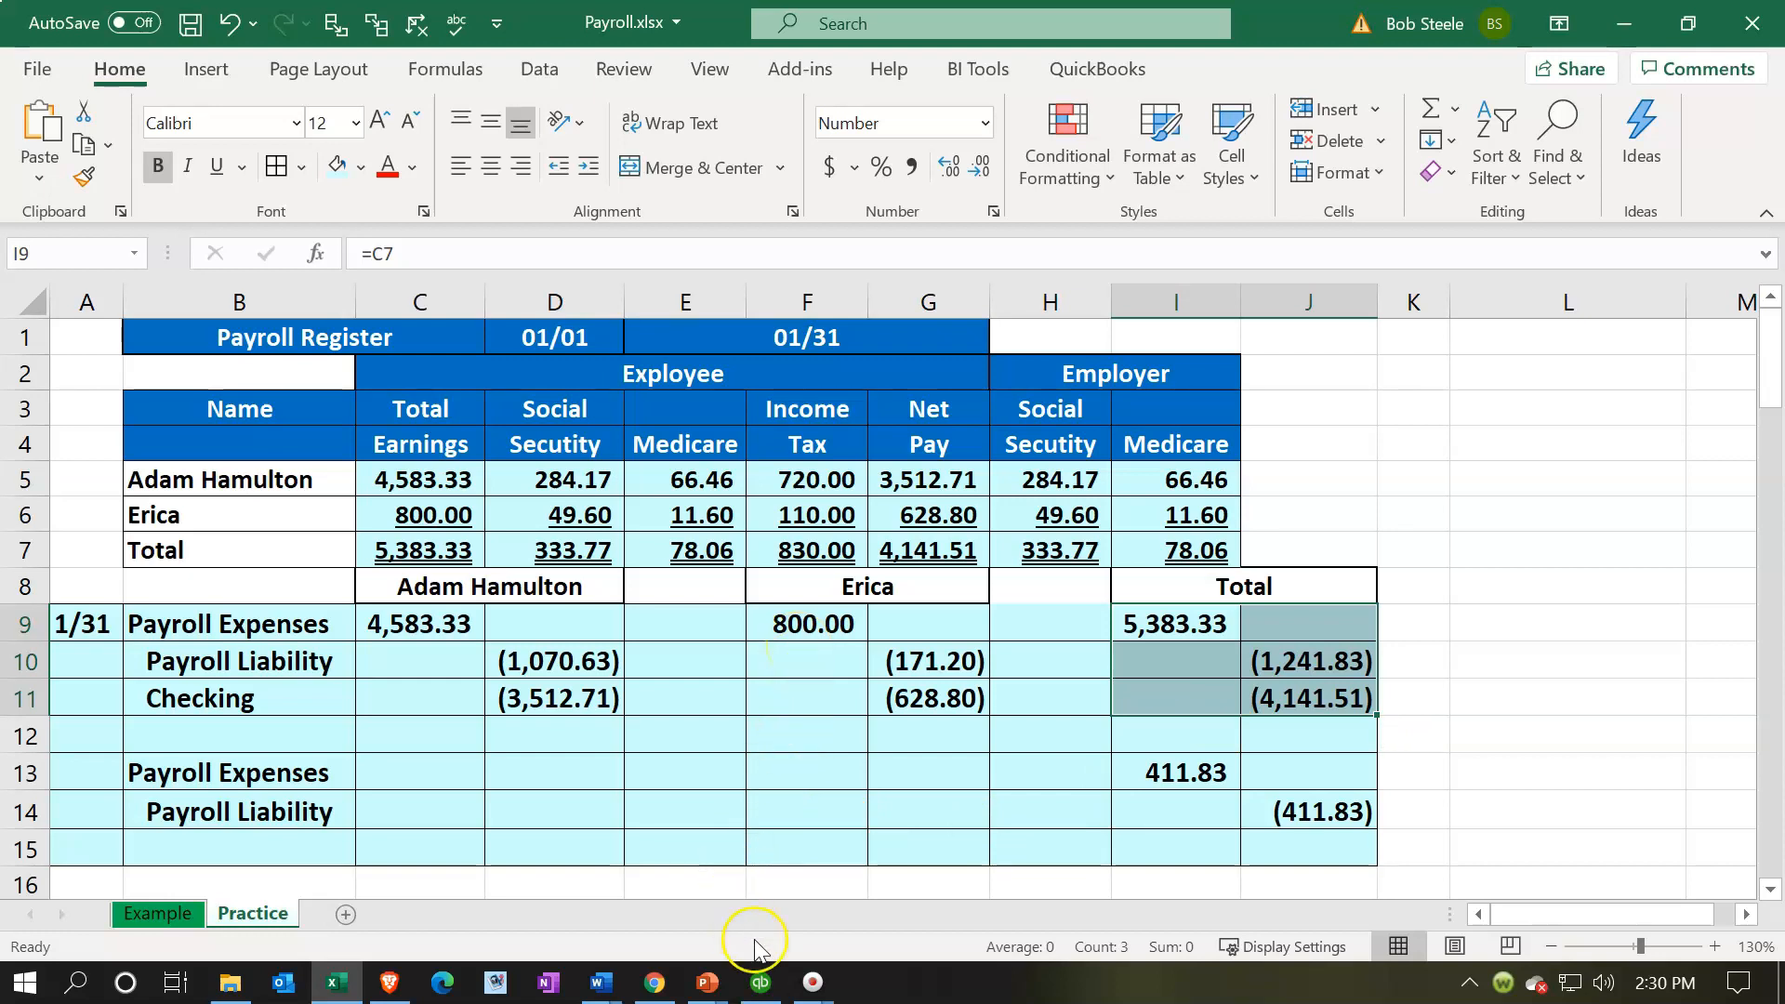
left_click(760, 982)
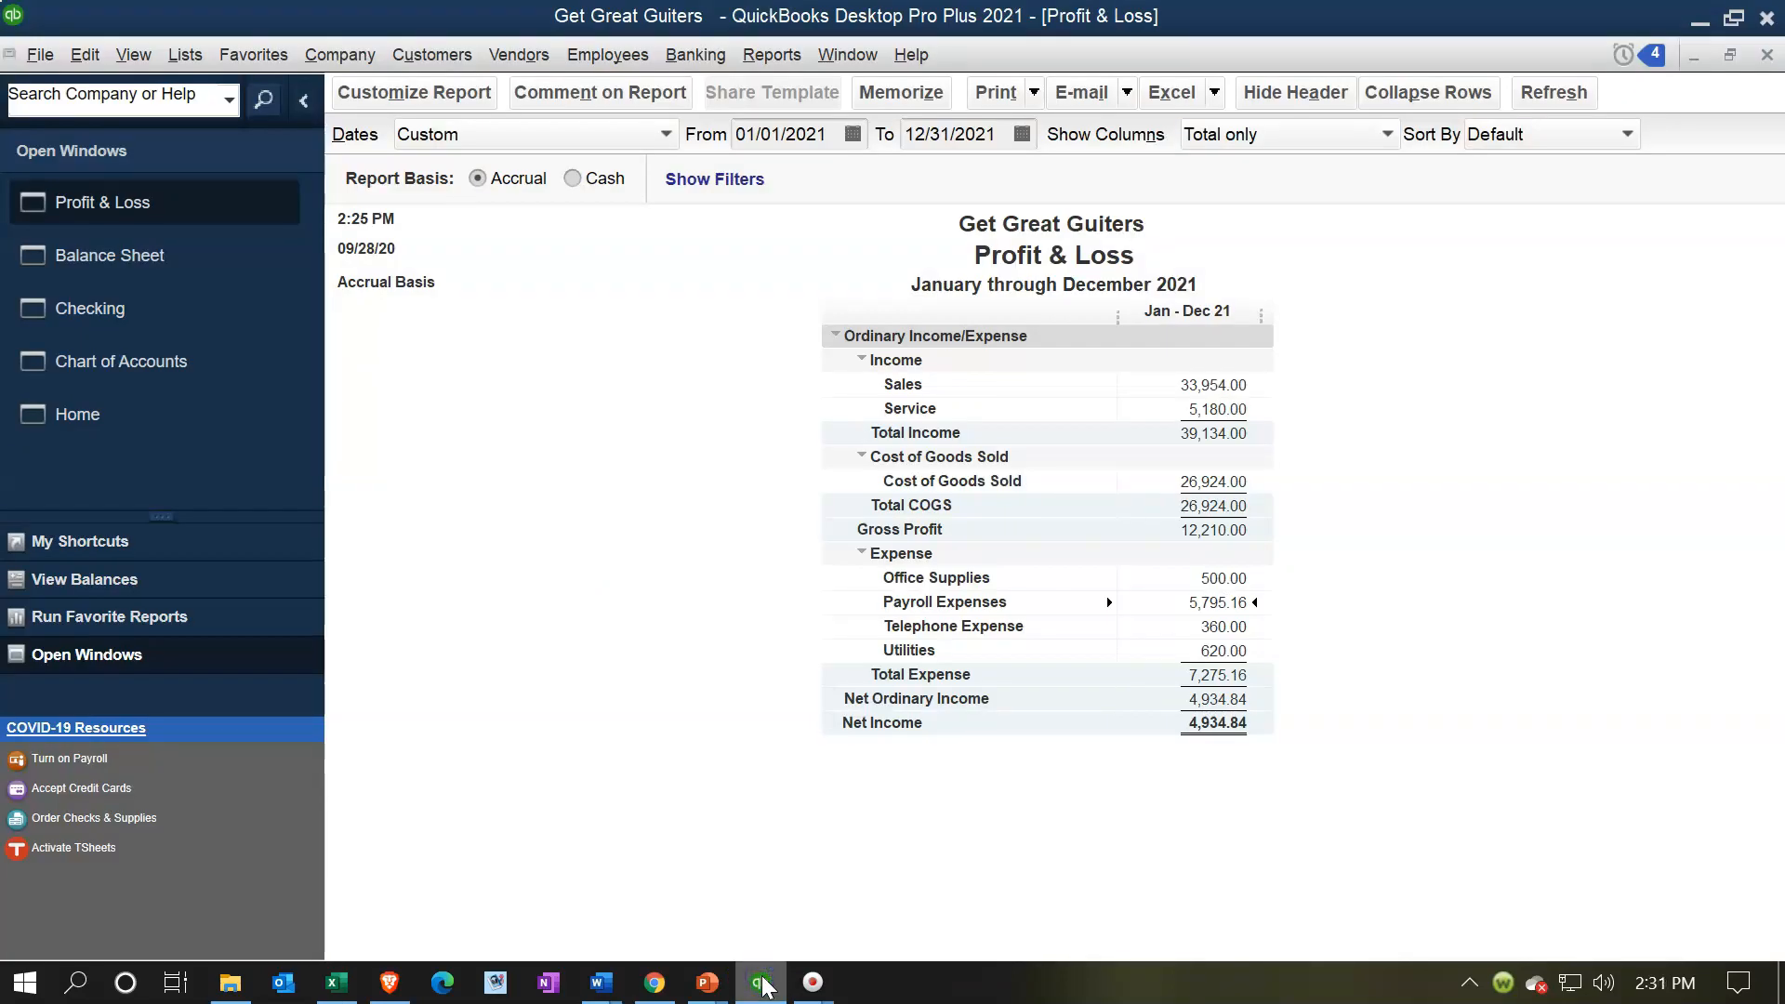
Reopen the transaction detail behind Payroll Expenses to review each employee's wages and employer taxes, and return to the Profit & Loss report
double_click(1202, 607)
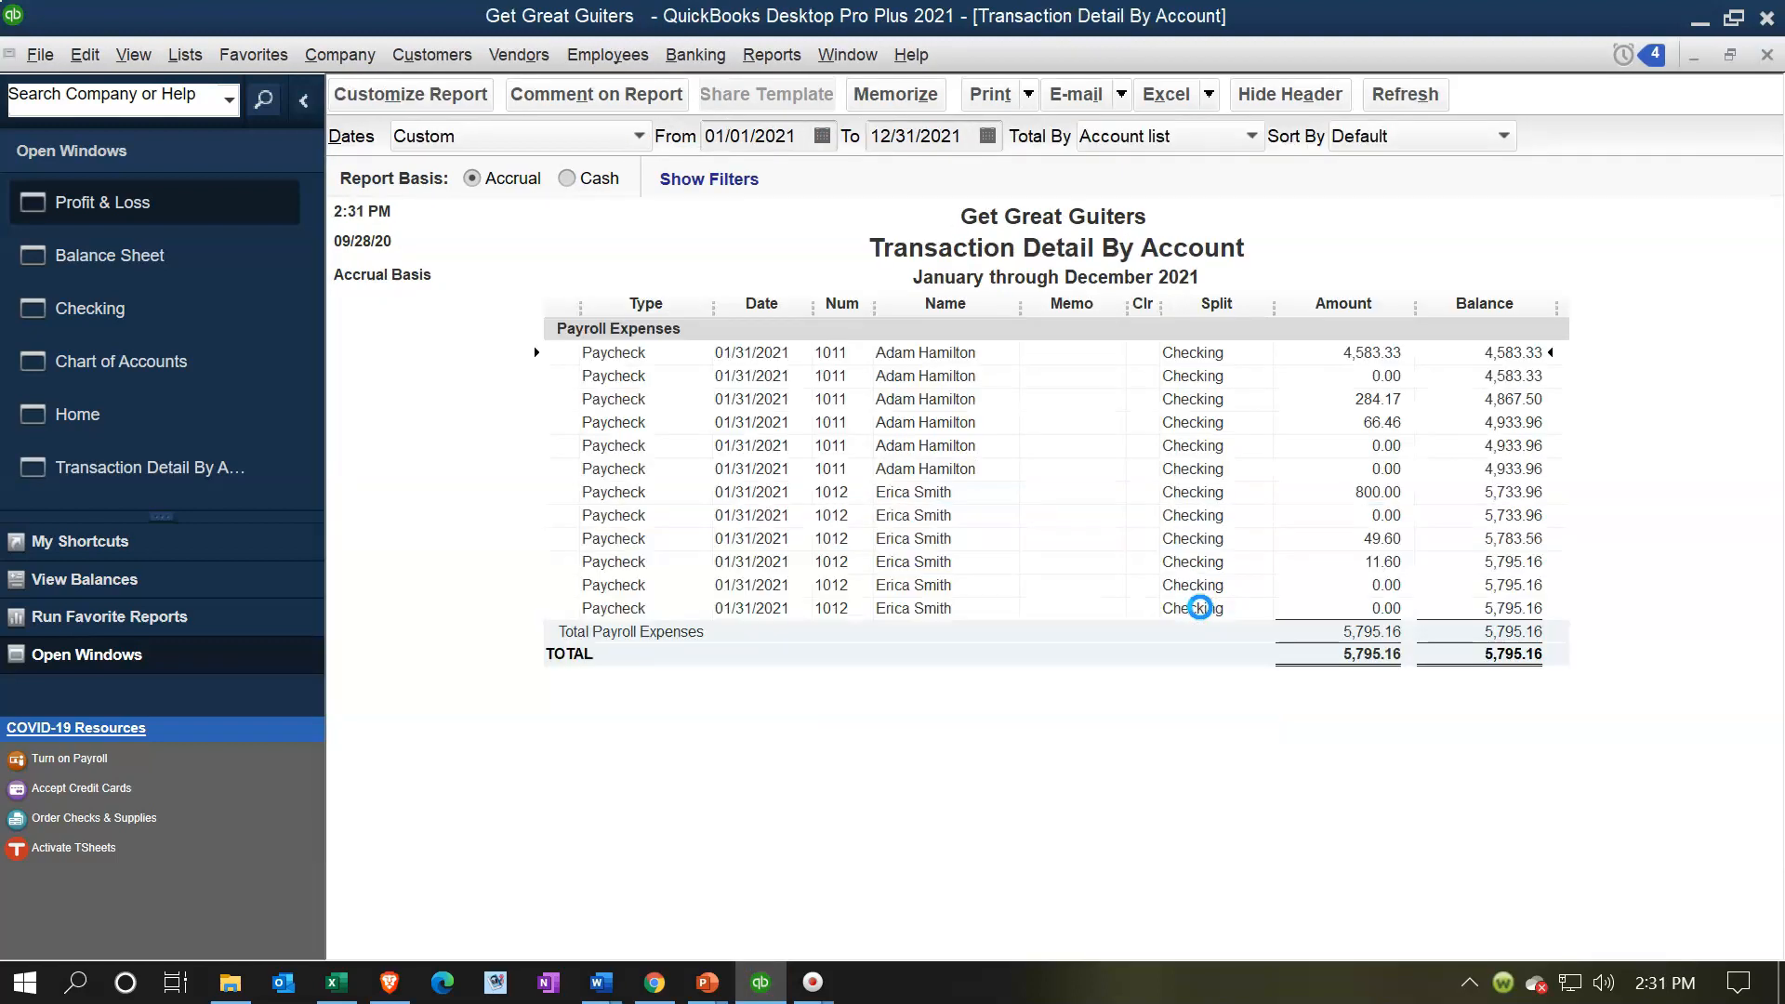
left_click(1327, 478)
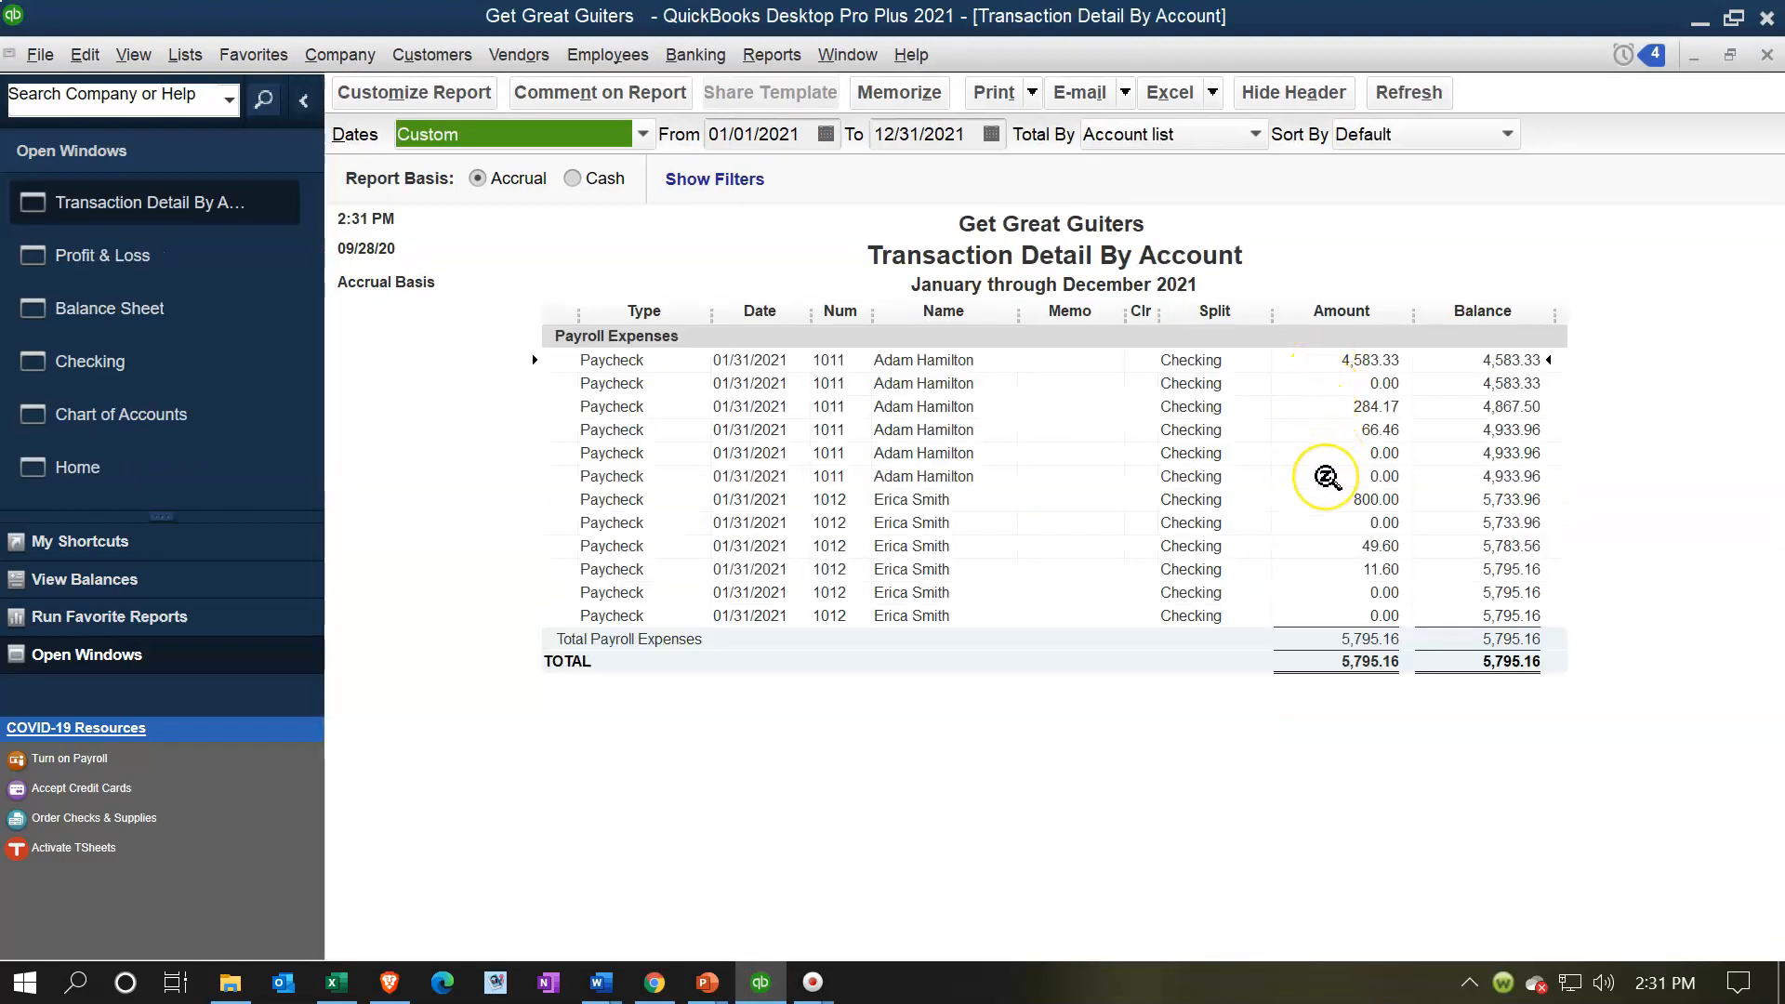
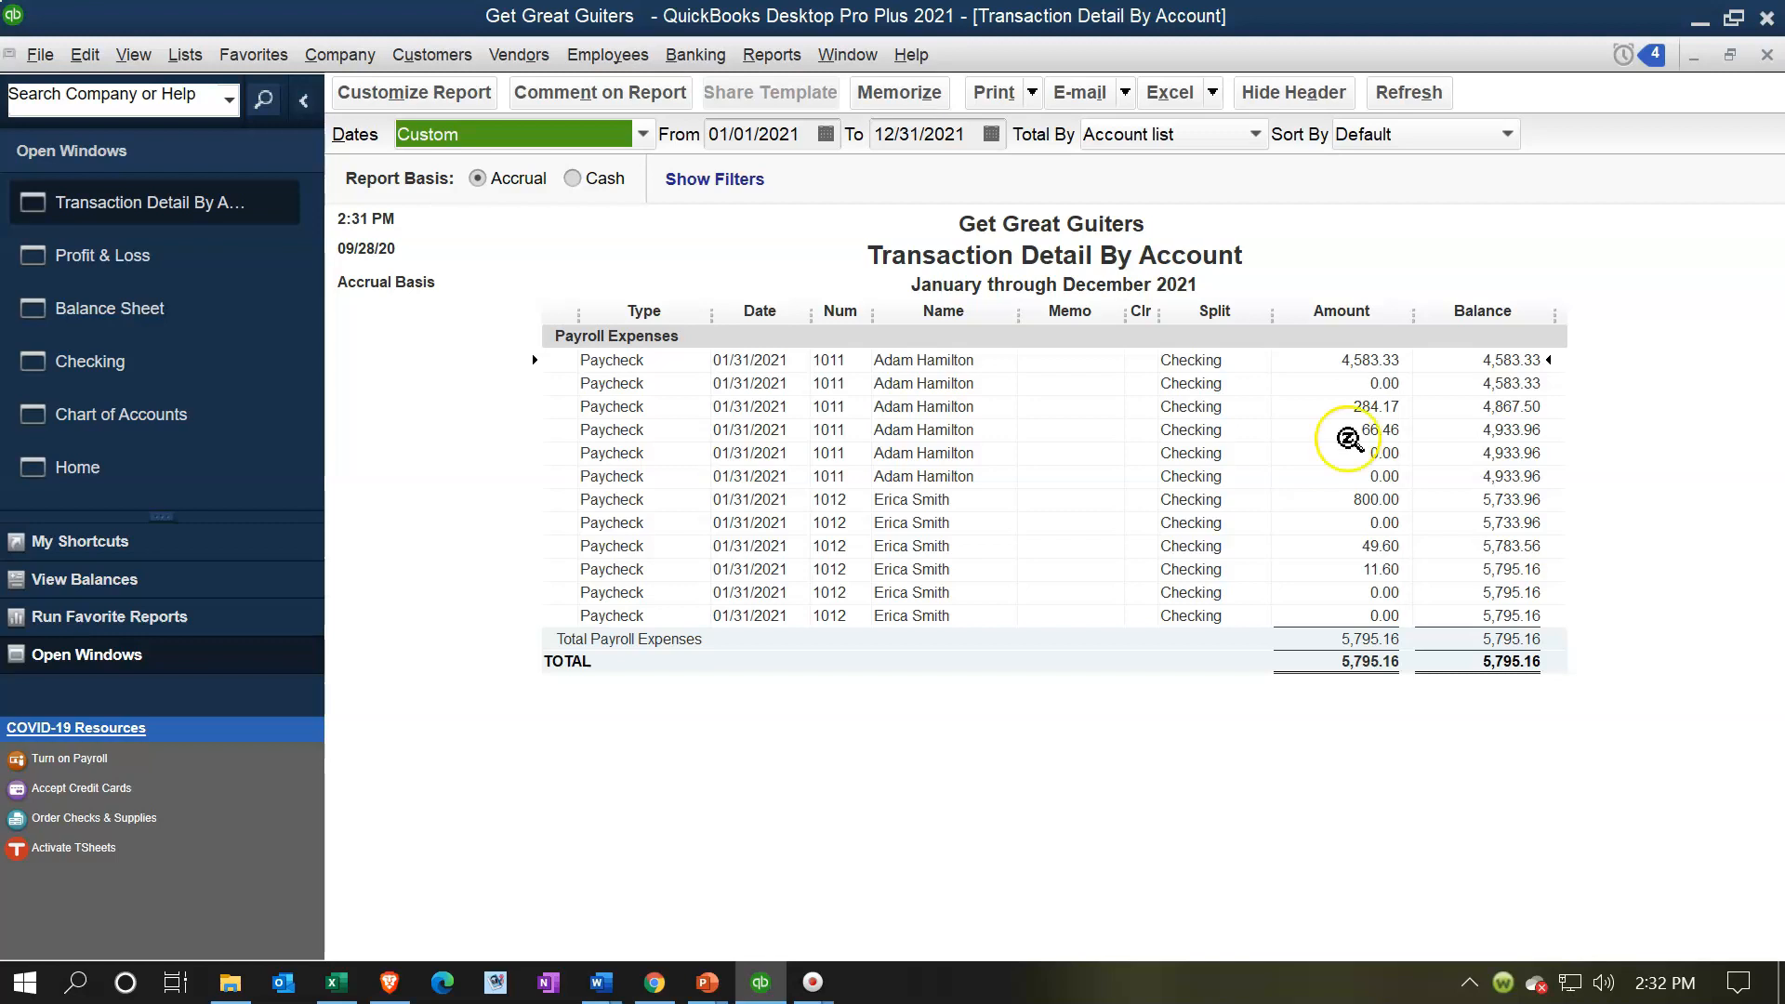
left_click(1767, 56)
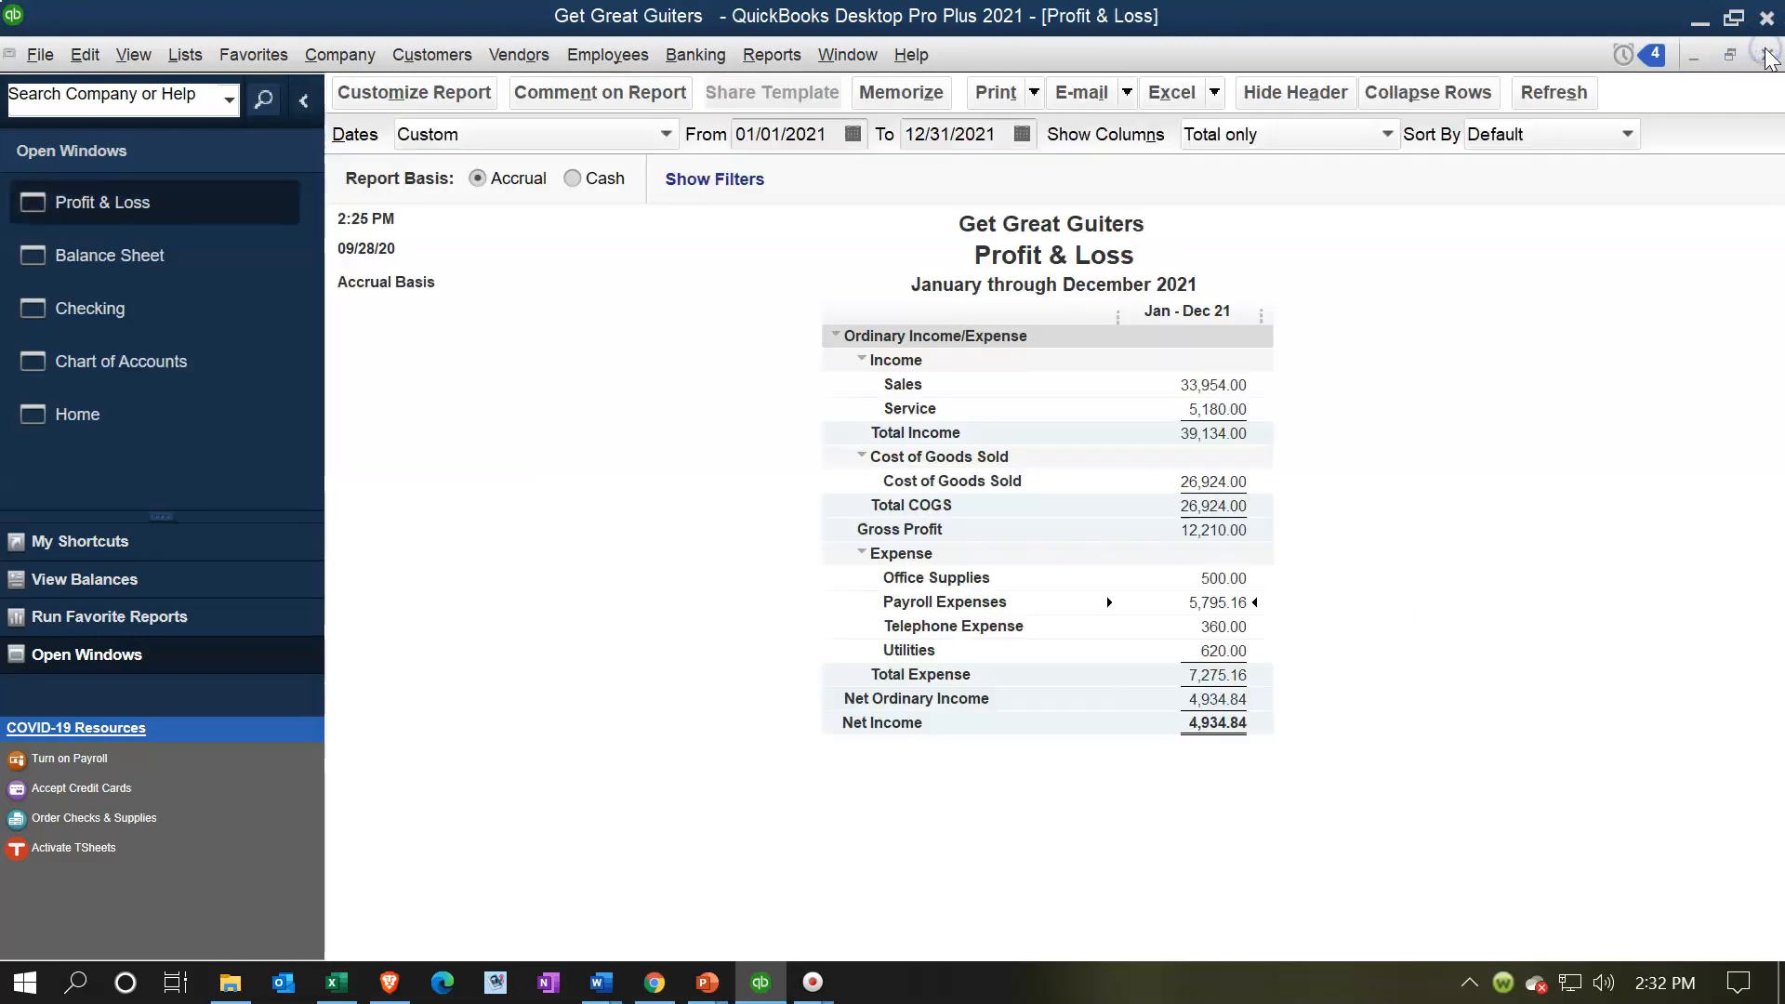
Review the assets, liabilities and equity on the Balance Sheet, and return to the Profit & Loss report
left_click(277, 267)
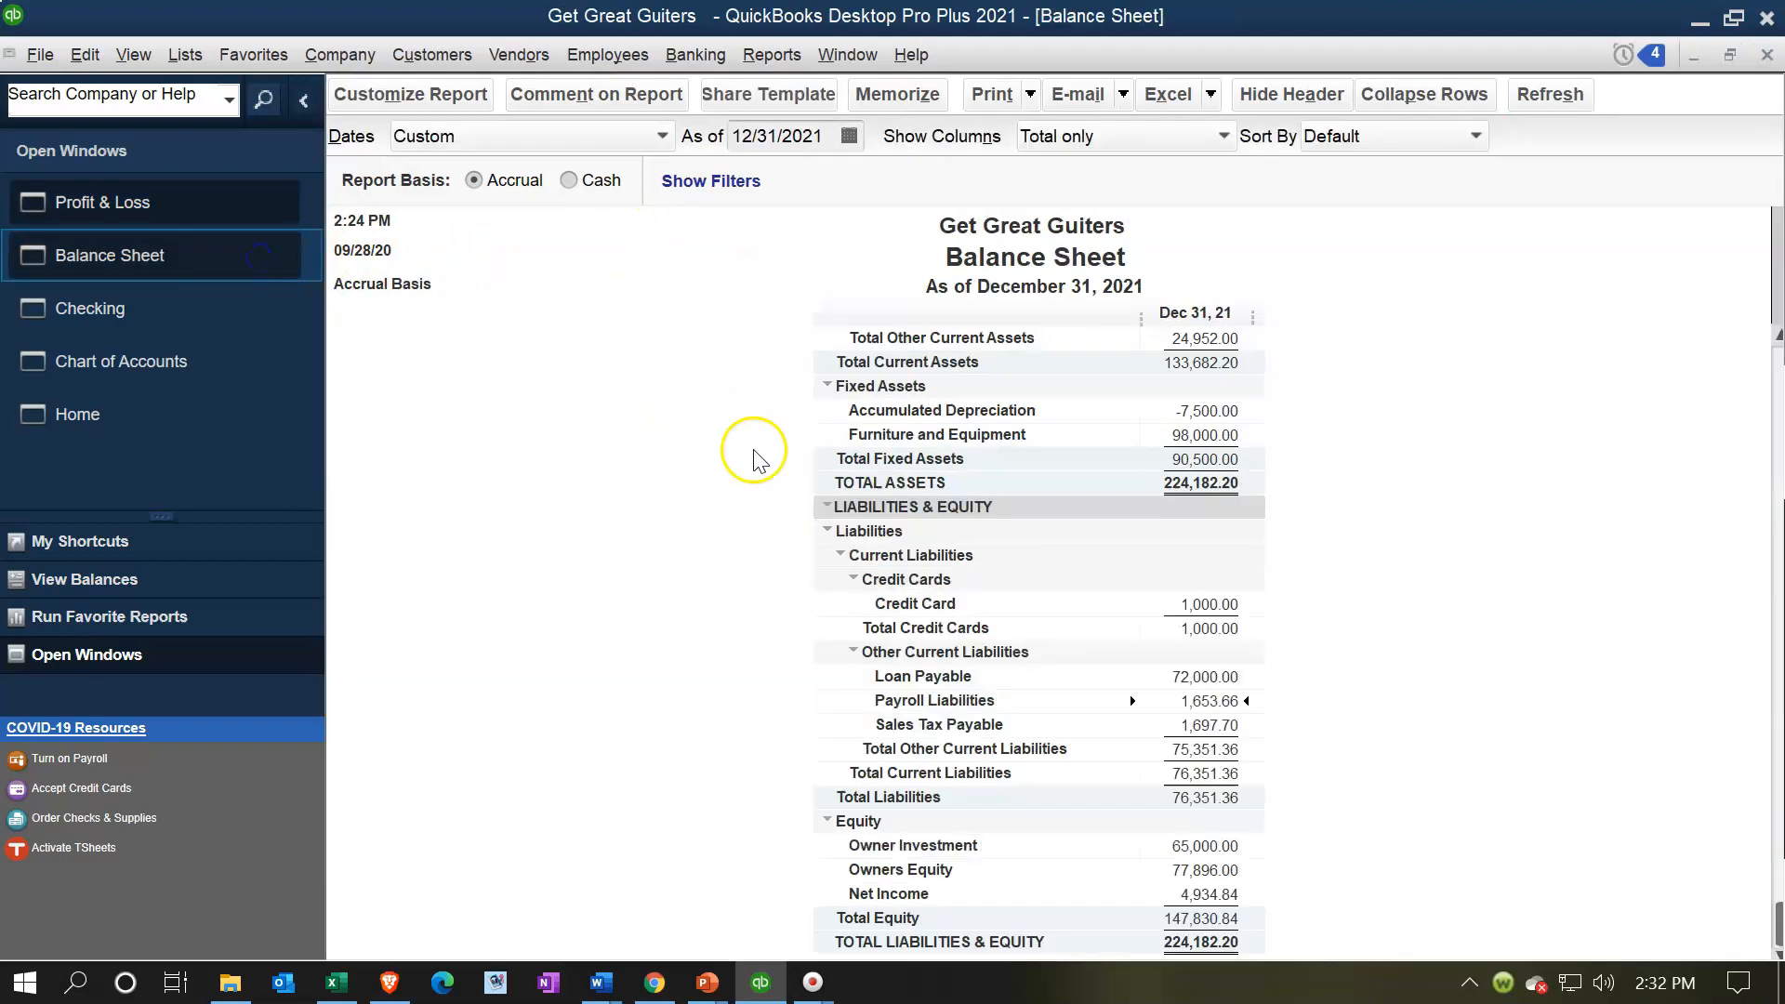
scroll(788, 558, "up", 2)
scroll(789, 558, "up", 2)
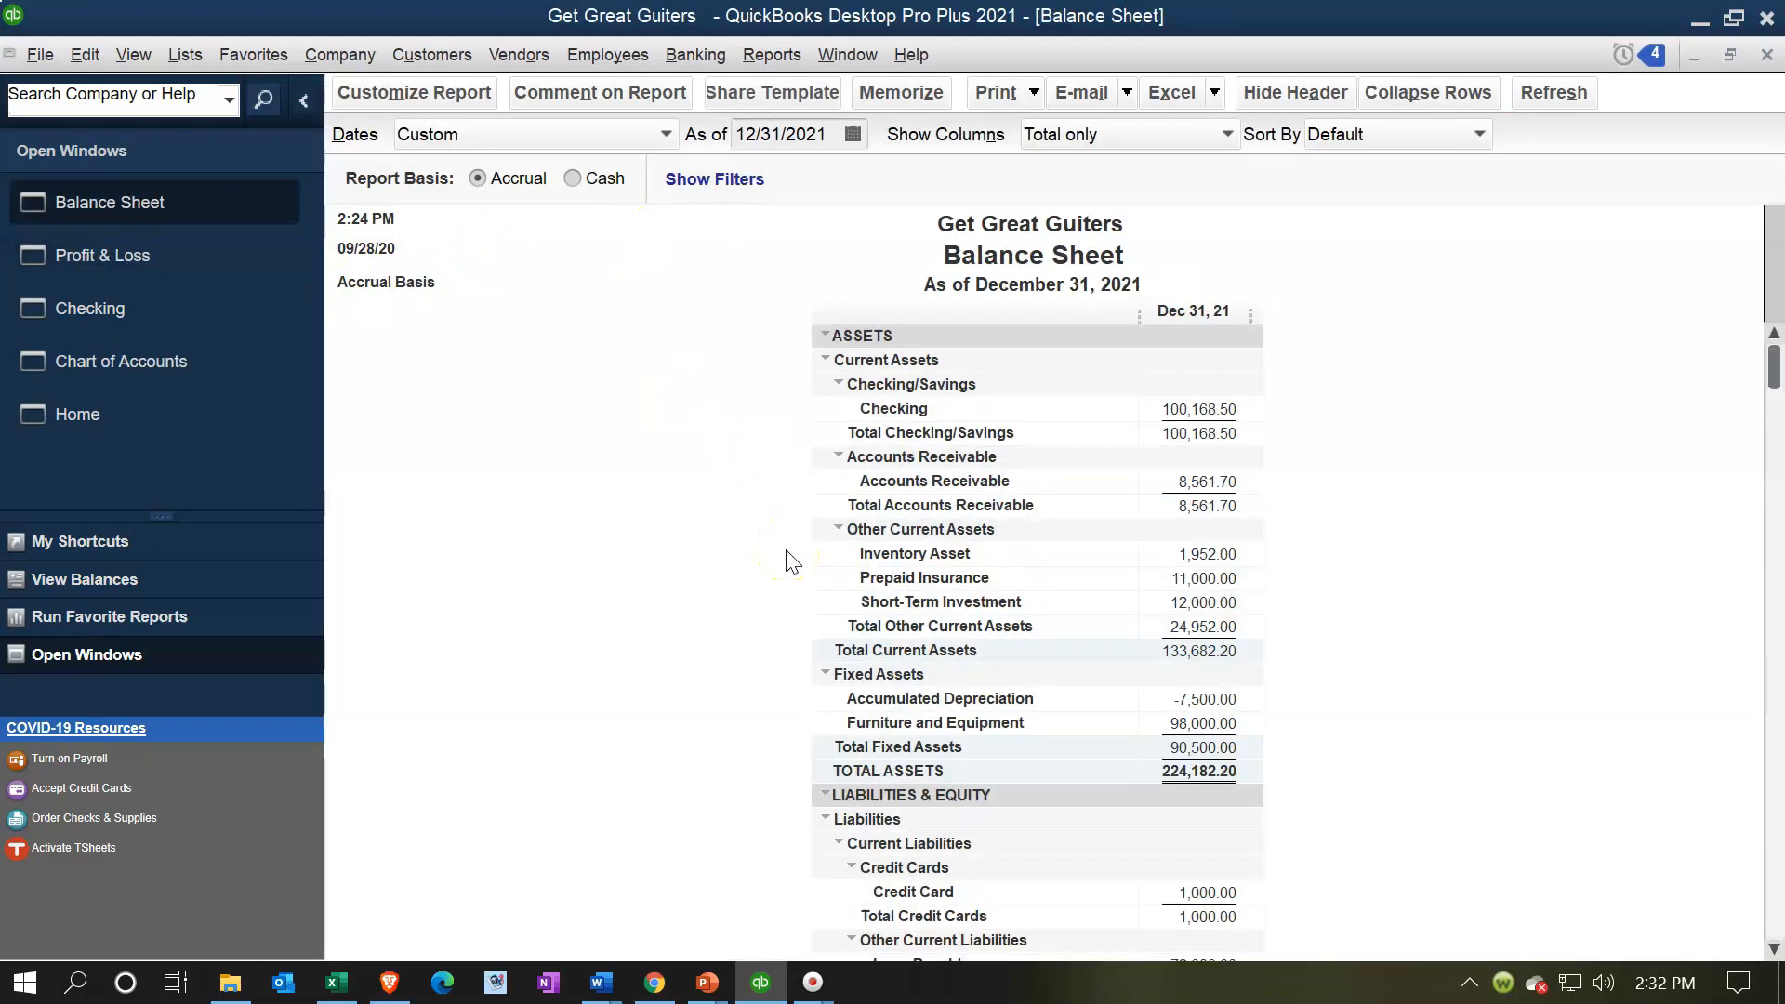
scroll(788, 557, "down", 3)
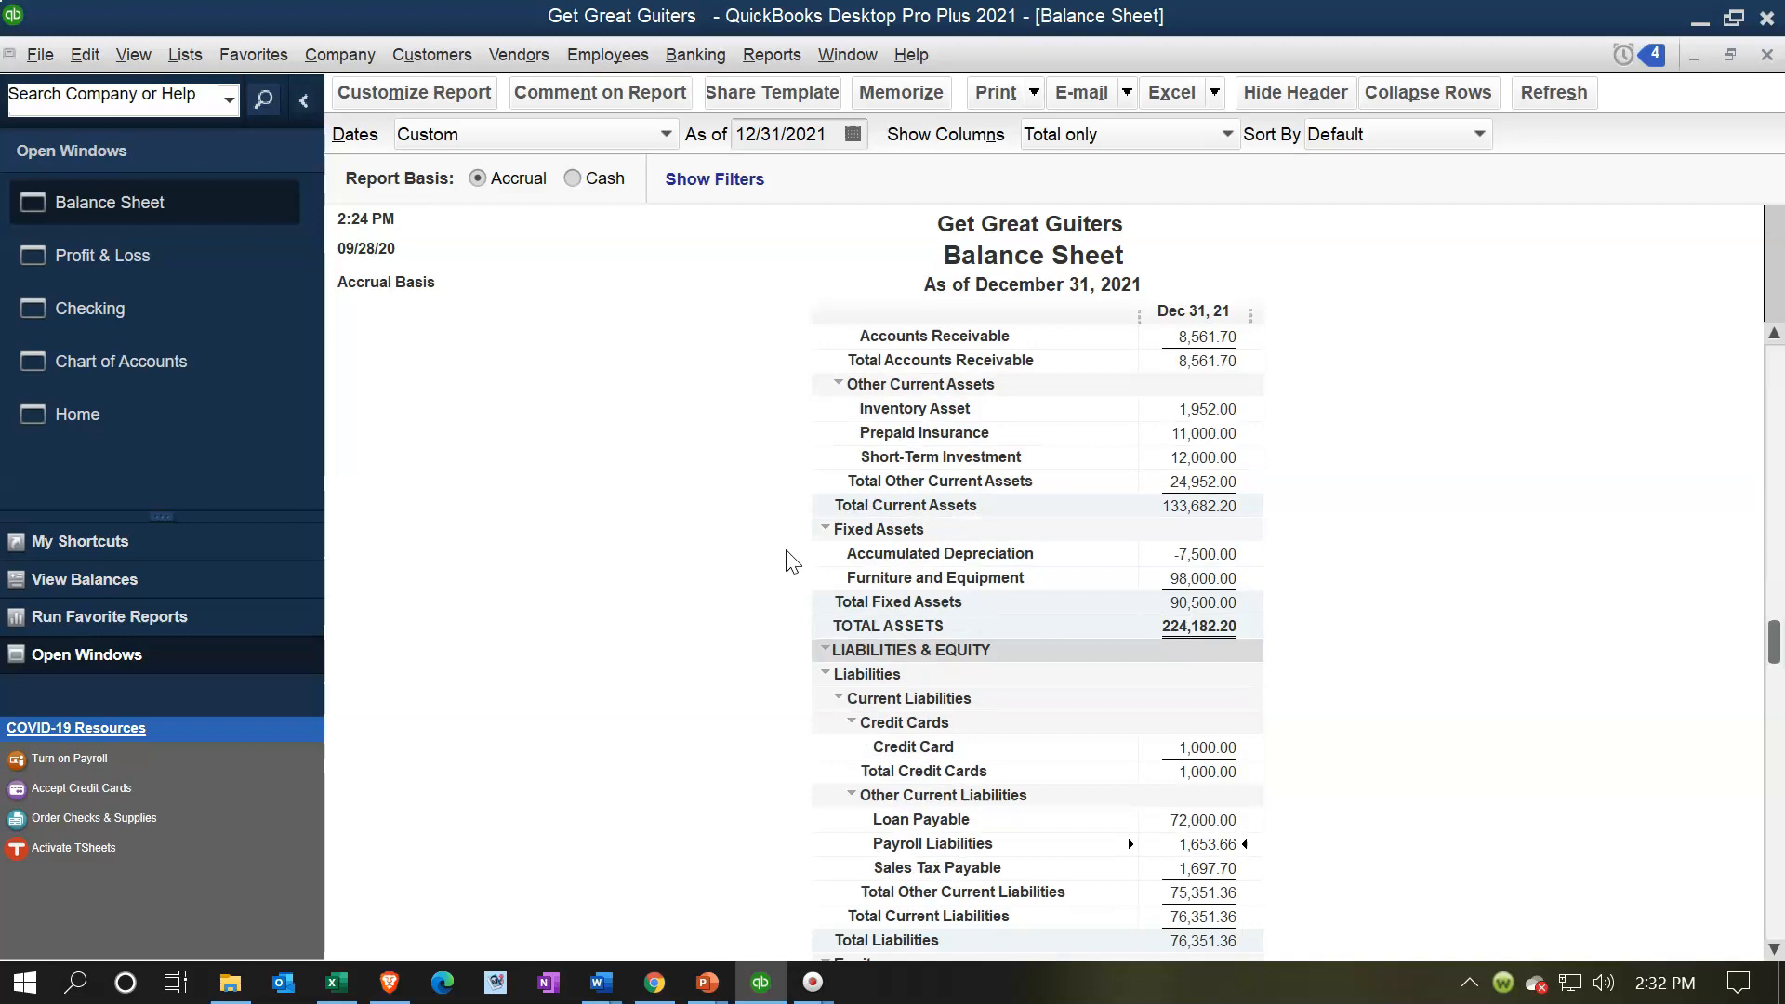
scroll(788, 560, "down", 1)
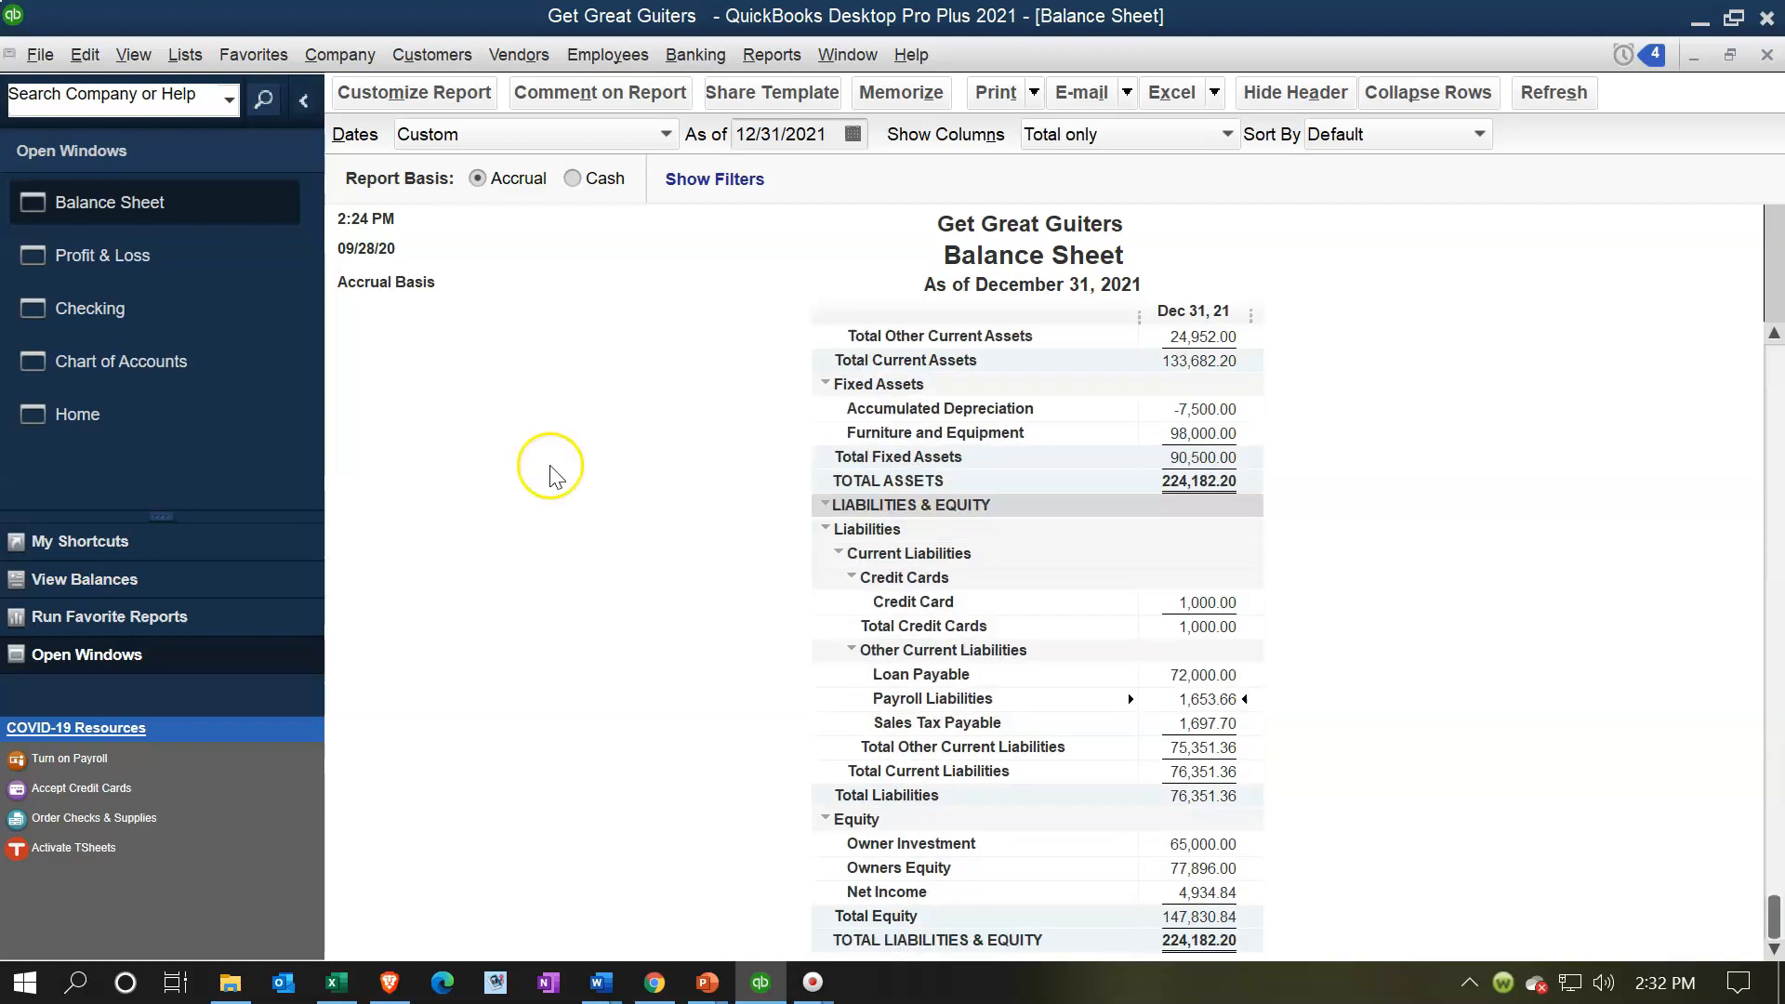
left_click(187, 261)
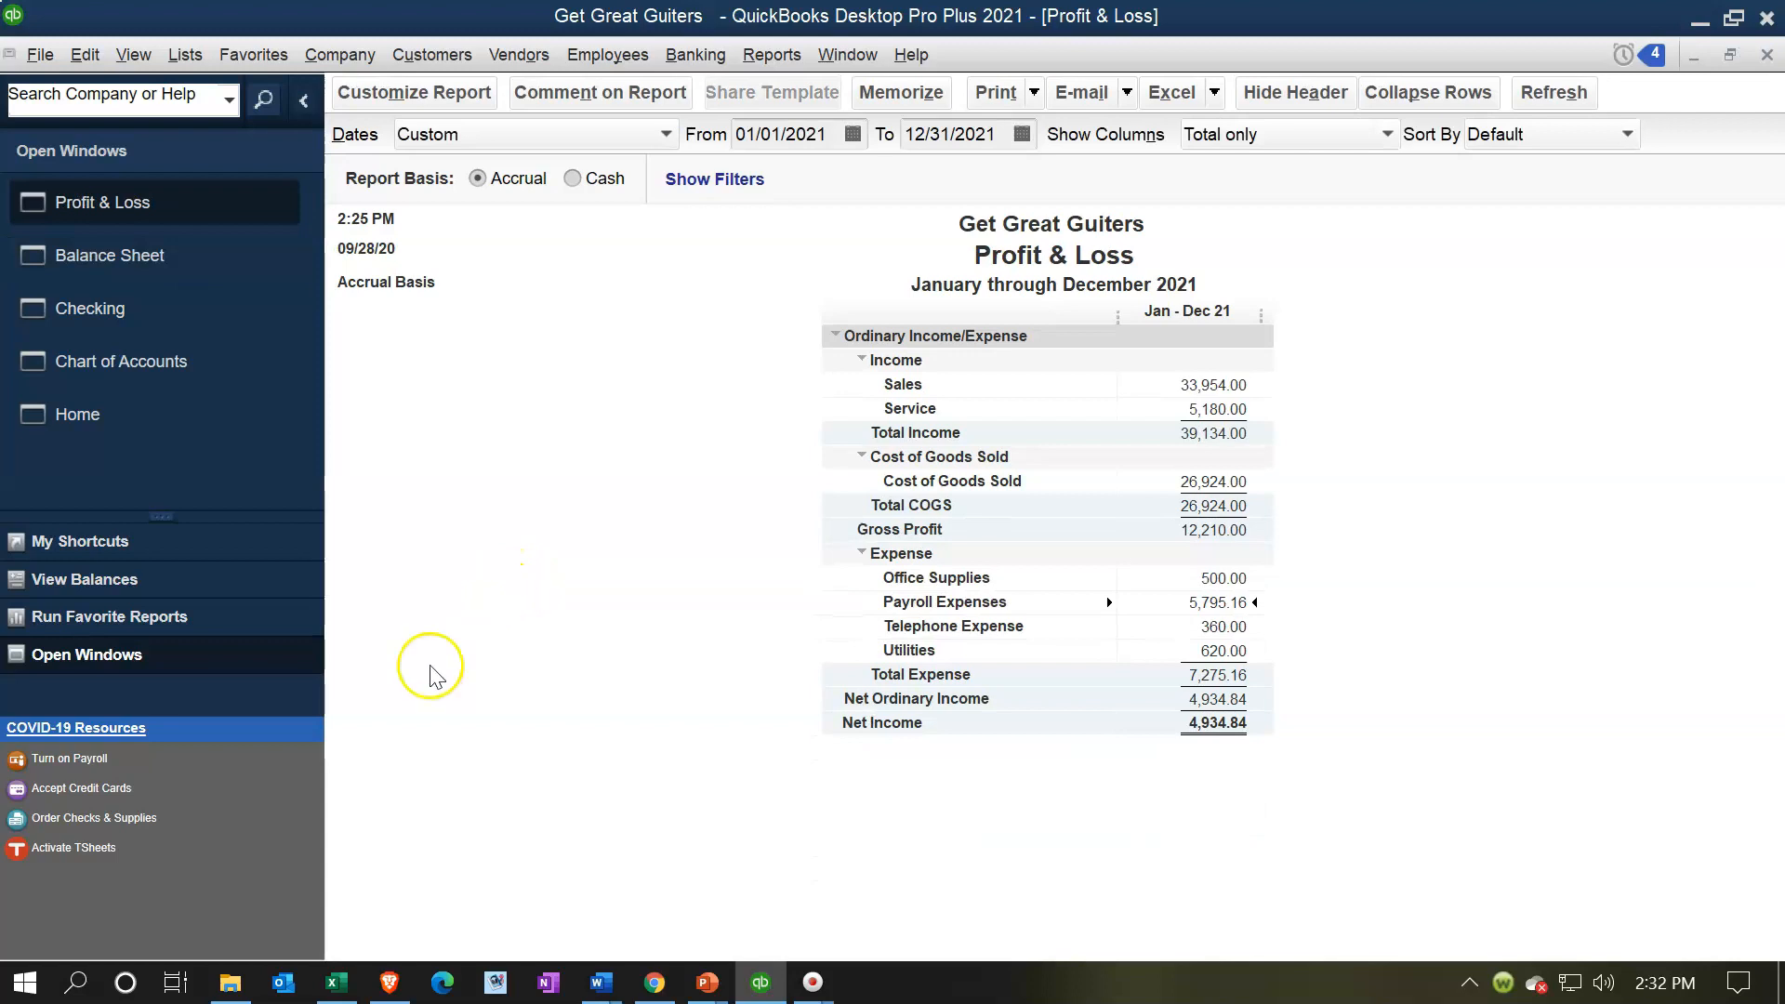
Create a Trial Balance report for the period 01/01/2021 to 12/31/2021
left_click(771, 55)
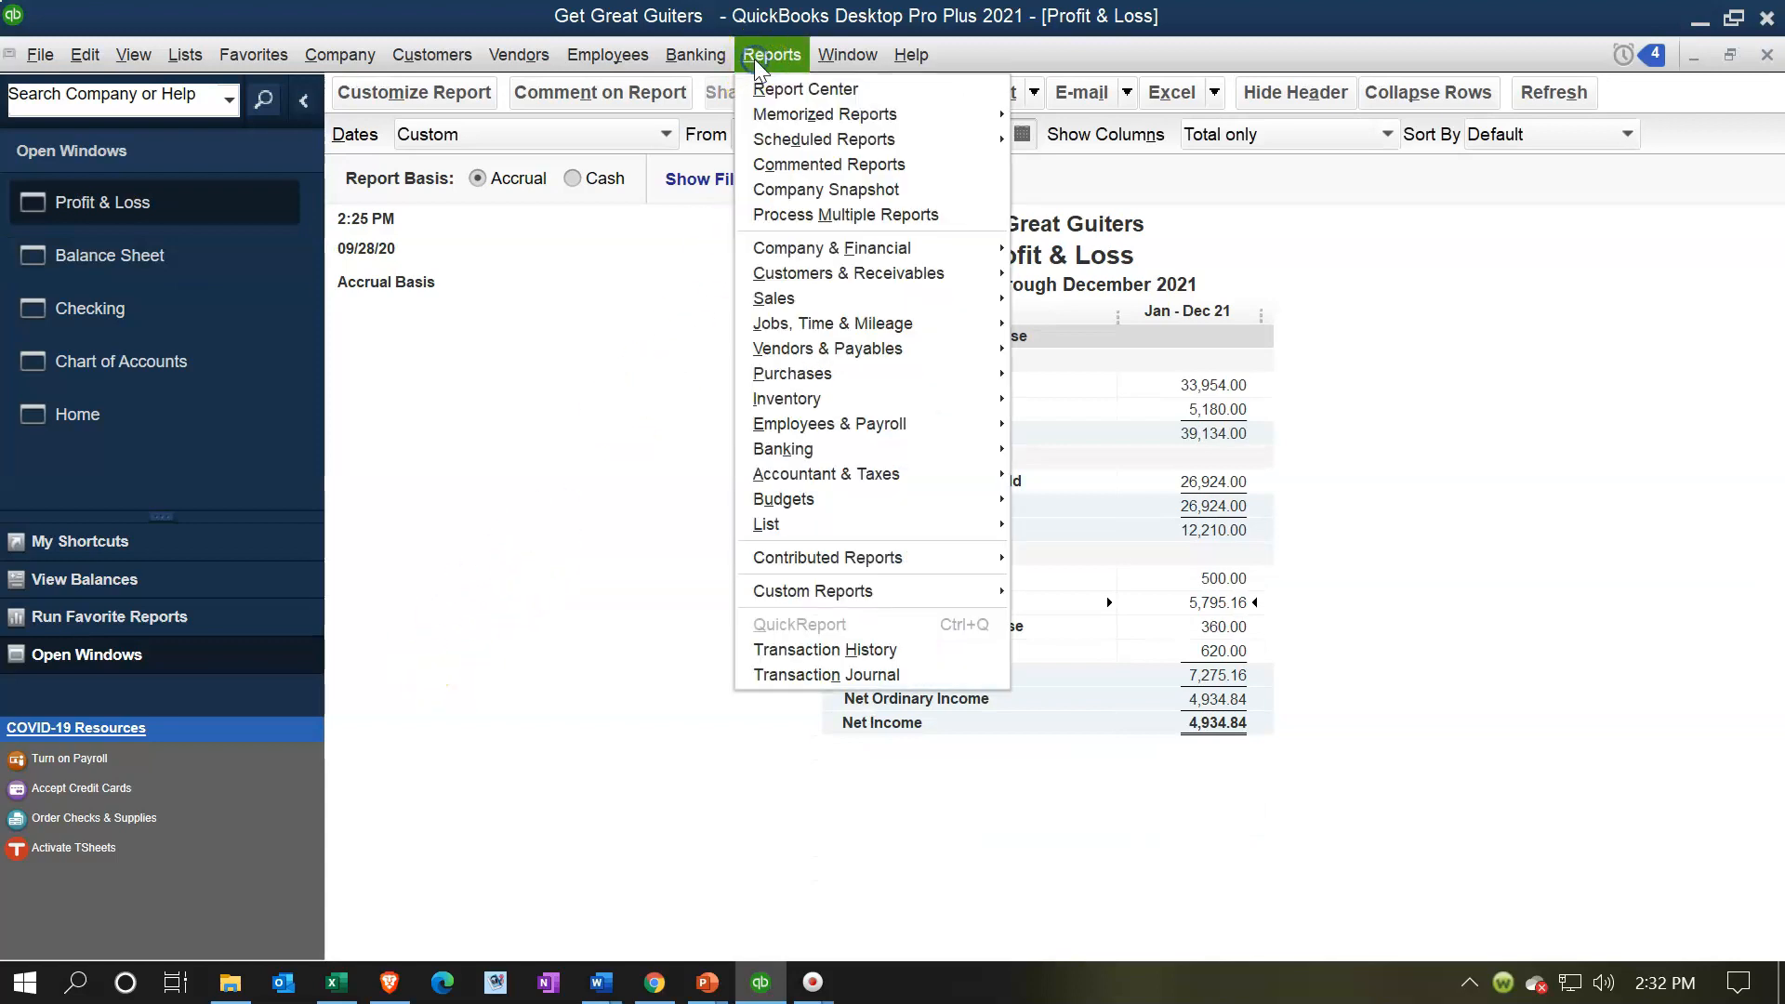
mouse_move(822, 351)
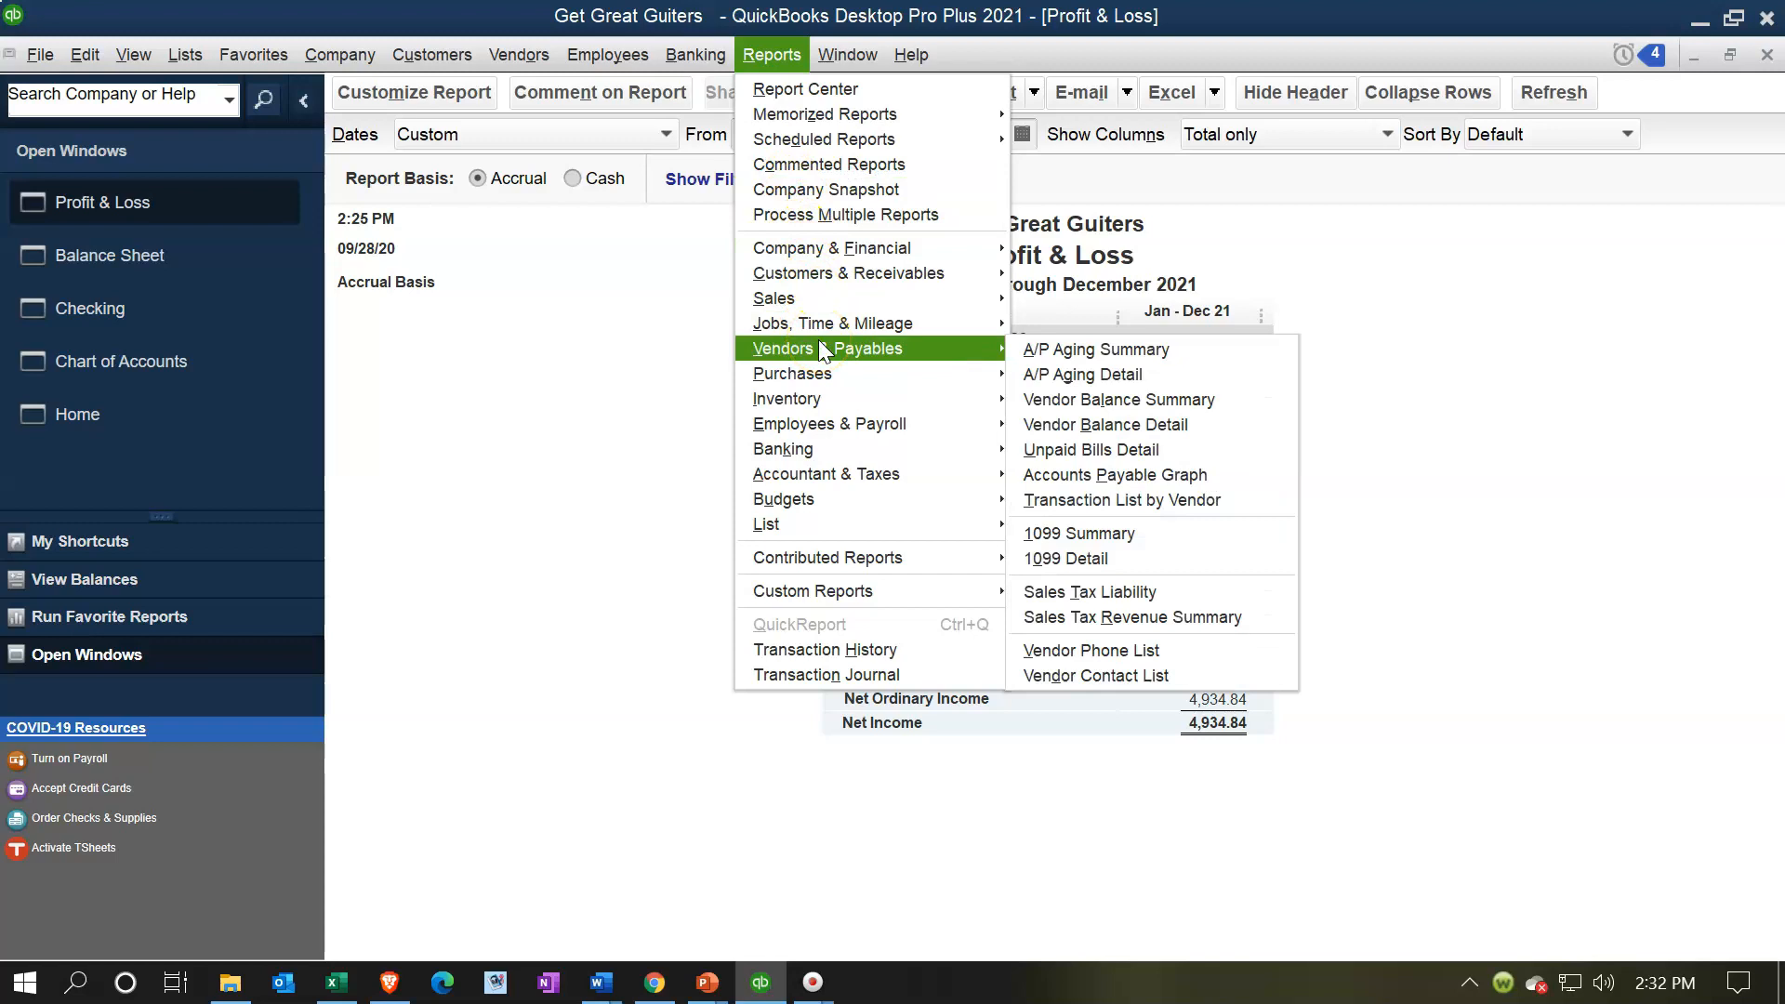
left_click(992, 489)
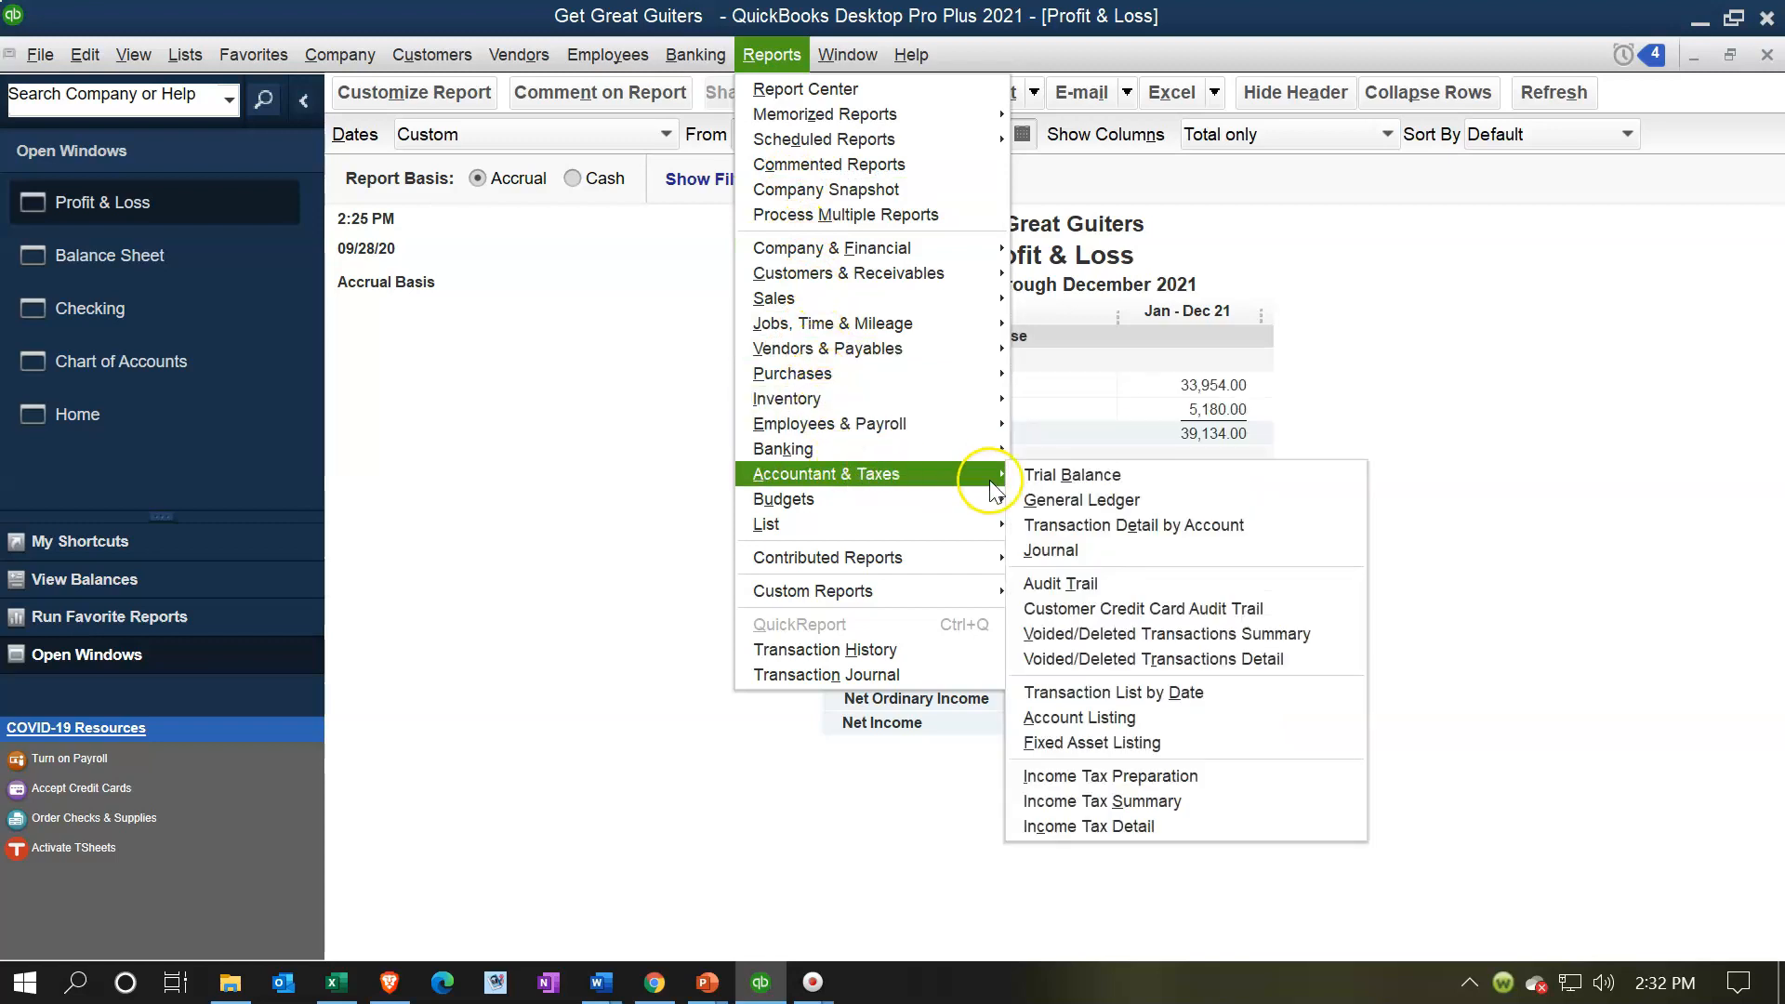
left_click(1041, 478)
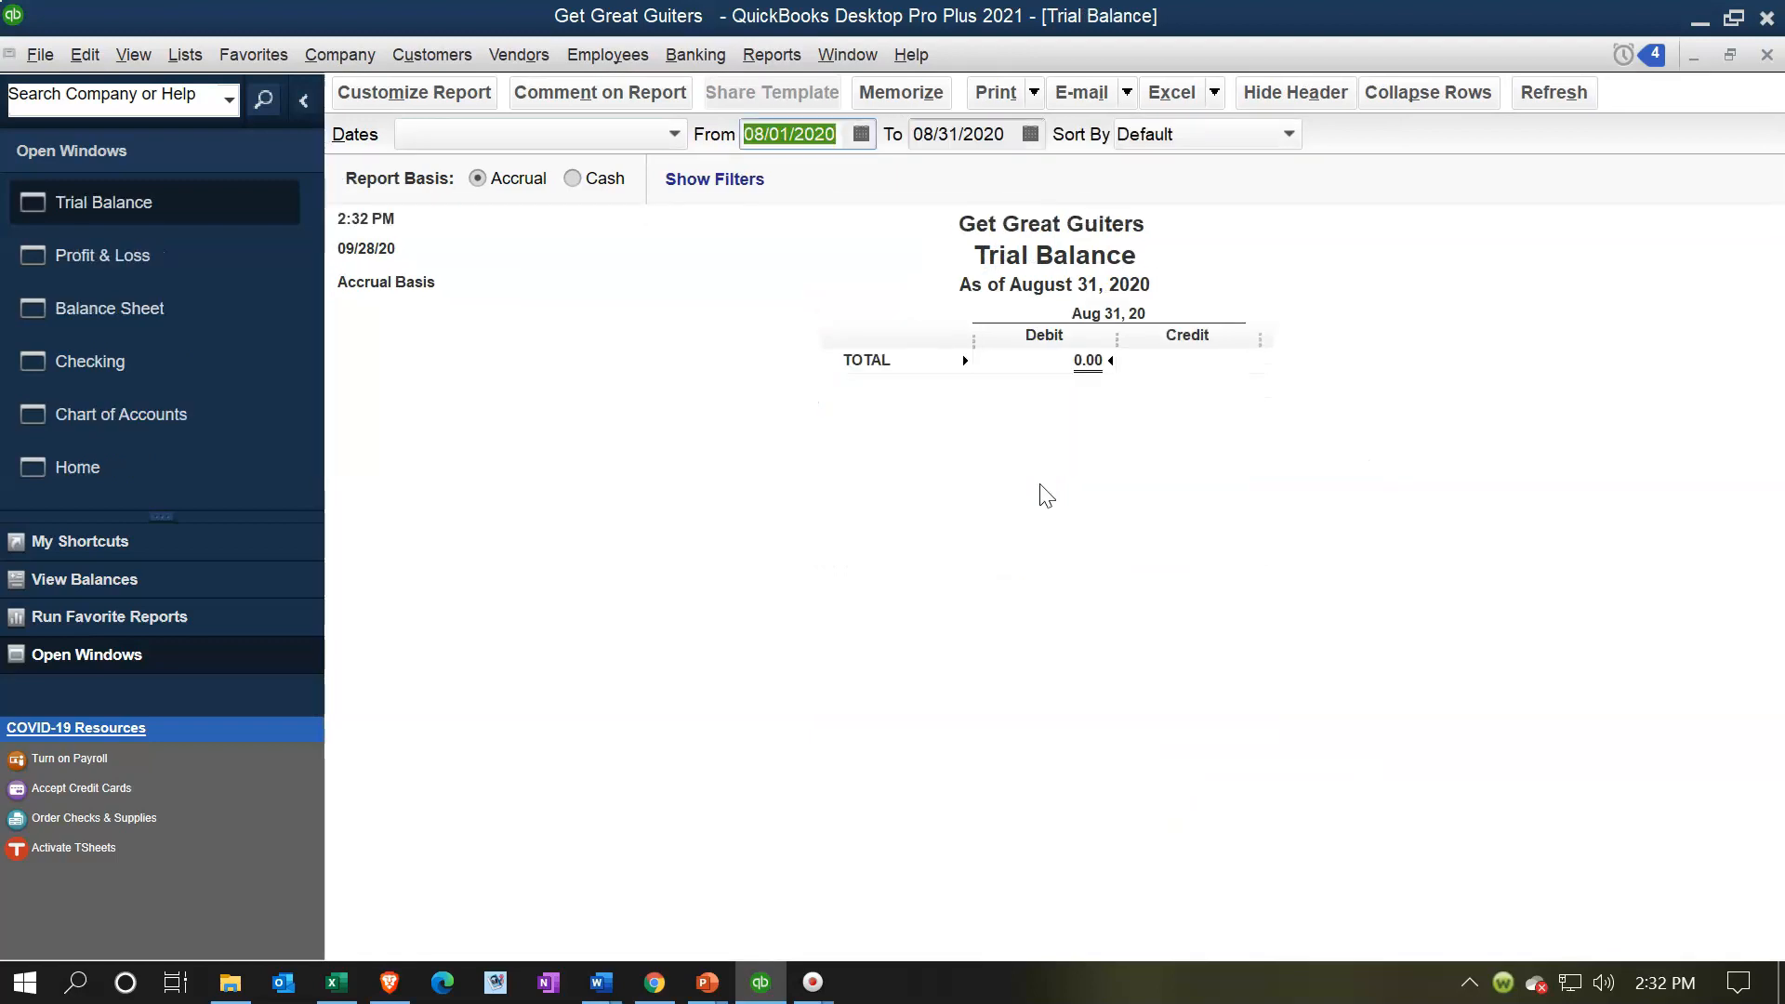
type("01012021")
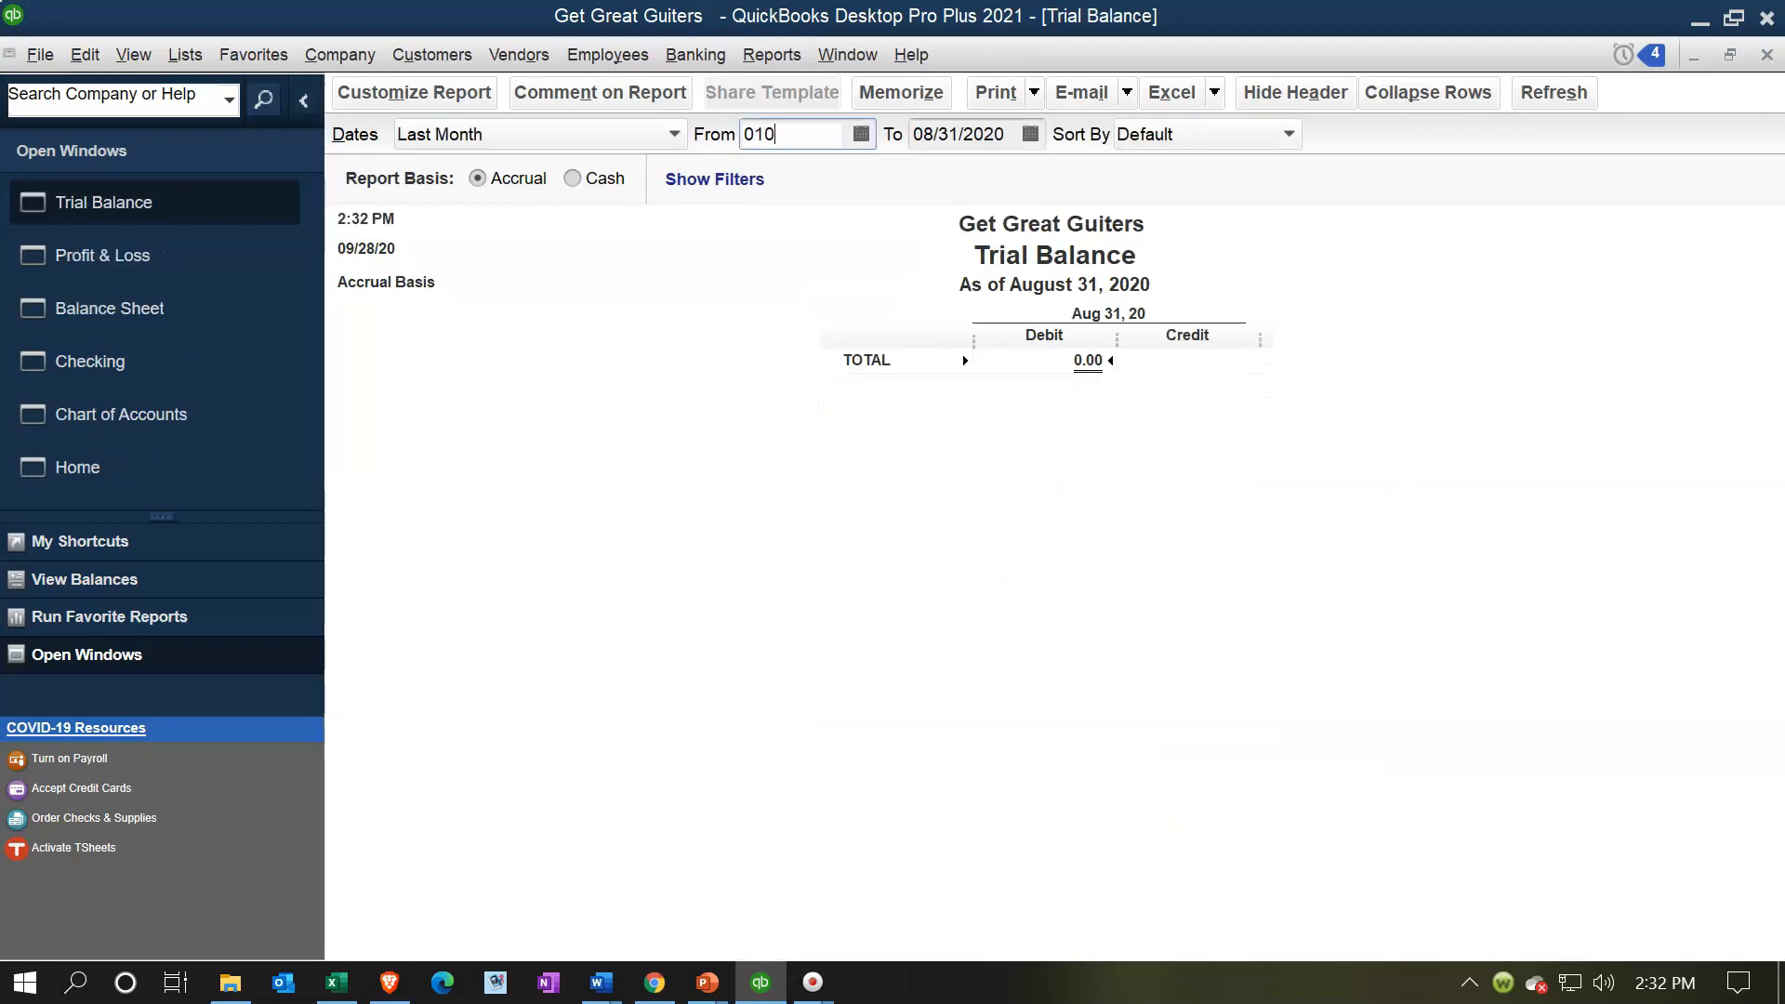
key("Tab")
type("12312021")
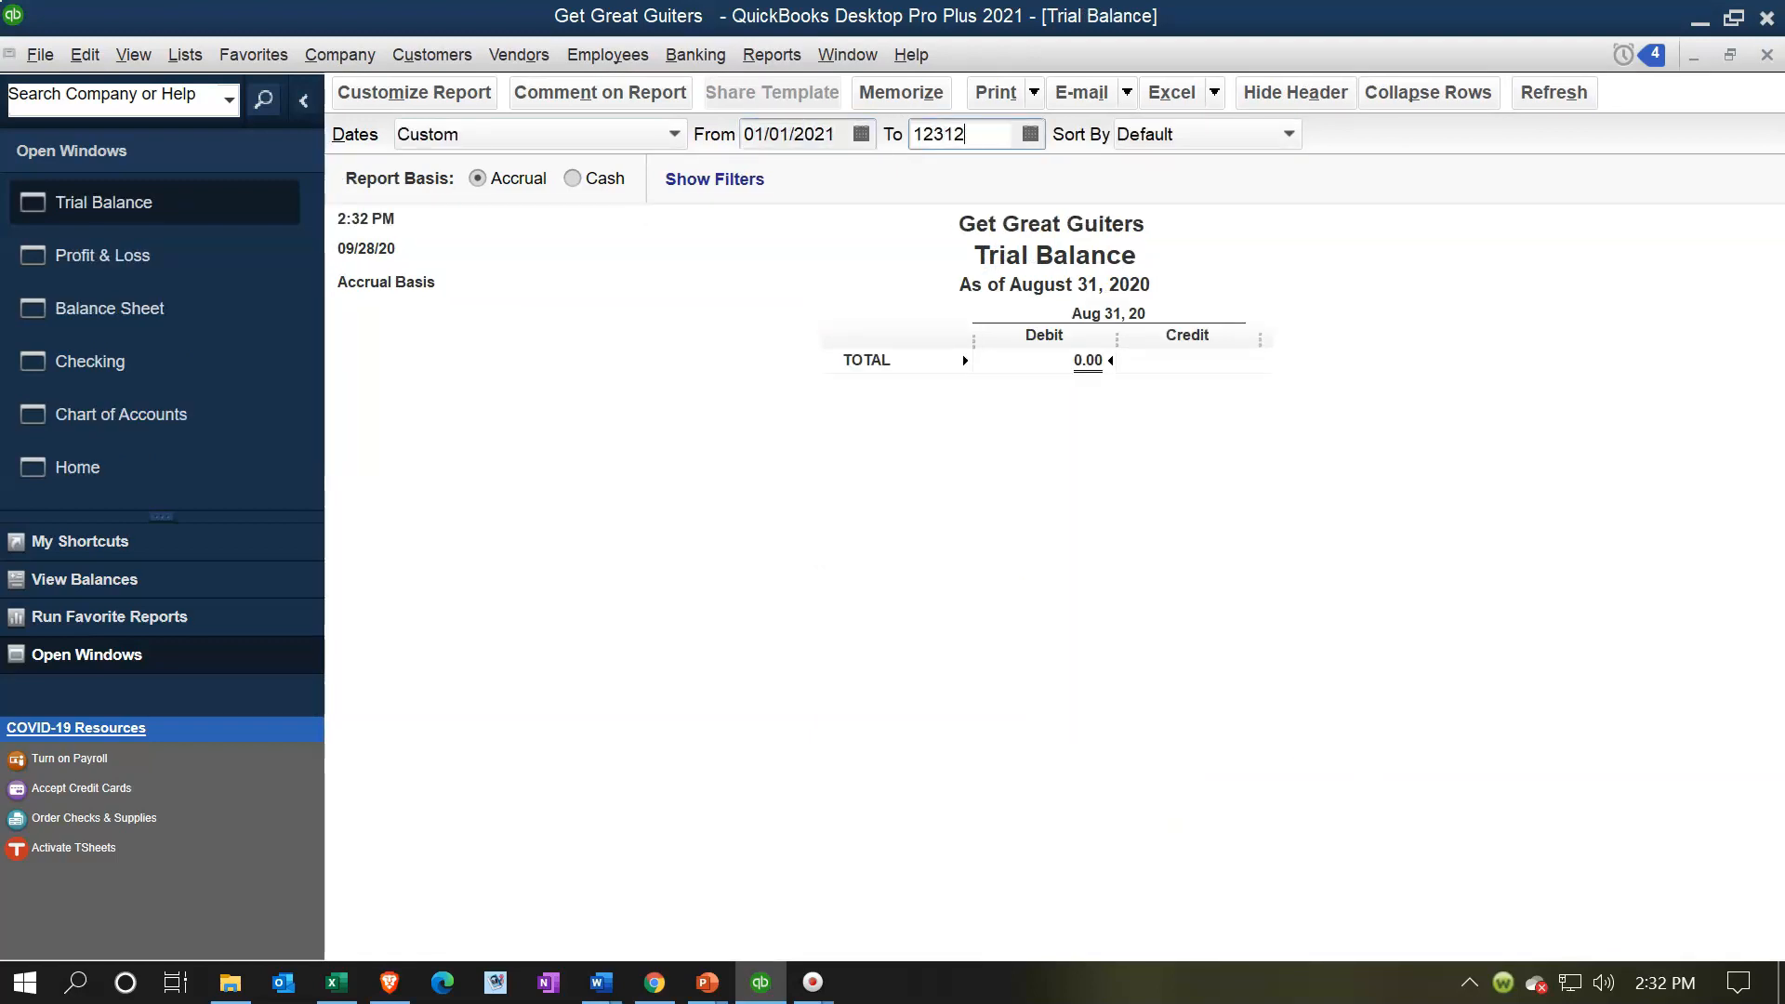
key("Tab")
left_click(1013, 506)
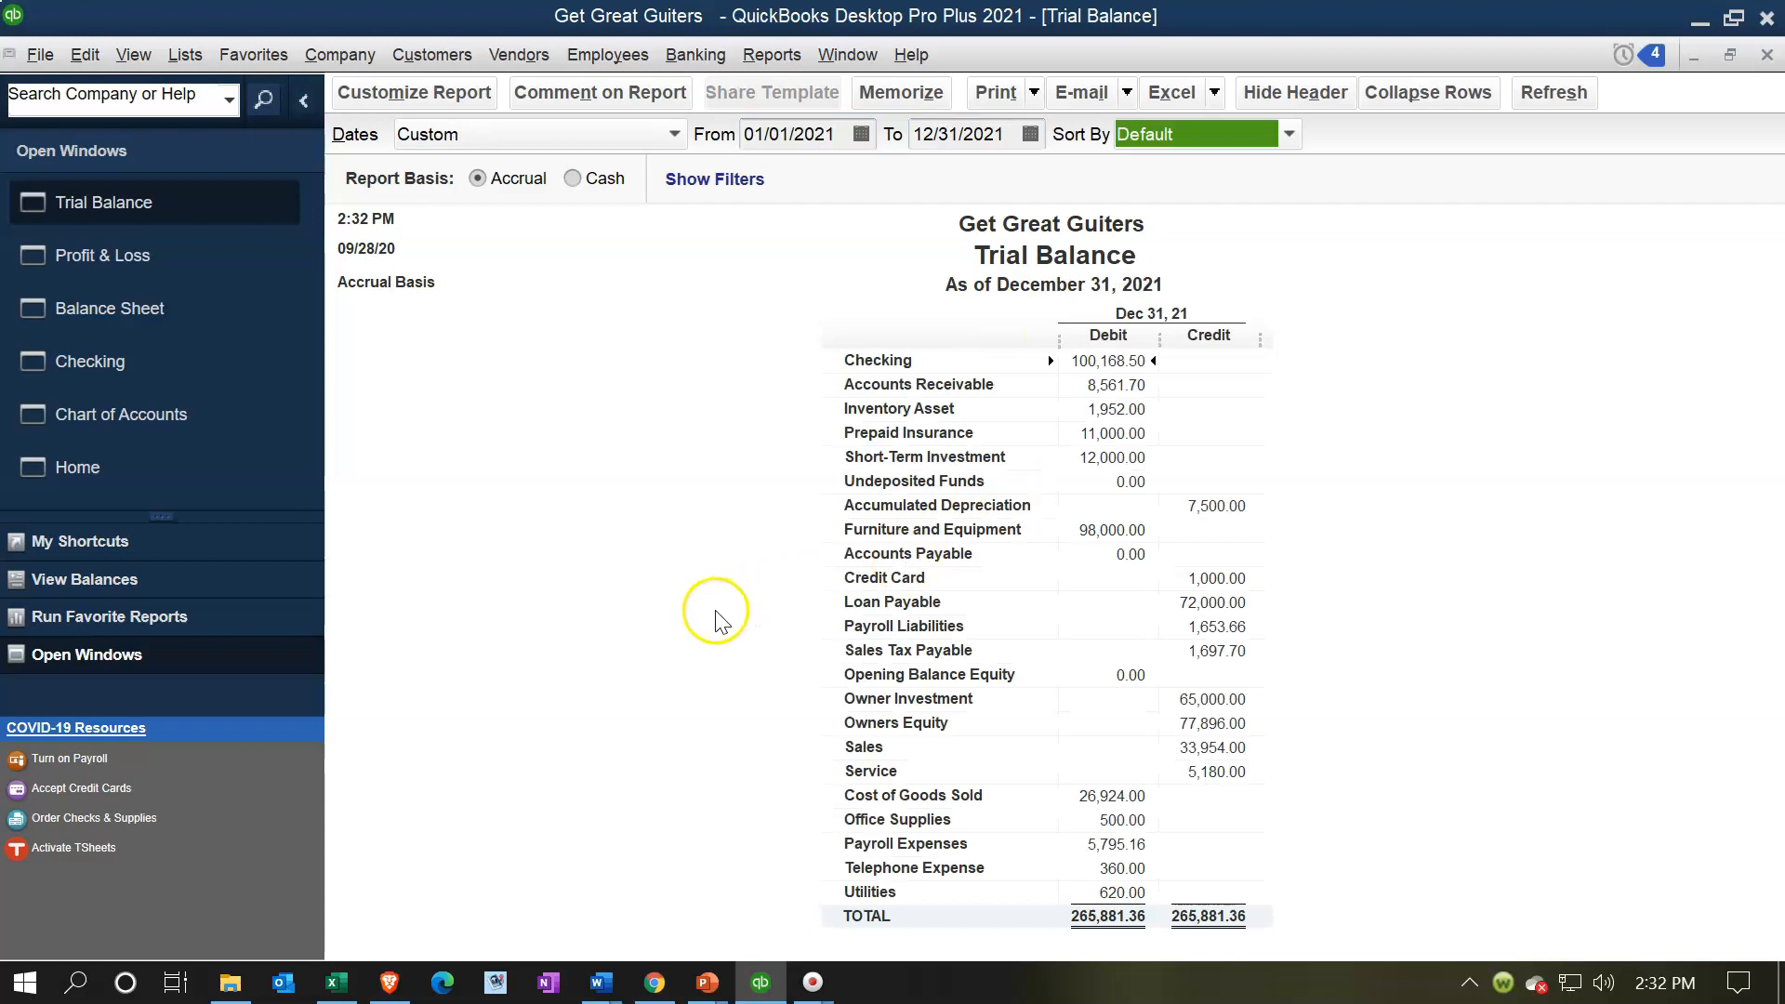